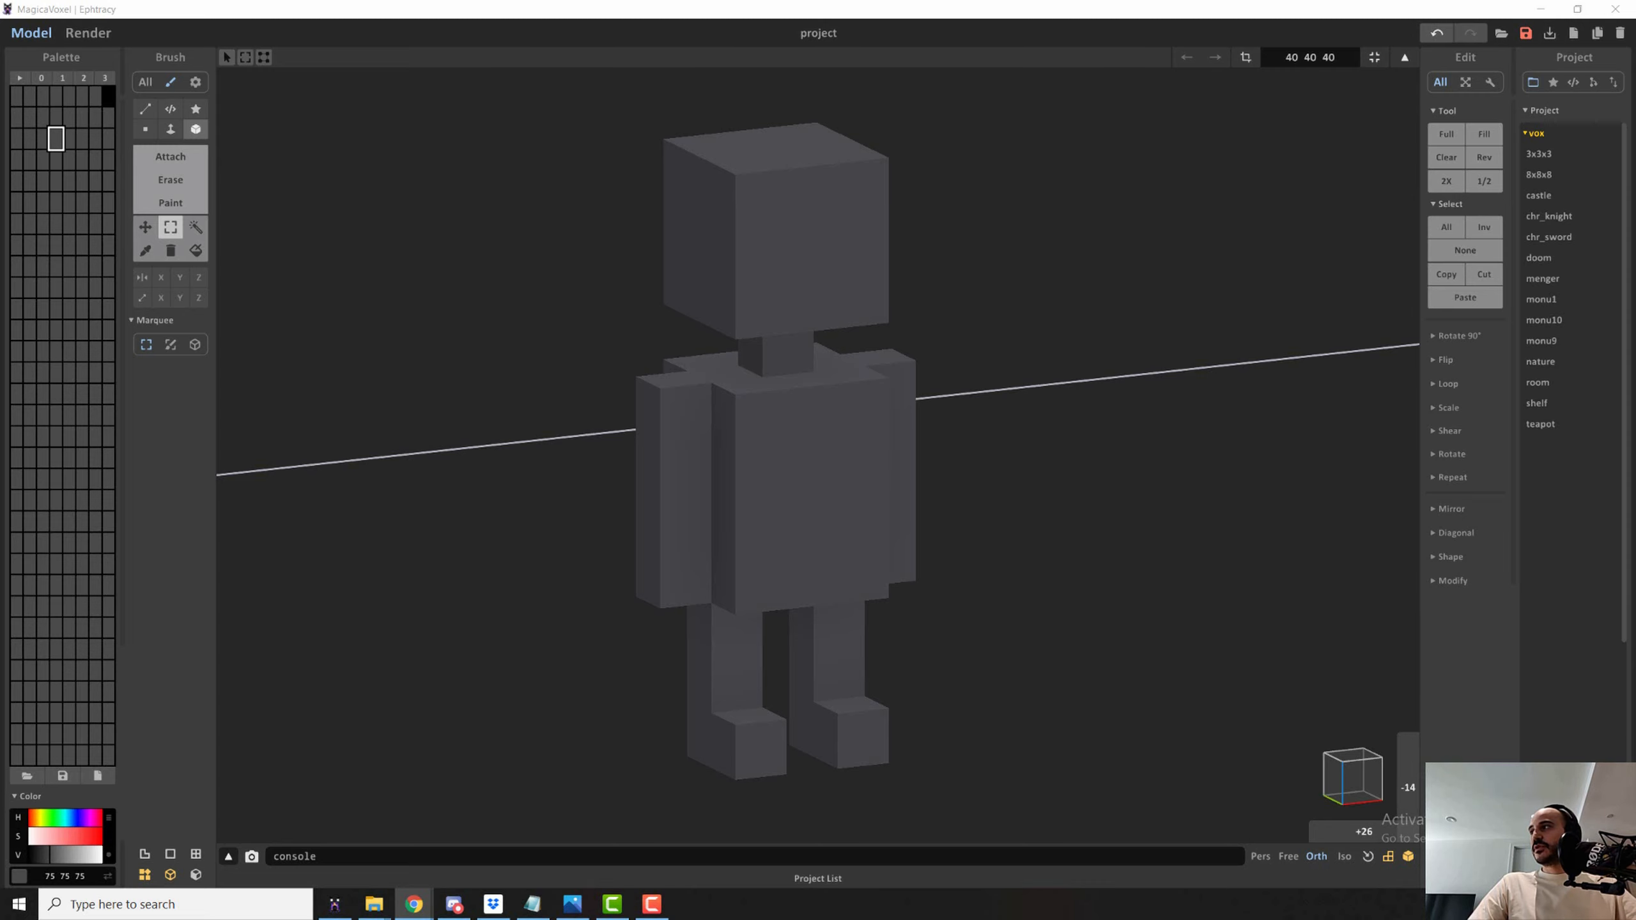
- Arrange the browser window with the Homer_Simpson_2006.png reference and the MagicaVoxel window side by side, both resized to stay fully visible
key("alt+Tab")
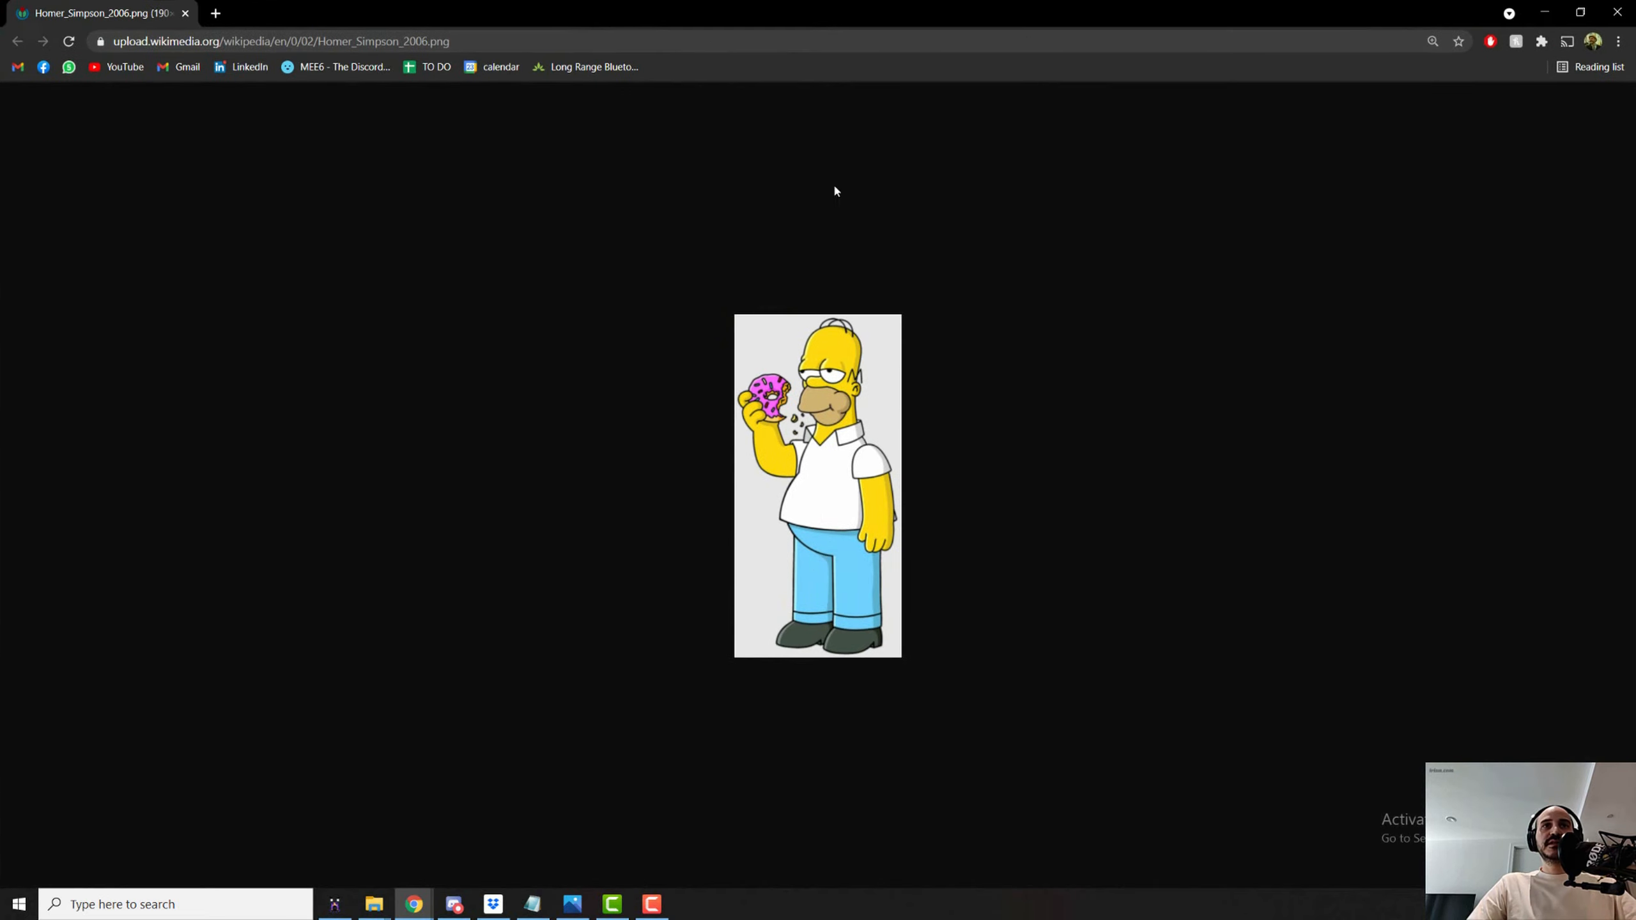
left_click_drag(350, 16, 517, 60)
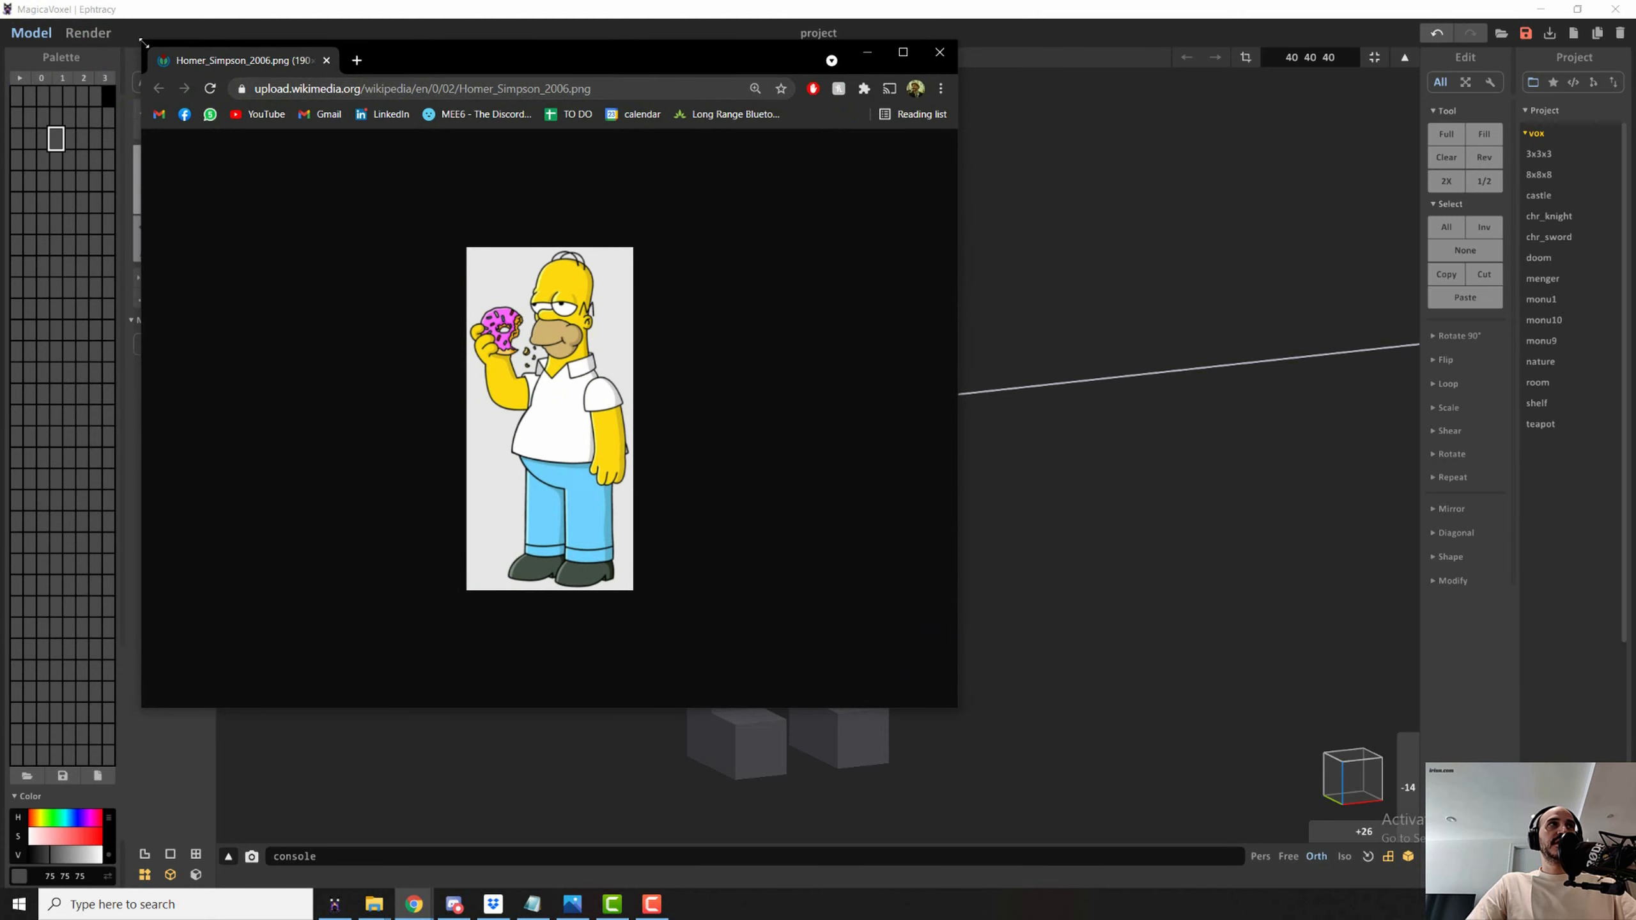
left_click_drag(131, 43, 547, 98)
left_click_drag(787, 116, 1181, 130)
left_click(1034, 5)
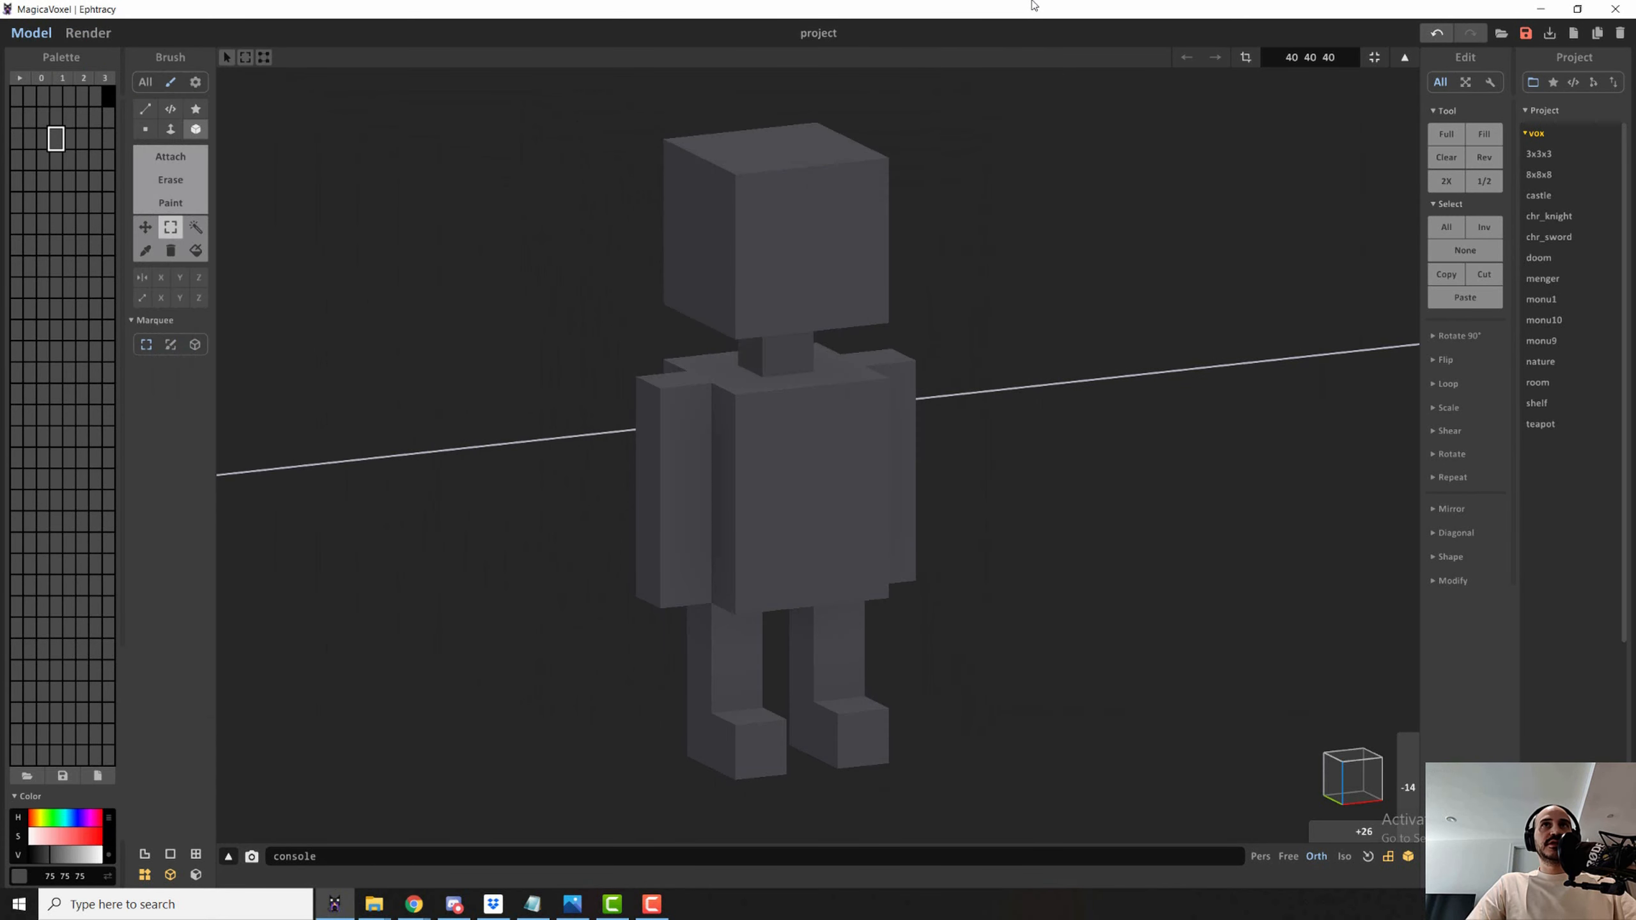
left_click(1577, 9)
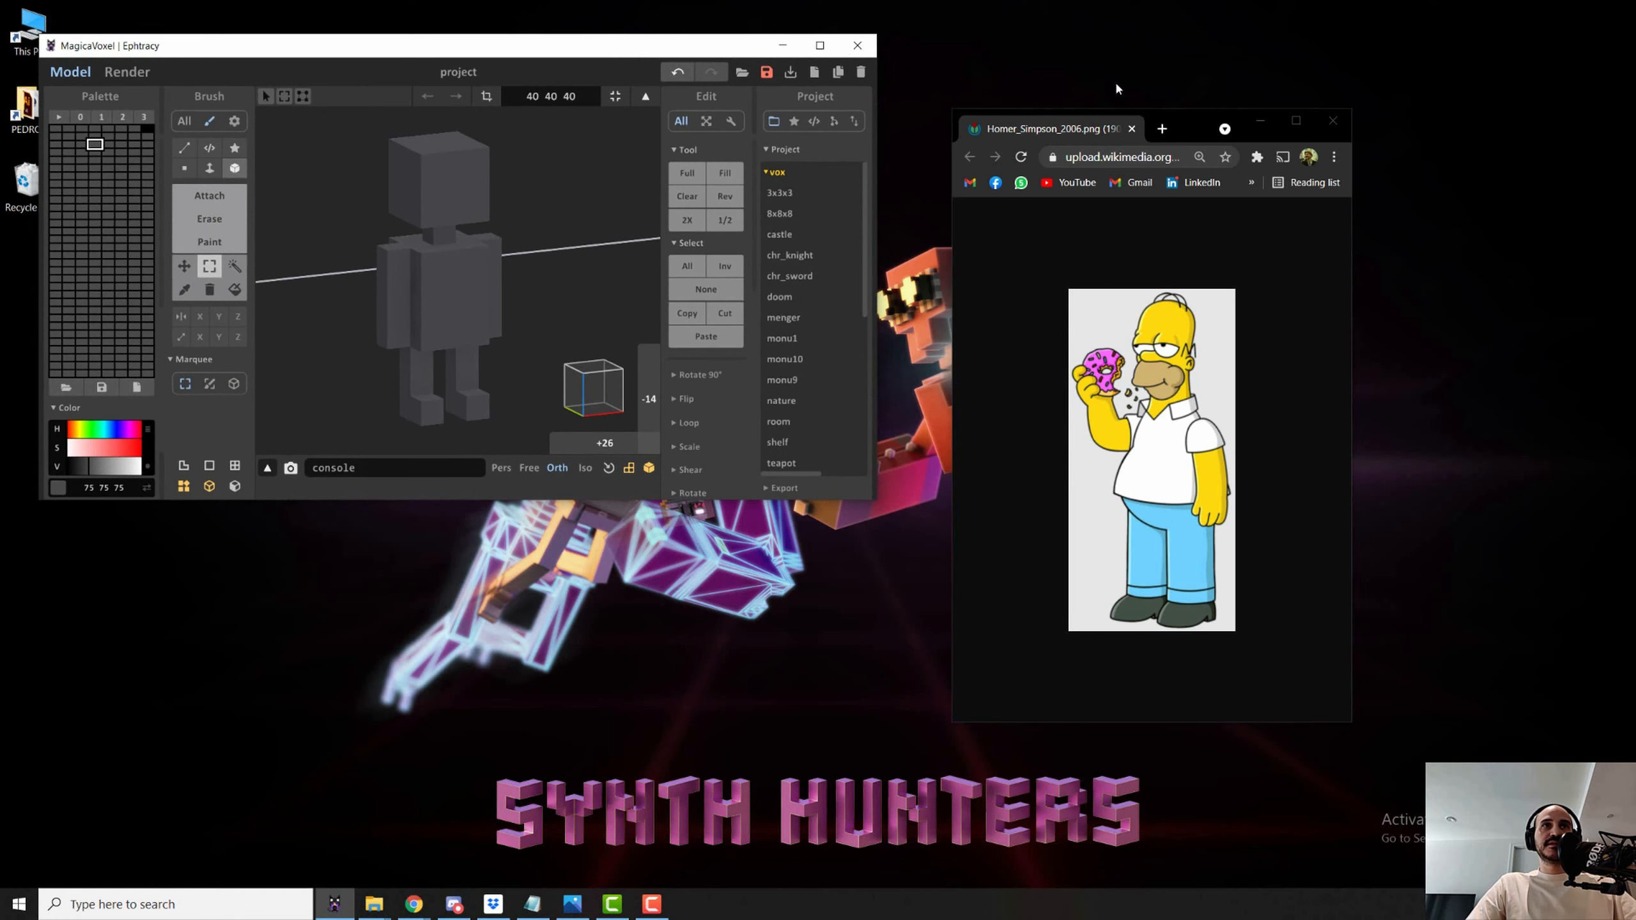
left_click_drag(598, 501, 599, 803)
left_click_drag(567, 53, 638, 33)
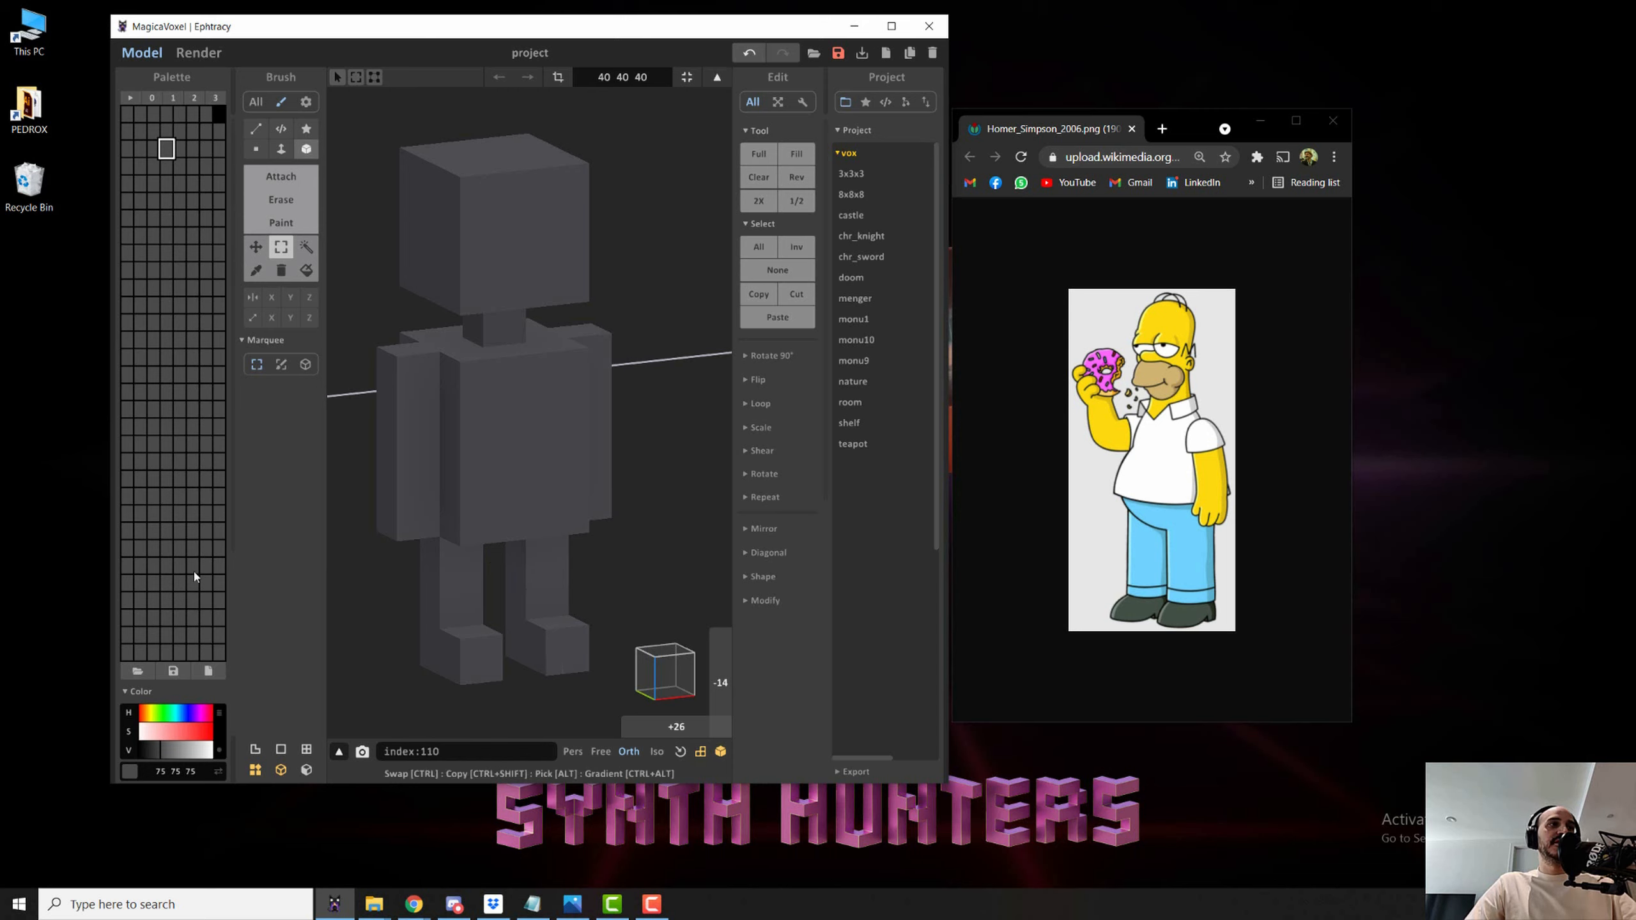
- Set the figure's palette colour to the skin yellow sampled from Homer's head in the reference image (254, 217, 15)
left_click(172, 733)
left_click_drag(170, 749, 170, 715)
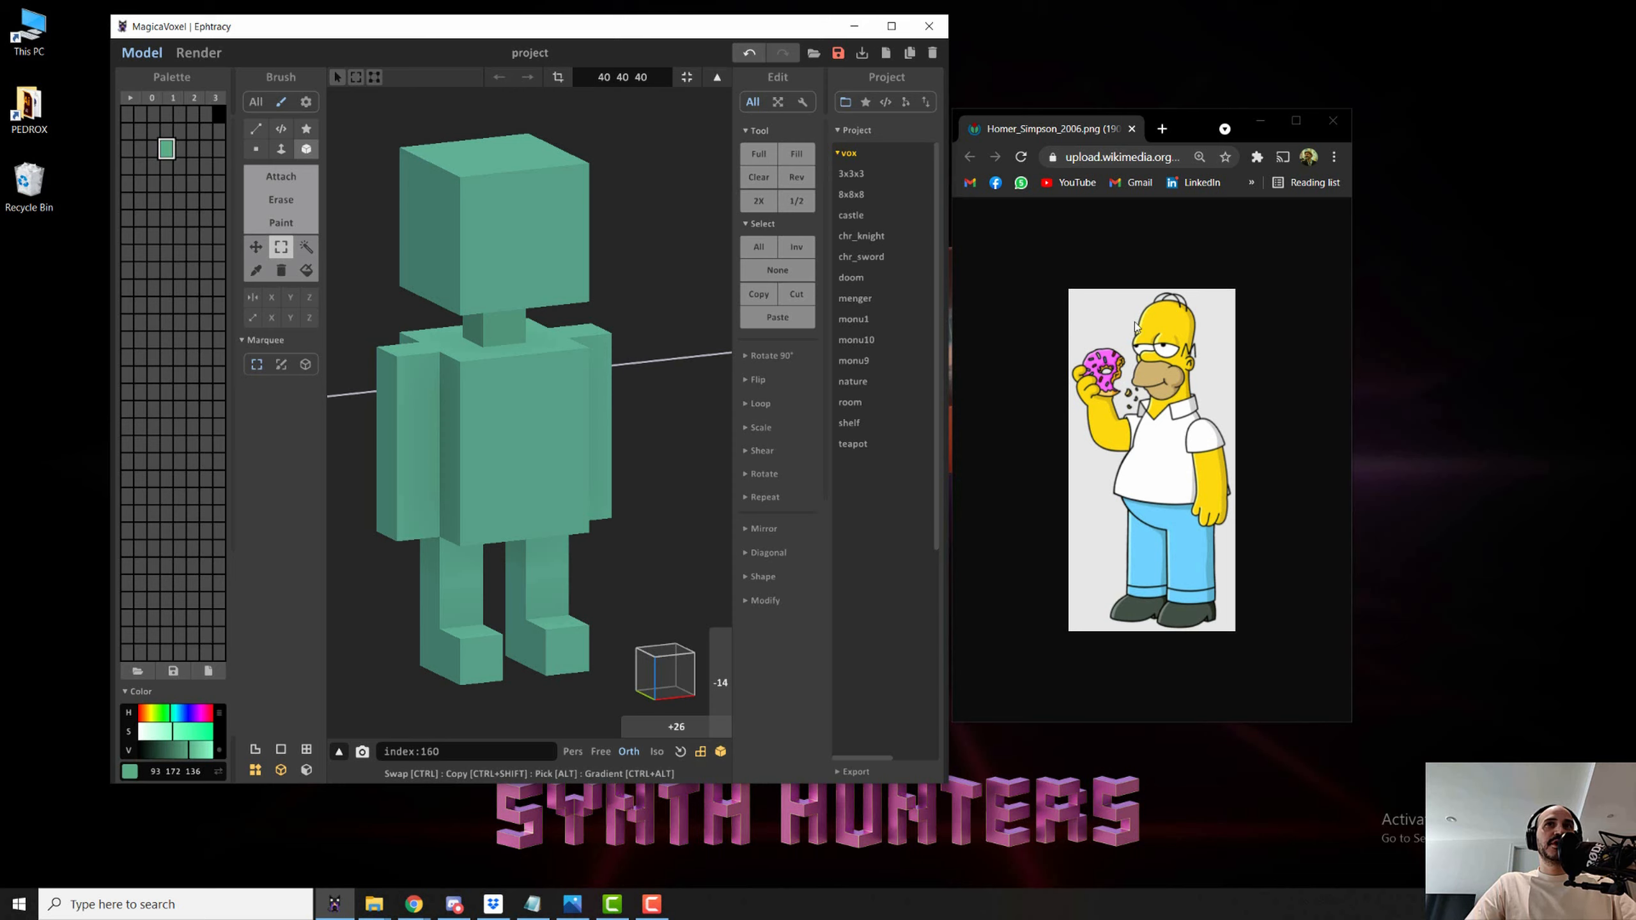
left_click(1167, 318)
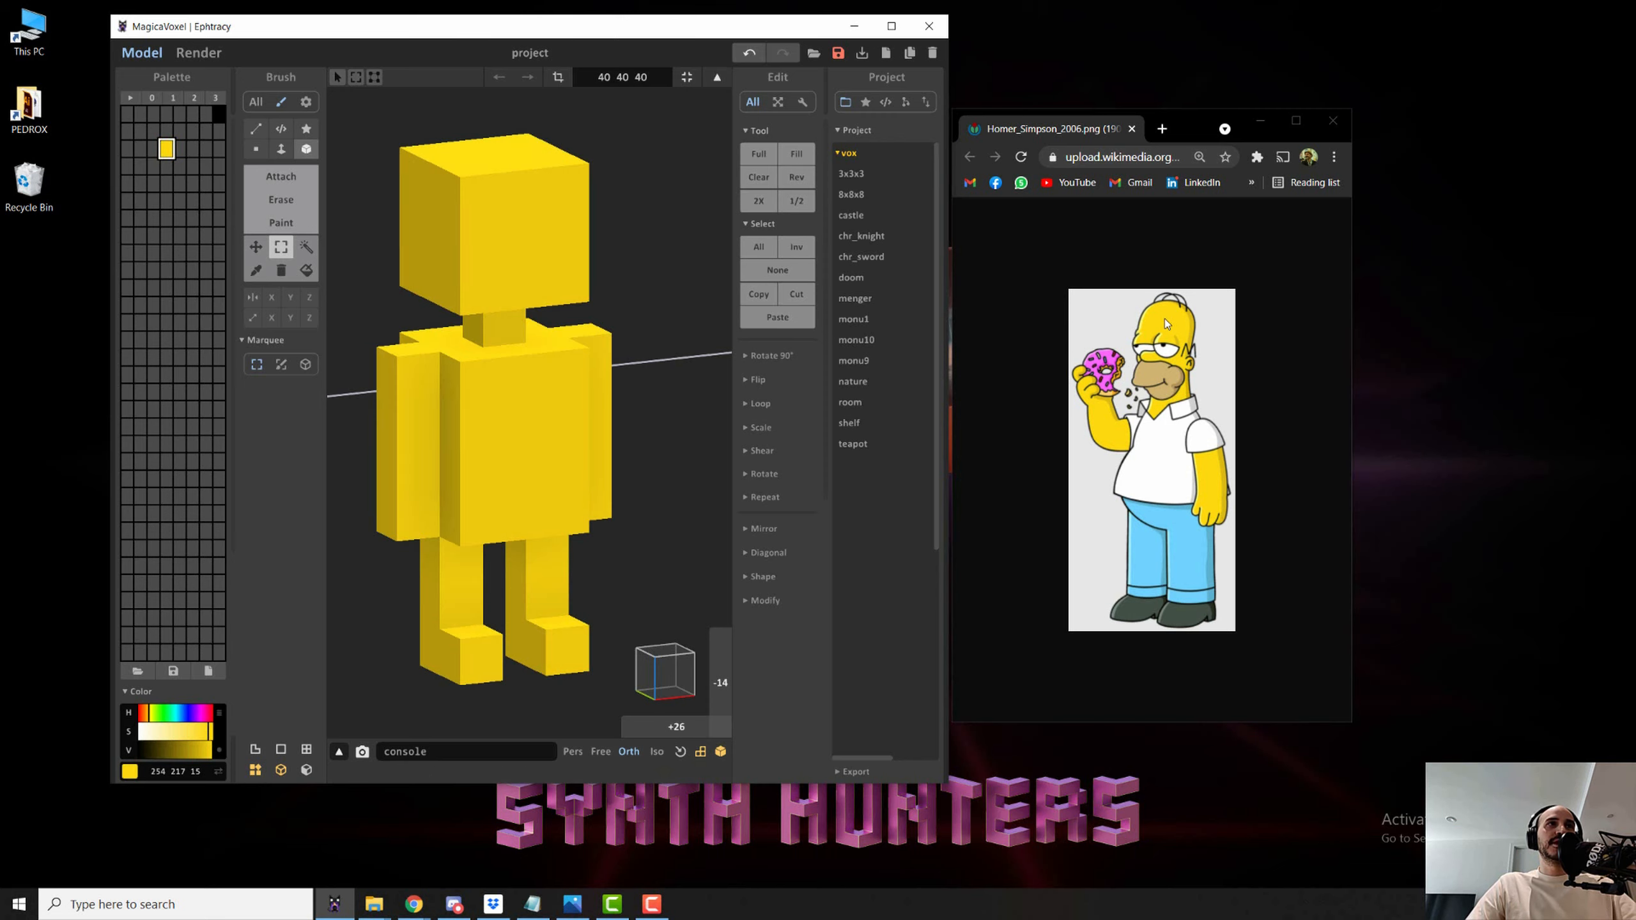
- Fill the next two palette slots with the beard beige (209, 178, 113) and the shirt white (255, 255, 255) sampled from the reference
left_click(167, 167)
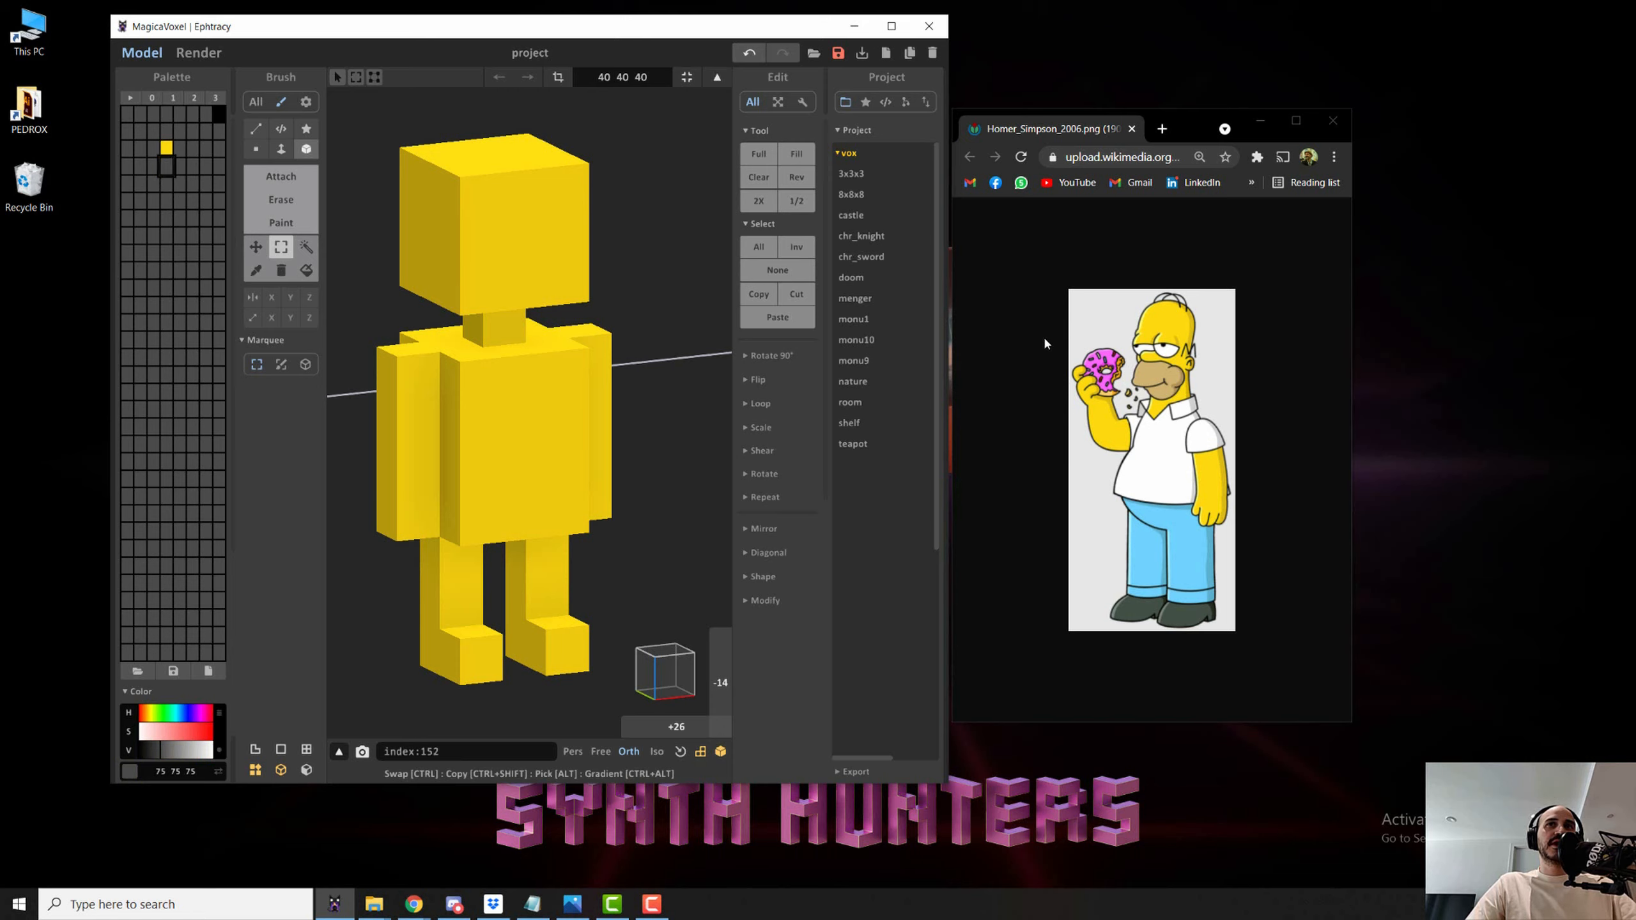
key("grave")
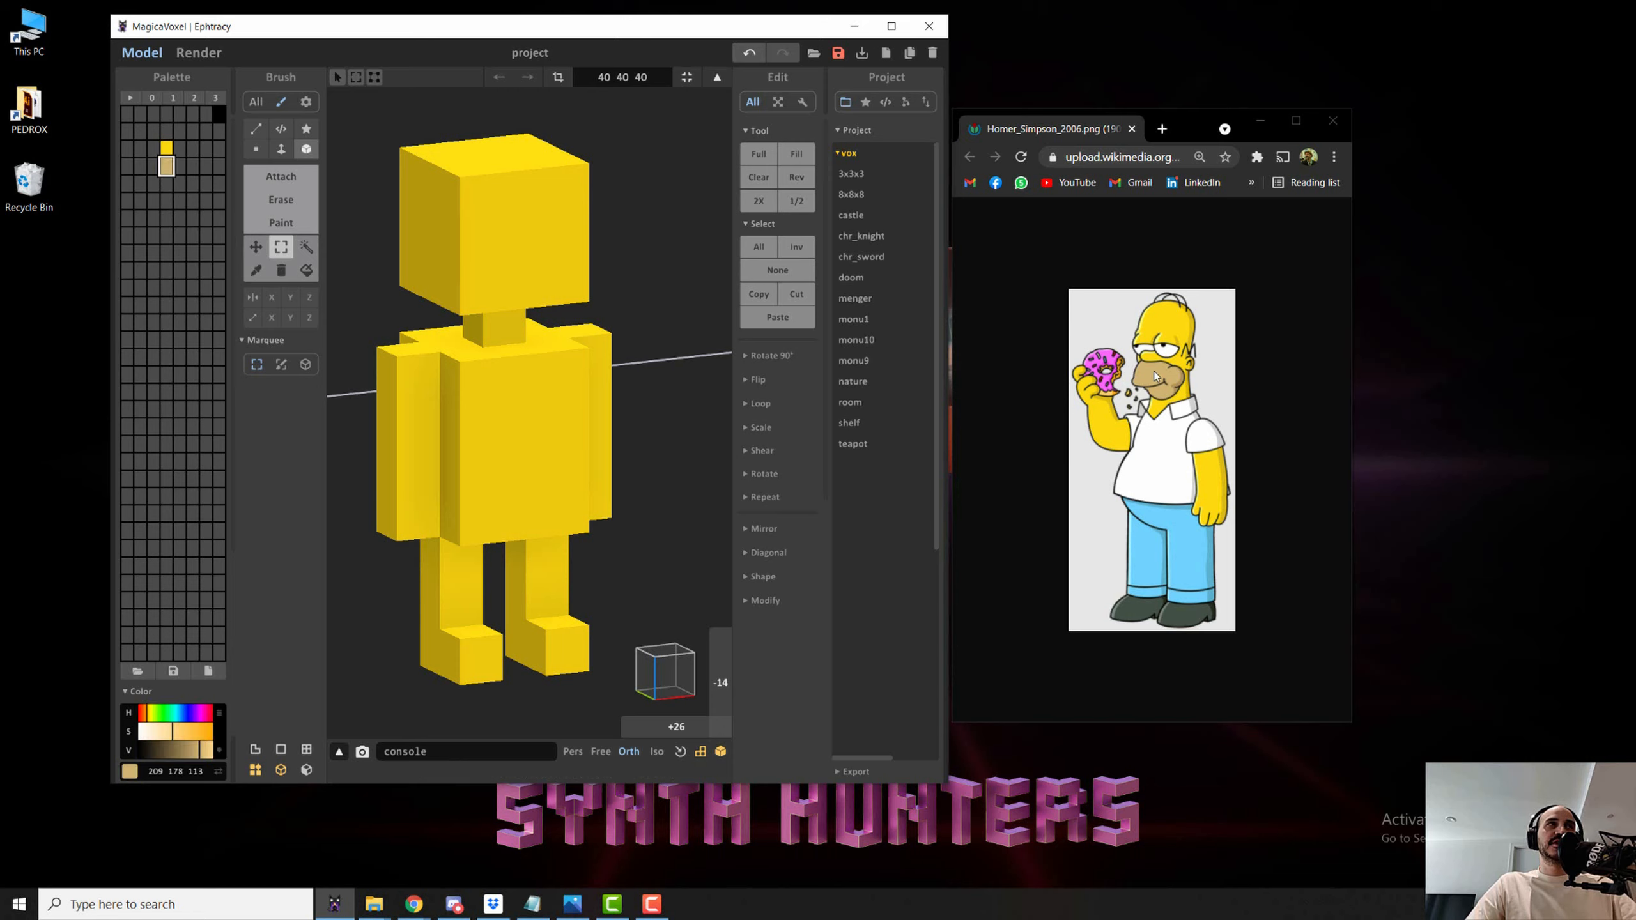
left_click(169, 184)
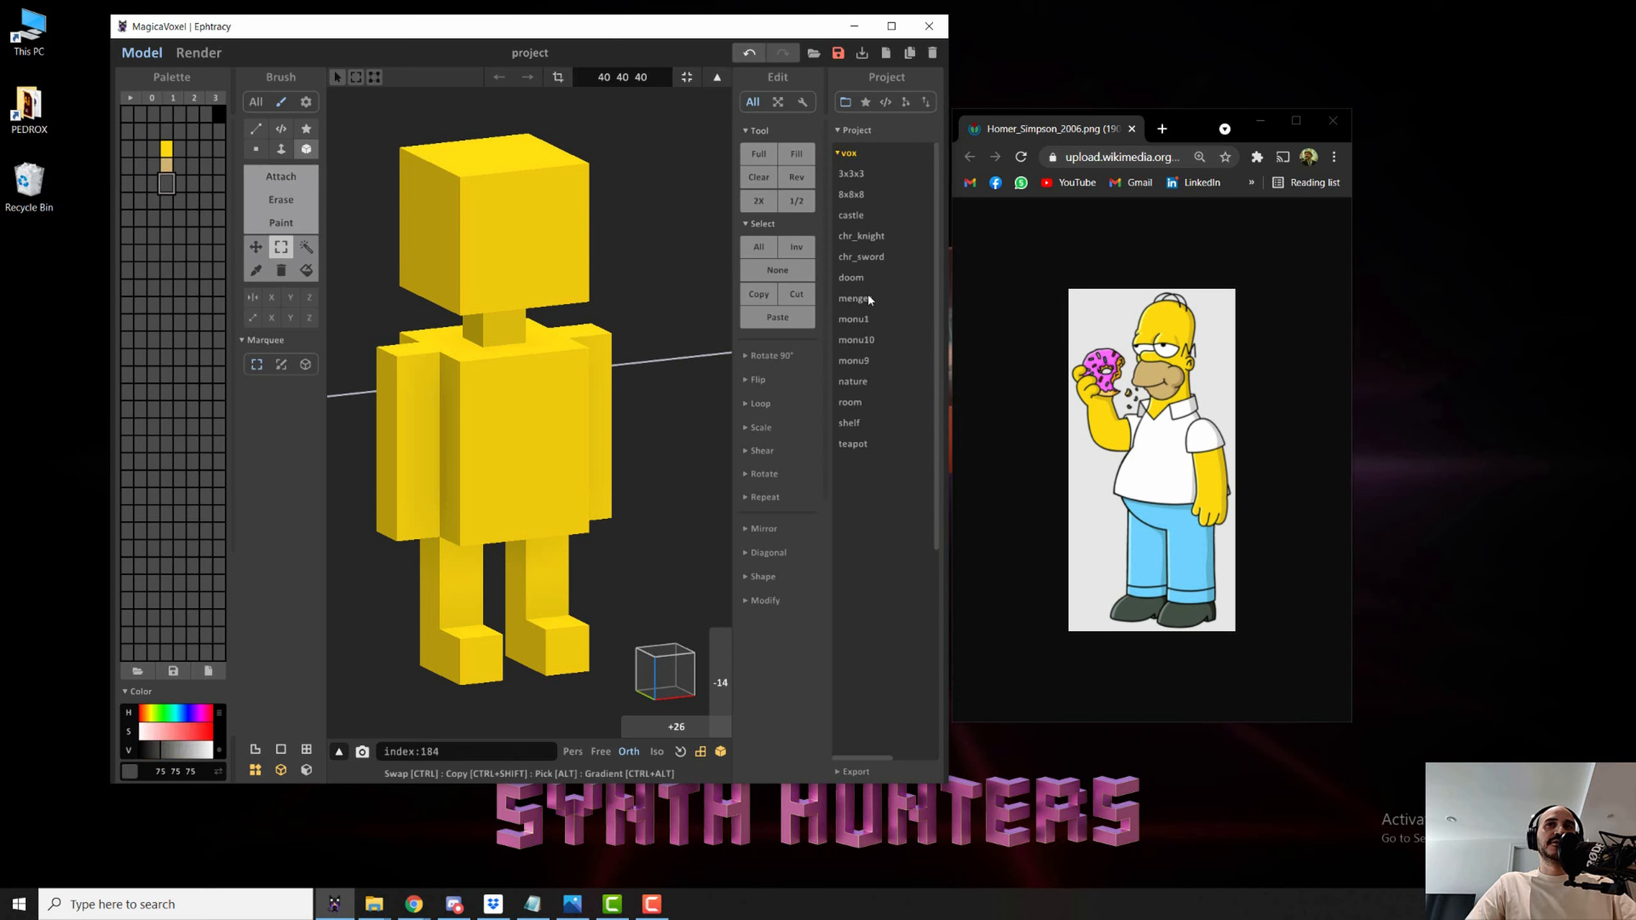
key("grave")
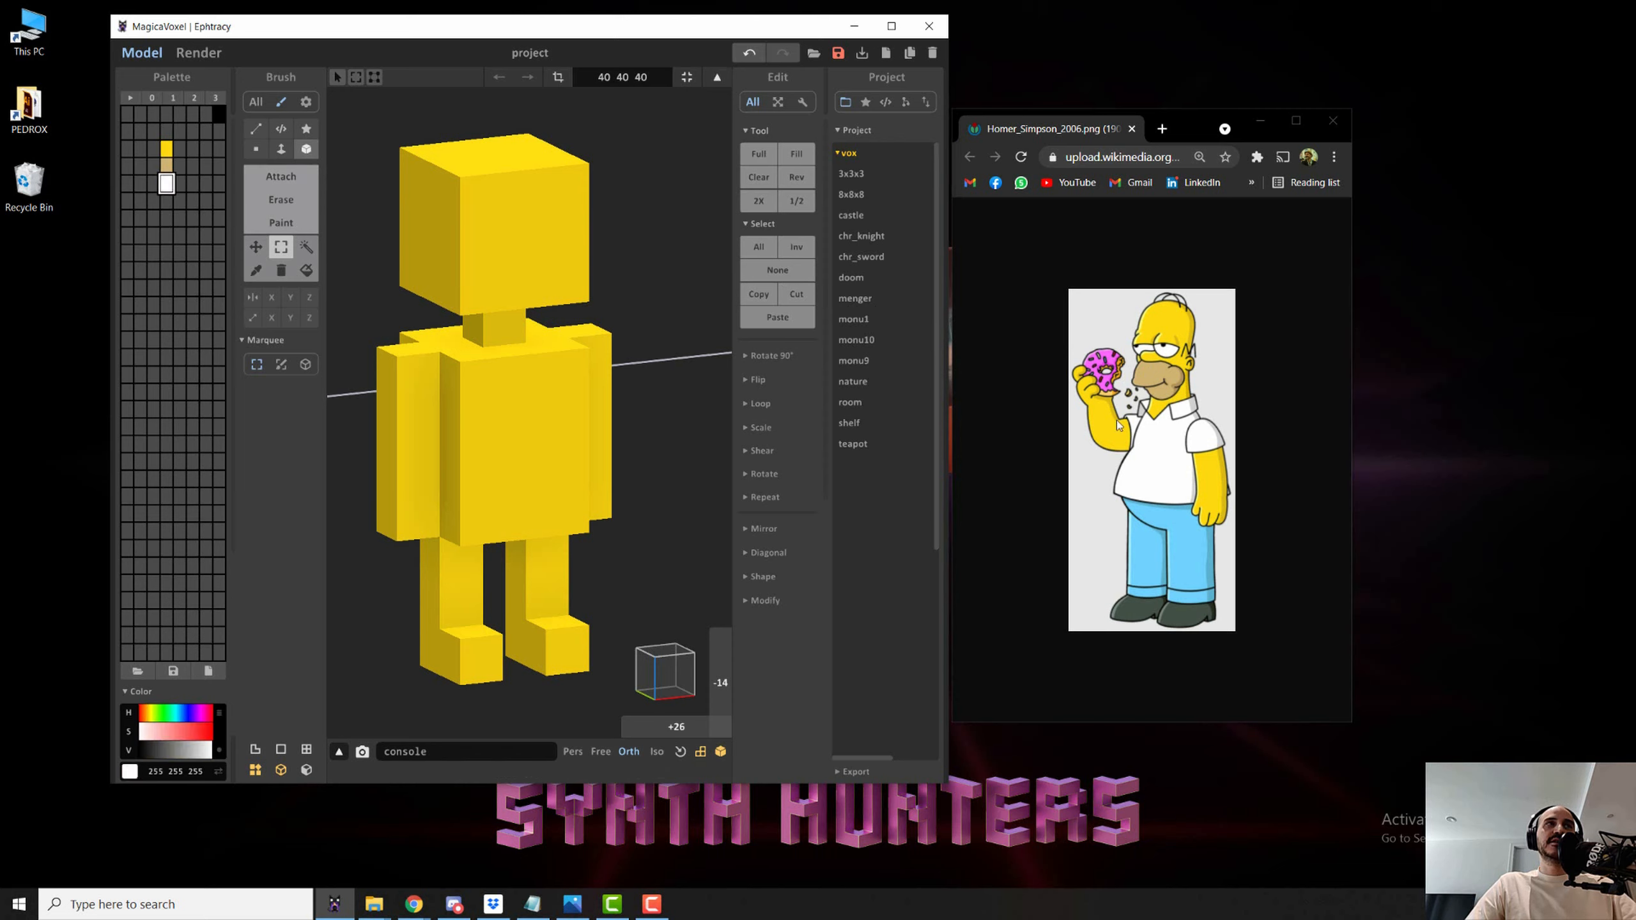
- Fill the next two palette slots with the trousers' light blue (112, 209, 254) and darker blue (92, 177, 208) sampled from the reference
left_click(168, 202)
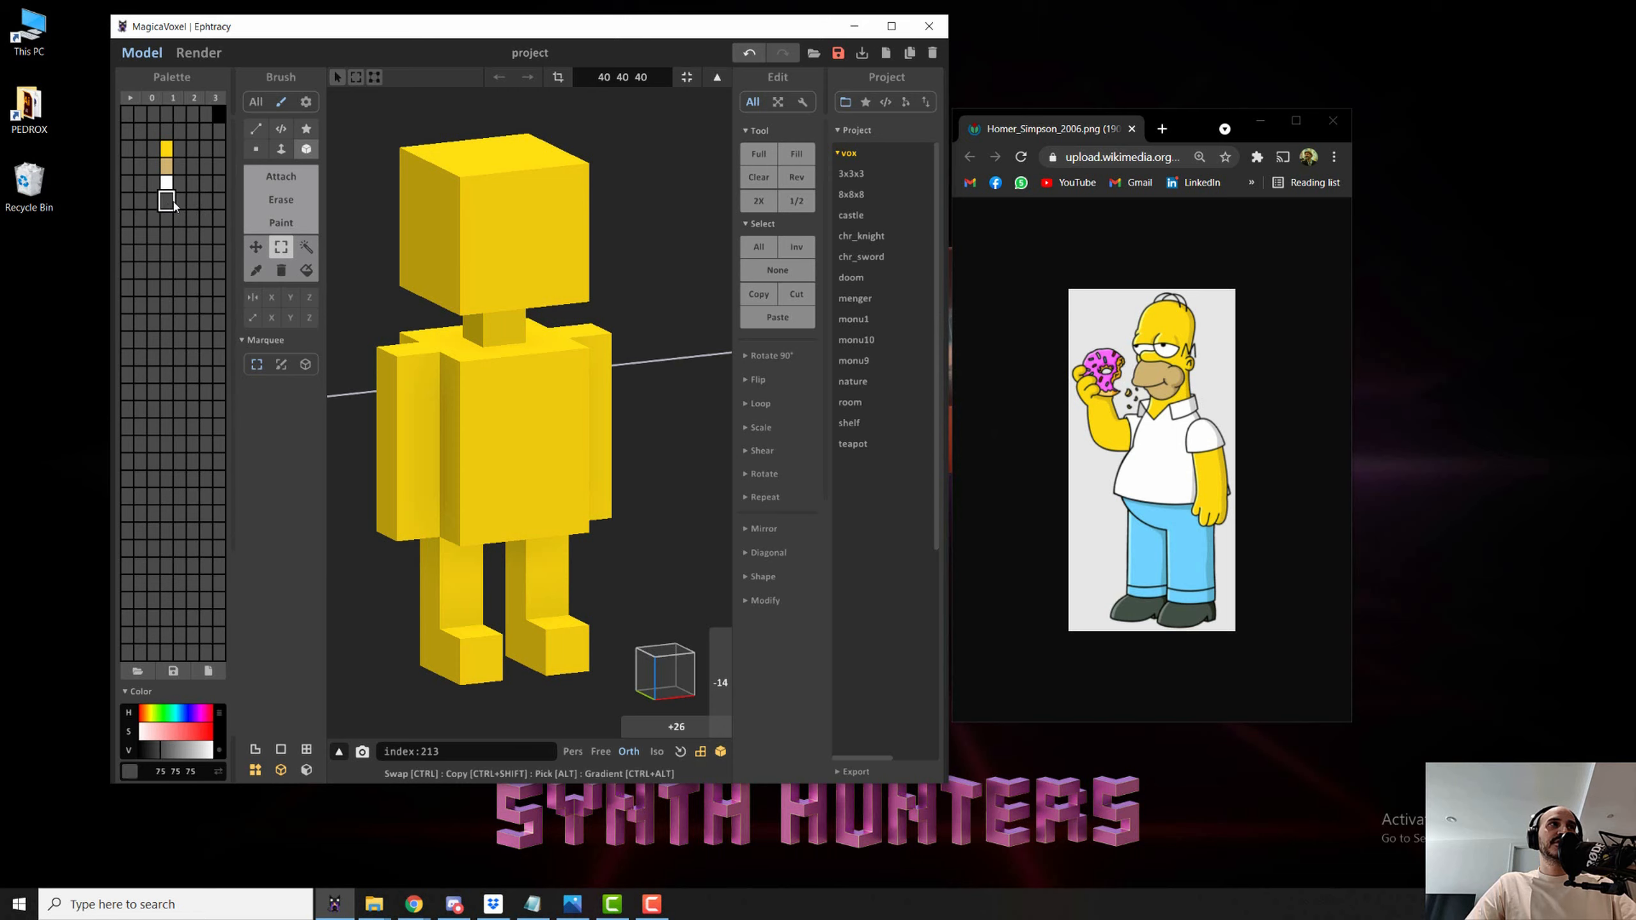
left_click(1176, 521)
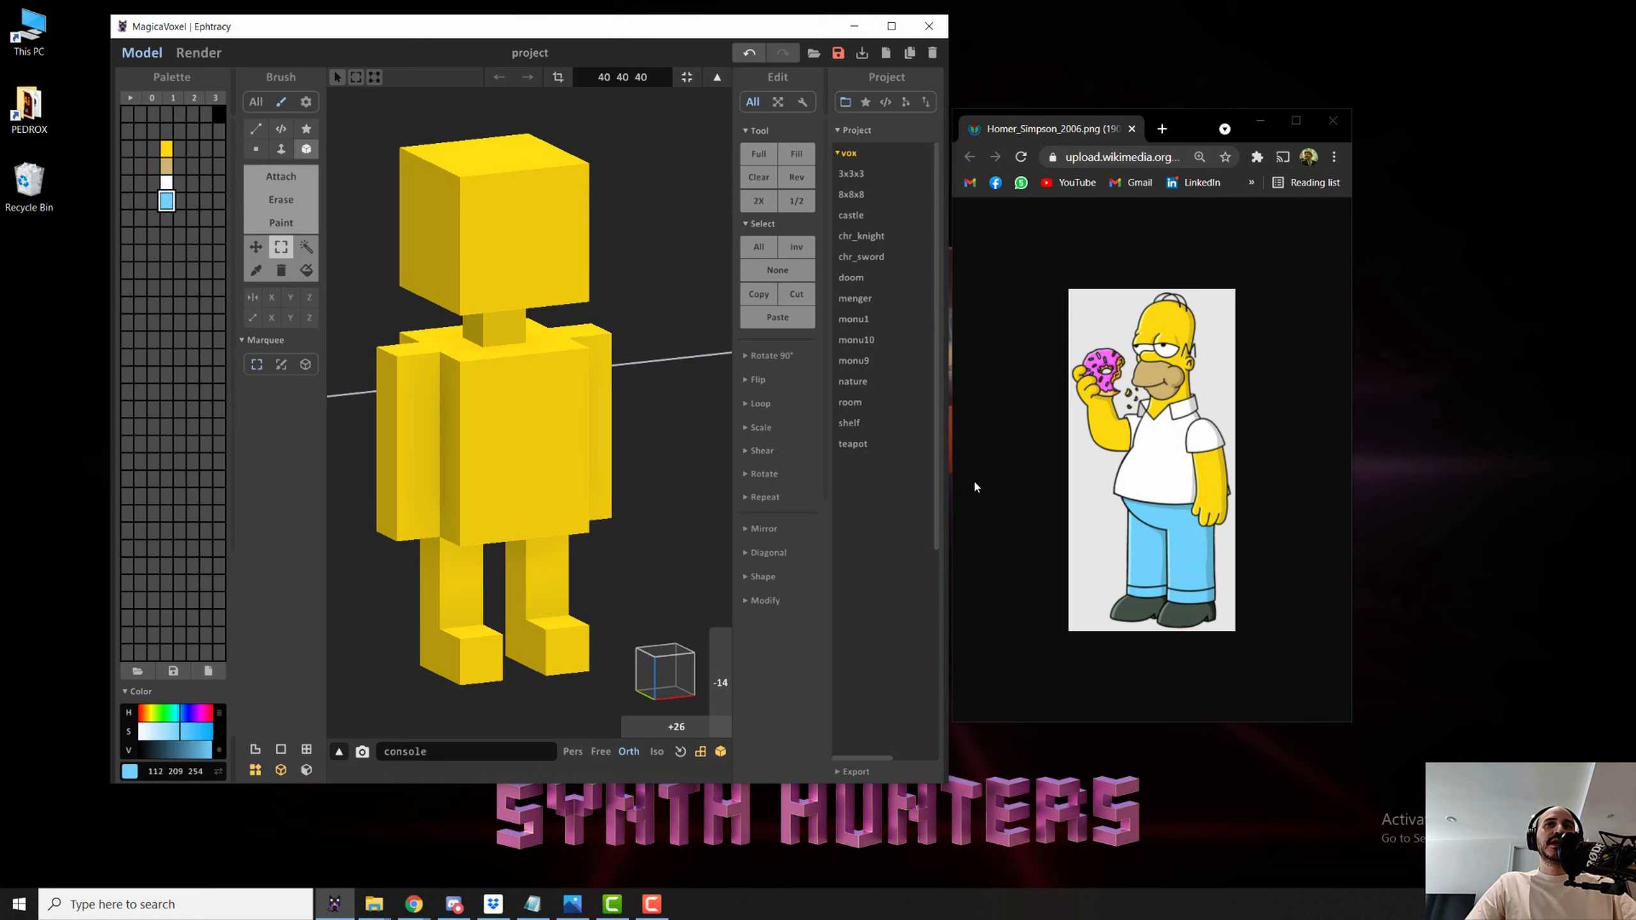
left_click(166, 219)
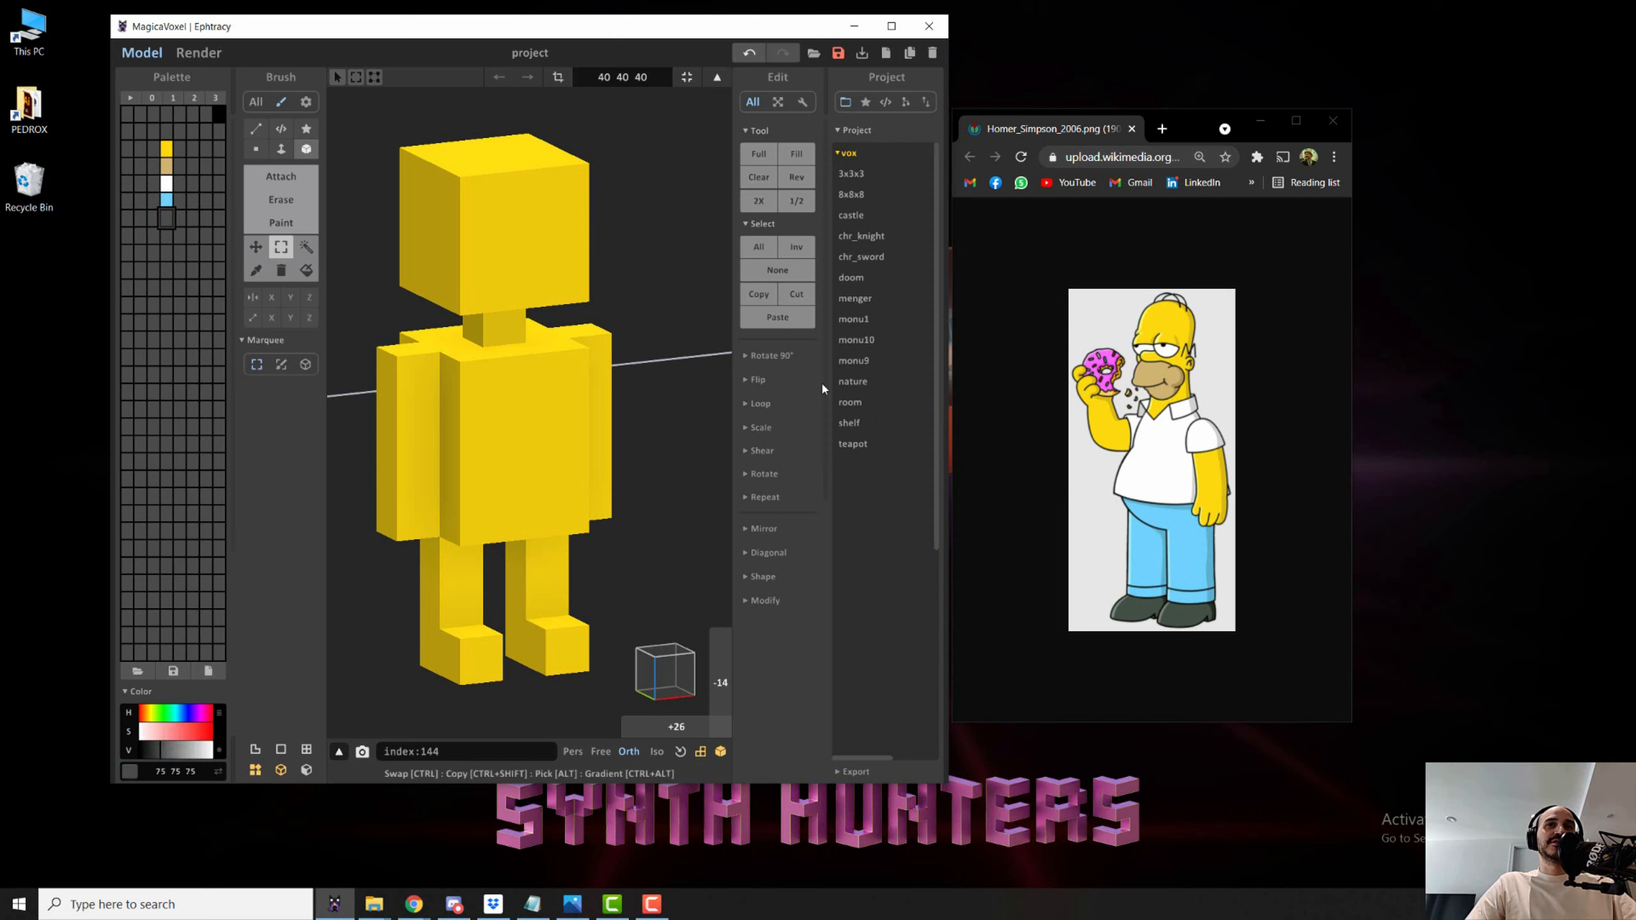
left_click(1212, 535)
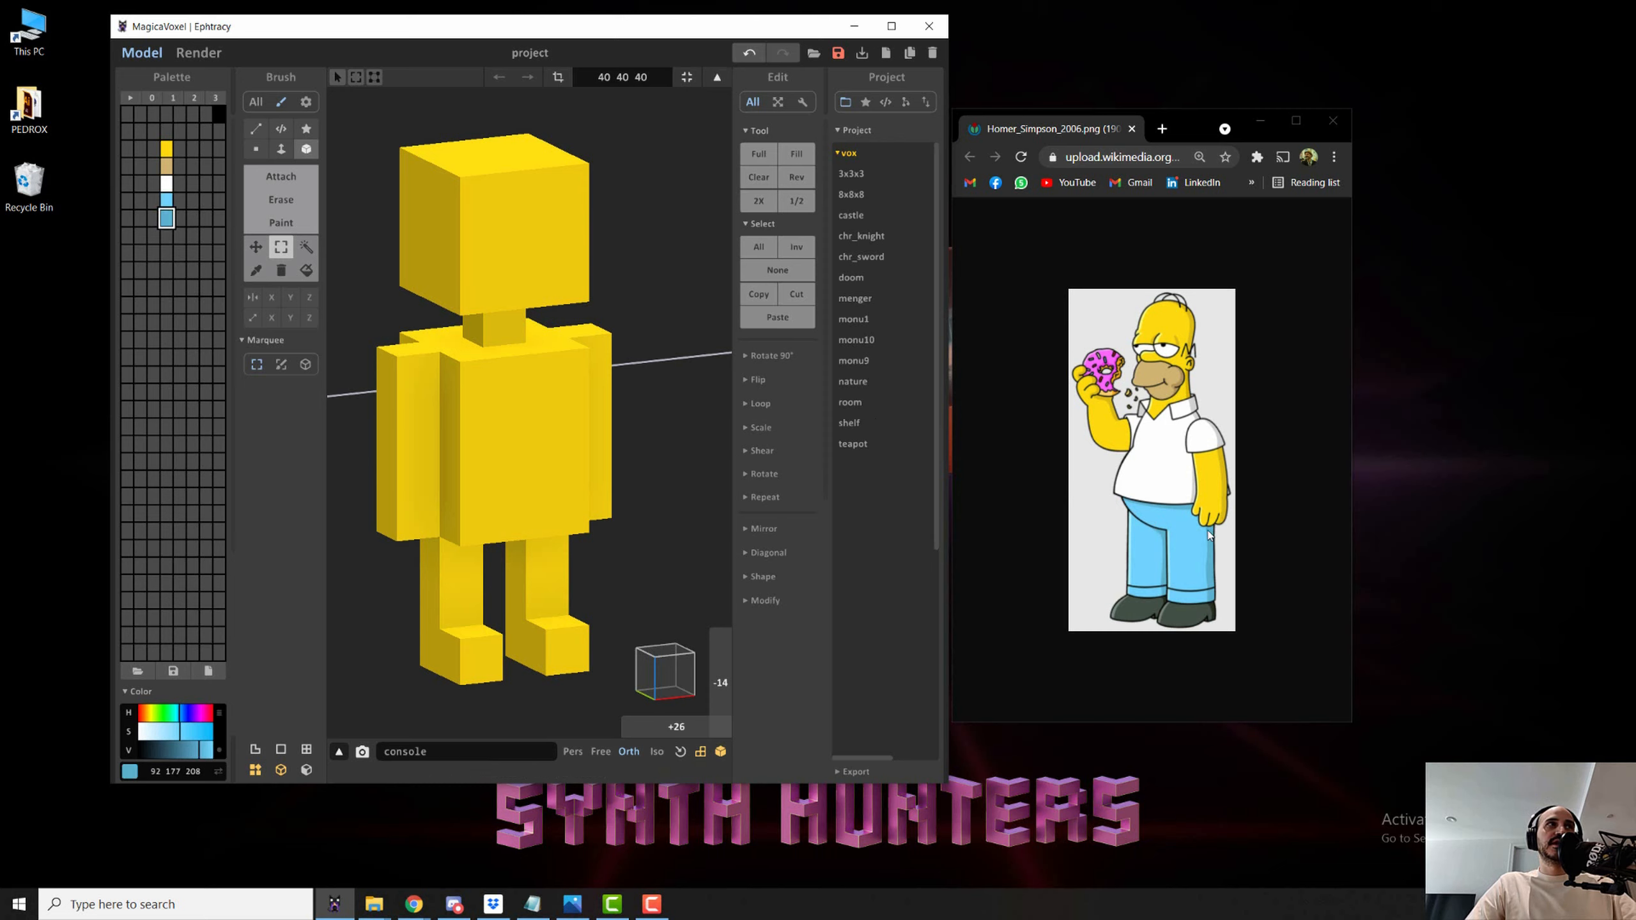
- Fill the next two palette slots with the light grey of the shirt and the dark shoe colour sampled from the reference
left_click(166, 222)
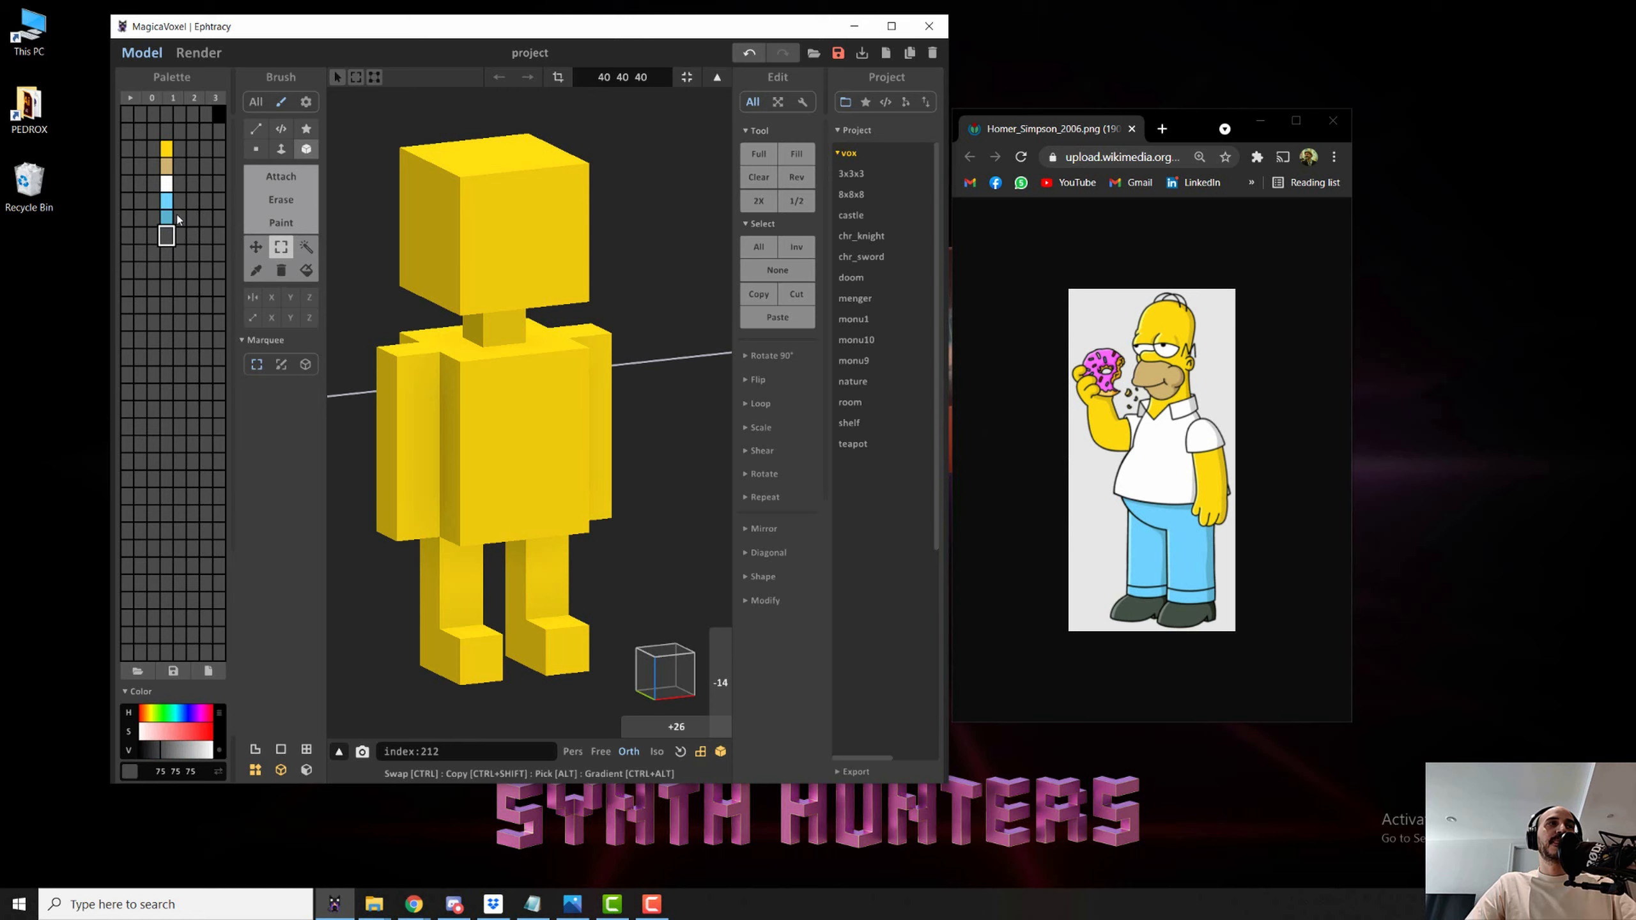
left_click(1194, 409)
left_click(166, 253)
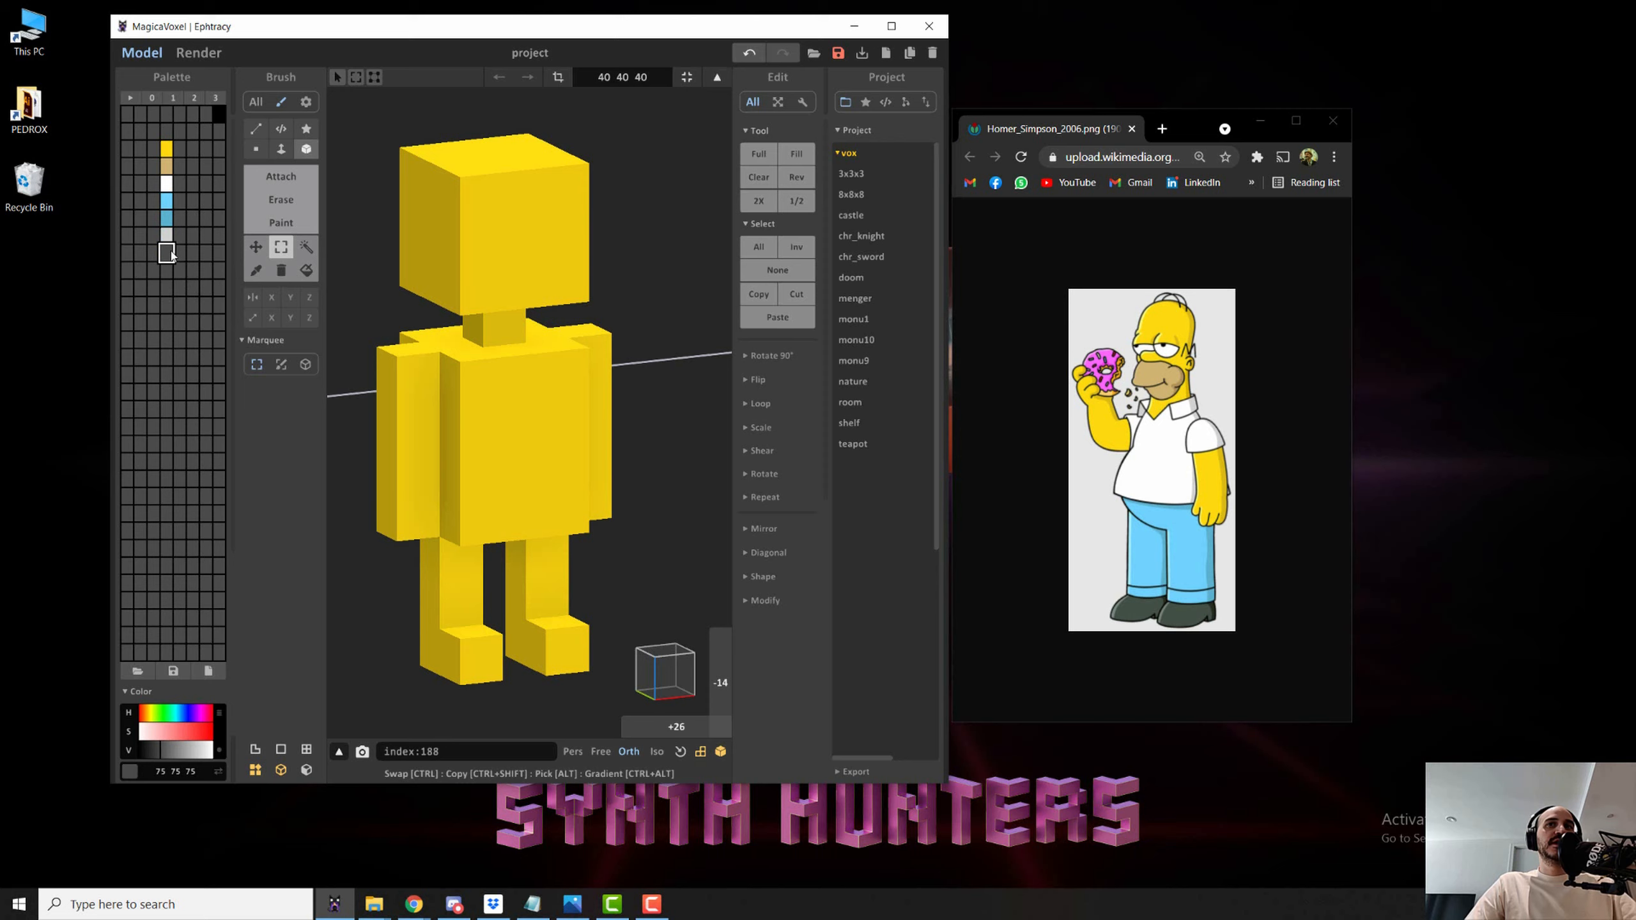
left_click(1186, 617)
- Fill the next two palette slots with the doughnut's pink (233, 146, 231) and brown (151, 111, 26) sampled from the reference
left_click(180, 271)
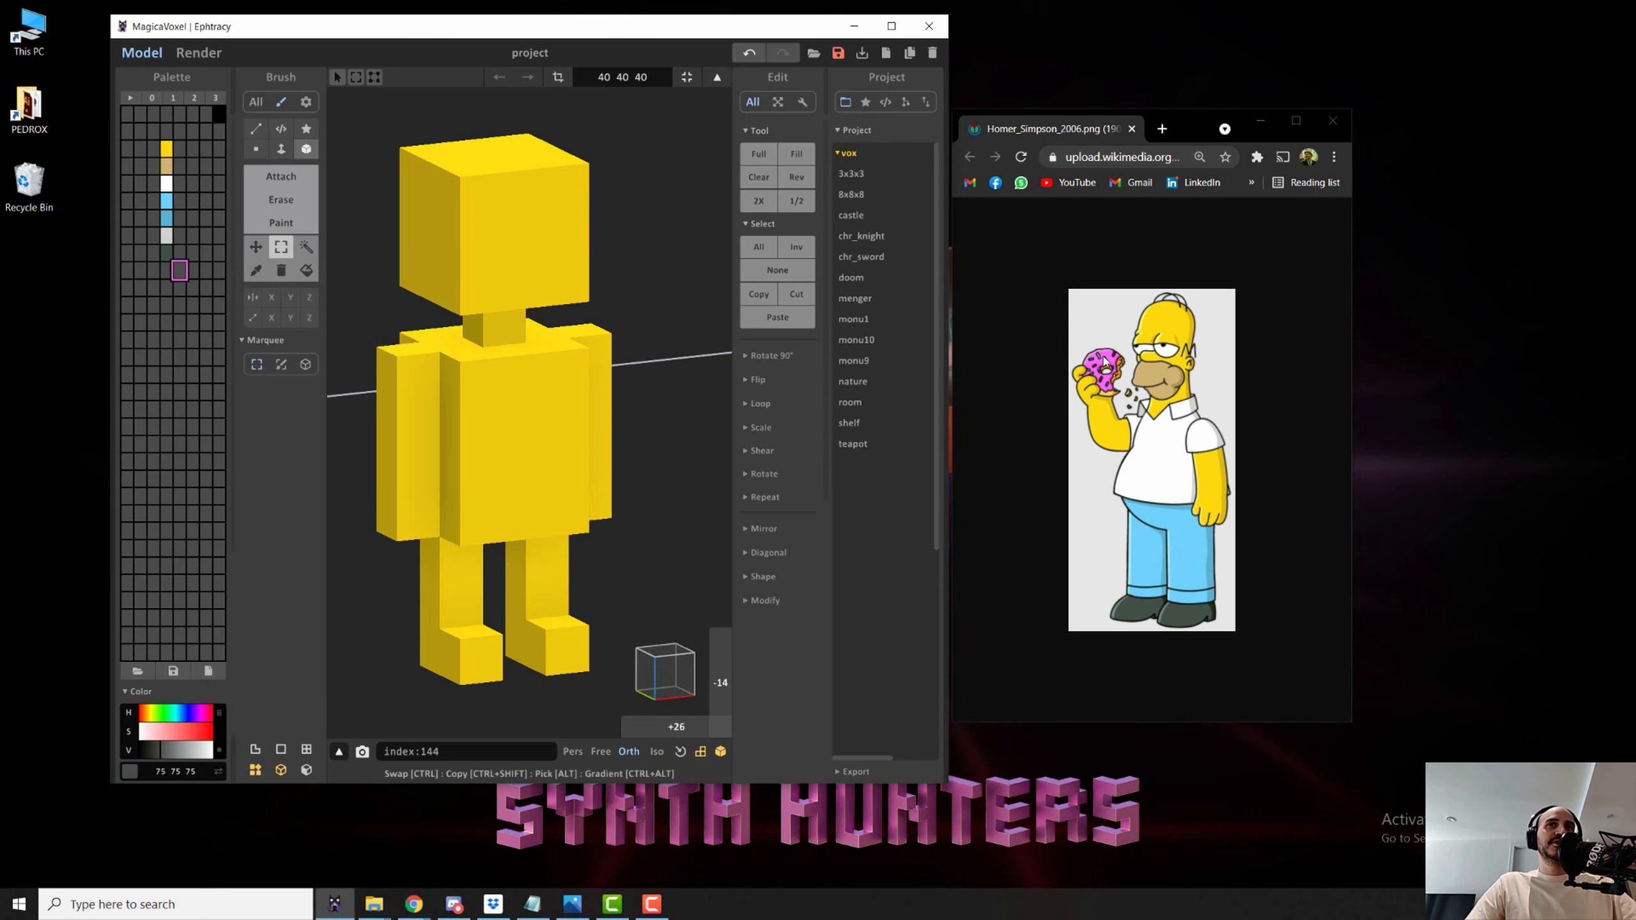
left_click(1108, 363)
key("ctrl+z")
left_click(166, 271)
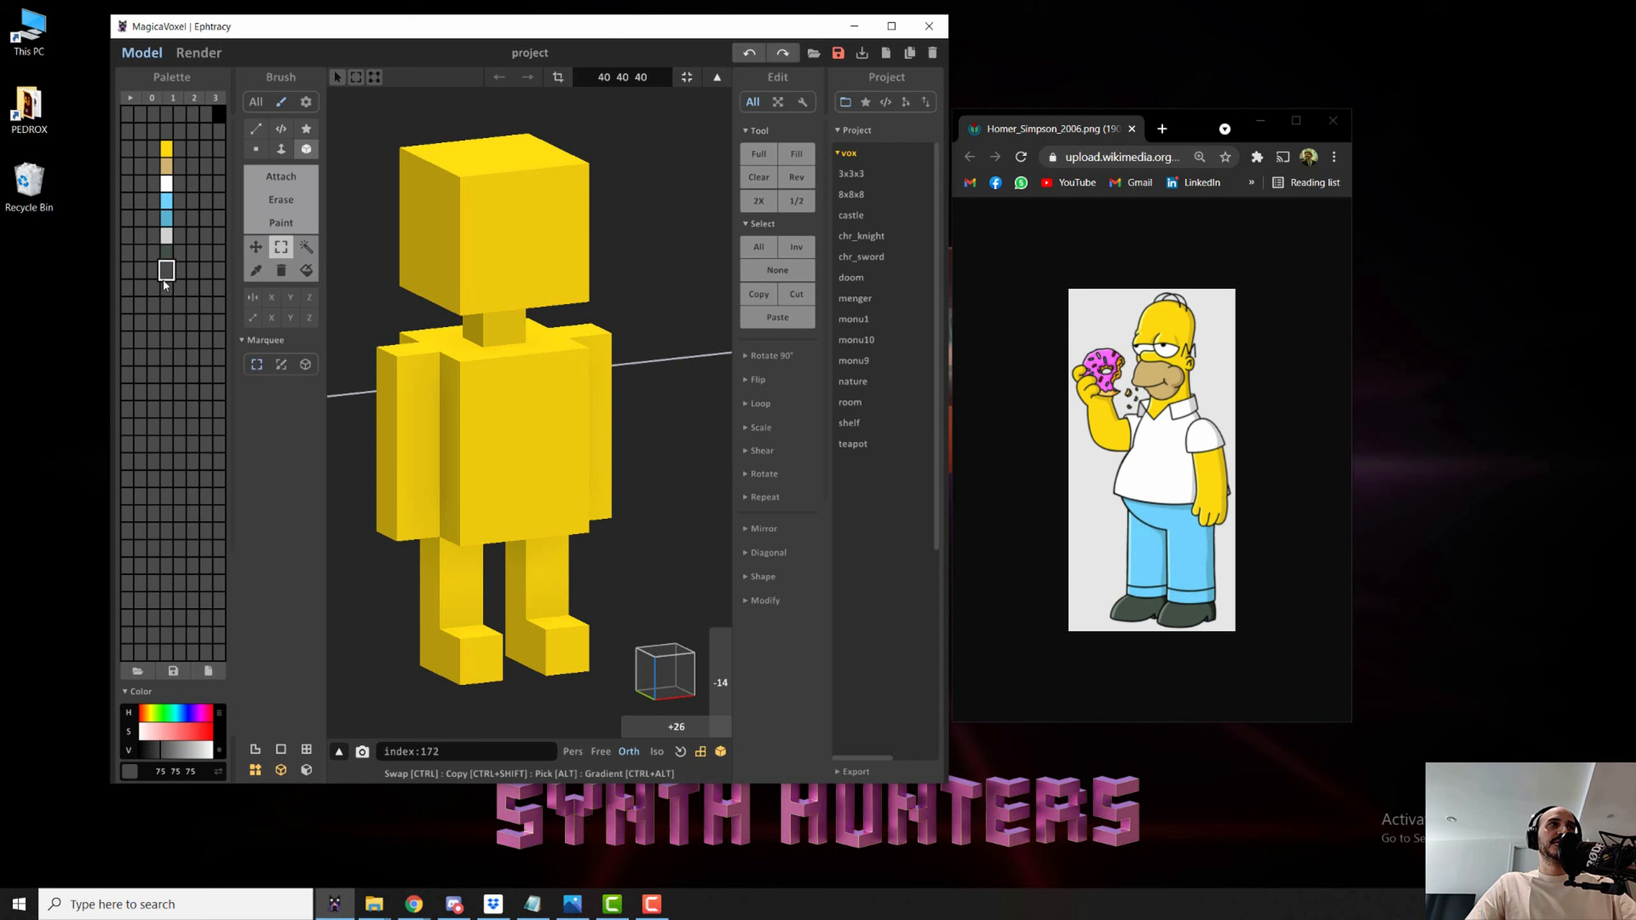
left_click(1093, 362)
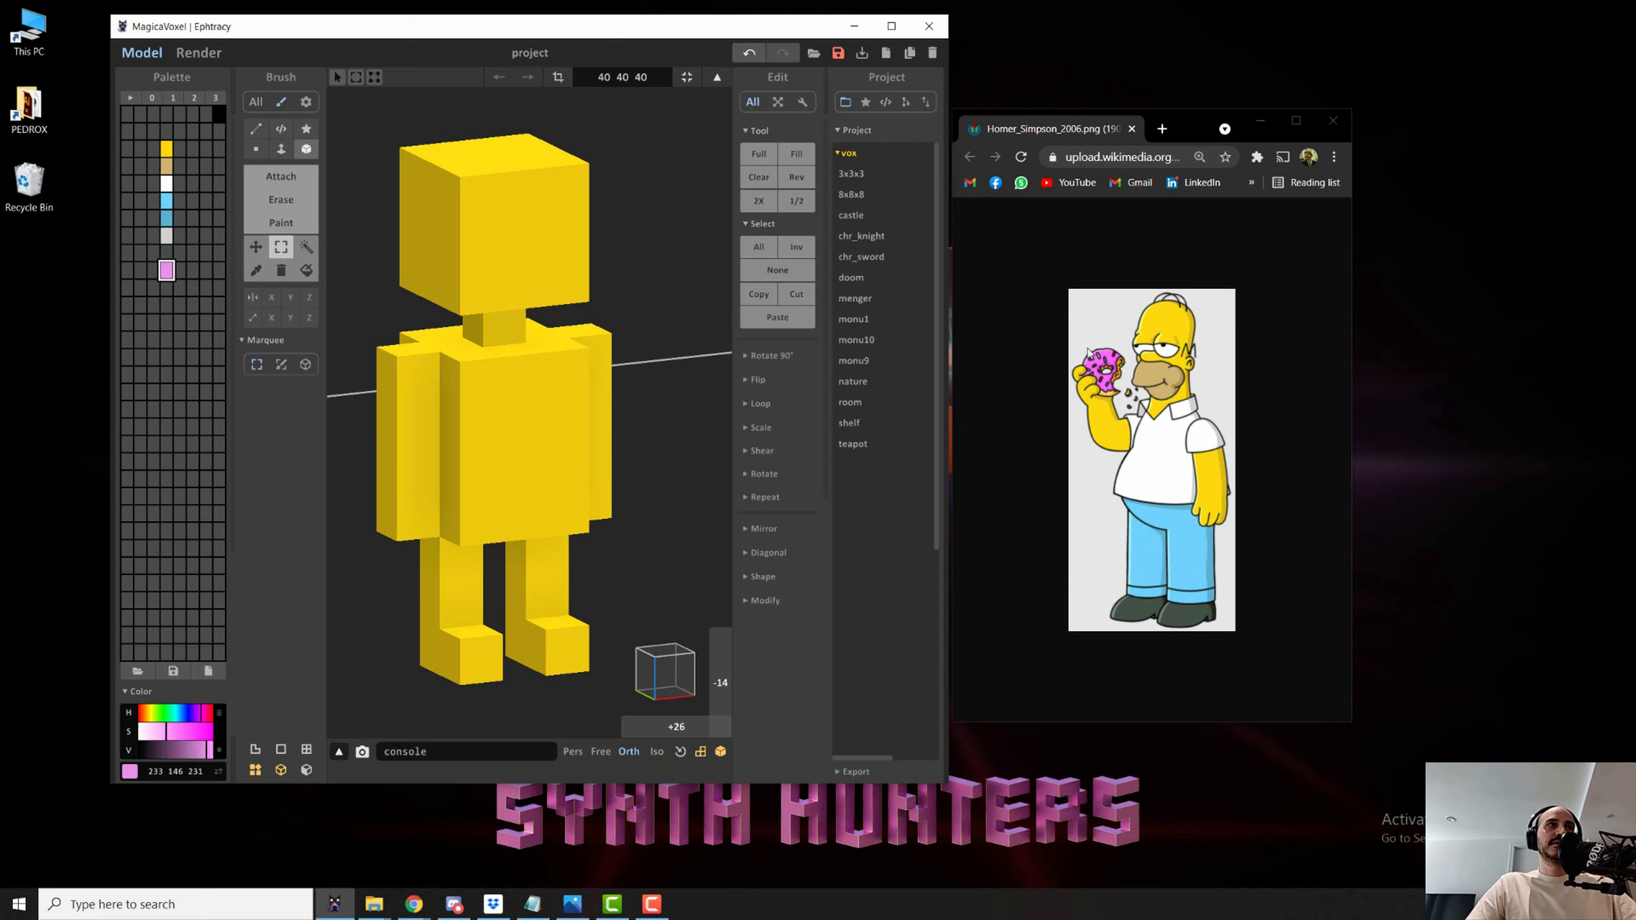
left_click(166, 288)
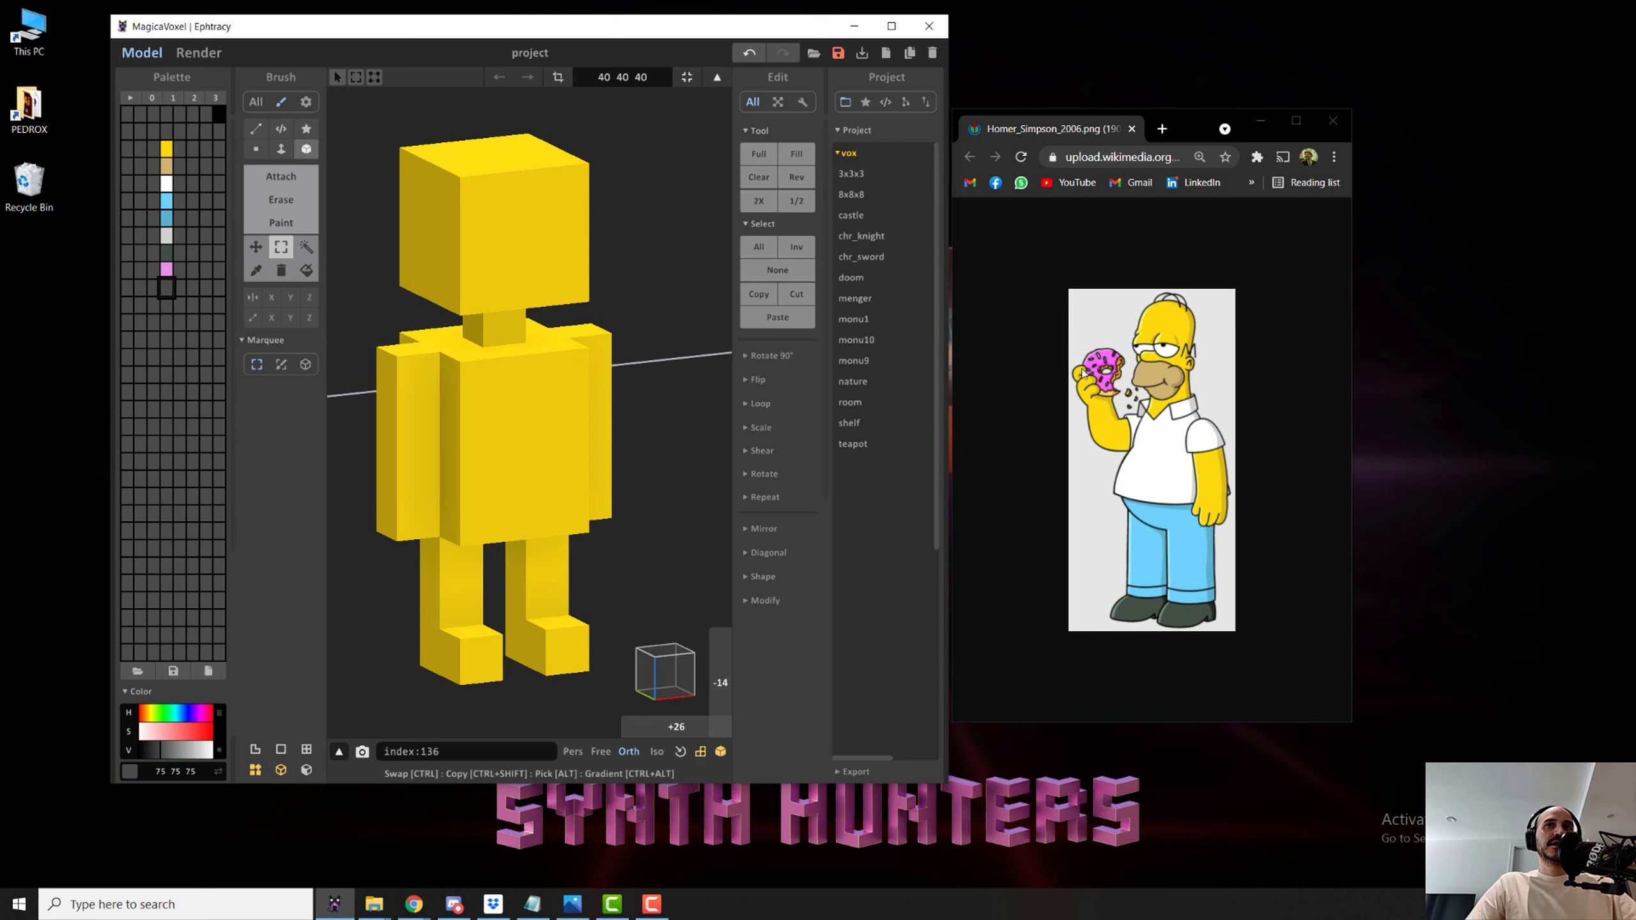
left_click(1120, 381)
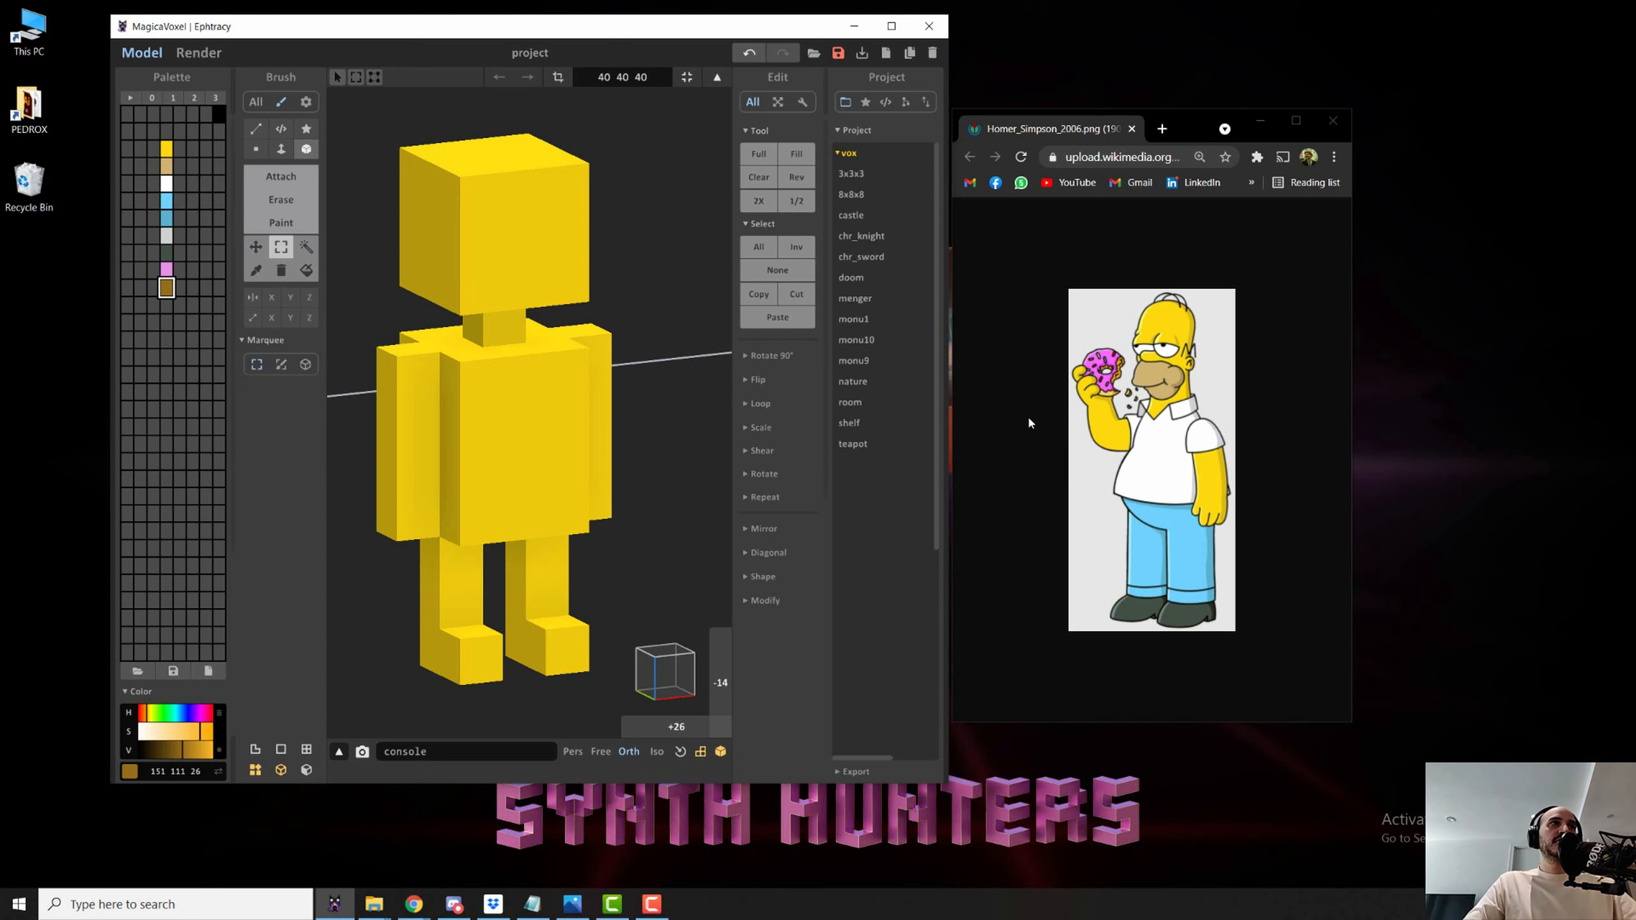
- Minimize the reference window, maximize the MagicaVoxel window and make the light blue palette colour (112, 209, 254) active
left_click(1261, 121)
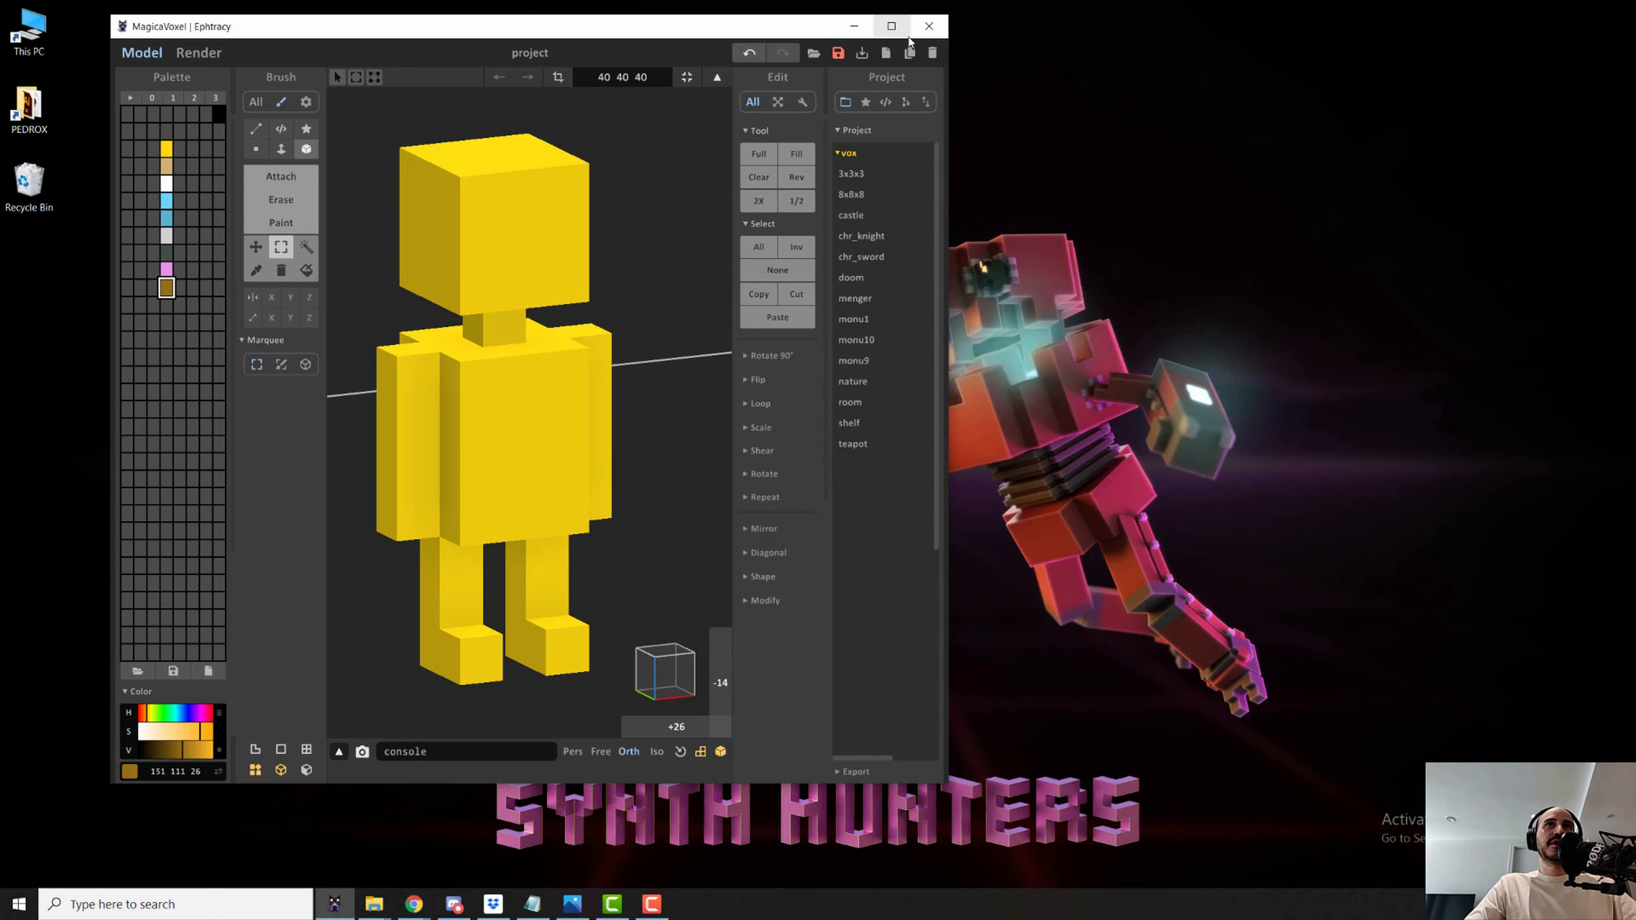
left_click(892, 26)
right_click_drag(965, 369, 912, 439)
left_click(55, 203)
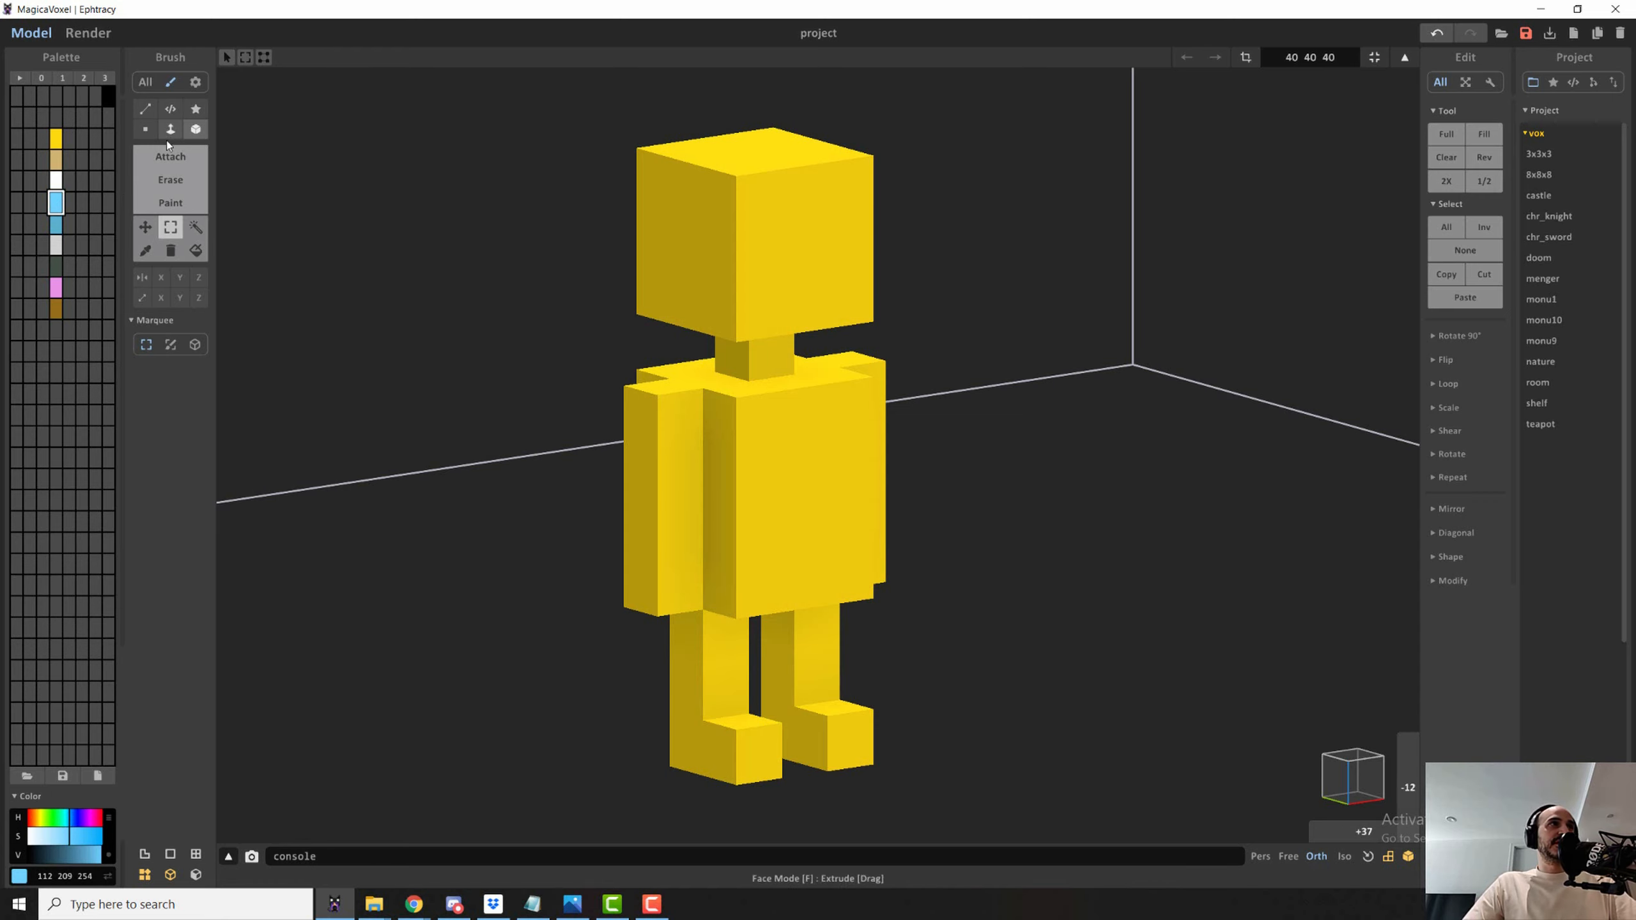
- Try attaching single light blue voxels on the ground beside the figure, and undo them
left_click(171, 156)
left_click(522, 690)
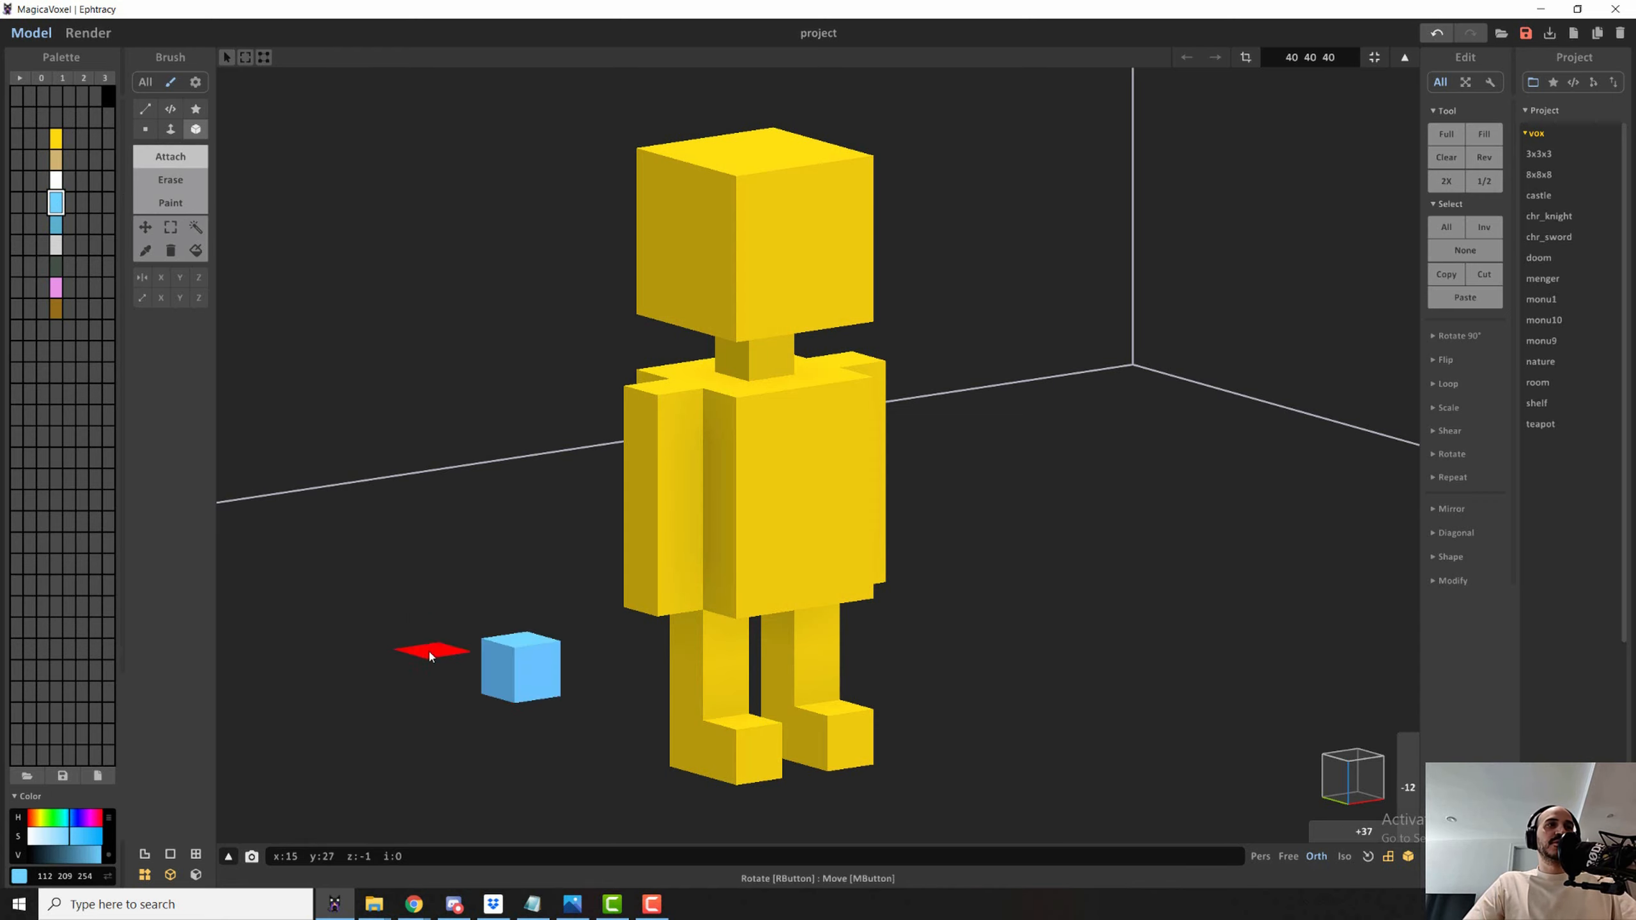
left_click(430, 649)
left_click(472, 751)
left_click(523, 640)
key("ctrl+z")
key("ctrl+z")
key("ctrl+z")
key("ctrl+z")
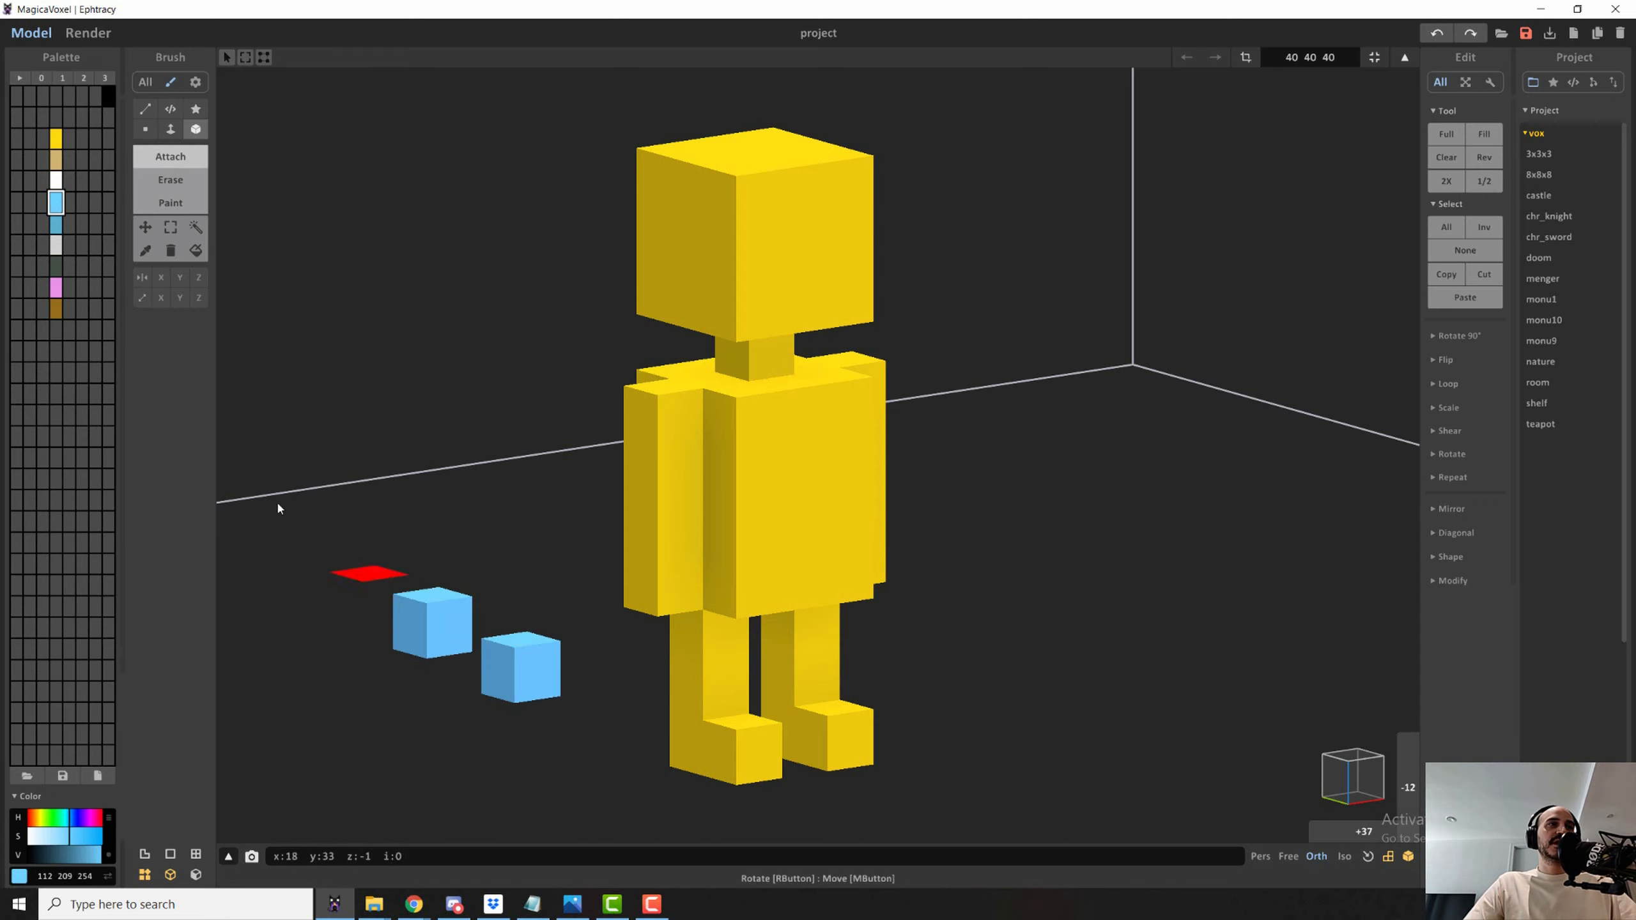
- Paint the lowest row of the torso light blue around its front, sides, back and underside as the trousers' waist
left_click(180, 205)
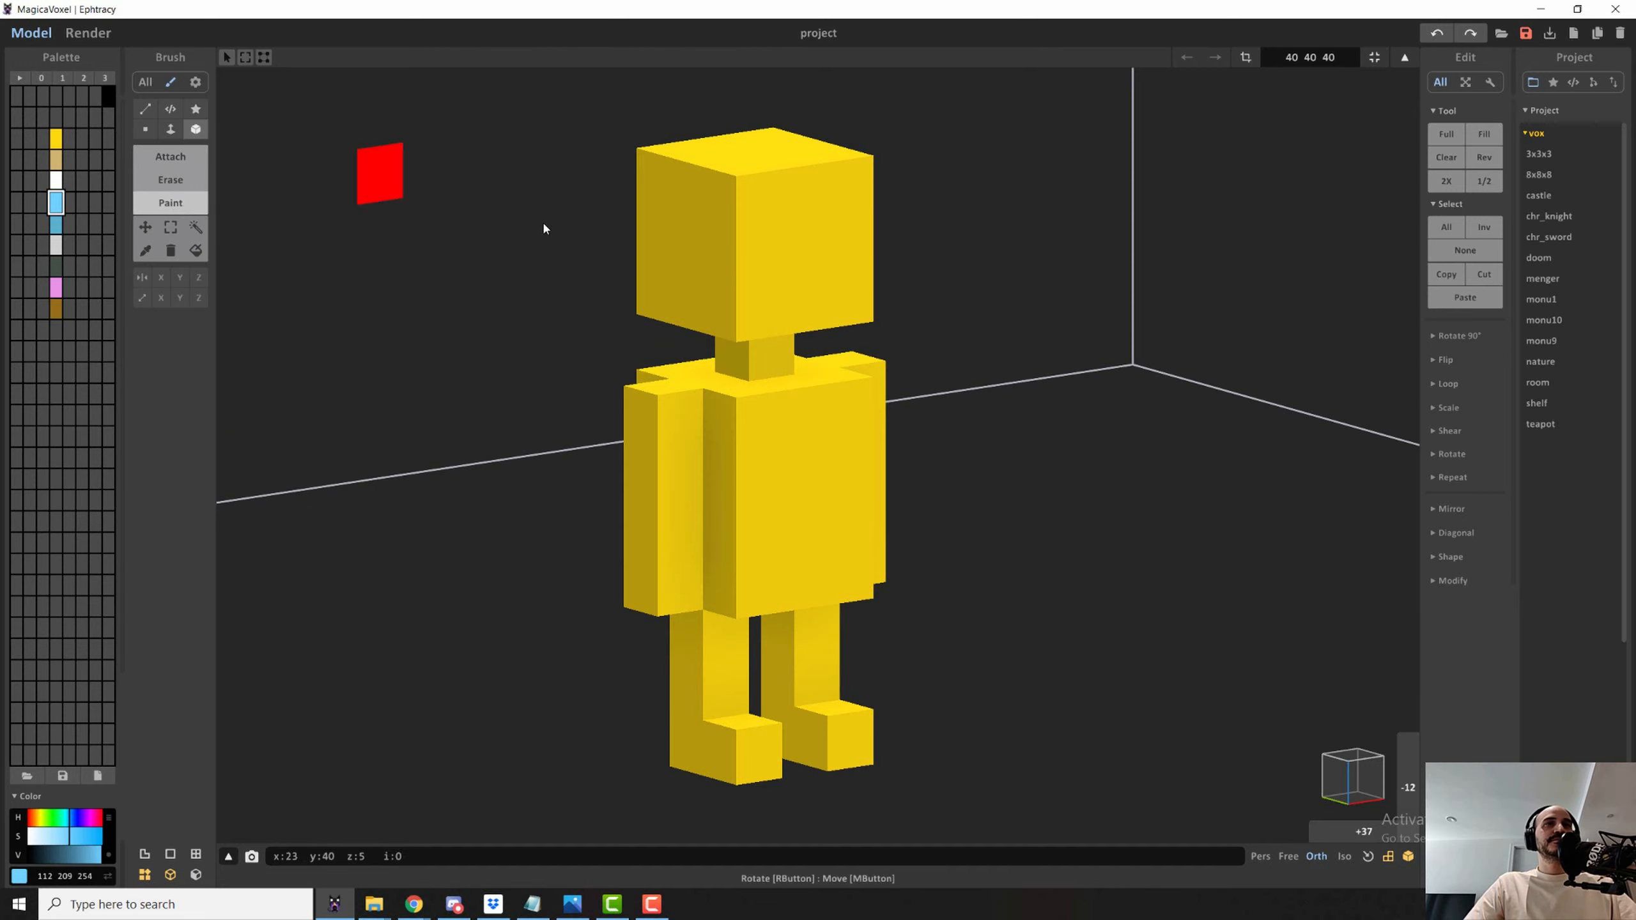
left_click(834, 553)
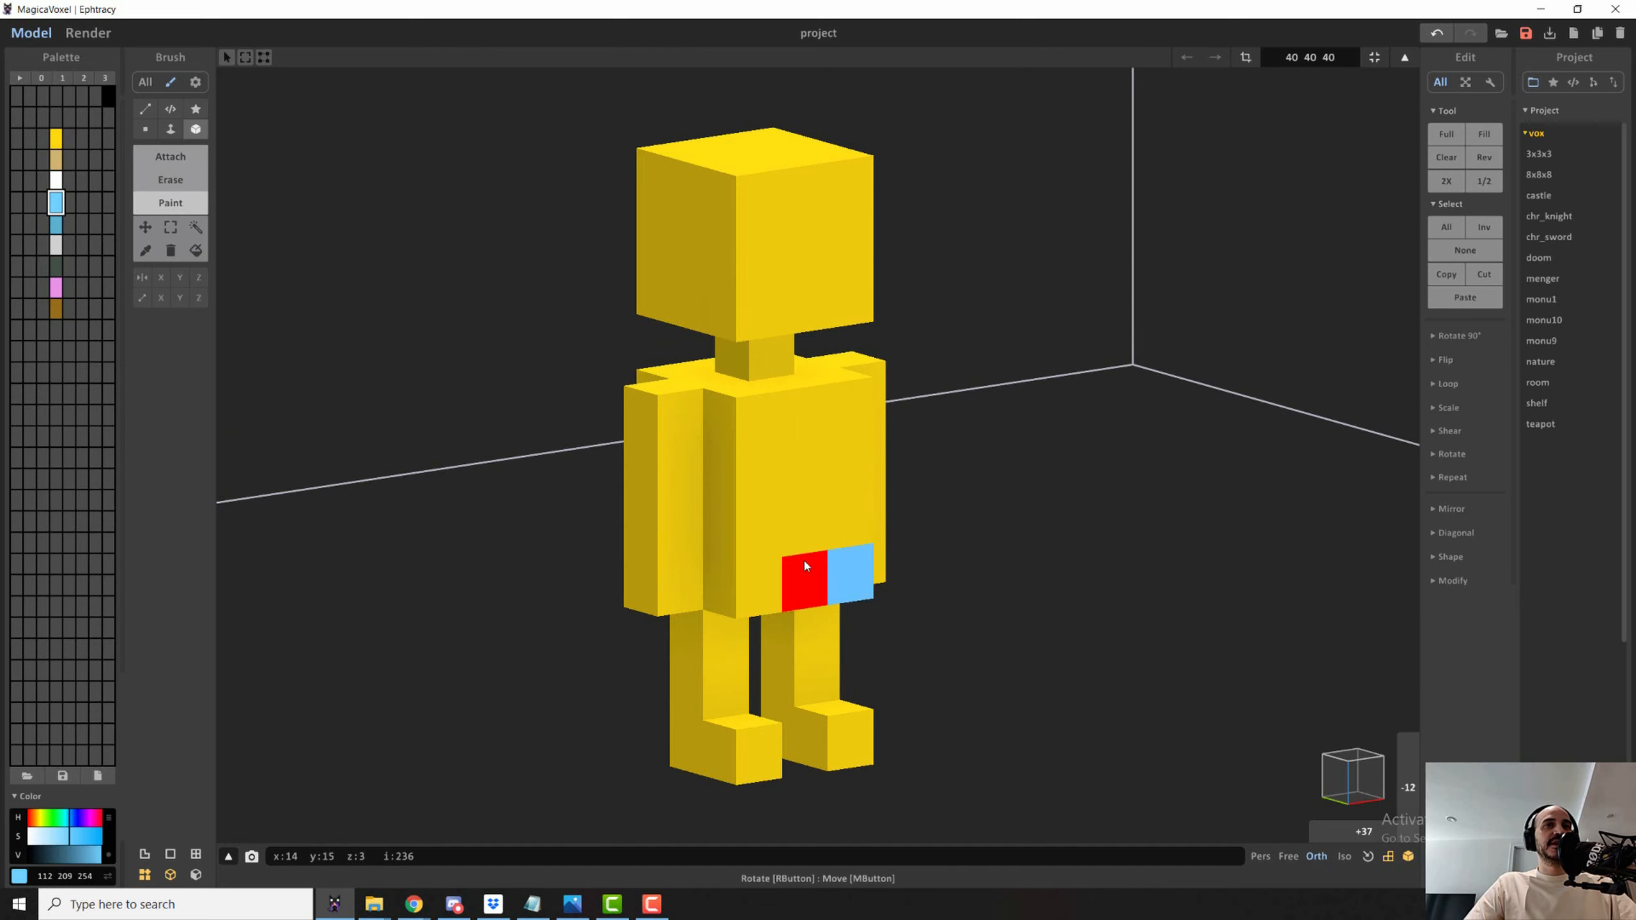
left_click_drag(803, 558, 745, 570)
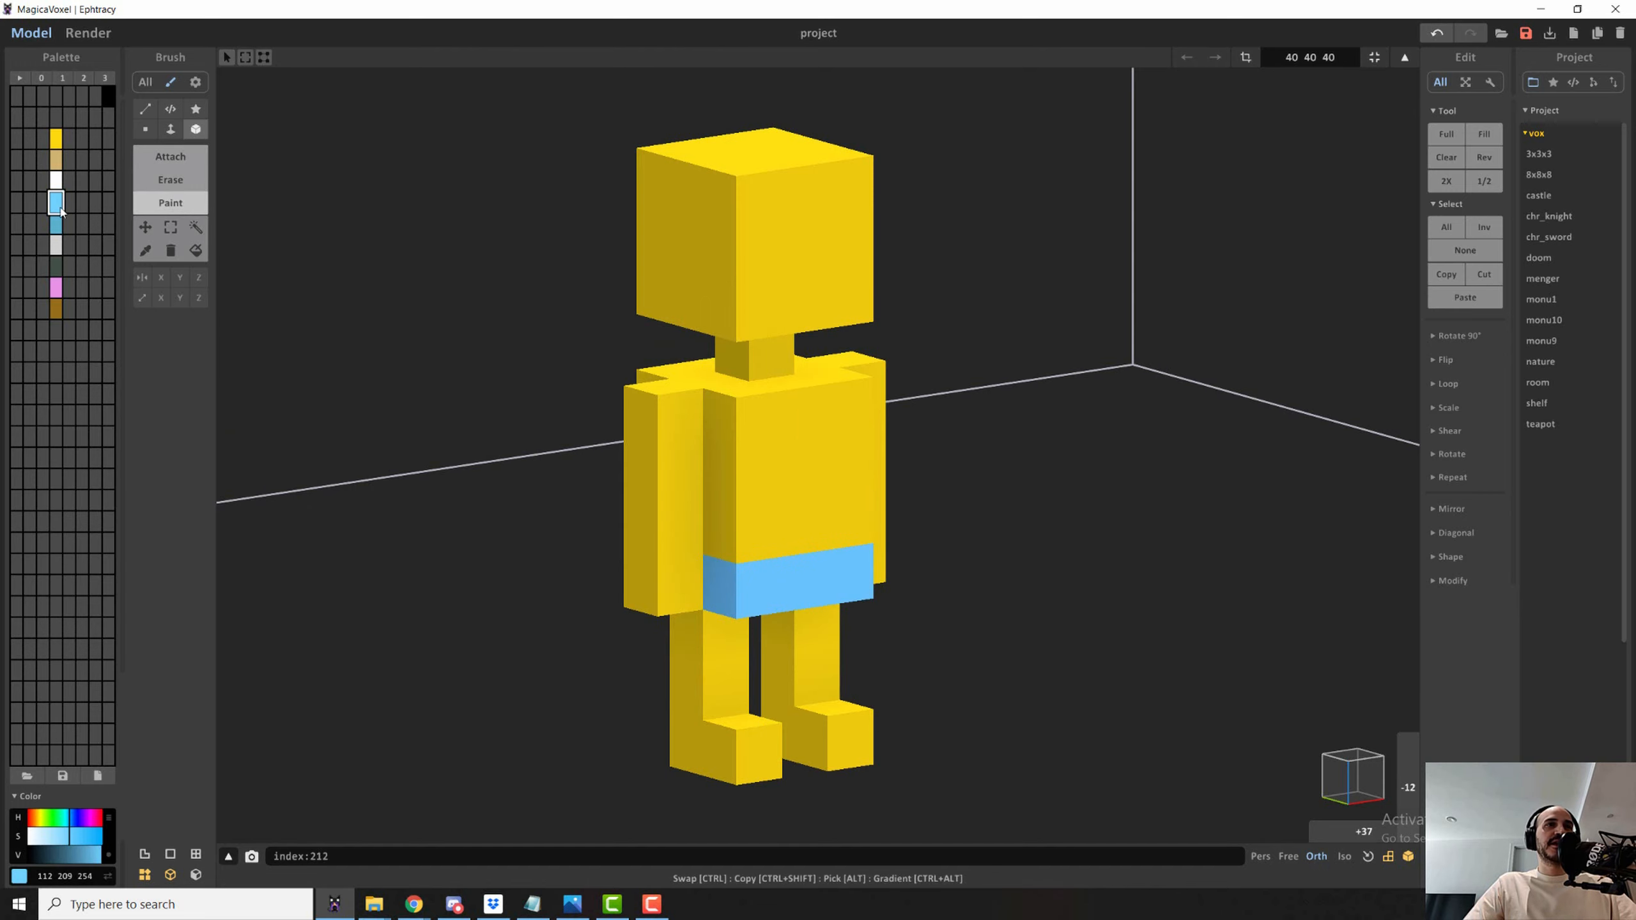
right_click_drag(818, 573, 758, 481)
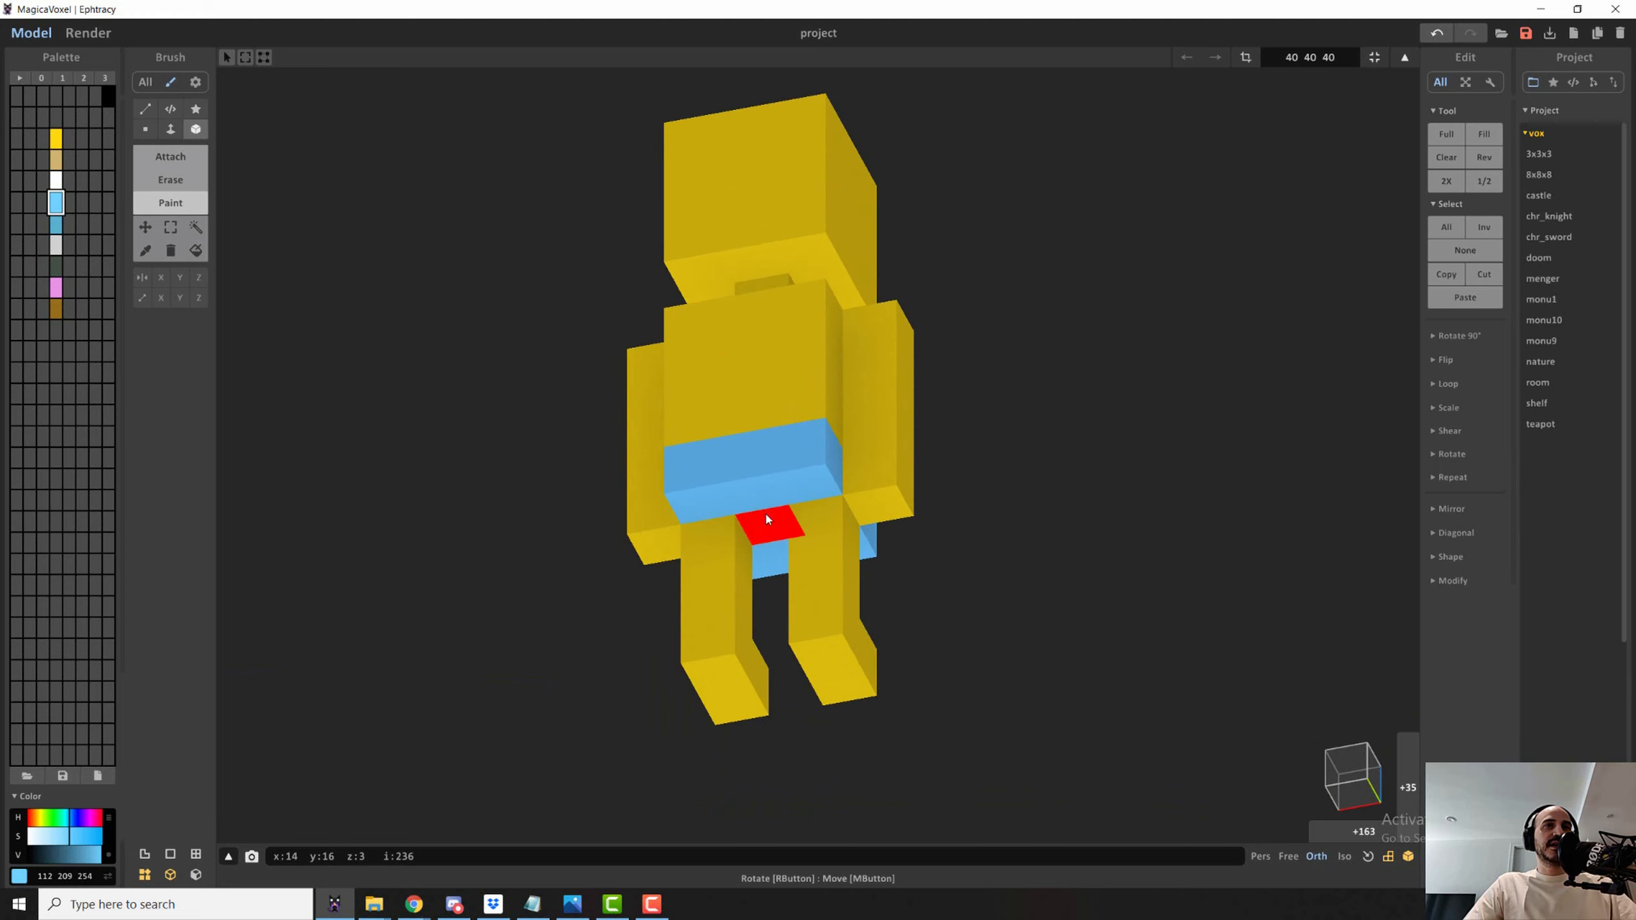
right_click_drag(1137, 570, 885, 697)
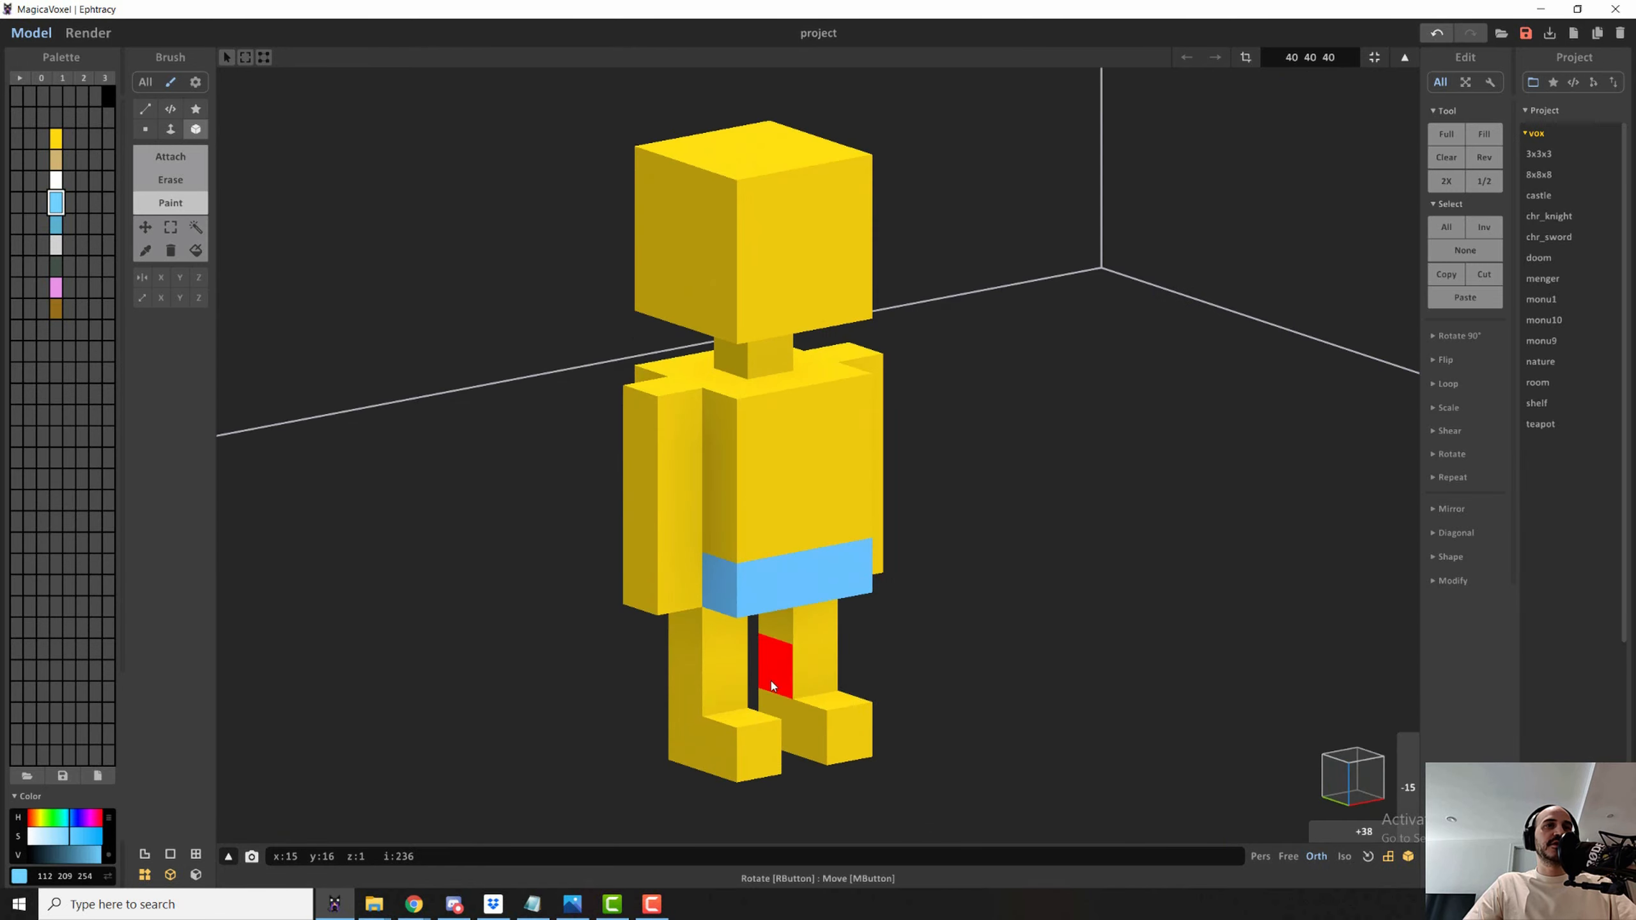
- Paint both legs light blue above the feet with the Face brush in Paint mode, matching faces by colour
right_click_drag(773, 687, 759, 648)
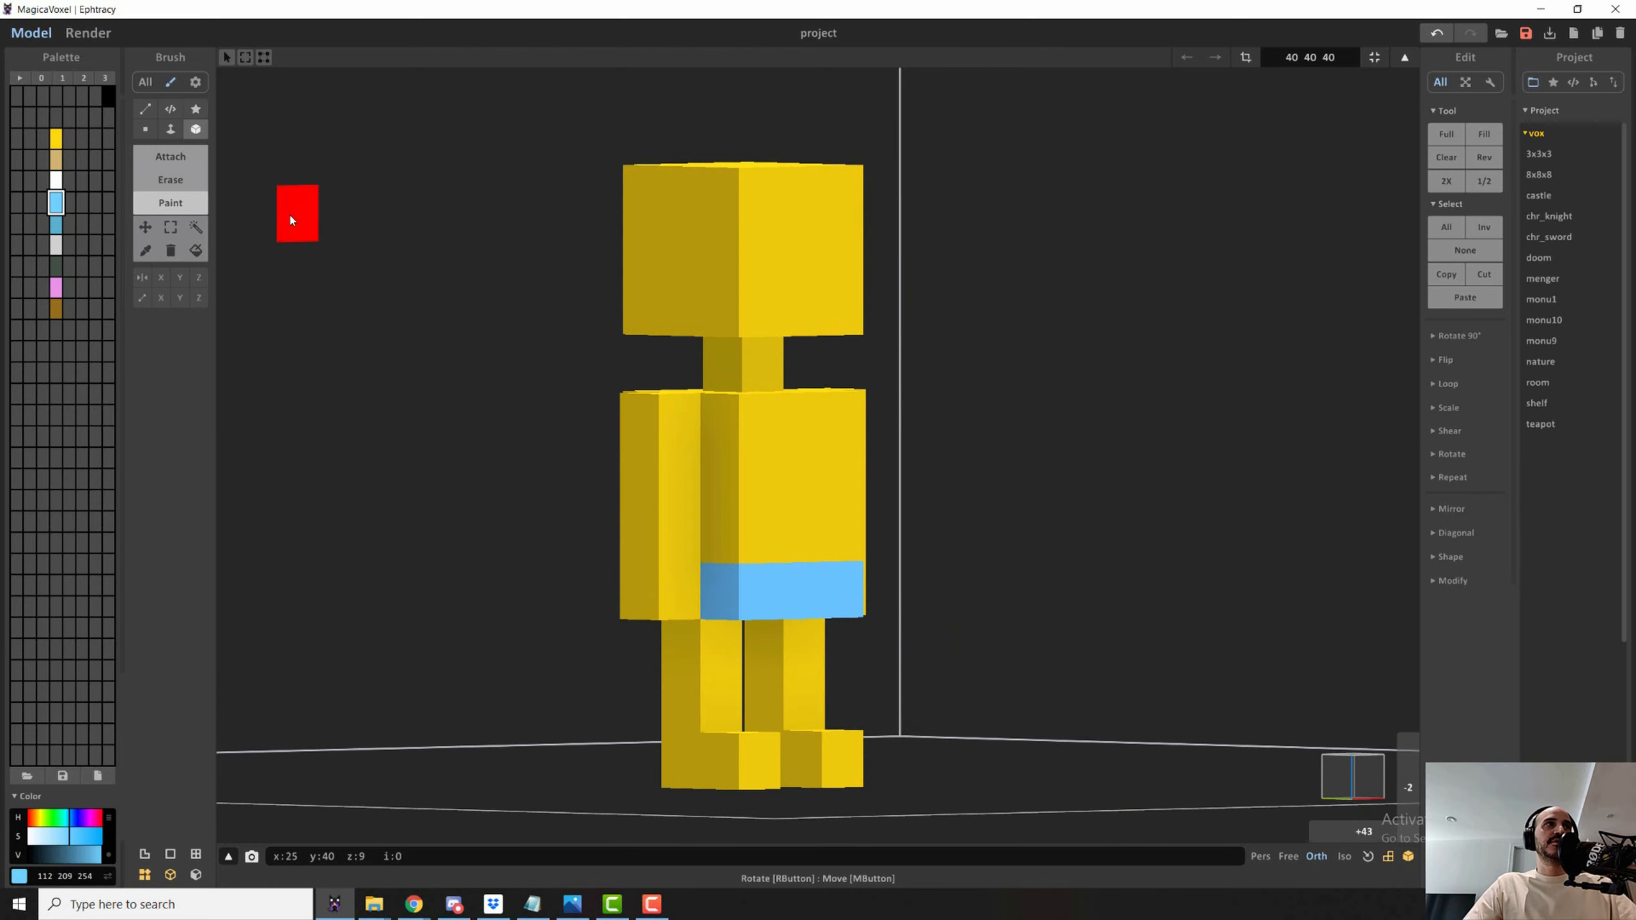
left_click(171, 130)
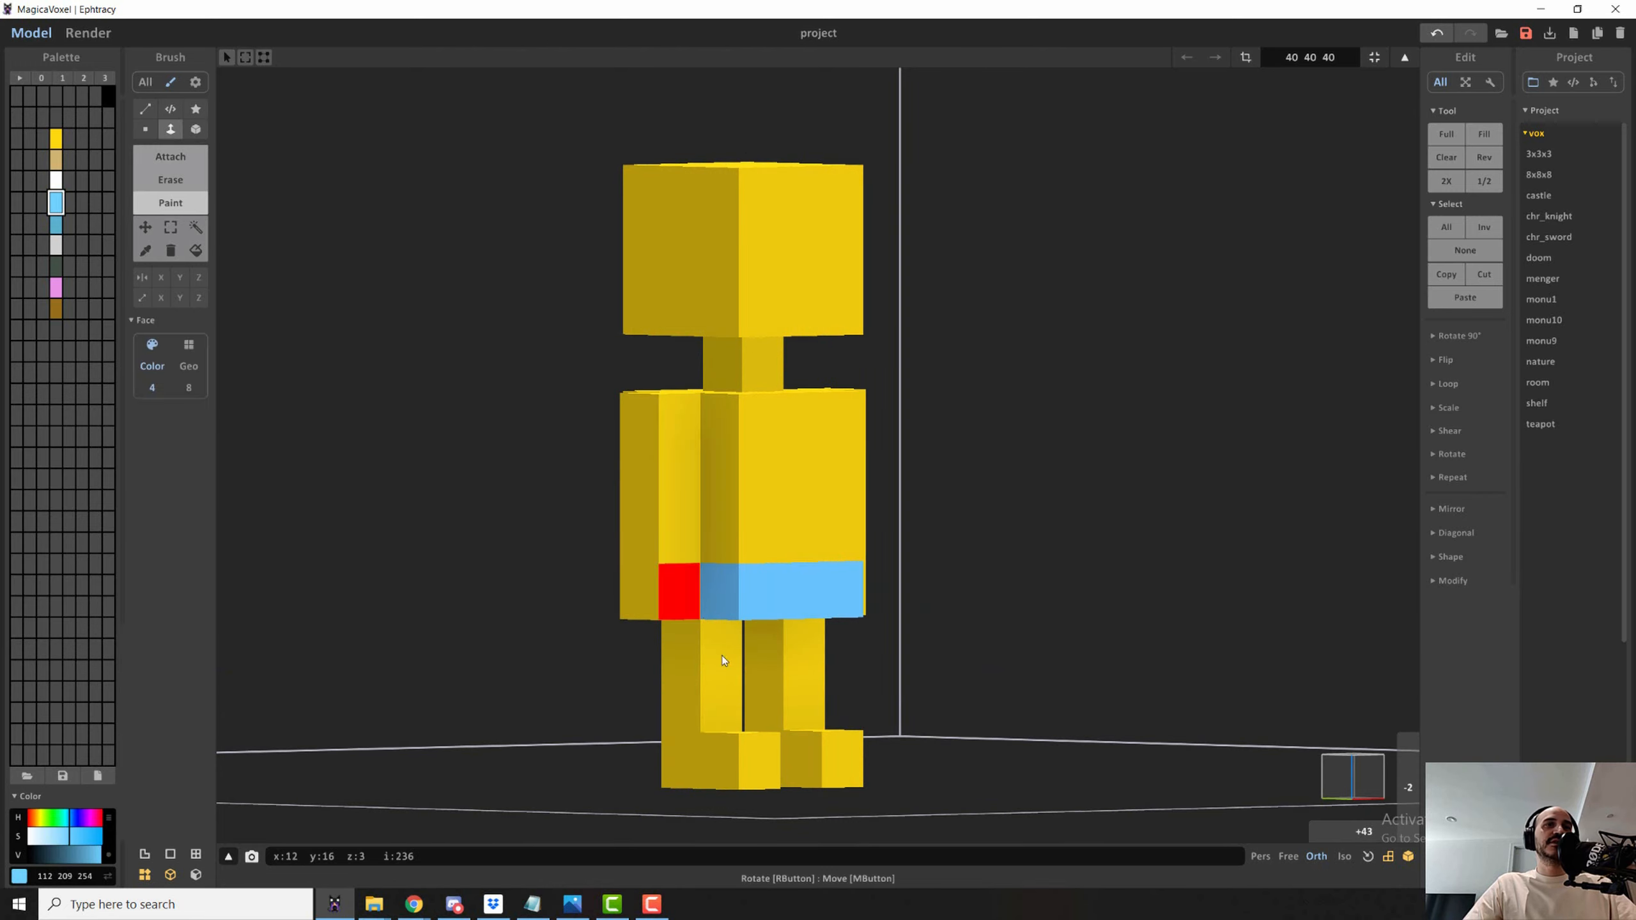
left_click(722, 681)
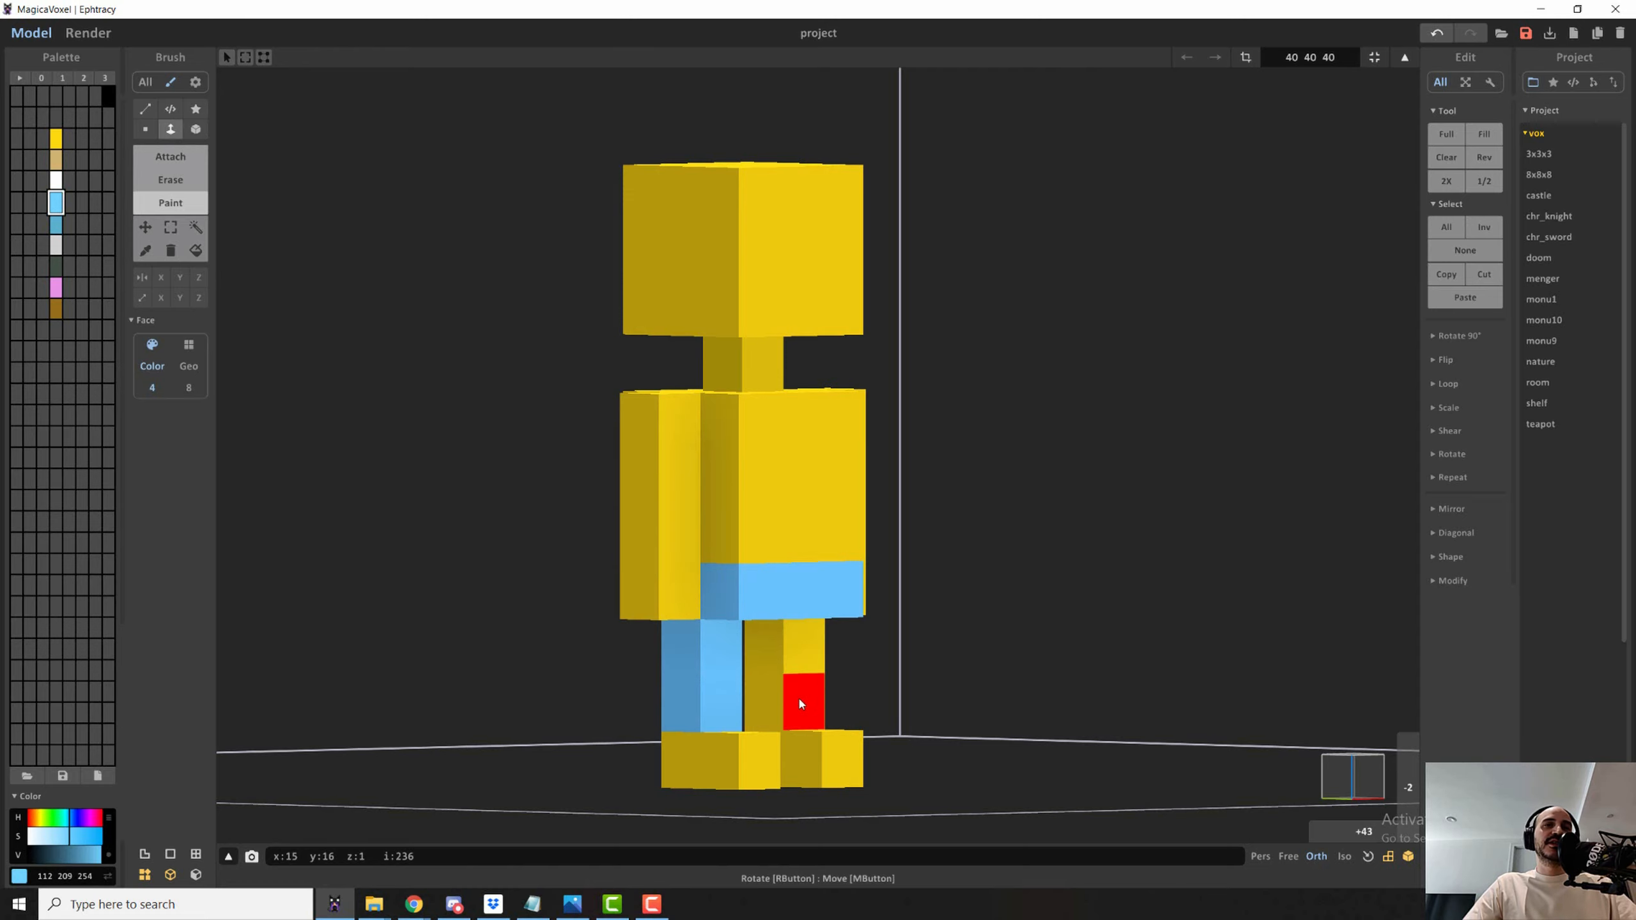
left_click(799, 652)
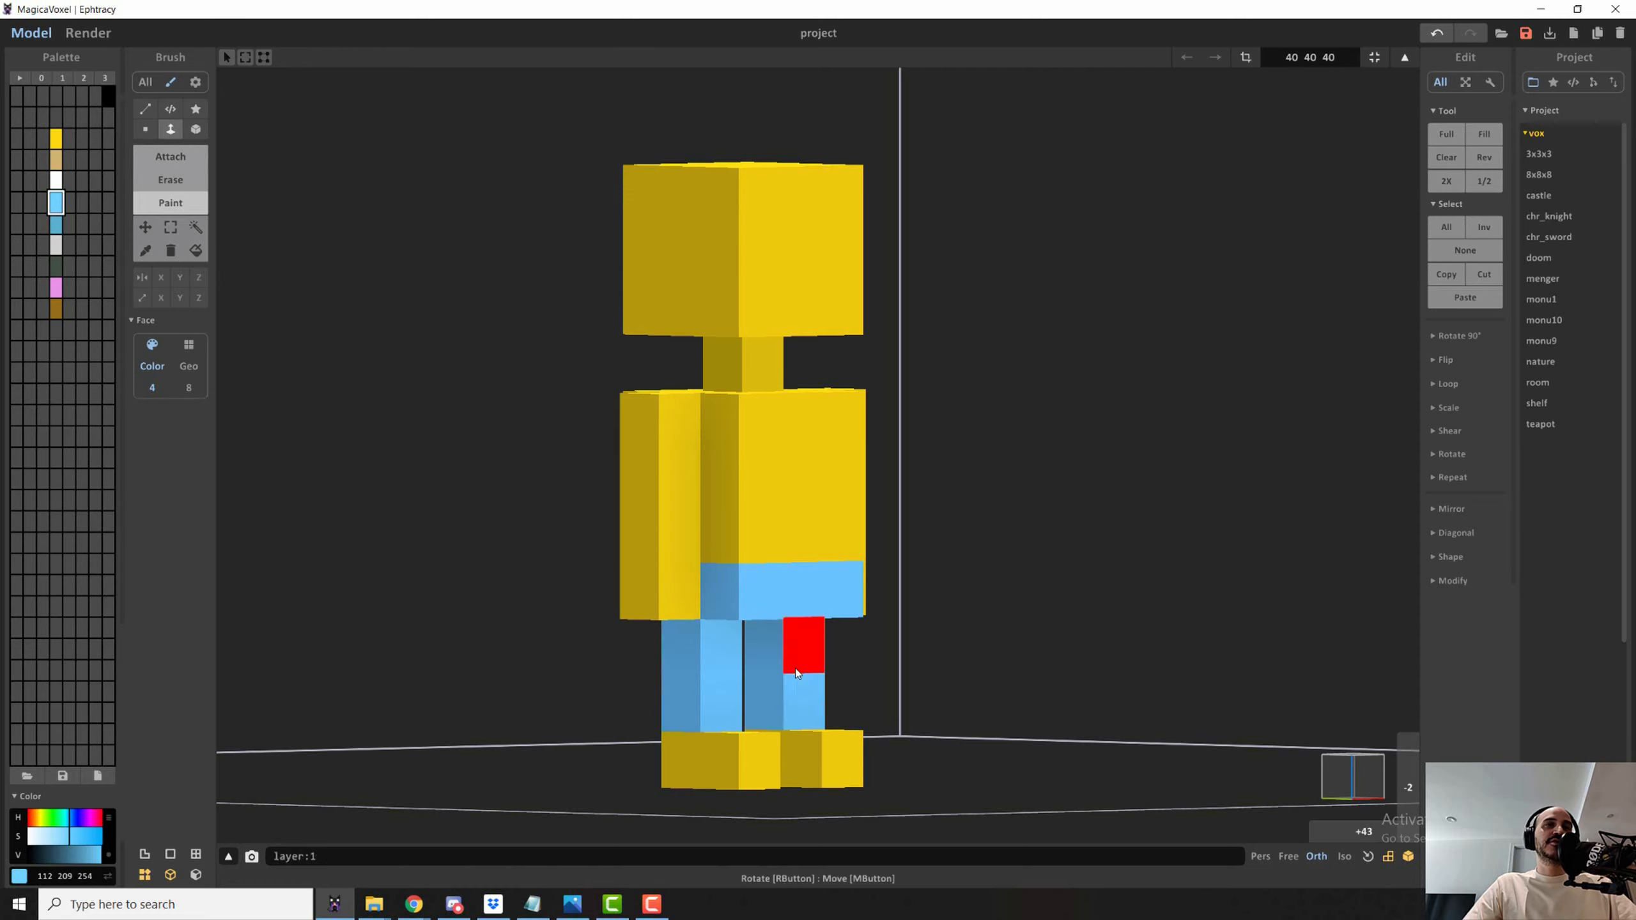
- Try painting the torso's front and the head's front and top light blue with the Face brush, undoing each attempt
mouse_move(600, 671)
right_mouse_down()
mouse_move(739, 642)
mouse_move(763, 596)
mouse_move(580, 693)
right_mouse_up()
left_click(823, 462)
mouse_move(764, 535)
right_mouse_down()
mouse_move(787, 487)
mouse_move(732, 542)
right_mouse_up()
key("ctrl+z")
left_click(777, 260)
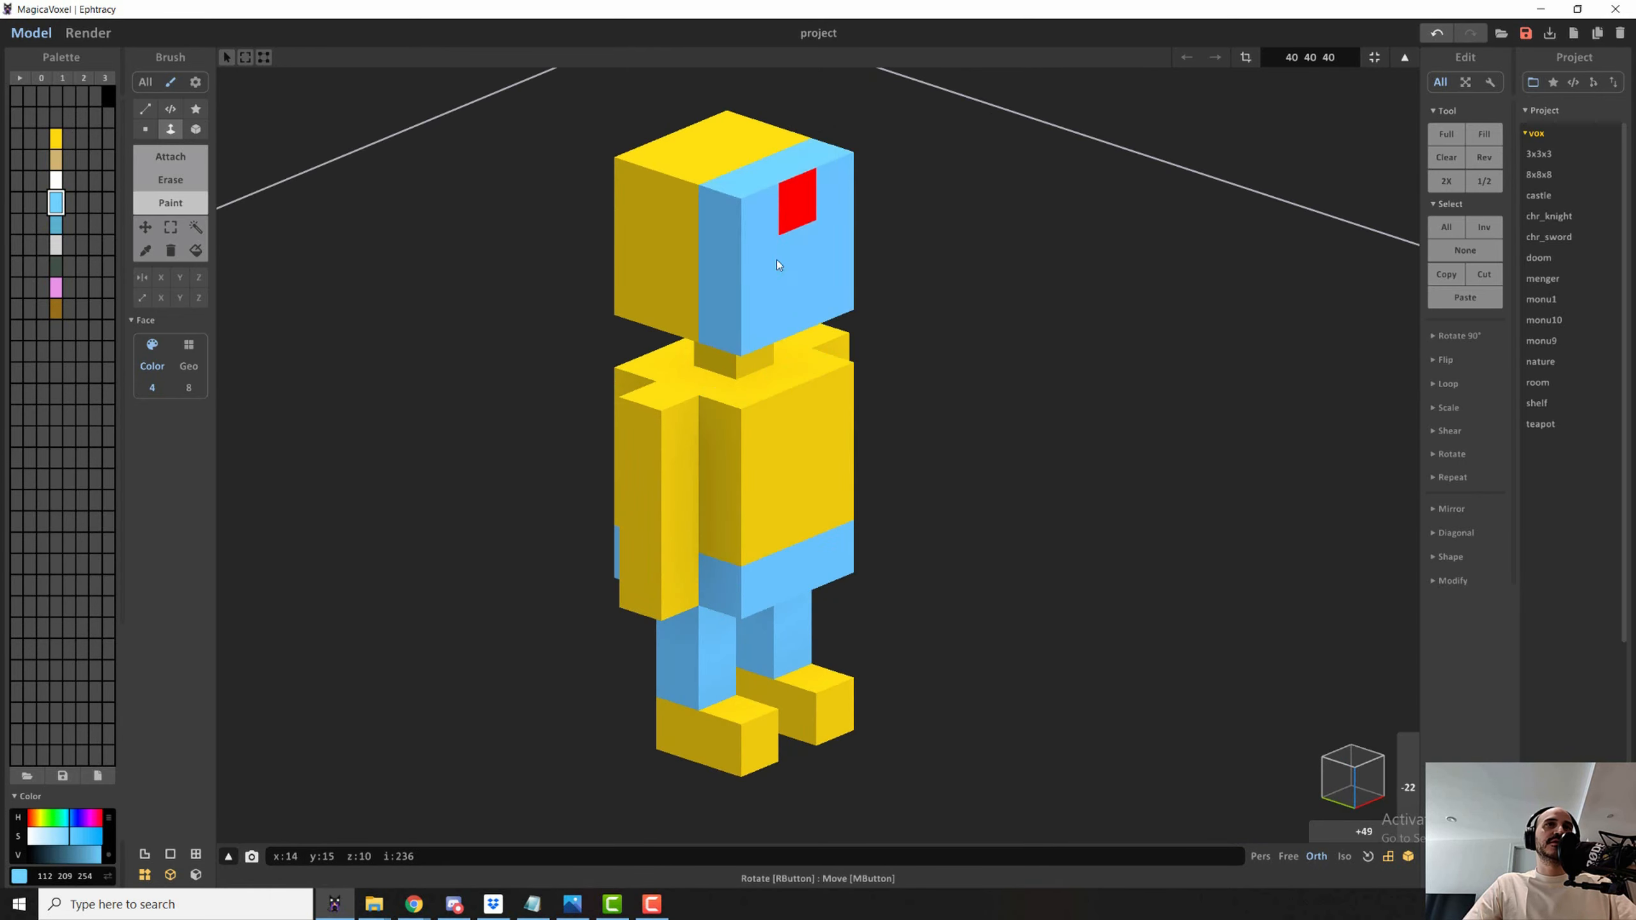
key("ctrl+z")
left_click(734, 152)
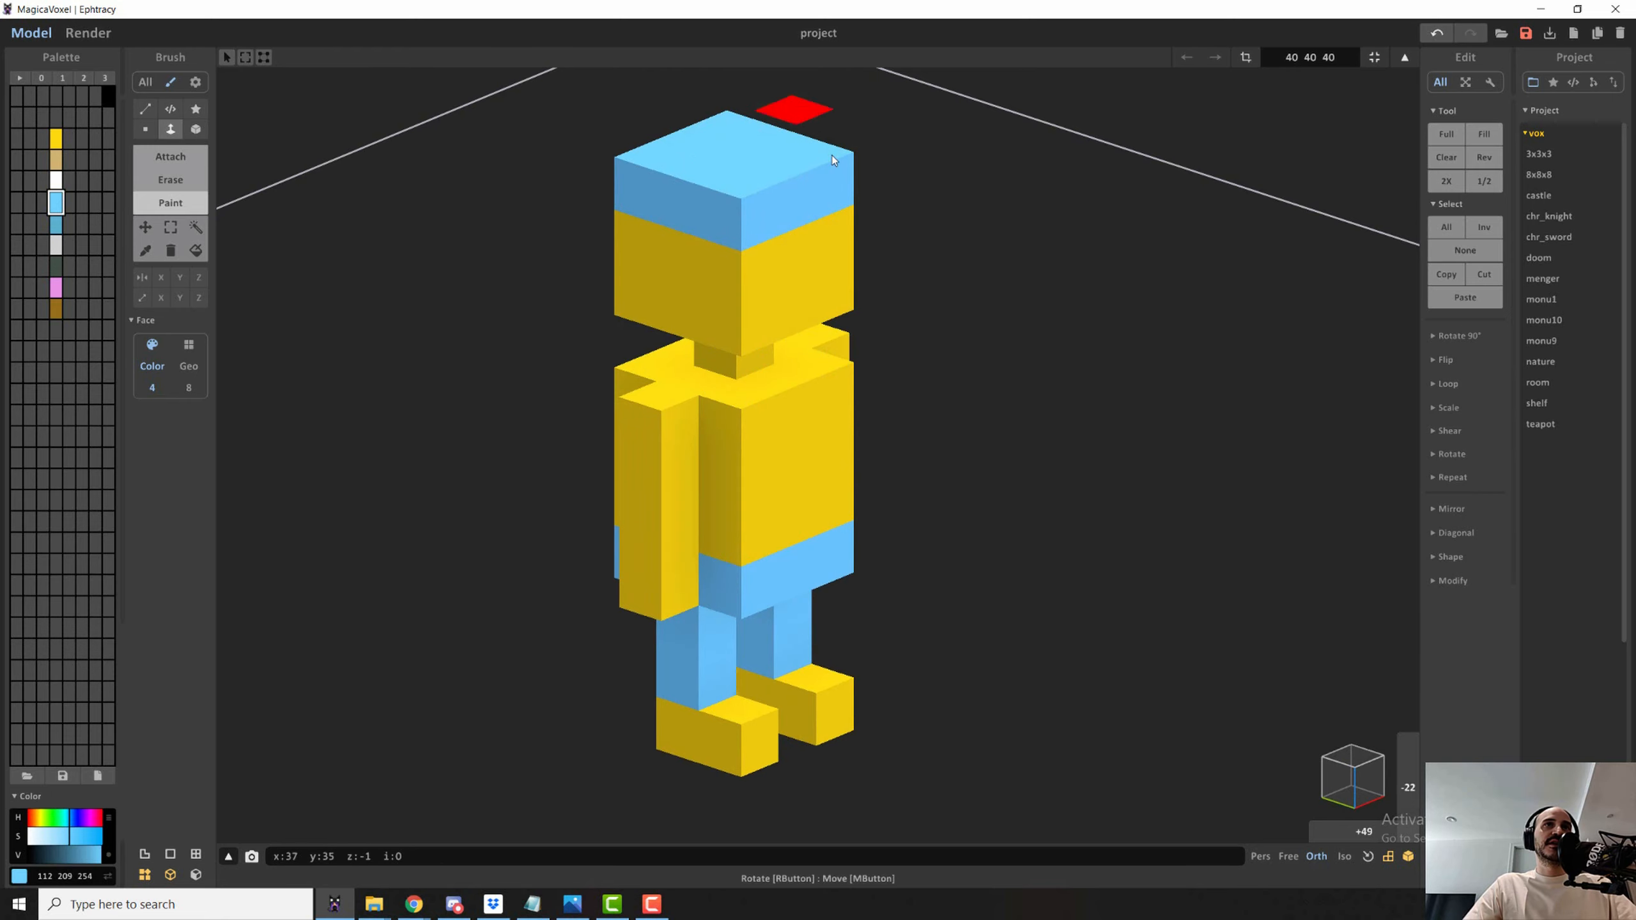
key("ctrl+z")
- Try painting several layers of the head light blue in single Face brush strokes across its top and sides, undoing each stroke
left_click(749, 144)
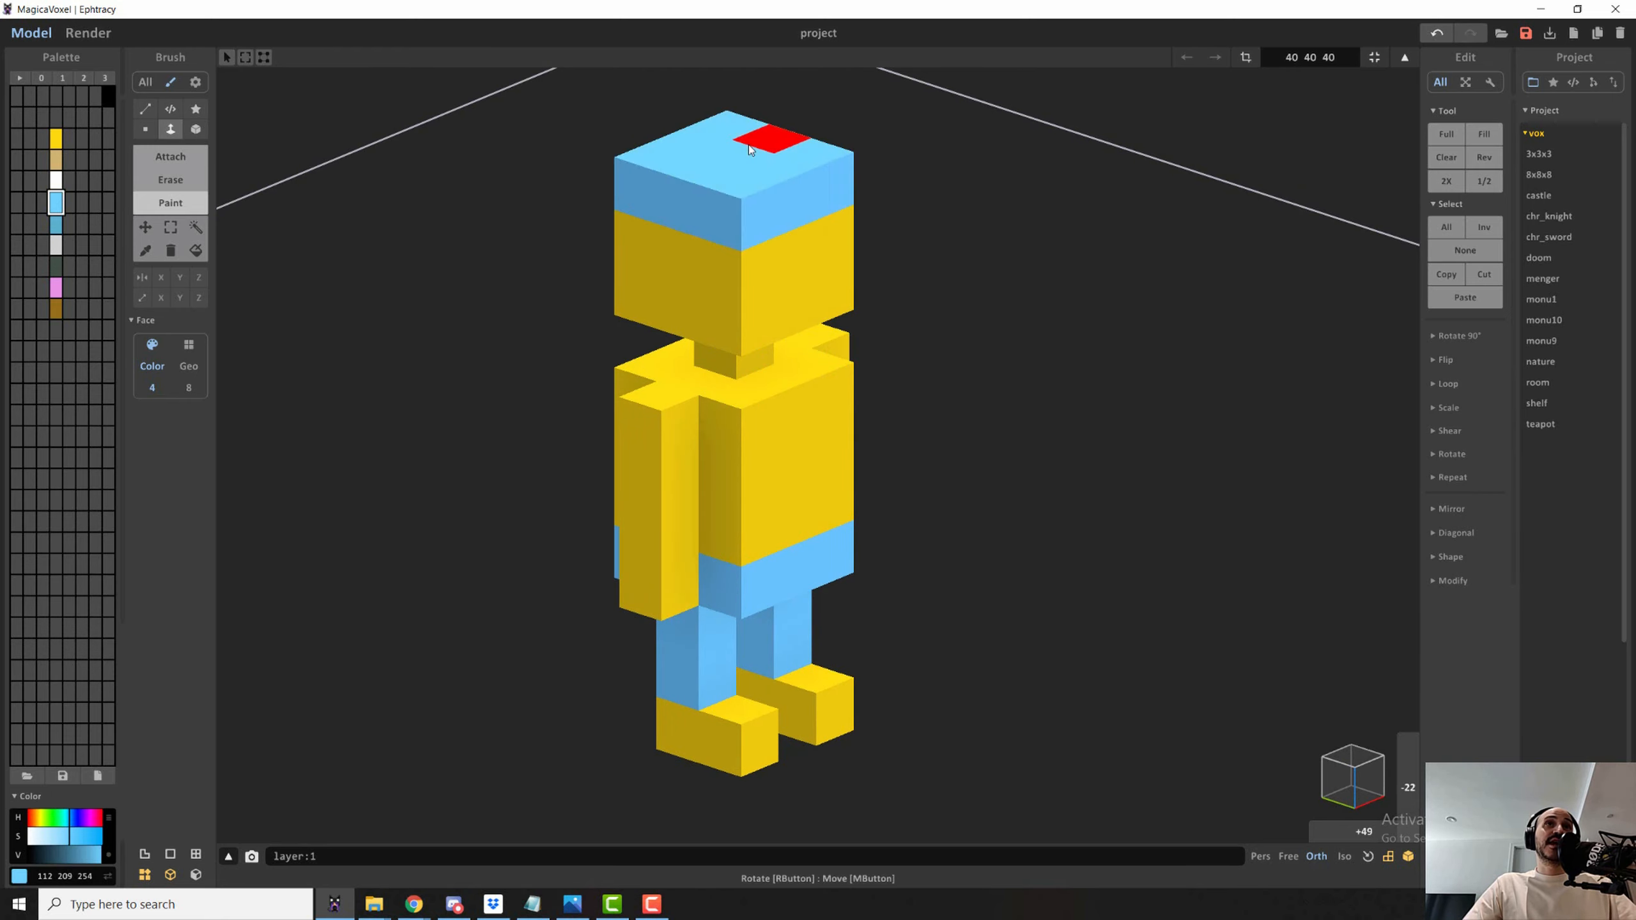
mouse_move(756, 185)
left_mouse_down()
mouse_move(773, 275)
mouse_move(720, 219)
mouse_move(622, 244)
left_mouse_up()
key("ctrl+z")
key("ctrl+z")
mouse_move(825, 261)
left_mouse_down()
mouse_move(797, 243)
mouse_move(685, 251)
left_mouse_up()
key("ctrl+z")
mouse_move(696, 166)
left_mouse_down()
mouse_move(731, 169)
mouse_move(736, 224)
mouse_move(712, 262)
left_mouse_up()
key("ctrl+z")
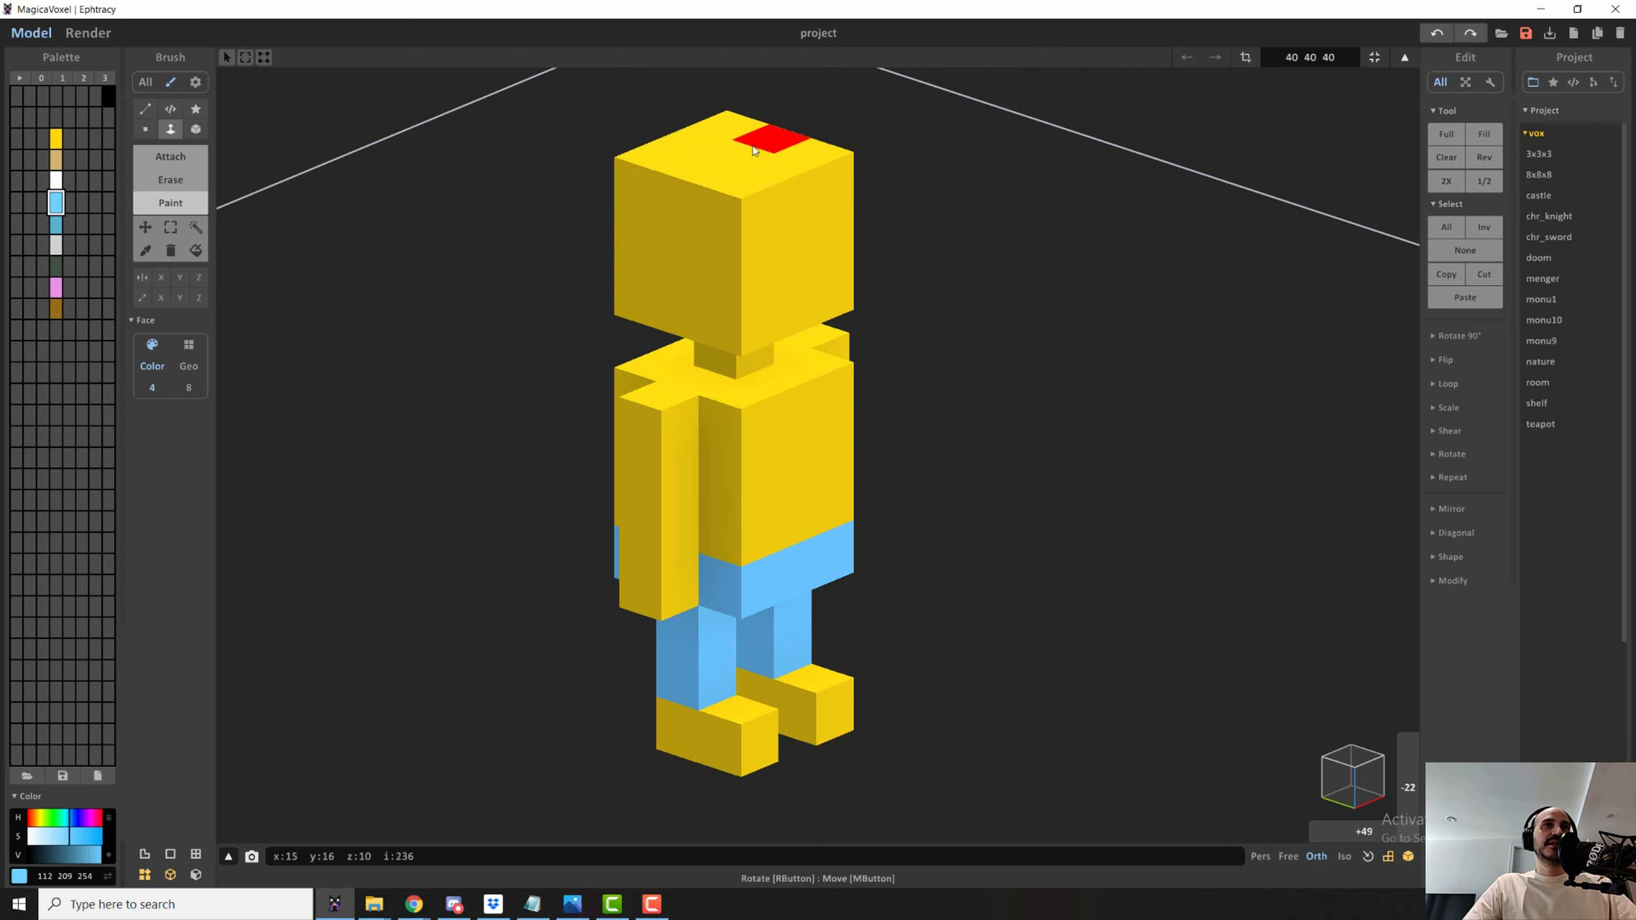
left_click_drag(767, 139, 757, 522)
key("ctrl+z")
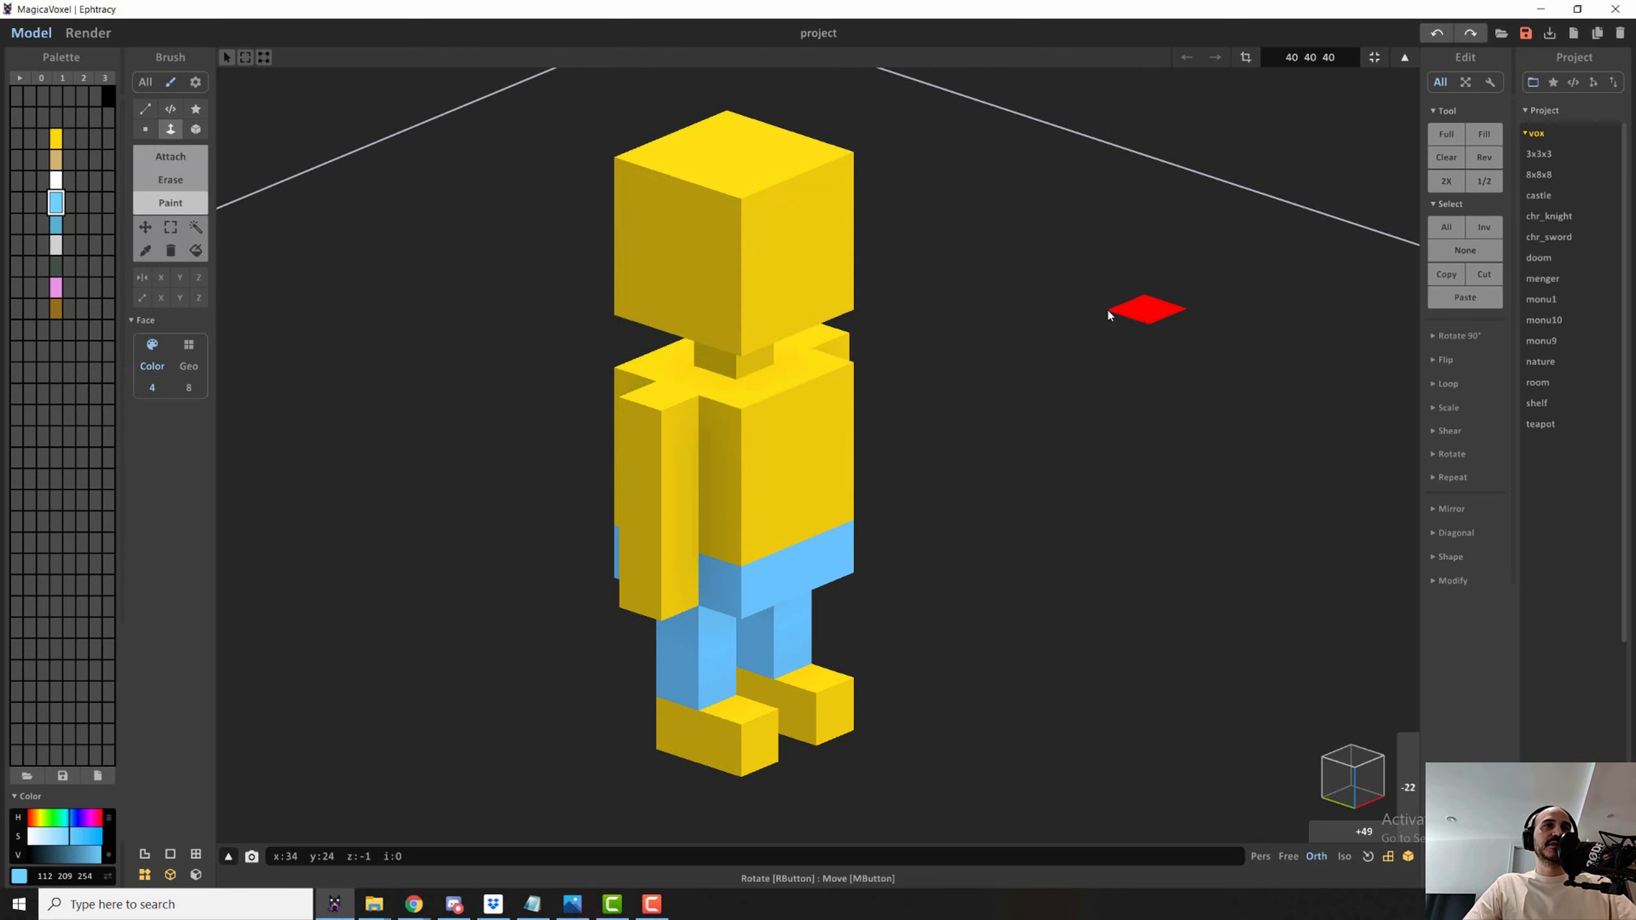
- Paint the torso's front section above the light blue waist white (255, 255, 255) with the Face brush
right_click_drag(915, 513, 783, 578)
left_click(804, 588)
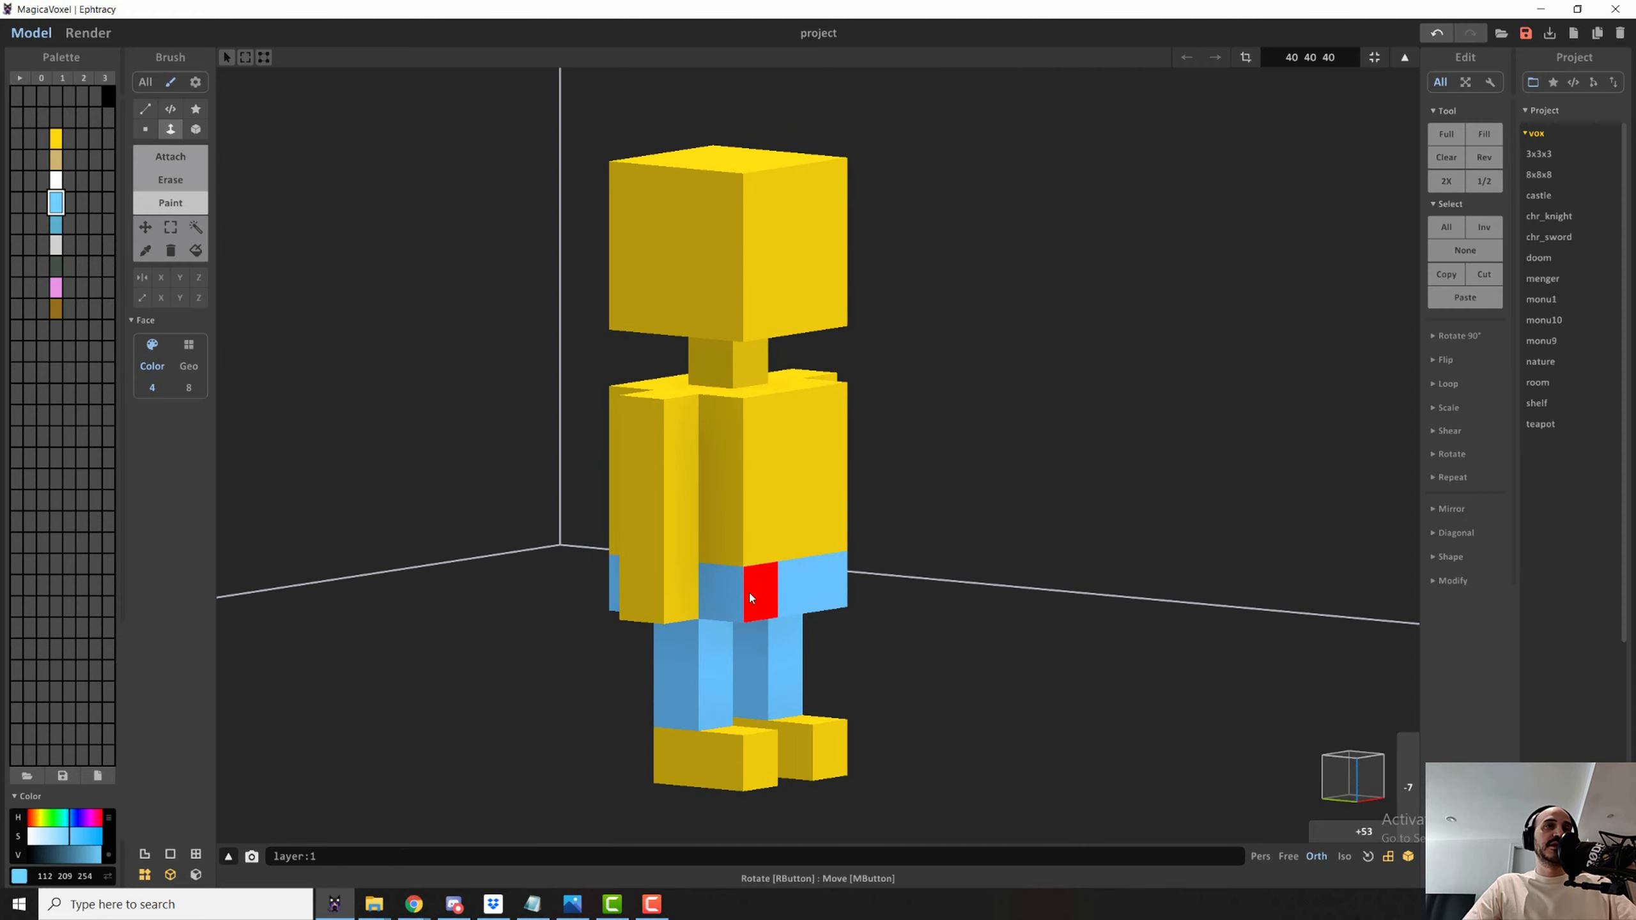
right_click_drag(1000, 415, 801, 448)
left_click(56, 180)
left_click(796, 453)
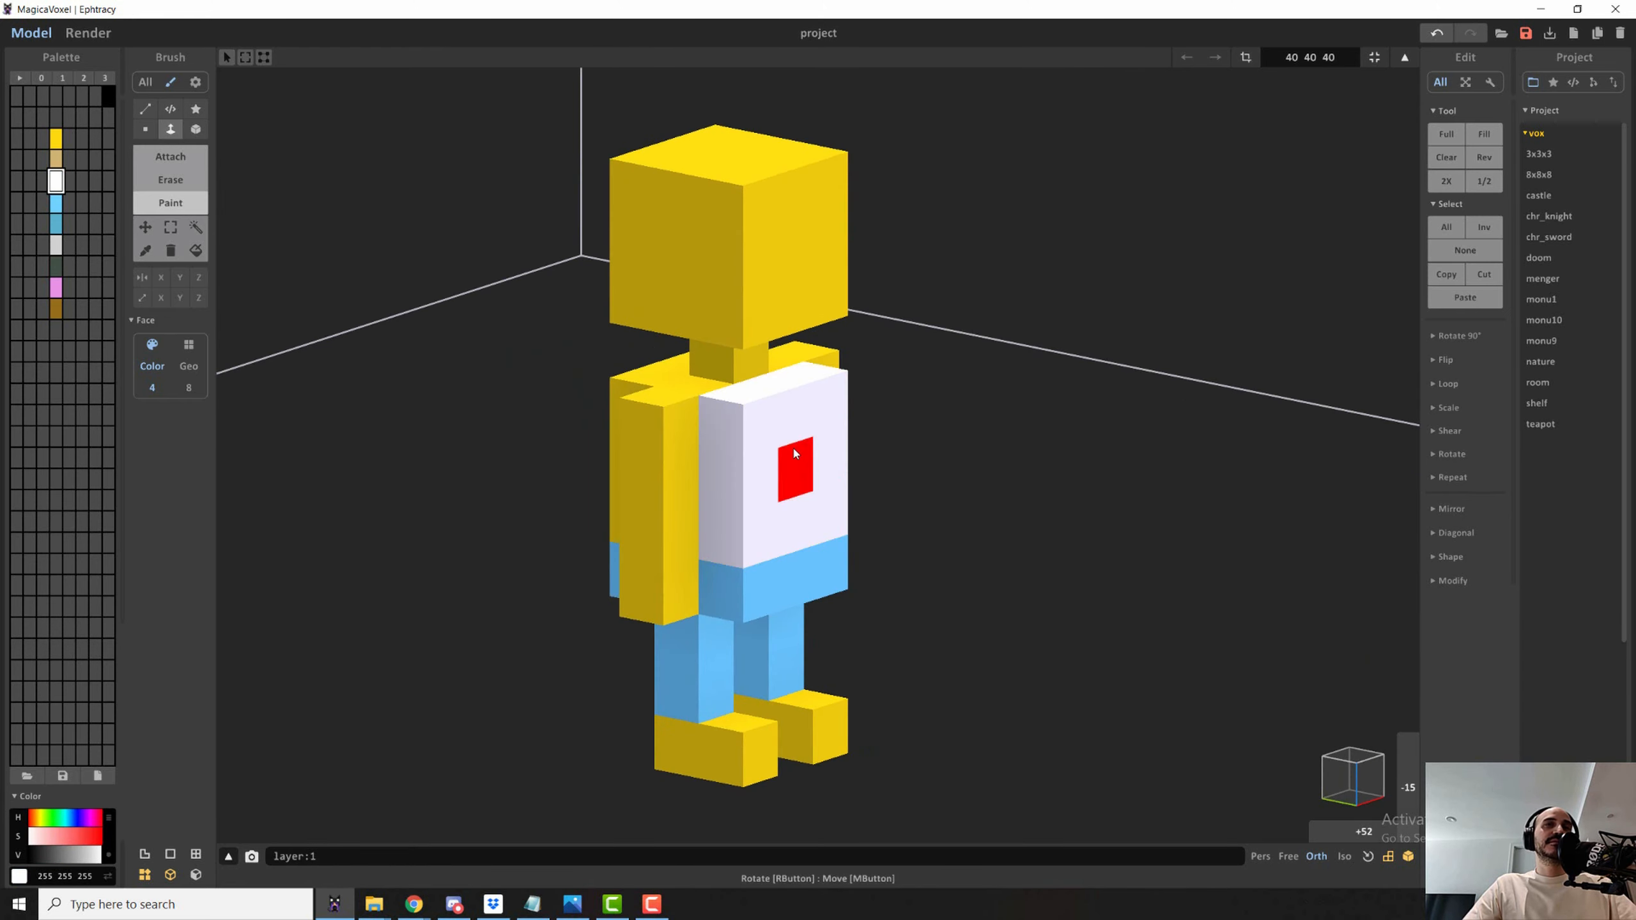
left_click_drag(790, 450, 575, 436)
mouse_move(910, 445)
right_mouse_down()
mouse_move(1088, 428)
mouse_move(840, 445)
mouse_move(906, 440)
right_mouse_up()
key("ctrl+z")
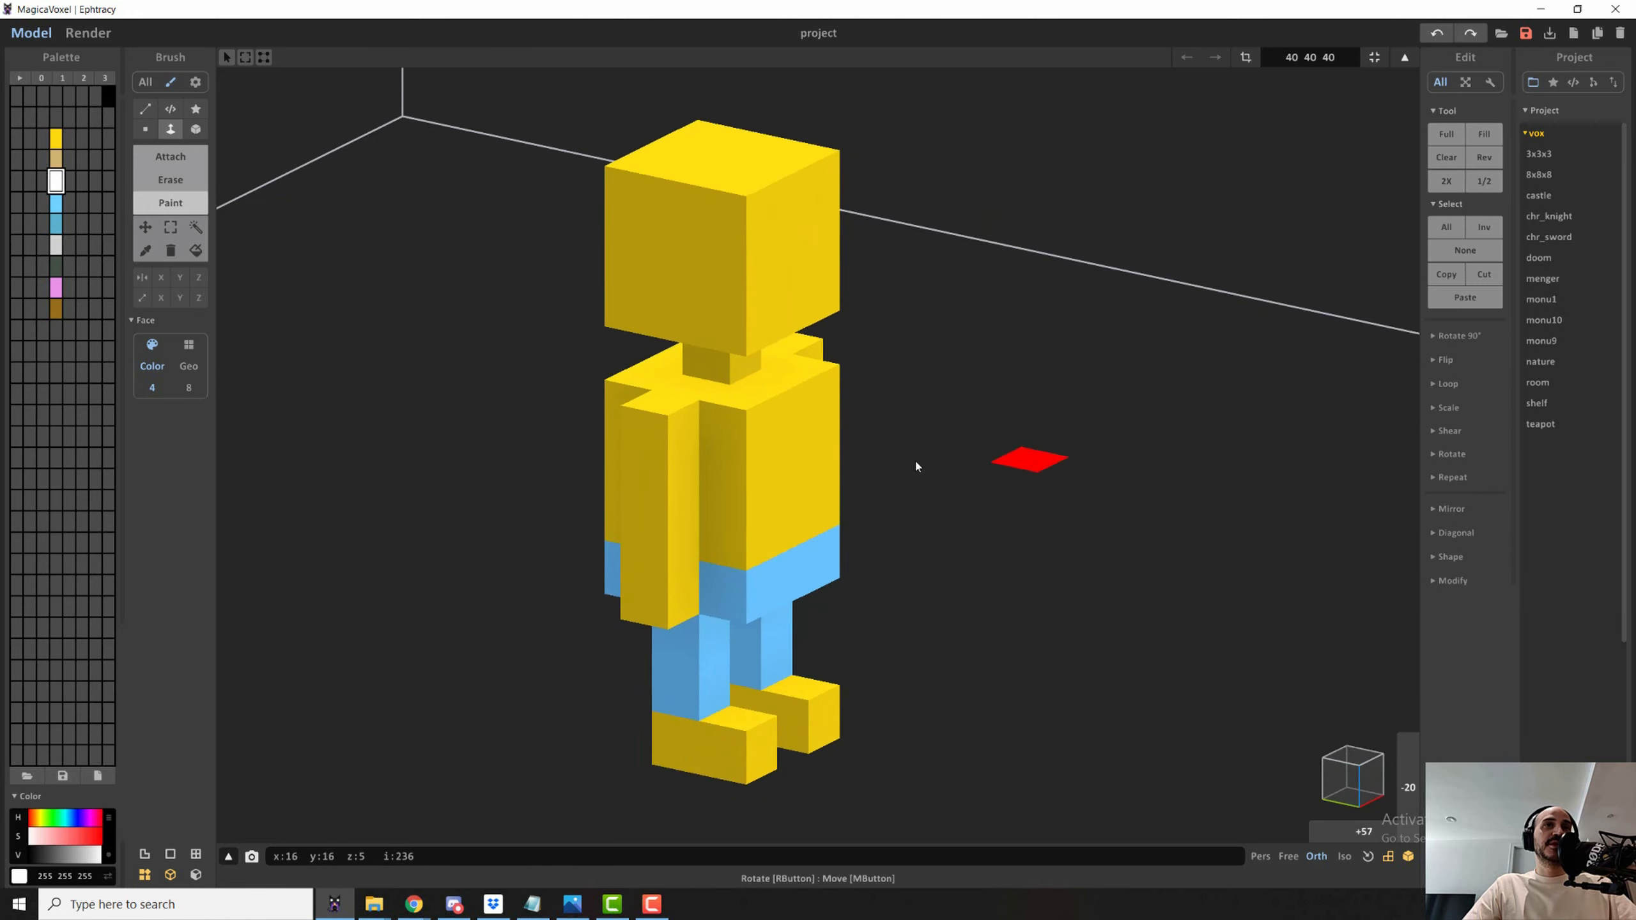
left_click(775, 440)
mouse_move(789, 442)
right_mouse_down()
mouse_move(1015, 441)
mouse_move(723, 423)
right_mouse_up()
left_click(831, 530)
- Try erasing voxels of the white torso with the Box brush and the Face brush, and undo the changes
key("b")
key("r")
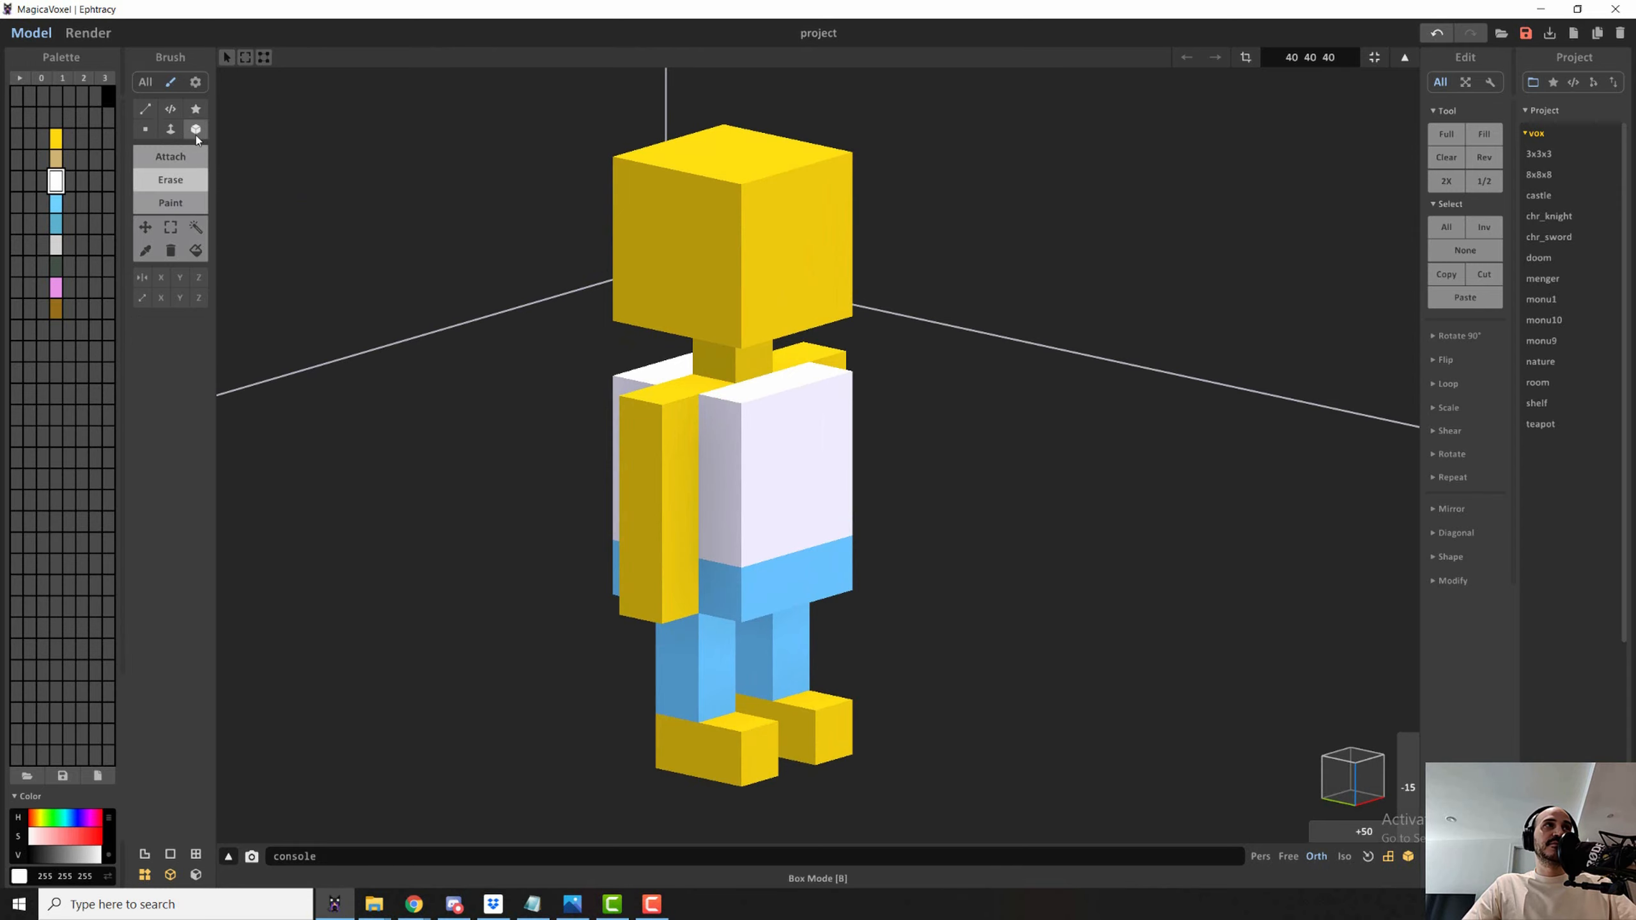
mouse_move(739, 404)
left_mouse_down()
mouse_move(854, 481)
mouse_move(982, 496)
left_mouse_up()
right_click_drag(982, 496, 928, 486)
key("ctrl+z")
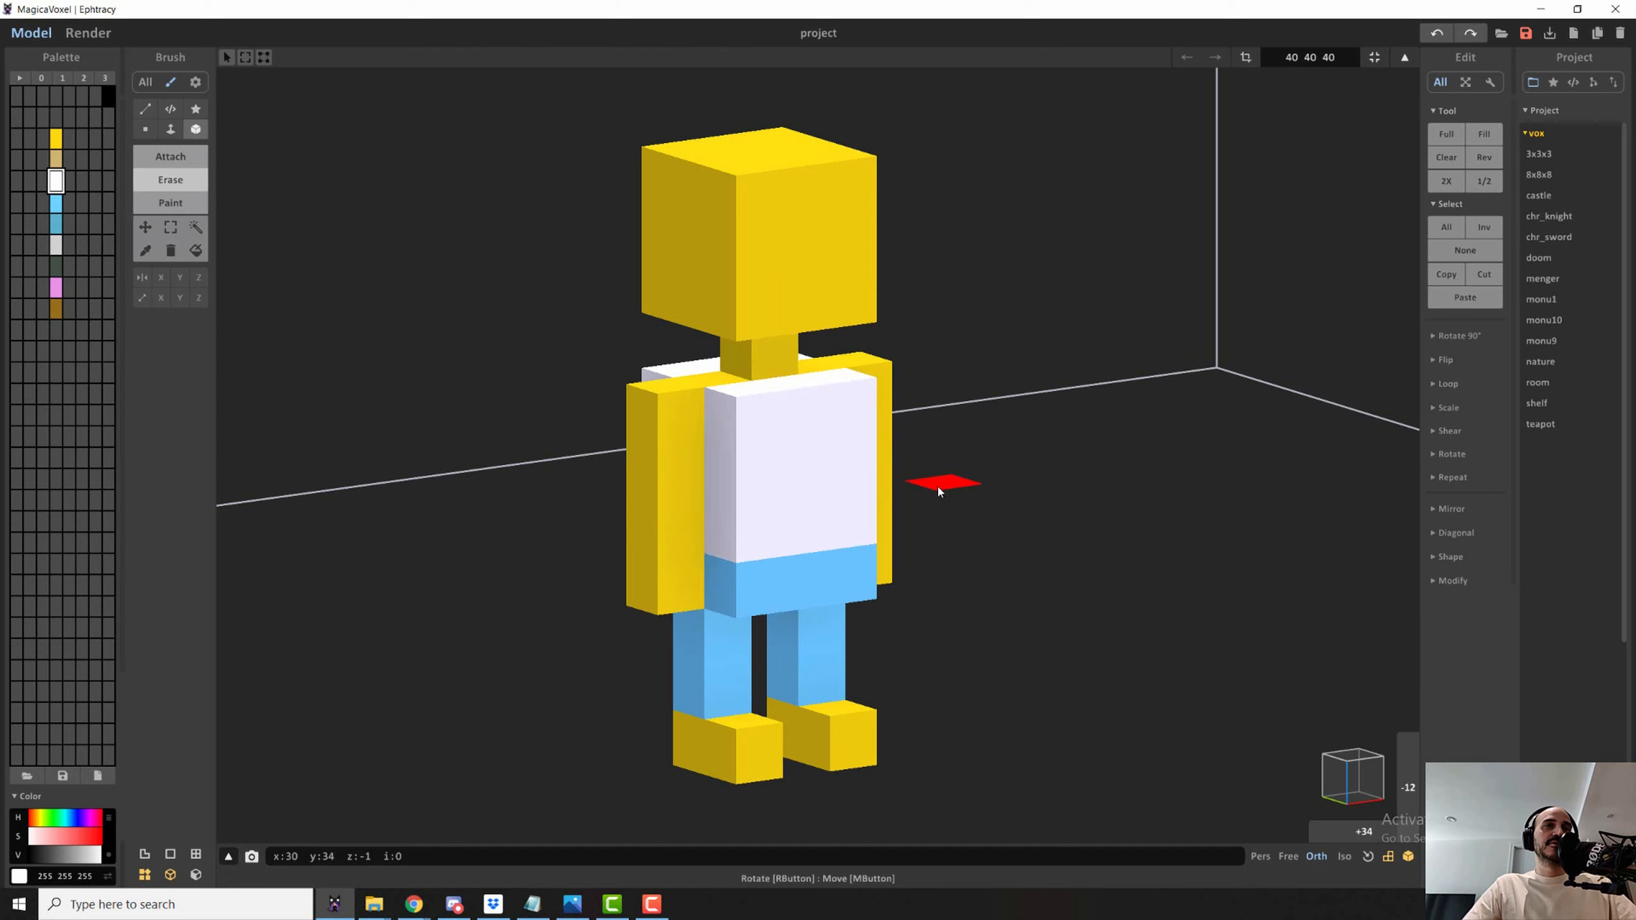
left_click(171, 129)
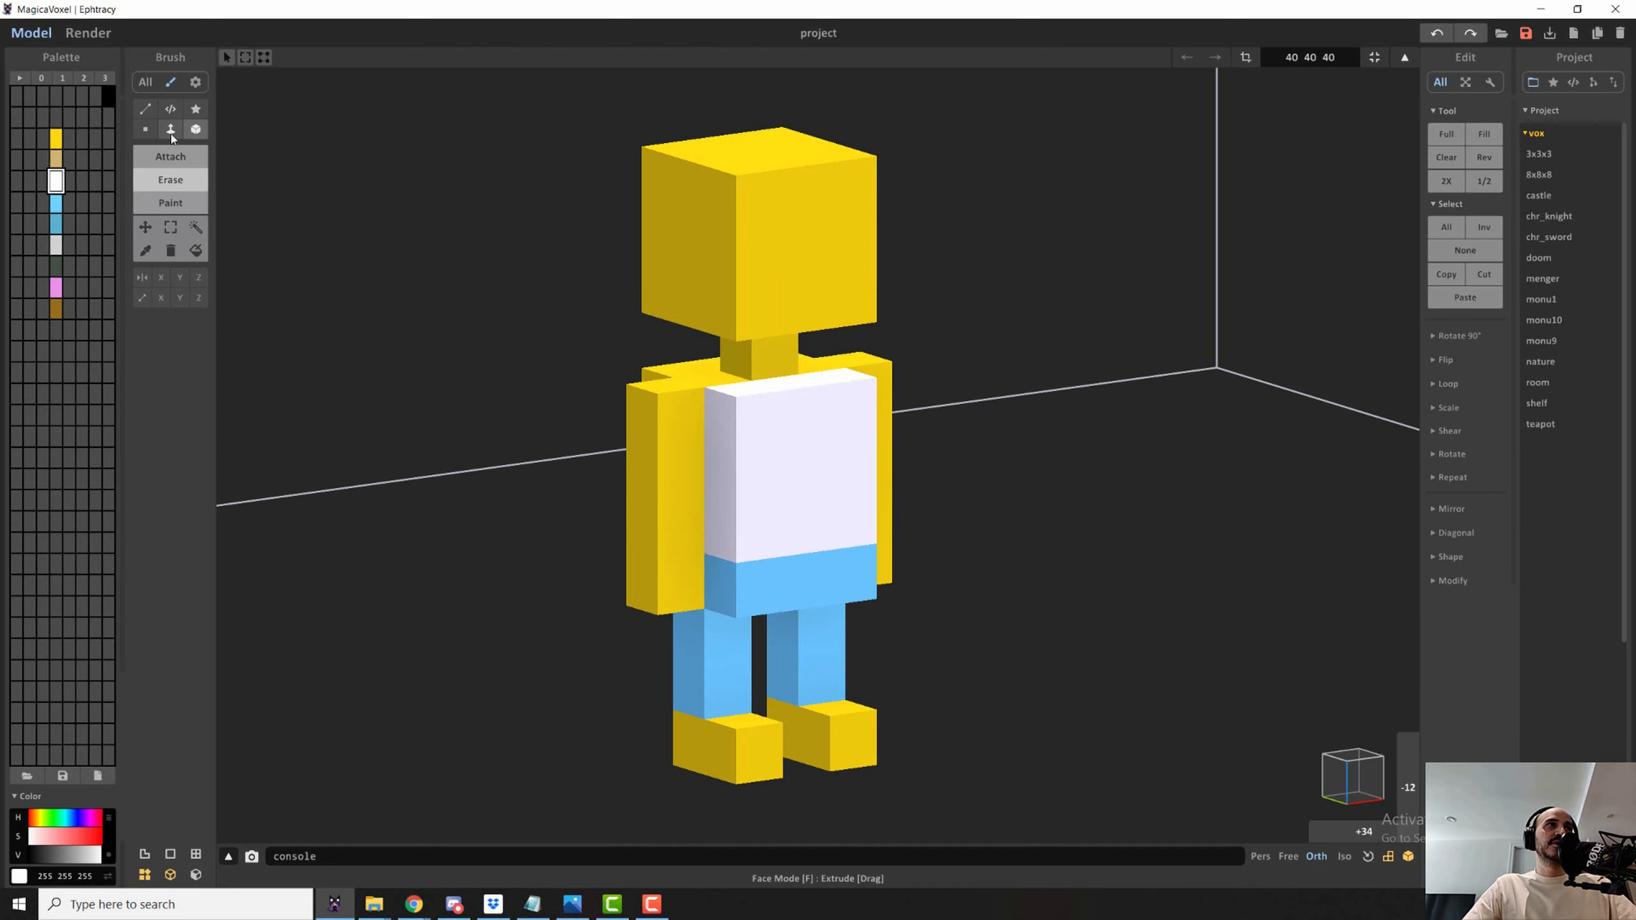
left_click(811, 462)
key("ctrl+z")
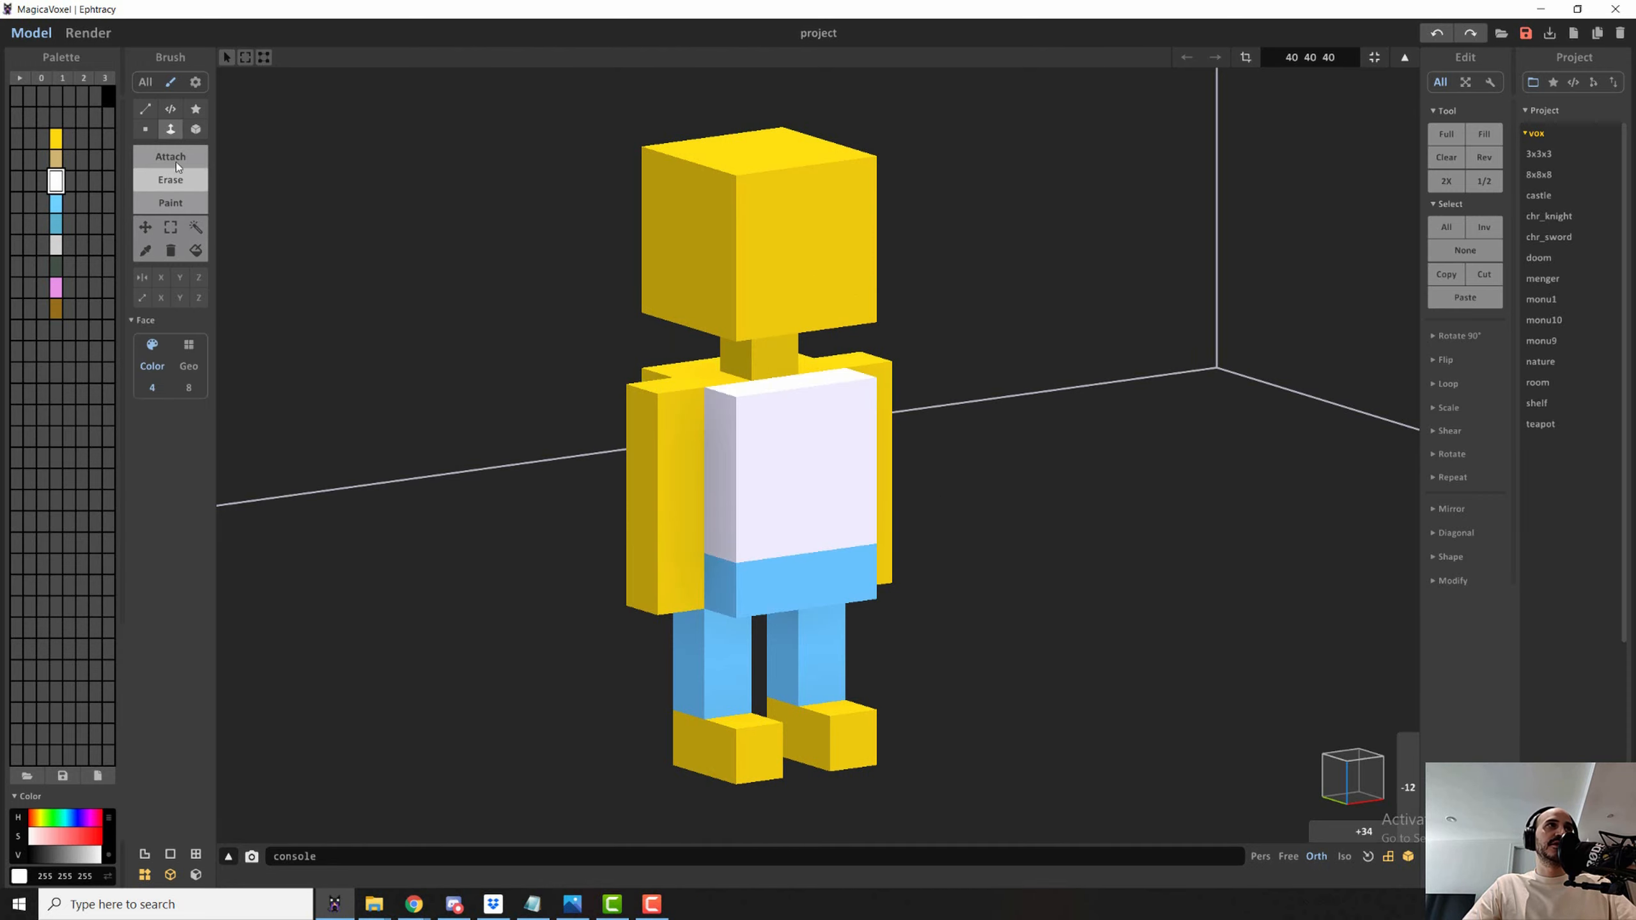
- Paint the remaining yellow torso voxels white through to the back with the Face brush in Paint mode
left_click(171, 202)
mouse_move(833, 431)
left_mouse_down()
mouse_move(752, 428)
mouse_move(444, 325)
left_mouse_up()
right_click_drag(1166, 467, 1193, 460)
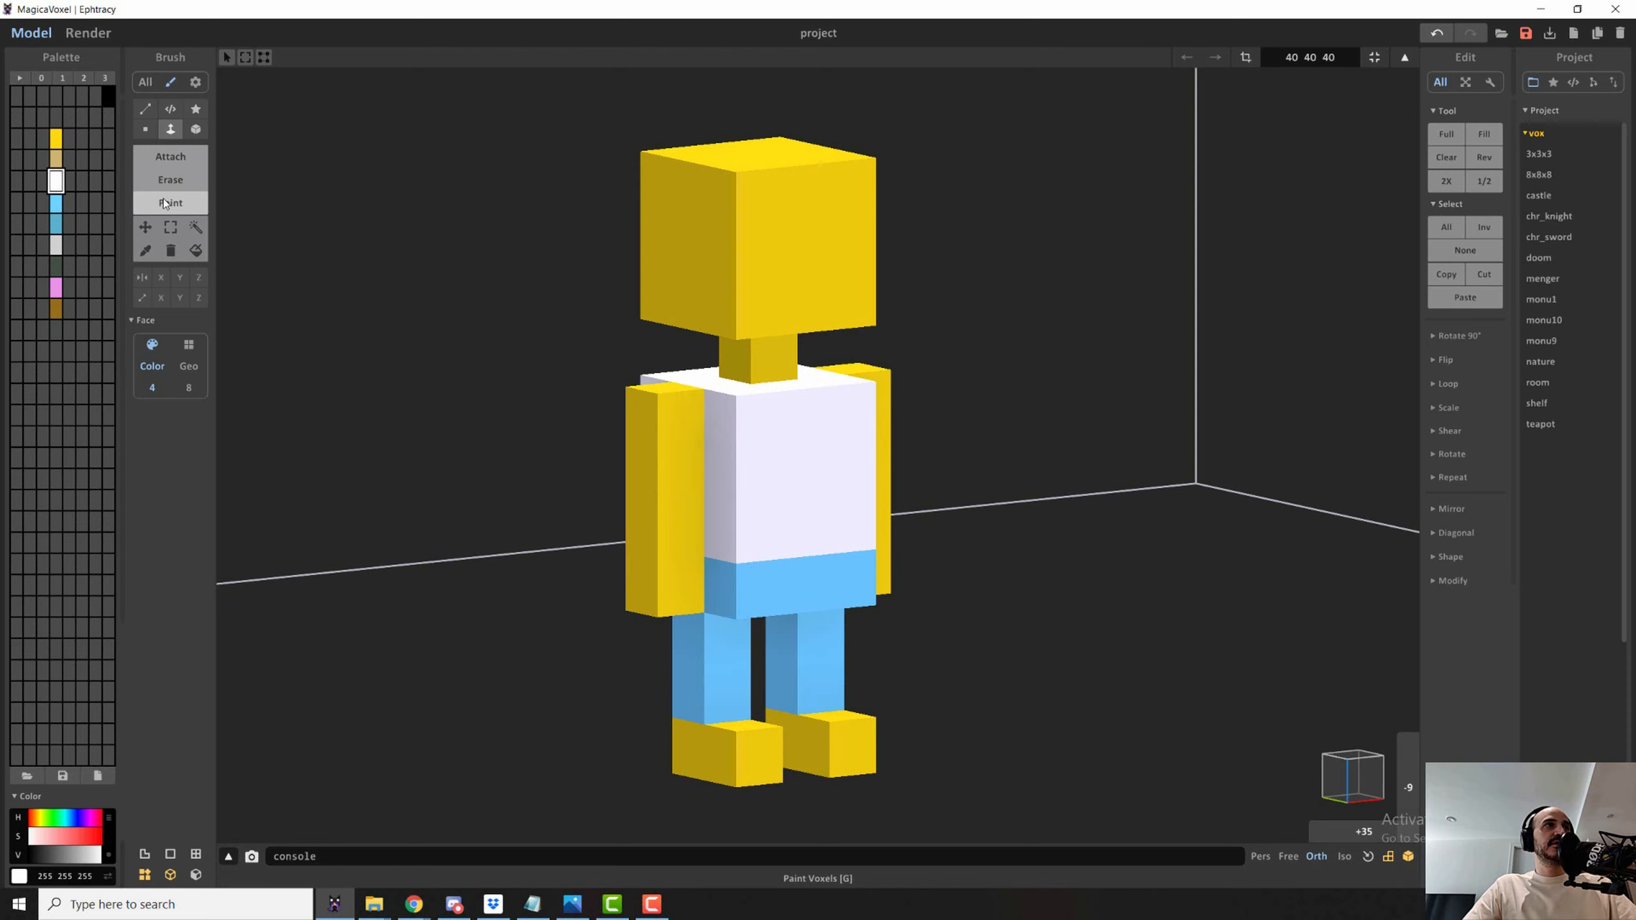
- Paint the top row of both arms white as short sleeves with the Box brush
left_click(195, 131)
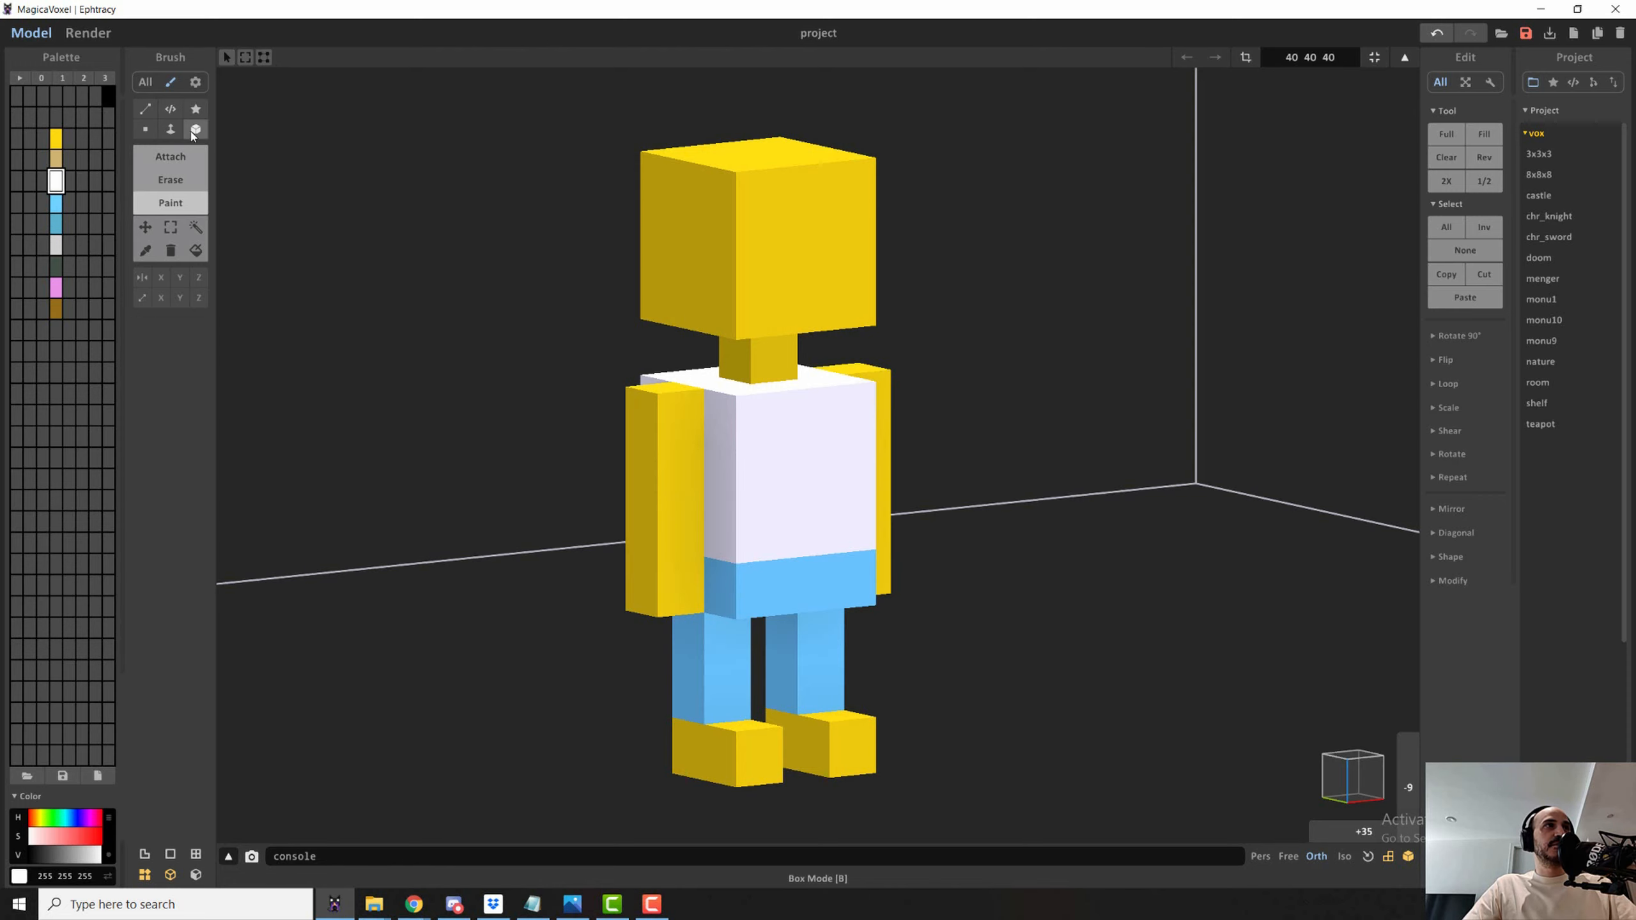
left_click(691, 433)
right_click_drag(284, 212, 987, 413)
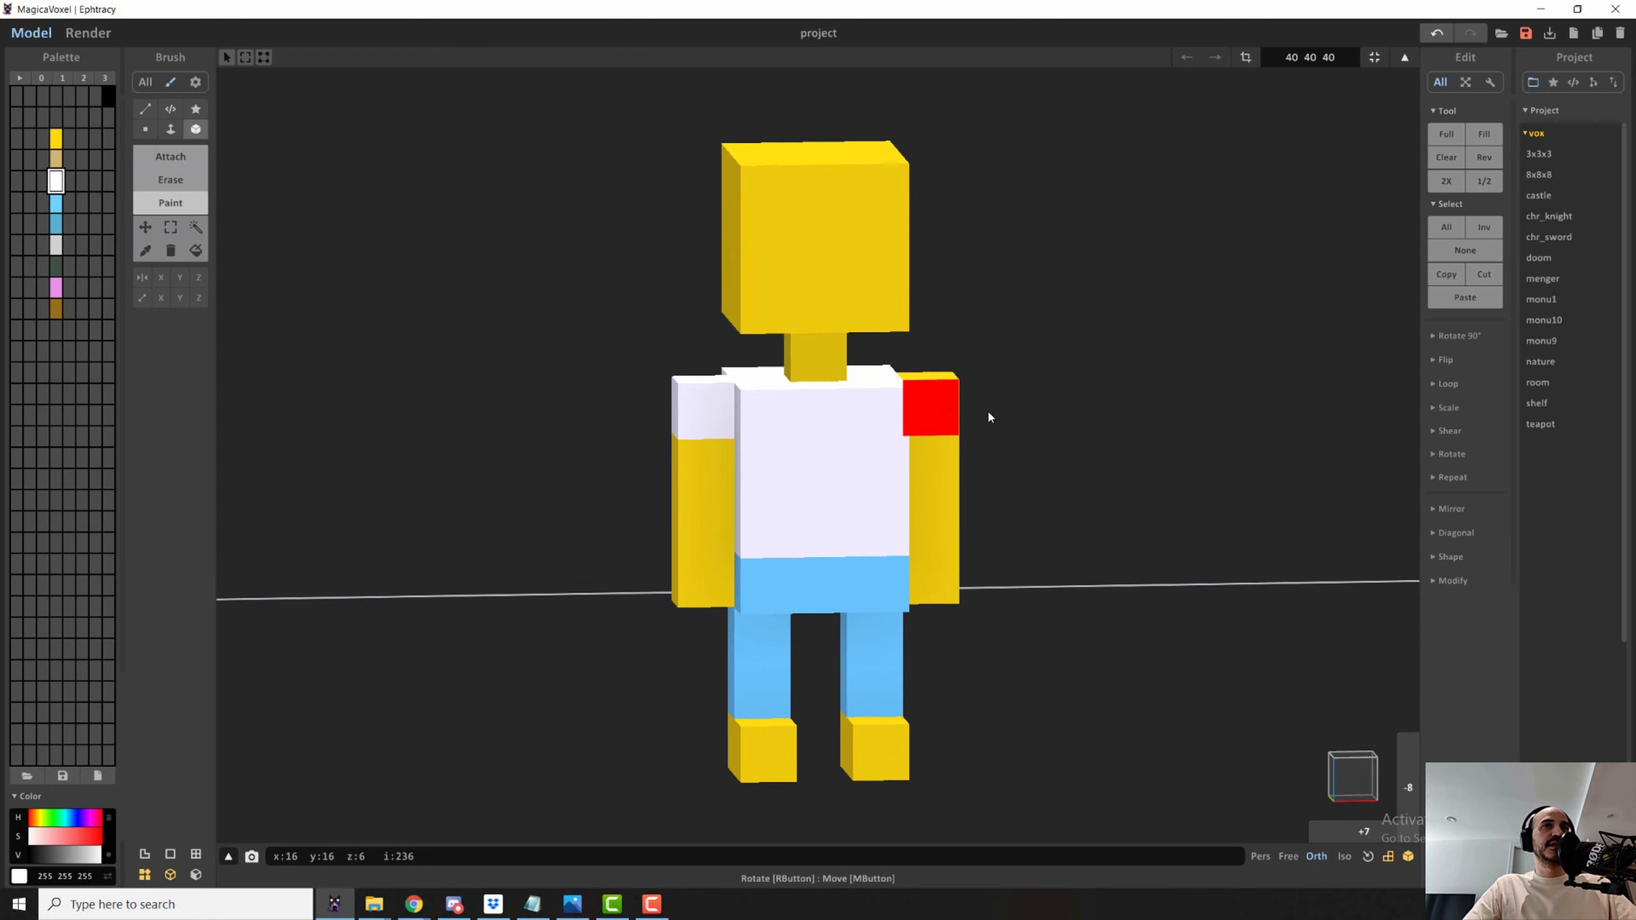
right_click_drag(820, 601, 911, 602)
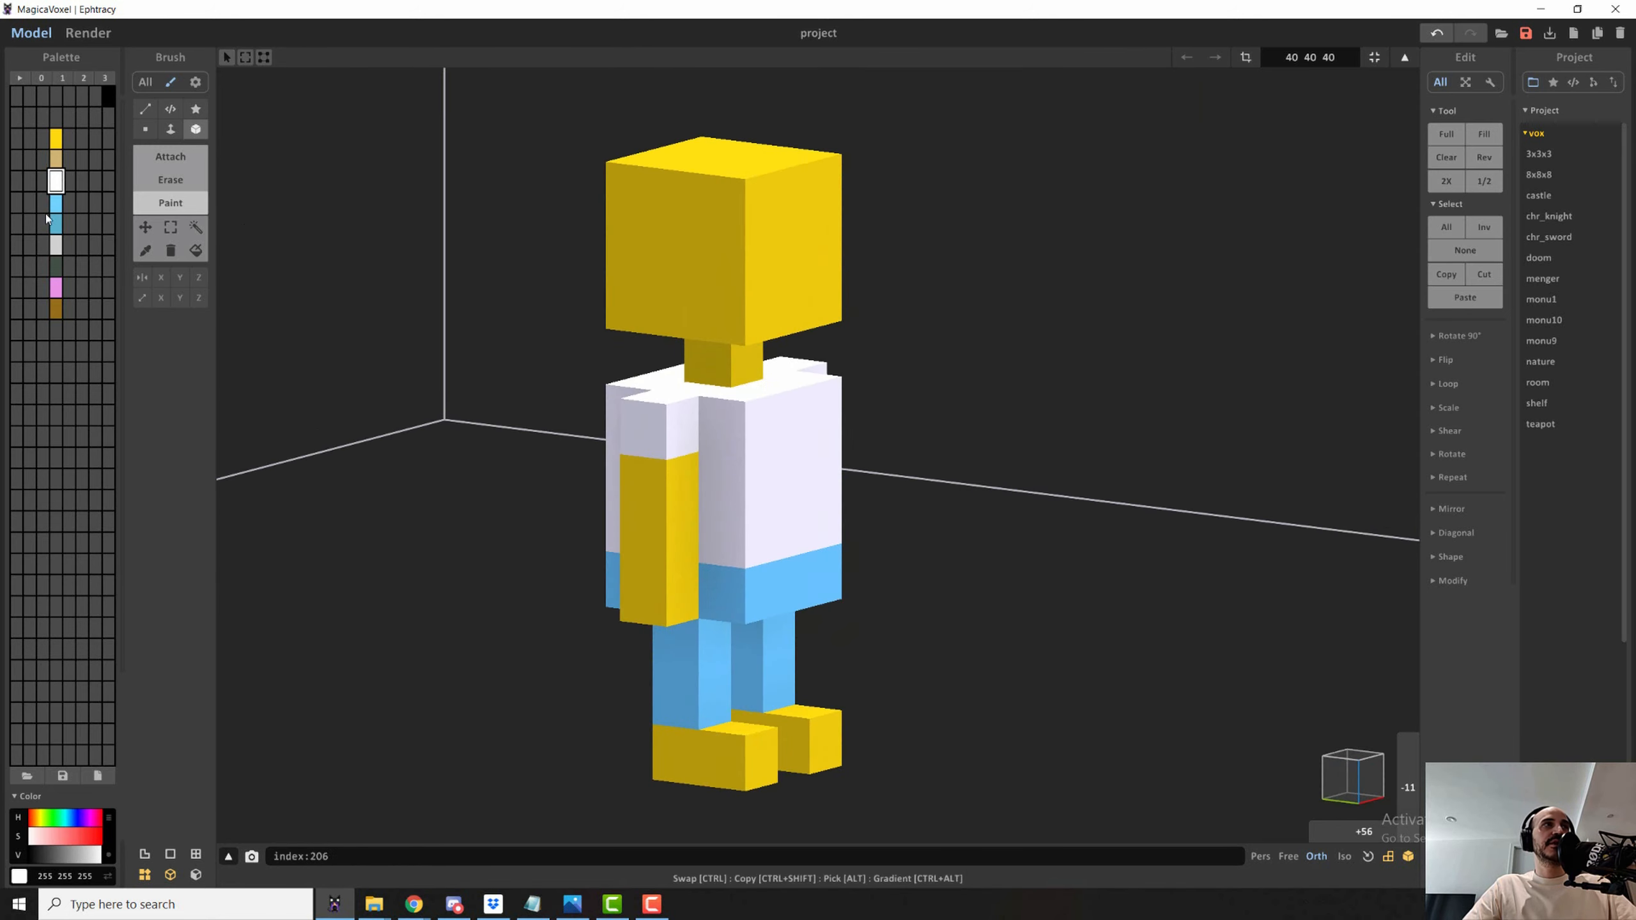
- Paint both feet with the dark grey palette colour (66, 79, 70) as shoes, using the Box brush
left_click(53, 269)
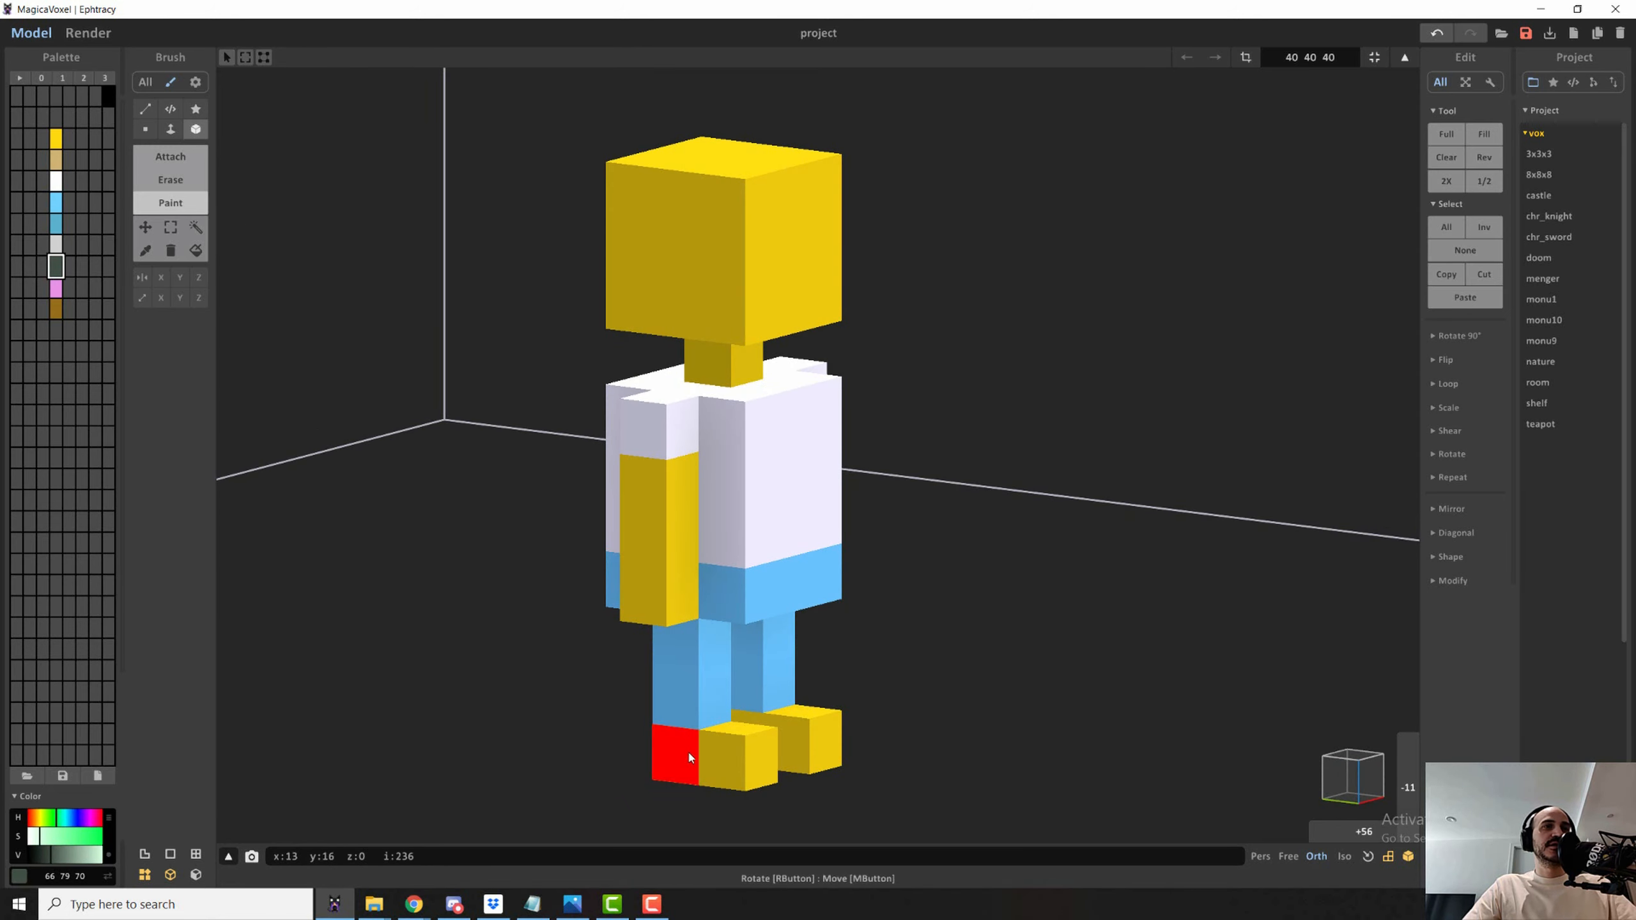
left_click_drag(690, 760, 815, 755)
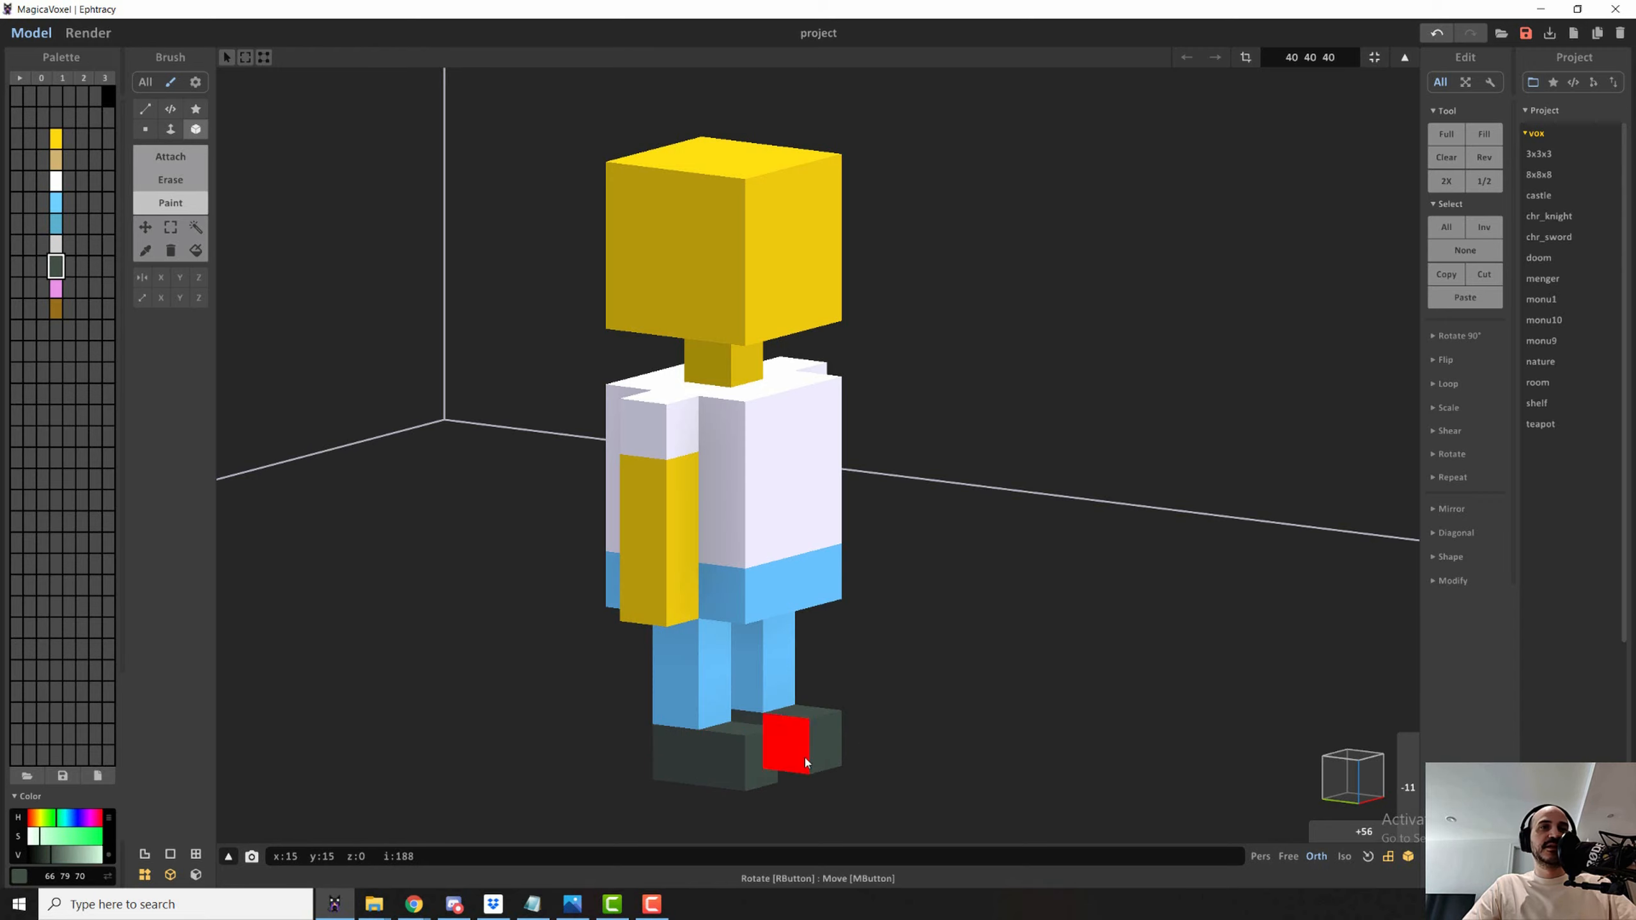
right_click_drag(867, 706, 832, 691)
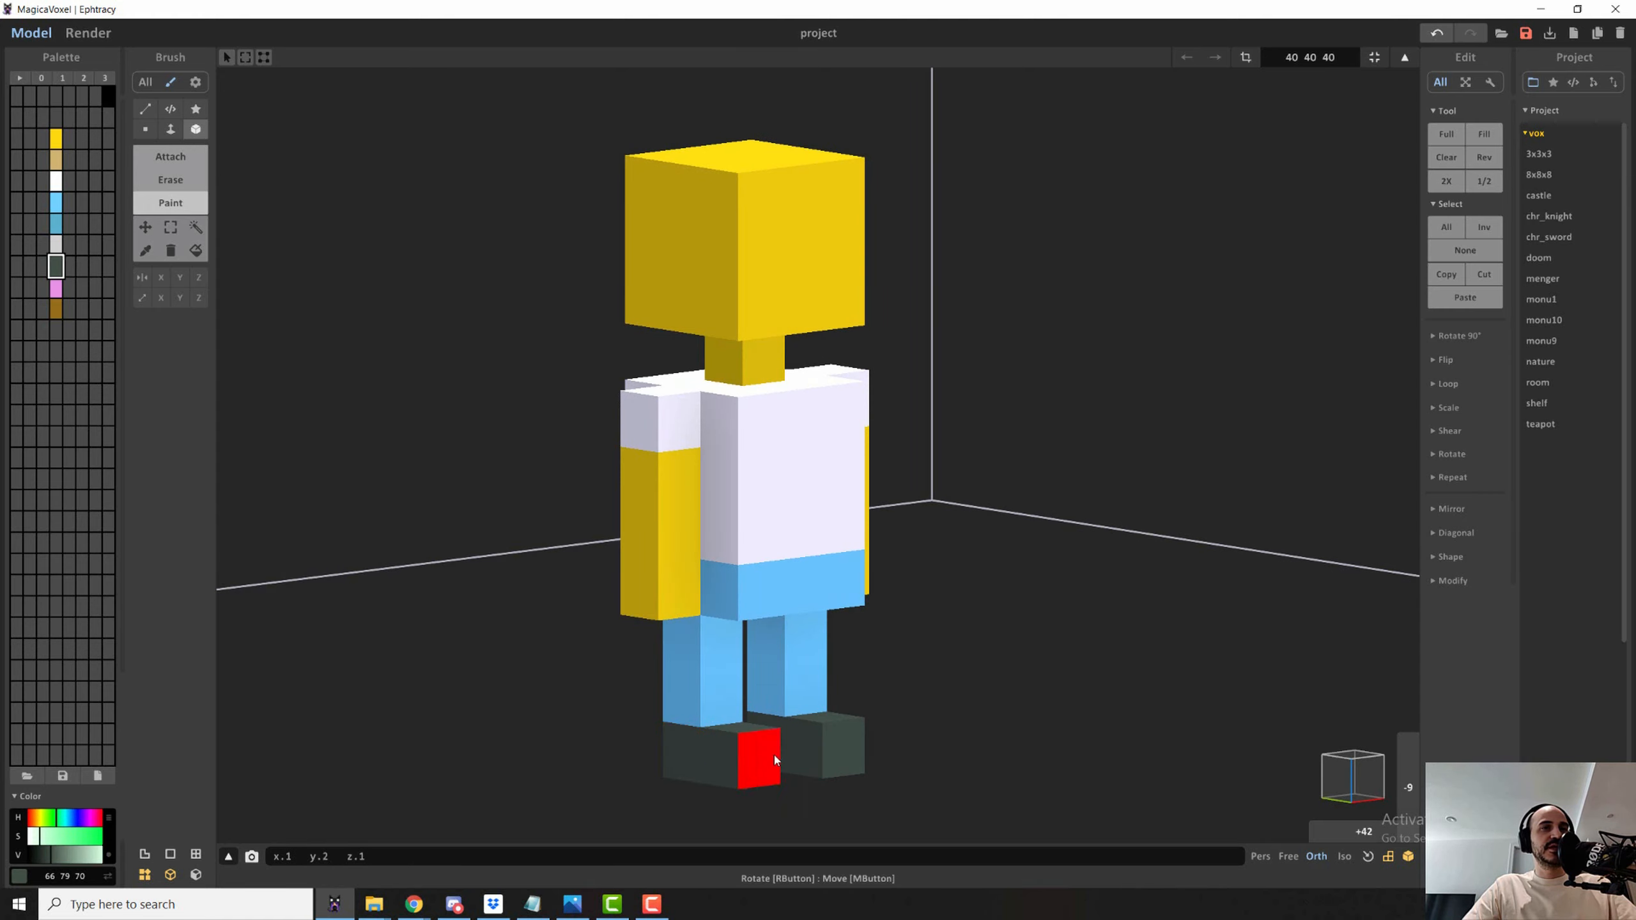
- Paint the lowest row of the head's front tan (209, 178, 113) across its full width as the beard area
right_click_drag(789, 649, 3, 223)
left_click(57, 159)
right_click_drag(844, 315, 762, 305)
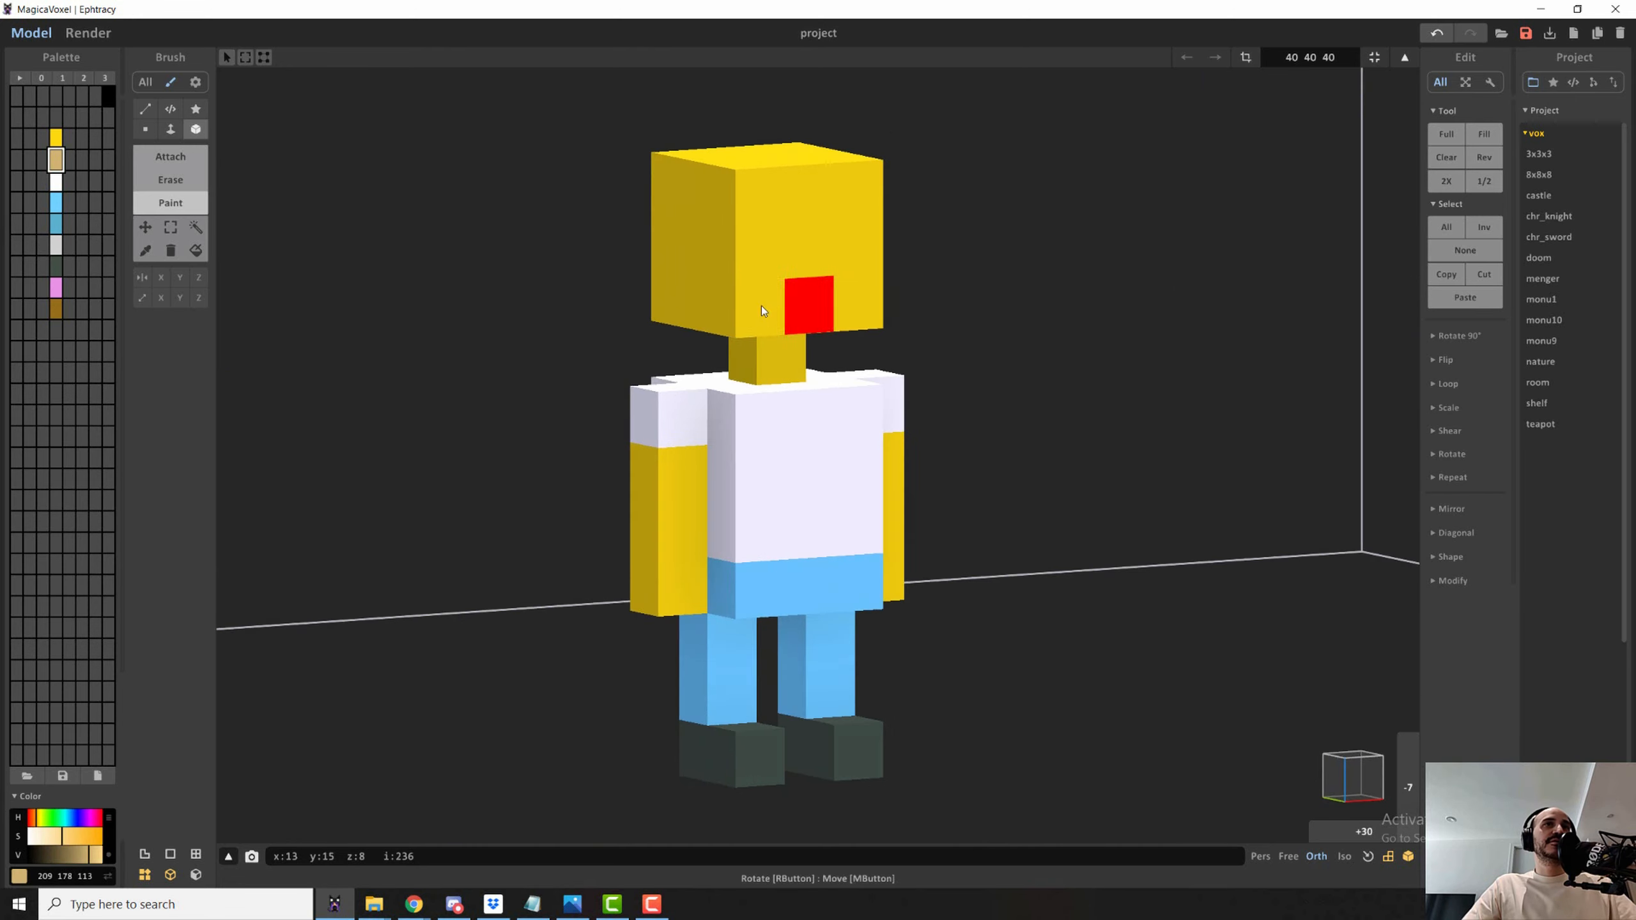
left_click_drag(726, 310, 852, 304)
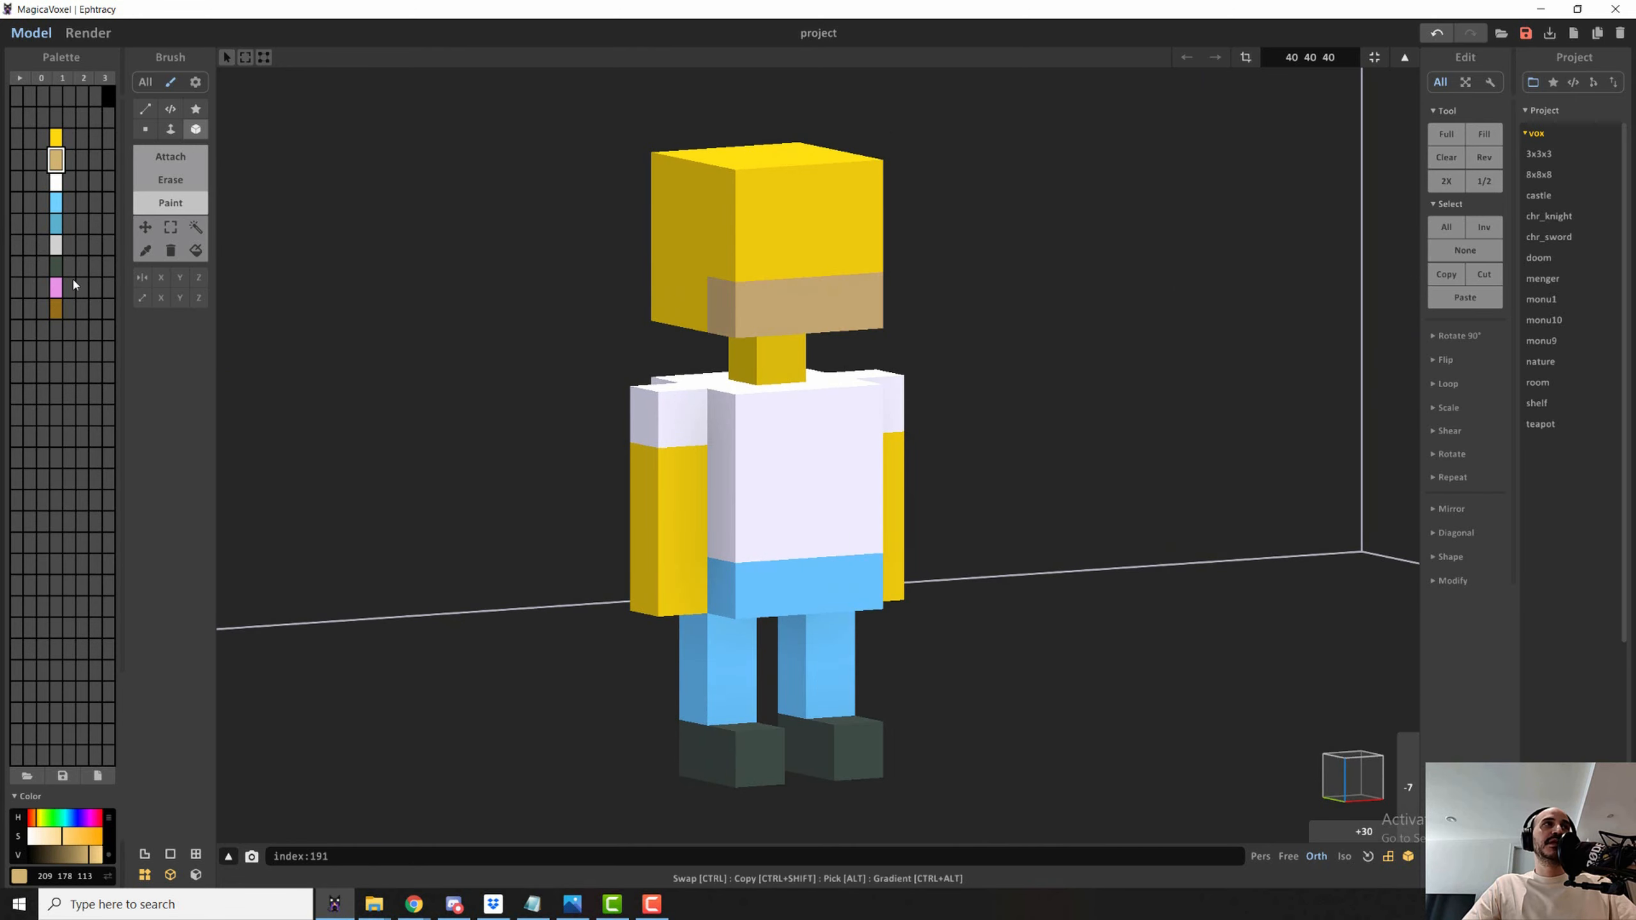
- Set the palette slot below brown to near-black (17, 17, 17) and paint two eyes on the face just above the tan band
left_click(56, 265)
left_click(56, 330)
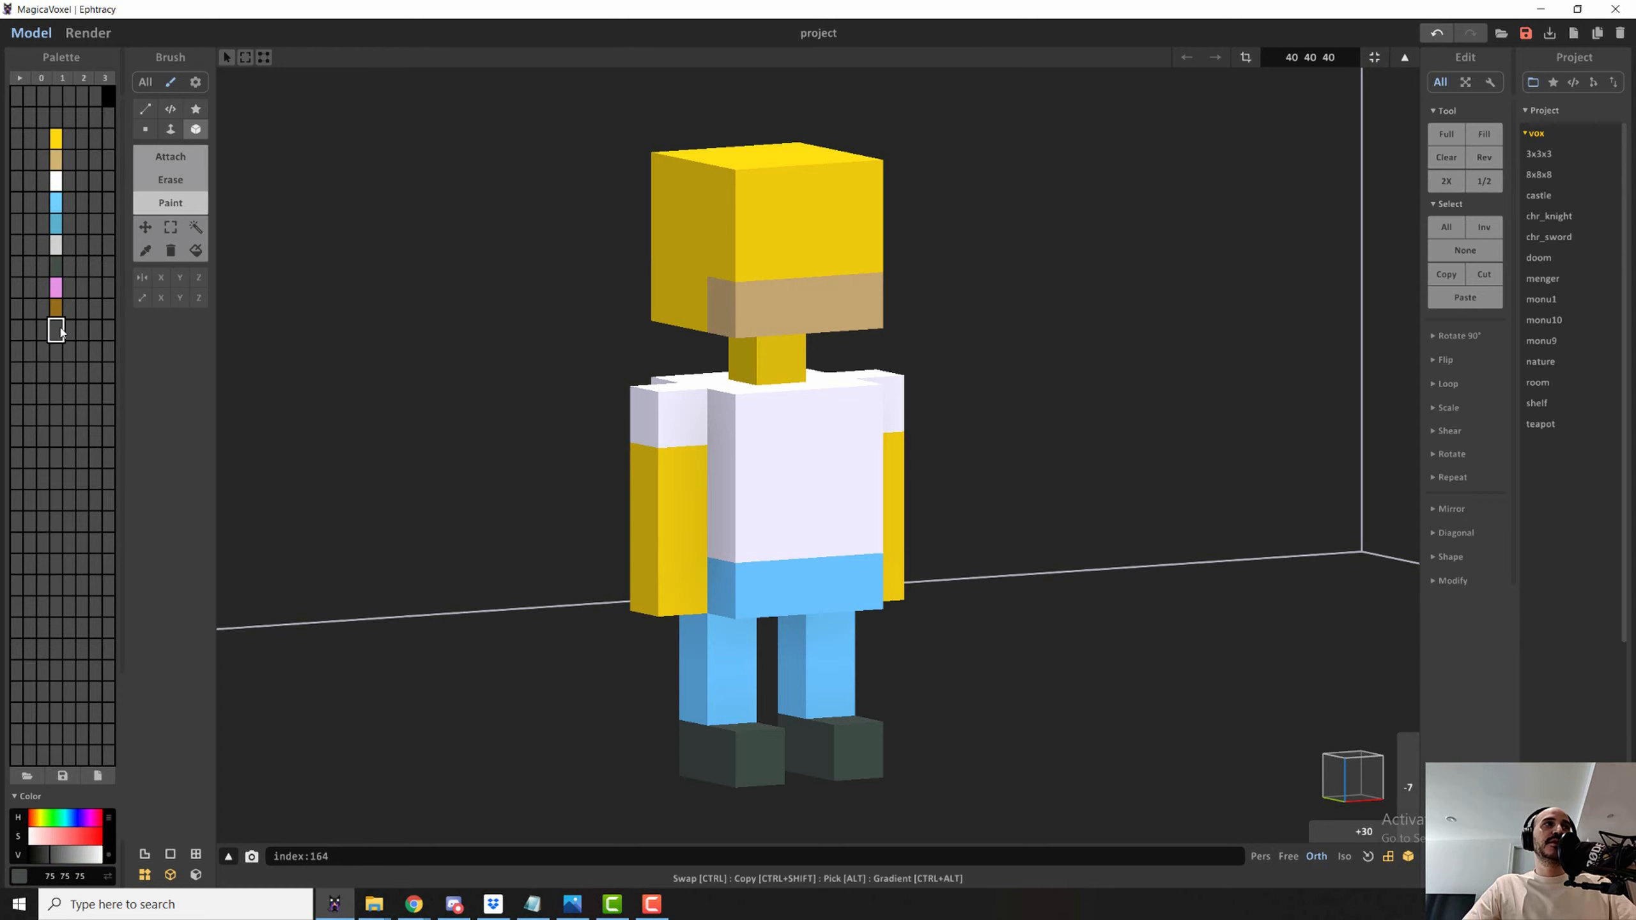
left_click(32, 855)
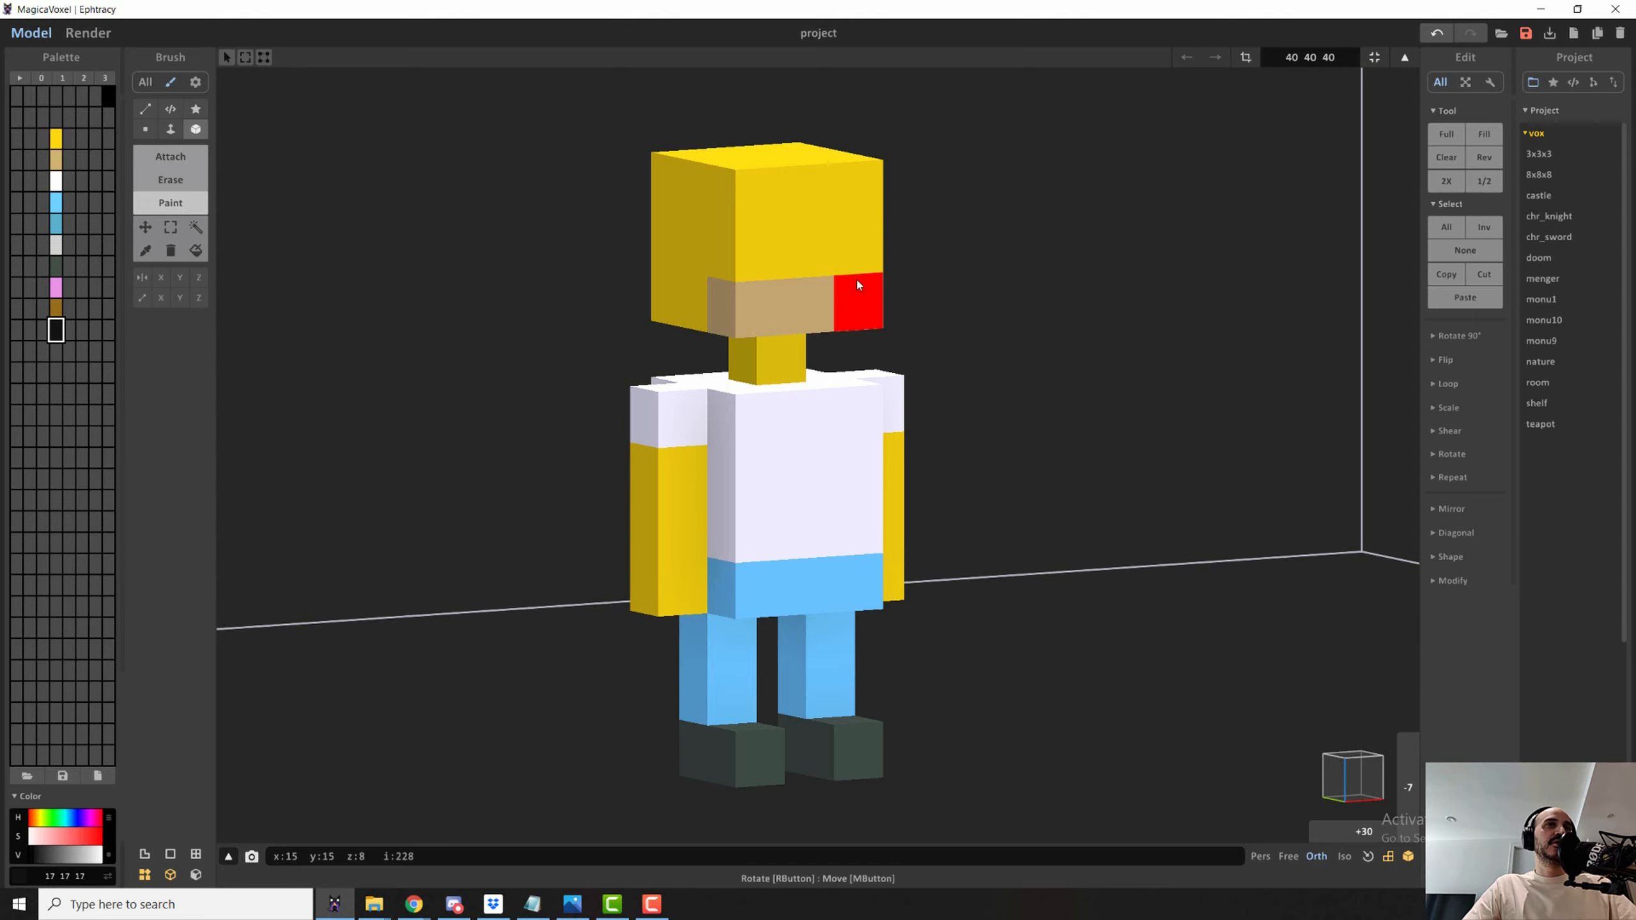
left_click(736, 243)
left_click(863, 243)
scroll(1089, 409, "down", 4)
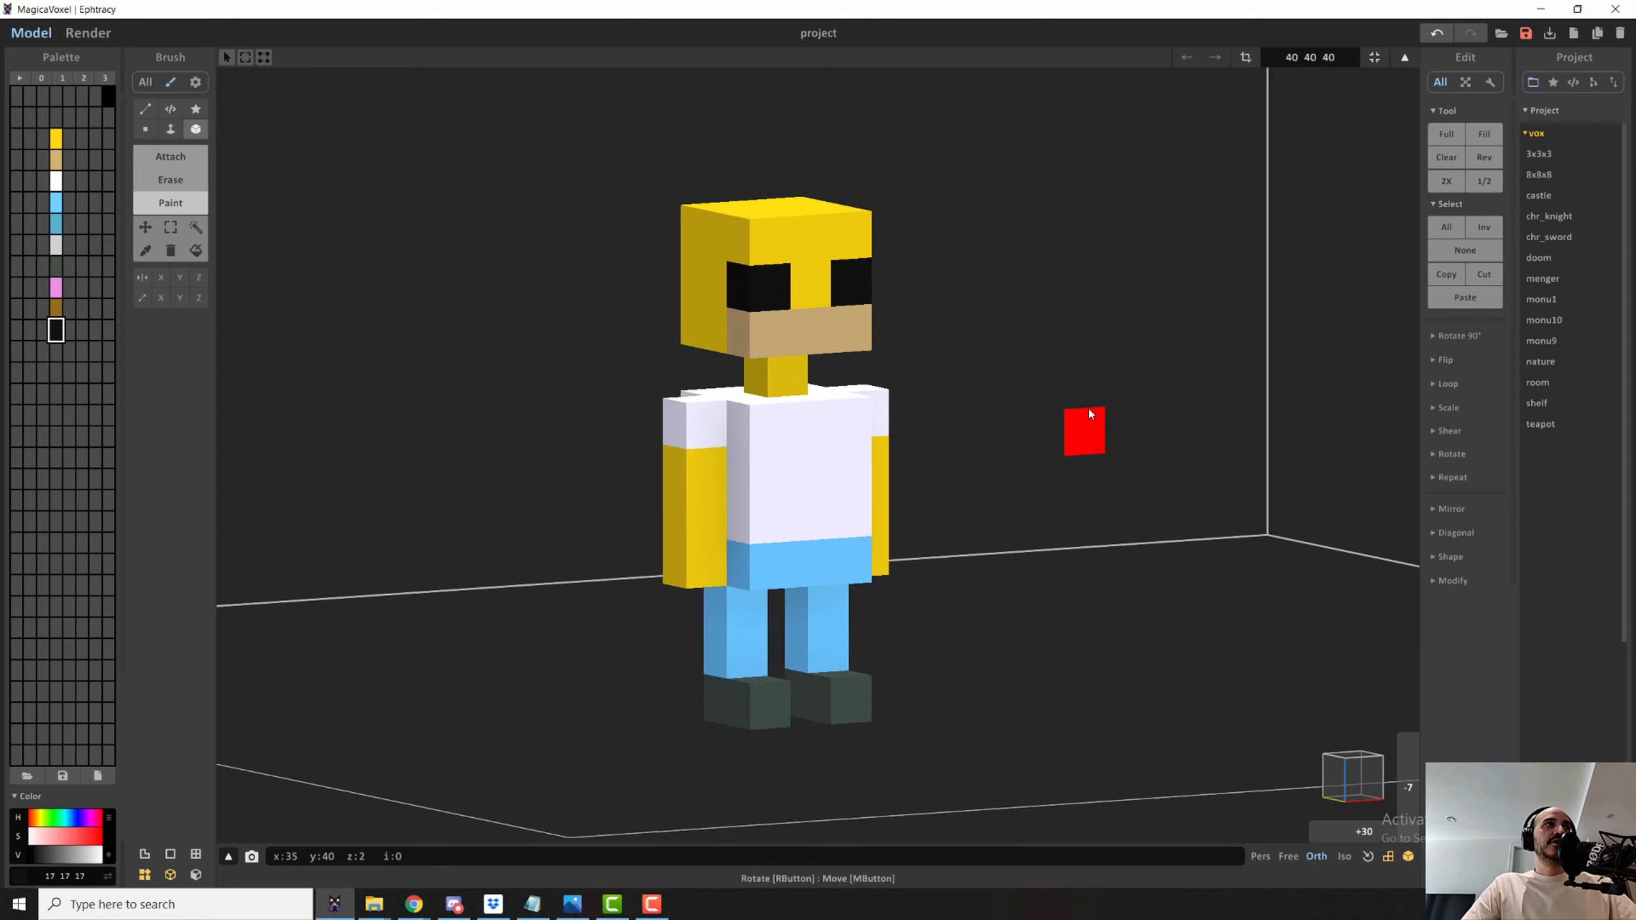
right_click_drag(984, 432, 1037, 431)
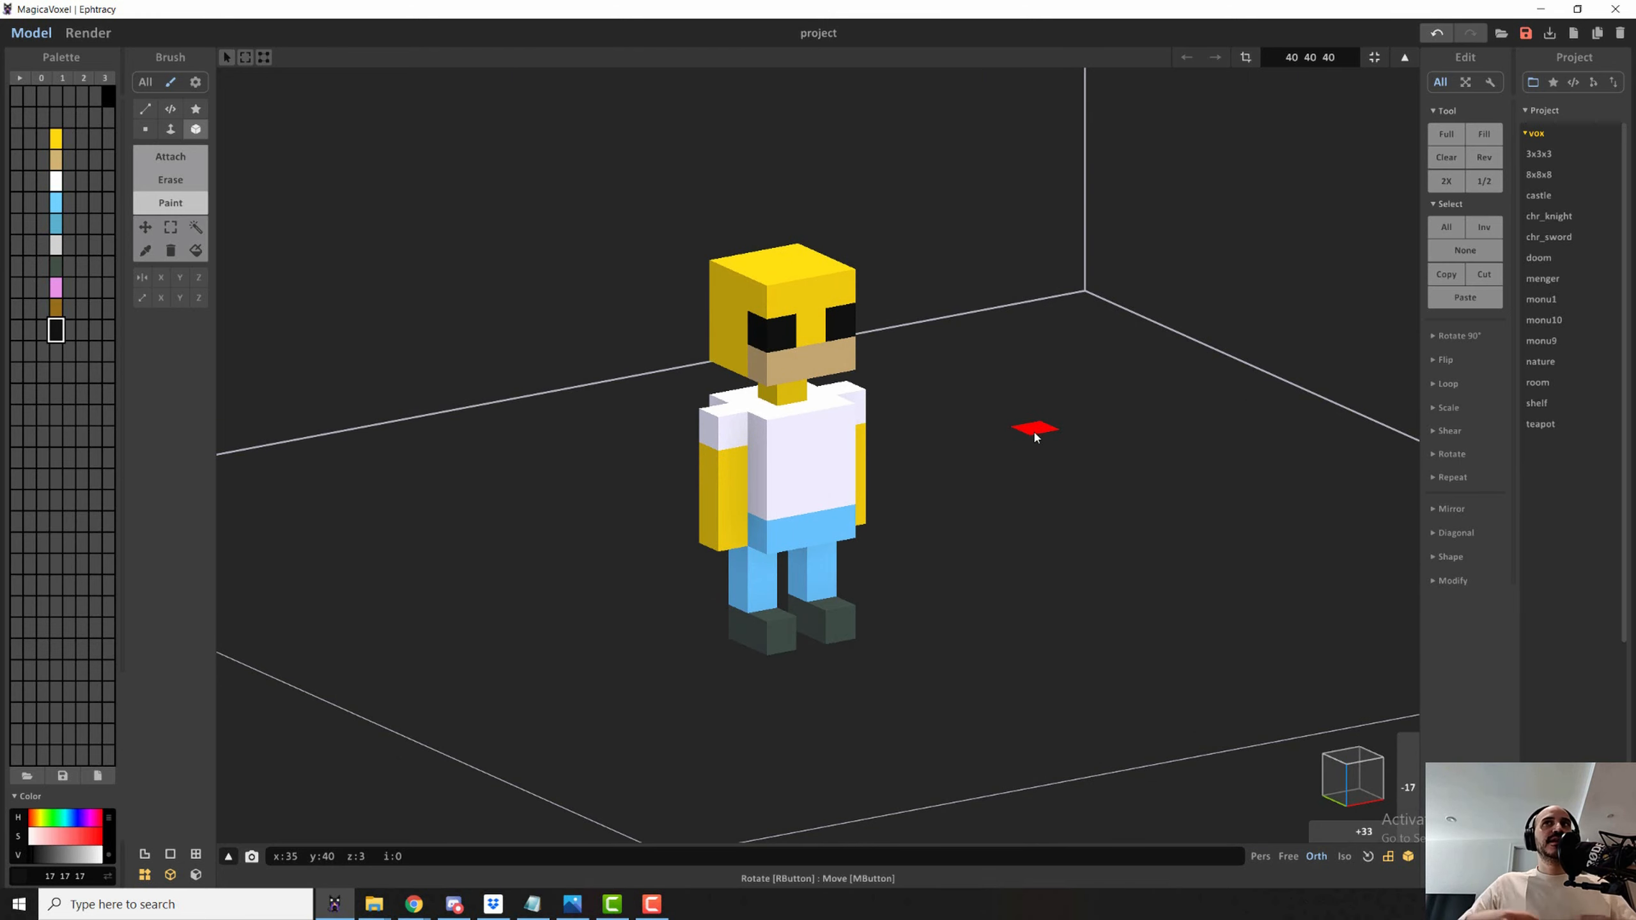
- Start saving the project, create a folder named homer_tutorial on the Desktop and open it as the save location
left_click(1527, 33)
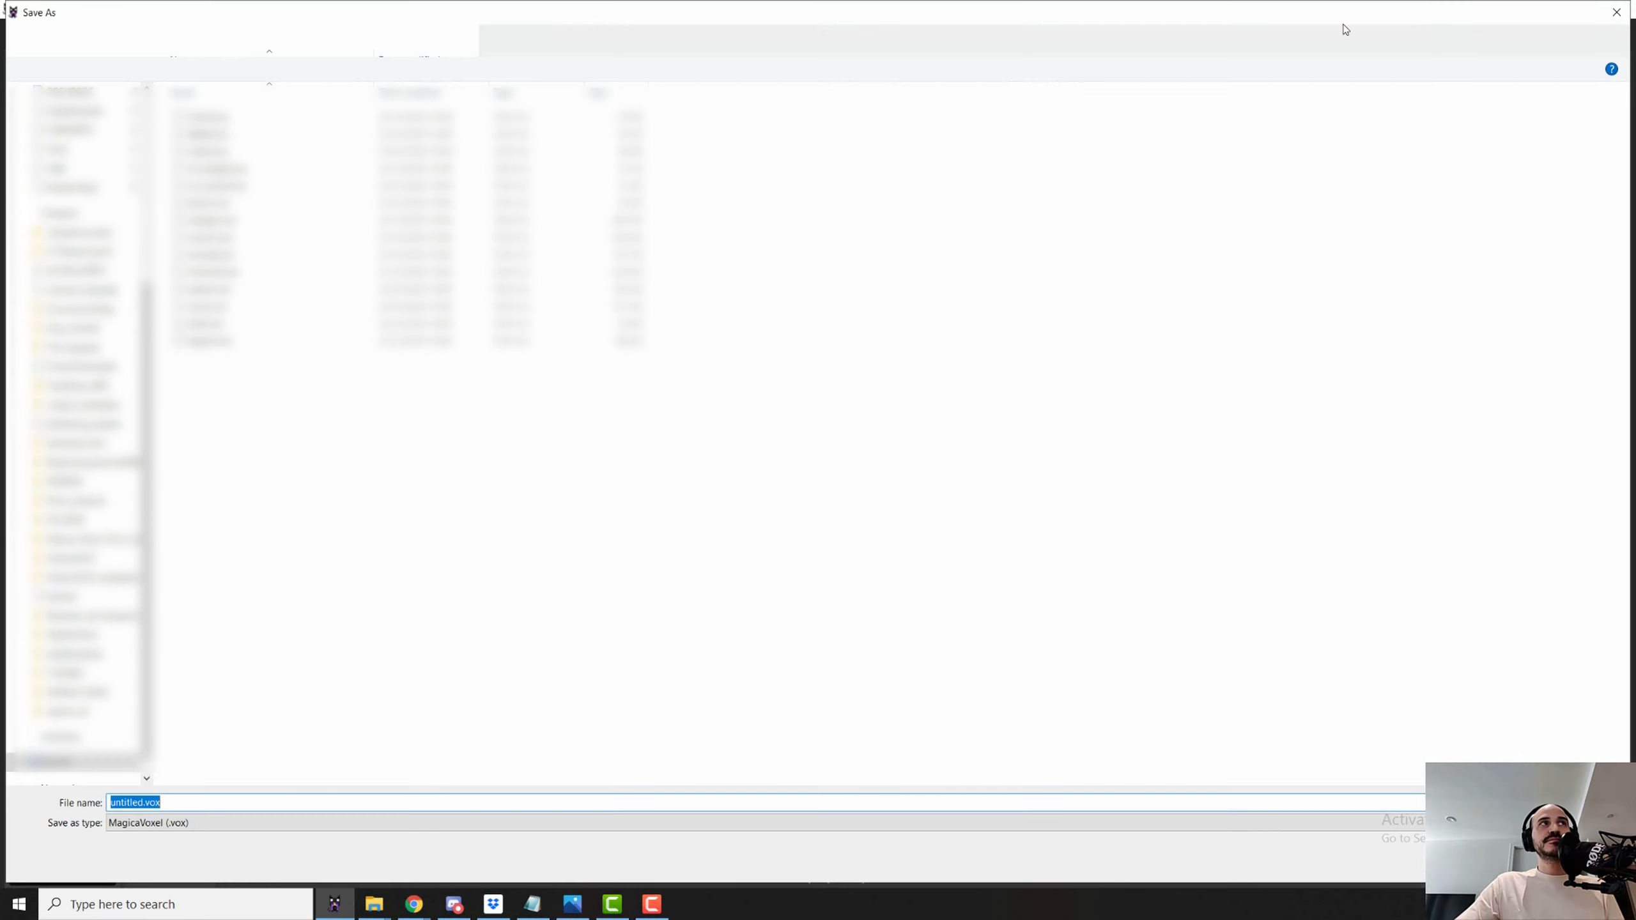
left_click_drag(148, 313, 119, 113)
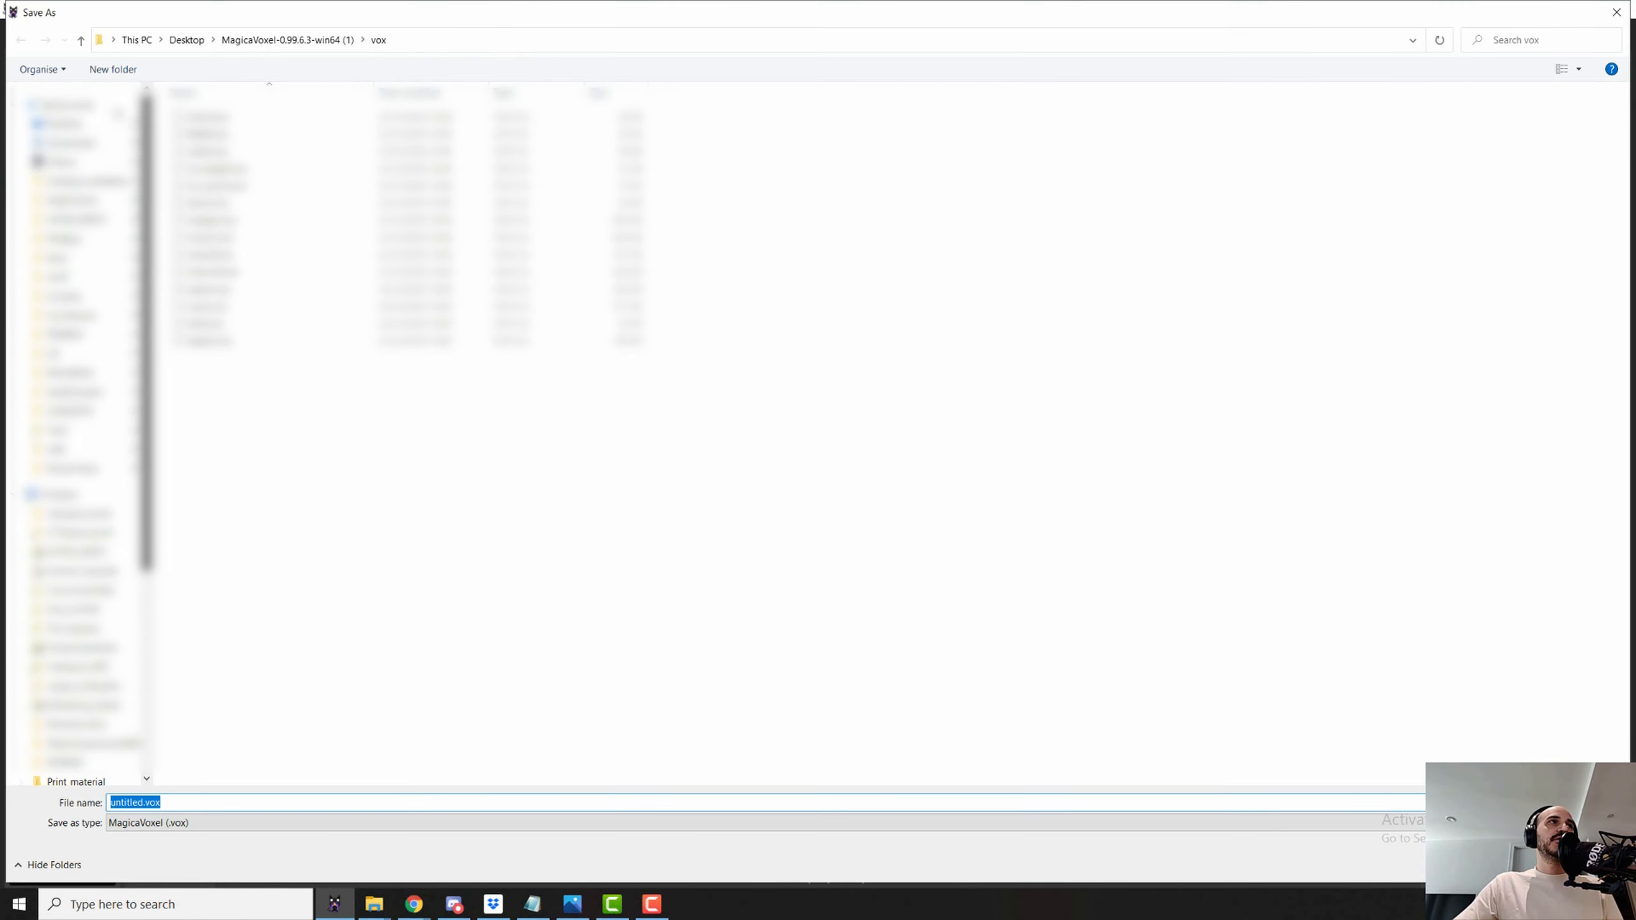
left_click(93, 124)
right_click(380, 308)
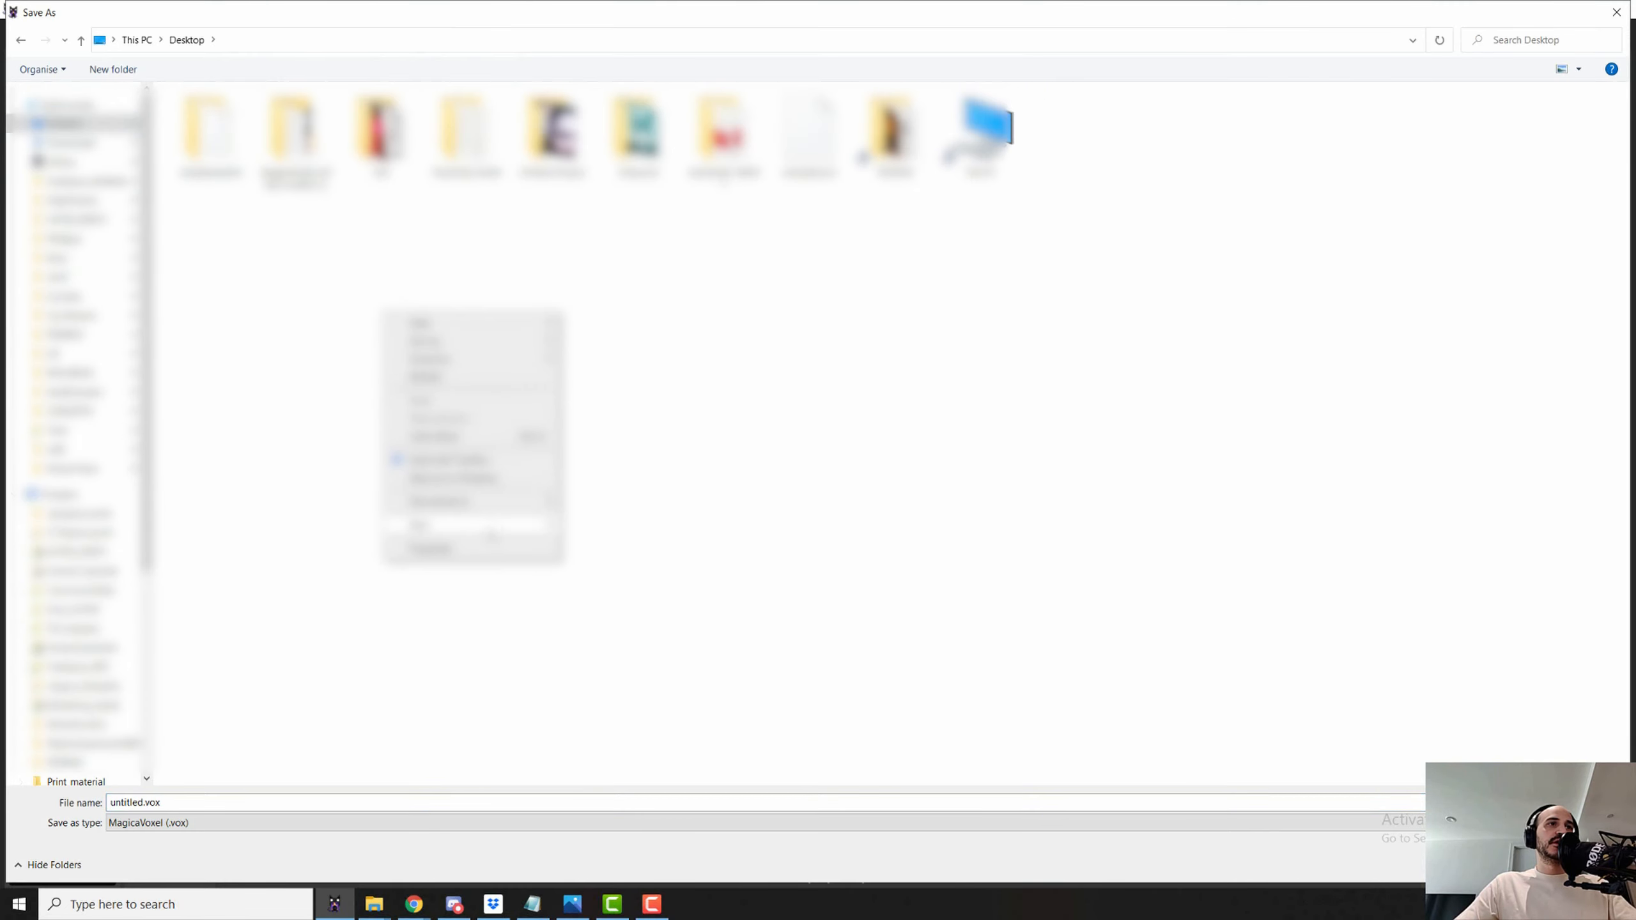
mouse_move(496, 526)
left_click(606, 530)
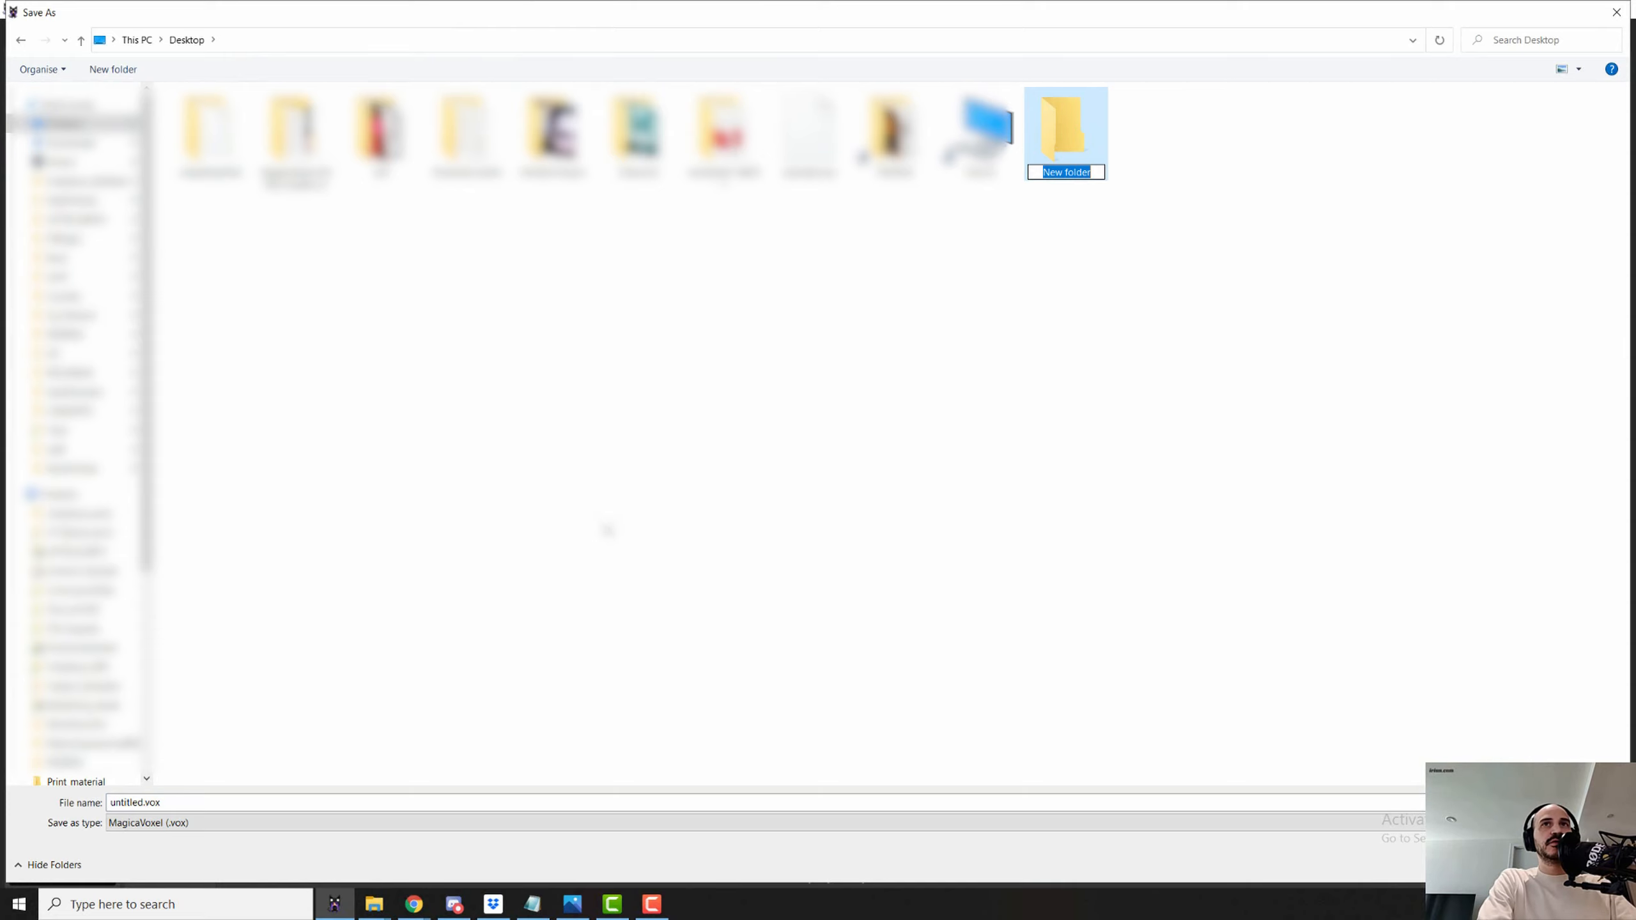
type("homer_tutorial")
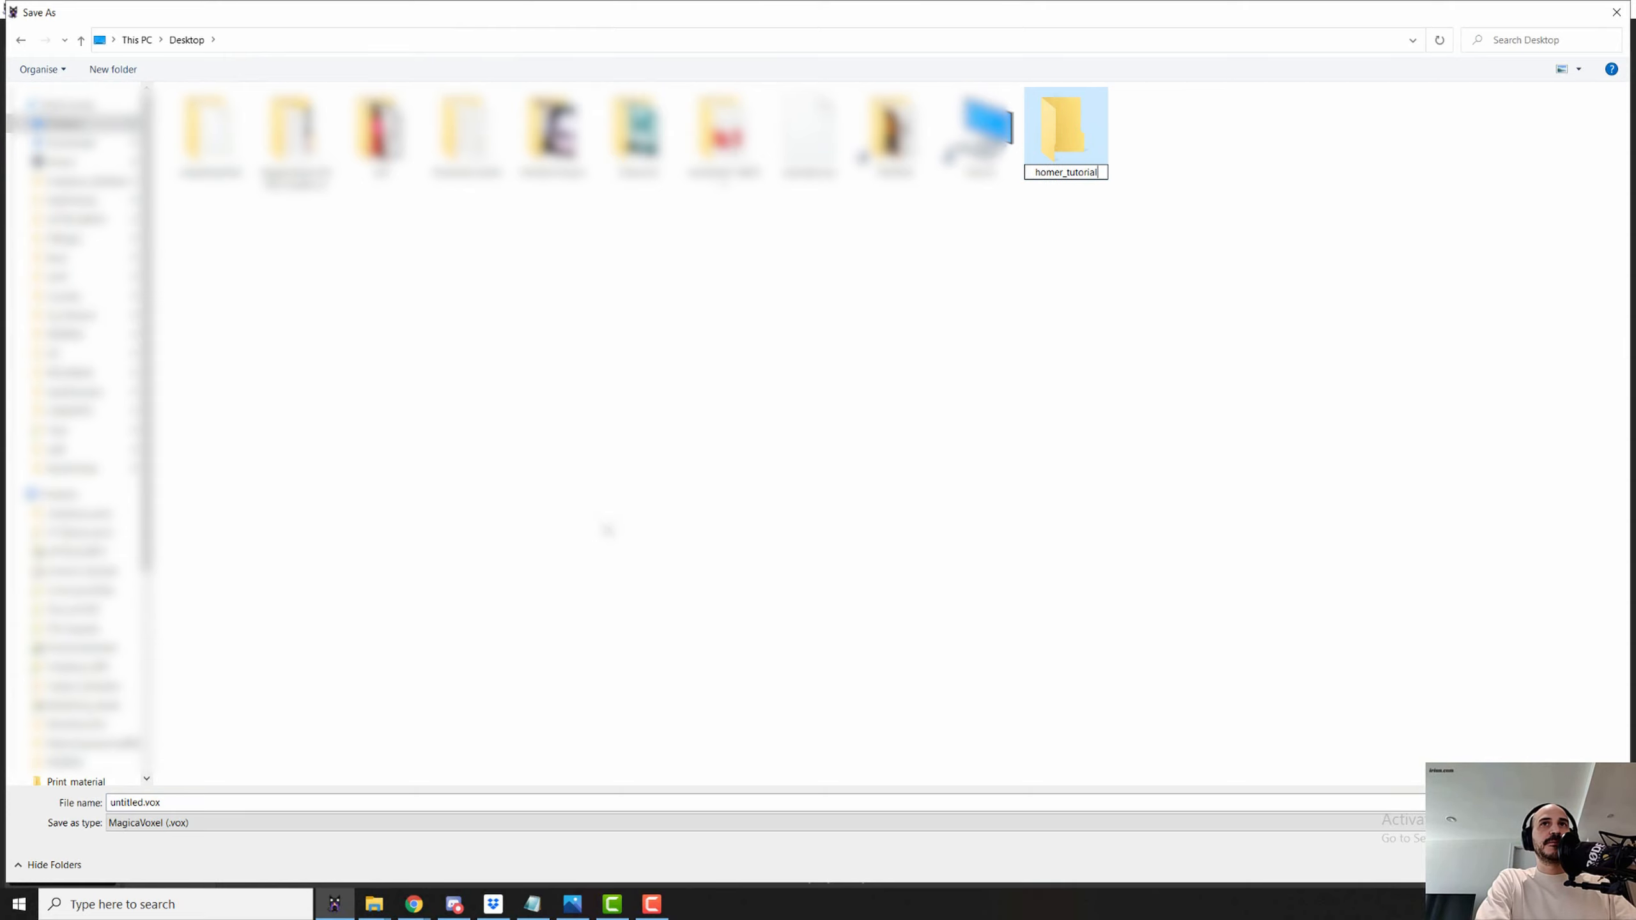
key("Return")
key("Return")
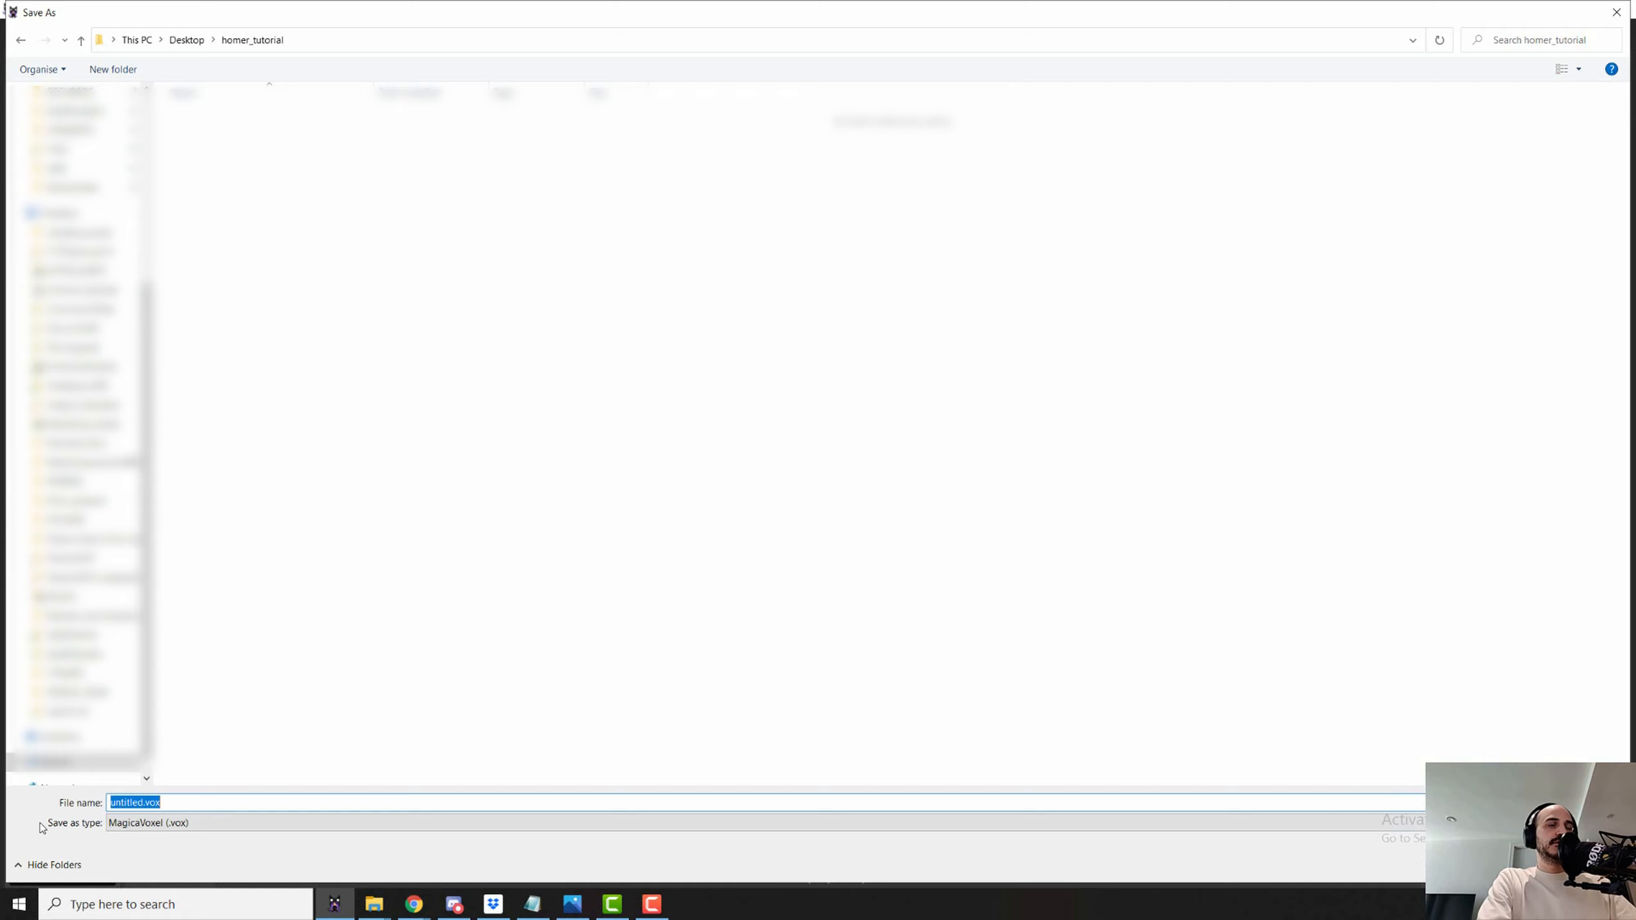
- Save the project in MagicaVoxel (.vox) format under the file name ASDF_V01
type("ASDF")
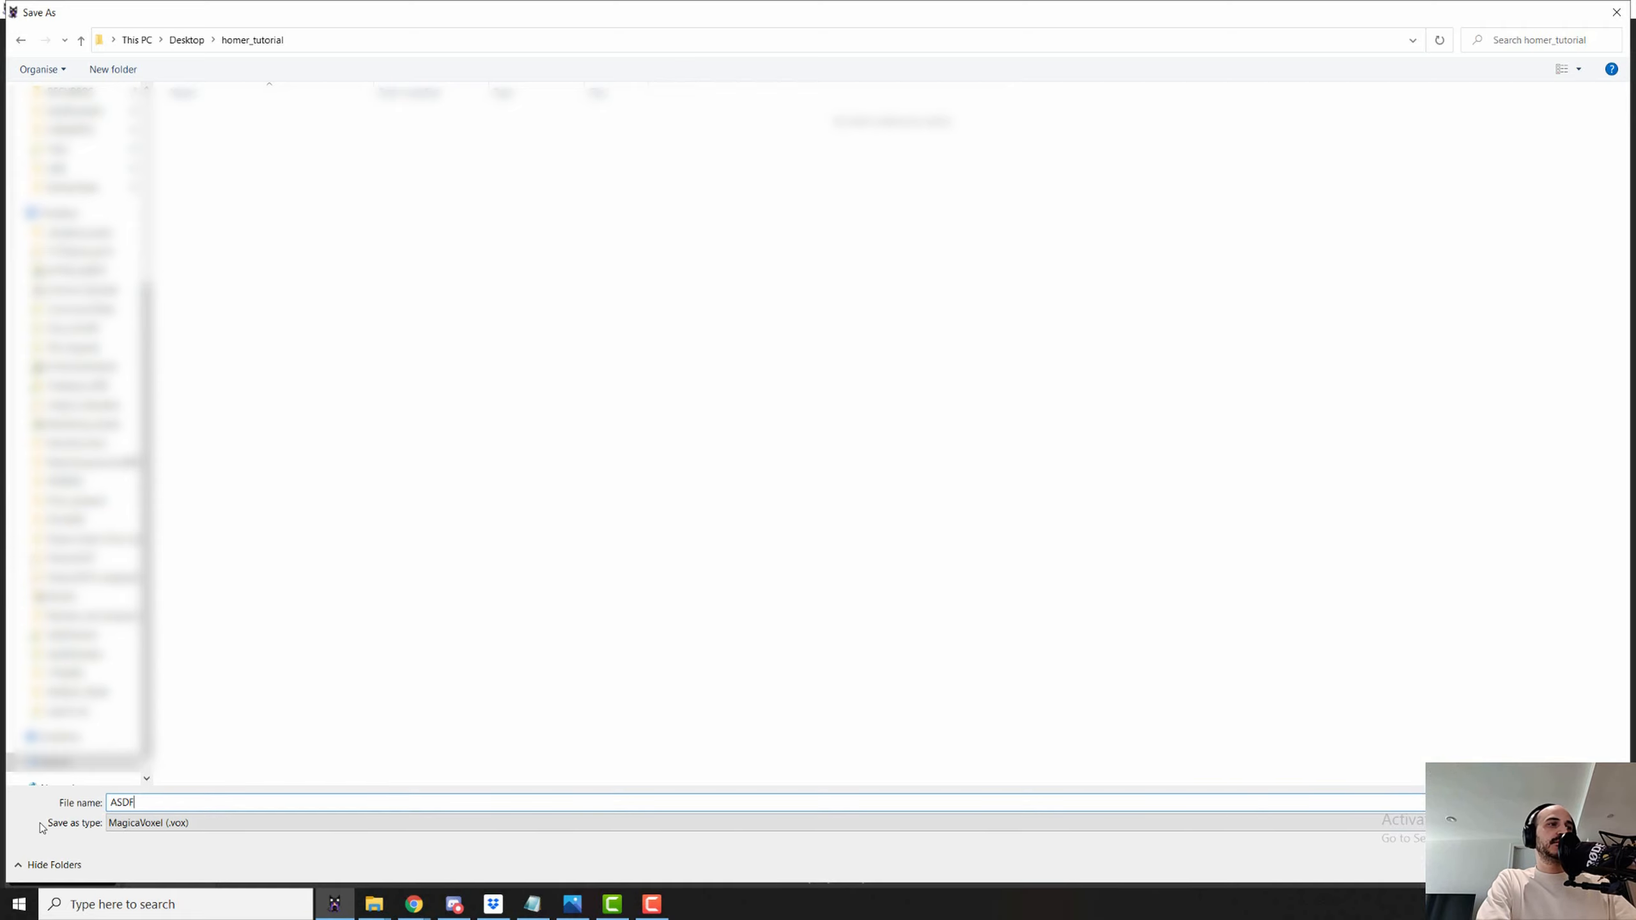
type("_V01")
key("Return")
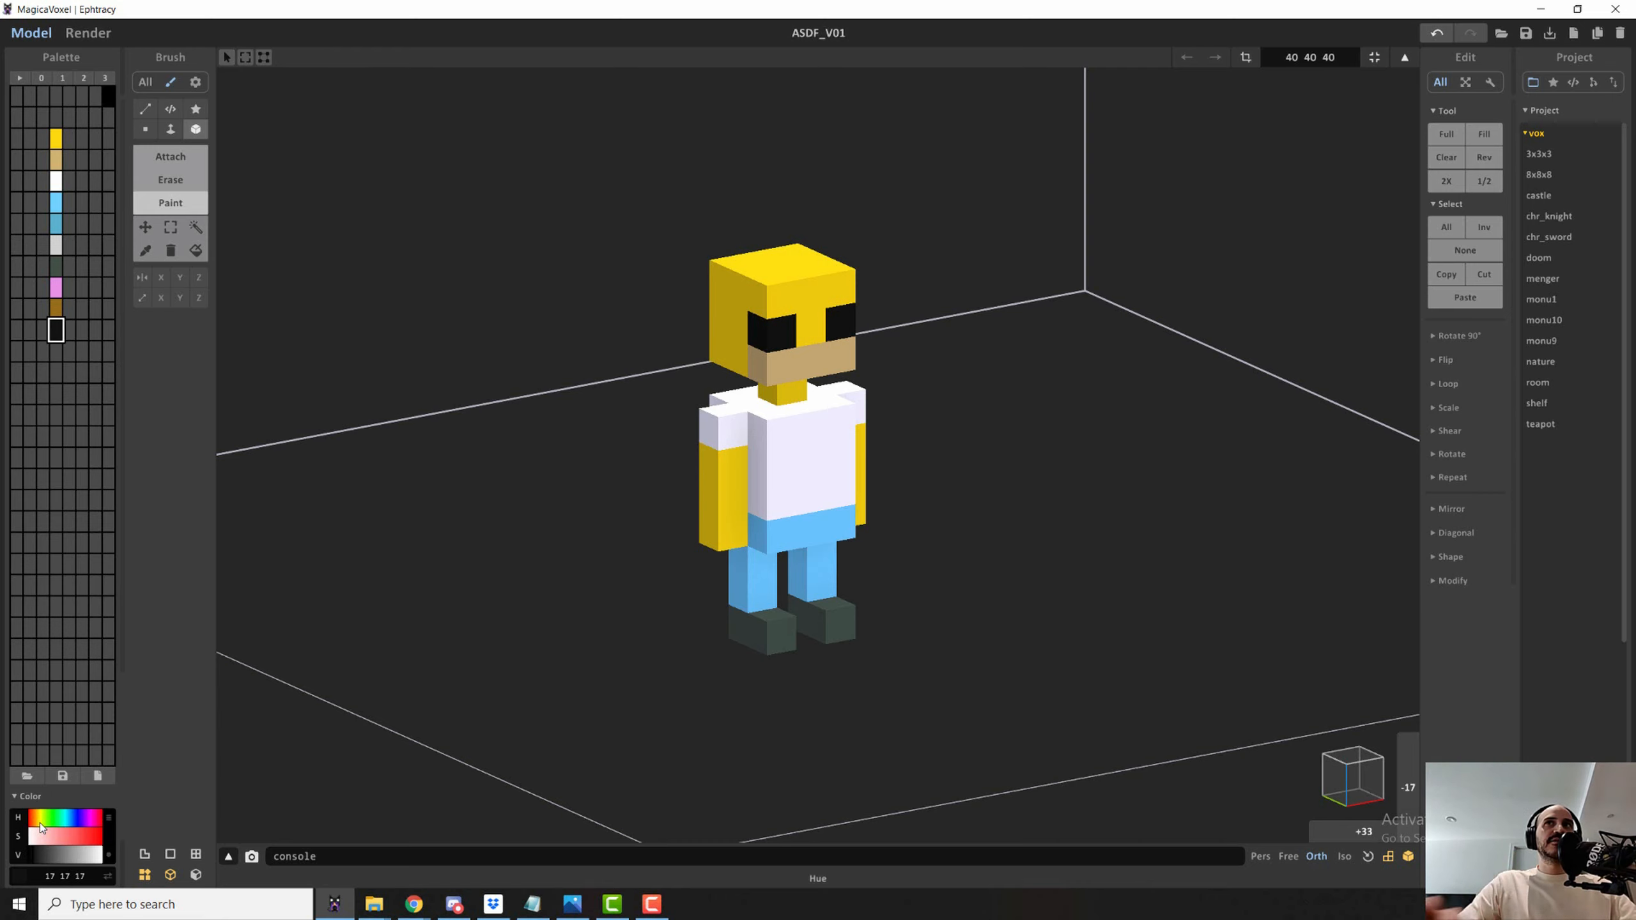
- Try doubling the whole model together with its canvas to 80 × 80 × 80, with no voxels selected
left_click(169, 230)
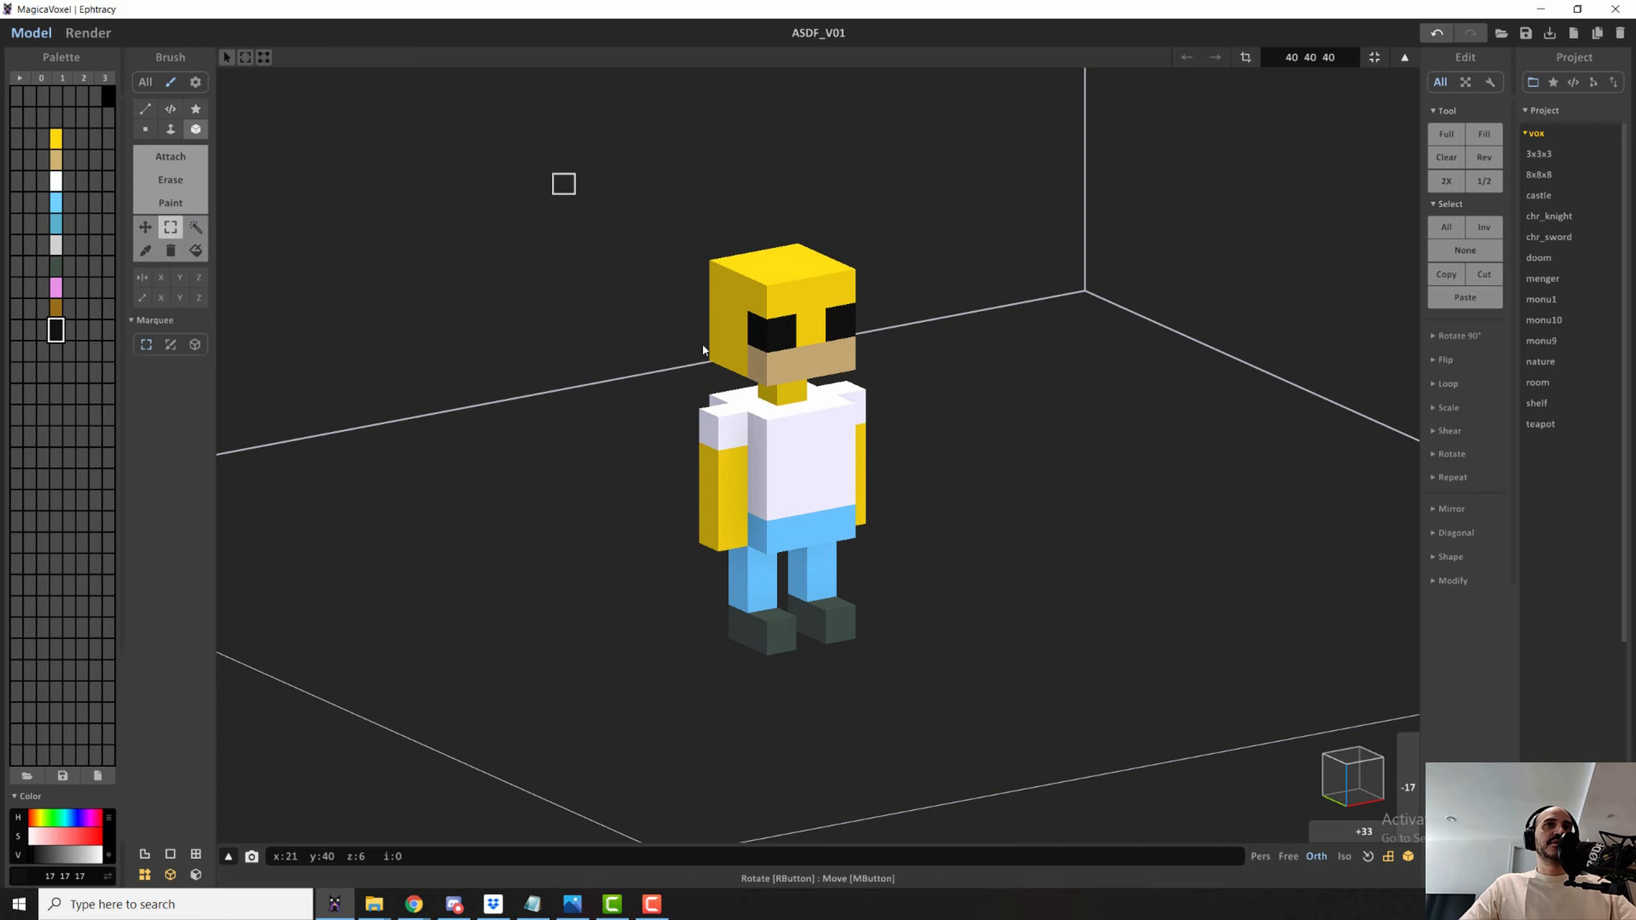
left_click_drag(704, 345, 974, 688)
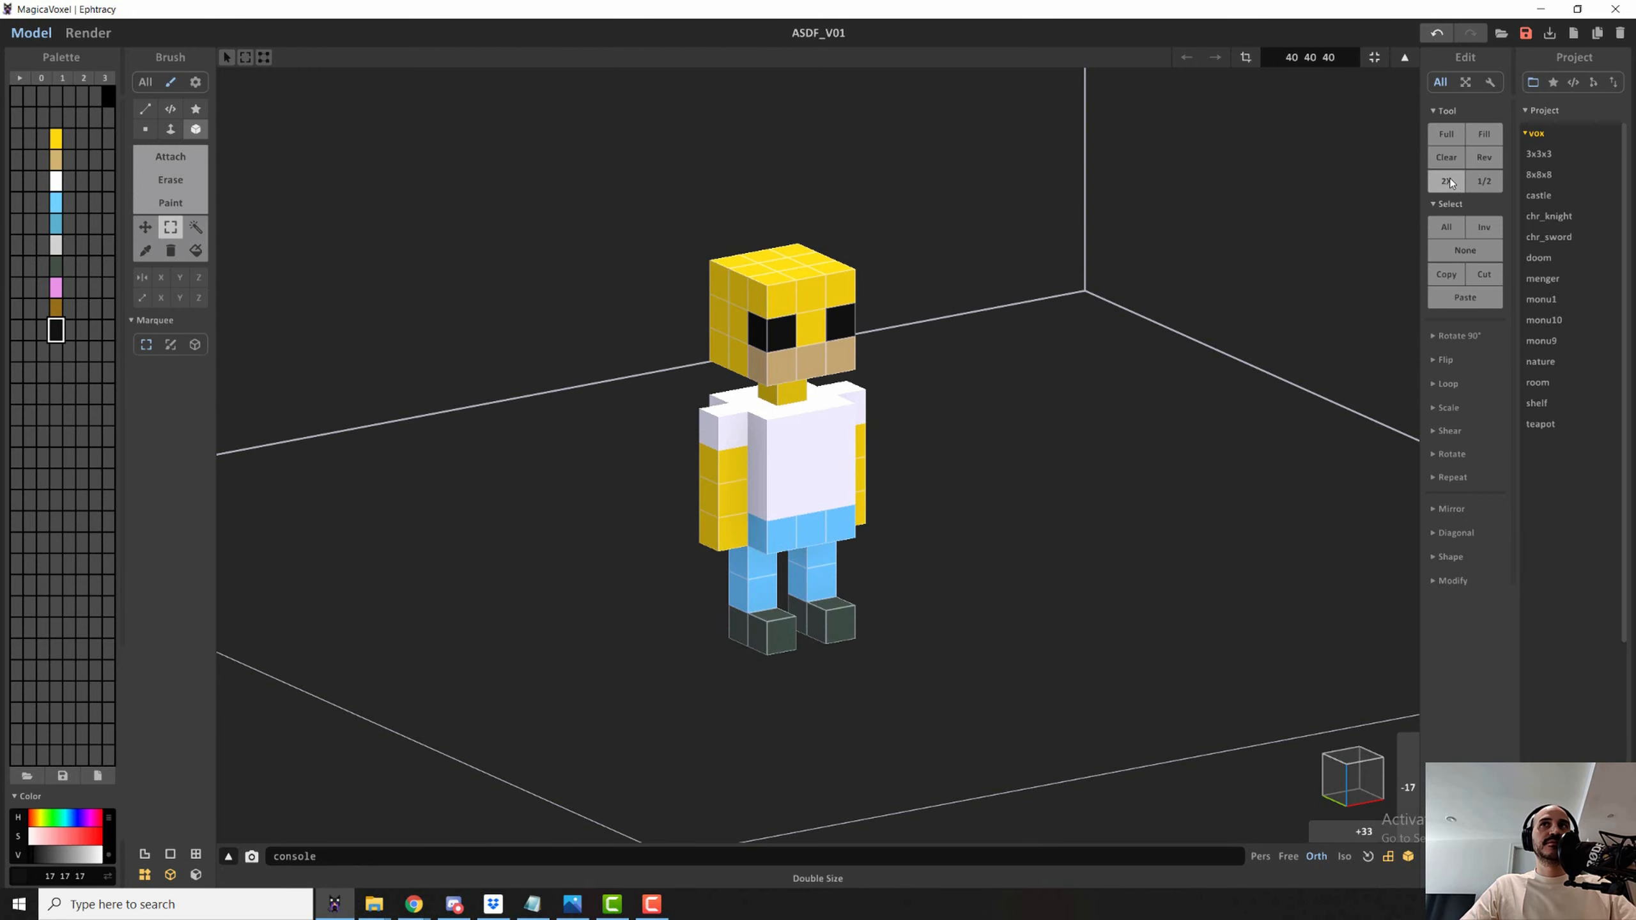
key("Tab")
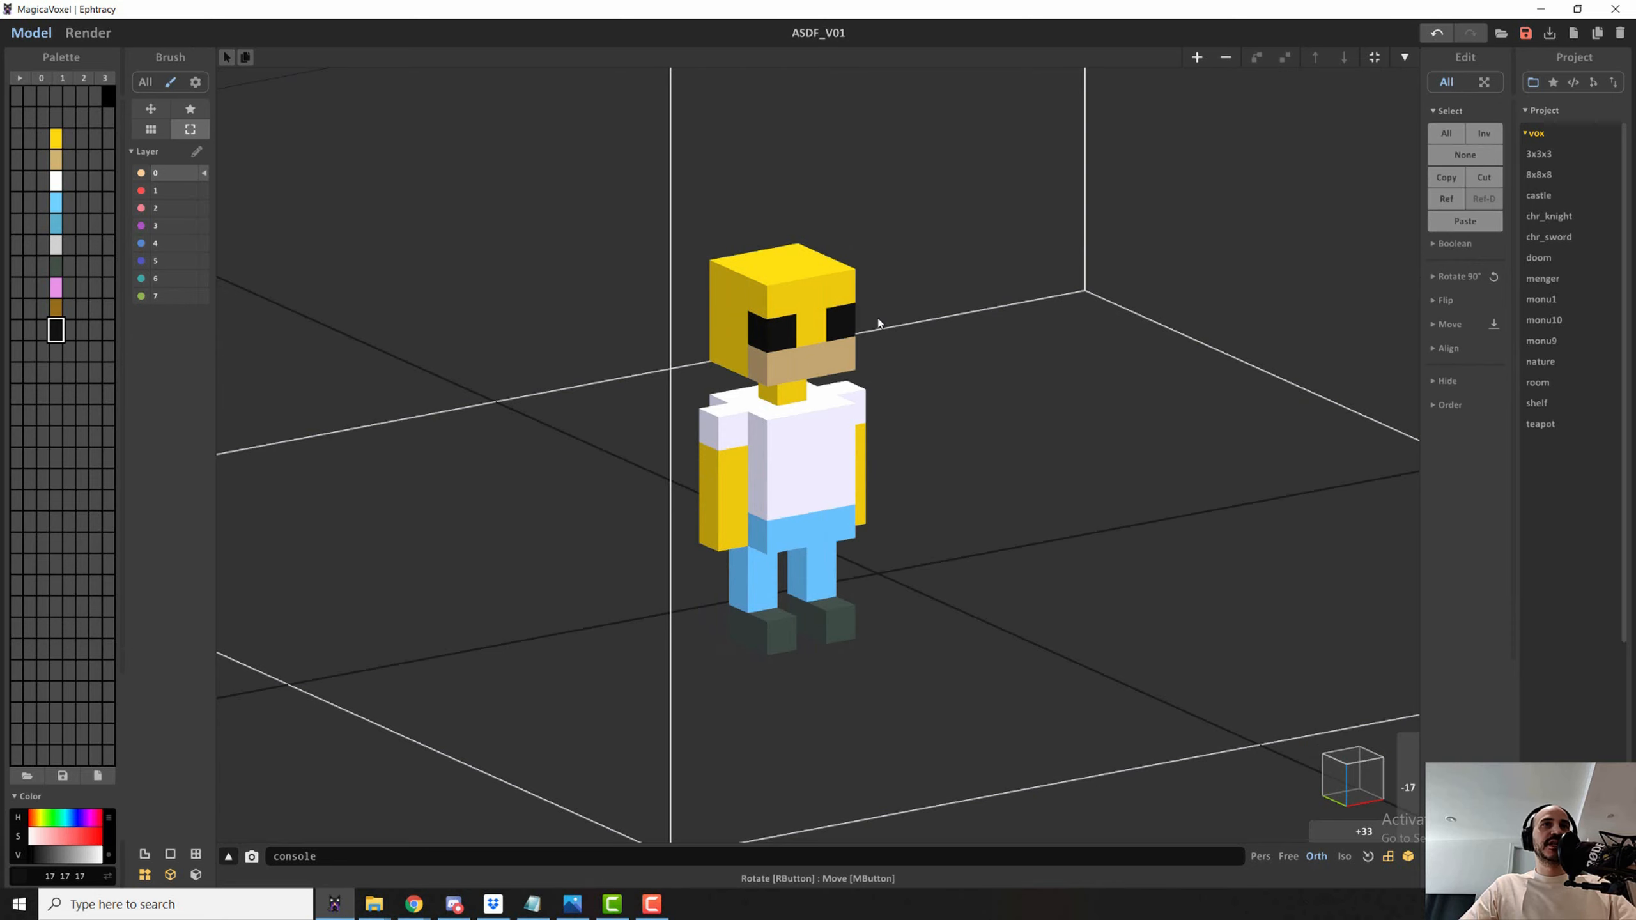
key("Tab")
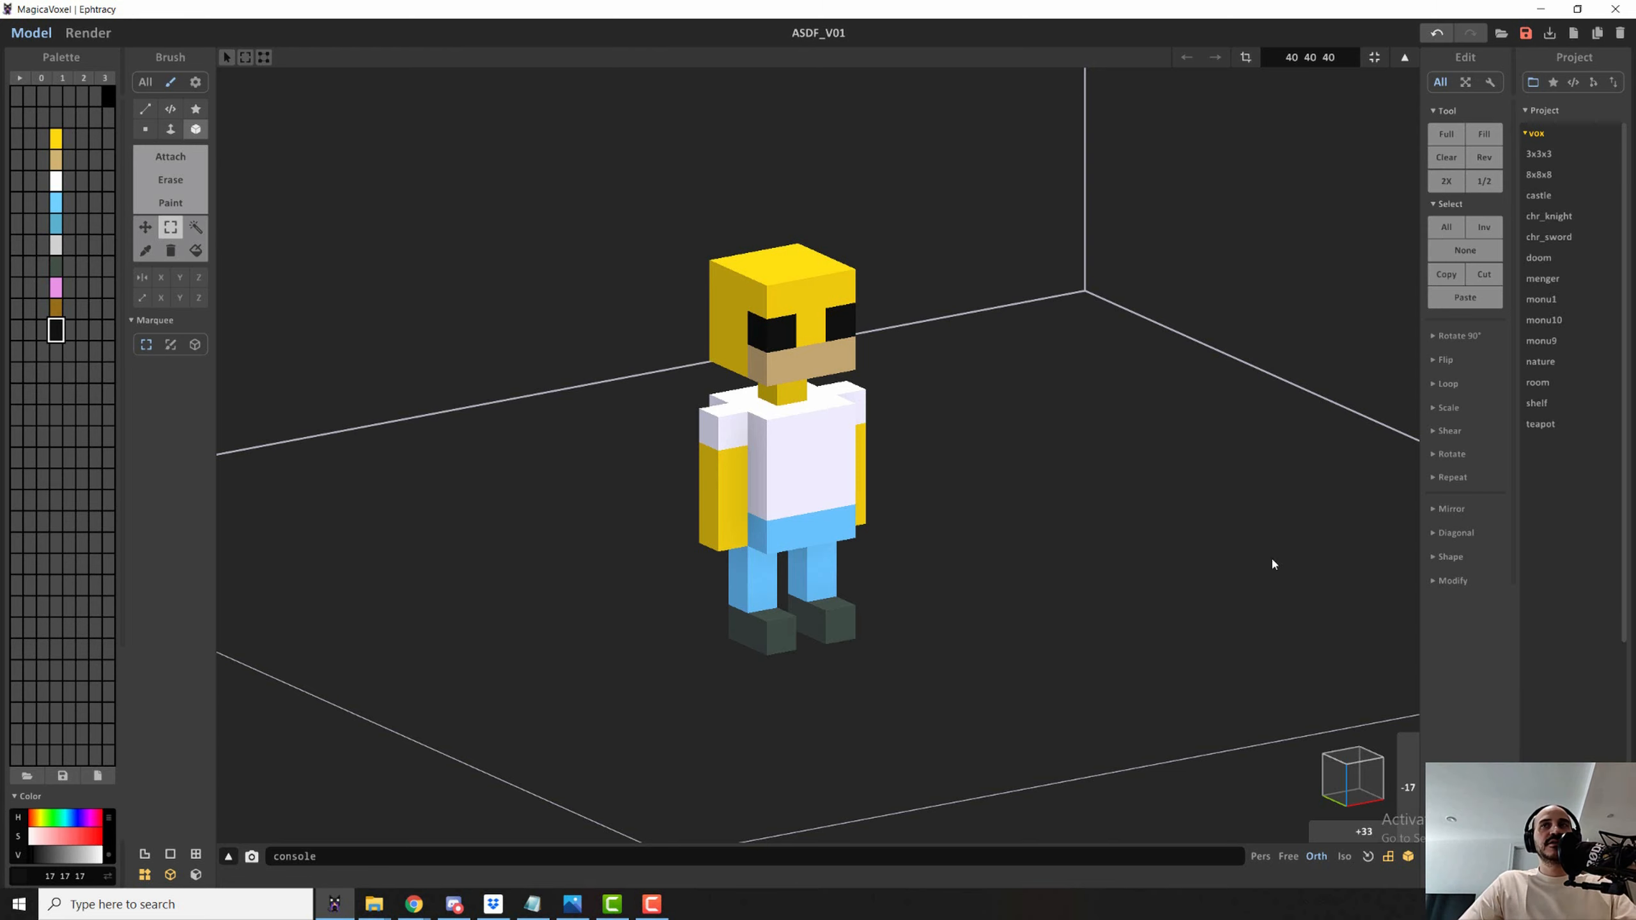
left_click(1447, 180)
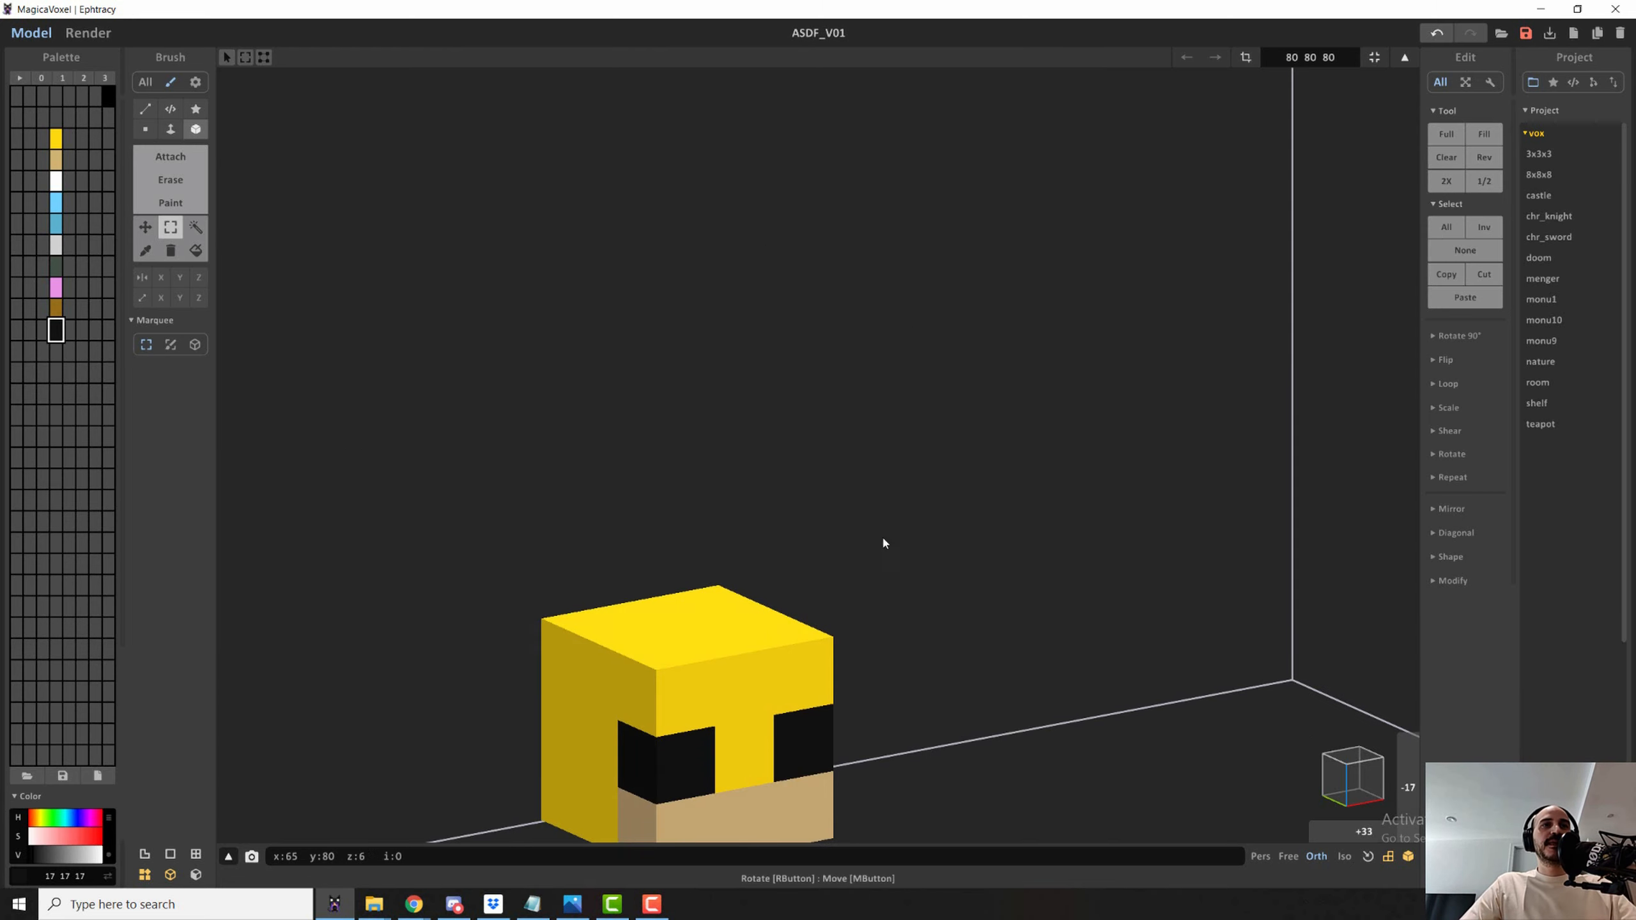
scroll(892, 516, "down", 10)
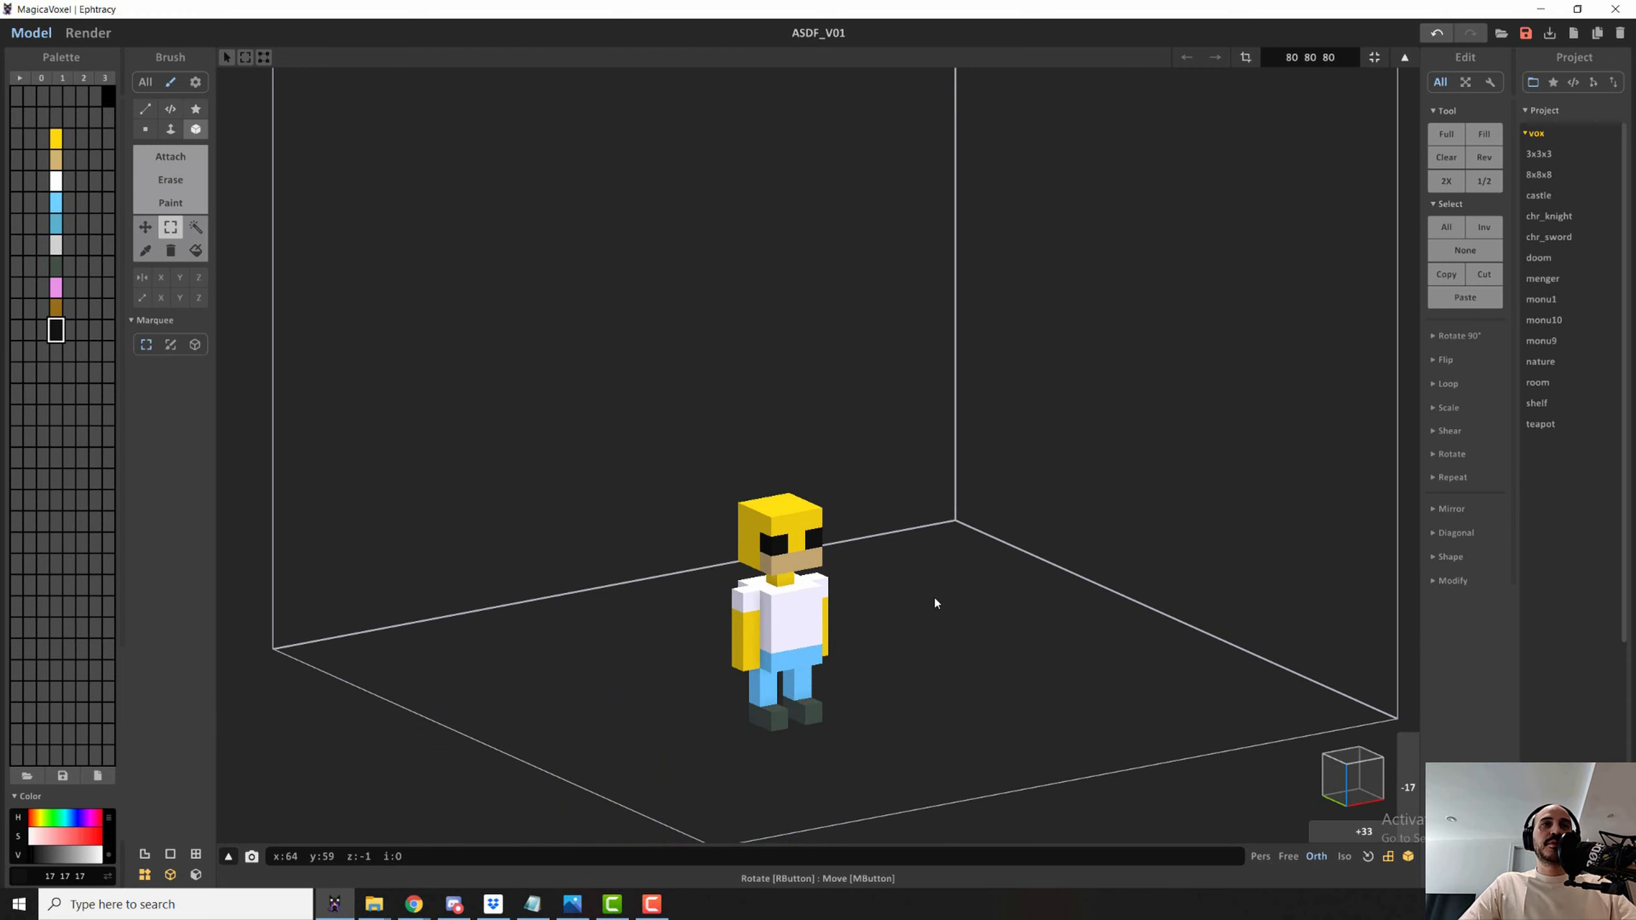
- Raise the doubled model upward in the world view, and undo both the move and the doubling
key("Tab")
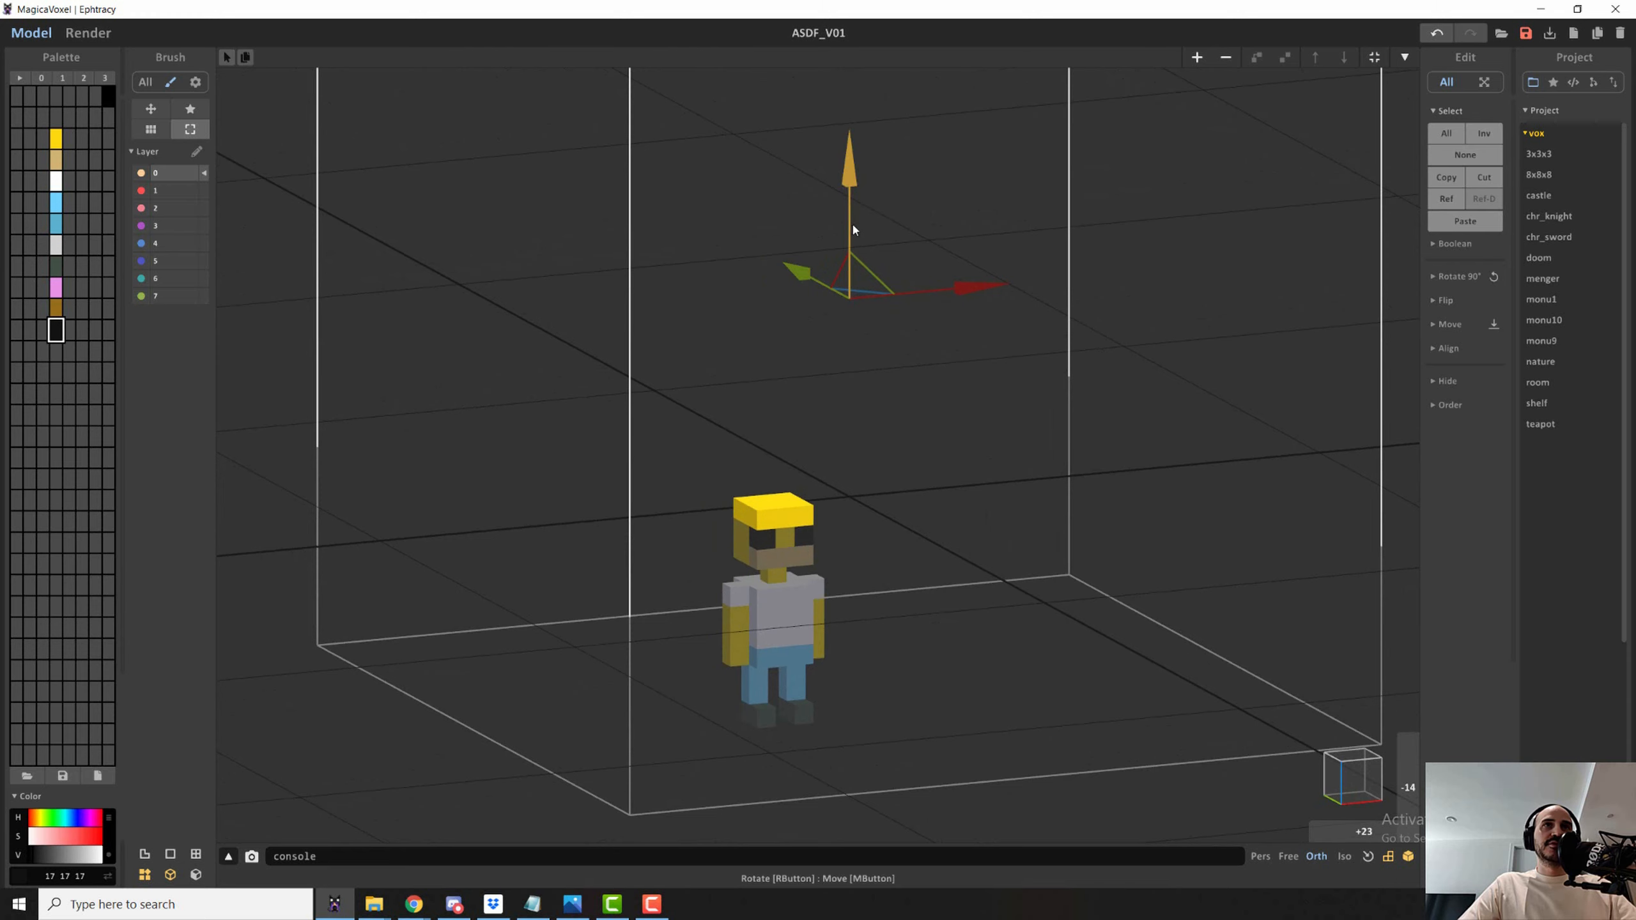
left_click_drag(851, 221, 850, 117)
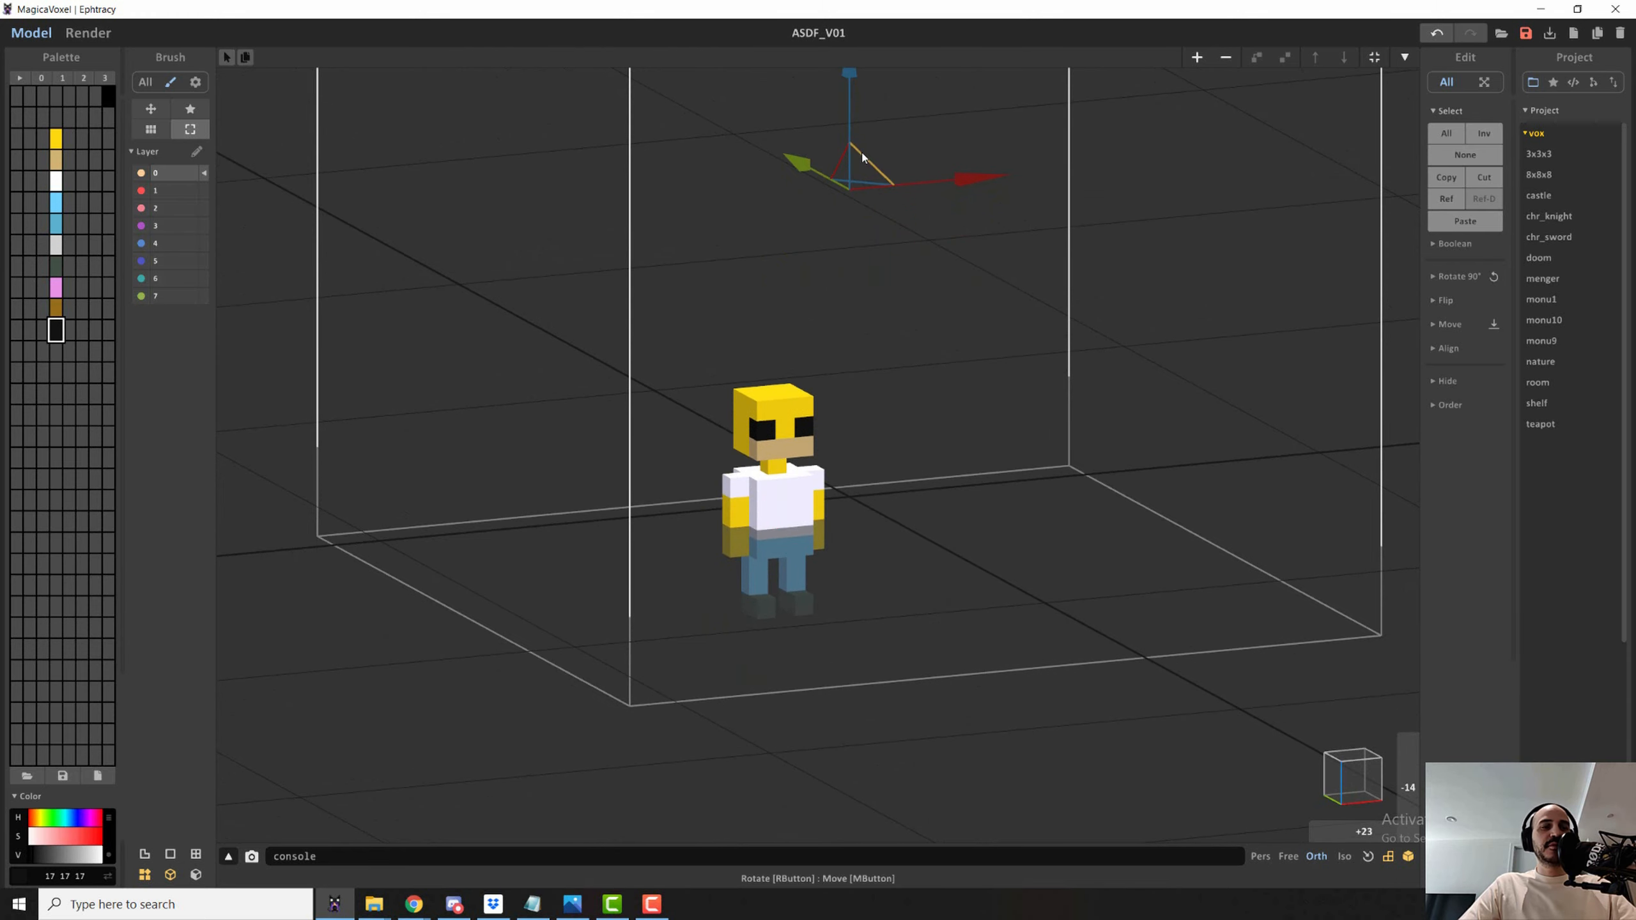
key("d")
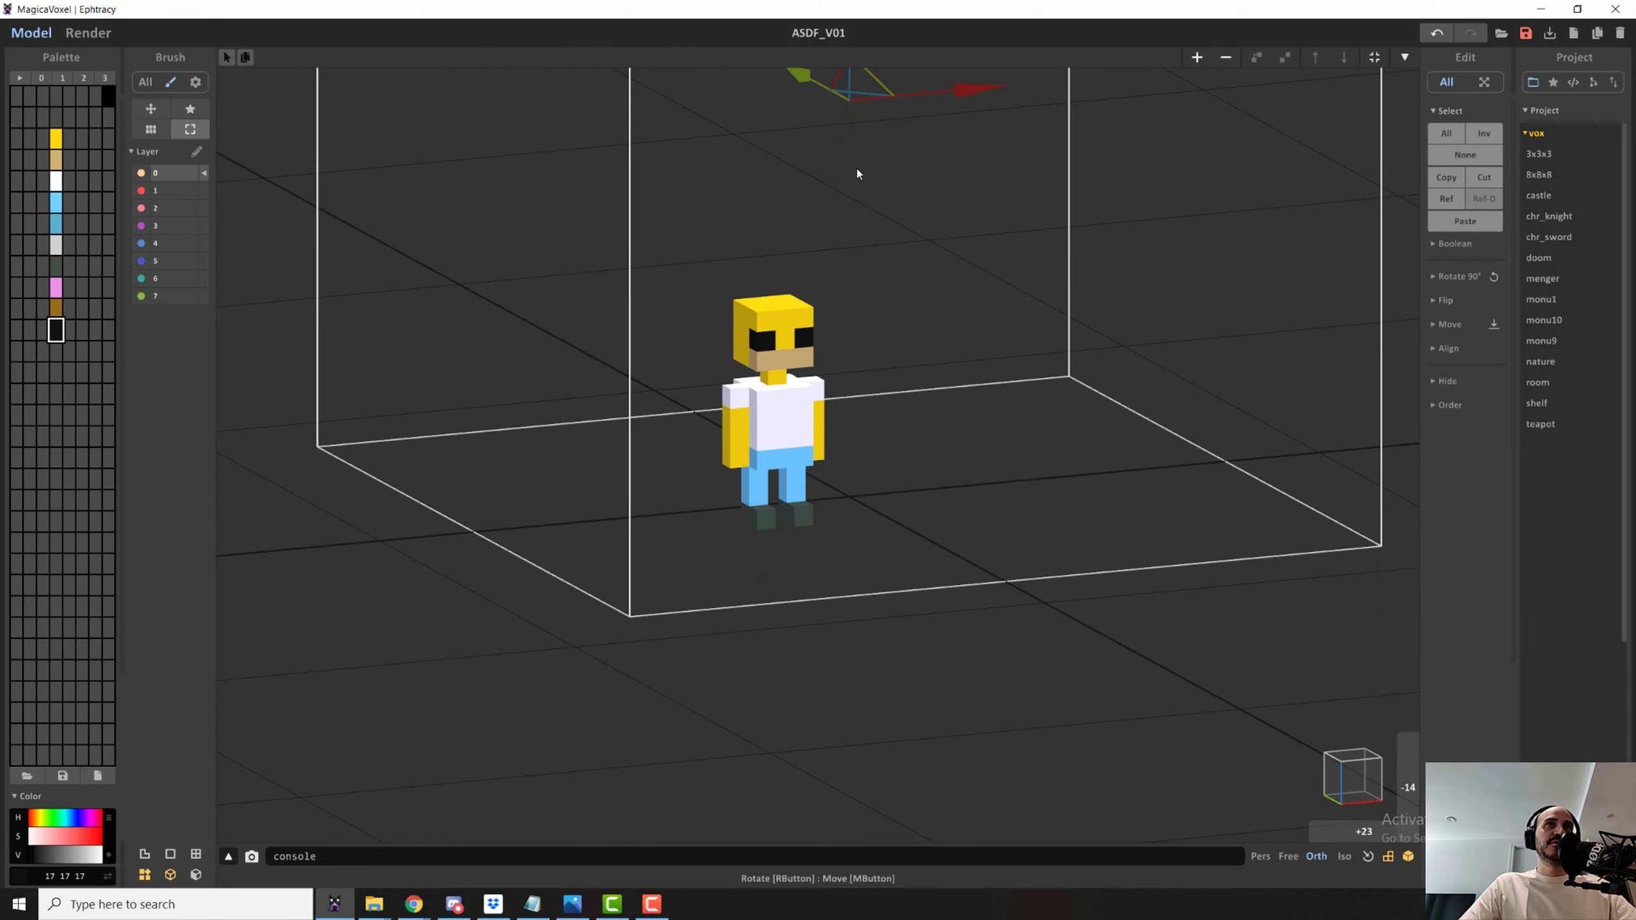
key("ctrl+z")
key("ctrl+z")
key("Tab")
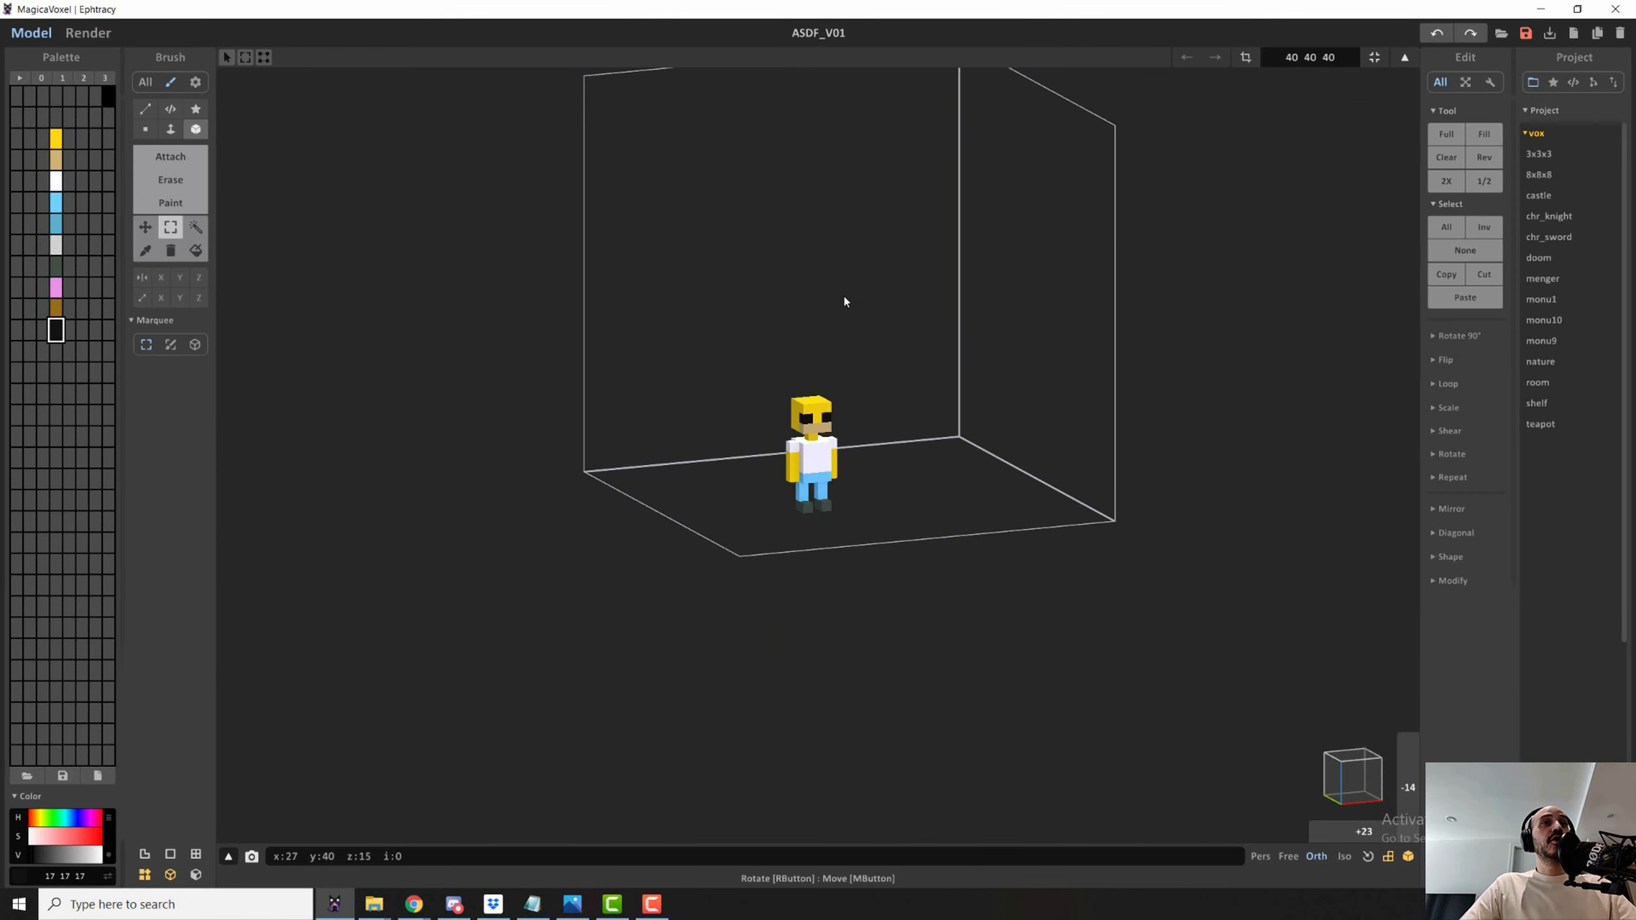
- Select all of the figure's voxels, try doubling only the selection, and undo the doubling
scroll(766, 394, "up", 8)
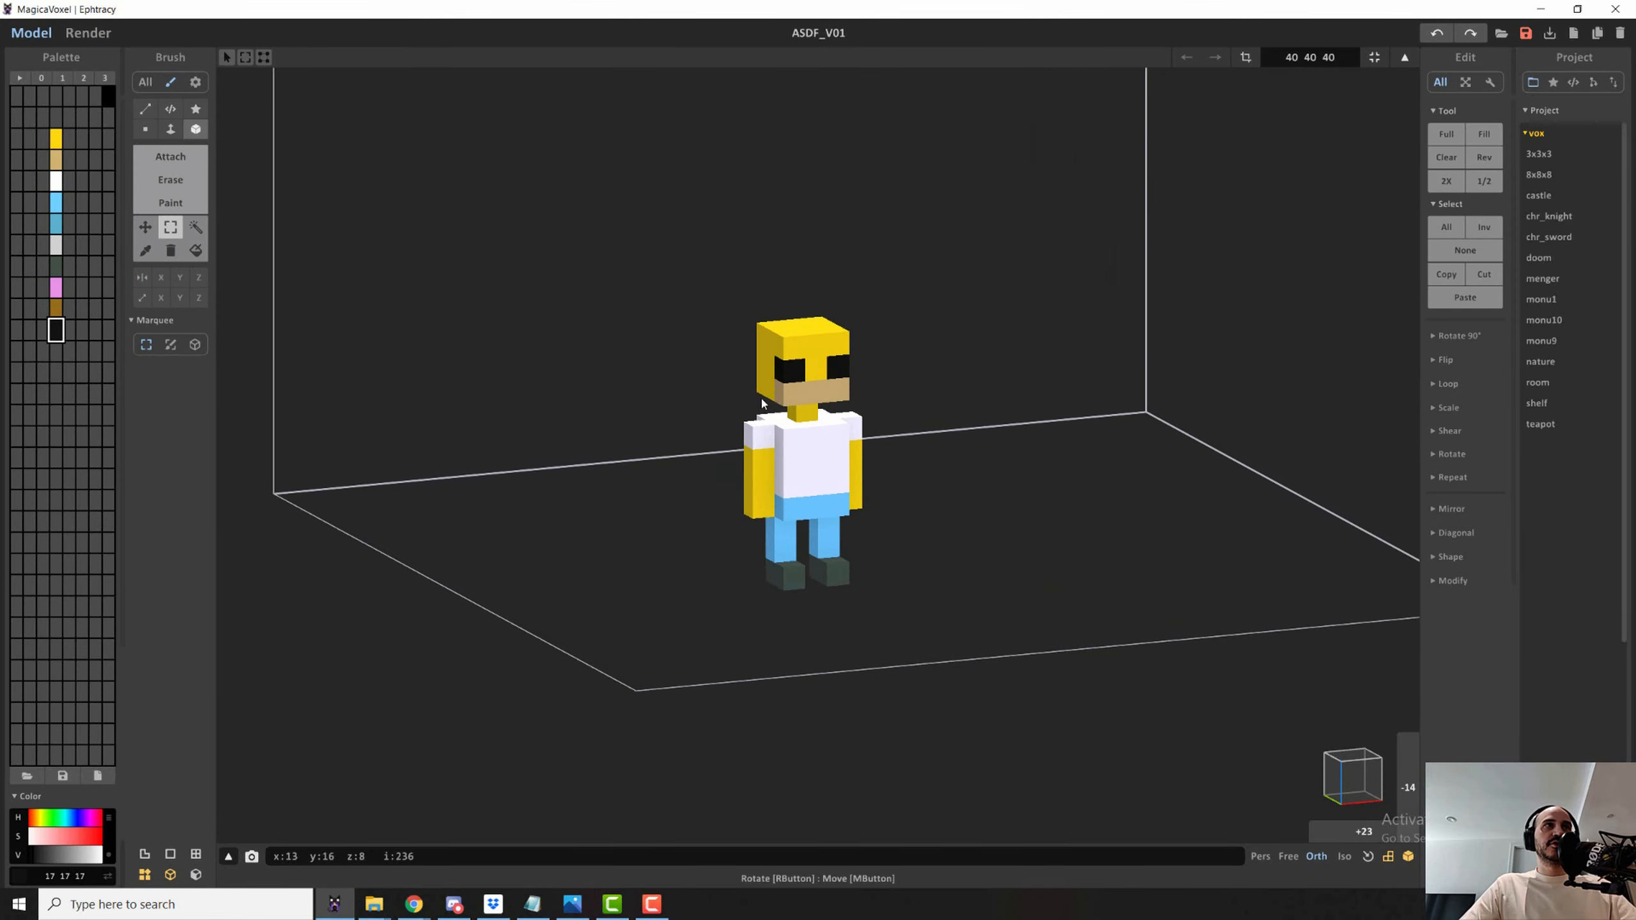
right_click_drag(765, 406, 796, 411)
left_click_drag(589, 150, 993, 731)
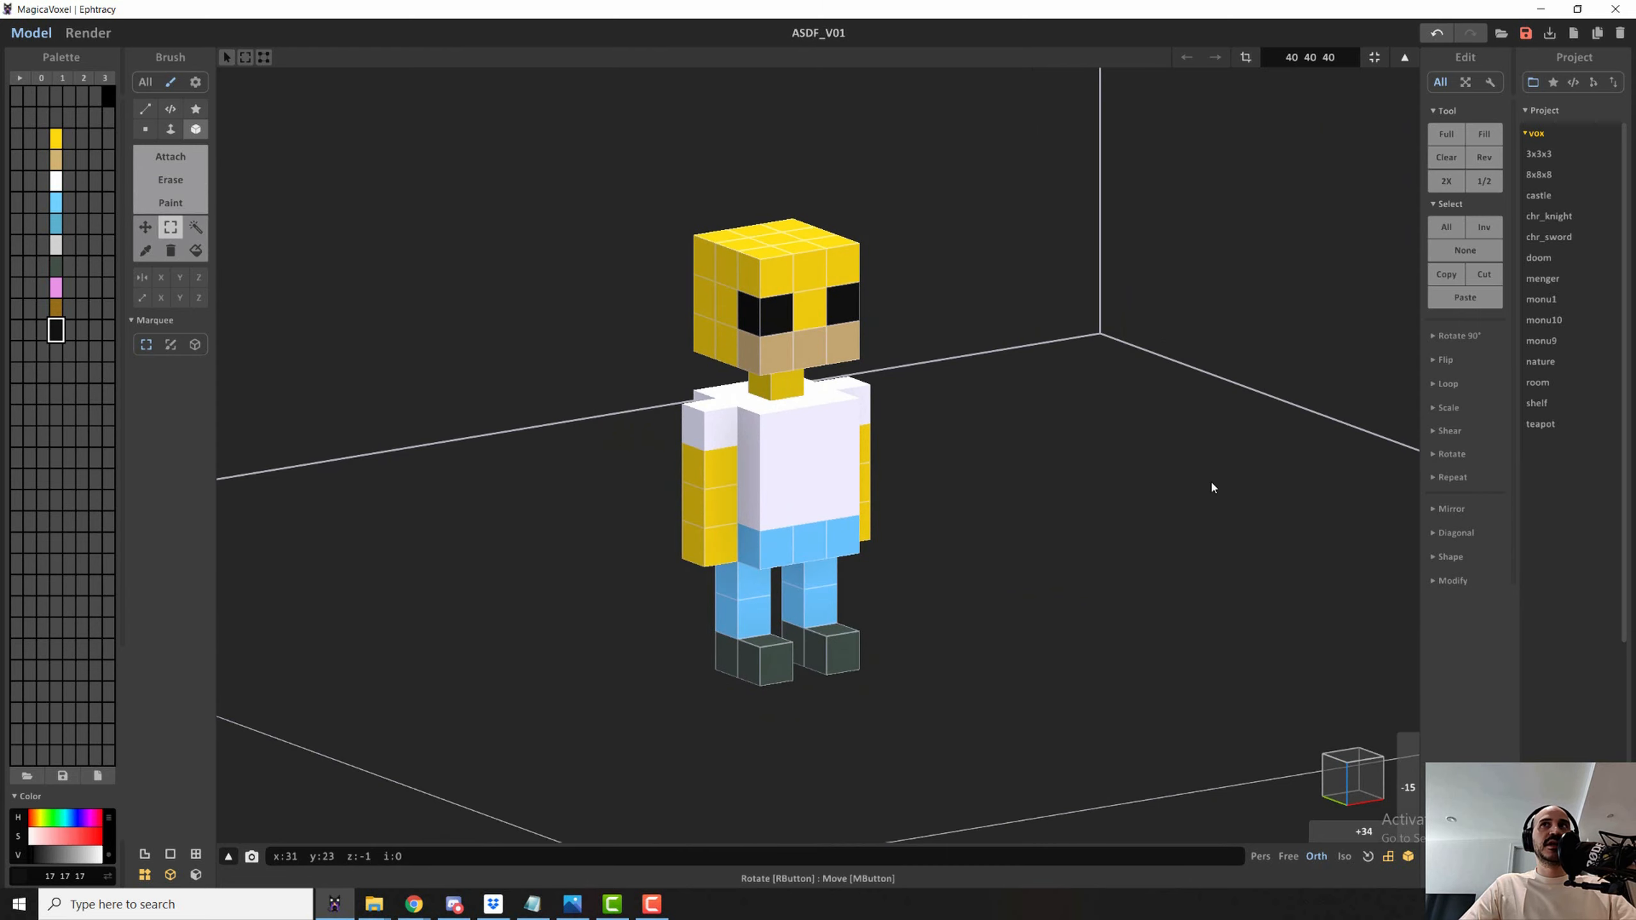
left_click(1435, 189)
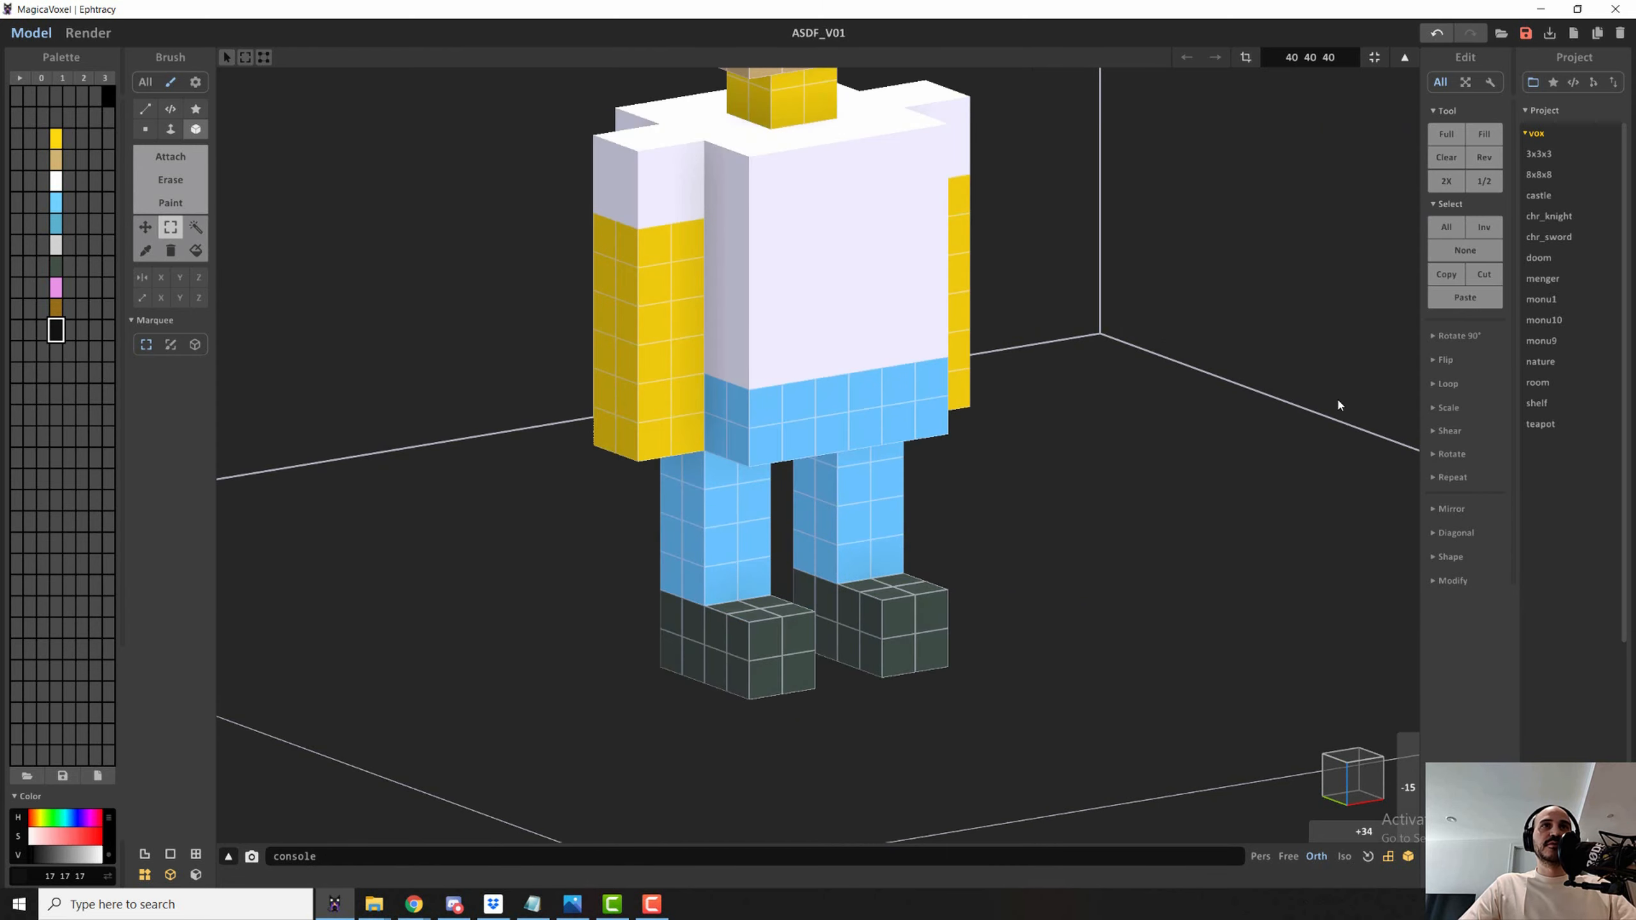
key("ctrl+z")
- Attach a flat white (255, 255, 255) rectangular slab on the floor beside the figure with the box brush
left_click(56, 181)
left_click(170, 156)
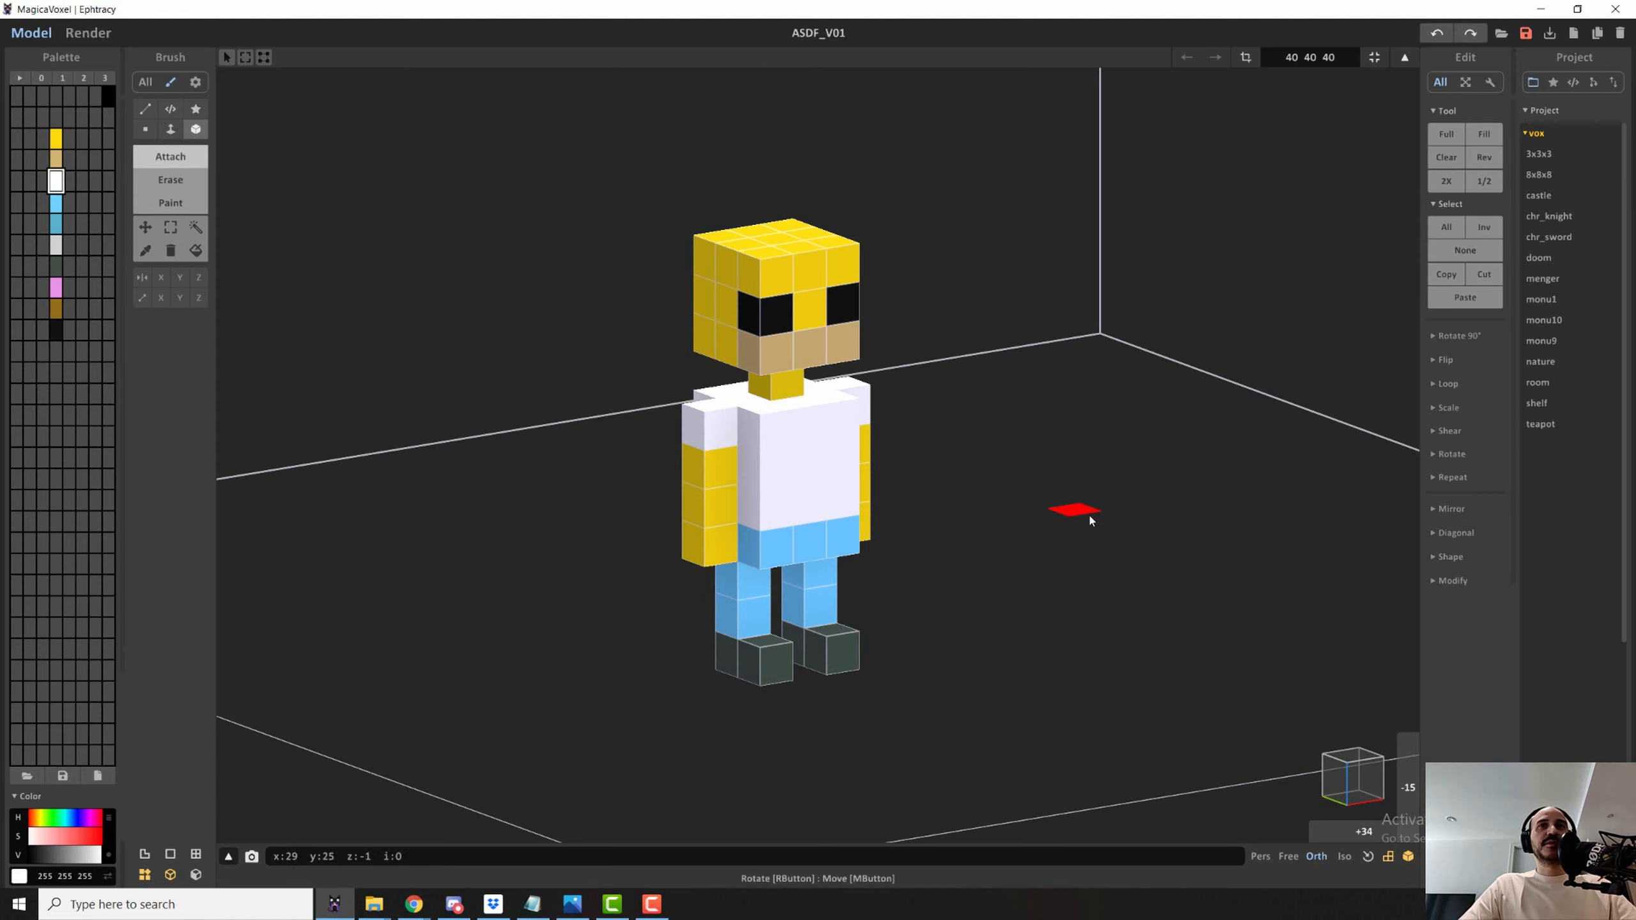
left_click_drag(1089, 513, 1116, 589)
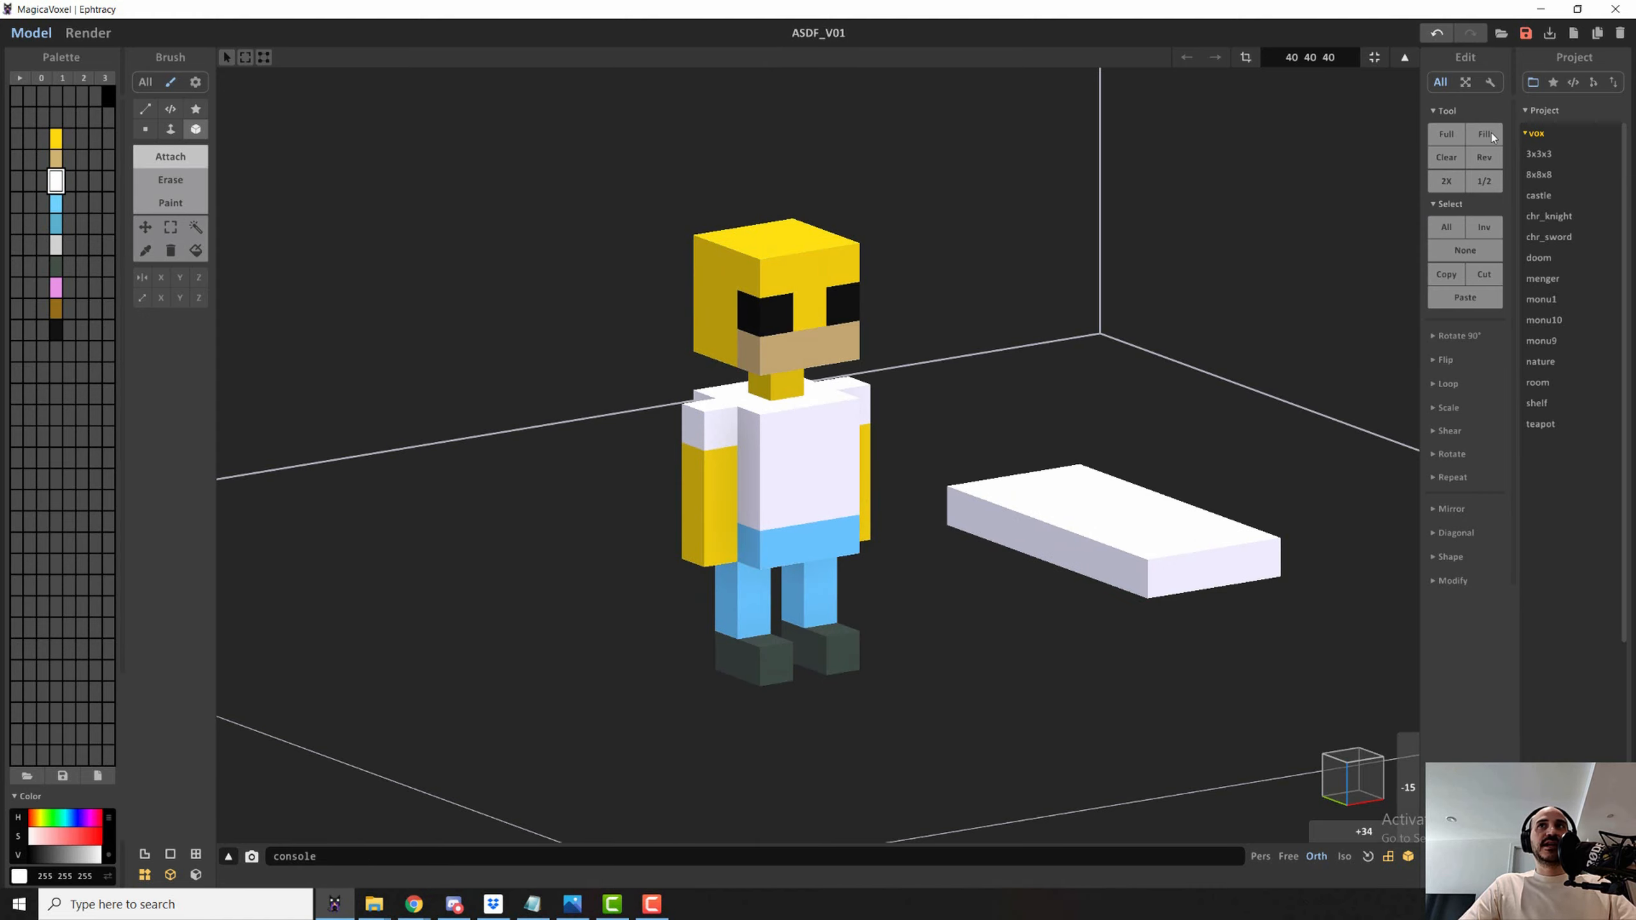
- Try doubling the figure and the white slab together with nothing selected, and undo the doubling
left_click(1446, 183)
scroll(966, 743, "down", 5)
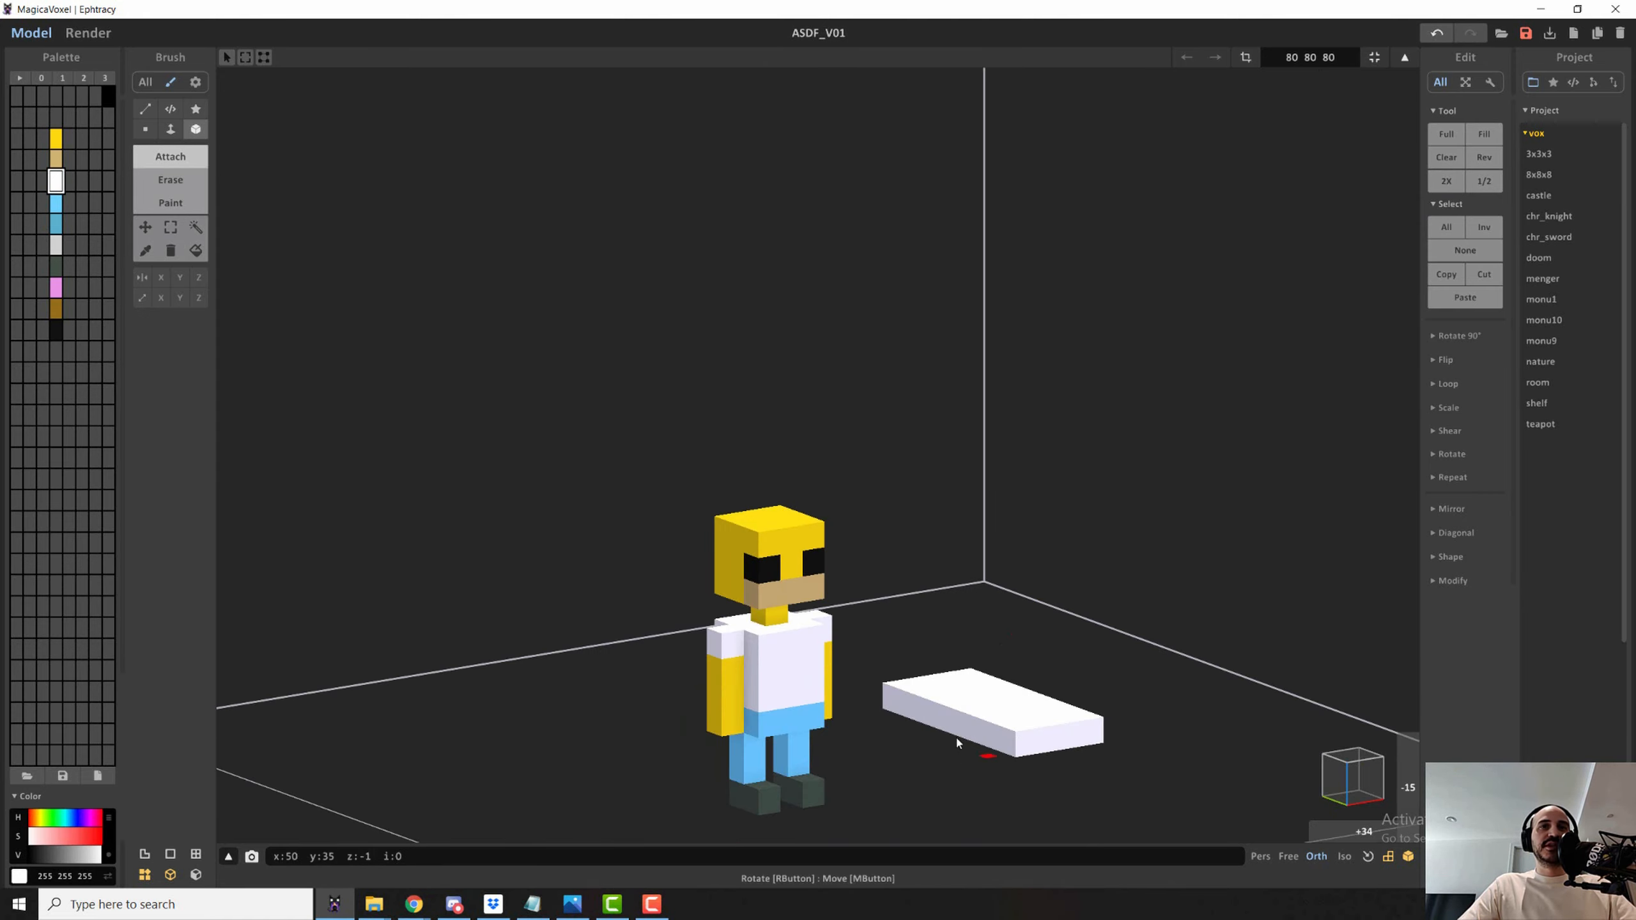
key("ctrl+z")
scroll(999, 733, "up", 7)
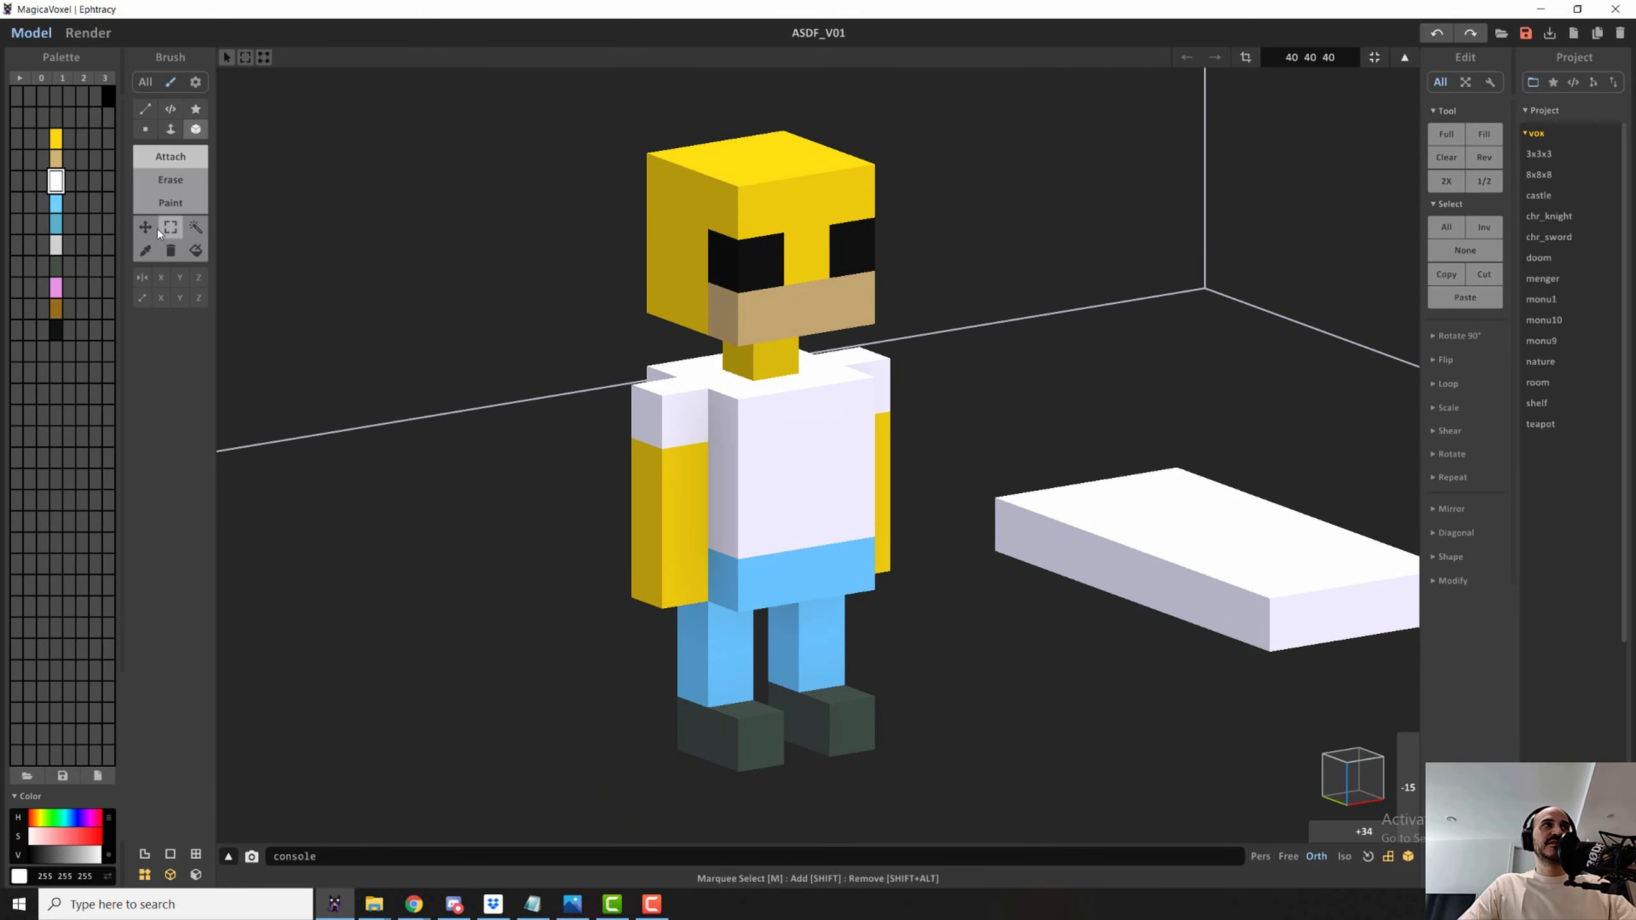
- Select only the figure's voxels, leaving out the white slab, and double the size of the selection
left_click(170, 228)
left_click_drag(442, 121, 926, 786)
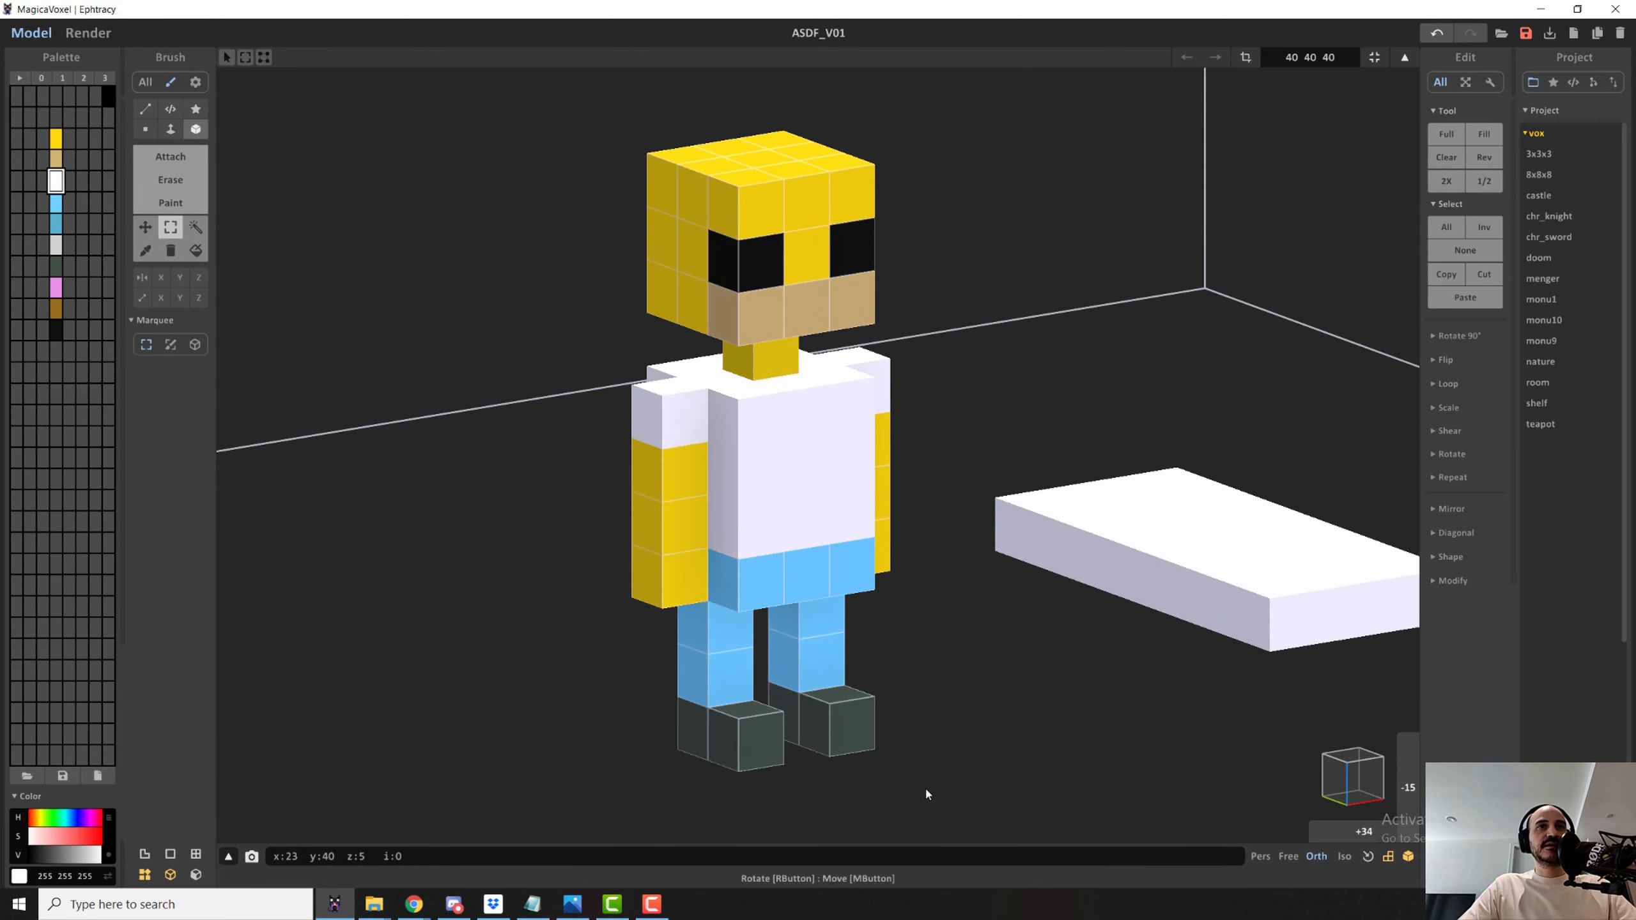
left_click(1454, 186)
scroll(702, 337, "down", 5)
scroll(981, 473, "up", 3)
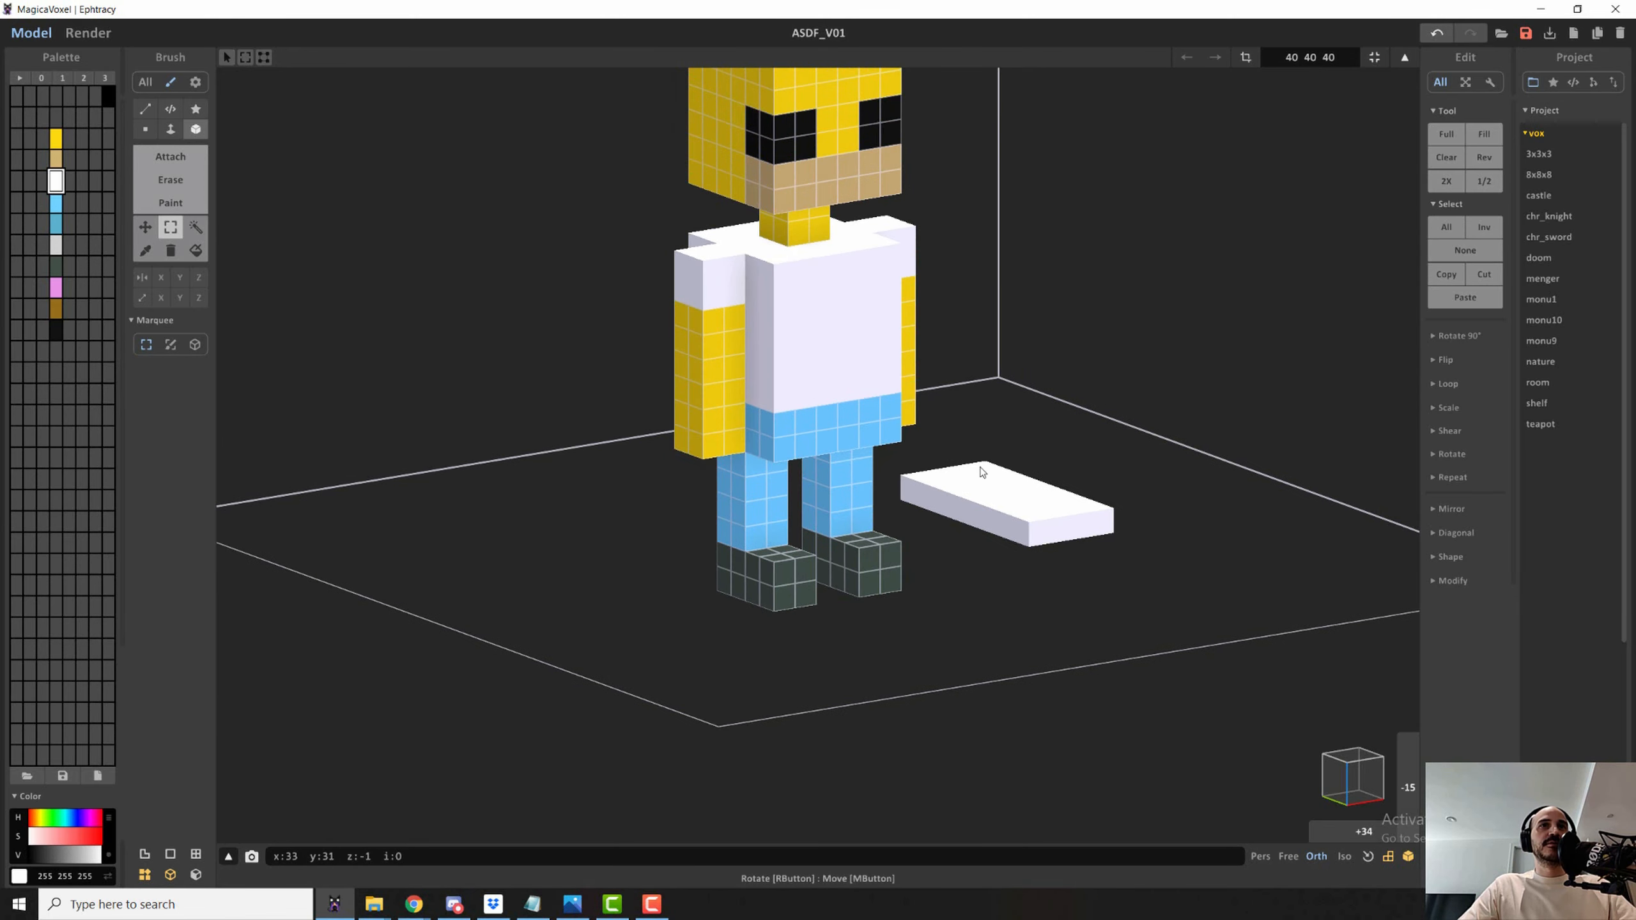
- Deselect the figure and erase the white slab from the floor with the face brush
left_click(601, 467)
left_click(170, 130)
left_click(170, 180)
left_click(994, 497)
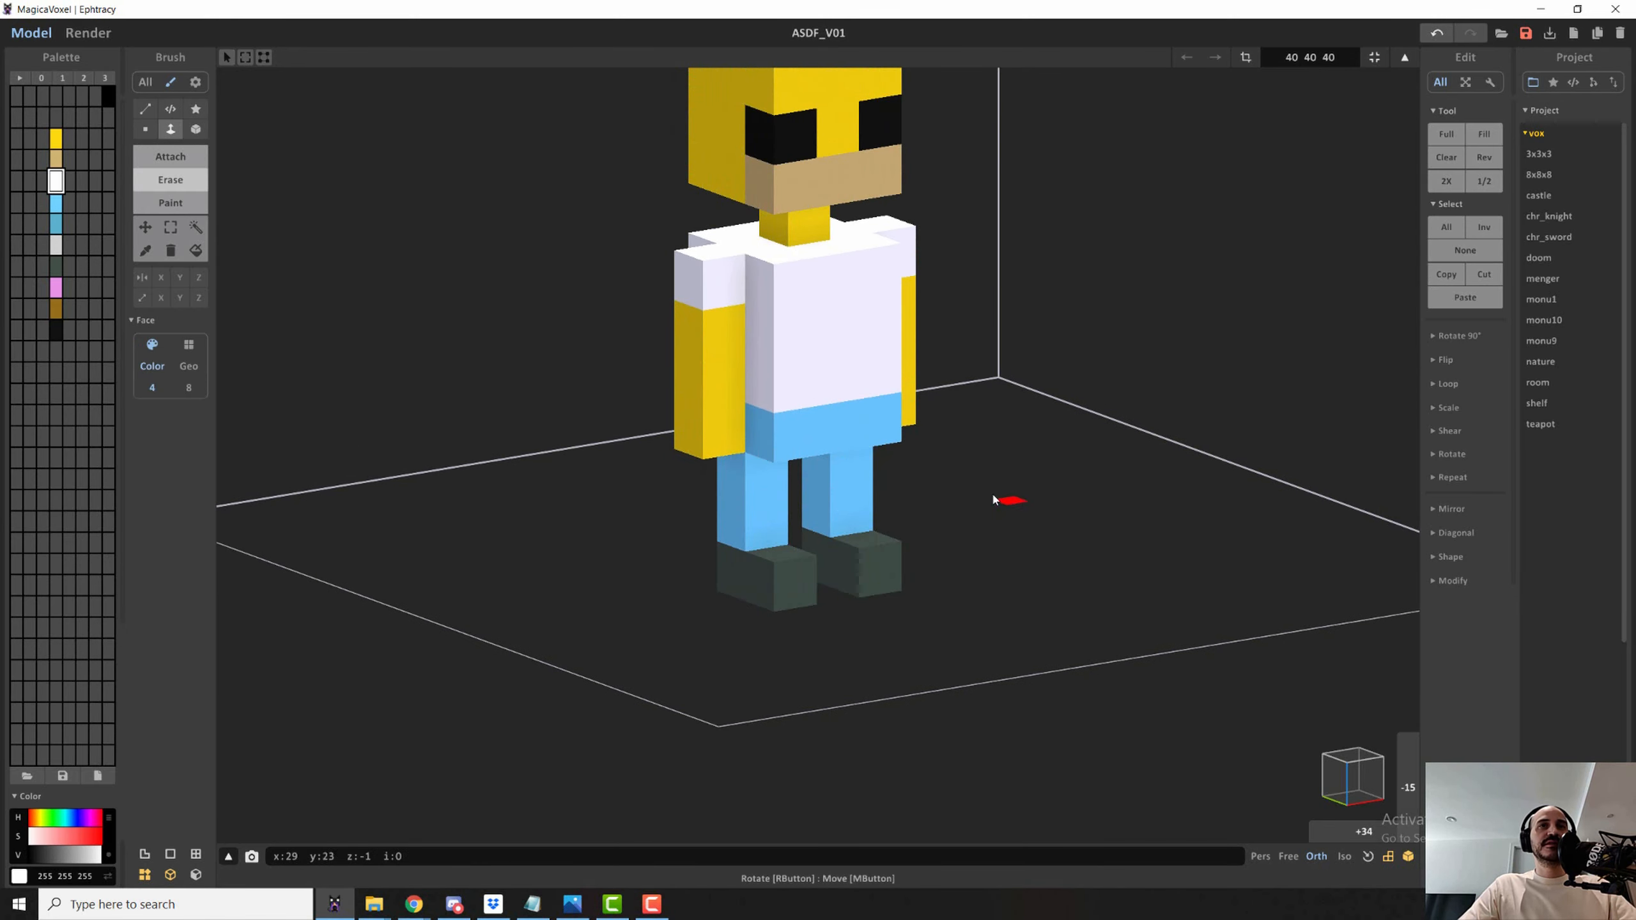
- Select the whole figure to examine the voxel grid of its head and body, and clear the selection
middle_click_drag(888, 450, 928, 598)
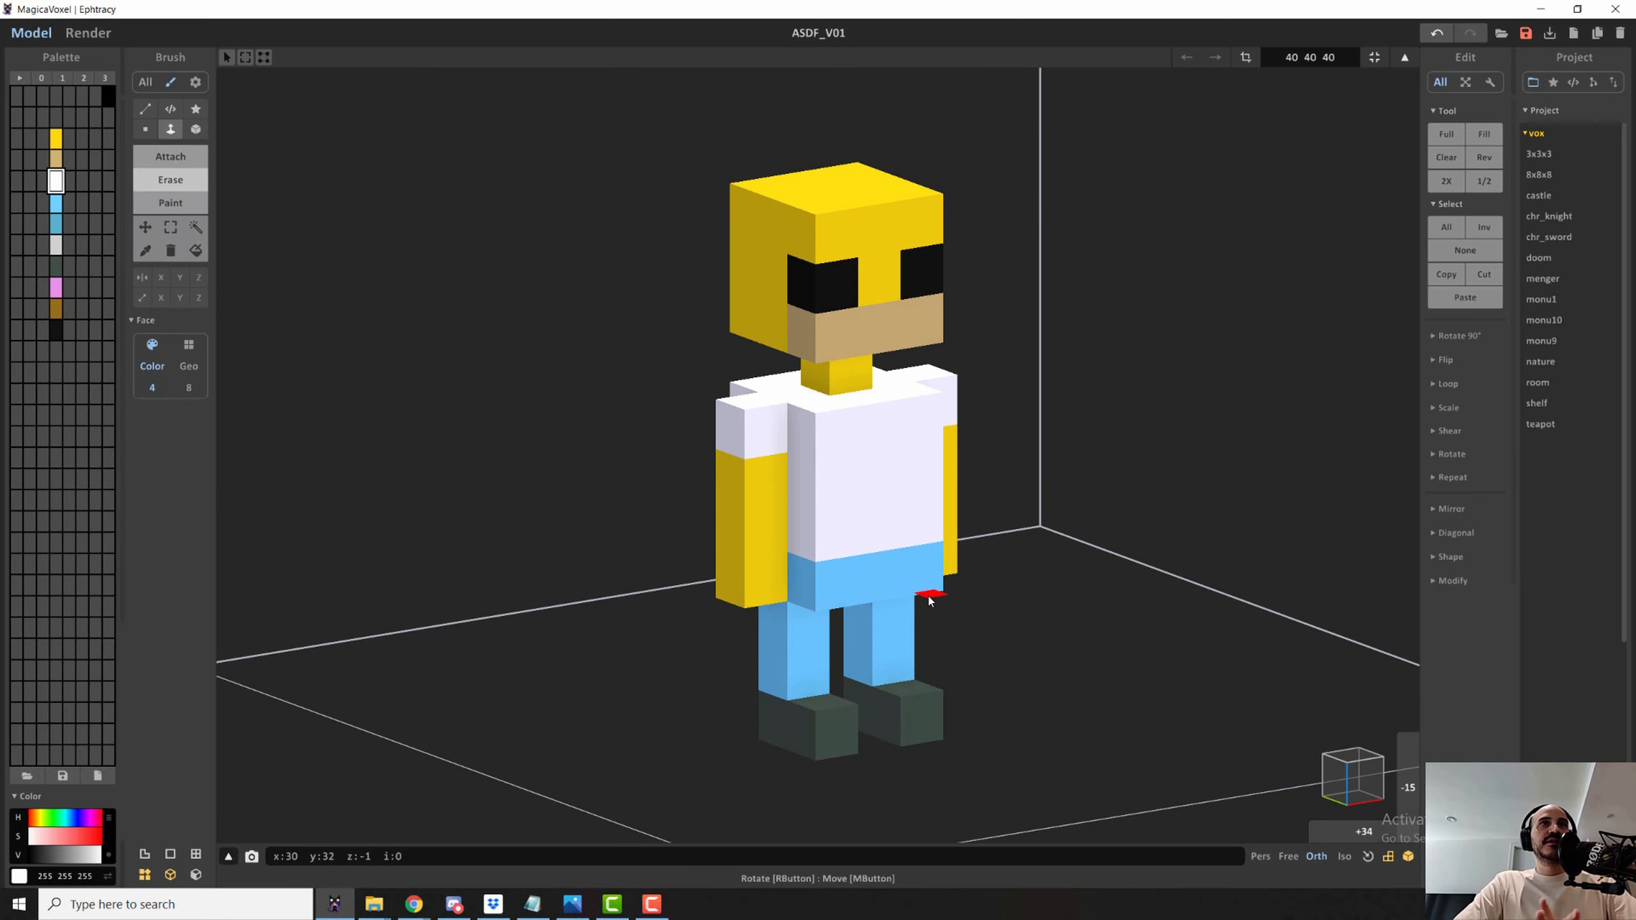
left_click(171, 228)
left_click_drag(594, 114, 1210, 769)
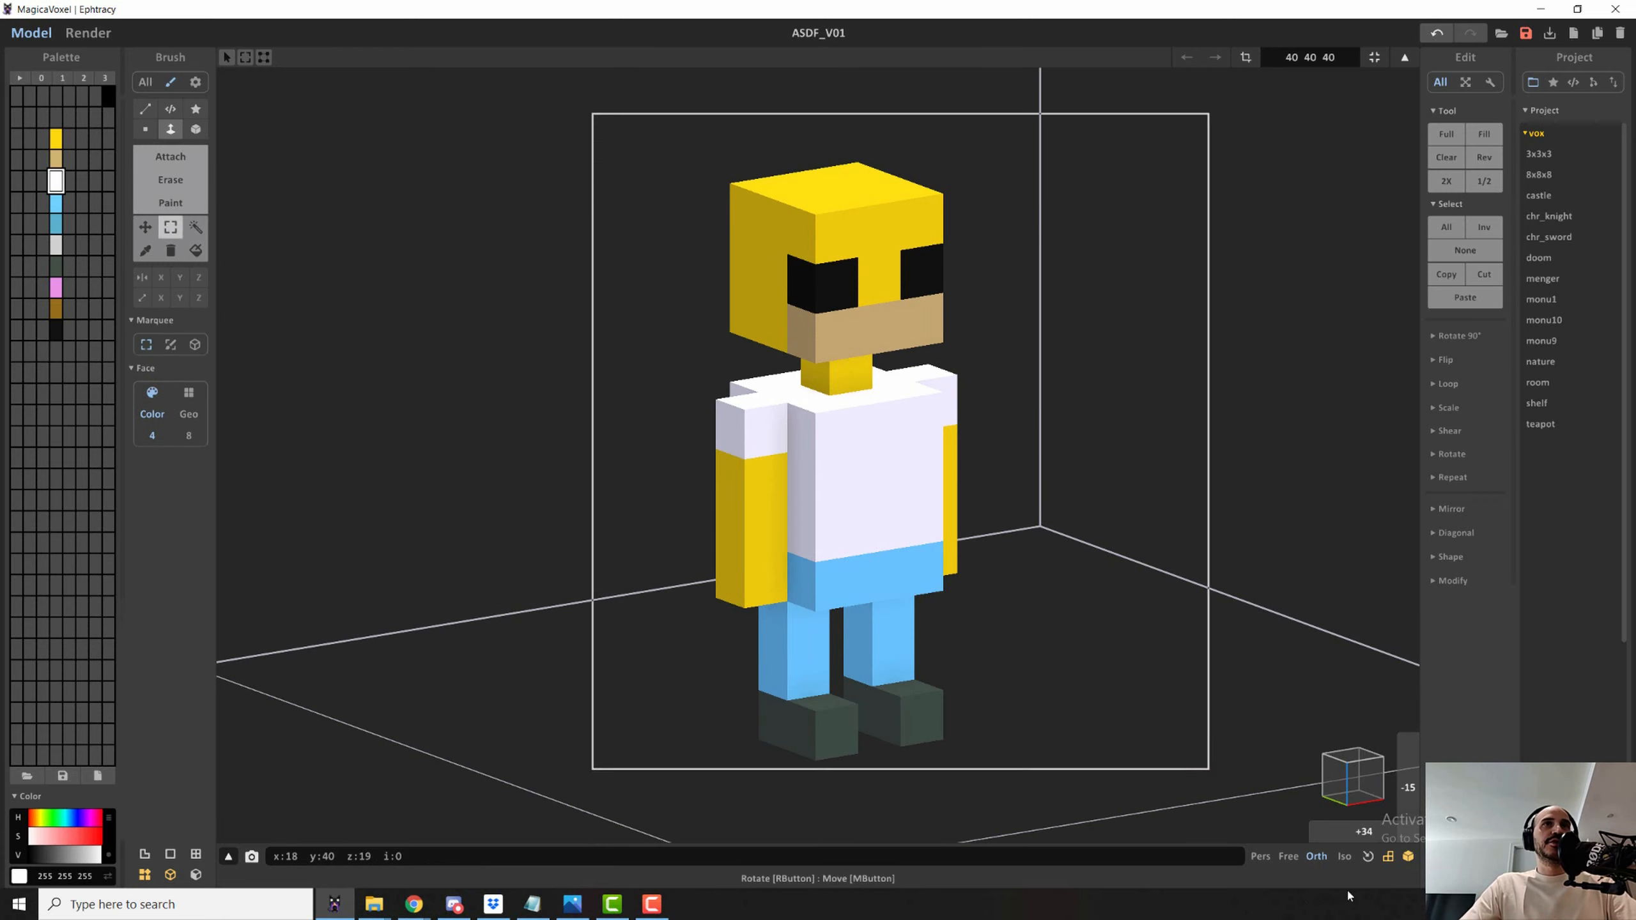
scroll(797, 122, "up", 5)
middle_click_drag(806, 146, 809, 298)
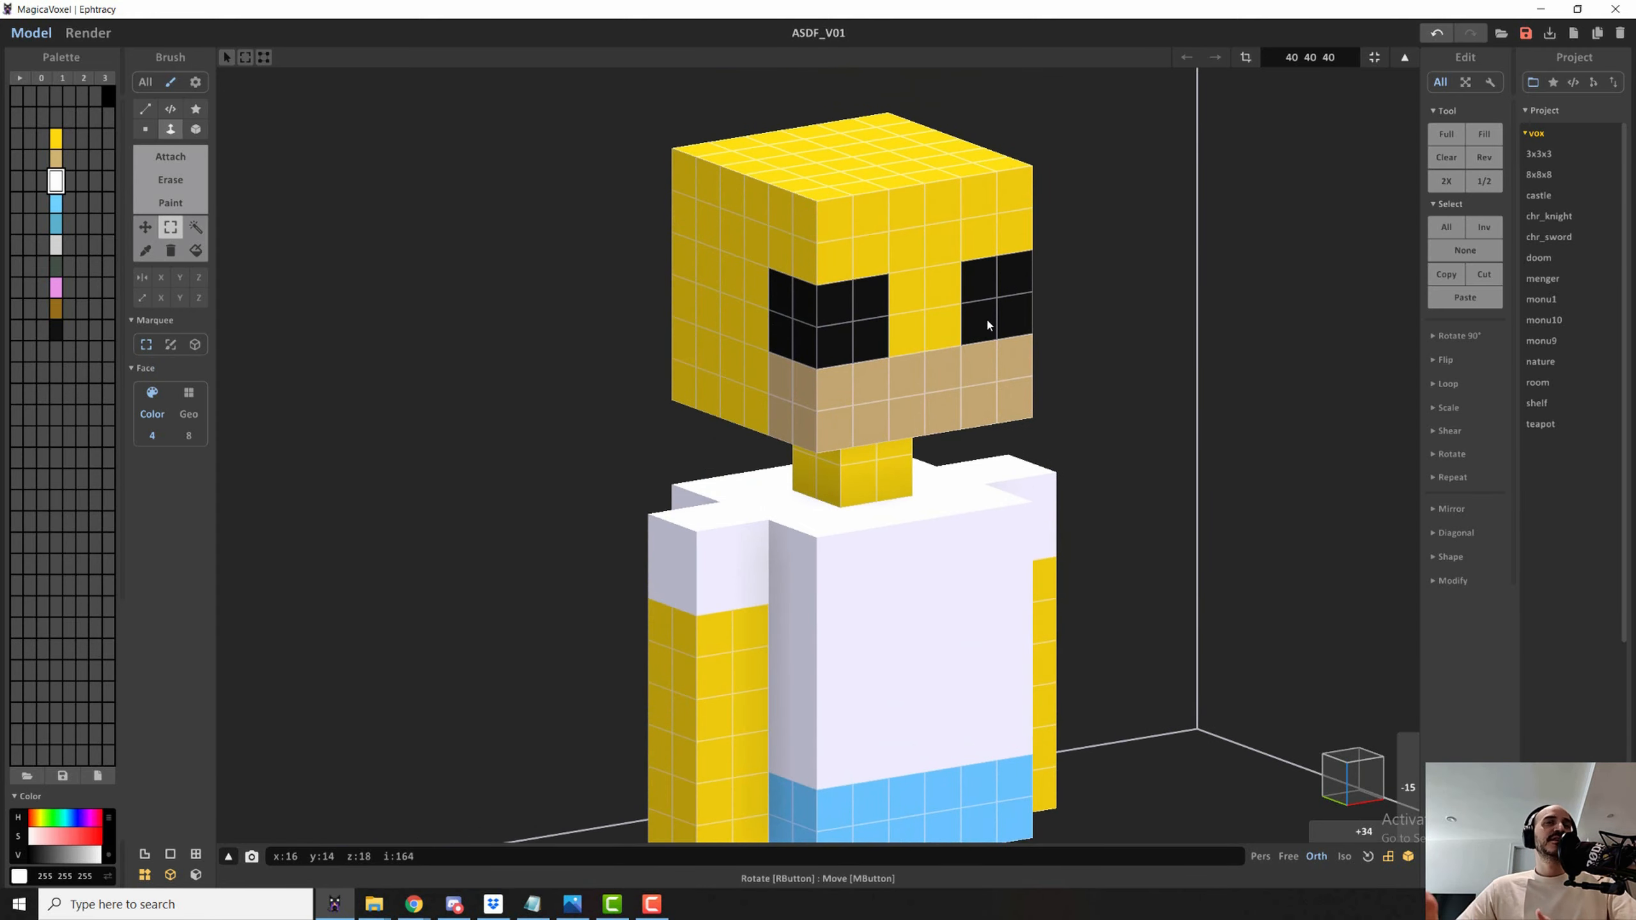
scroll(974, 373, "down", 5)
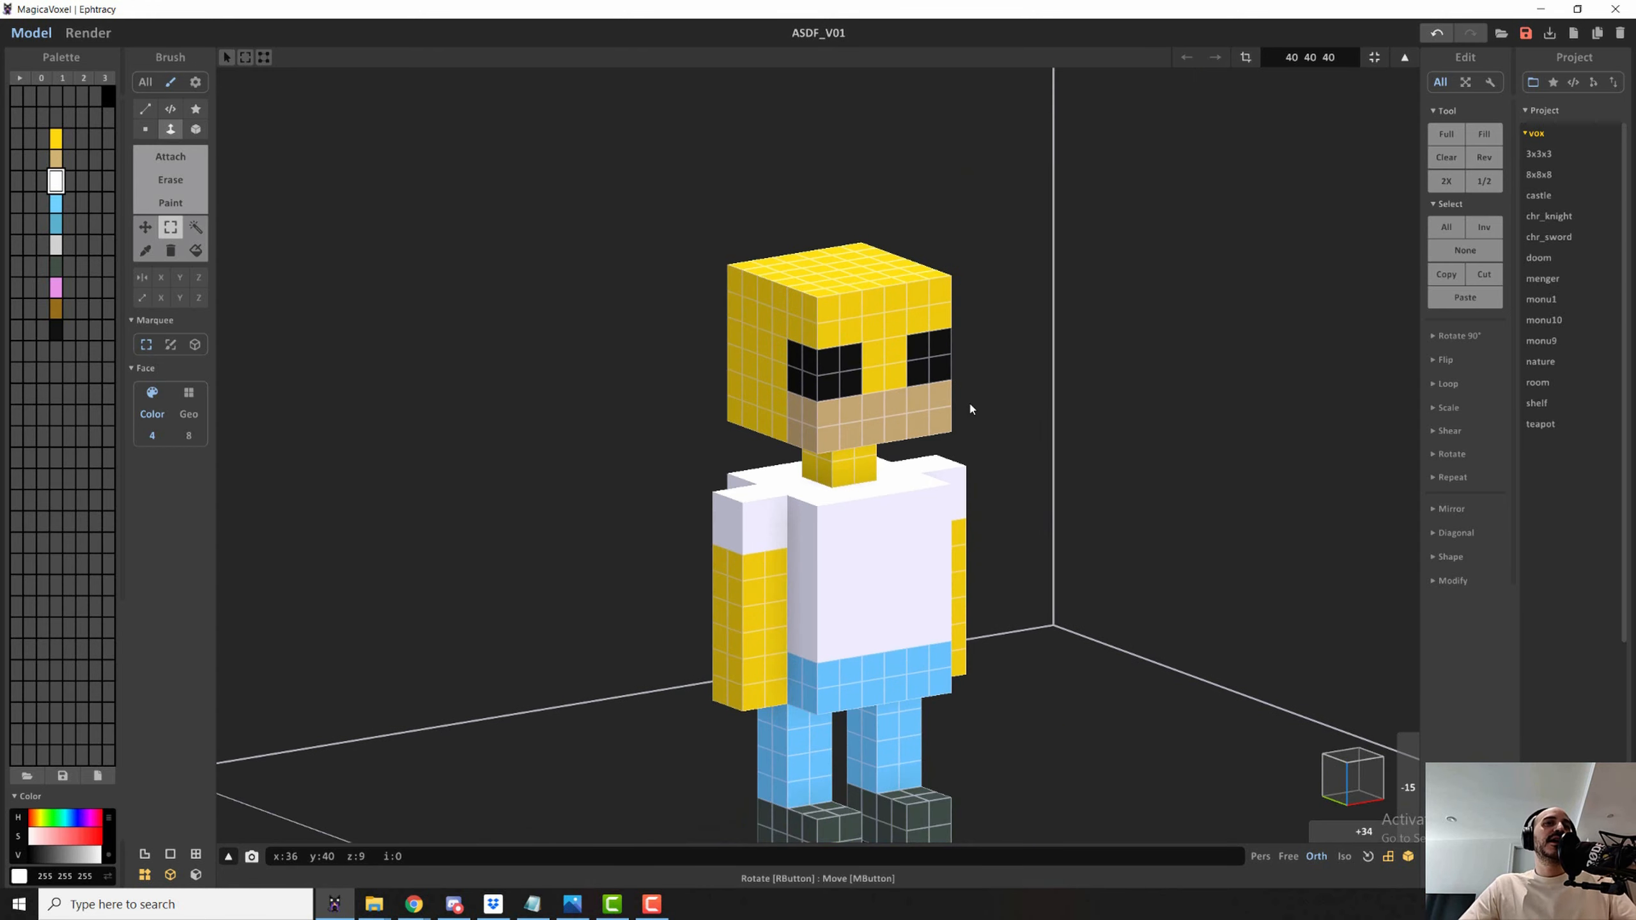
scroll(972, 406, "down", 1)
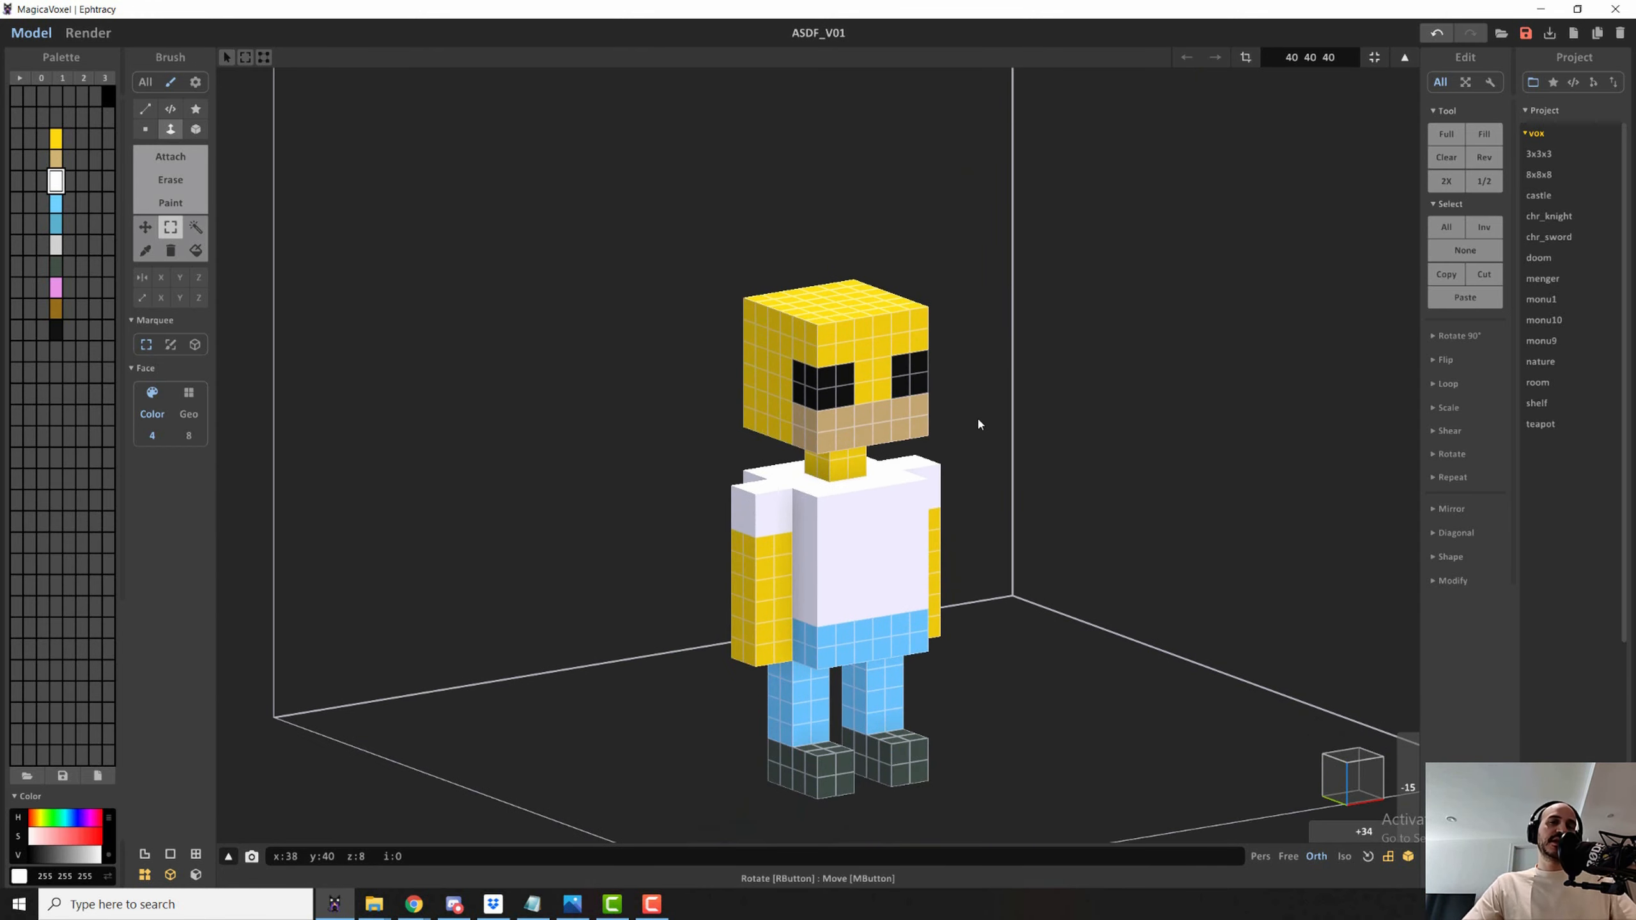
left_click(768, 425)
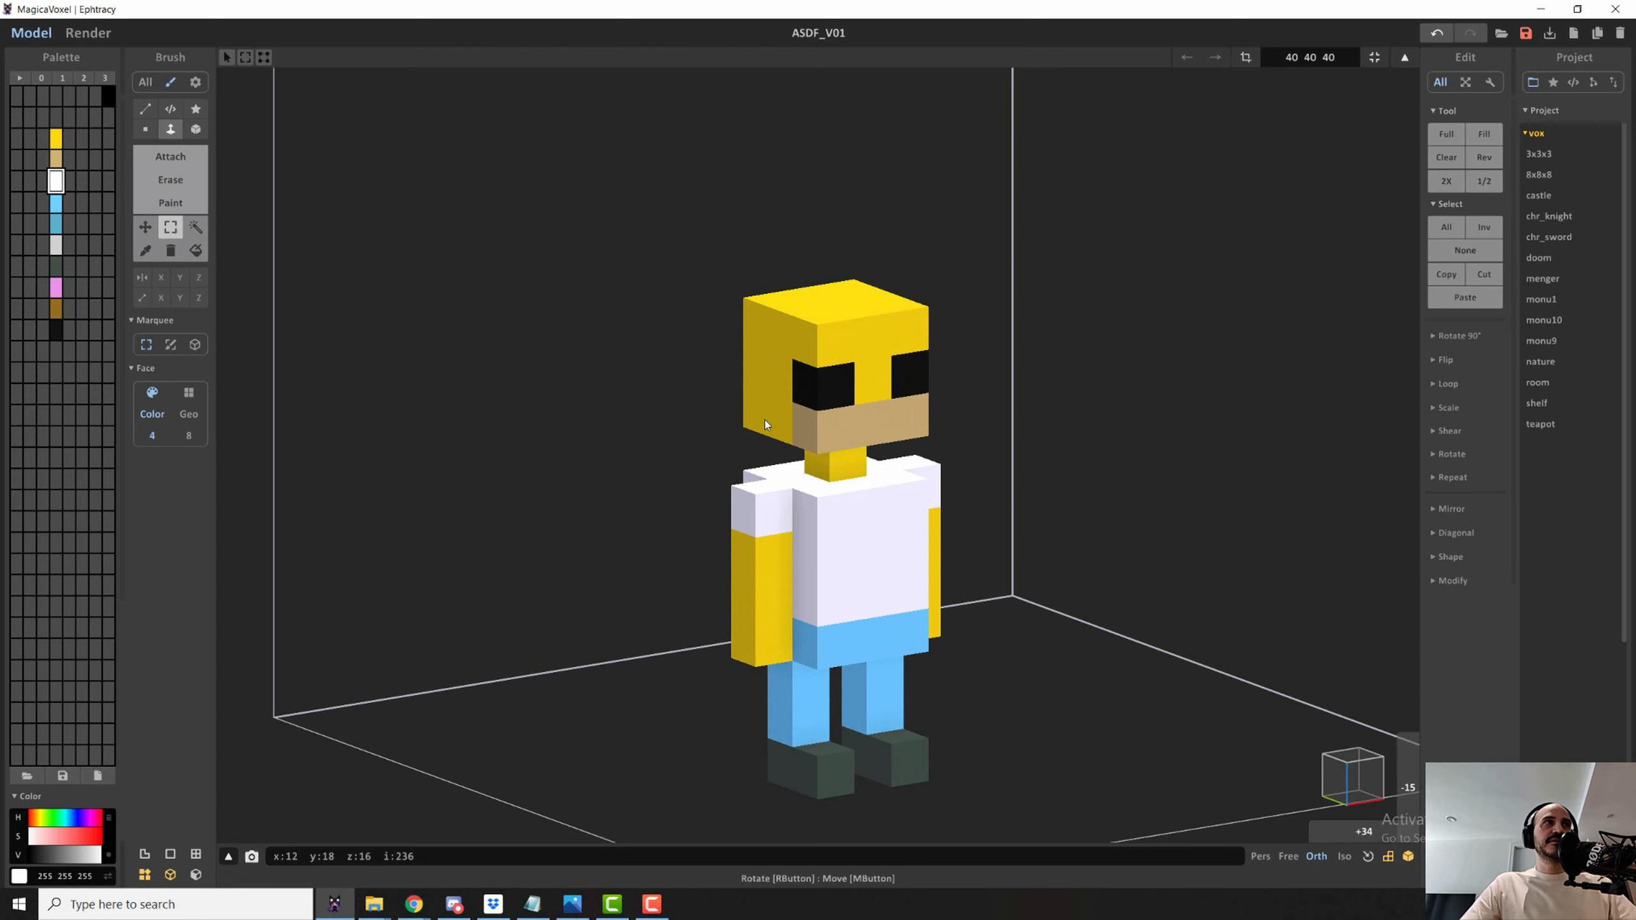
- Erase the single voxel at each of the two upper front corners of the head with the box brush
left_click(176, 180)
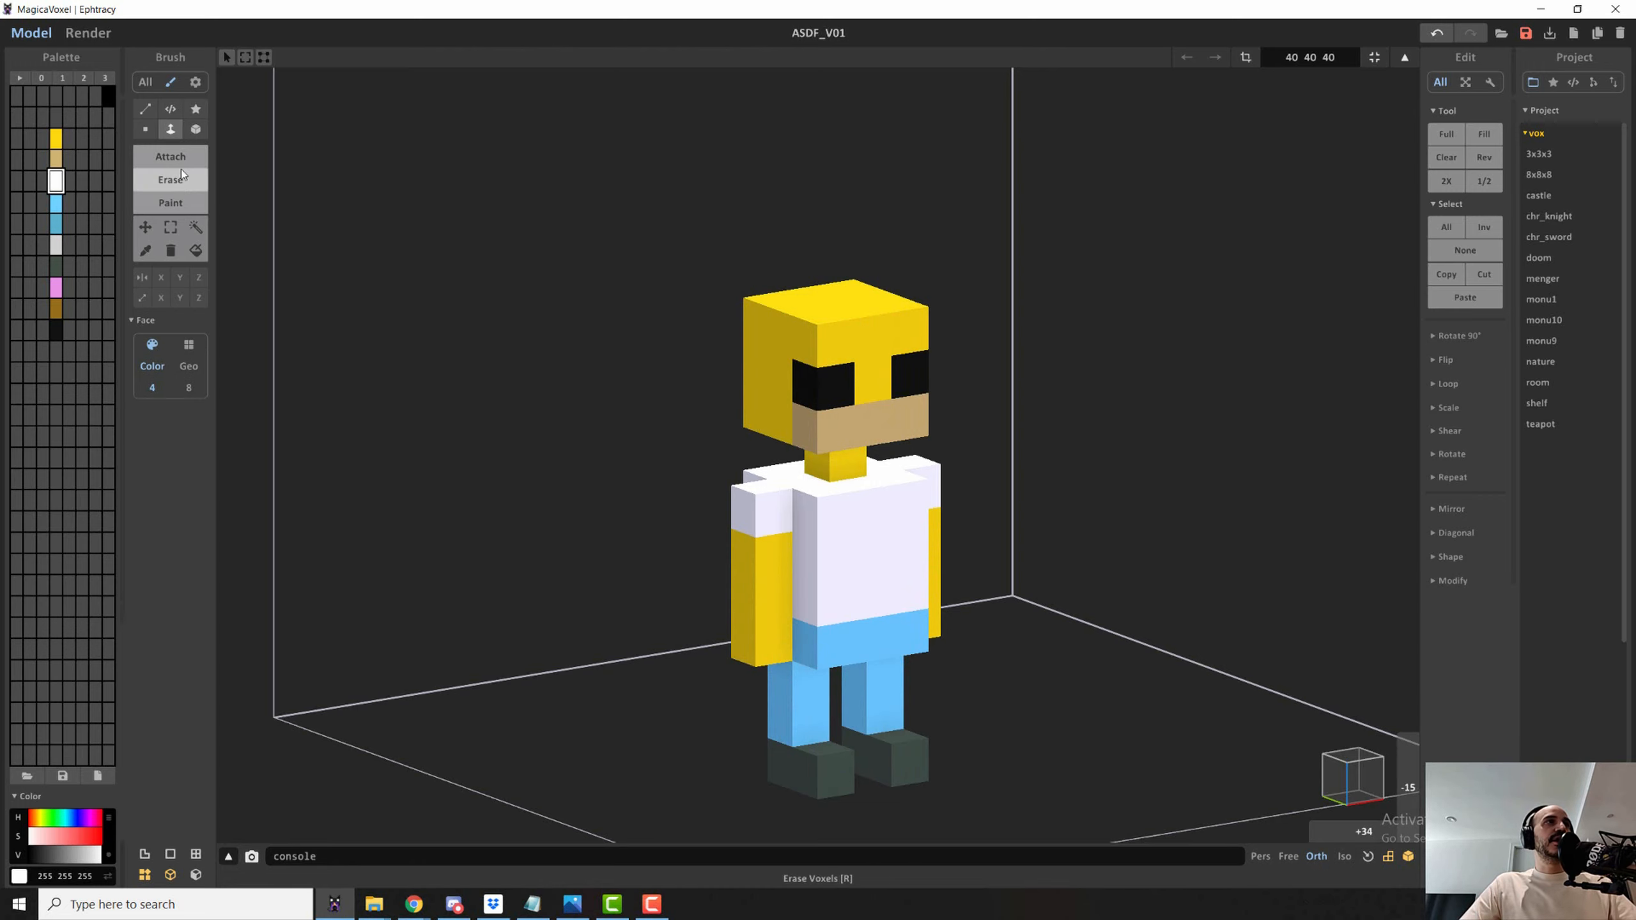
left_click(196, 130)
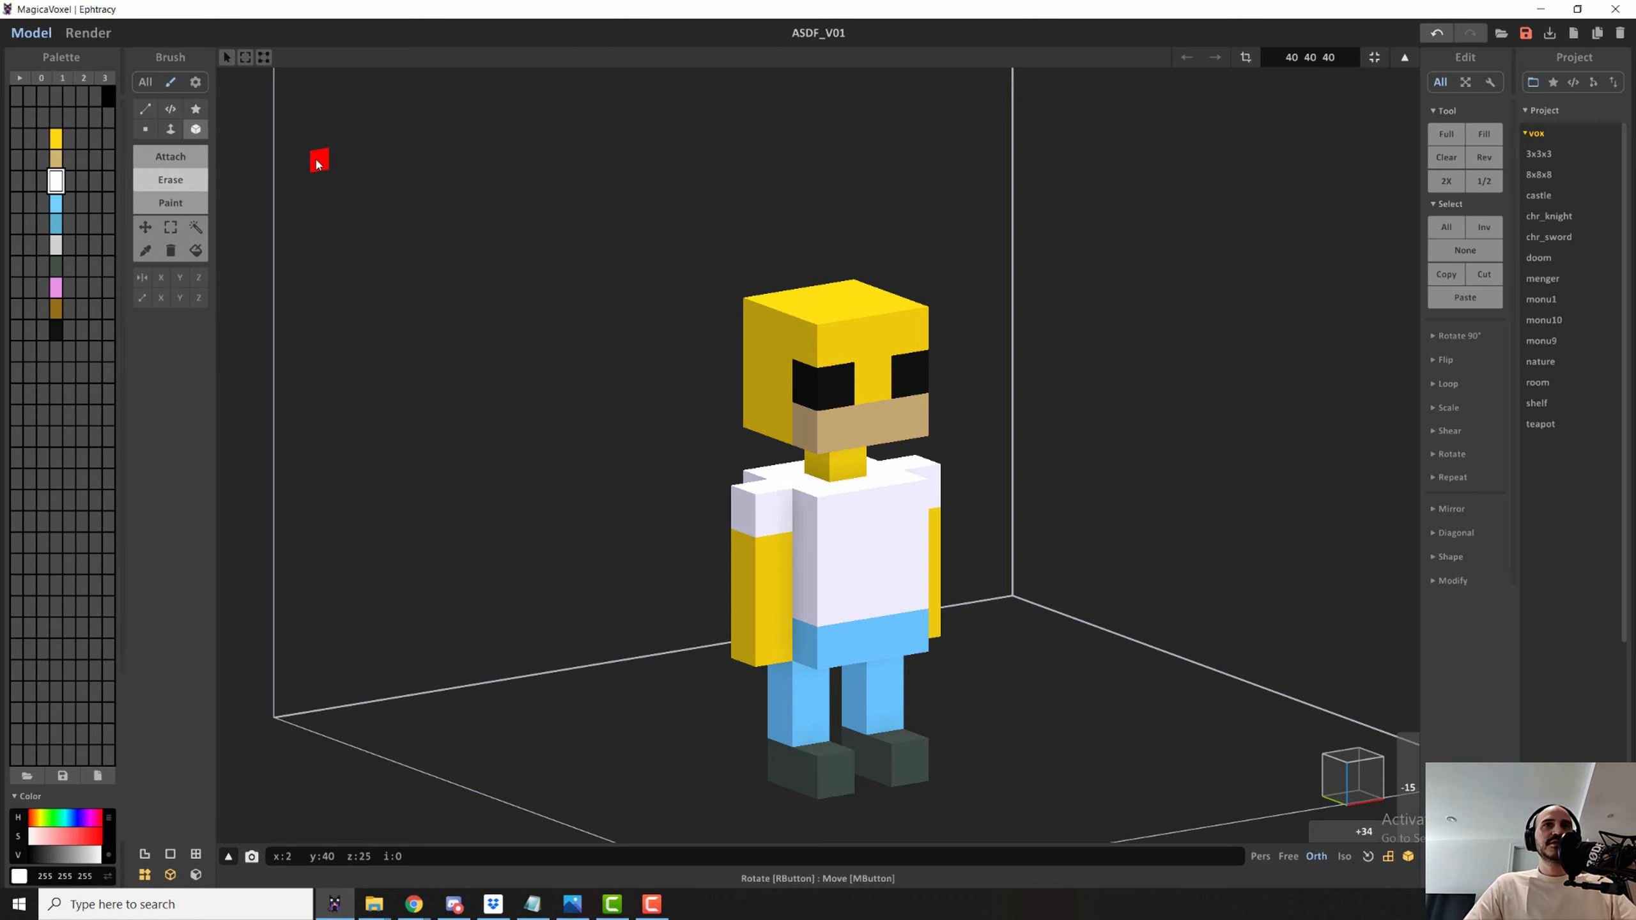
scroll(766, 419, "up", 2)
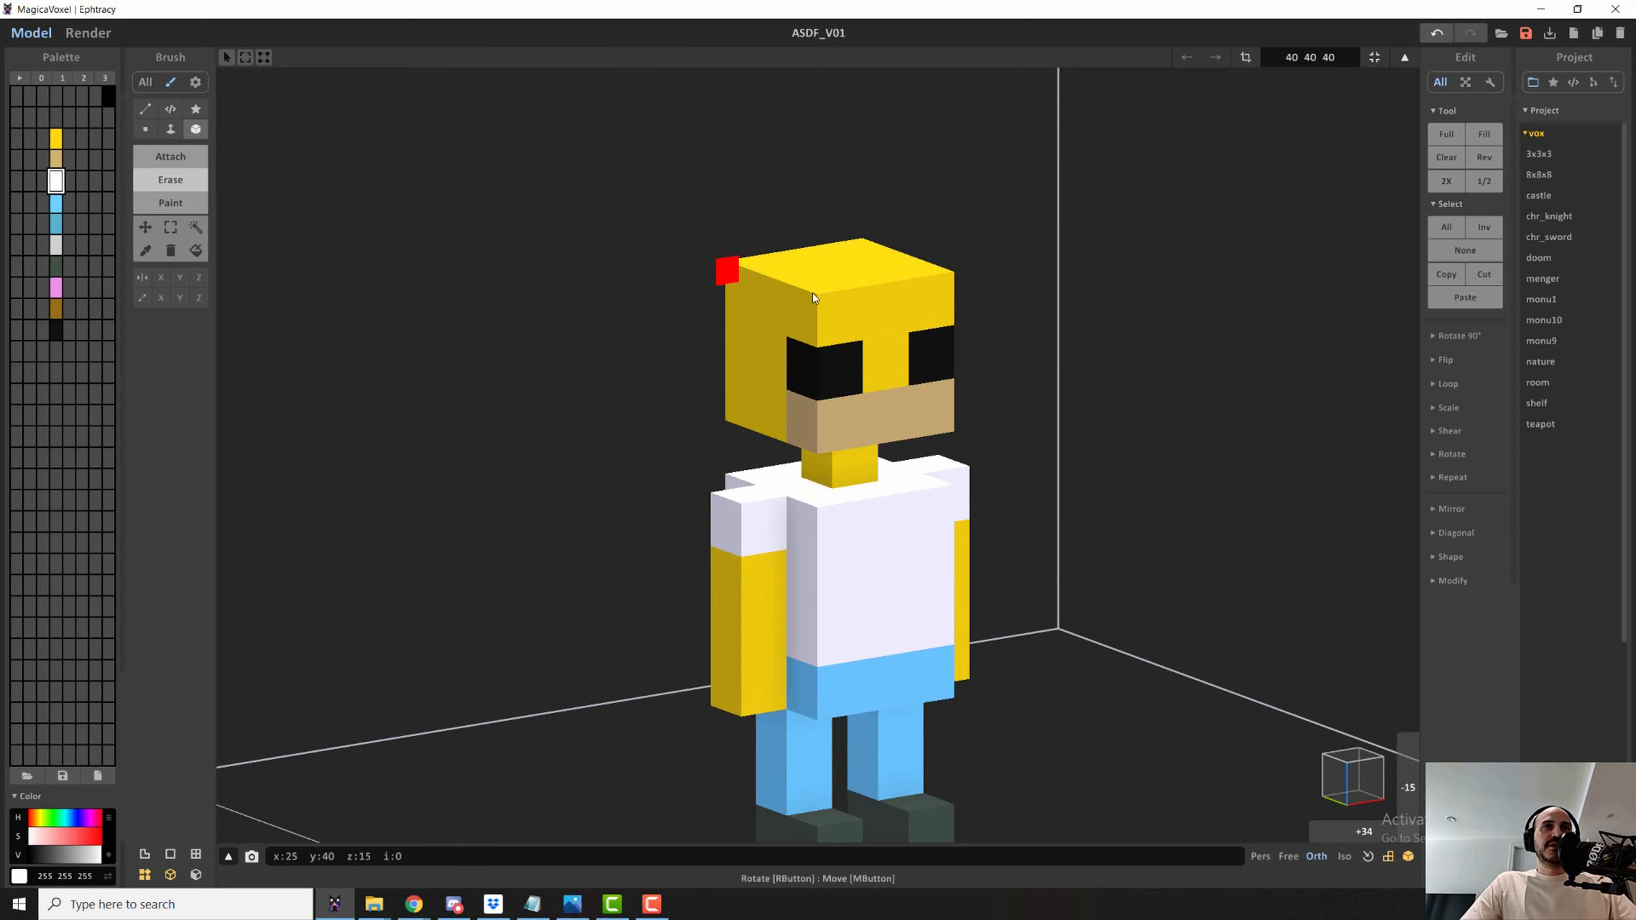
left_click_drag(826, 294, 827, 300)
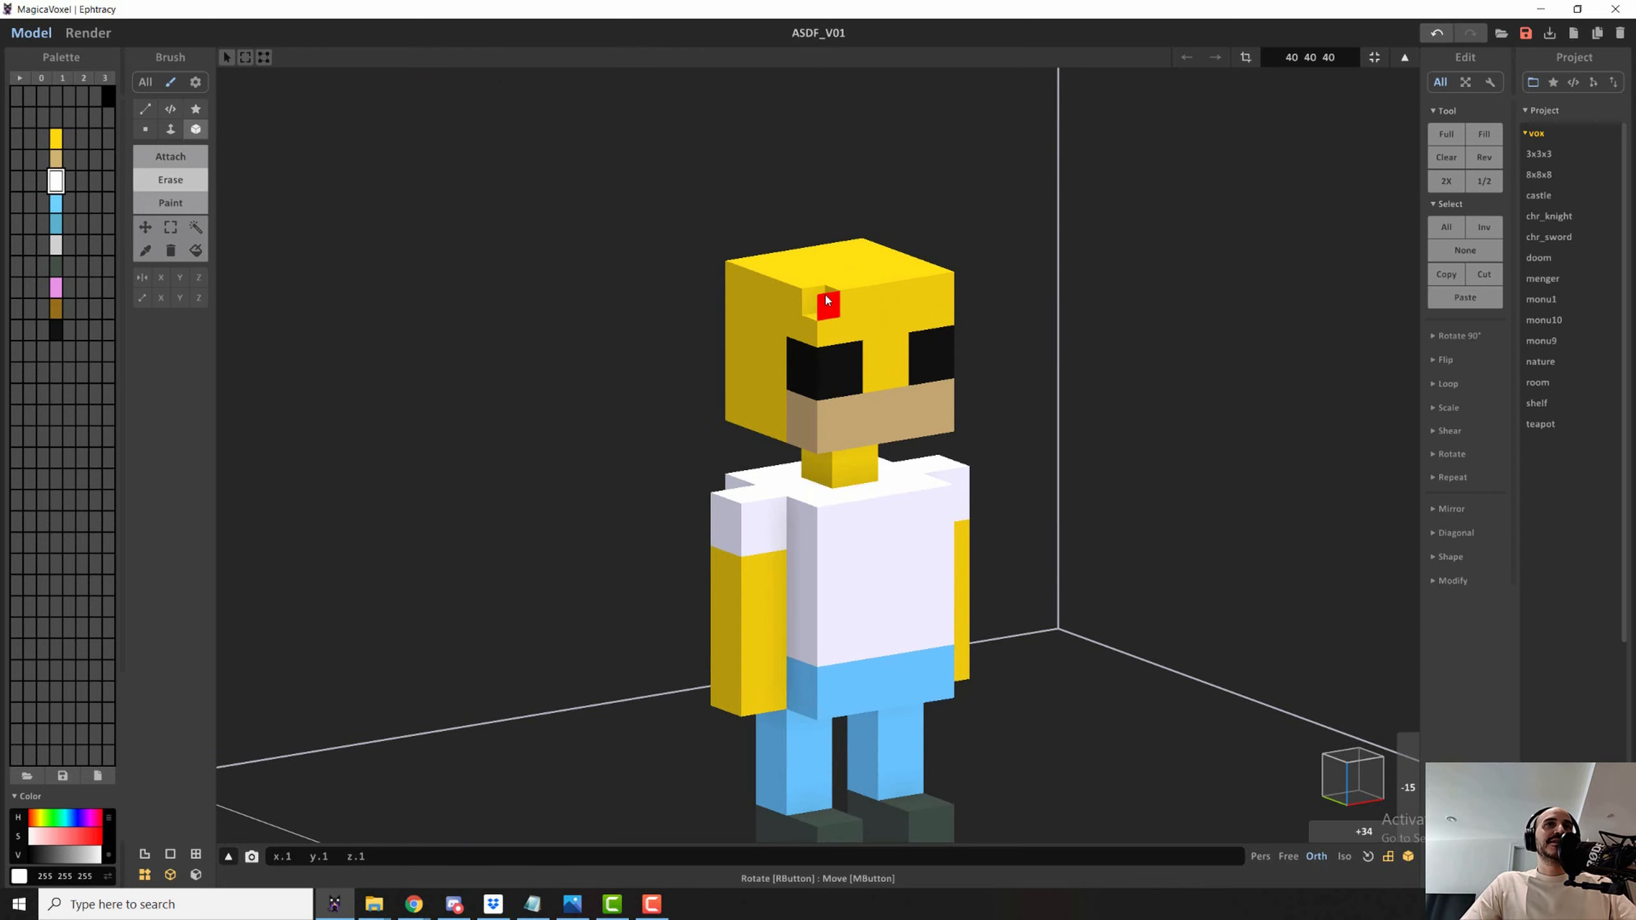
left_click(943, 281)
right_click_drag(942, 281, 645, 303)
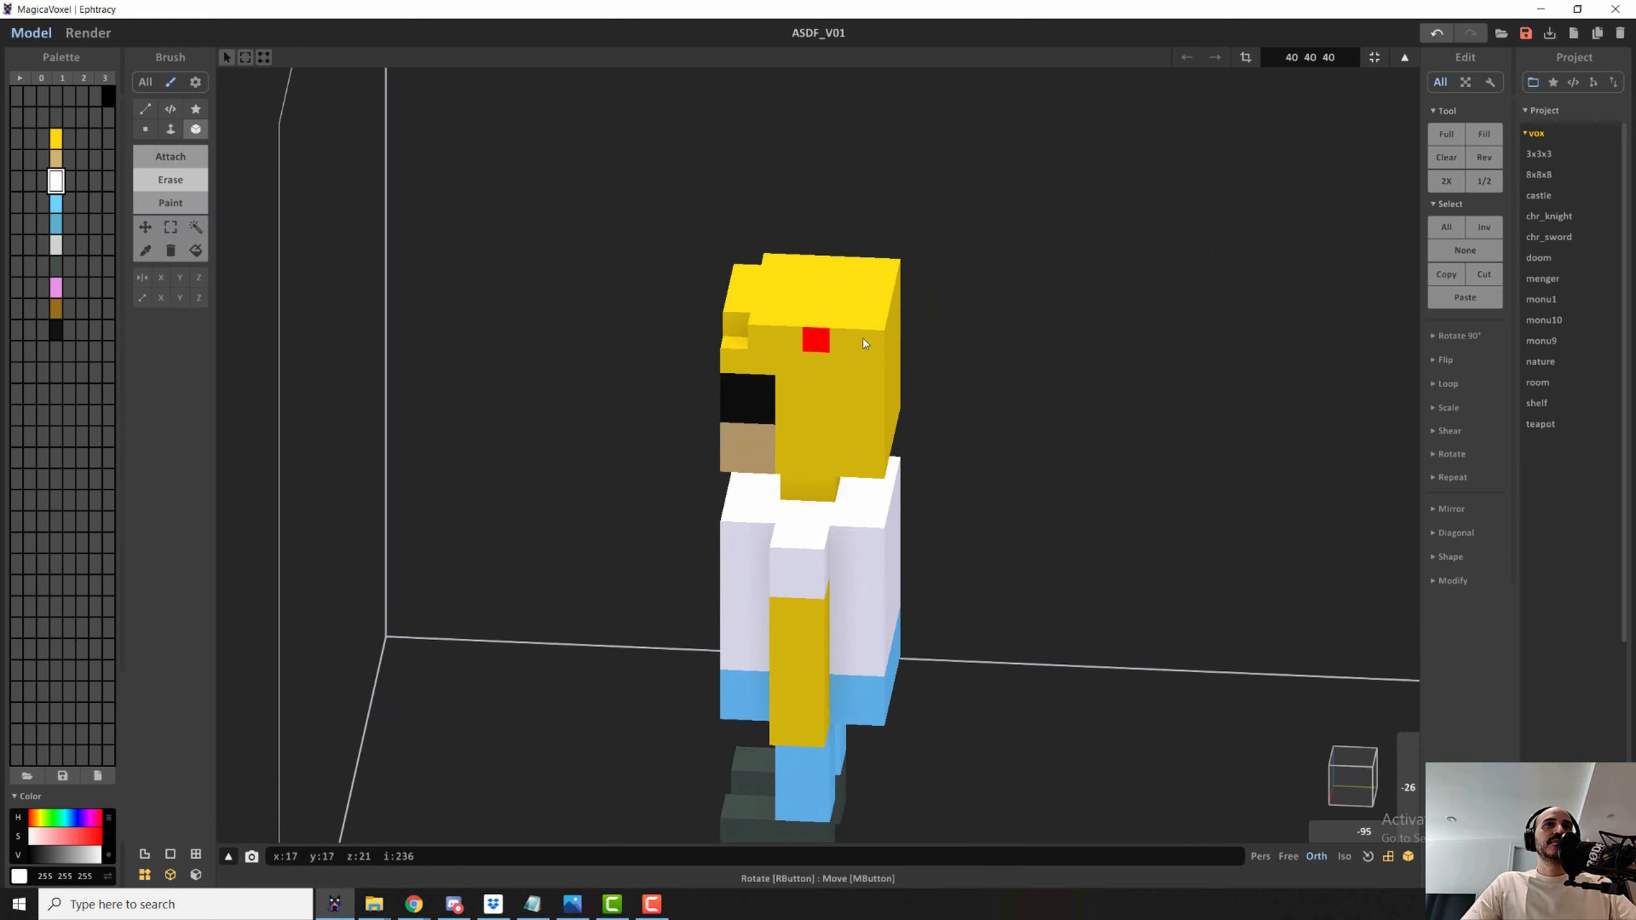
- Undo the stray erase and remove single voxels at the head's upper back corners and lower corners
left_click(888, 336)
key("ctrl+z")
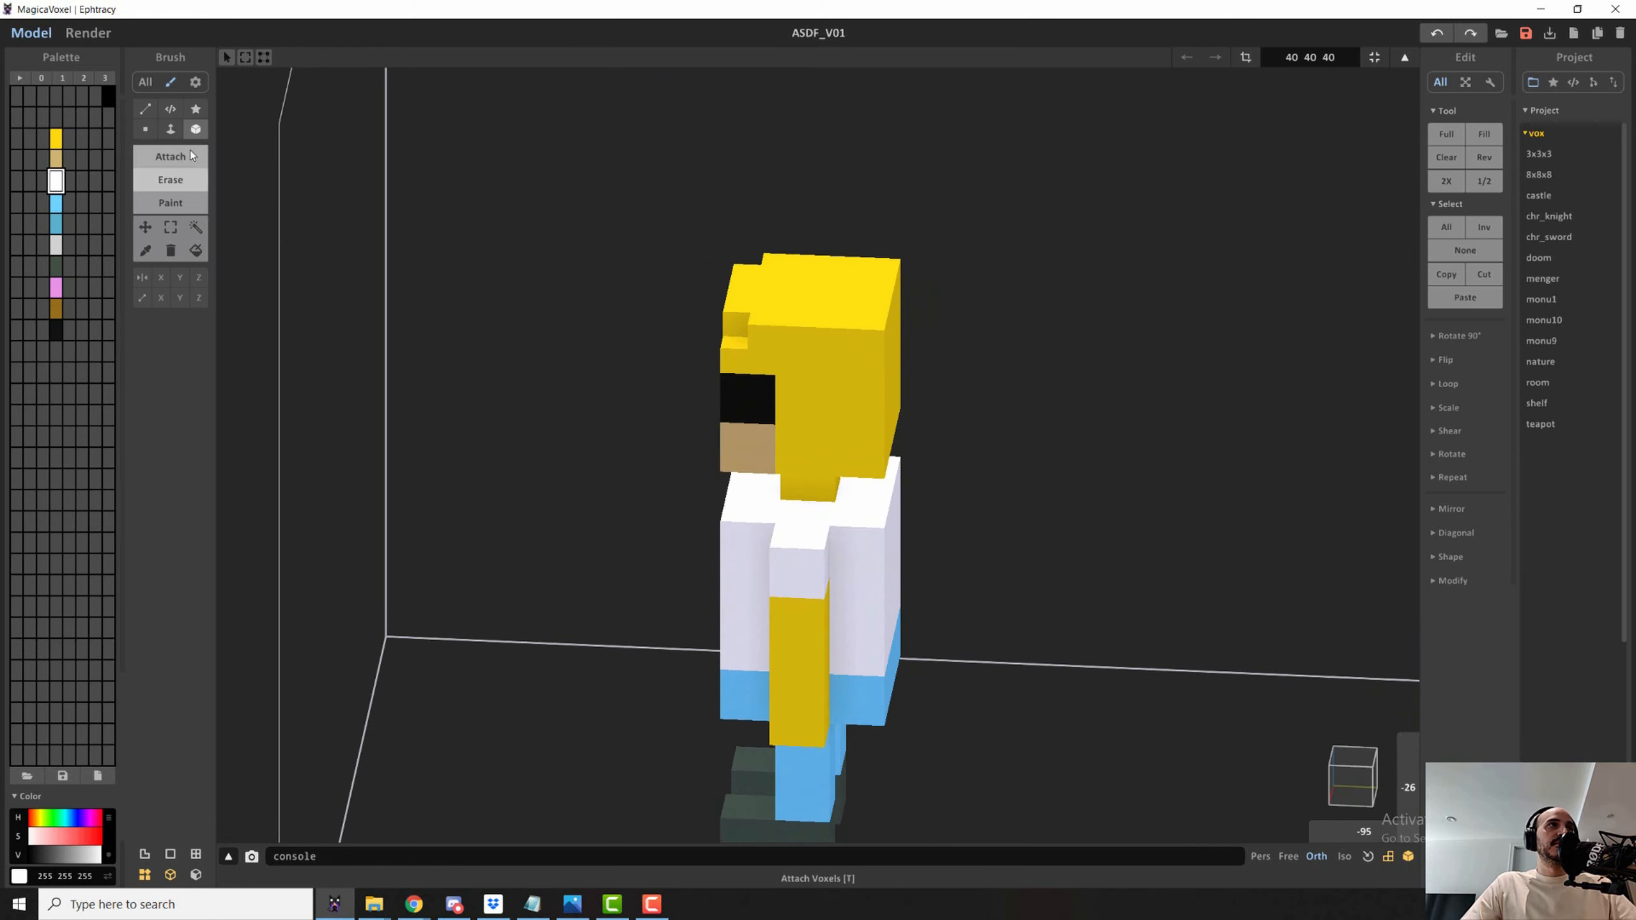
left_click(882, 339)
right_click_drag(882, 339, 783, 345)
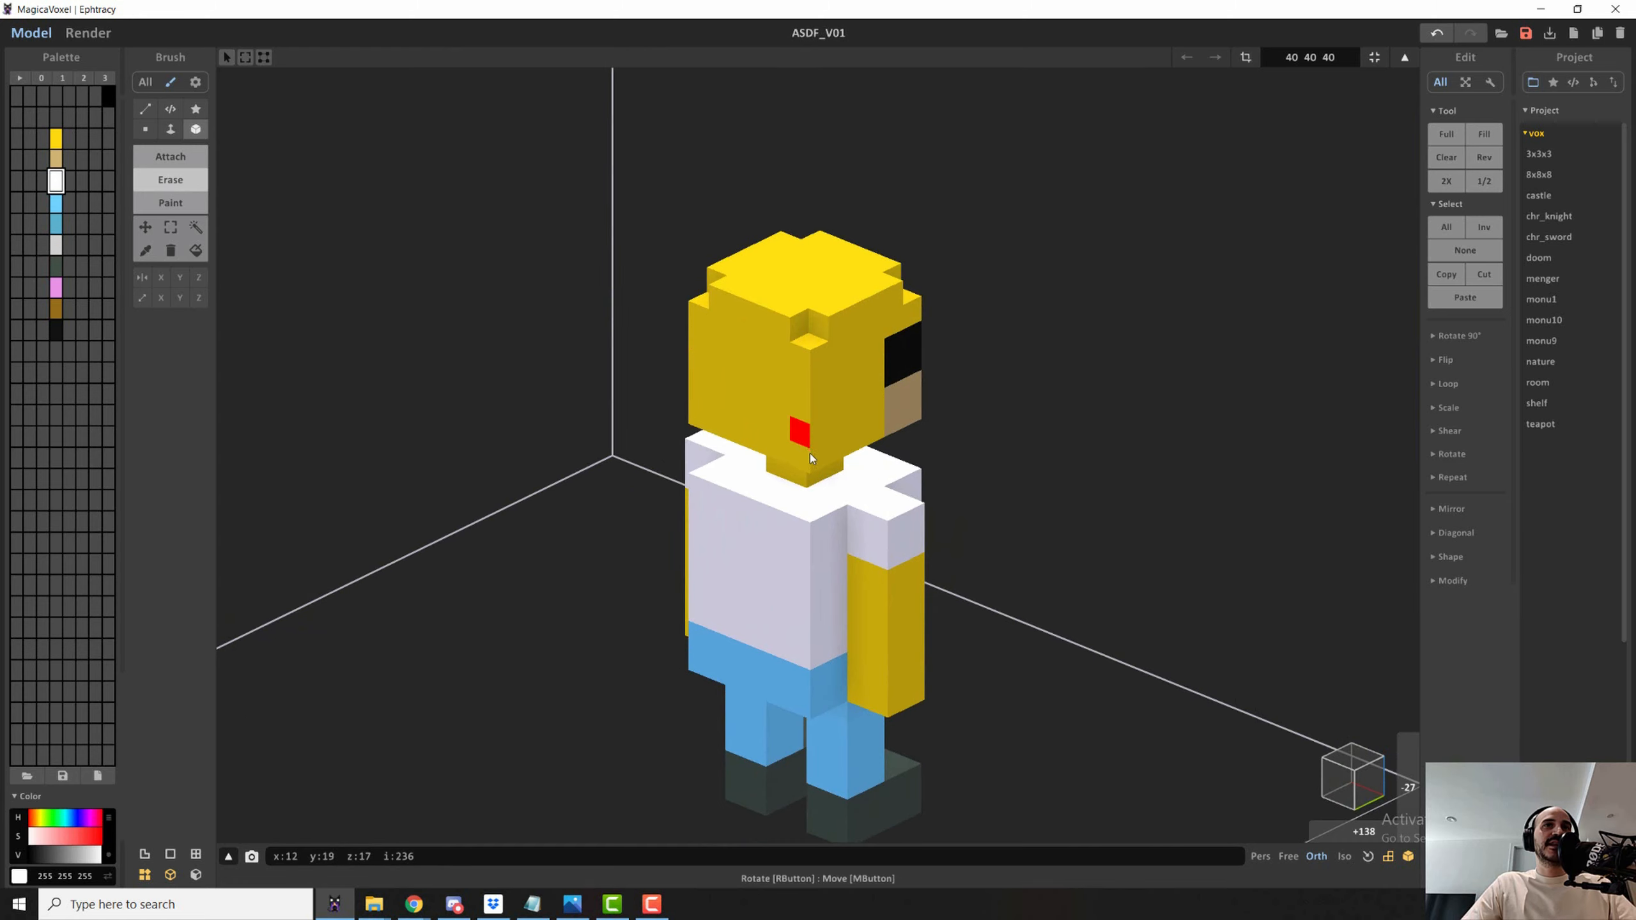
right_click_drag(1003, 422, 781, 403)
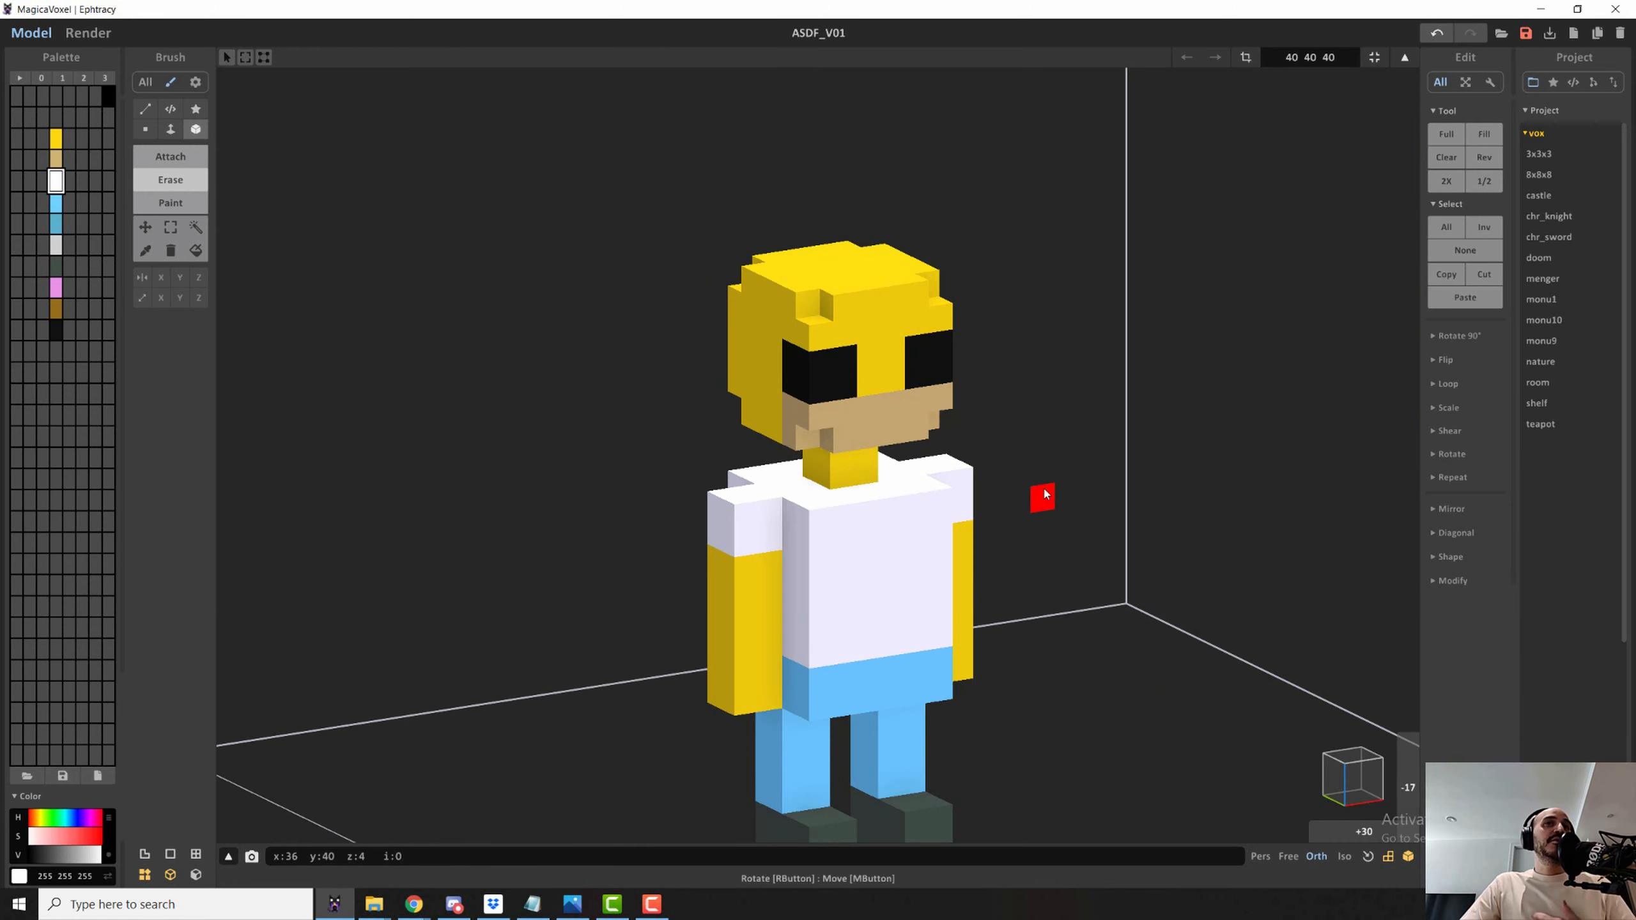
mouse_move(1039, 496)
right_mouse_down()
mouse_move(919, 457)
mouse_move(1030, 460)
right_mouse_up()
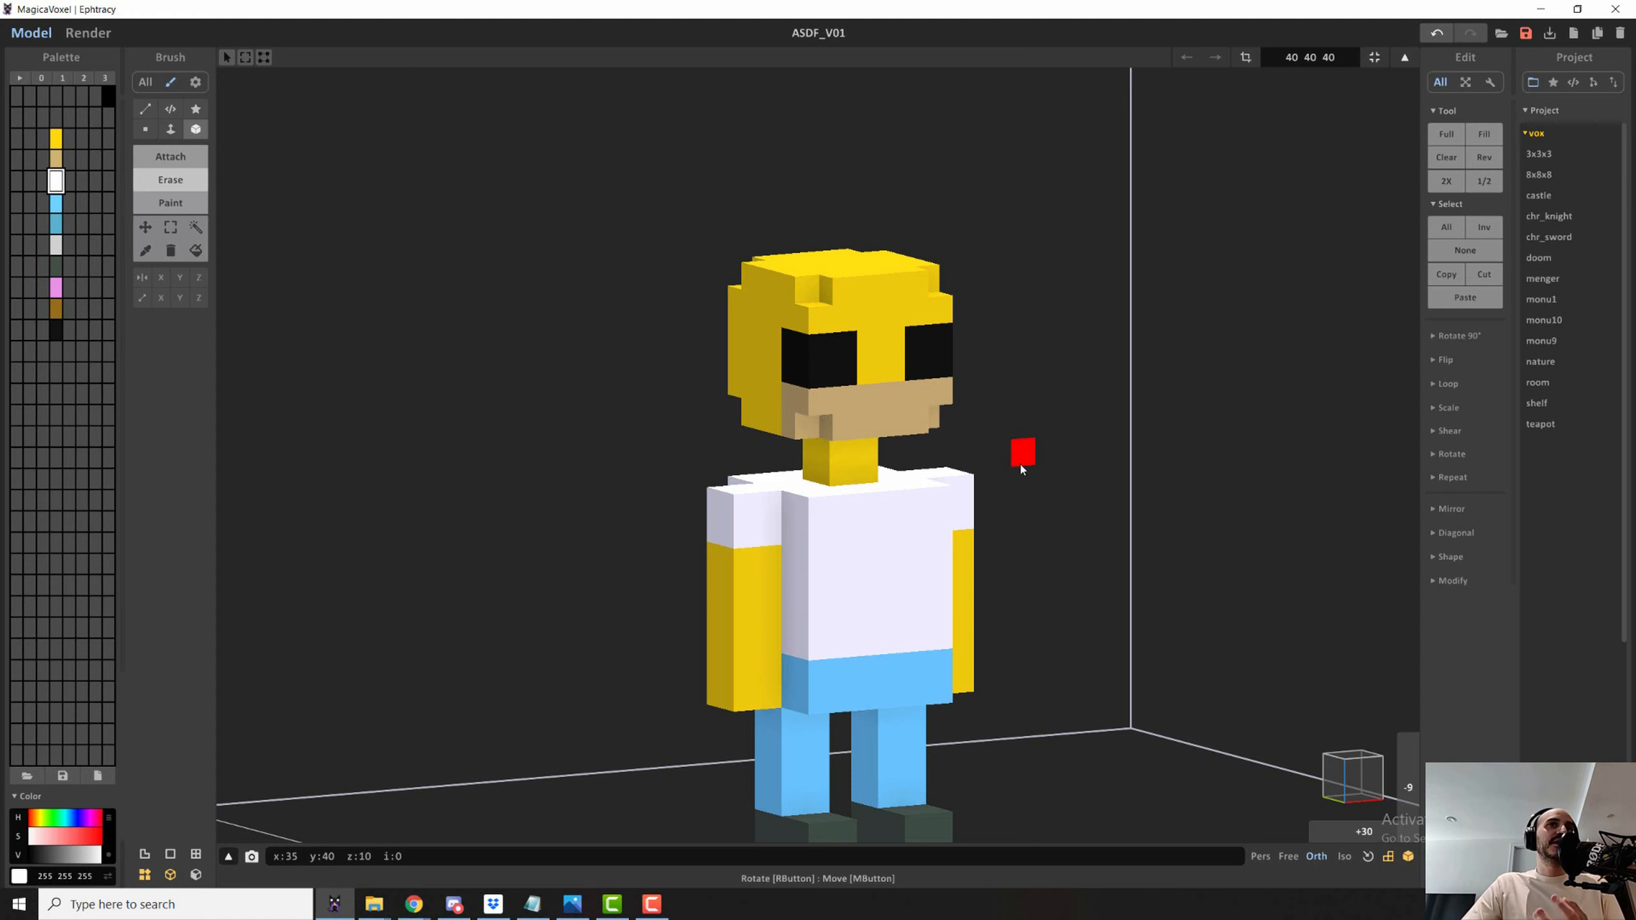
- Erase single voxels at the shirt's upper front corners and the trousers' lower front corners with the box brush
mouse_move(1021, 461)
right_mouse_down()
mouse_move(1048, 452)
mouse_move(991, 450)
right_mouse_up()
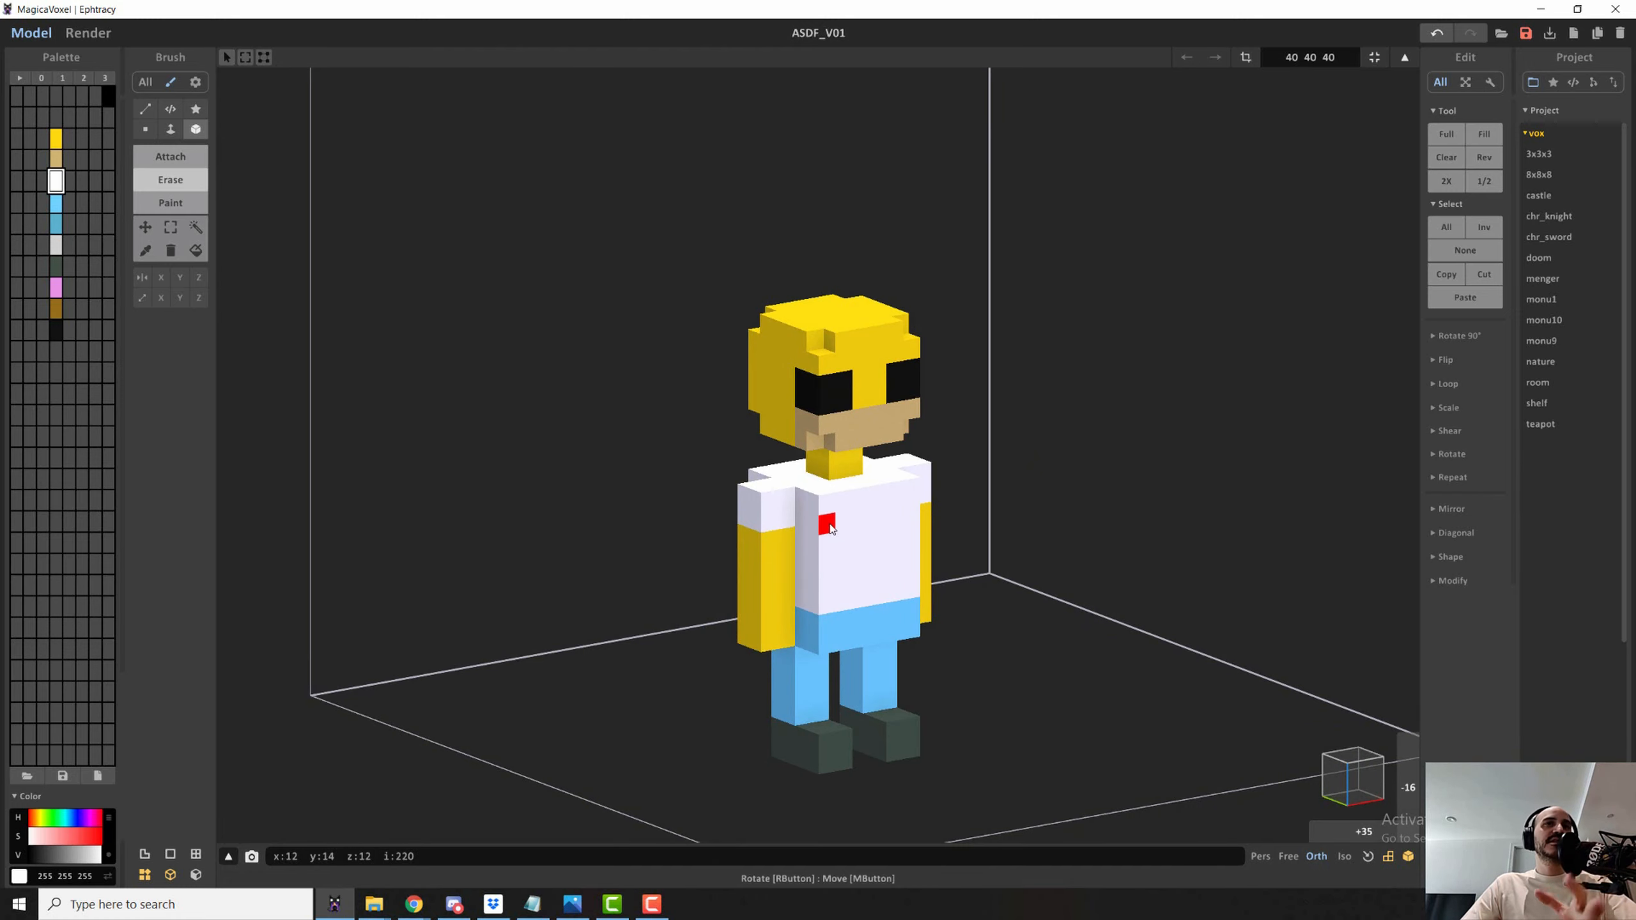
right_click_drag(825, 527, 858, 545)
scroll(858, 545, "up", 2)
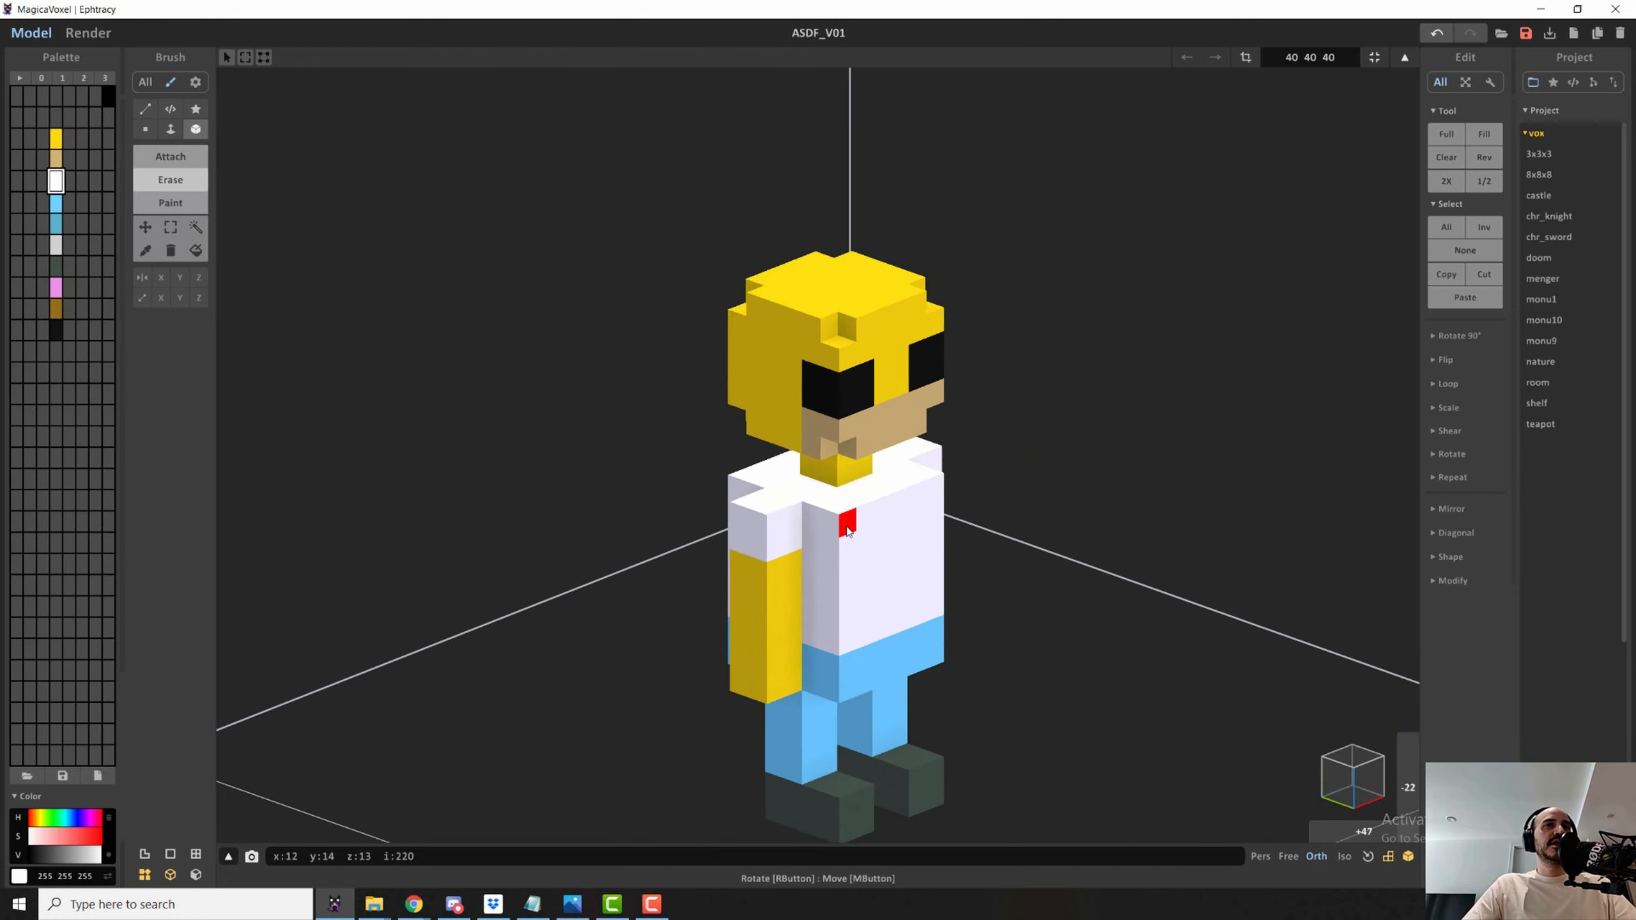
left_click(847, 523)
left_click(935, 496)
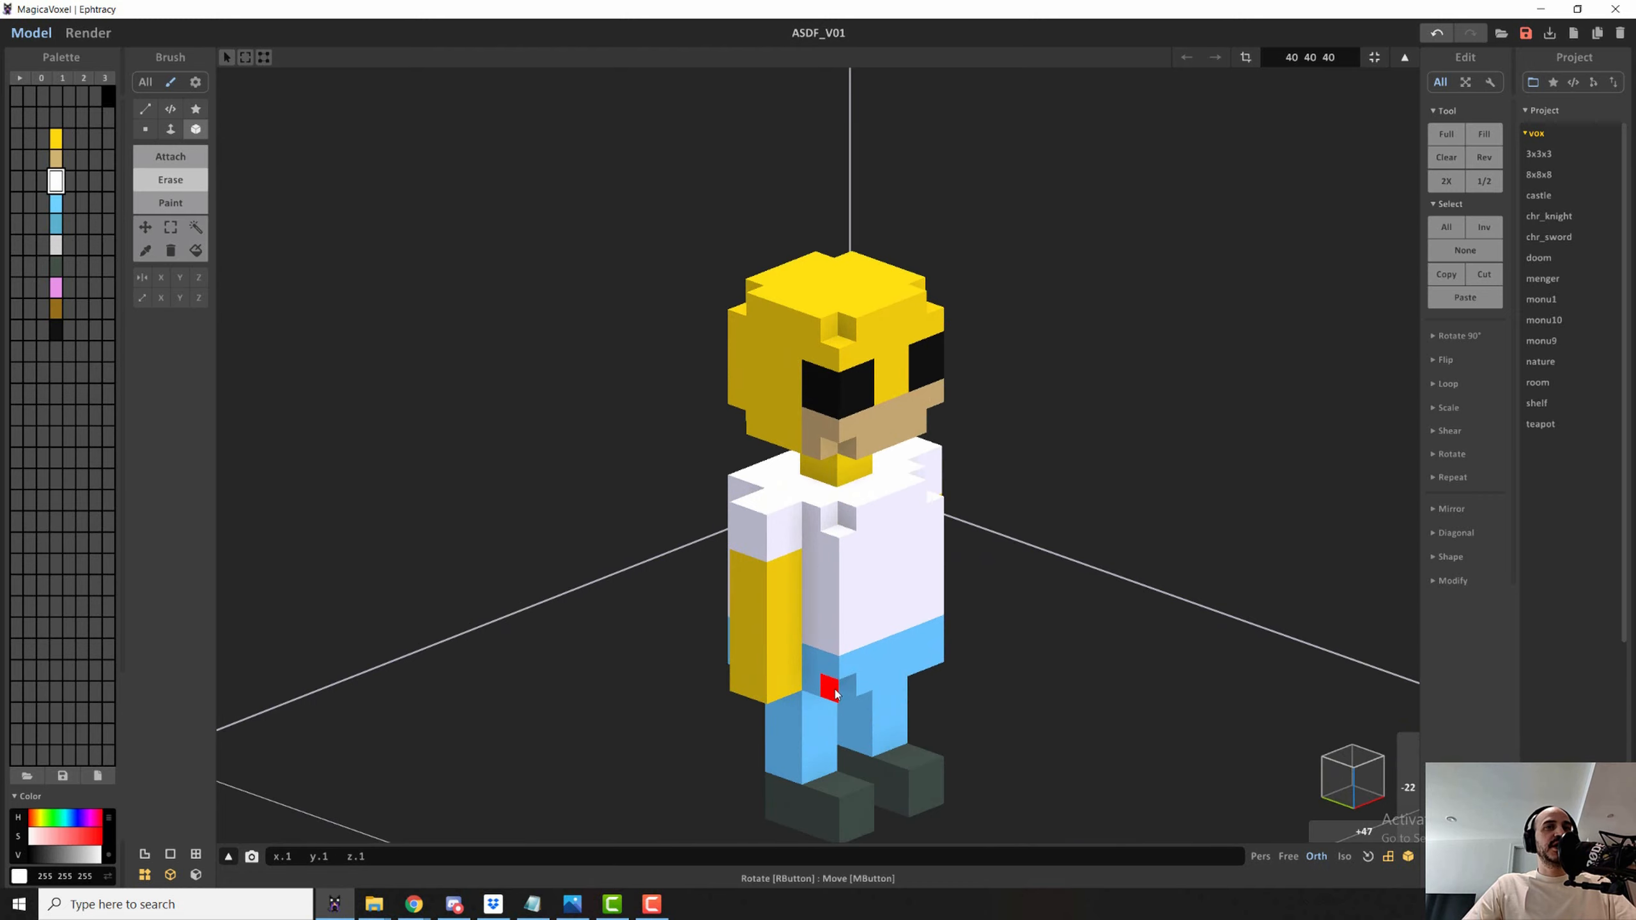
- Erase the matching corner voxels on the back of the torso and trim the outer top edge of both shoulders
right_click_drag(935, 668, 825, 676)
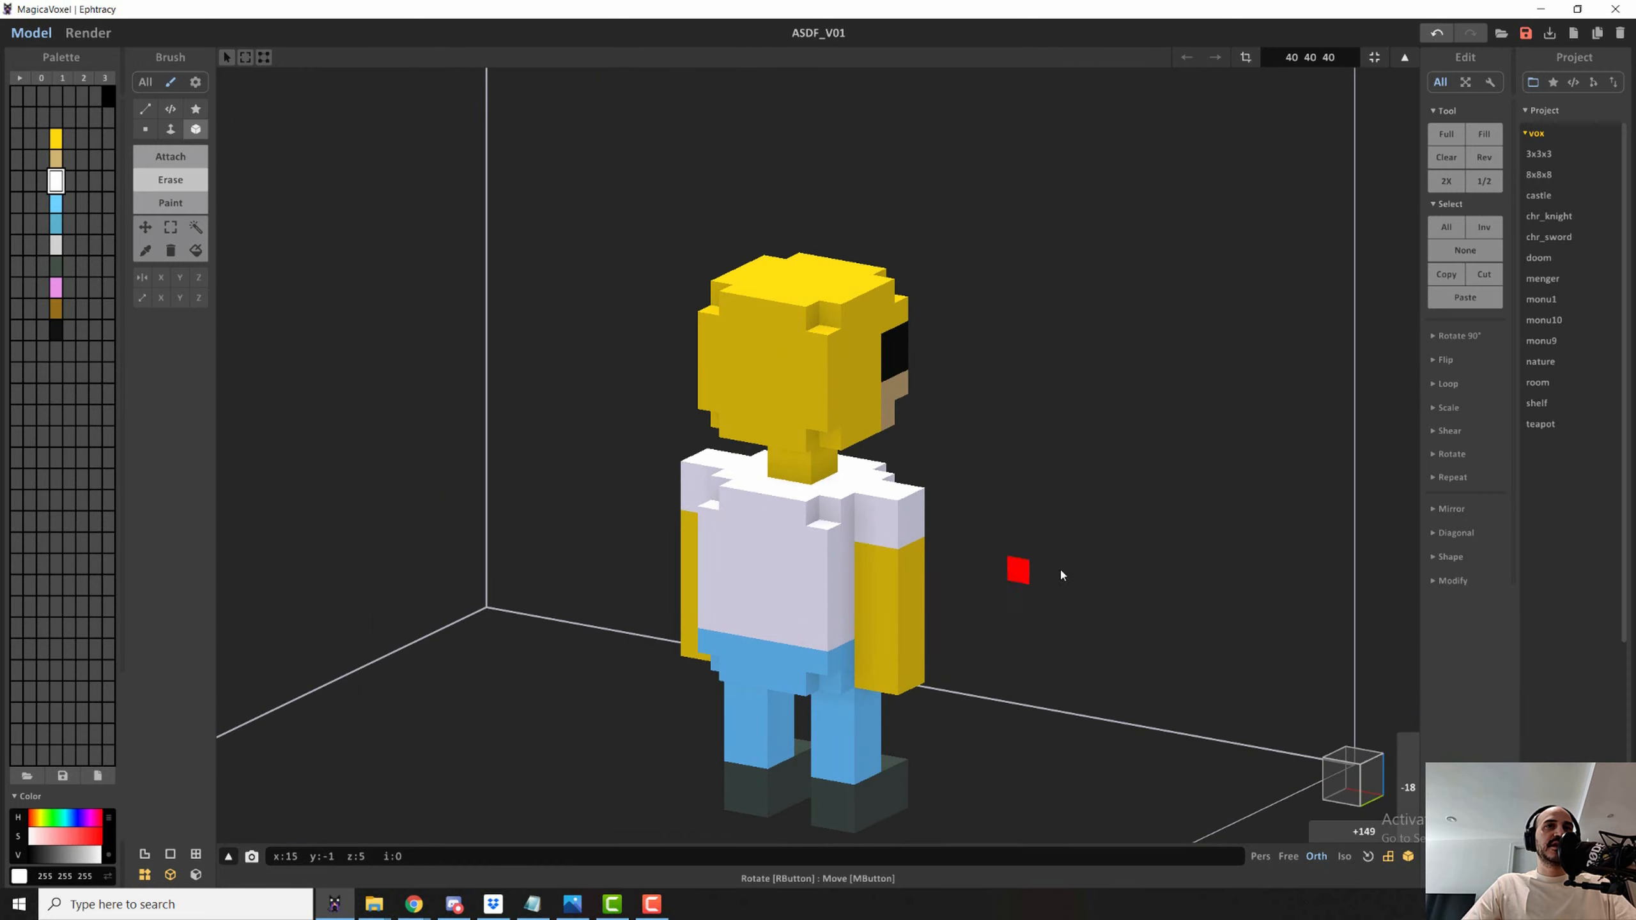
right_click_drag(1060, 568, 723, 499)
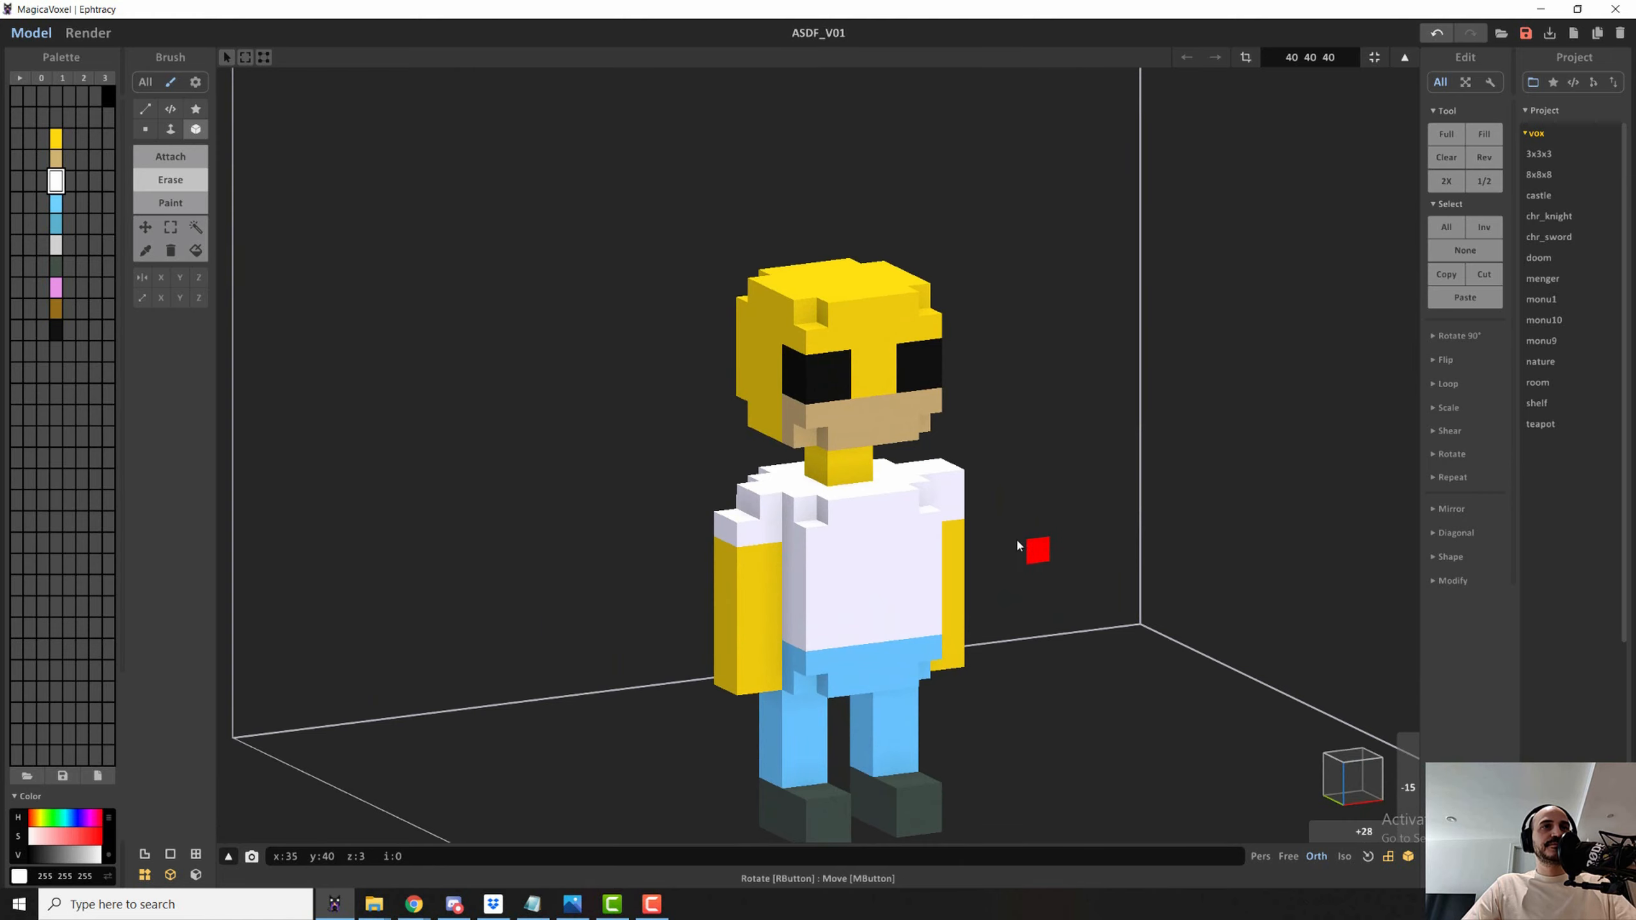
right_click_drag(1019, 541, 778, 491)
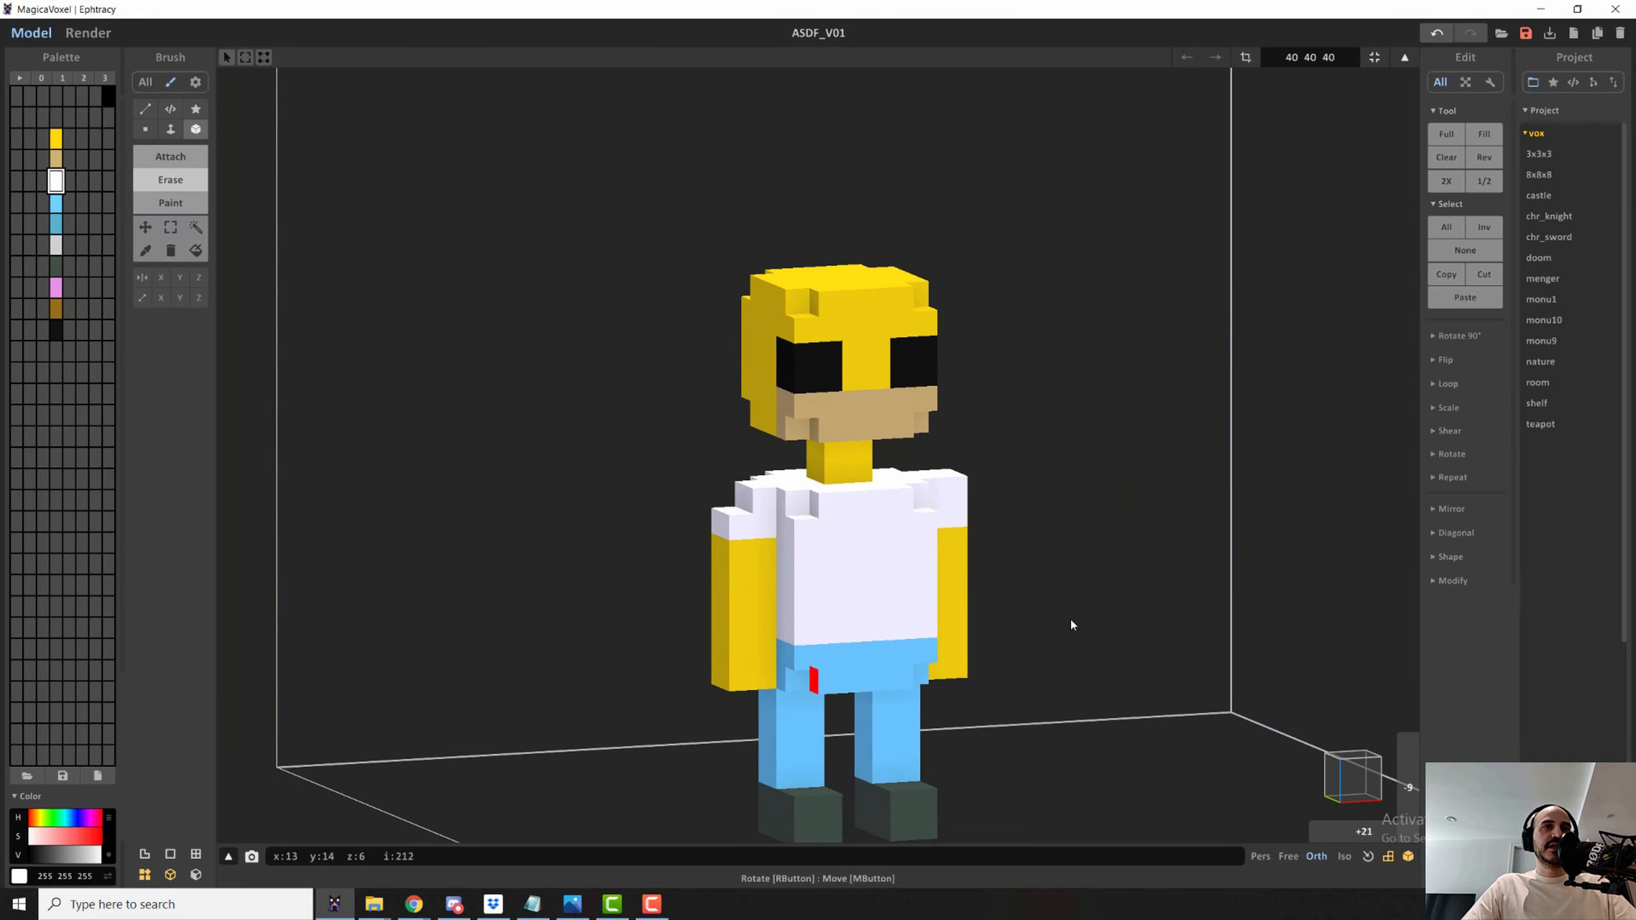
- Erase the upper front row of voxels on both shoes to leave a stepped toe
right_click_drag(1073, 625, 932, 684)
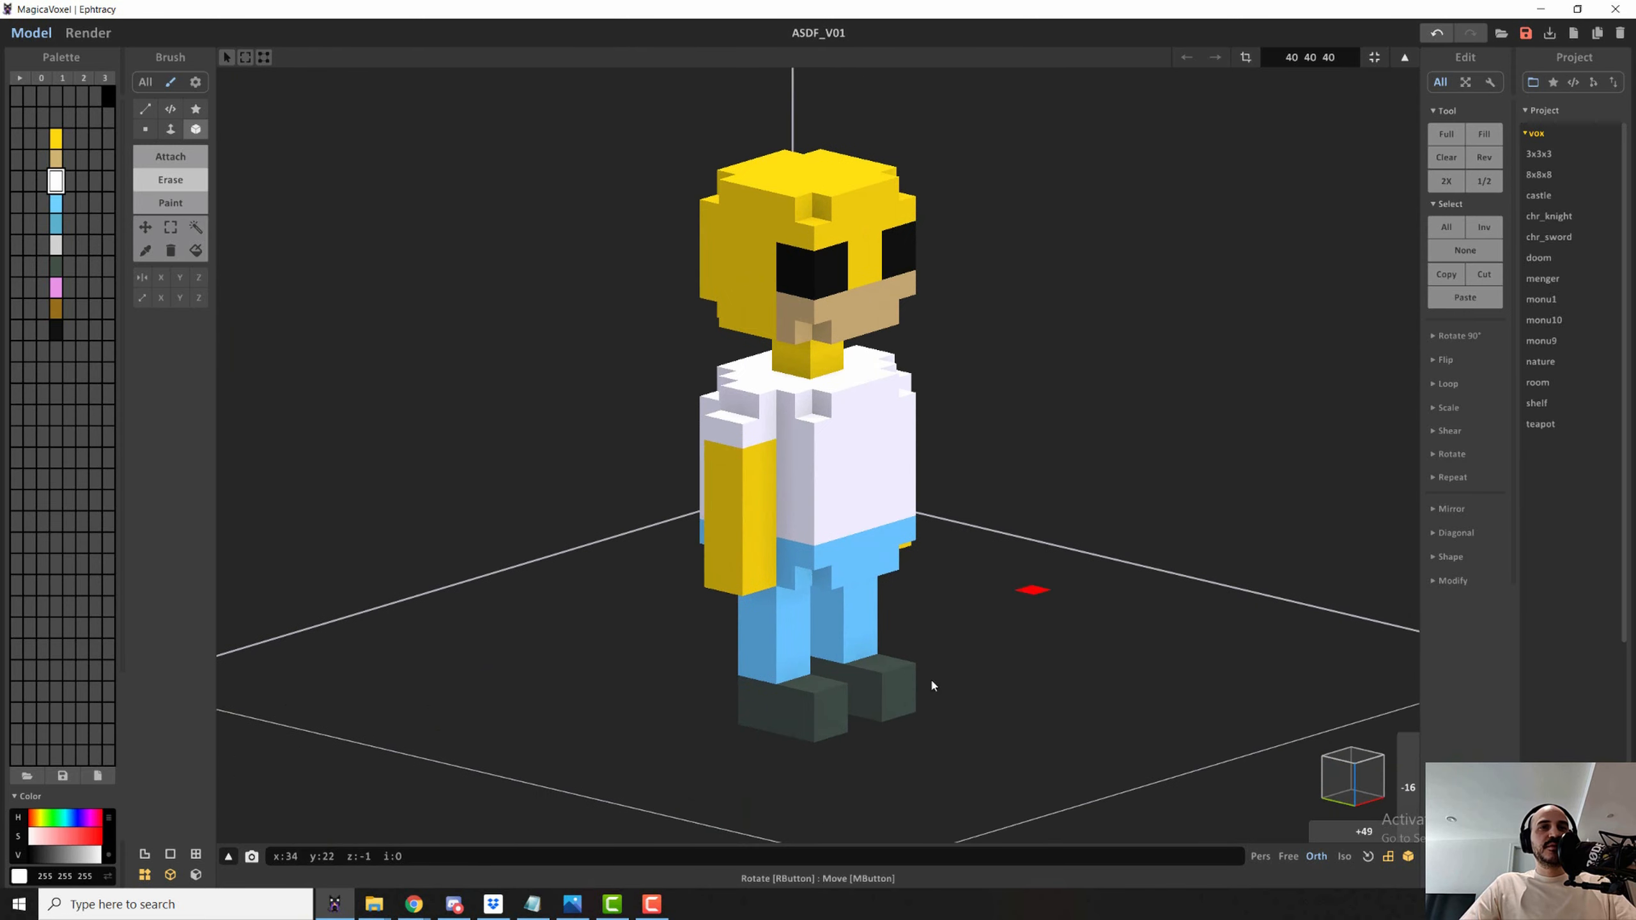
left_click(810, 694)
left_click_drag(826, 688, 900, 670)
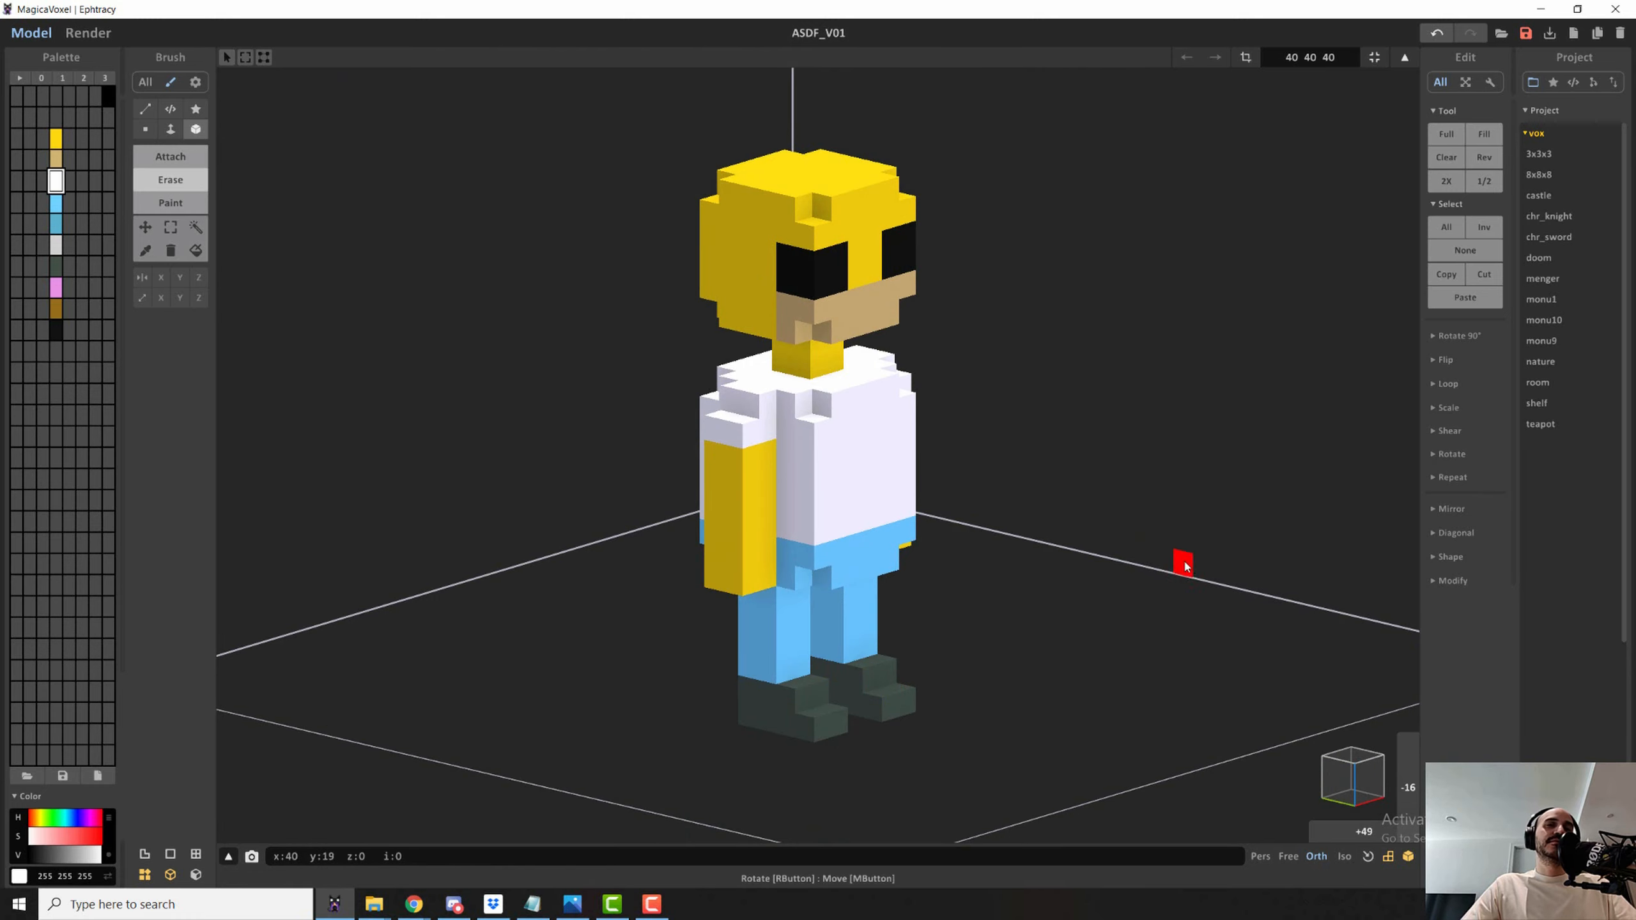
mouse_move(1180, 559)
right_mouse_down()
mouse_move(969, 573)
mouse_move(1114, 542)
mouse_move(1166, 554)
right_mouse_up()
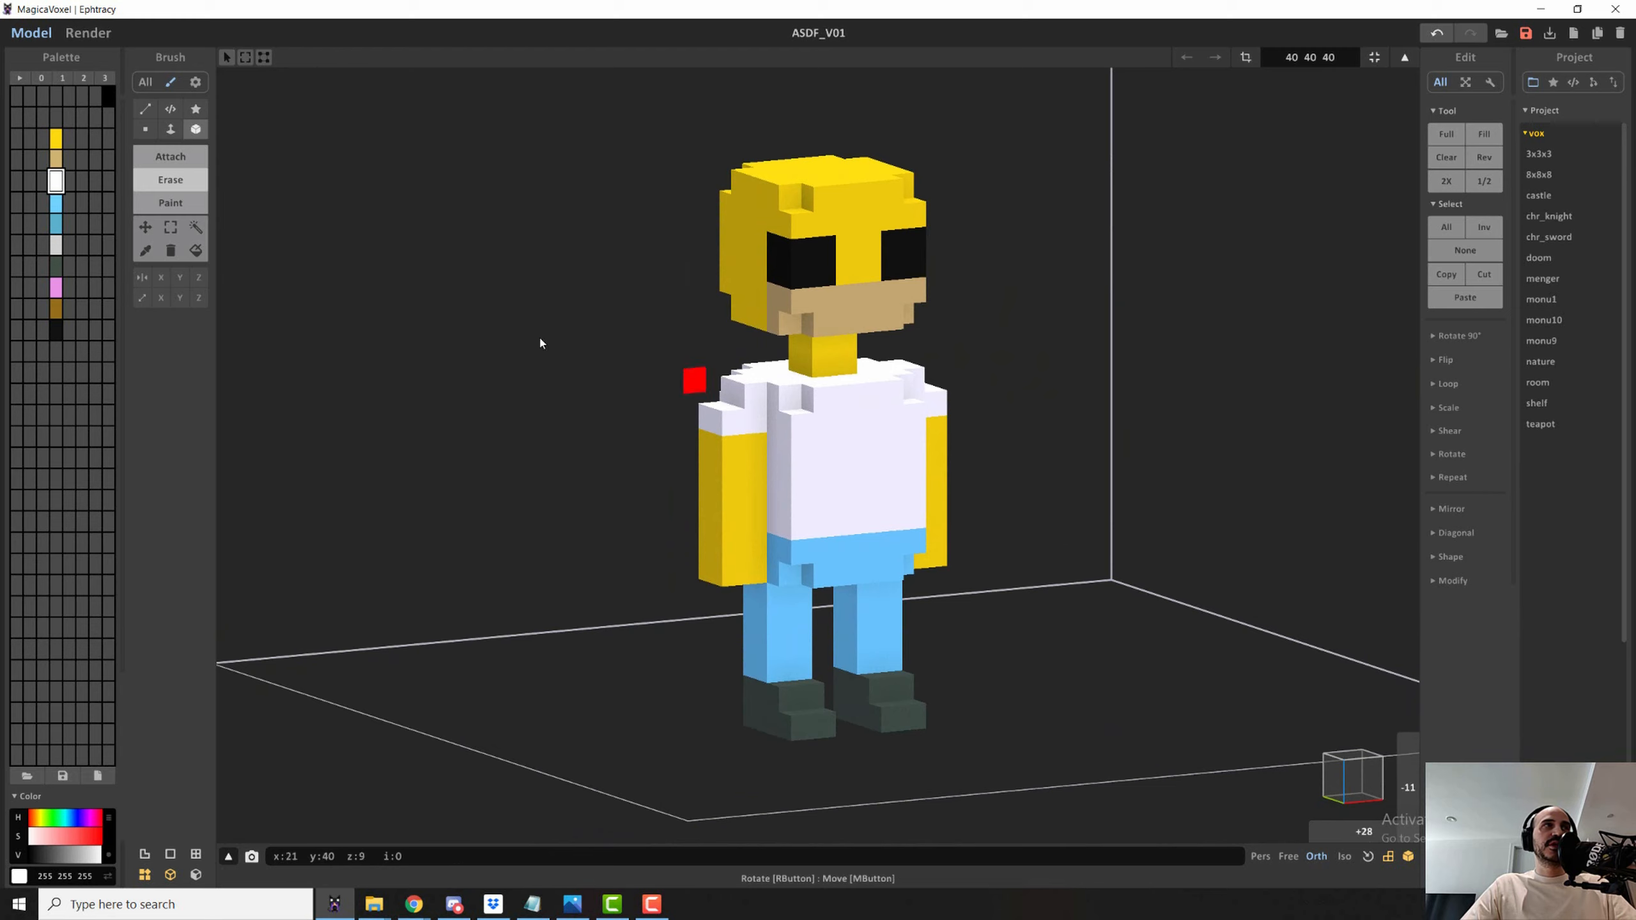
- Attach a single yellow voxel to the front of each arm near the hand as a thumb
left_click(57, 138)
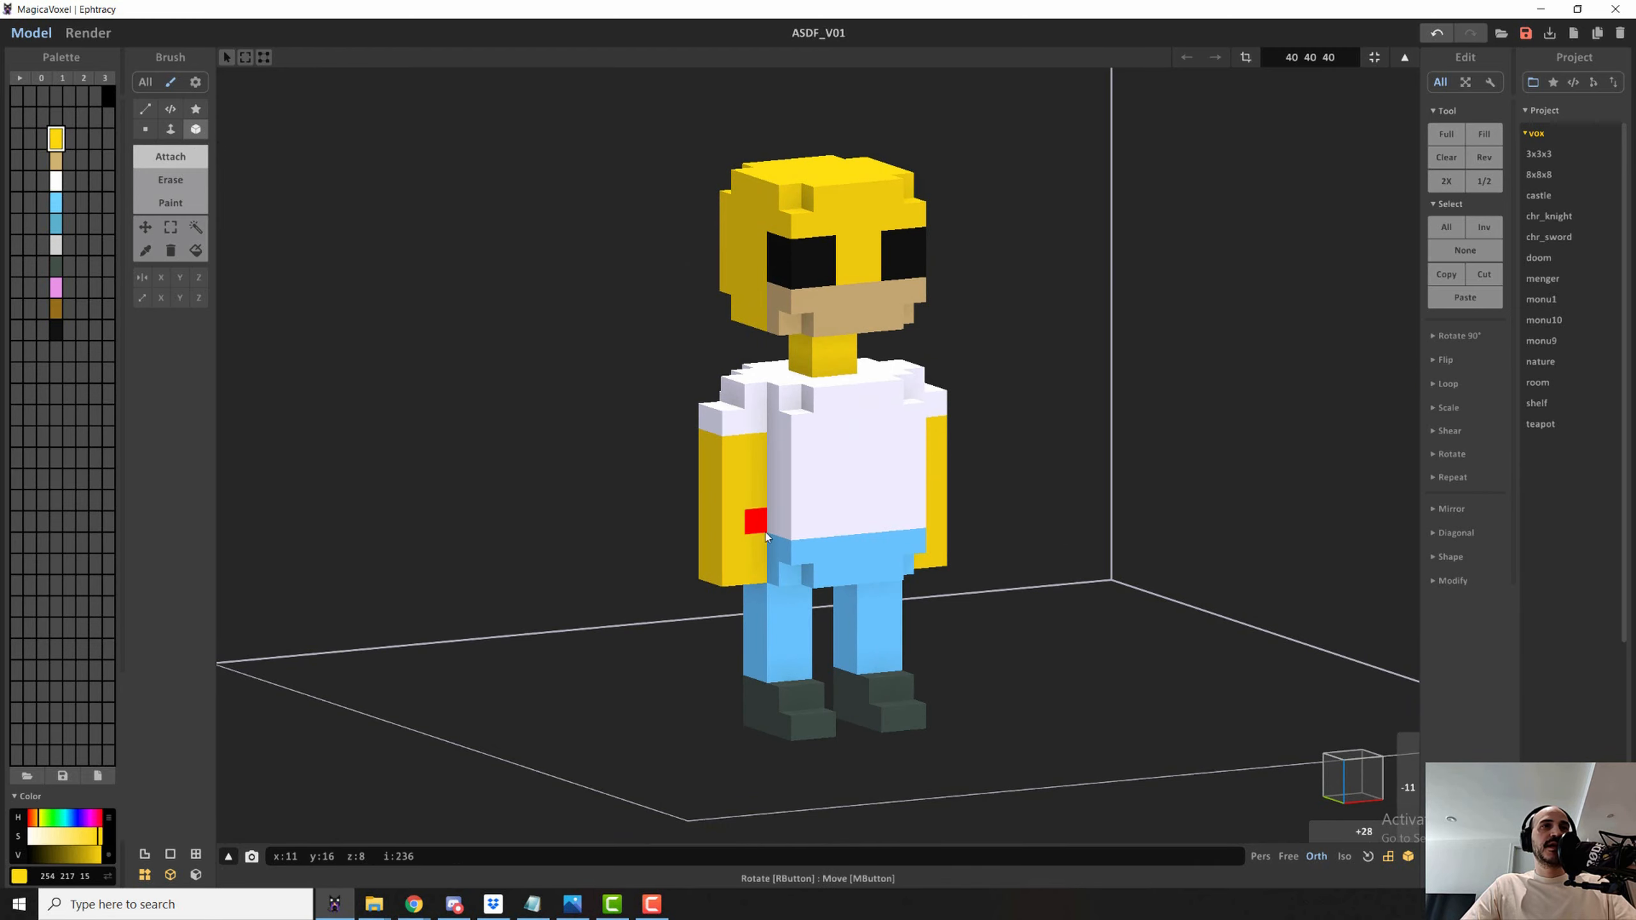
left_click(760, 548)
right_click_drag(1064, 583, 1012, 571)
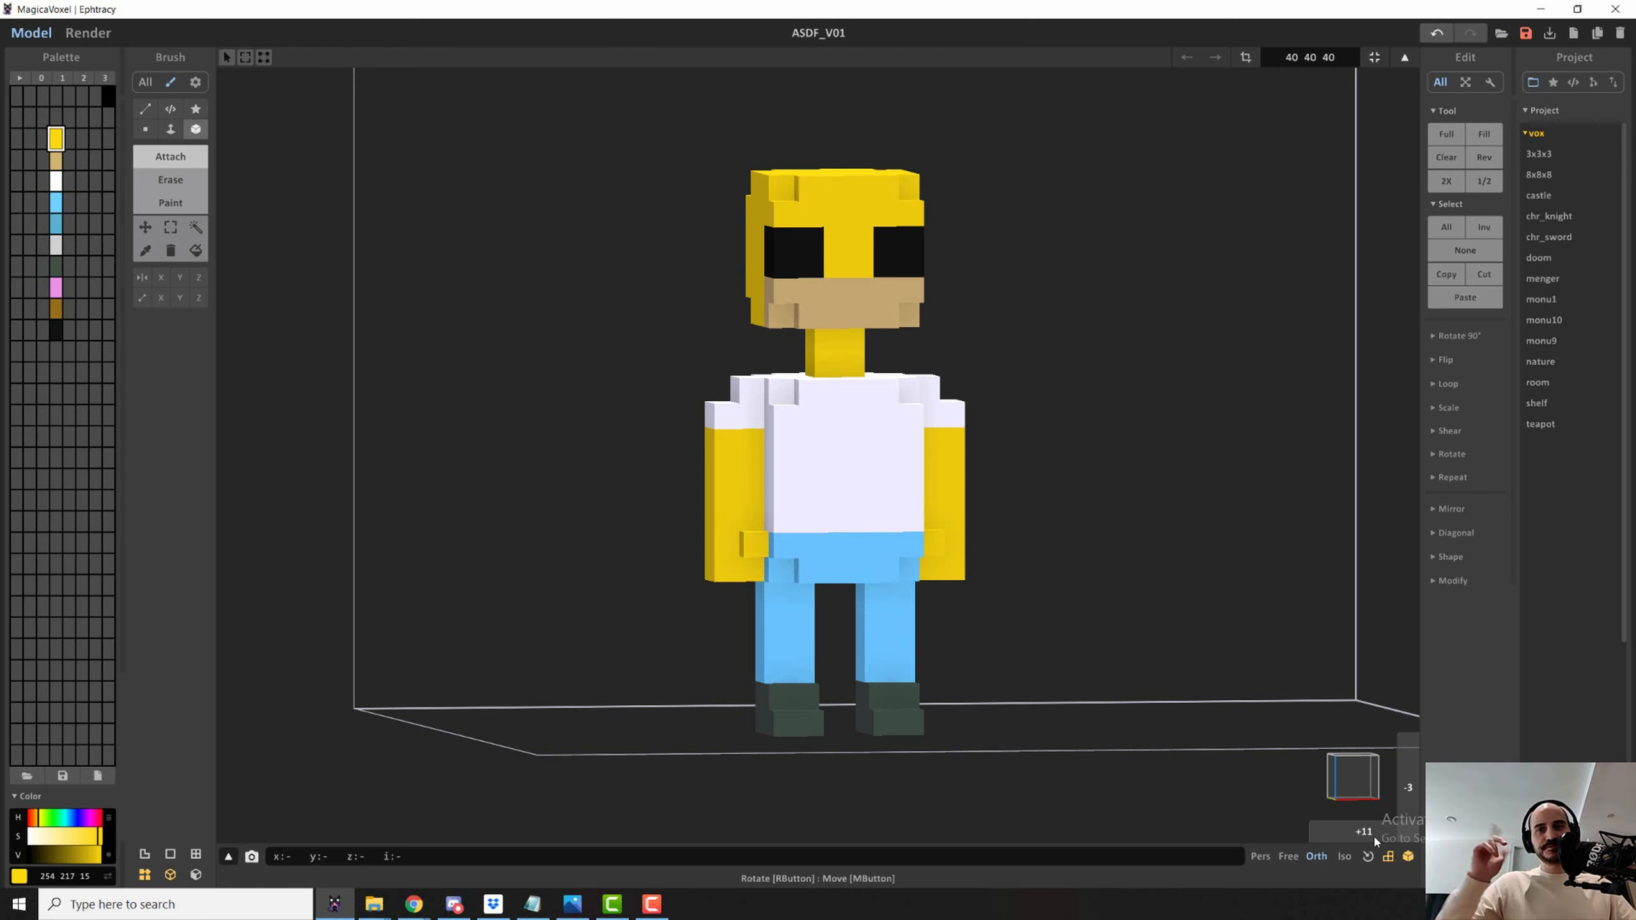
- In a straight front view, select the whole head and move it down one voxel to shorten the neck
left_click_drag(1373, 834, 1351, 838)
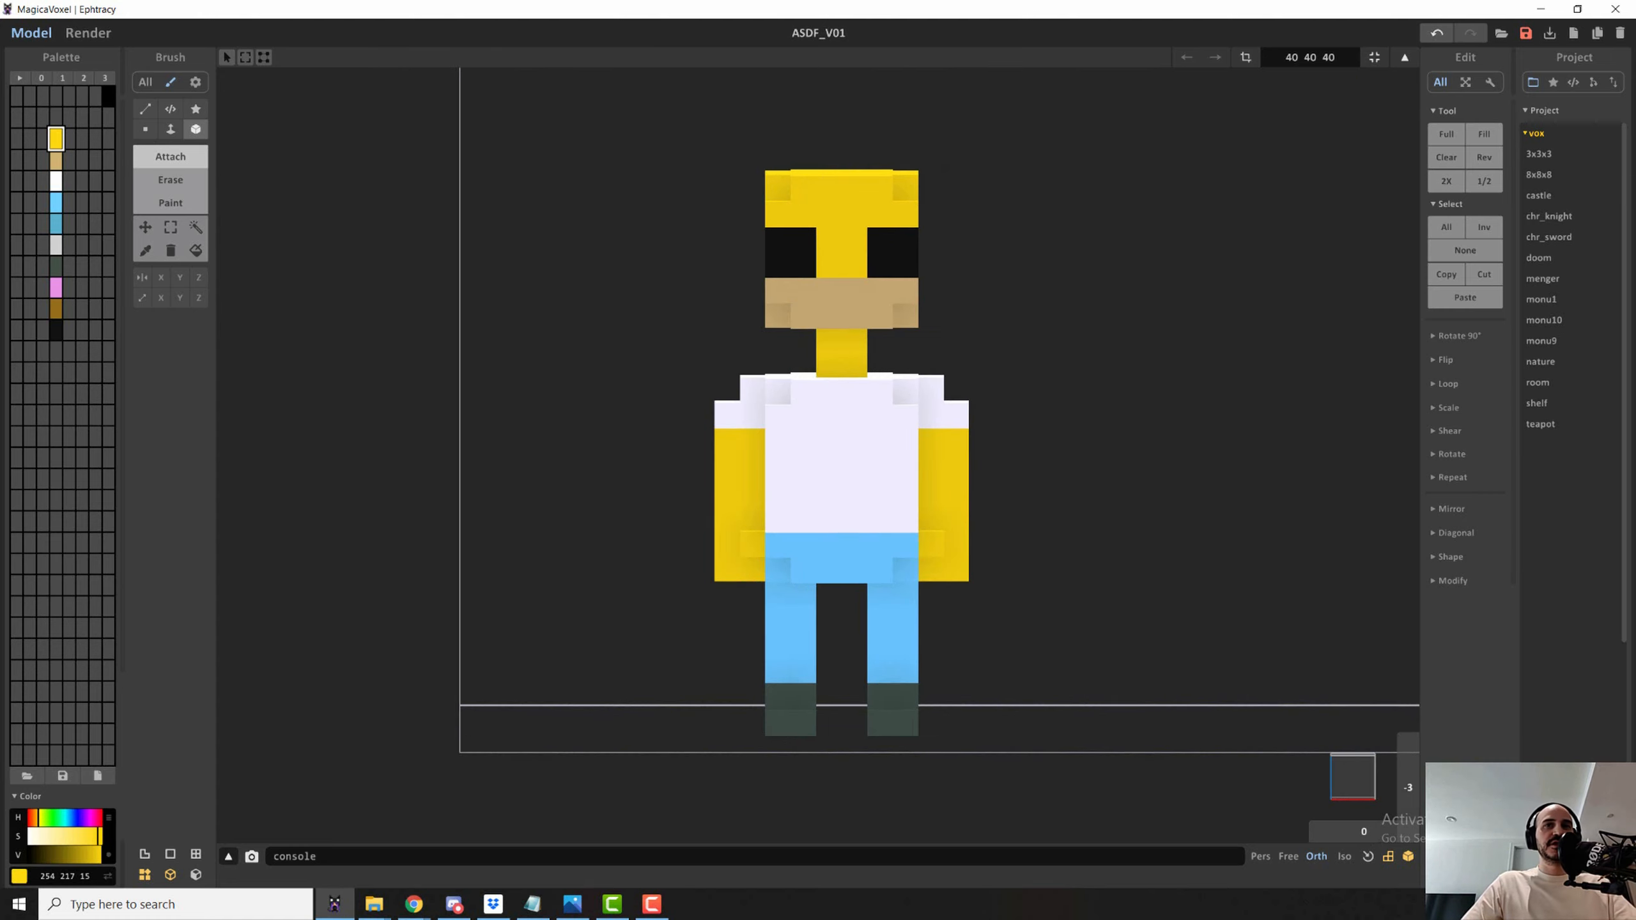
left_click_drag(1414, 789, 1410, 786)
middle_click_drag(908, 617, 888, 653)
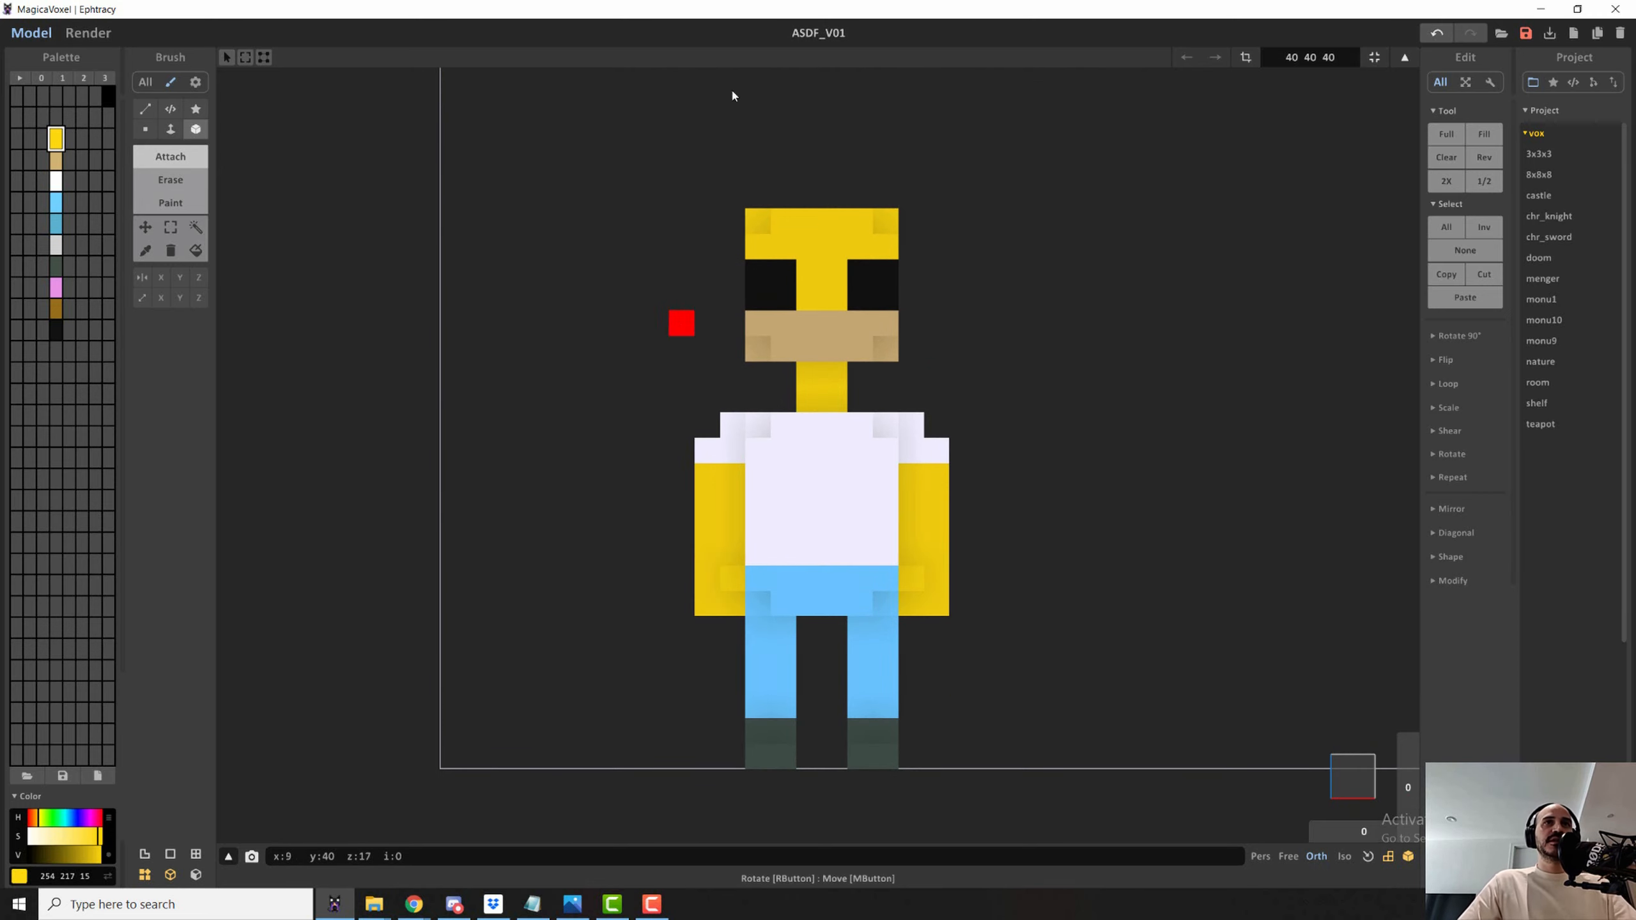
left_click(171, 236)
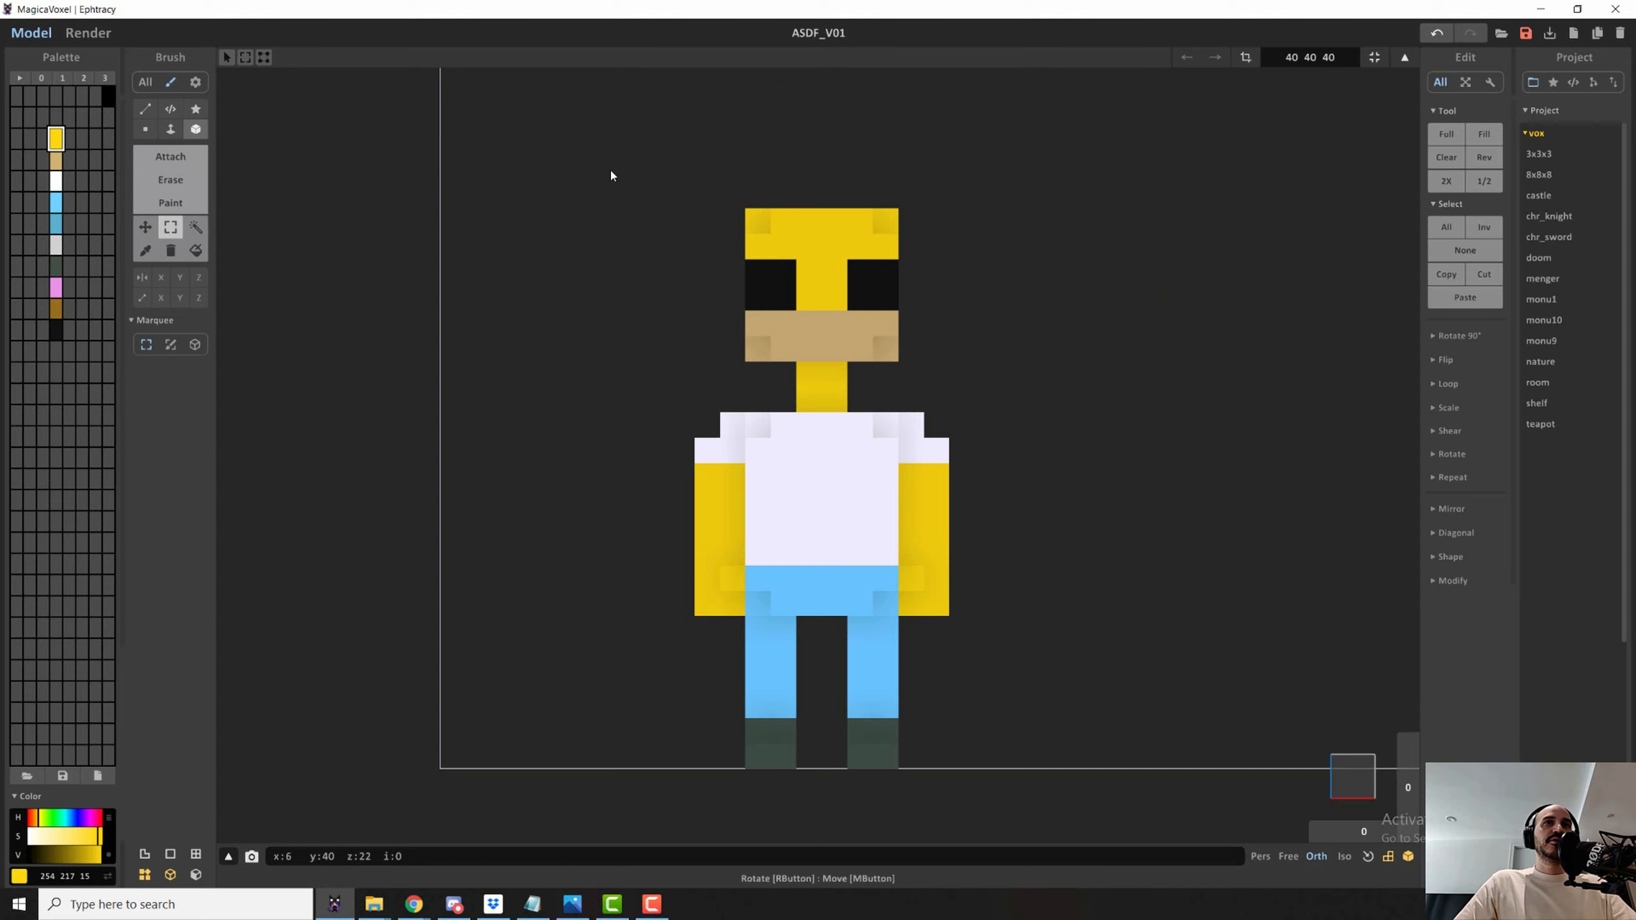
left_click_drag(613, 152, 1034, 368)
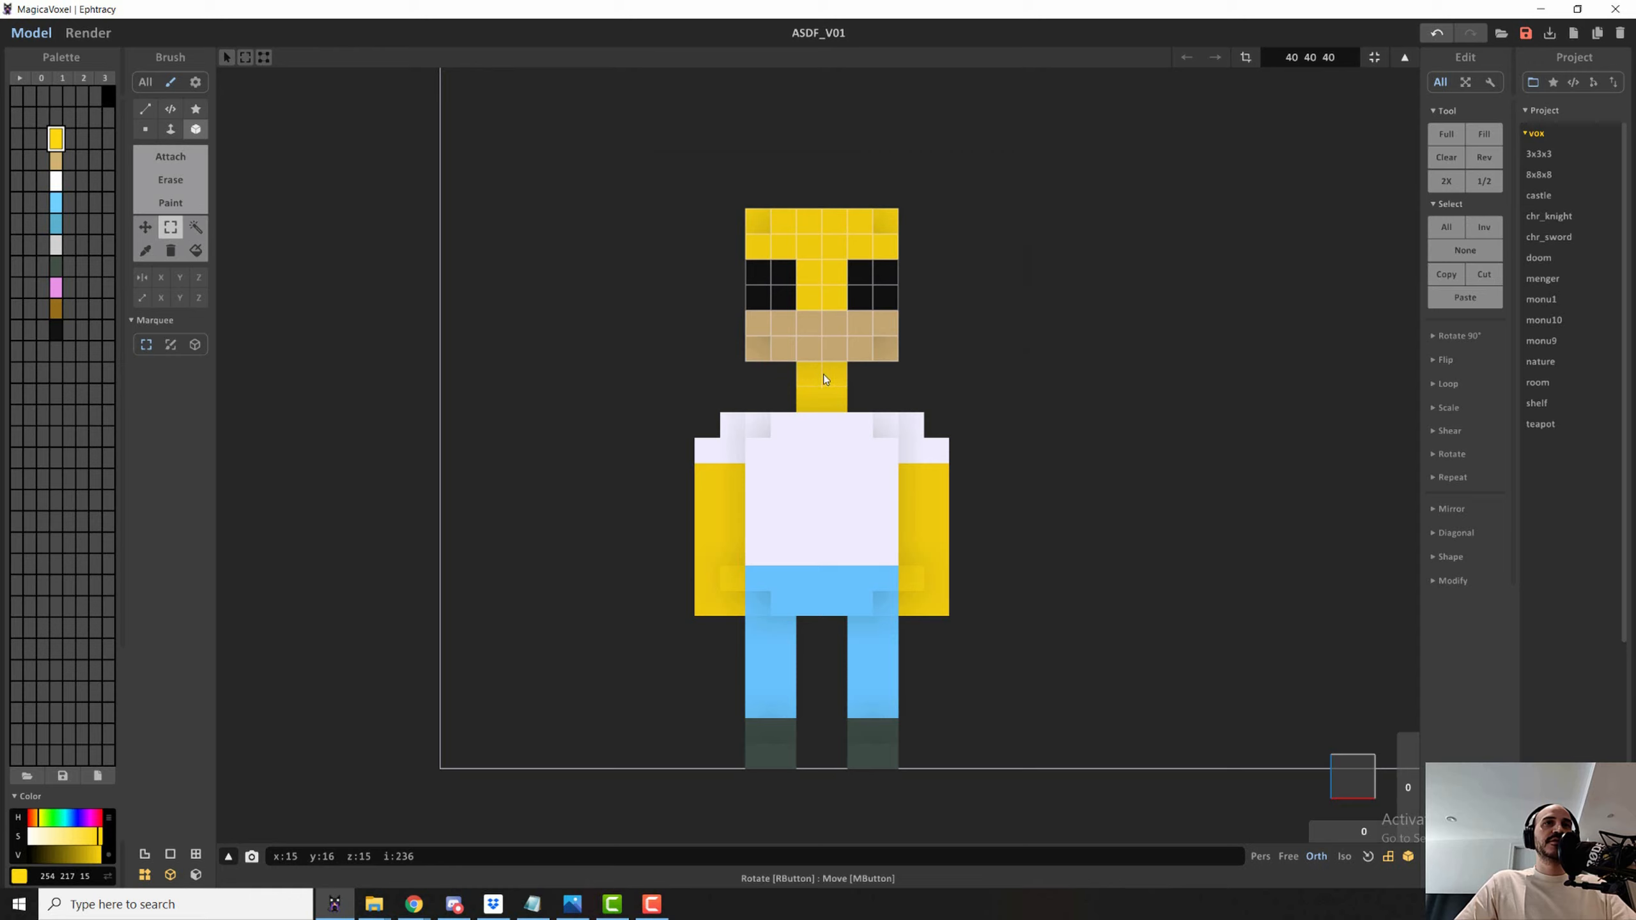
left_click(837, 283)
mouse_move(839, 274)
left_mouse_down("ctrl")
mouse_move(841, 316)
mouse_move(840, 298)
left_mouse_up("ctrl")
left_click(1047, 375)
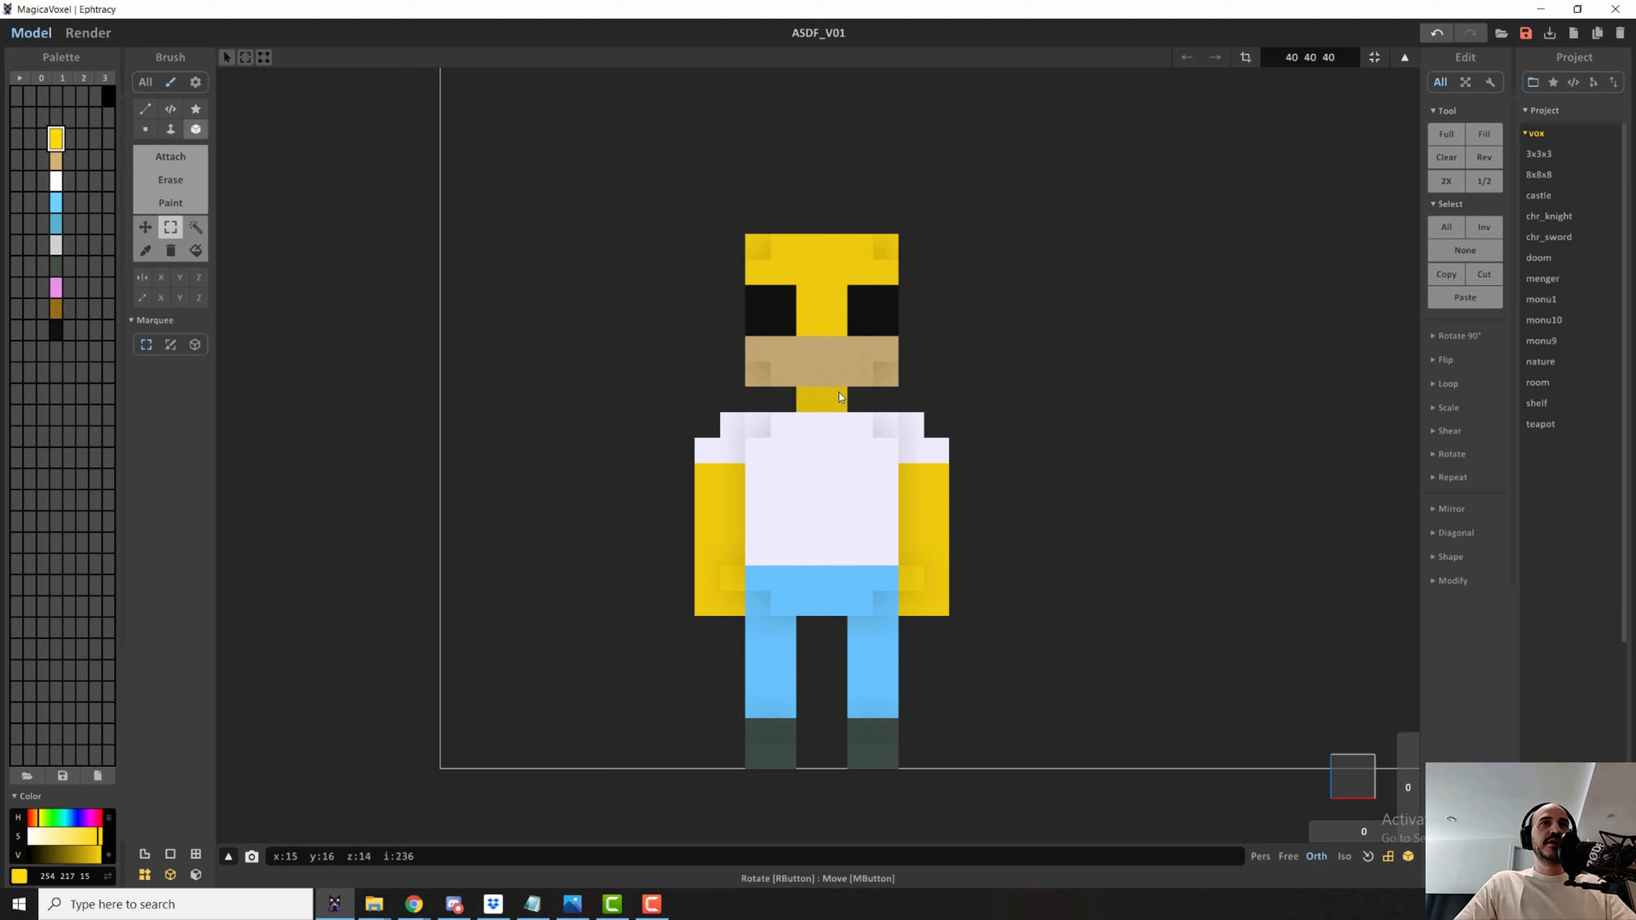
right_click_drag(839, 396, 845, 519)
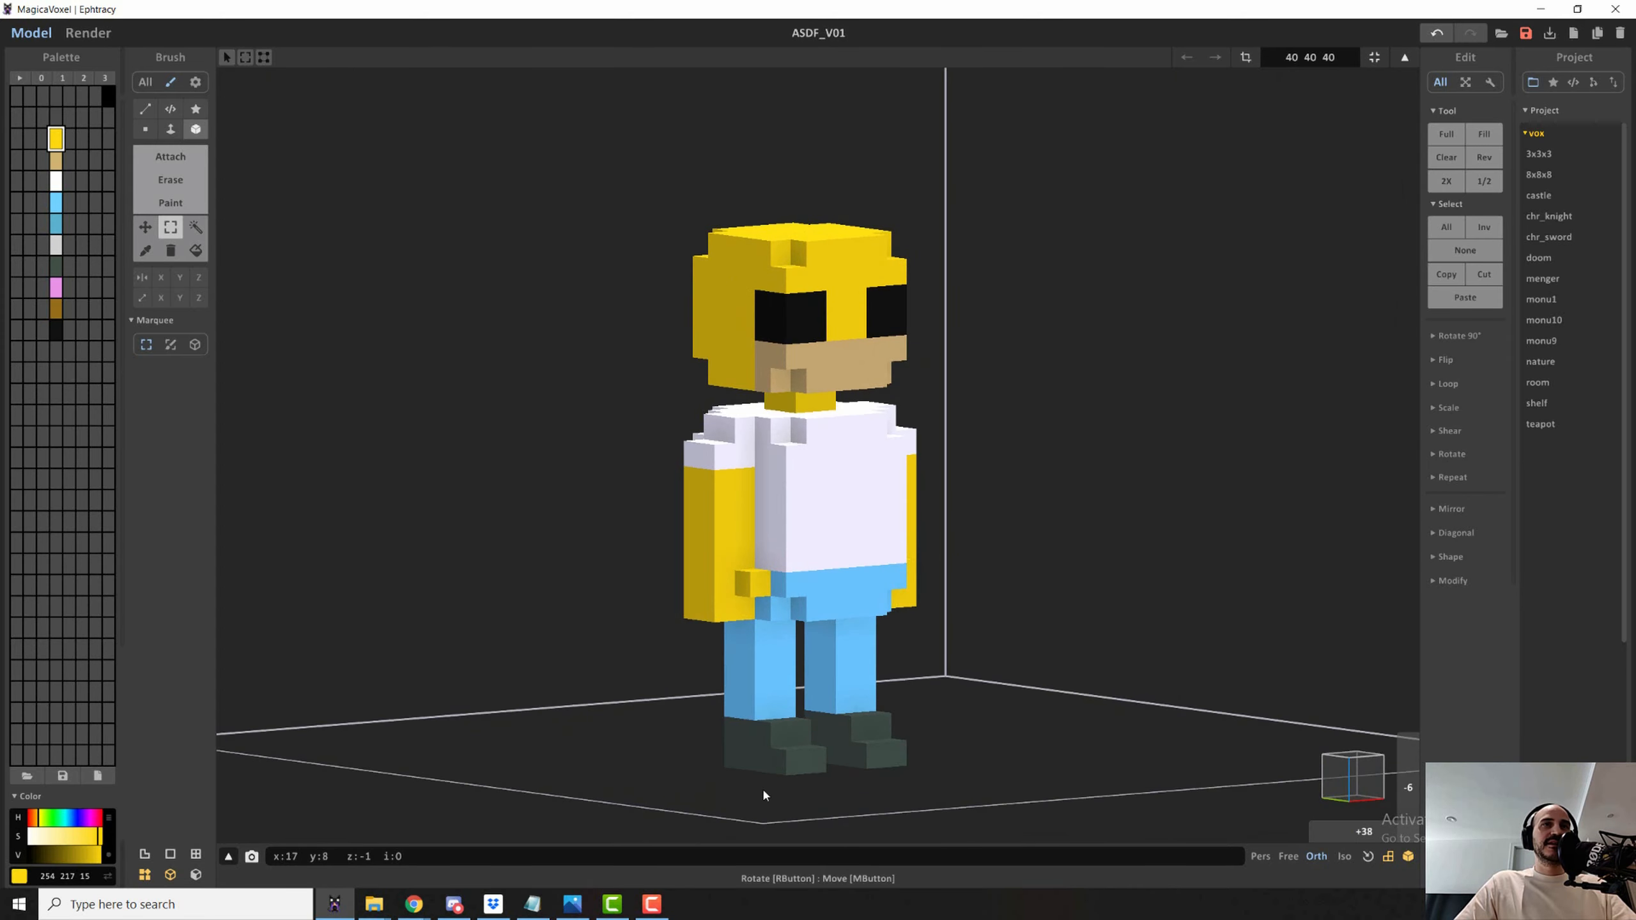
- In a straight front view, select everything from the head to the upper legs and move it up one voxel
right_click_drag(943, 471, 855, 462)
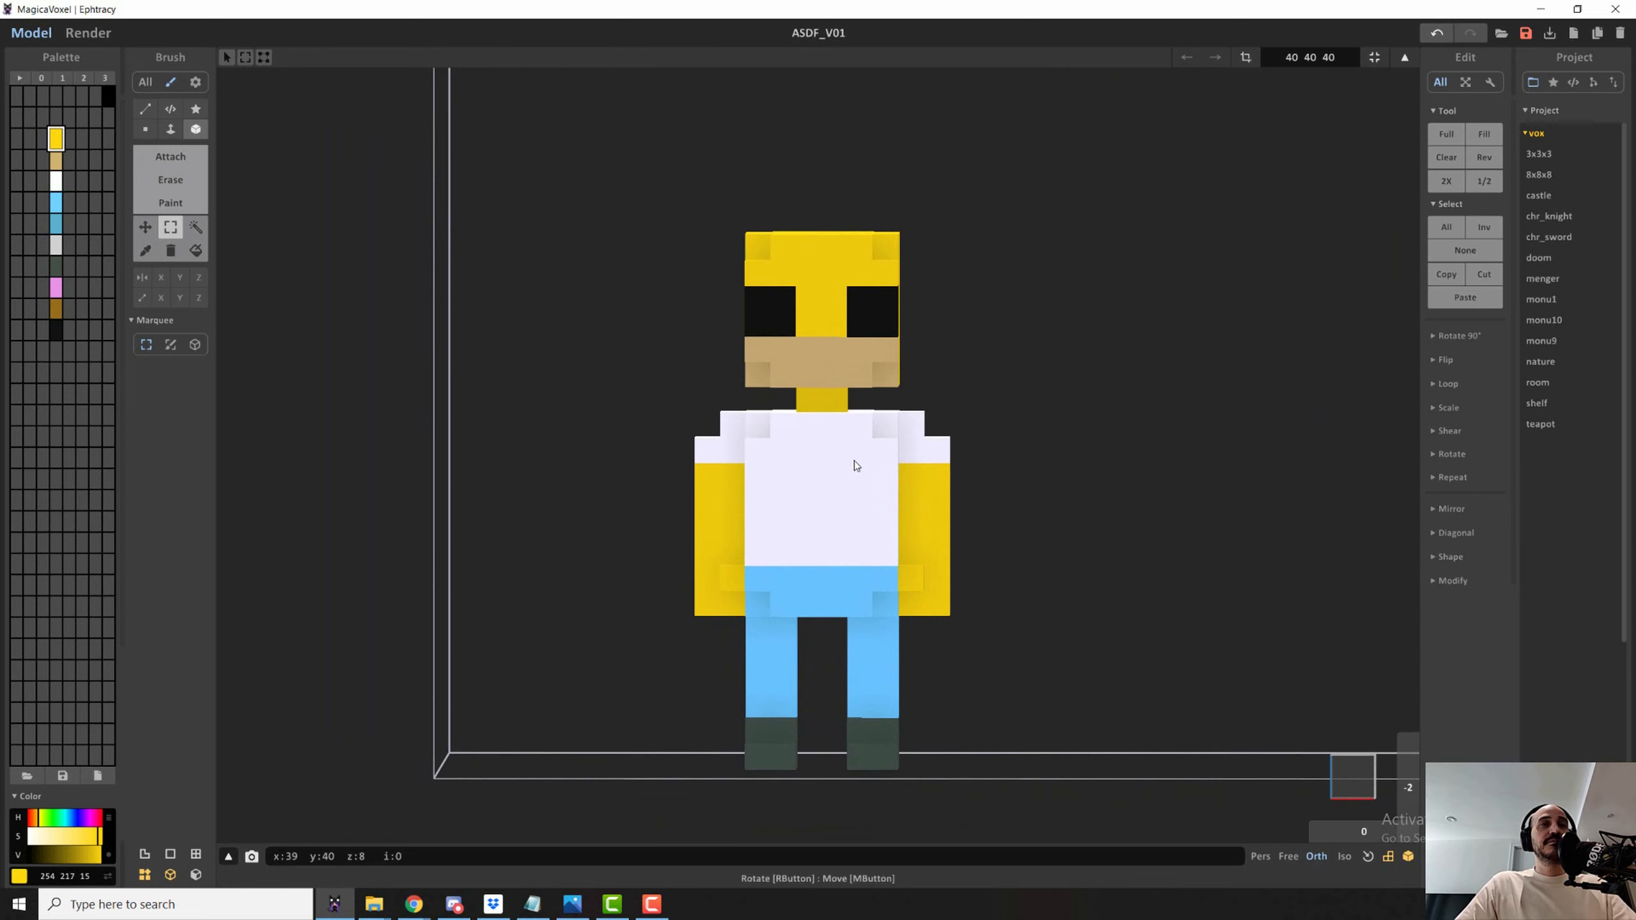
right_click_drag(860, 658, 868, 647)
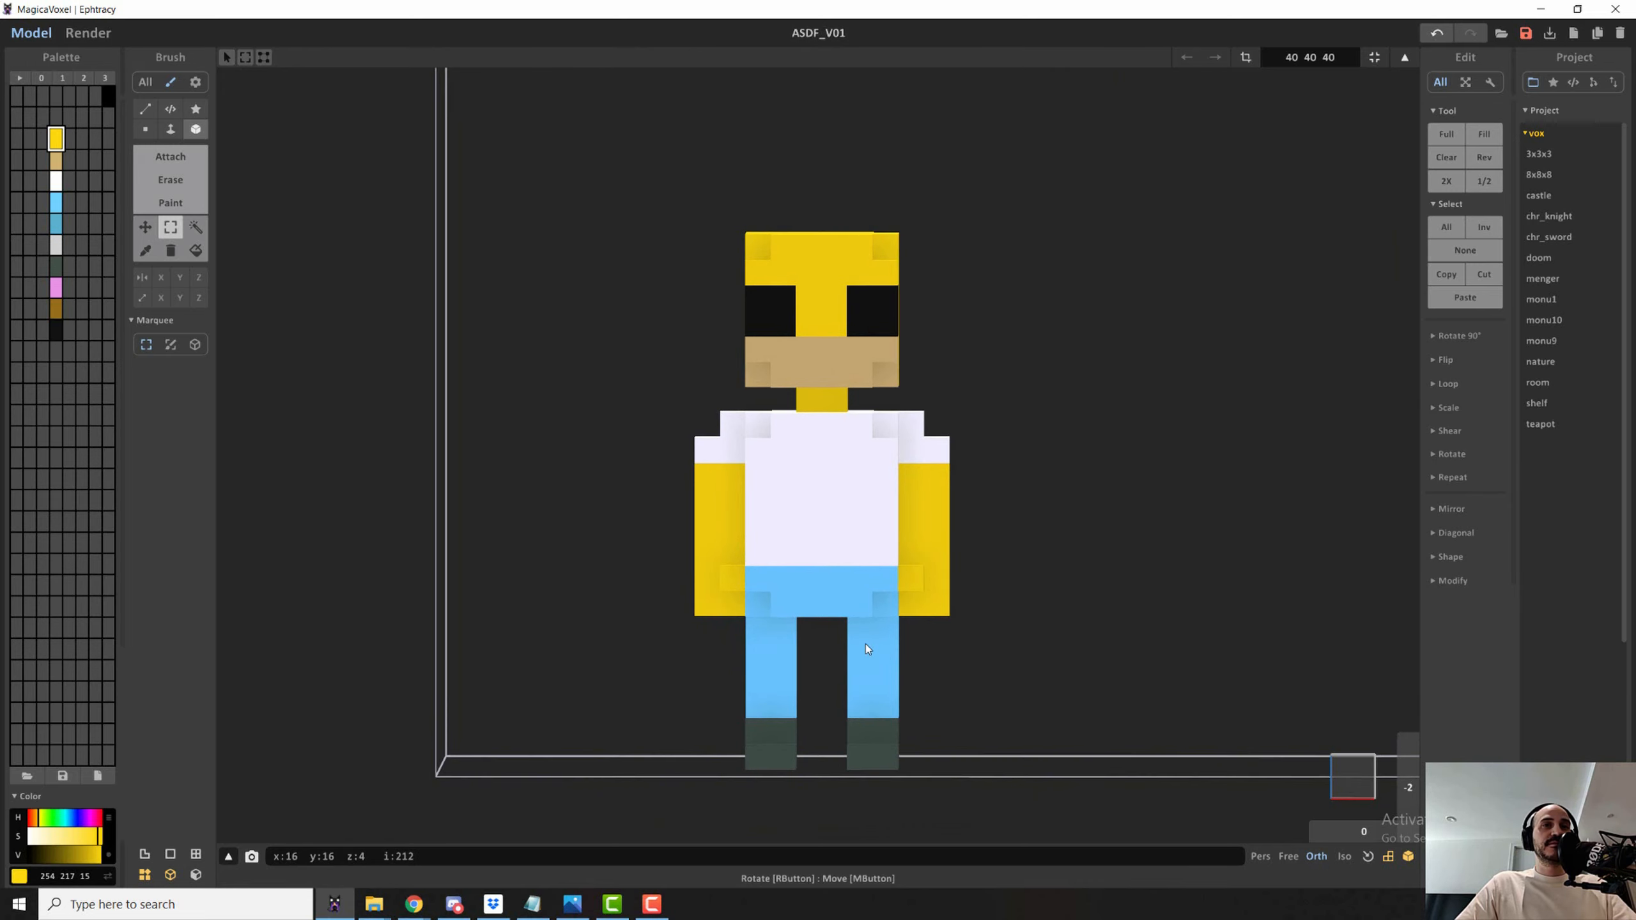
left_click(1408, 814)
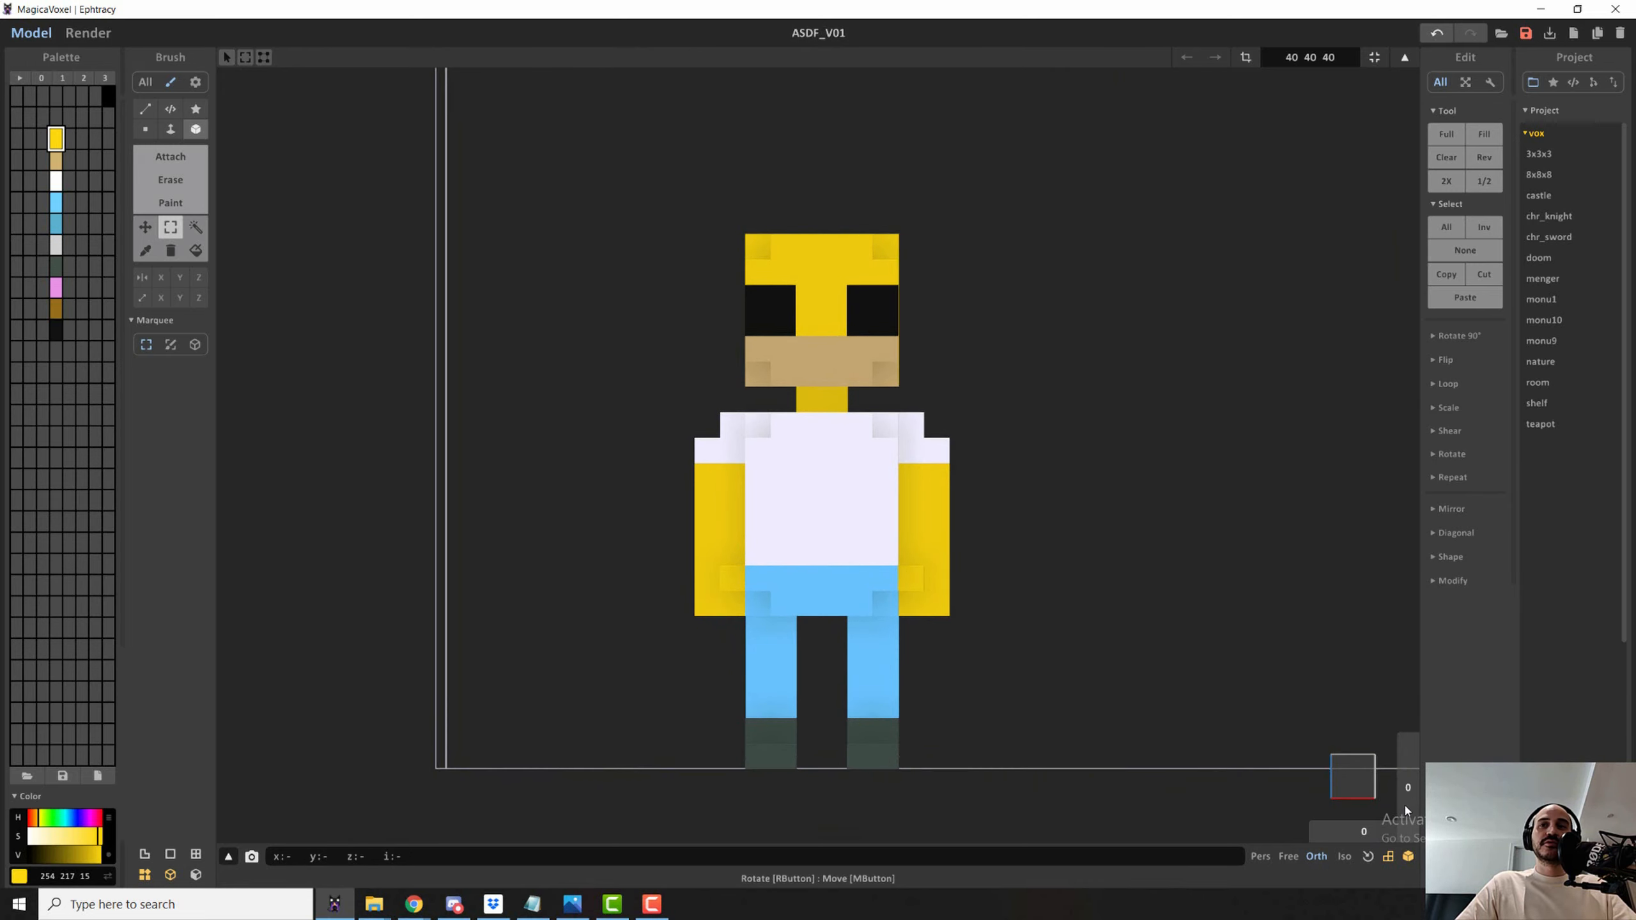
left_click_drag(652, 202, 1057, 662)
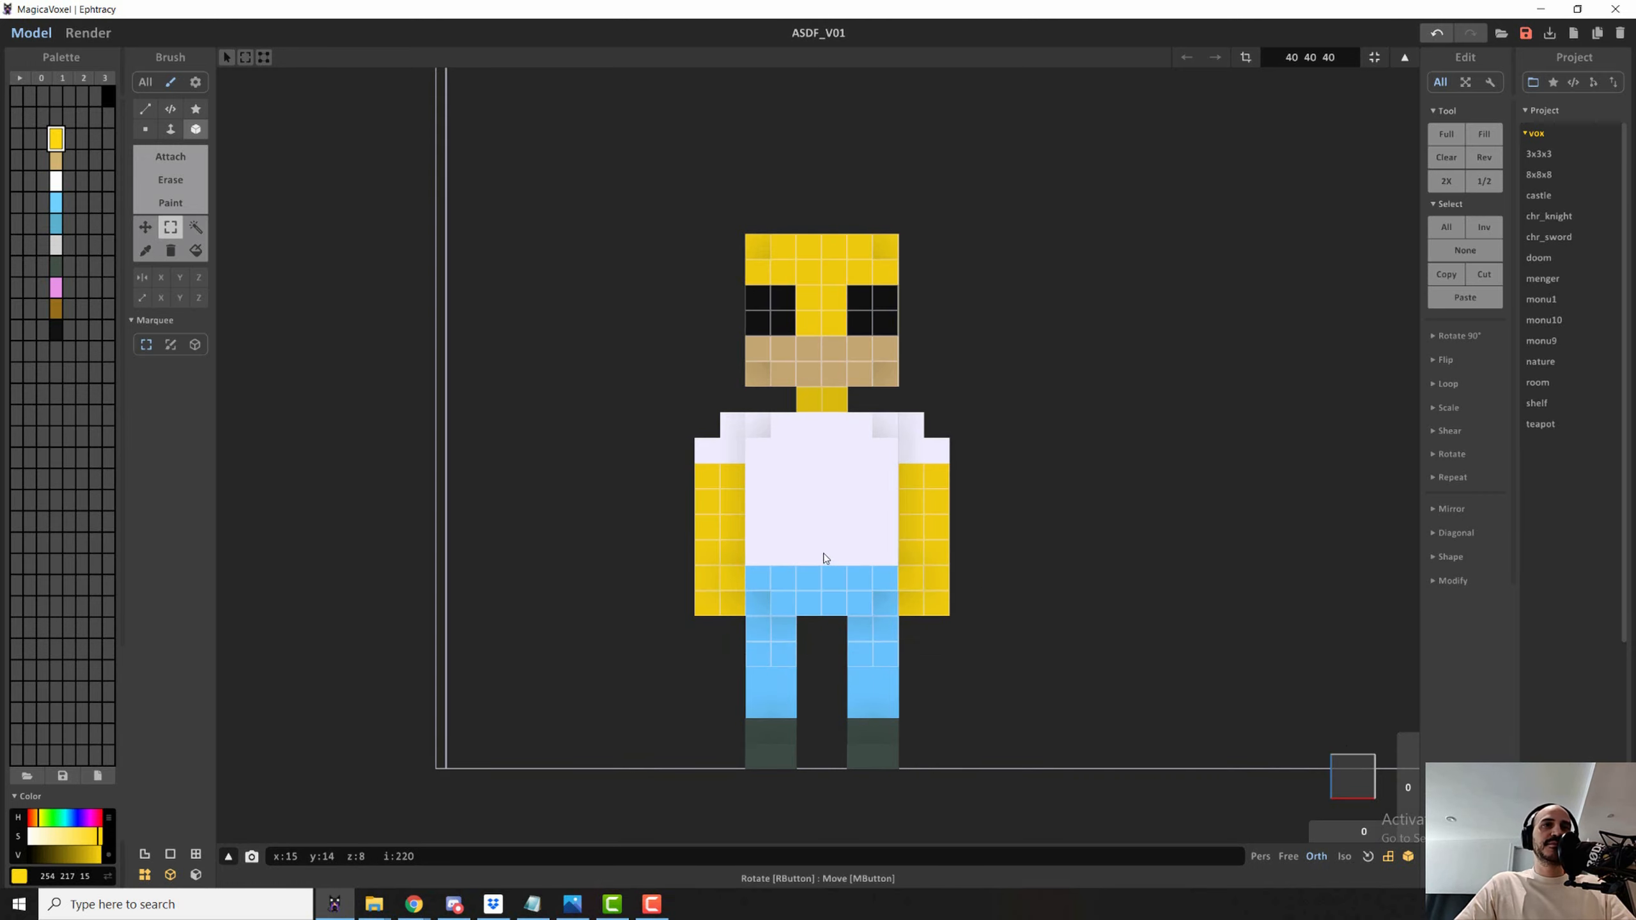
left_click_drag(829, 545, 834, 509)
right_click_drag(918, 534, 1108, 627)
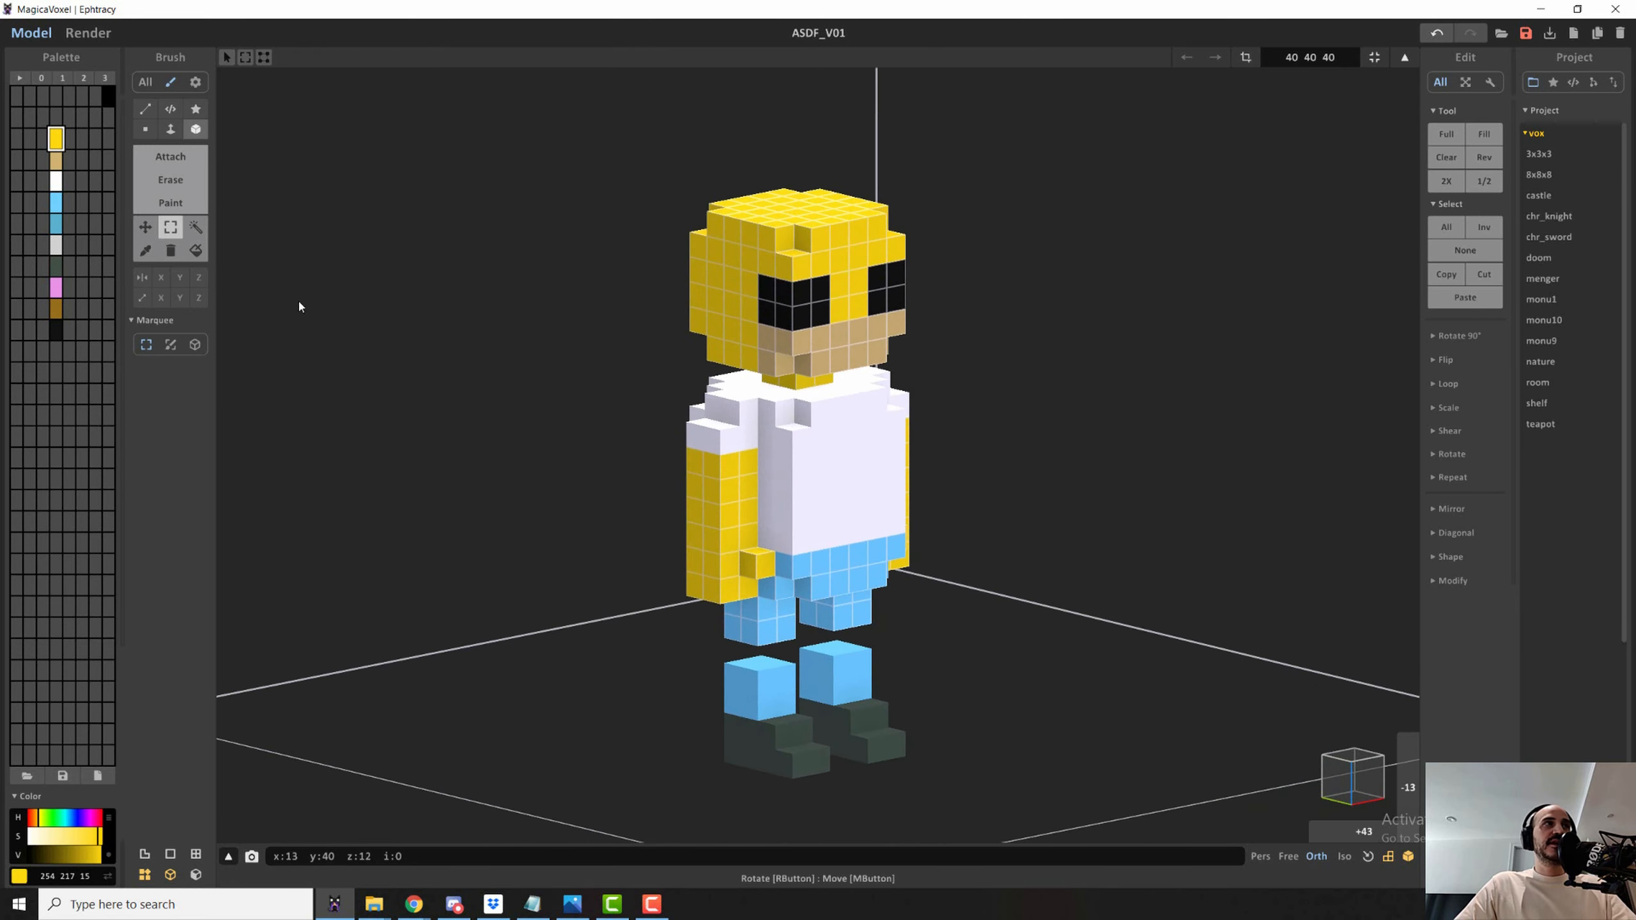
- Extrude the tops of both lower legs upward in light blue with the face brush to close the gap
left_click(171, 129)
left_click(57, 204)
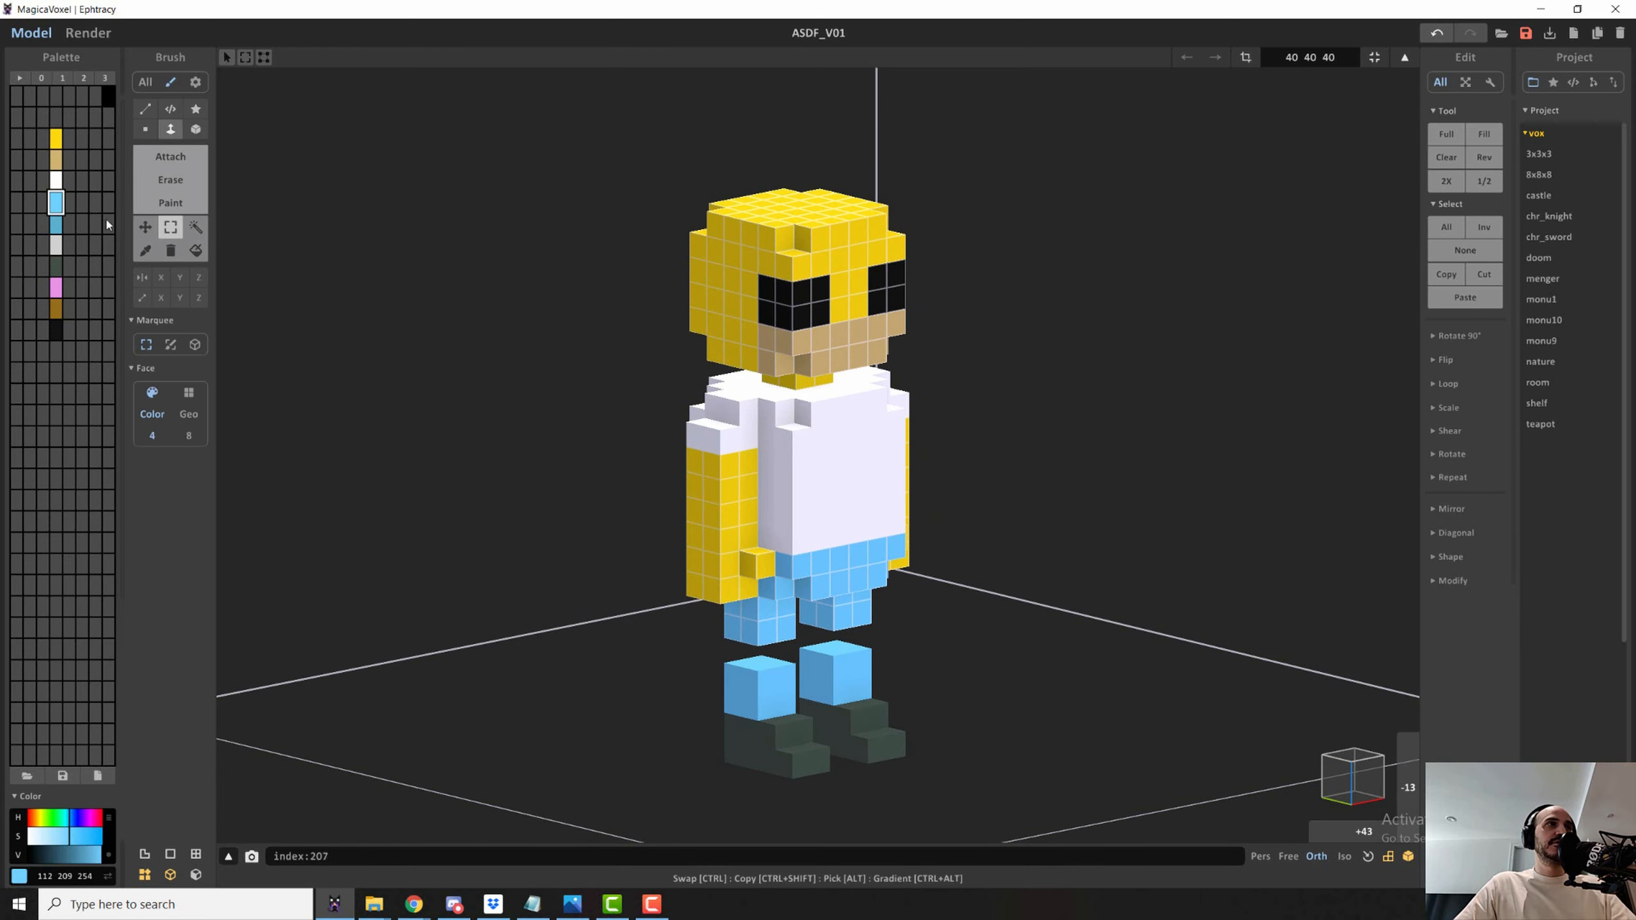
left_click(192, 158)
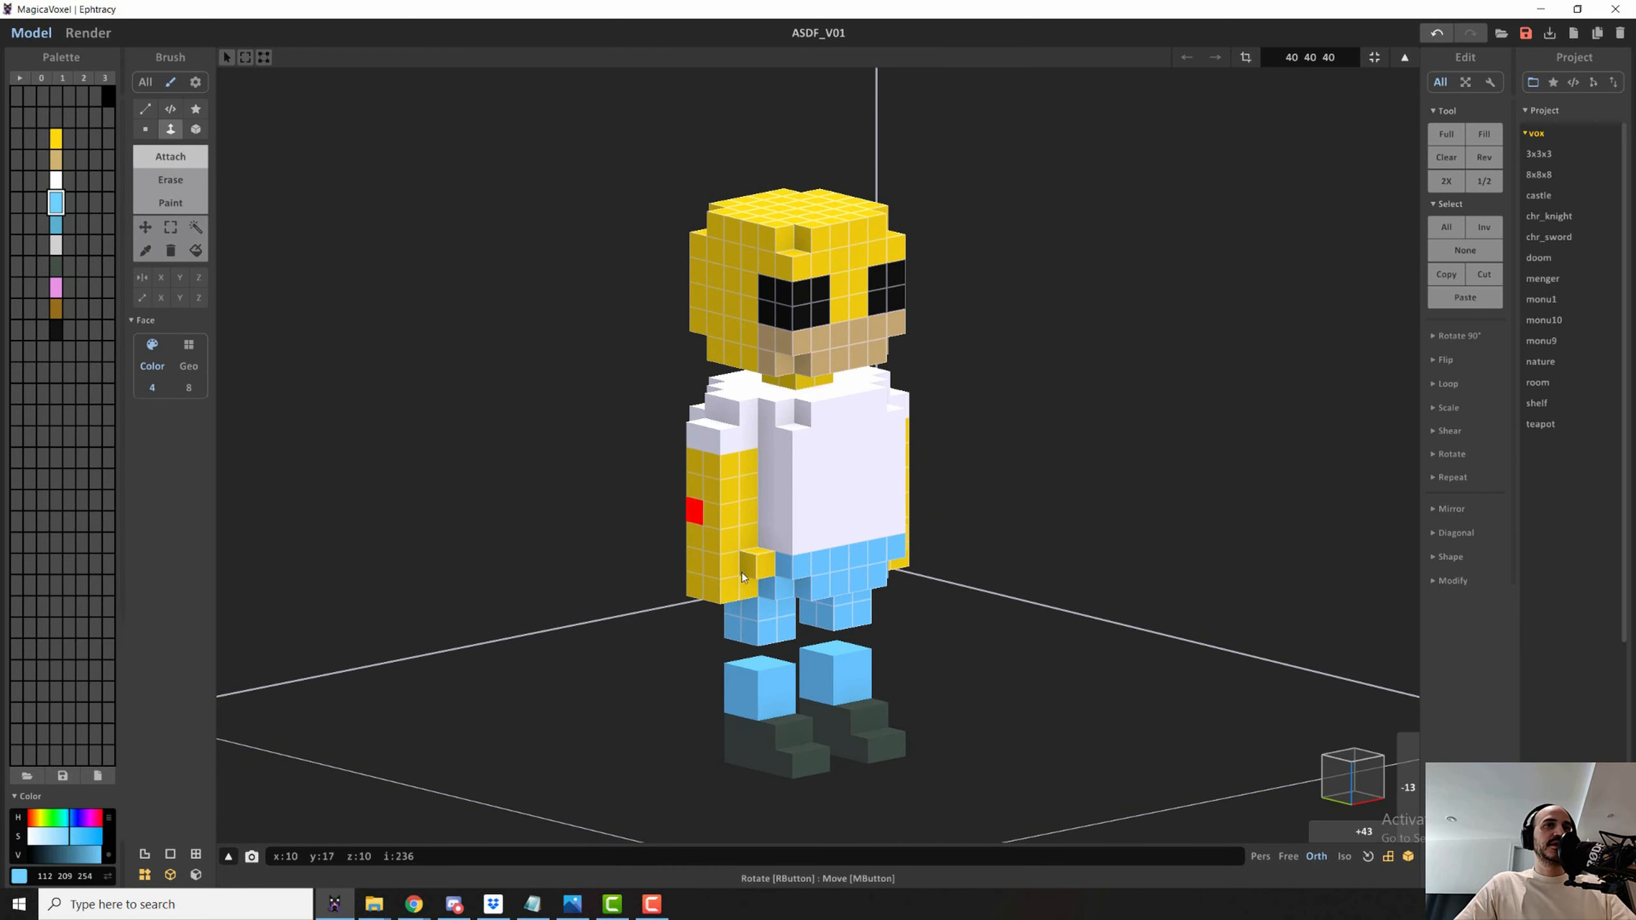
left_click(762, 655)
left_click(837, 653)
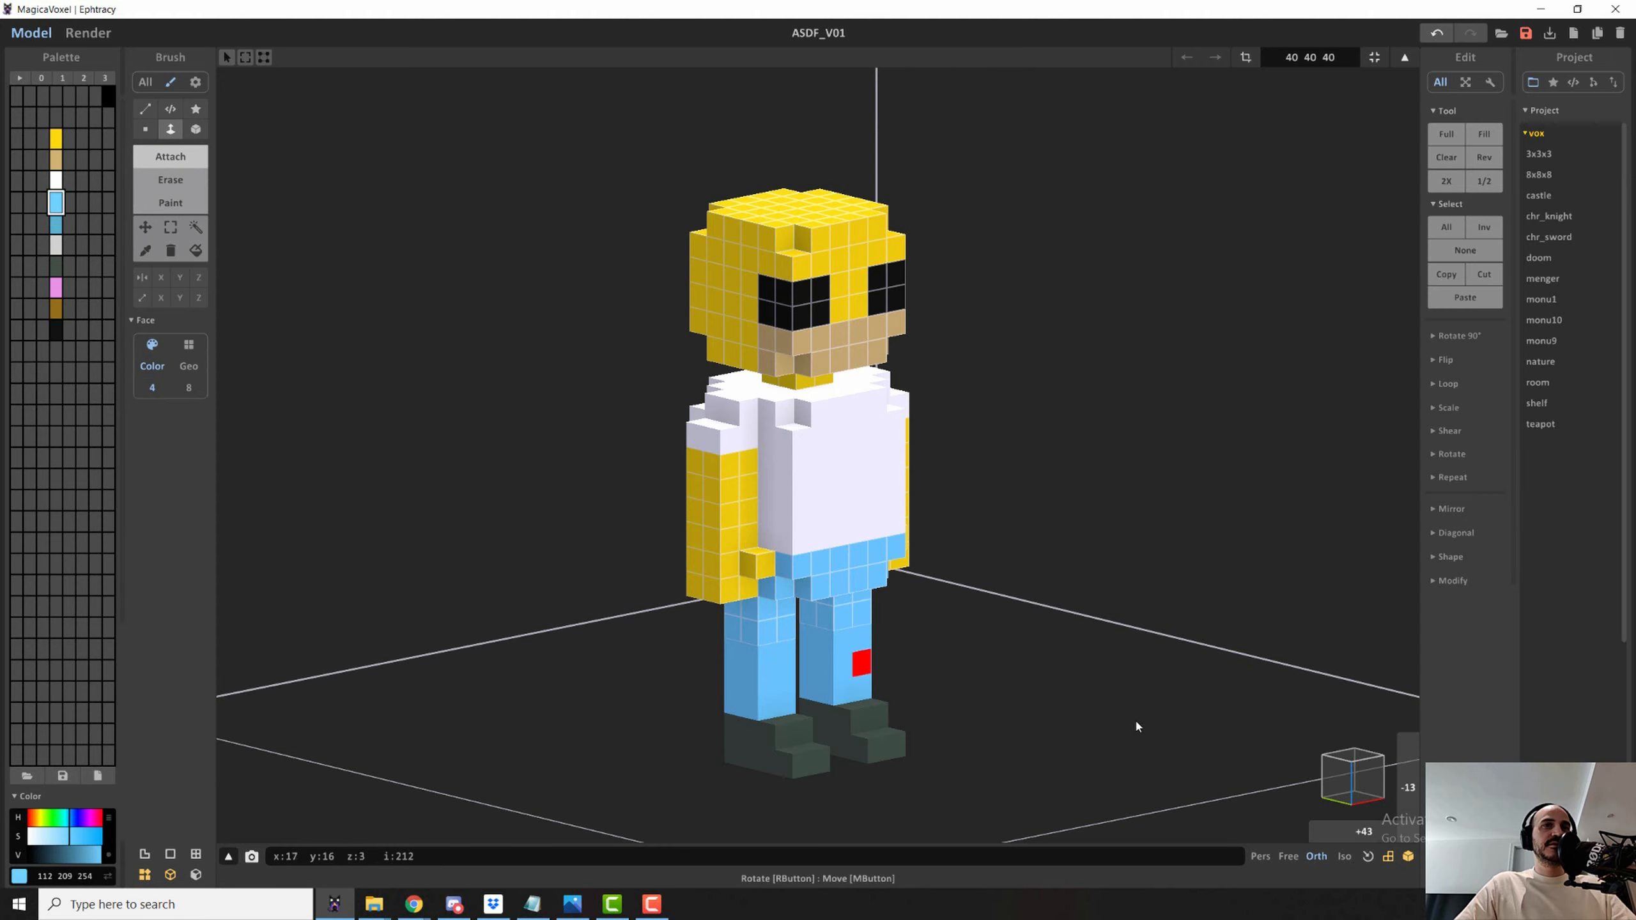
right_click_drag(1171, 732, 1051, 481)
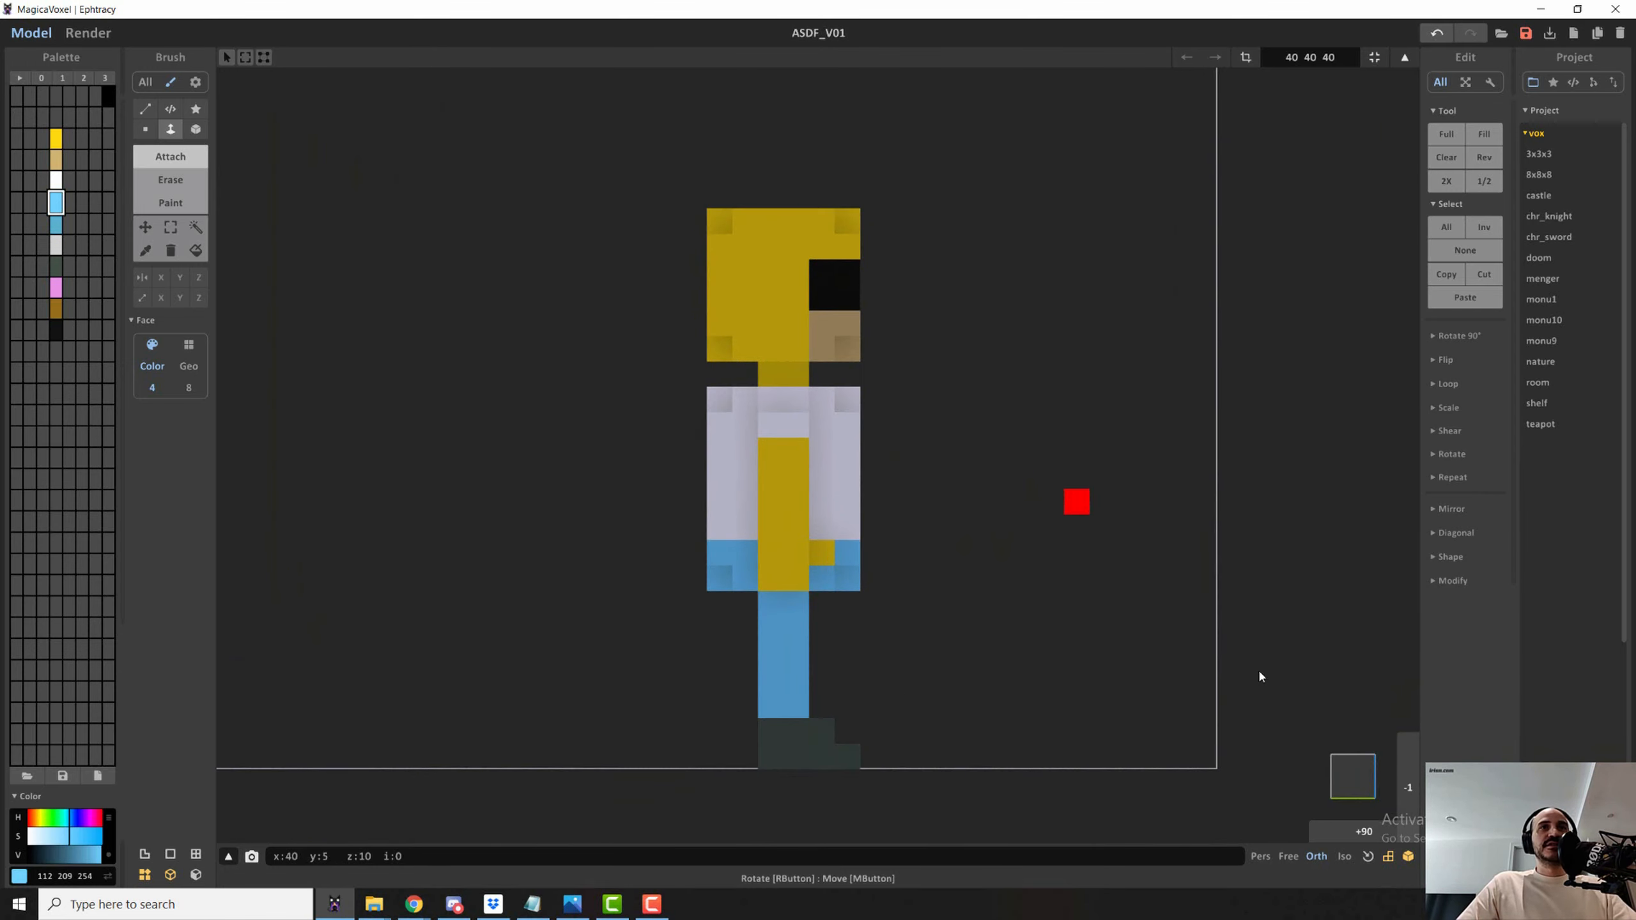
- In a straight side view, select the back of the shirt and trousers and shift it one voxel forward
left_click(1408, 788)
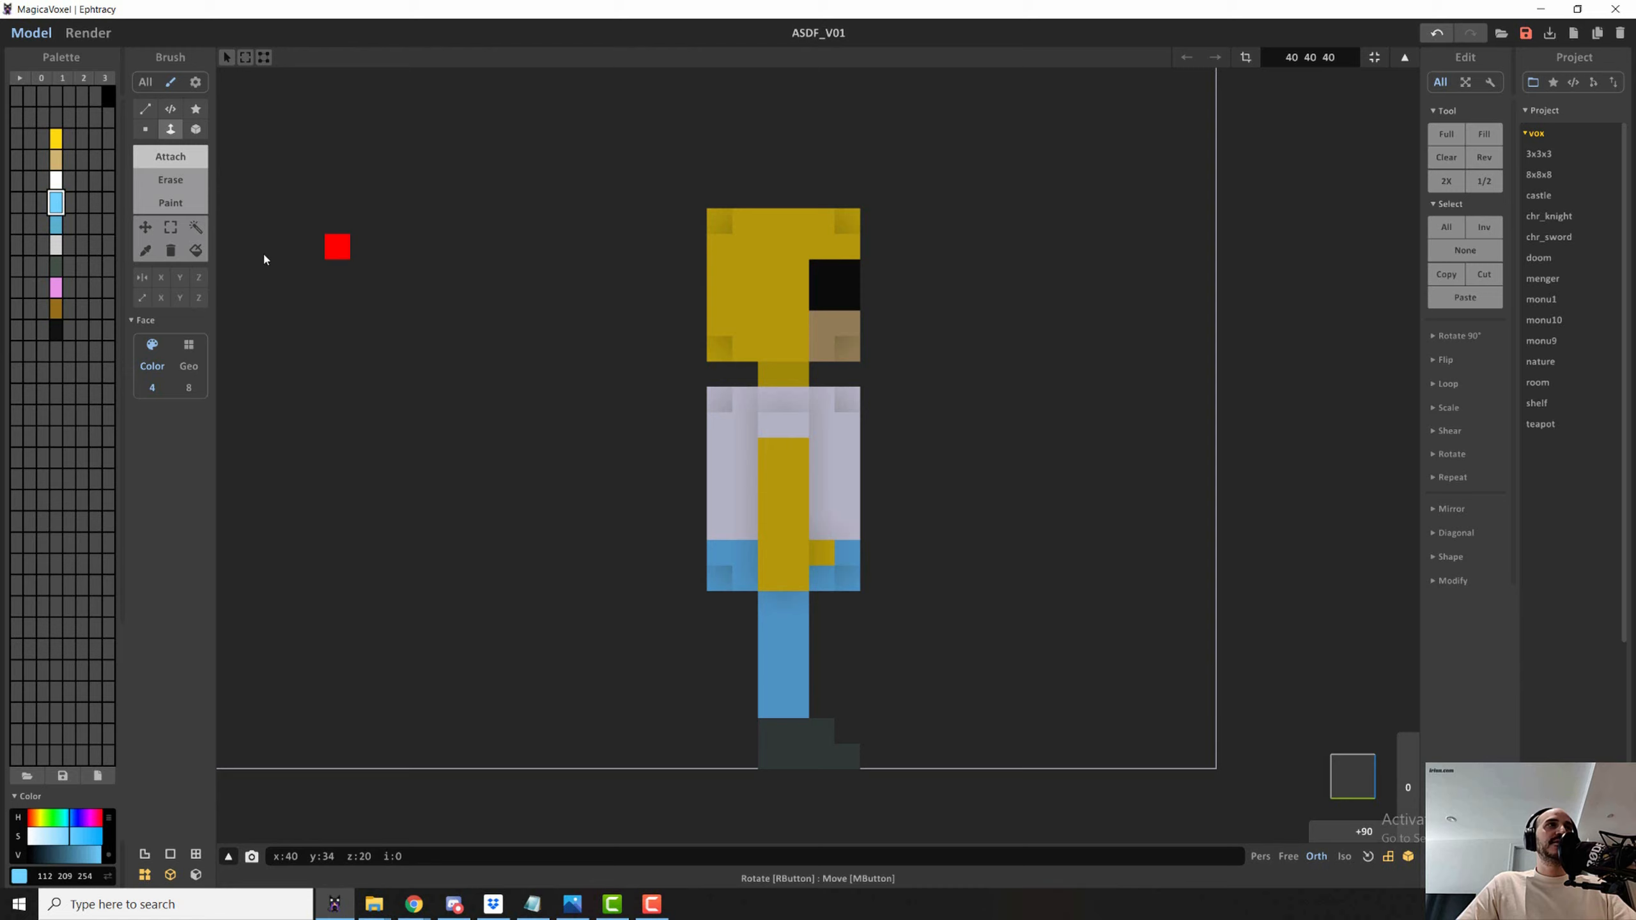
left_click(171, 228)
left_click_drag(710, 455, 742, 390)
left_click_drag(715, 549, 745, 556)
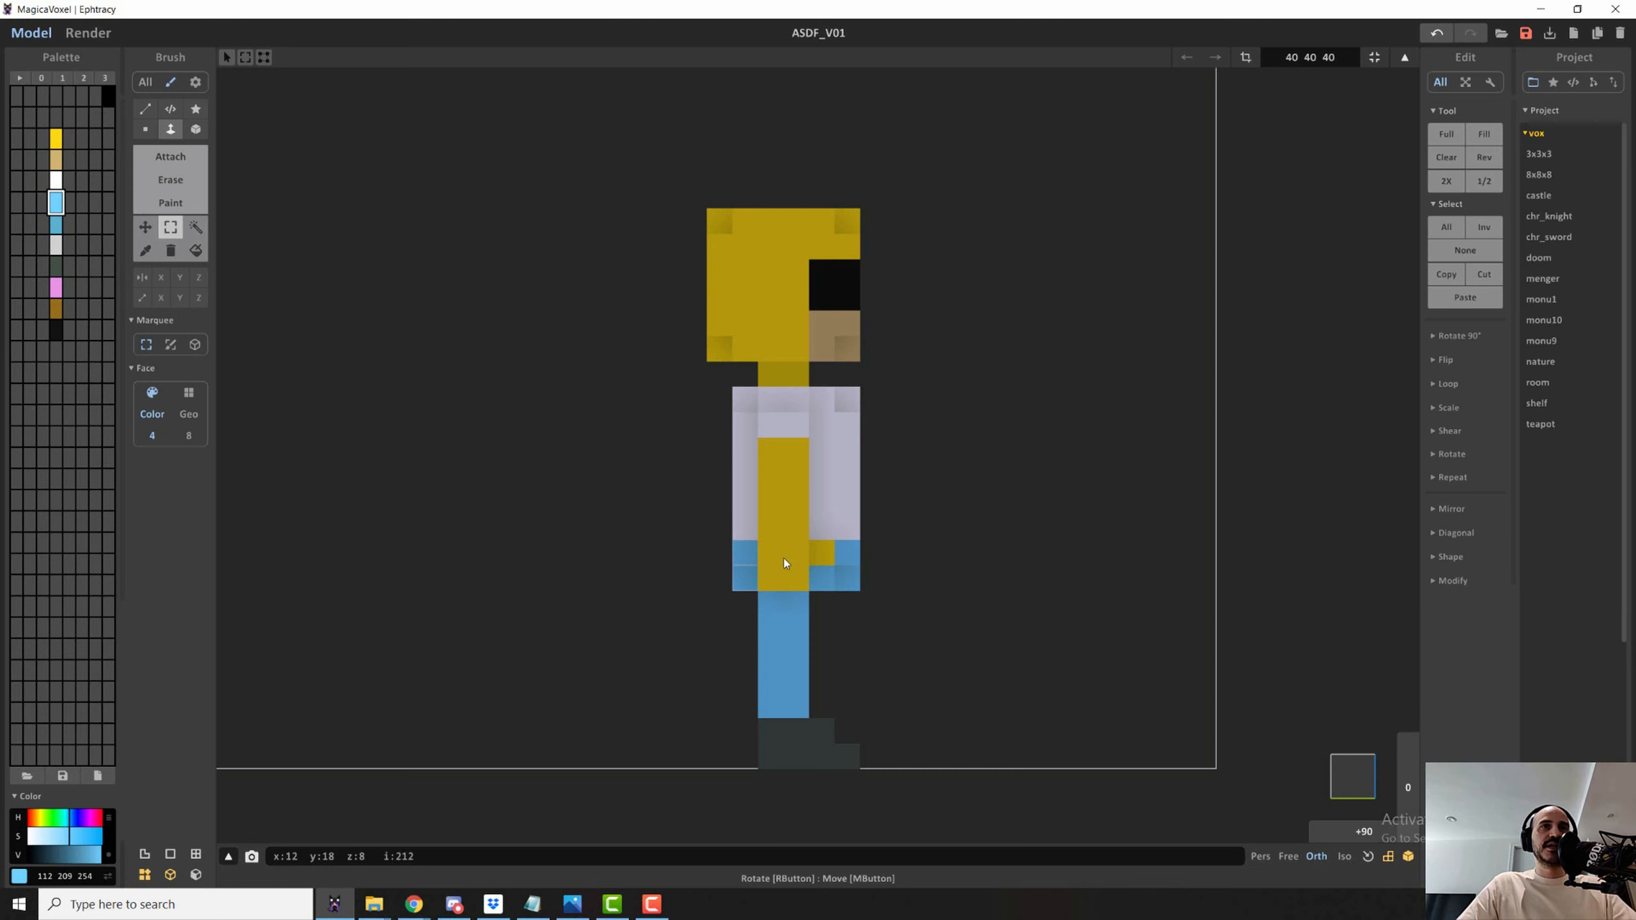
right_click_drag(921, 478, 861, 540)
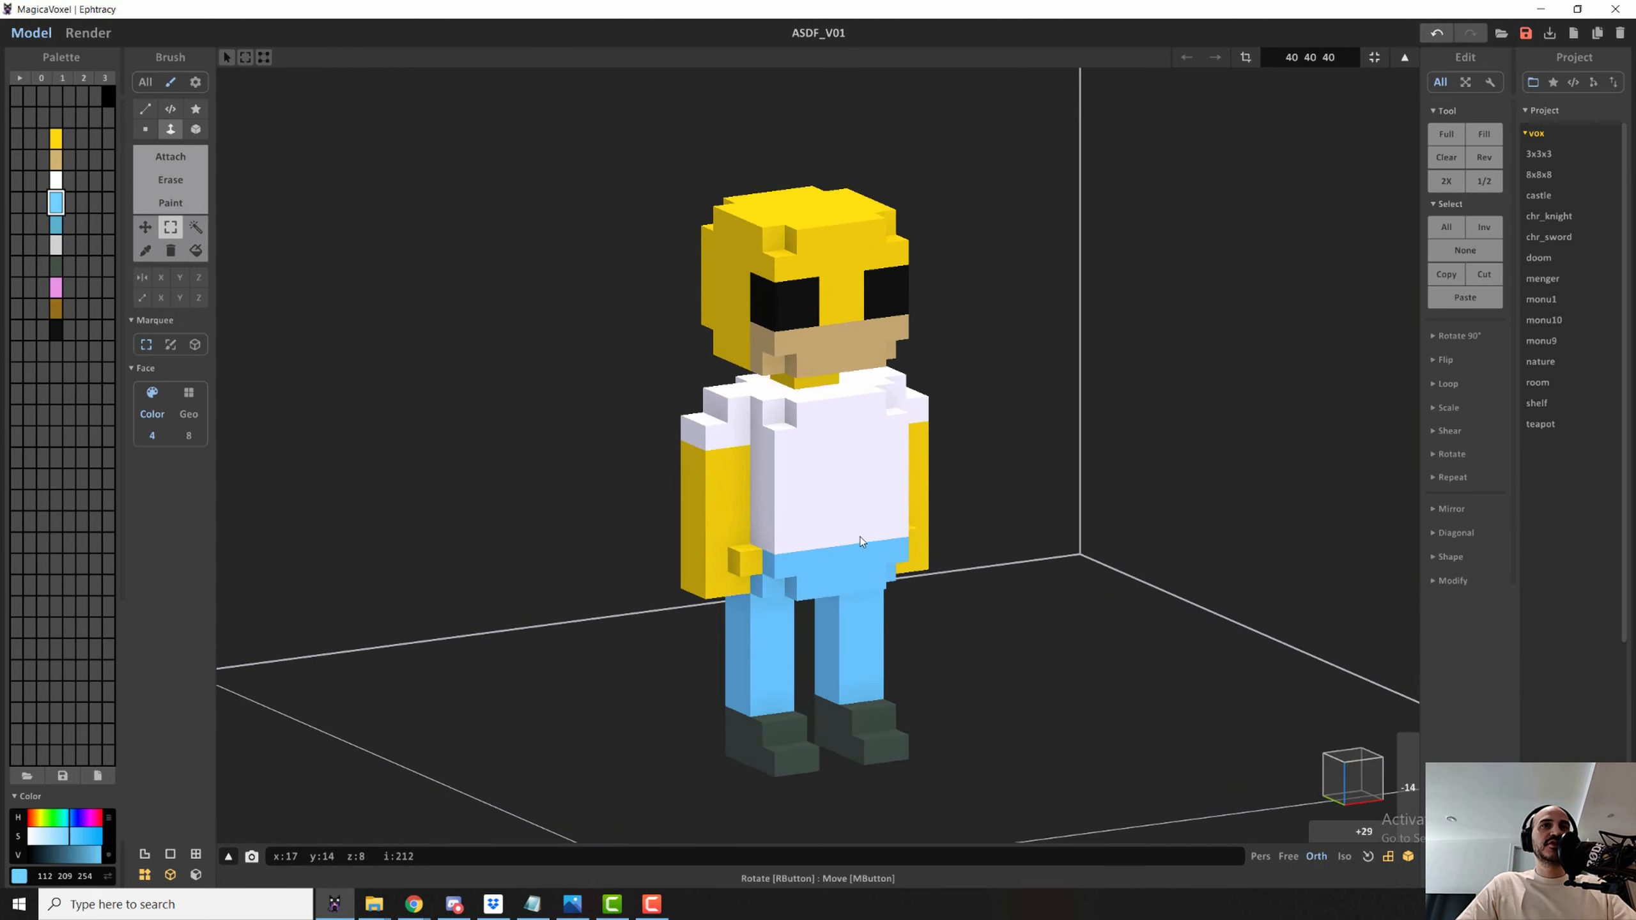
- Erase the front voxel layer of the chest above the belly with the box brush, leaving a stepped, protruding stomach
left_click(170, 179)
left_click(190, 133)
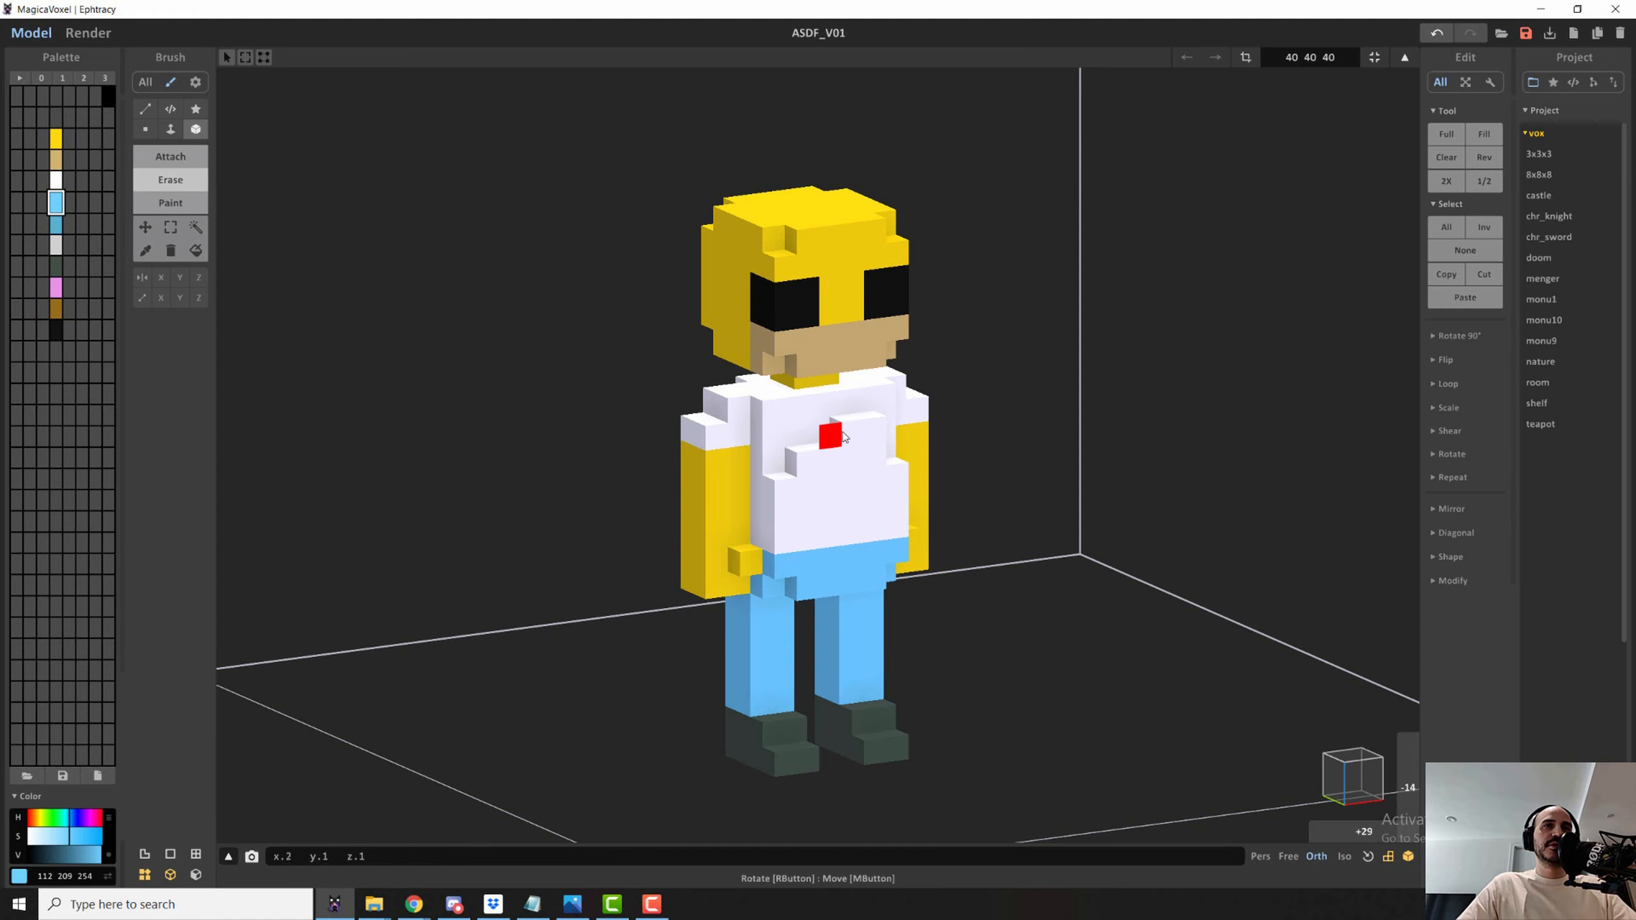
left_click_drag(863, 433, 876, 431)
right_click_drag(873, 432, 938, 451)
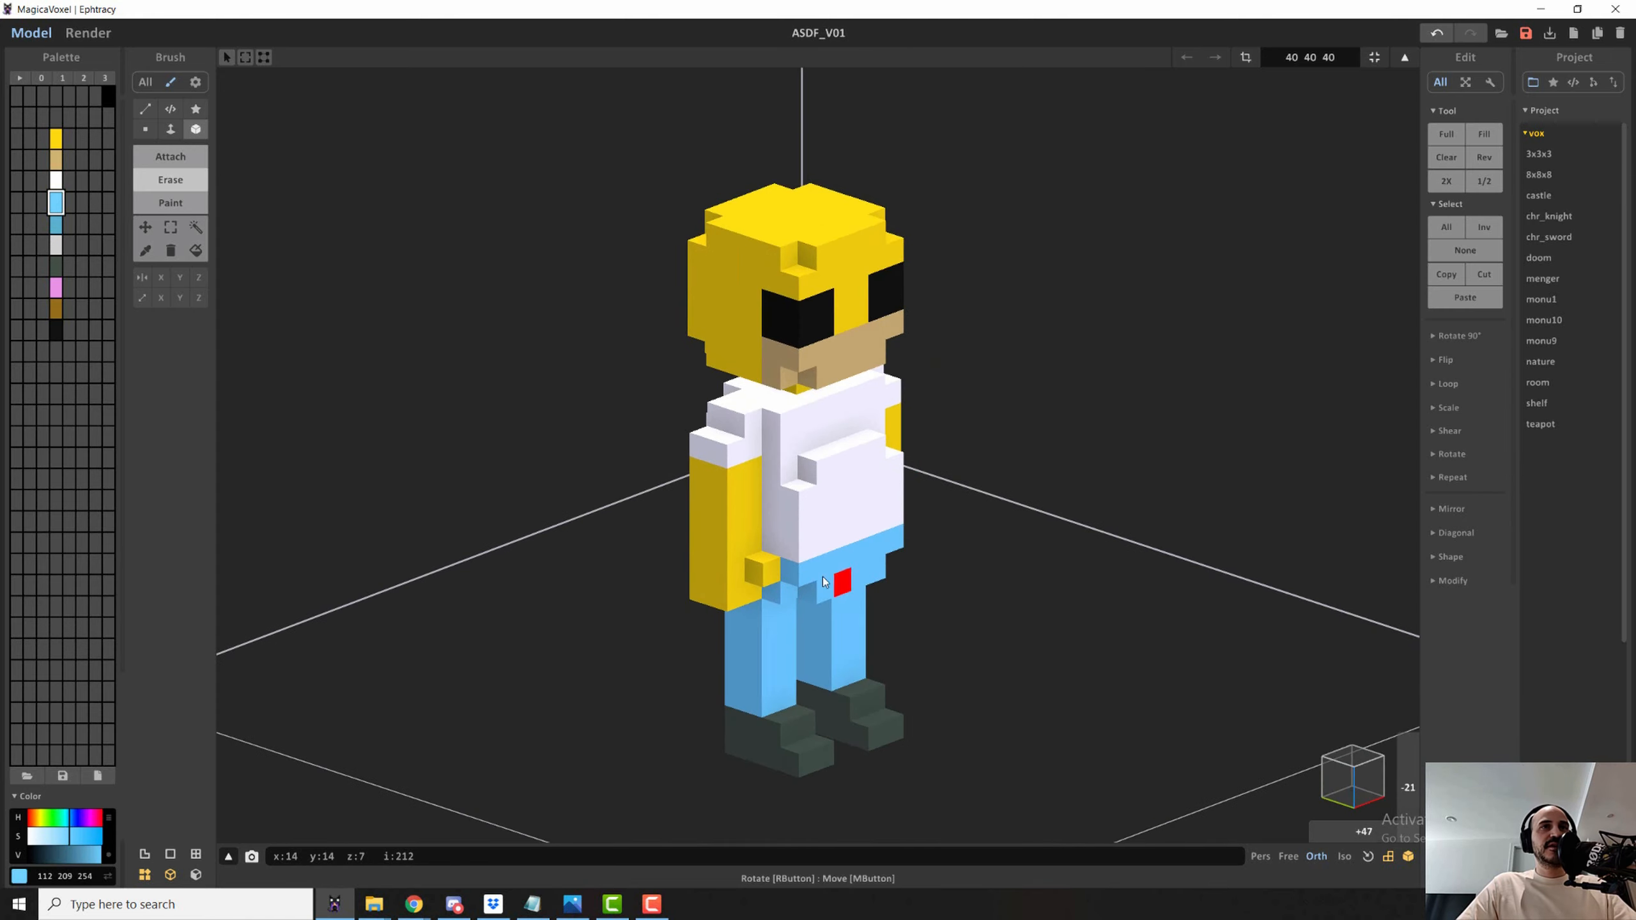
right_click_drag(846, 583, 787, 570)
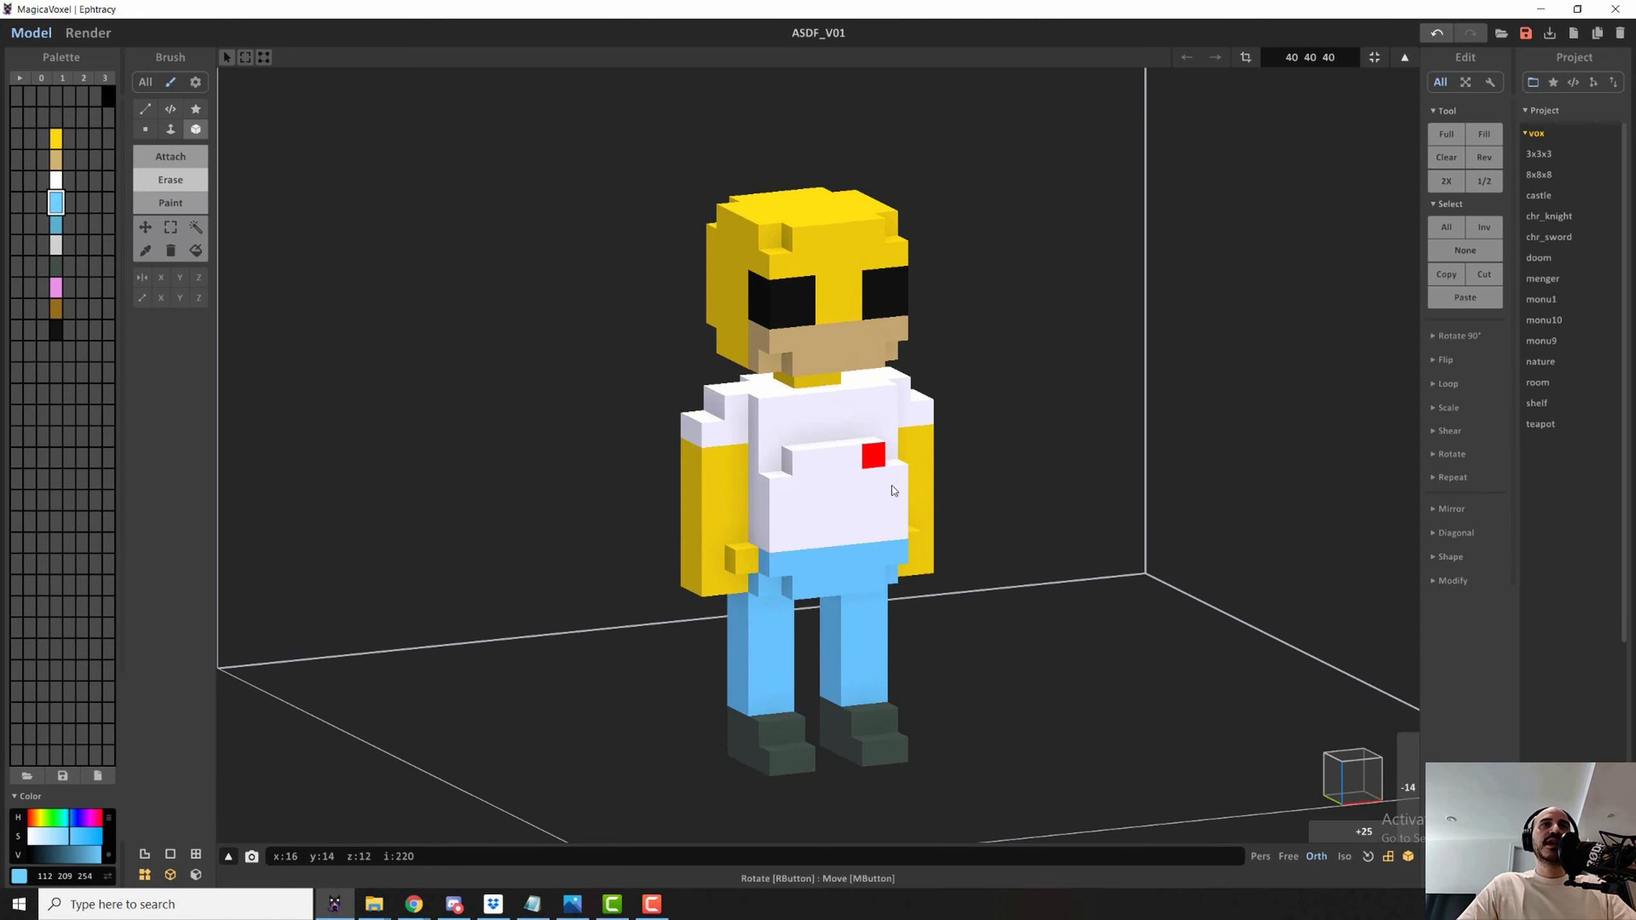
mouse_move(892, 486)
right_mouse_down()
mouse_move(783, 494)
mouse_move(763, 478)
mouse_move(892, 506)
mouse_move(914, 477)
right_mouse_up()
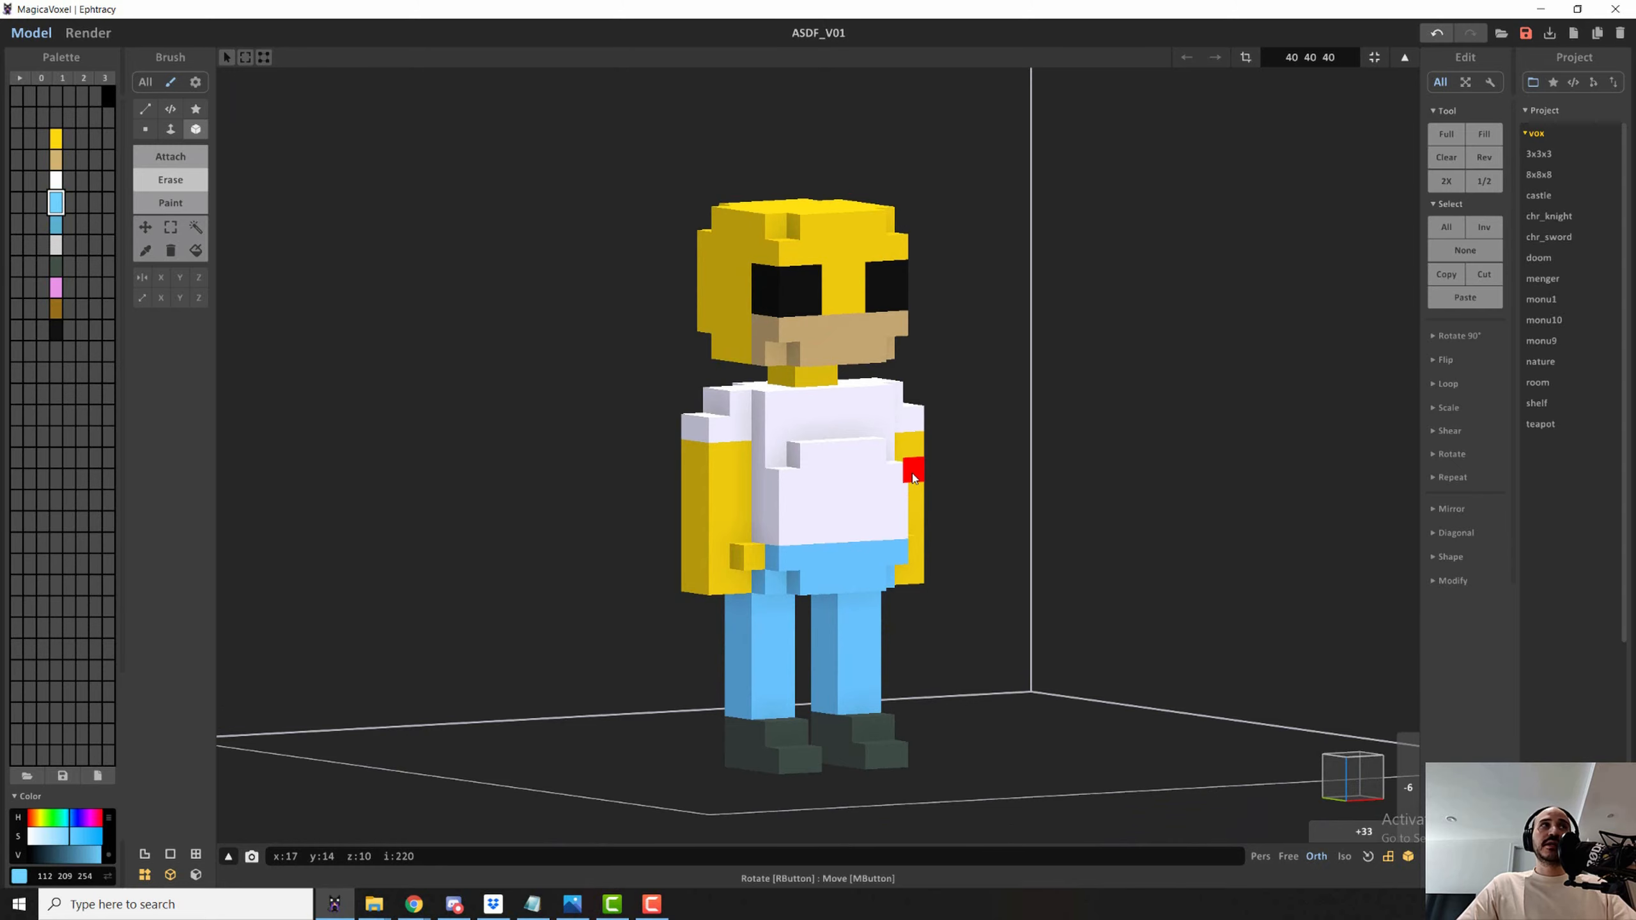
- Attach brown voxels on top of the head to form an upright hair post and a sideways crossbar four voxels wide
key("Tab")
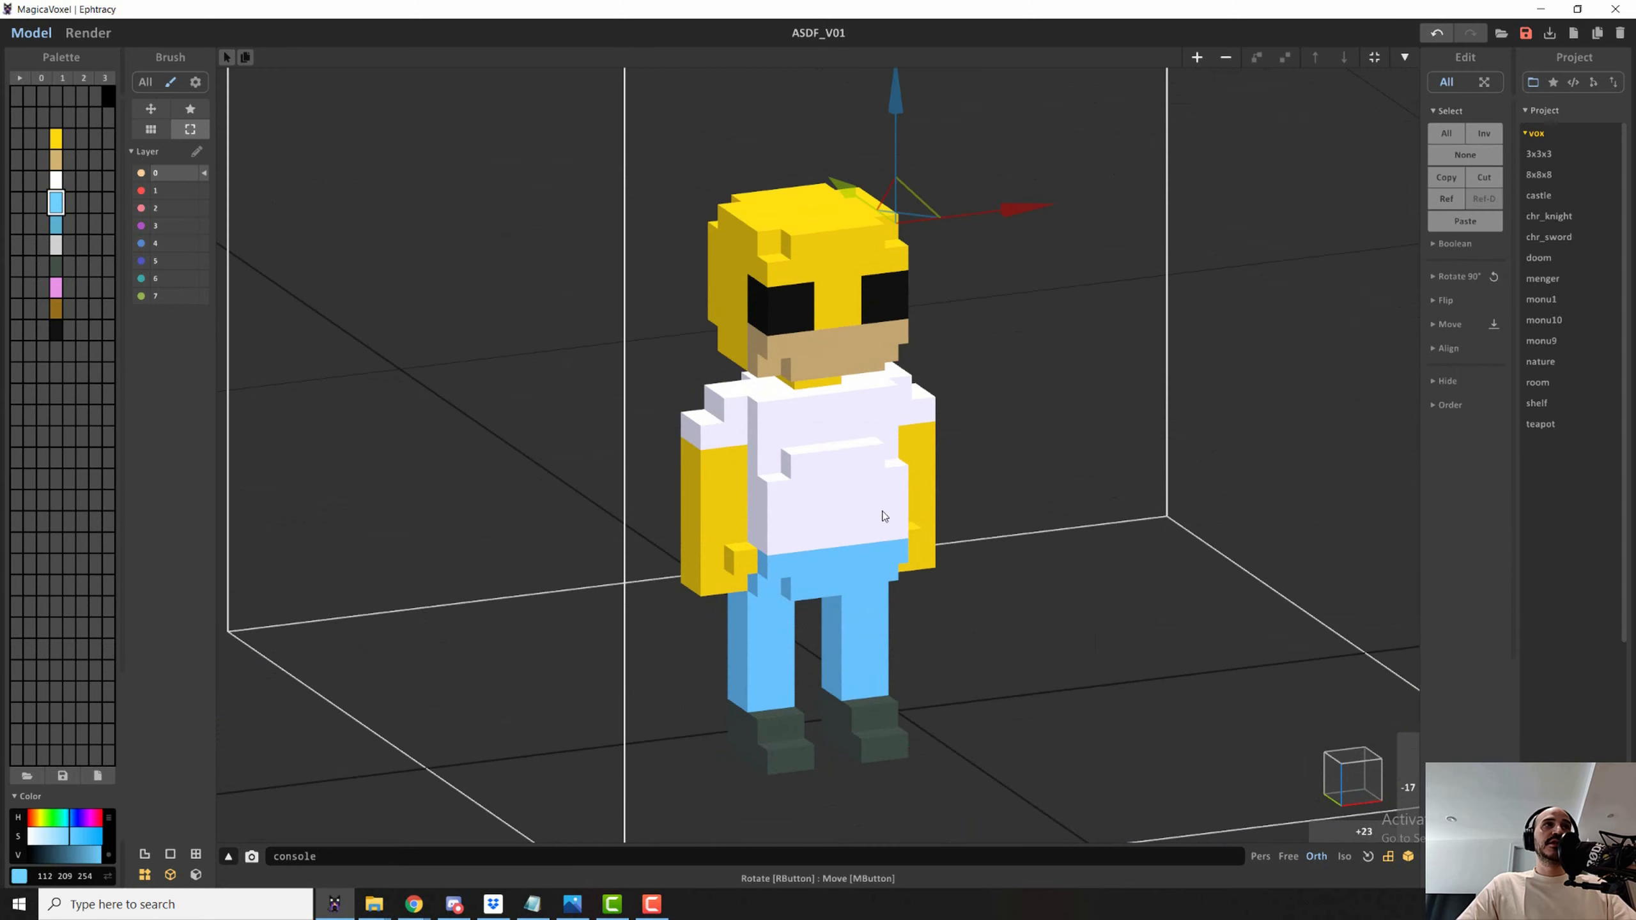
left_click(56, 309)
right_click_drag(663, 216, 824, 230)
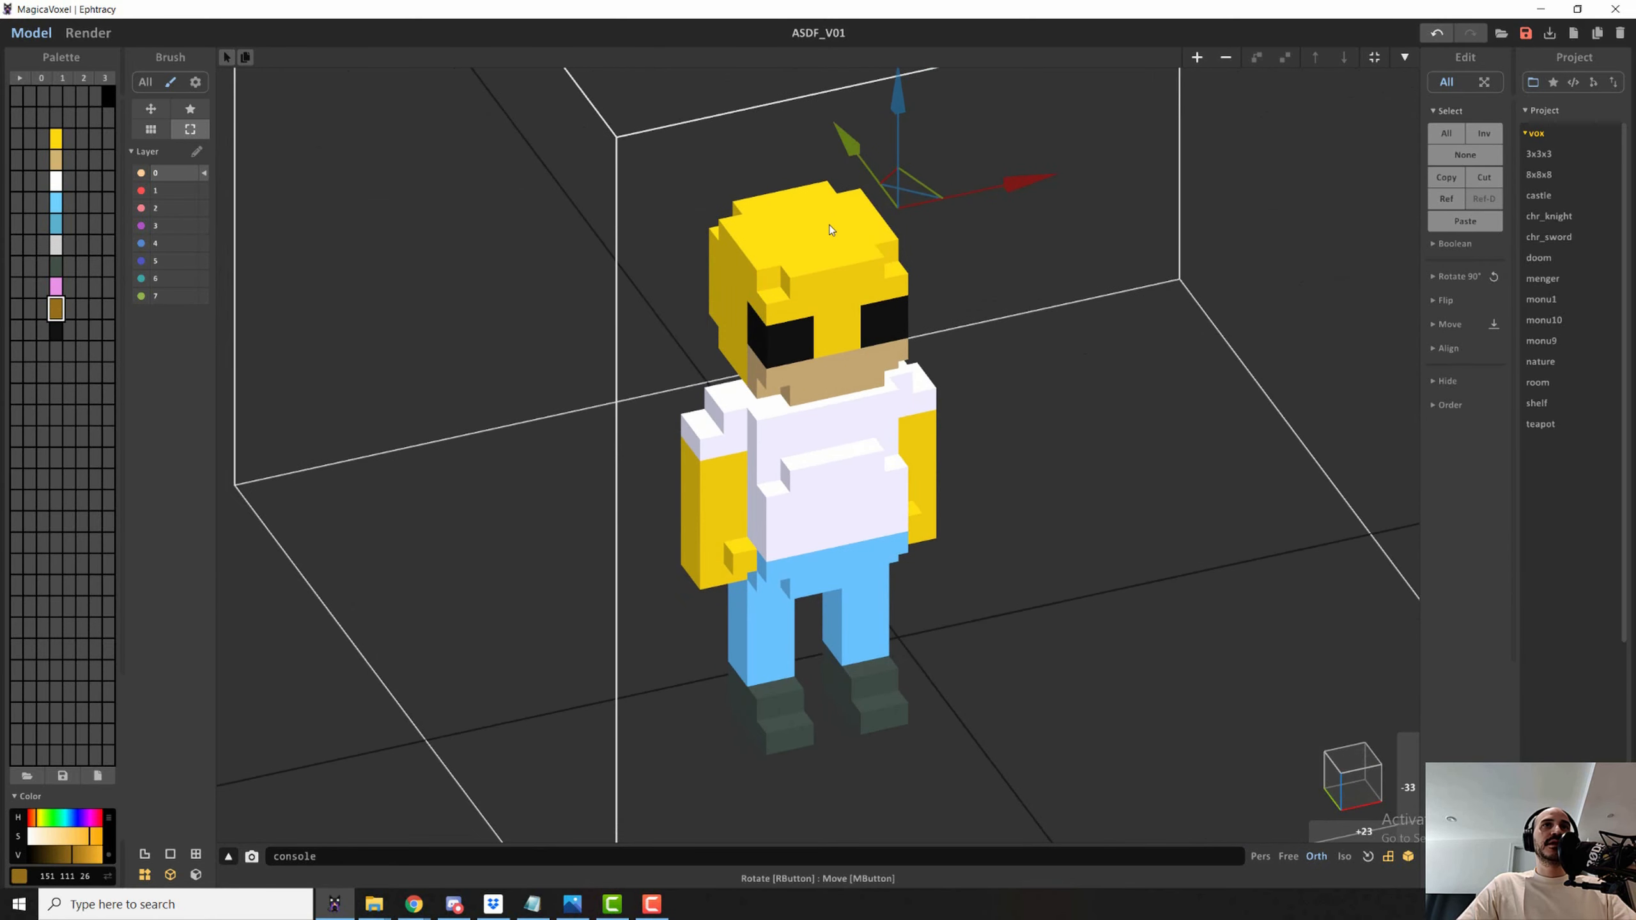
key("Tab")
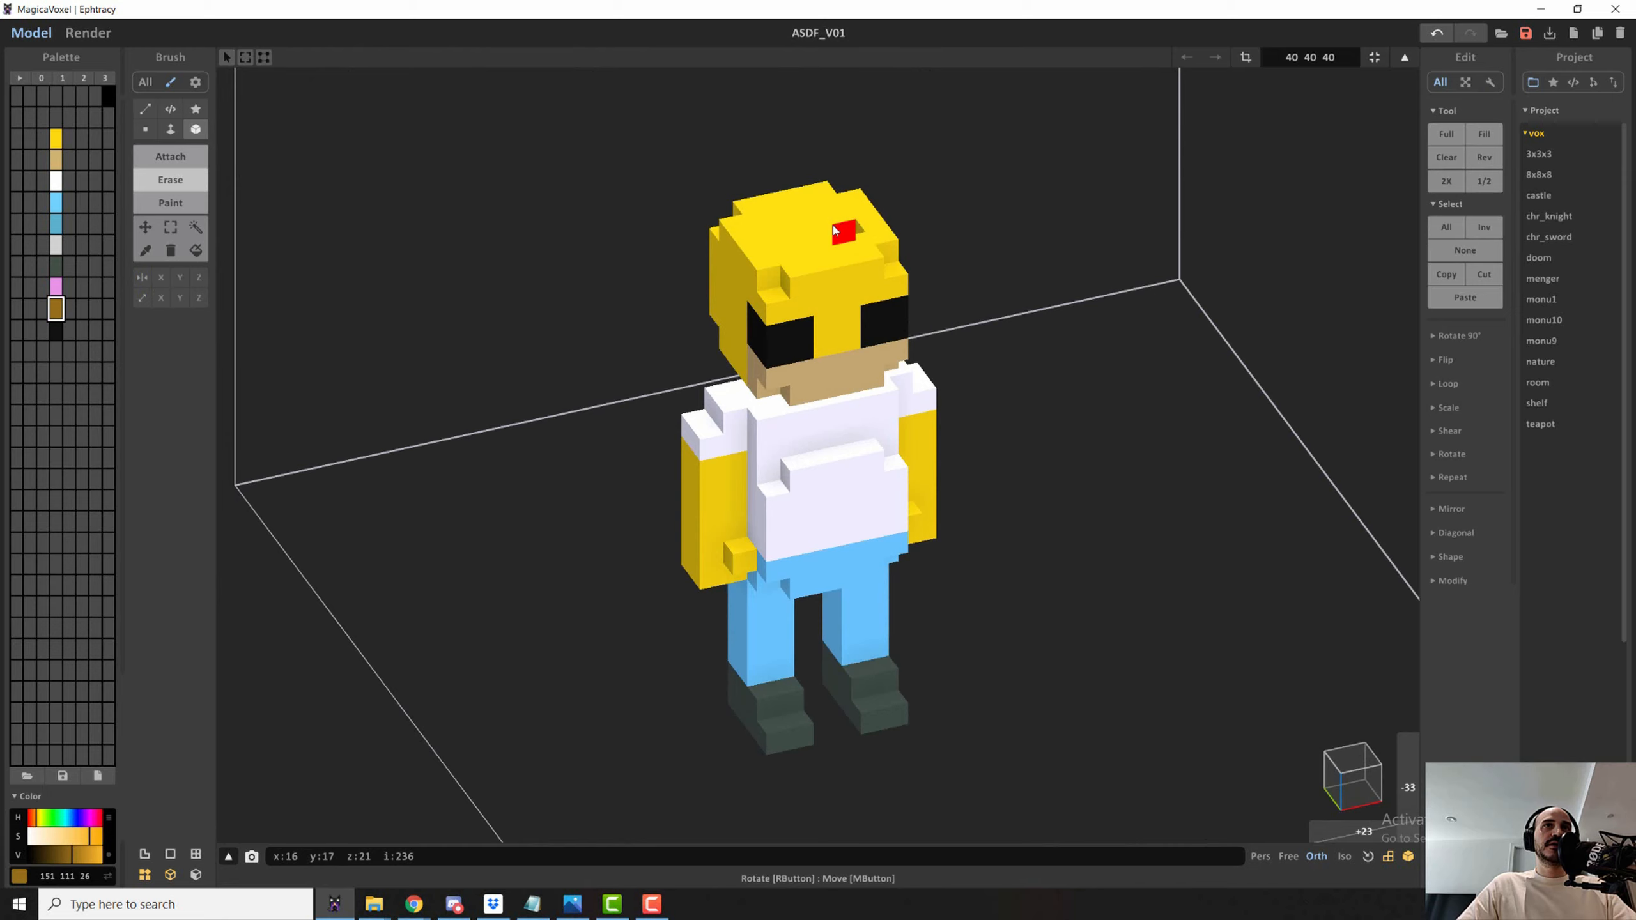
key("ctrl+z")
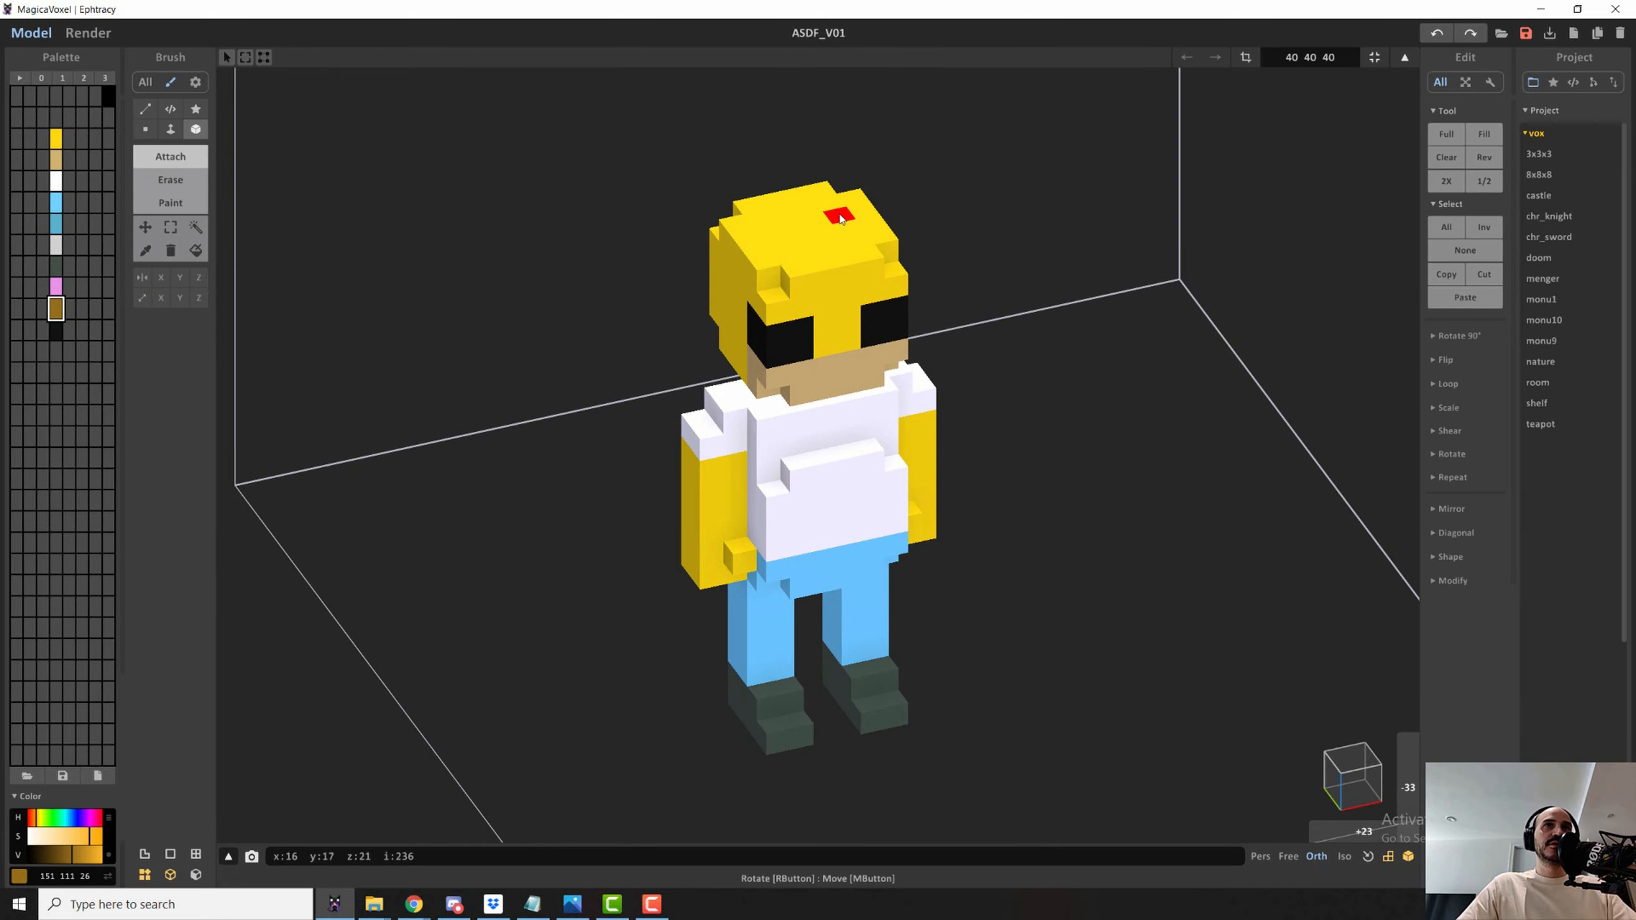
left_click(840, 222)
left_click(835, 205)
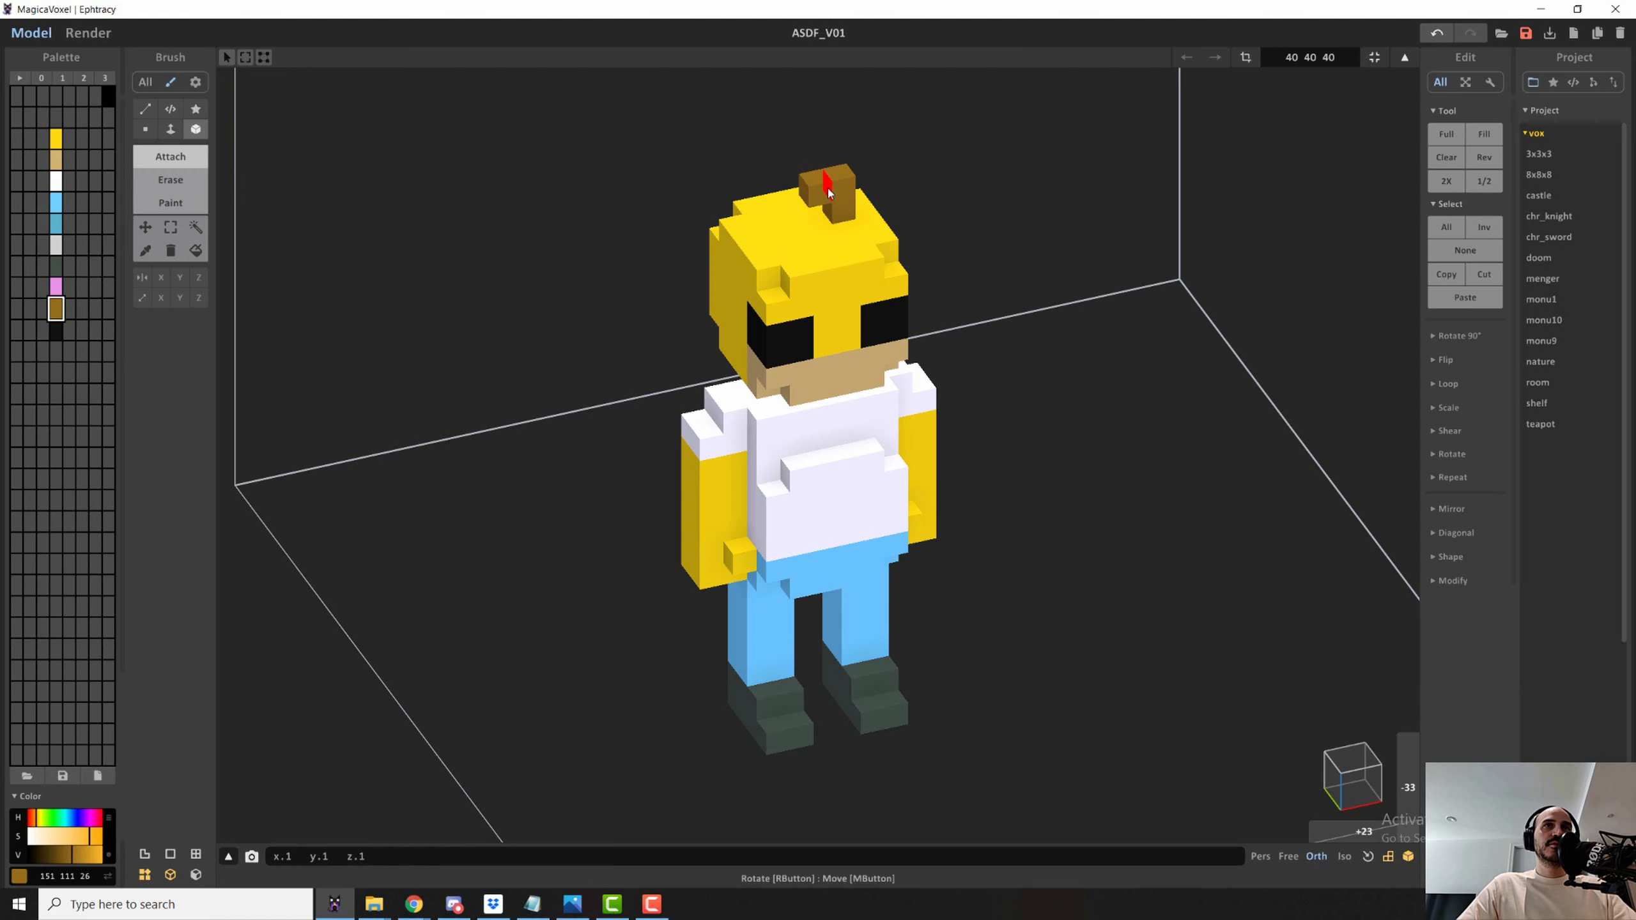
right_click_drag(833, 244, 798, 189)
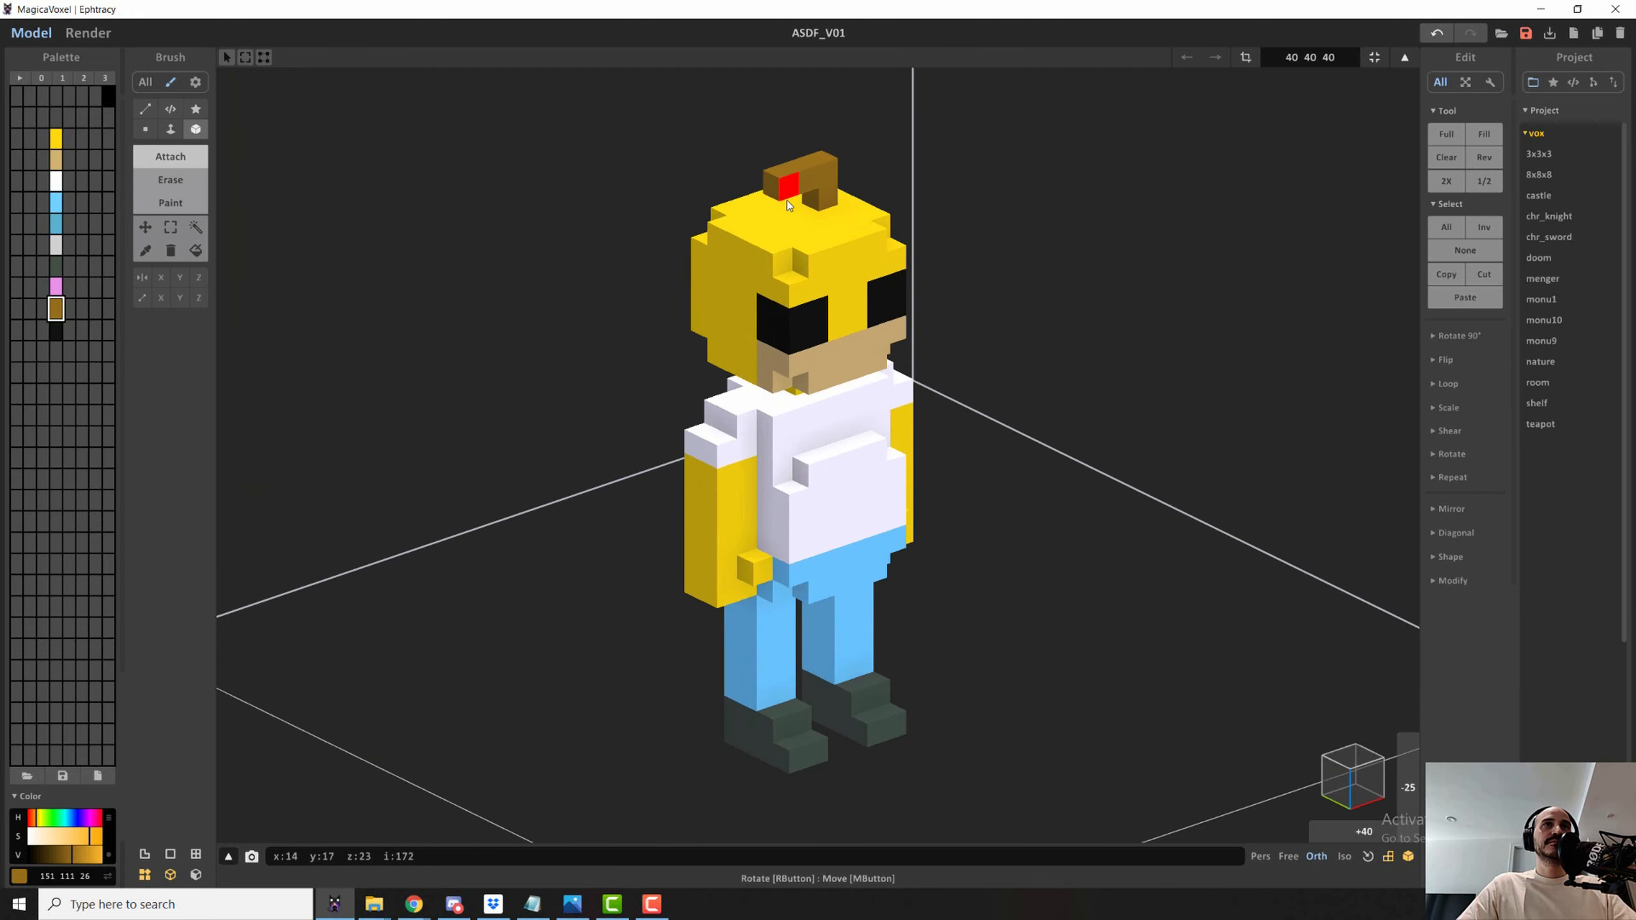
left_click(773, 199)
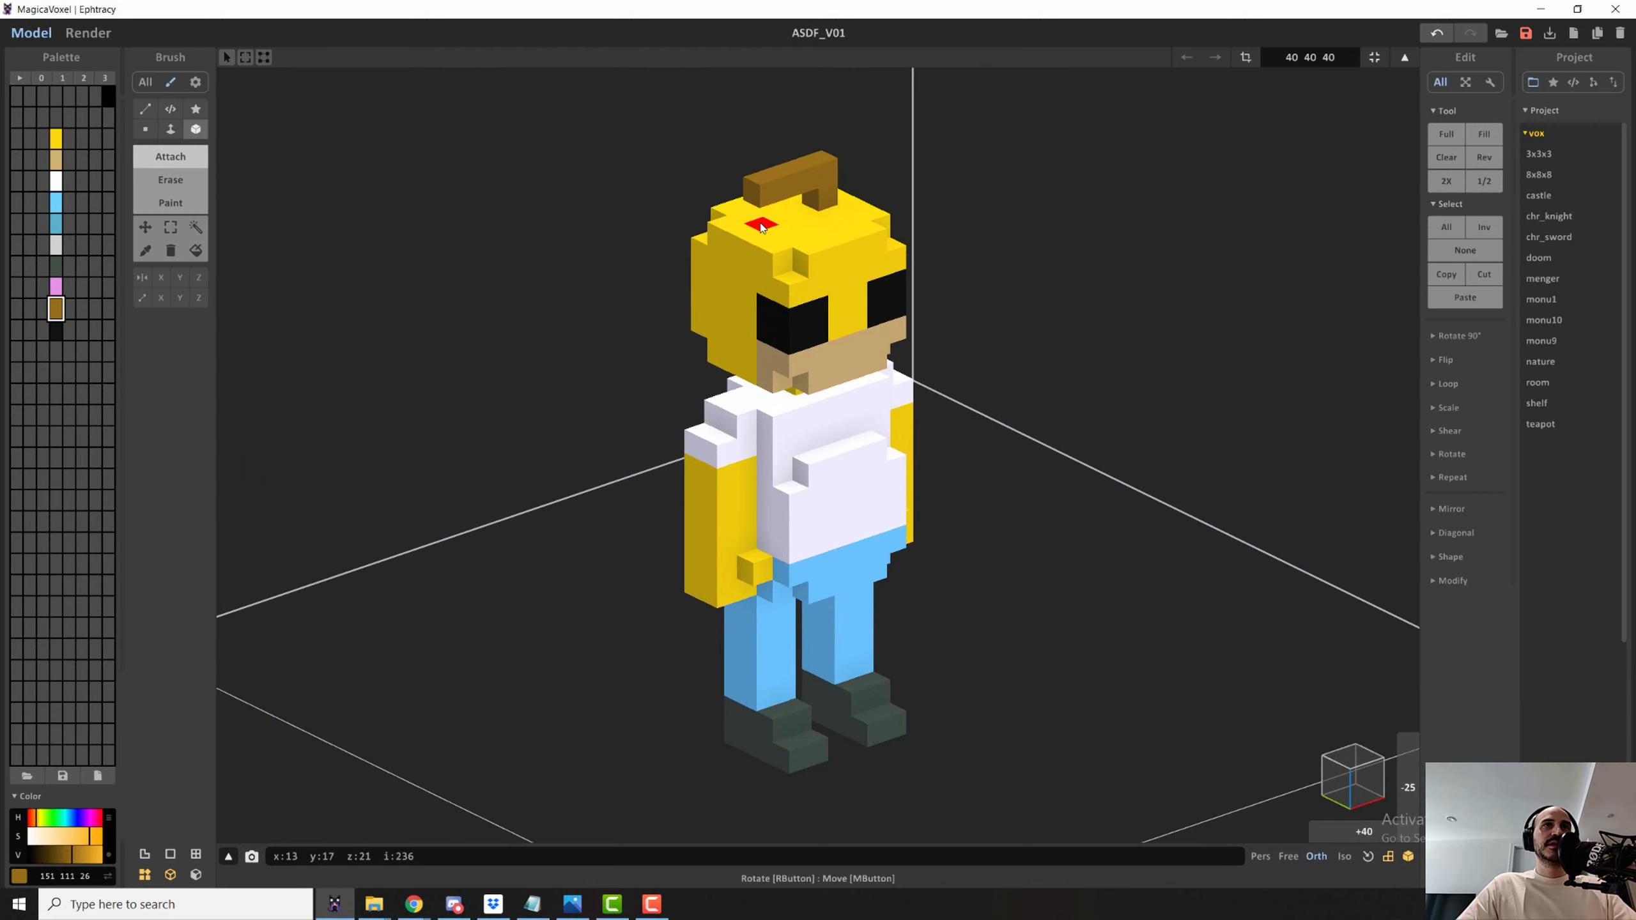
- Add a second brown post under the free end of the crossbar, joining the hair arch to the head
right_click_drag(761, 227, 747, 165)
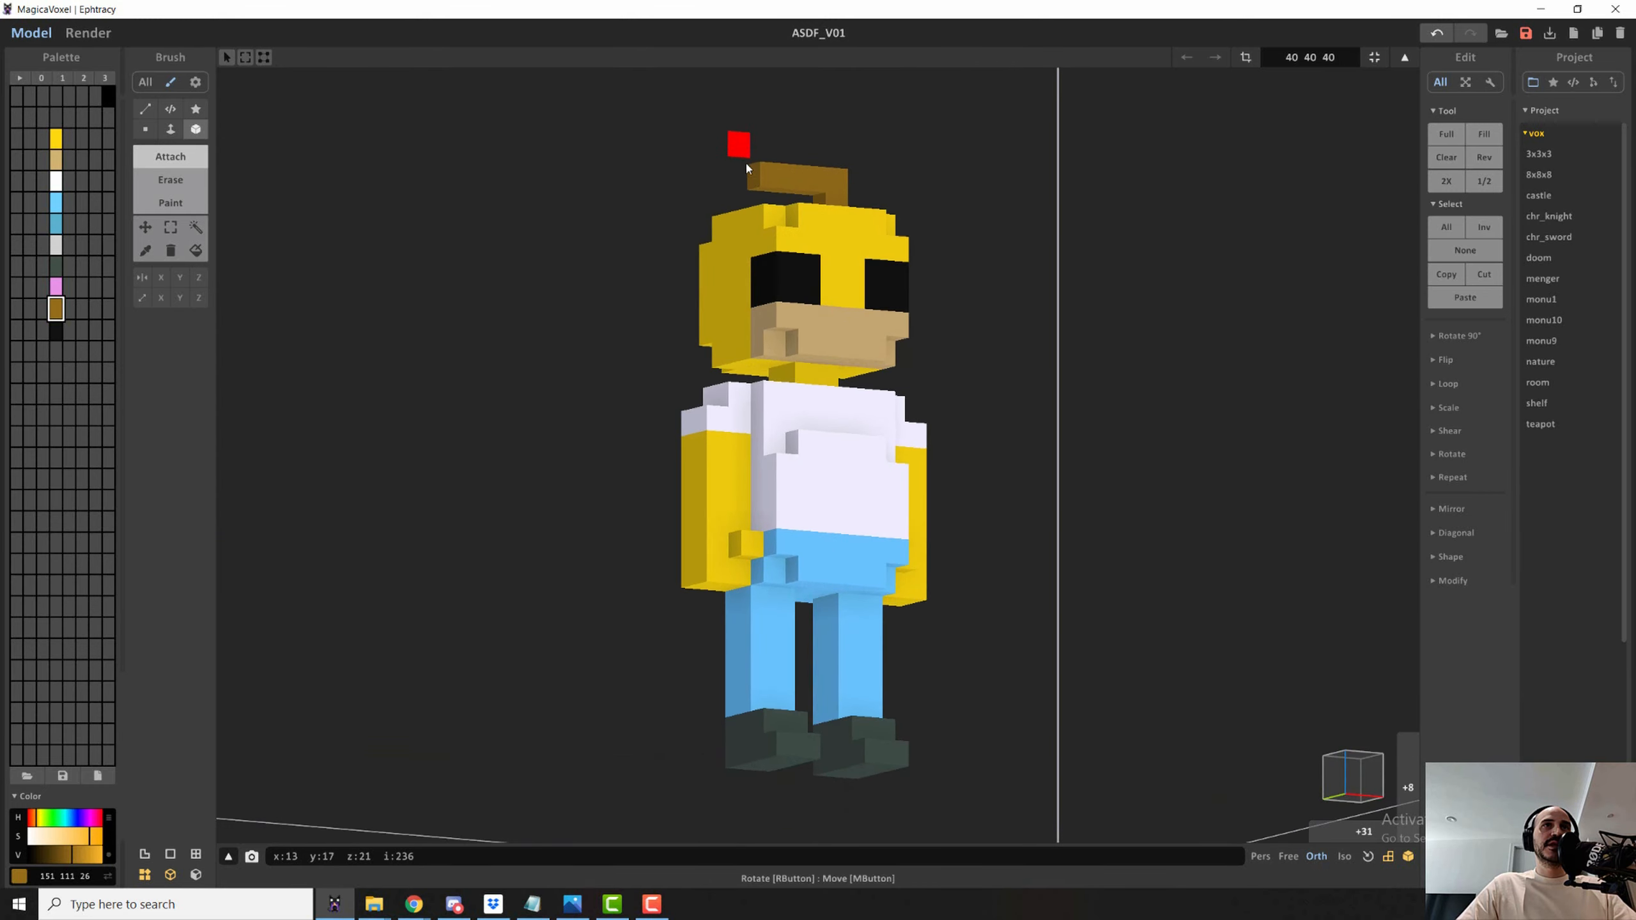
left_click(763, 193)
key("ctrl+z")
left_click(763, 193)
right_click_drag(851, 176, 843, 230)
- Erase the two upper corner voxels of the brown hair arch to round it
left_click(170, 179)
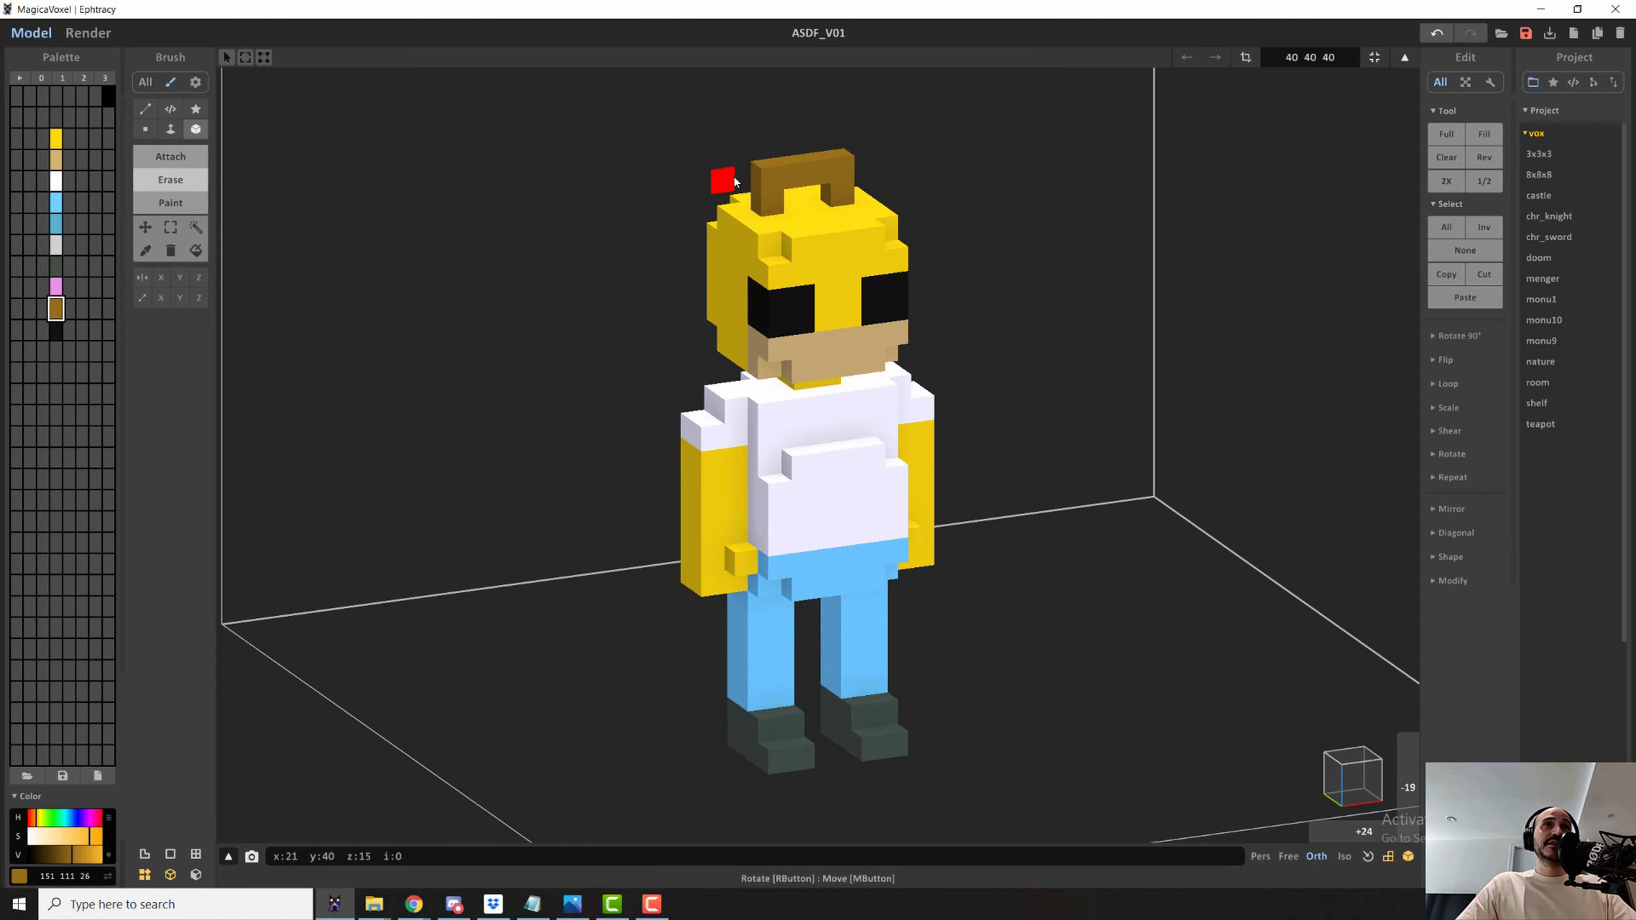
left_click(764, 177)
left_click(841, 170)
mouse_move(1023, 438)
right_mouse_down()
mouse_move(774, 427)
mouse_move(1018, 423)
right_mouse_up()
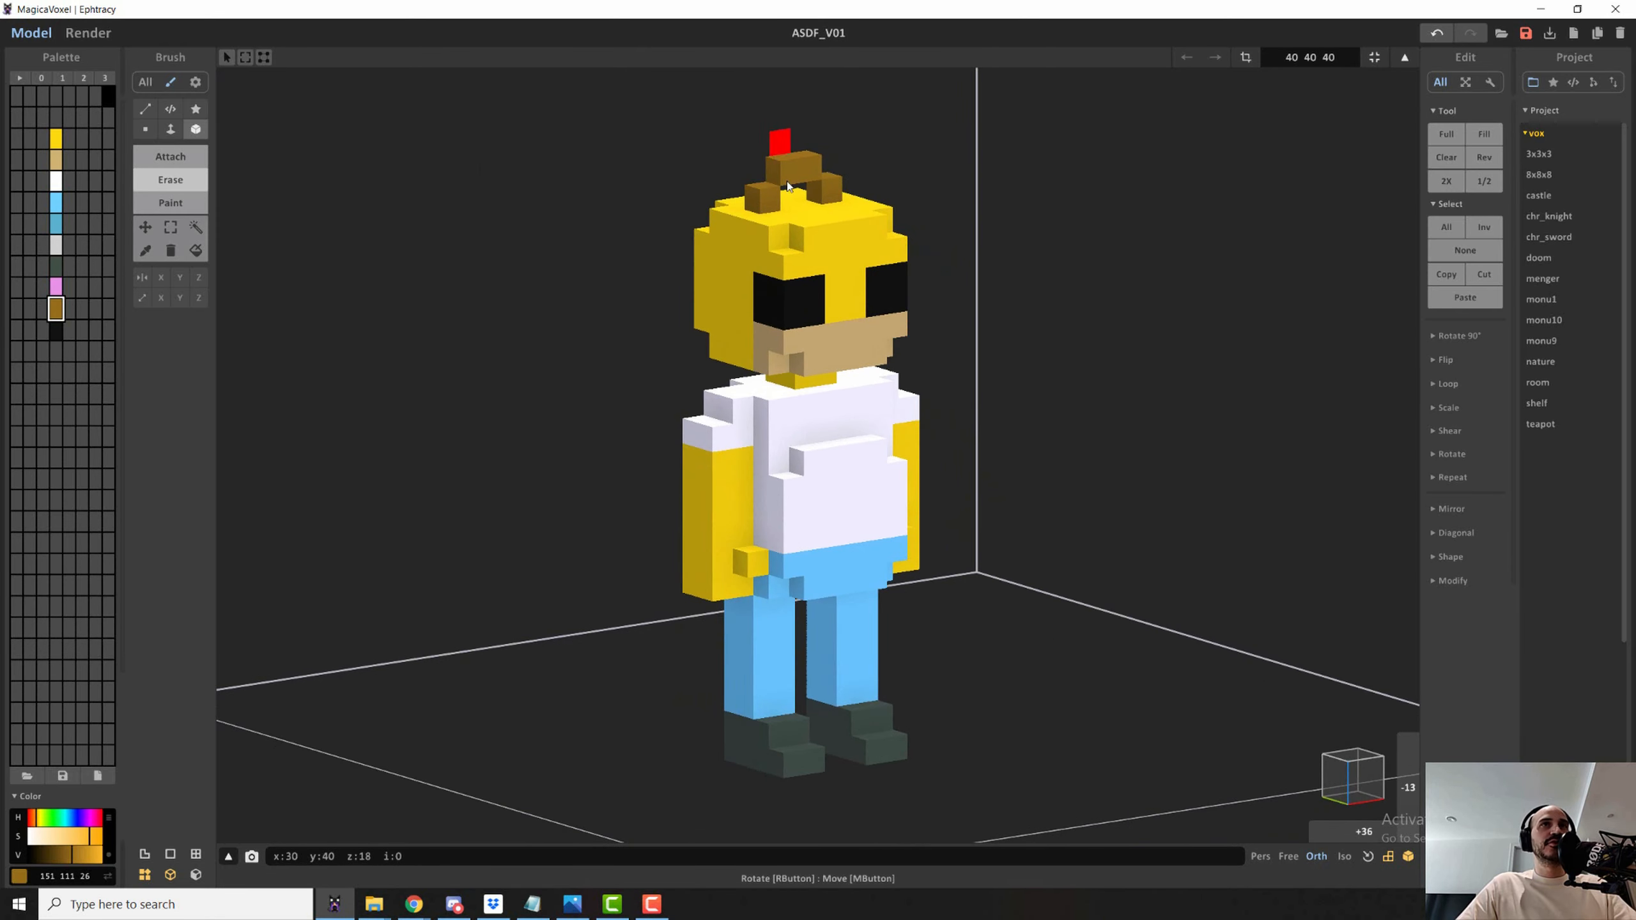
- Select the brown hair arch by colour region and place a copy in front of it, one voxel apart
left_click(194, 229)
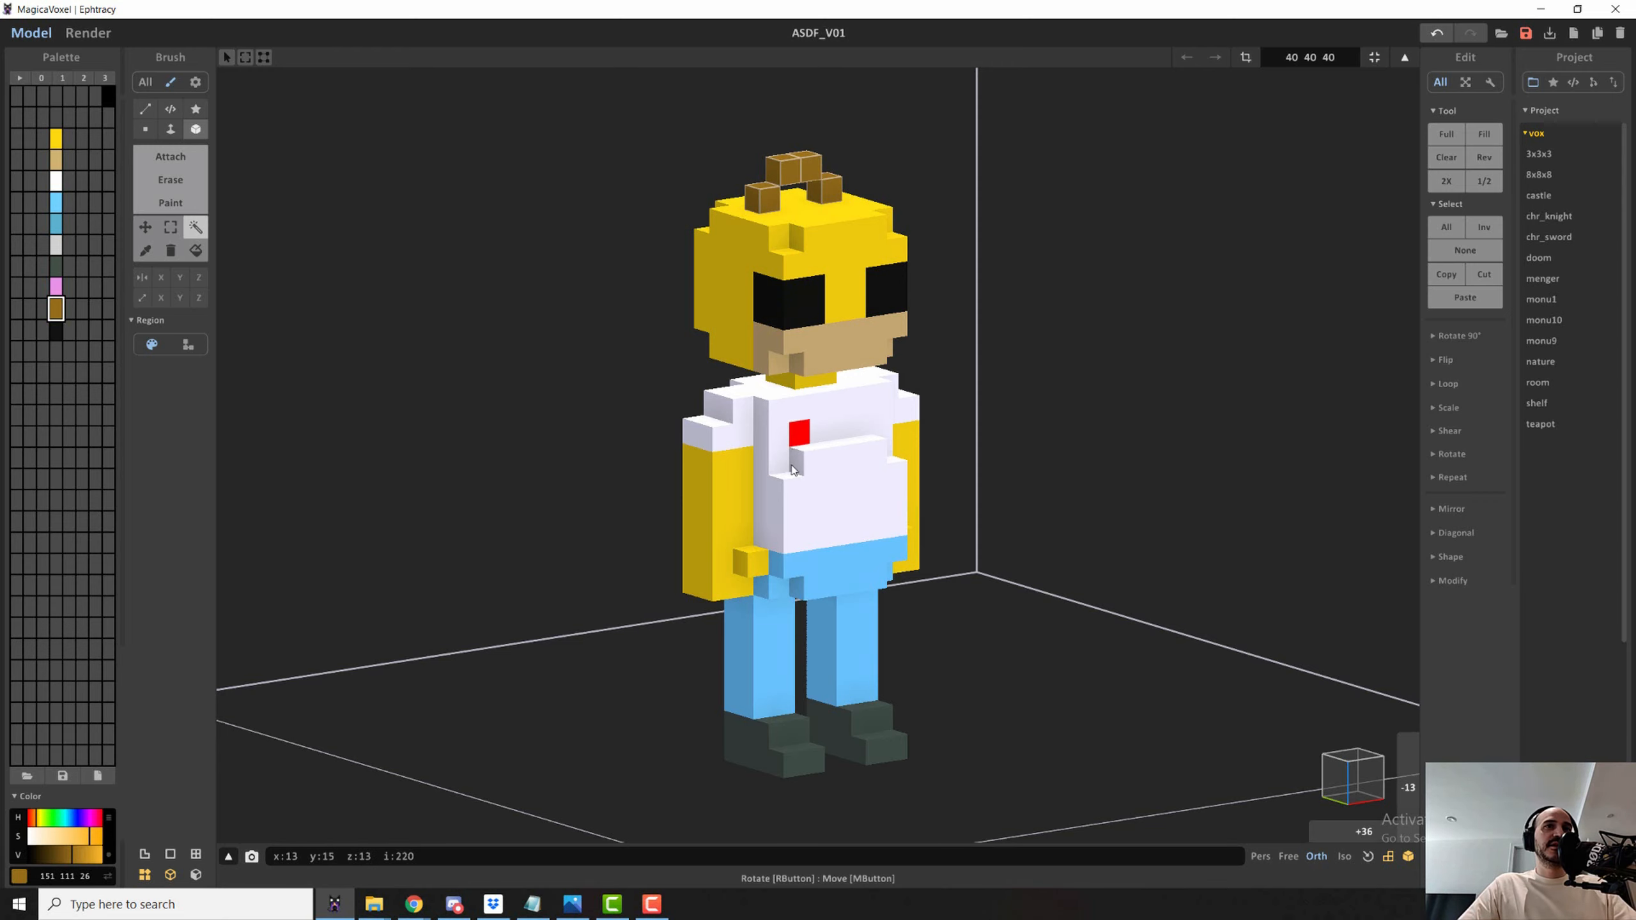
left_click(803, 307)
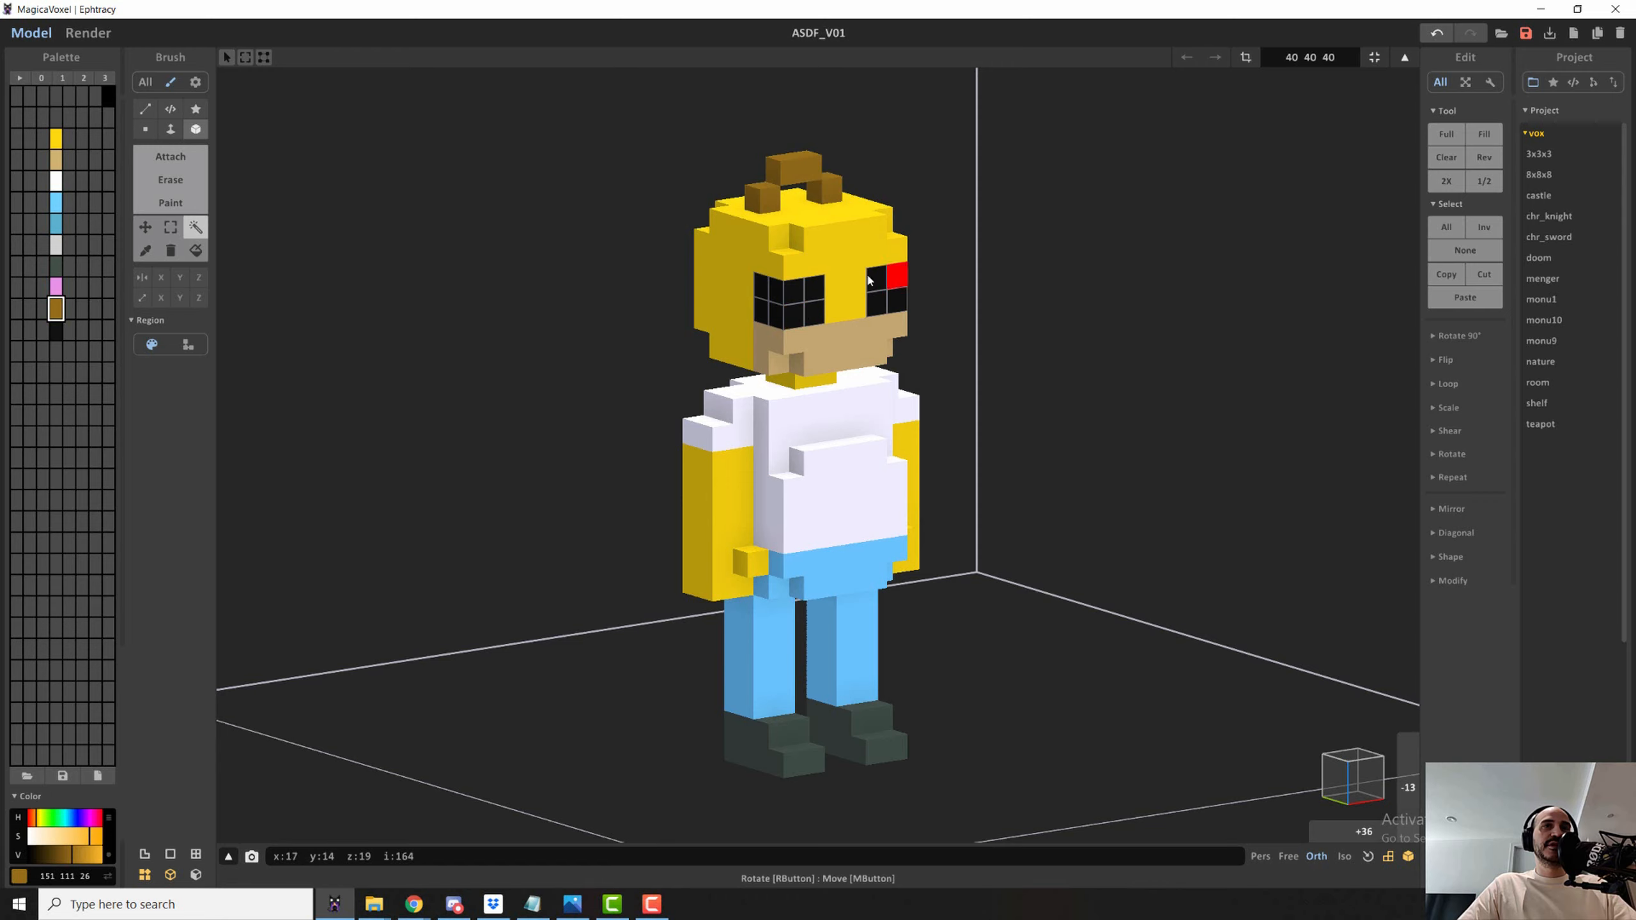
left_click(57, 332)
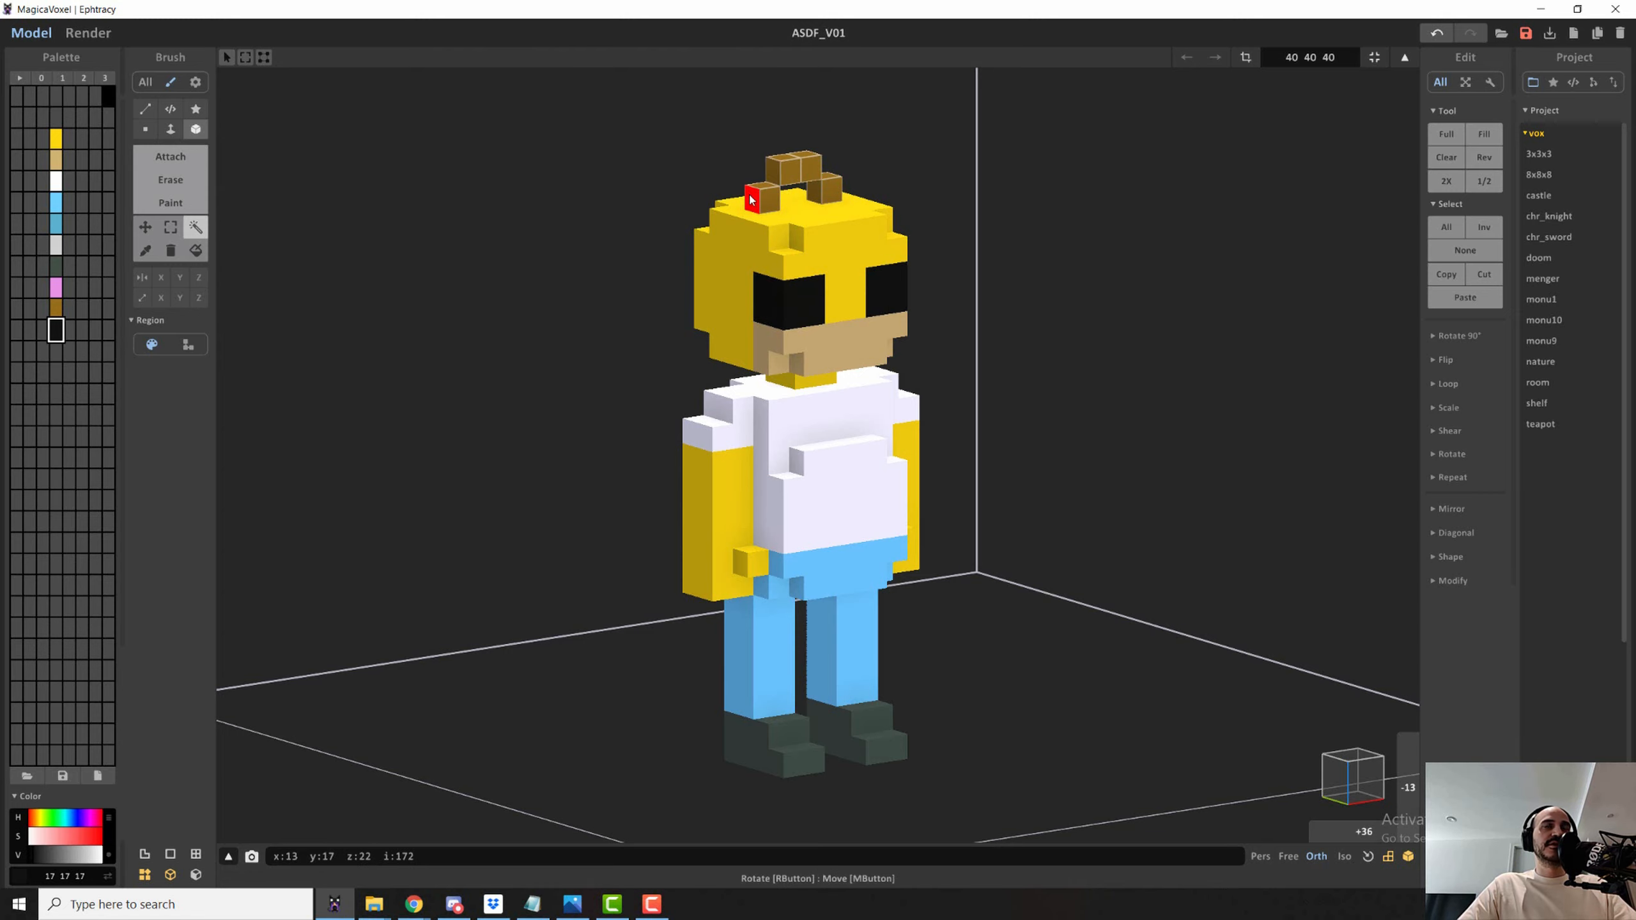
right_click_drag(744, 240, 758, 332)
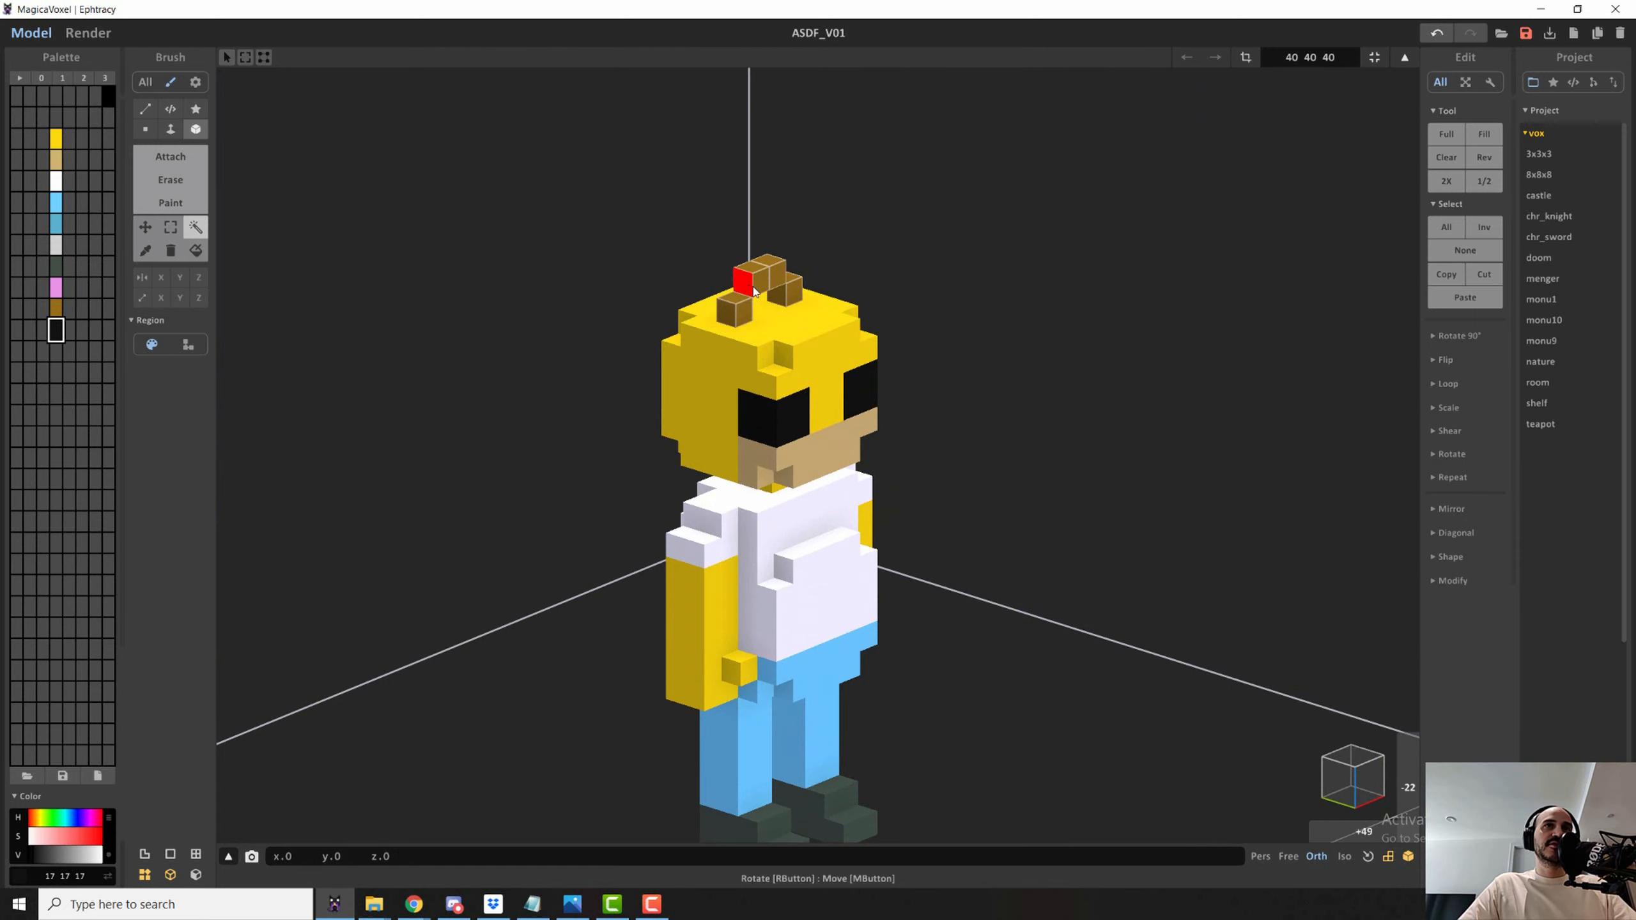
left_click_drag(765, 295, 777, 298)
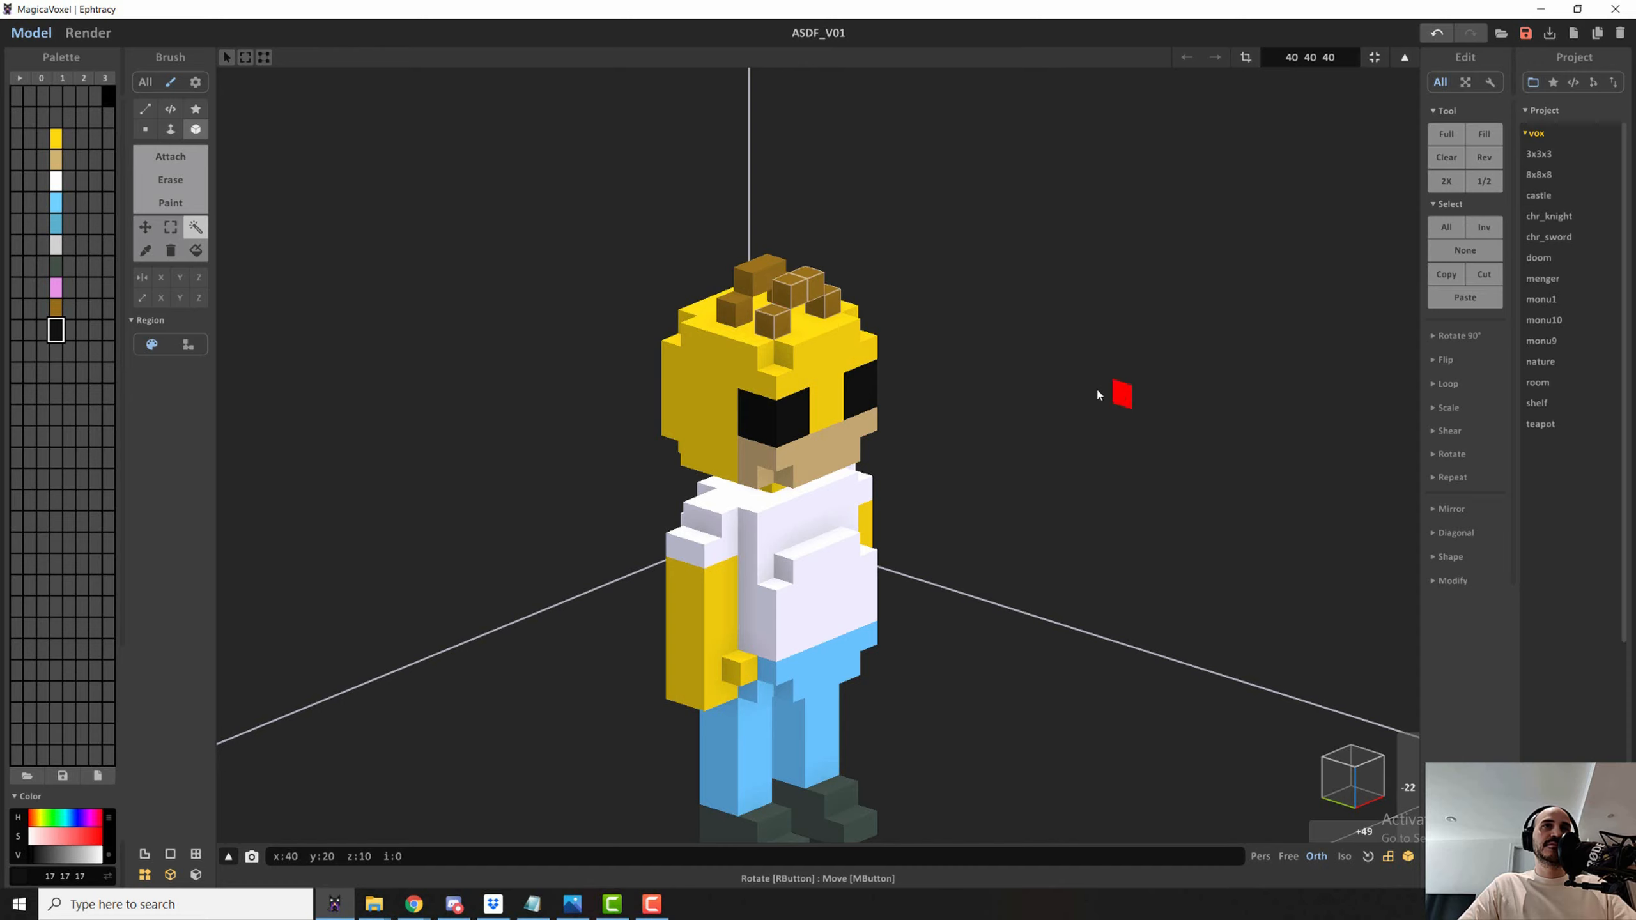
right_click_drag(1124, 399, 1031, 400)
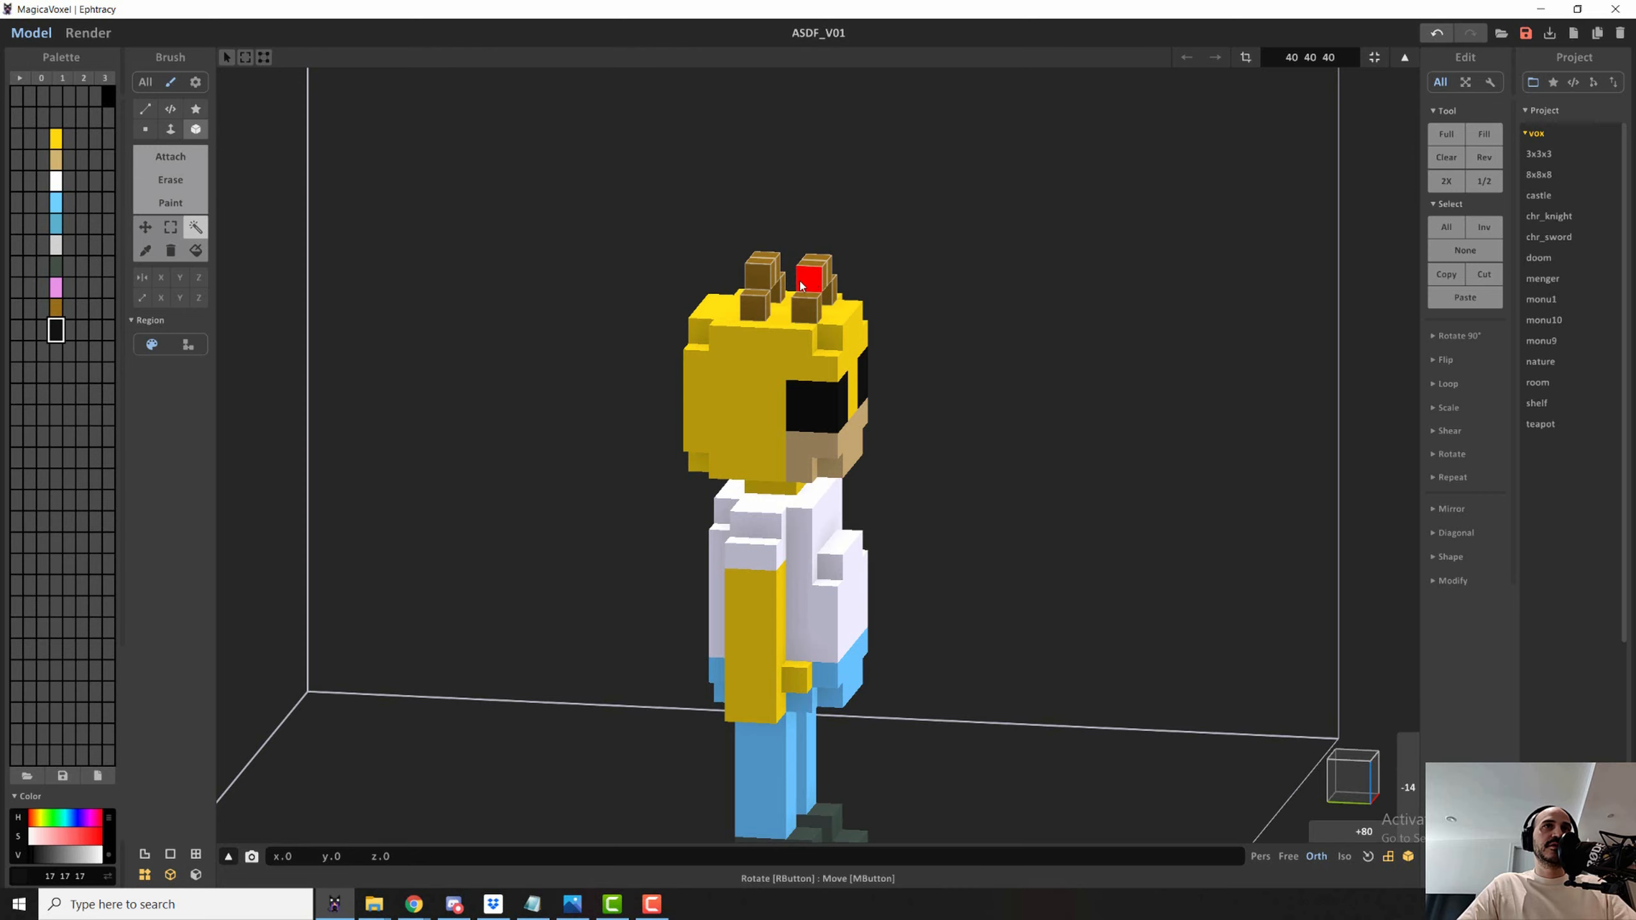
right_click_drag(990, 353, 1052, 379)
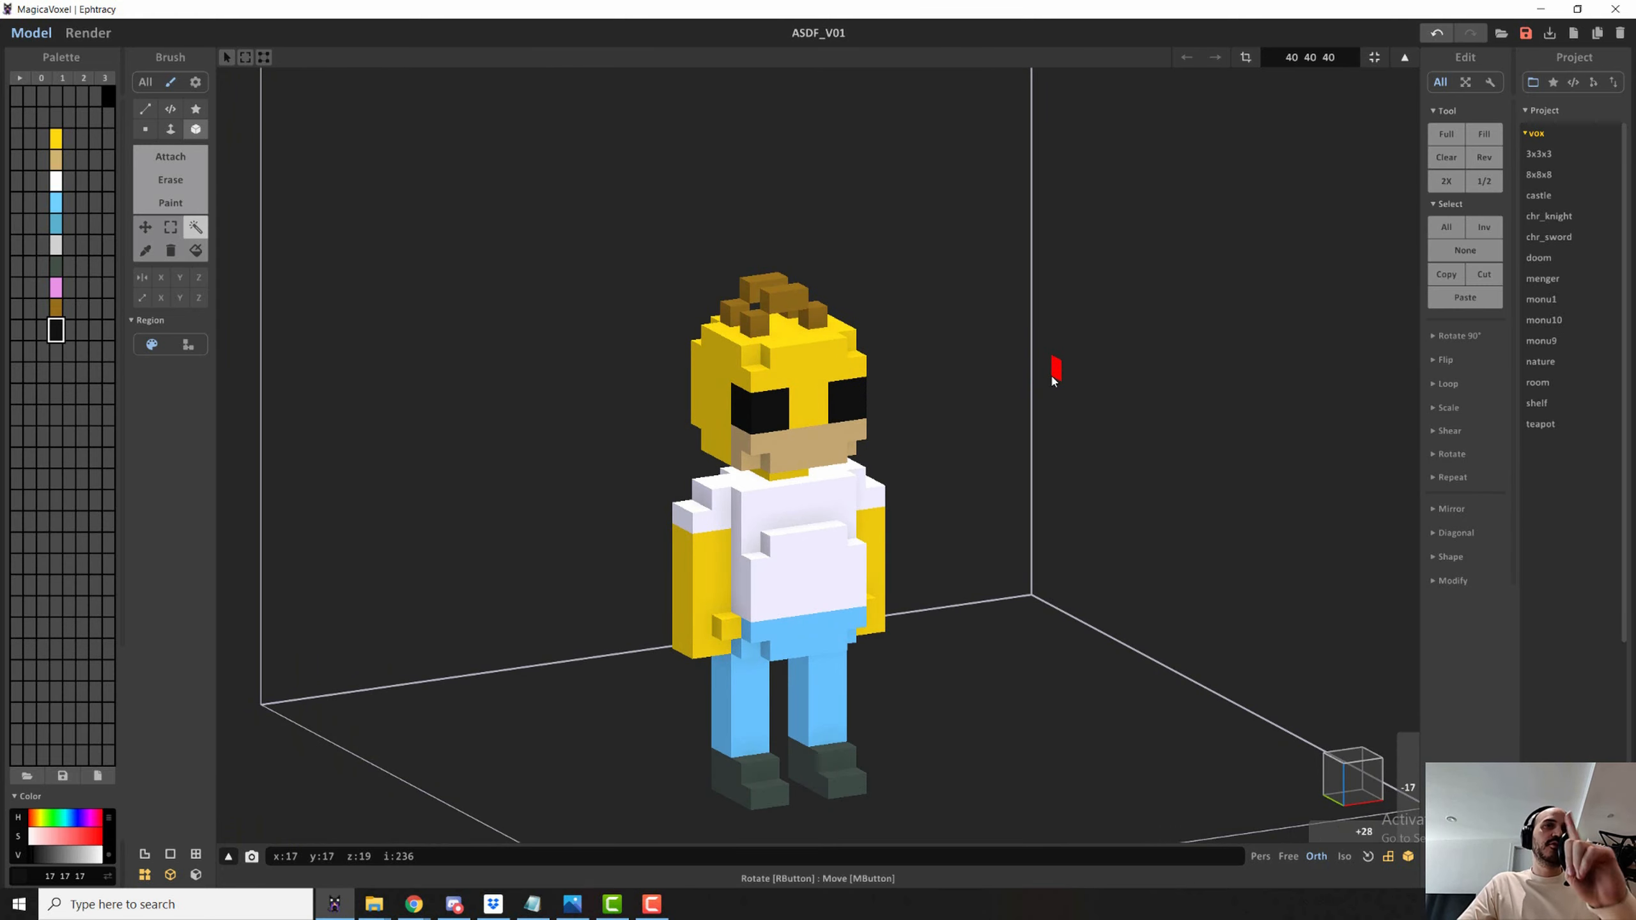
- Select the entire figure, double its size with the 2X tool, and clear the selection
right_click_drag(969, 423, 1018, 345)
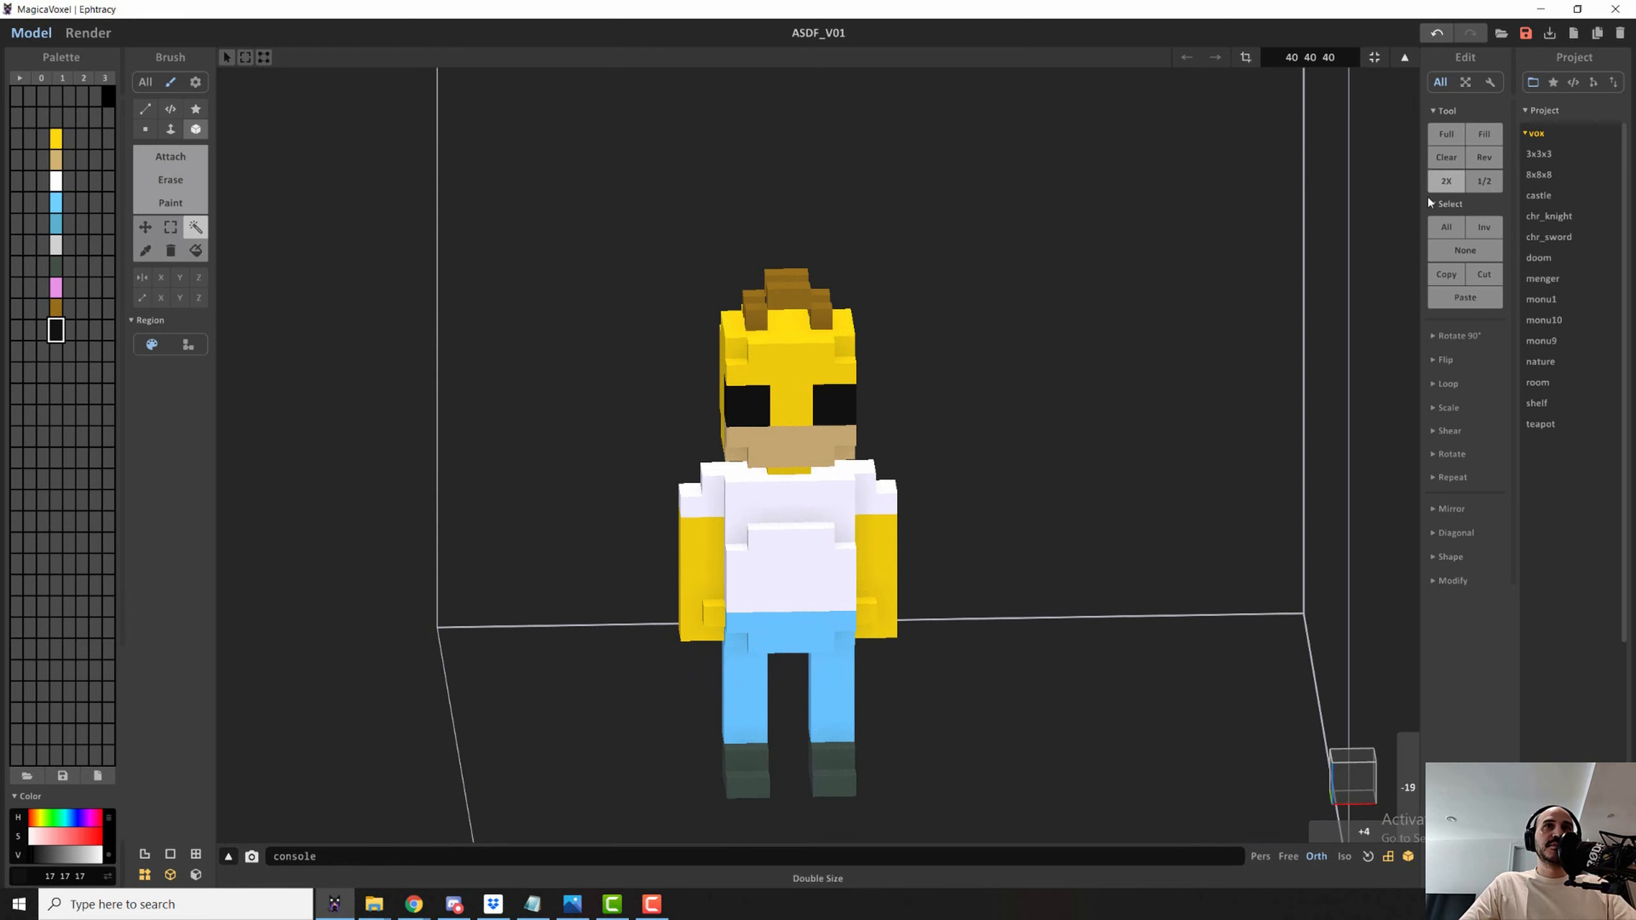
right_click_drag(952, 431, 892, 430)
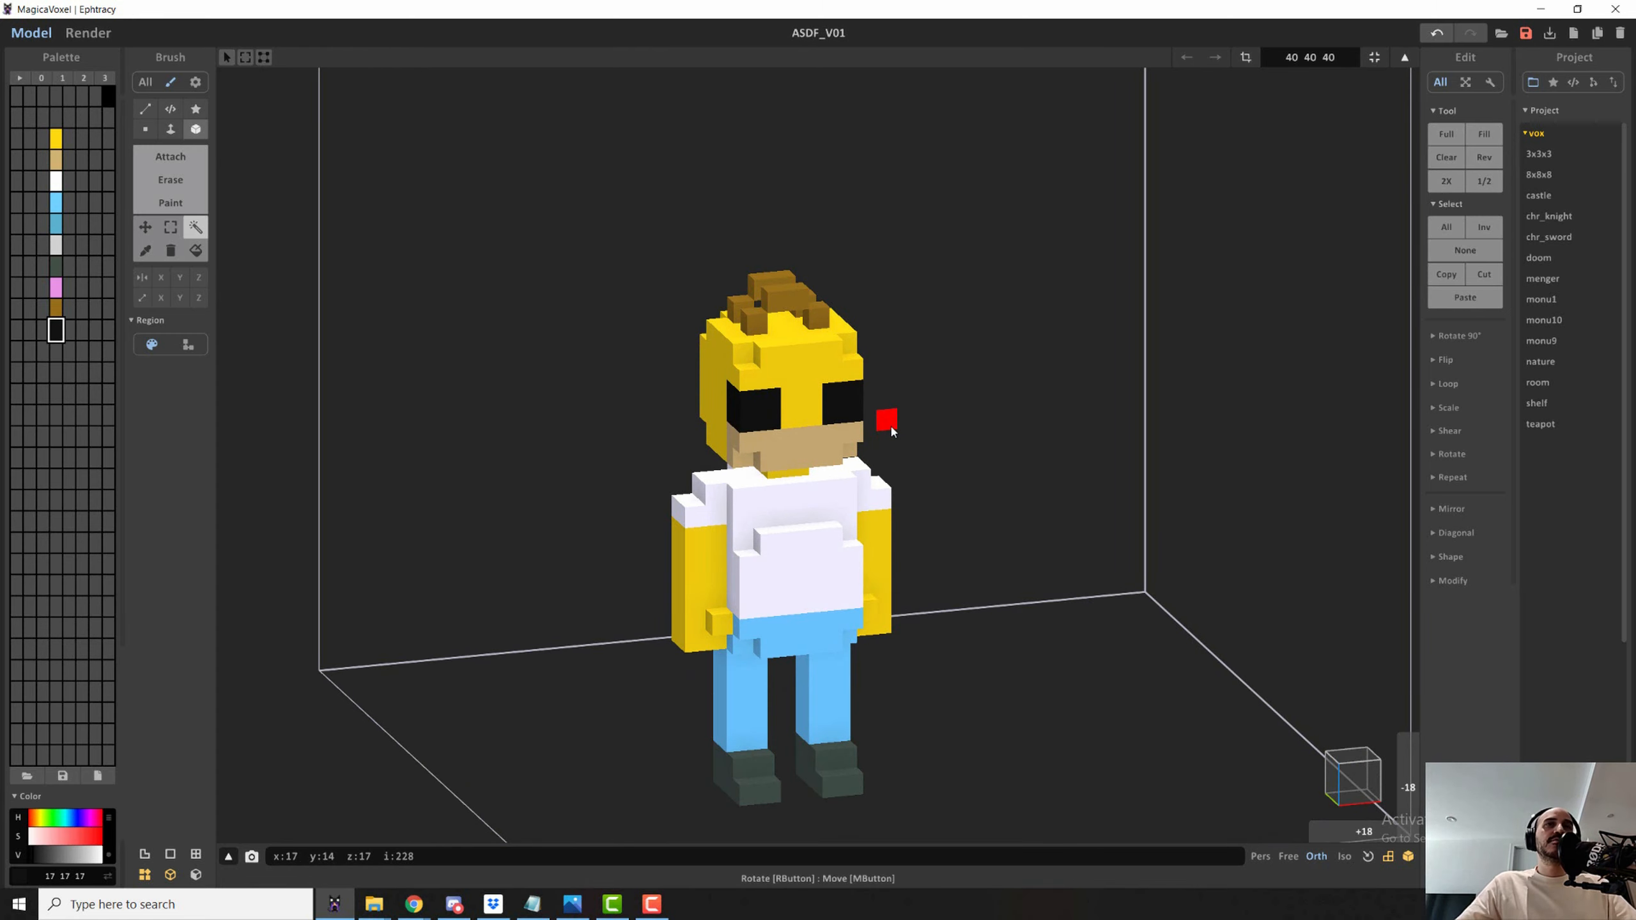
right_click_drag(905, 405, 889, 401)
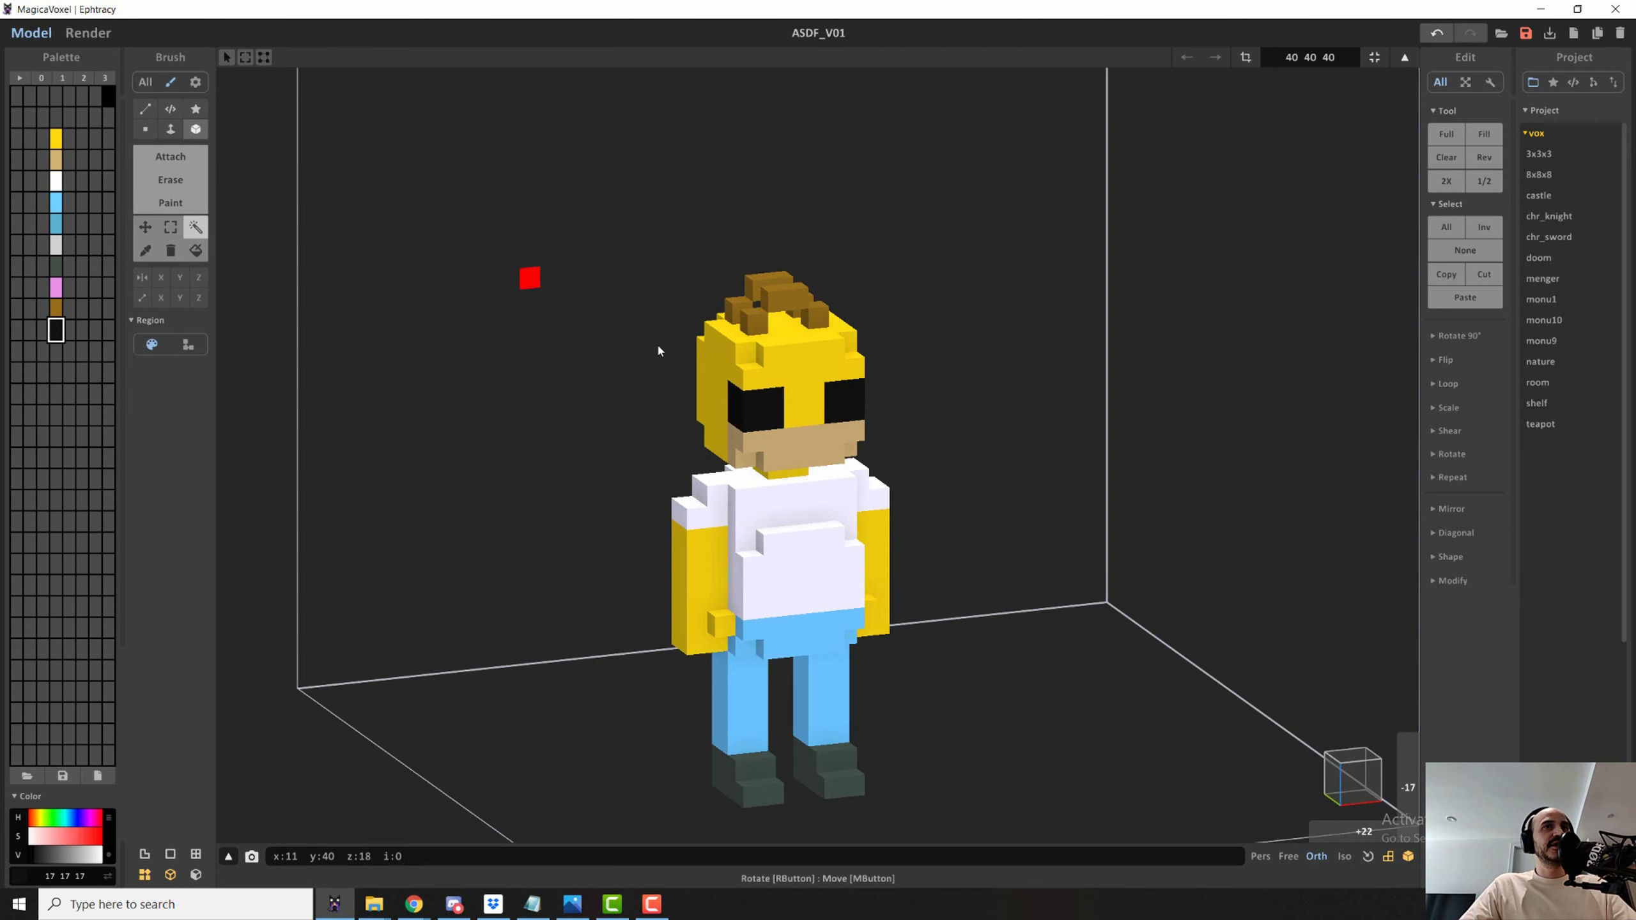
key("ctrl+a")
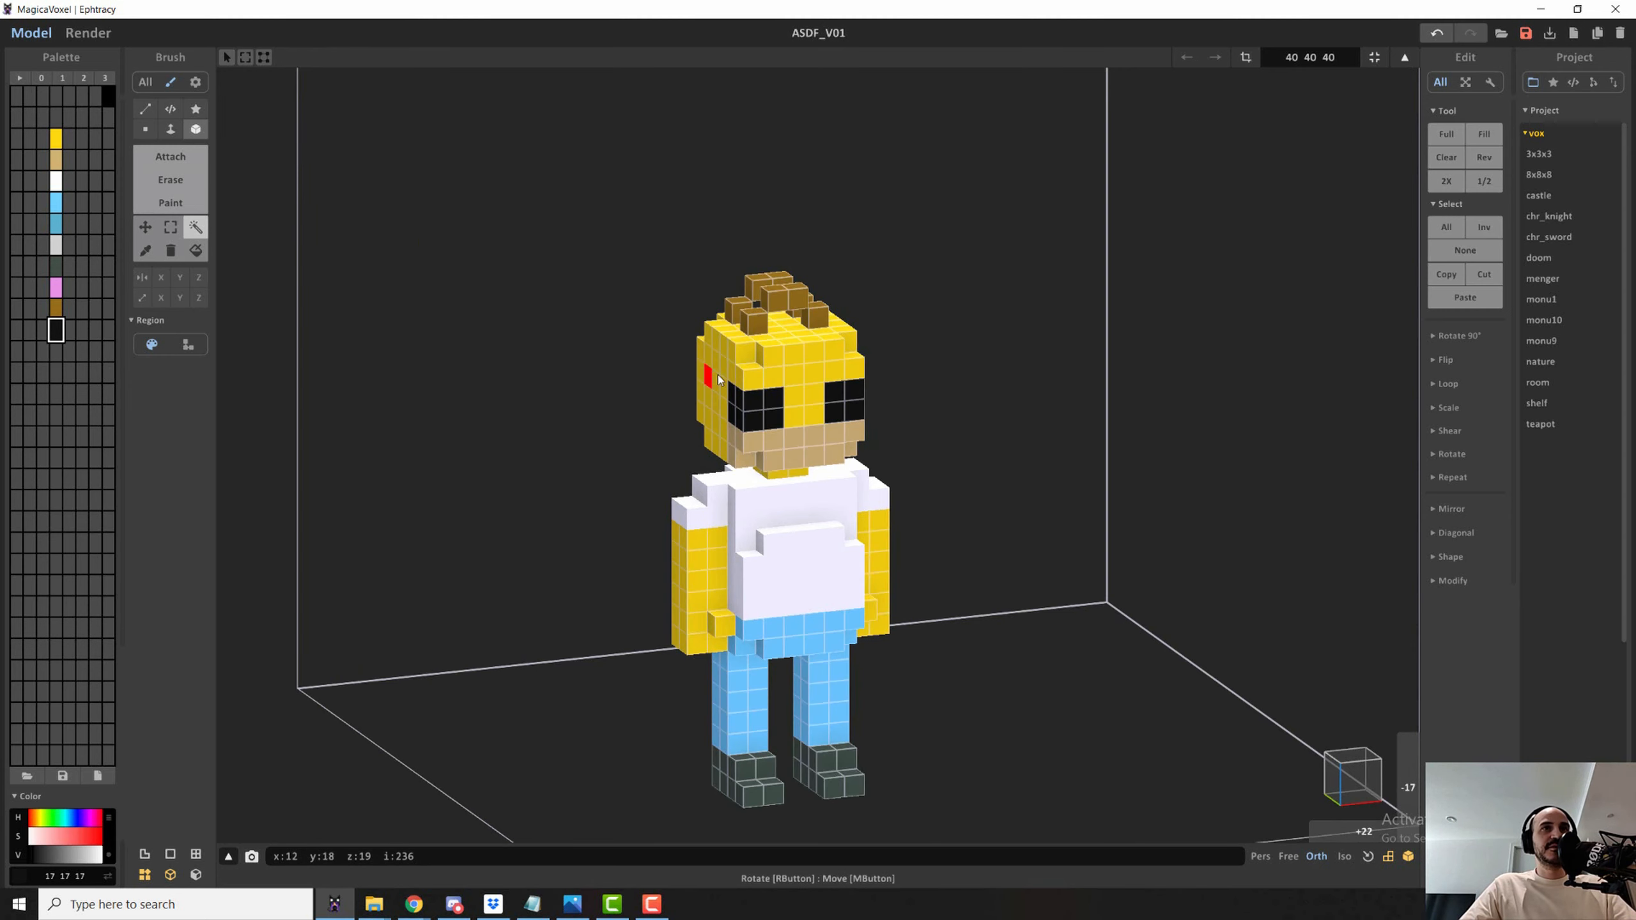
left_click(1447, 181)
scroll(1067, 409, "down", 5)
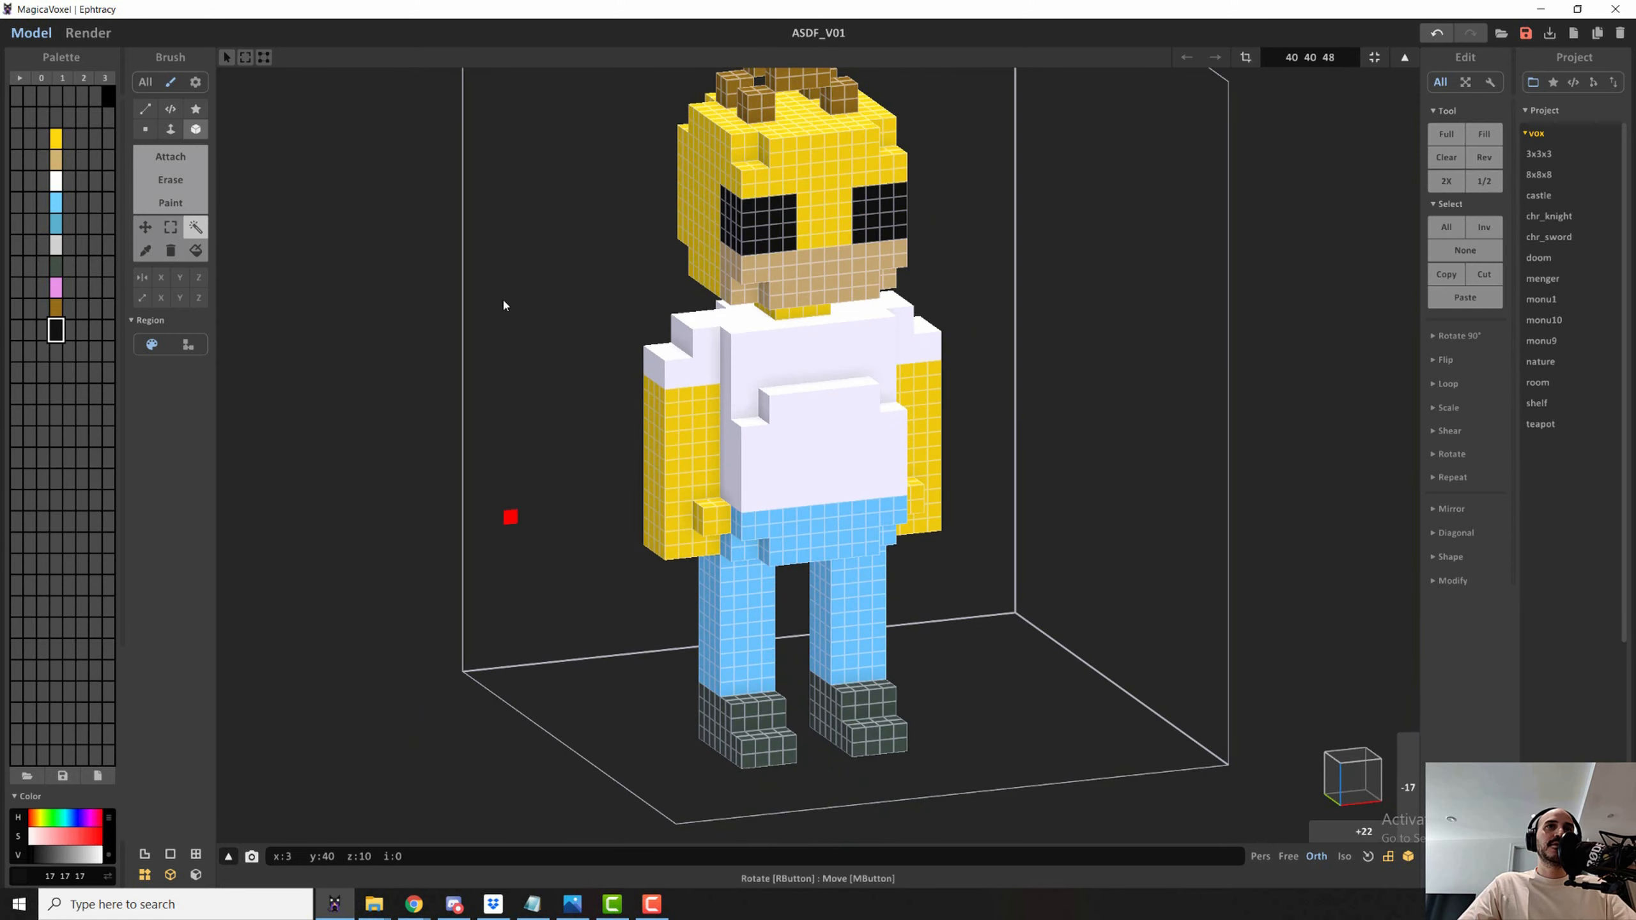
scroll(967, 366, "up", 5)
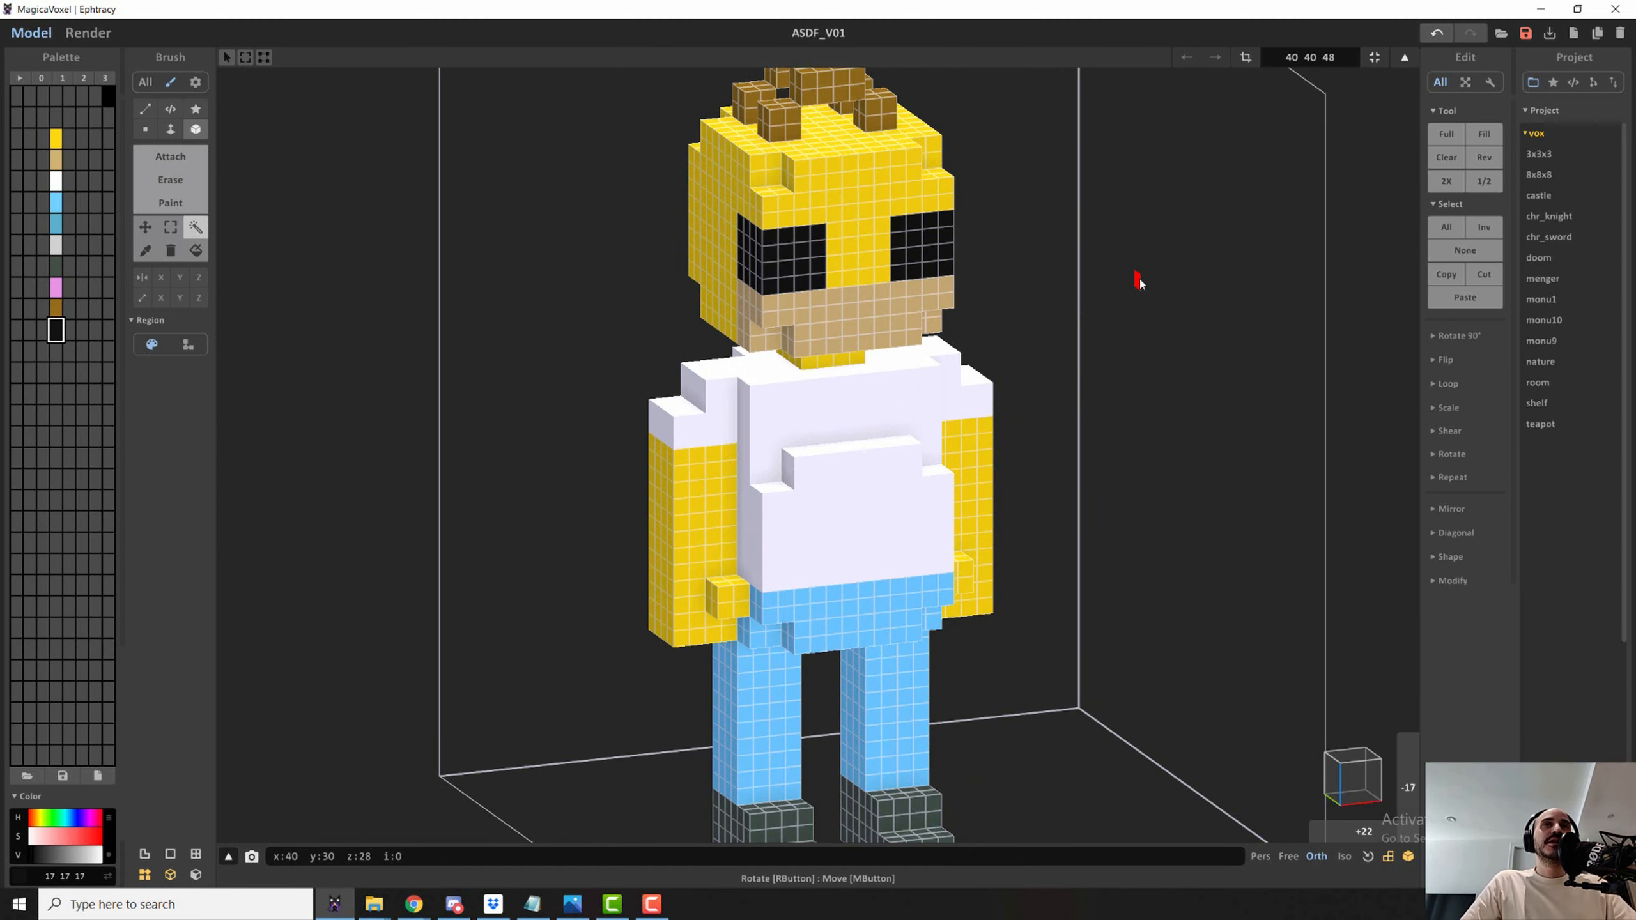
left_click(1141, 284)
scroll(1139, 283, "down", 3)
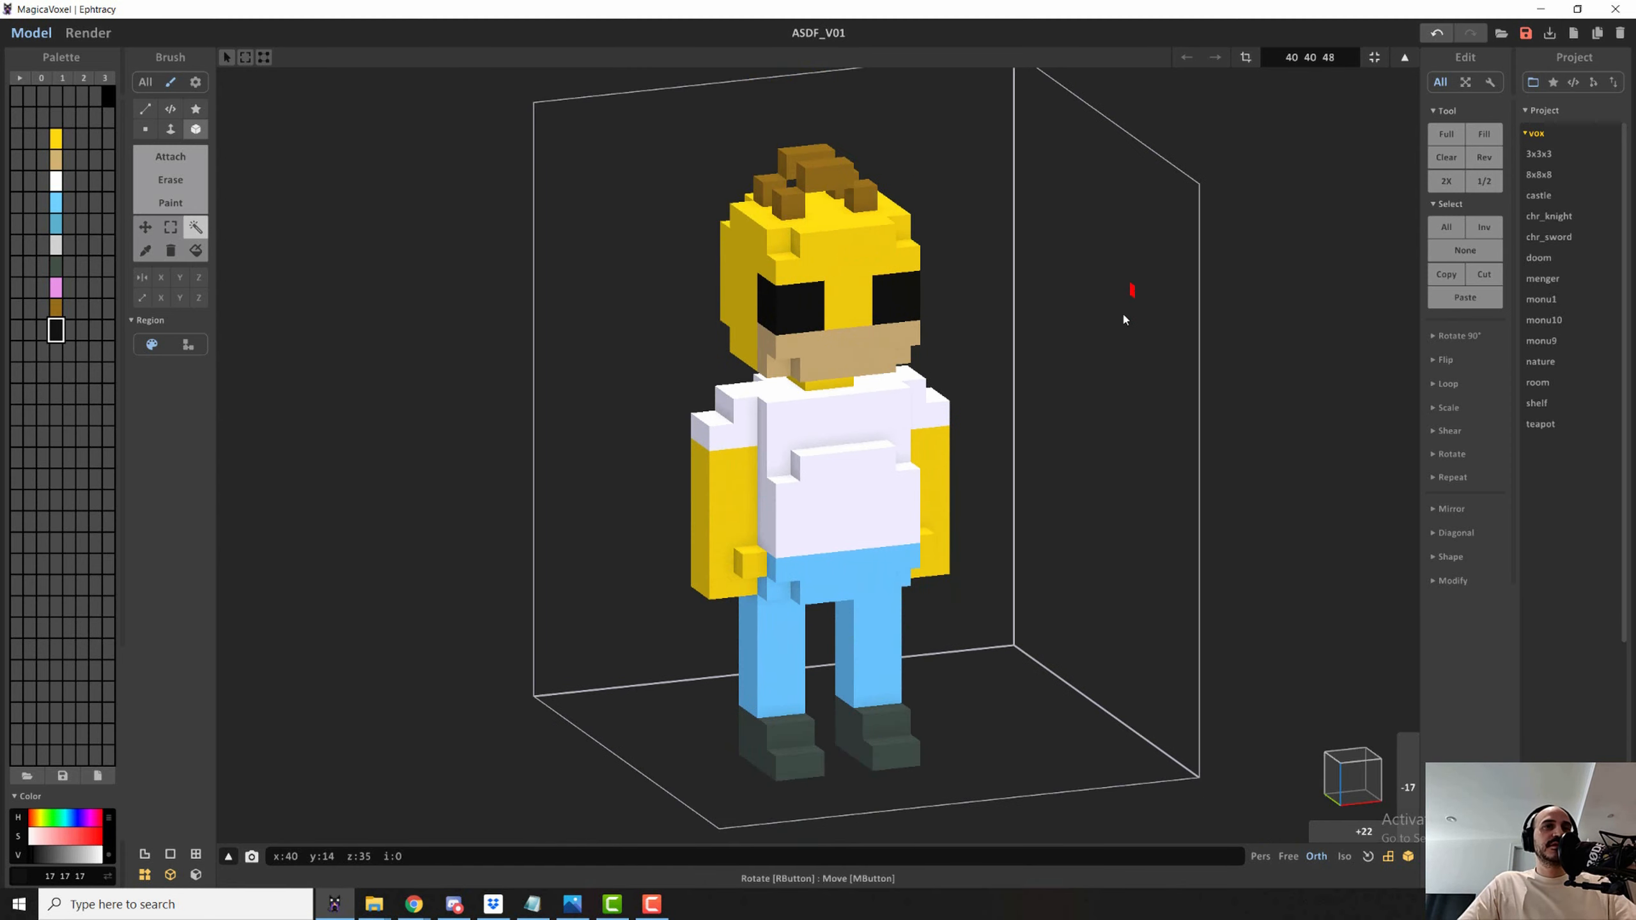
scroll(794, 335, "up", 1)
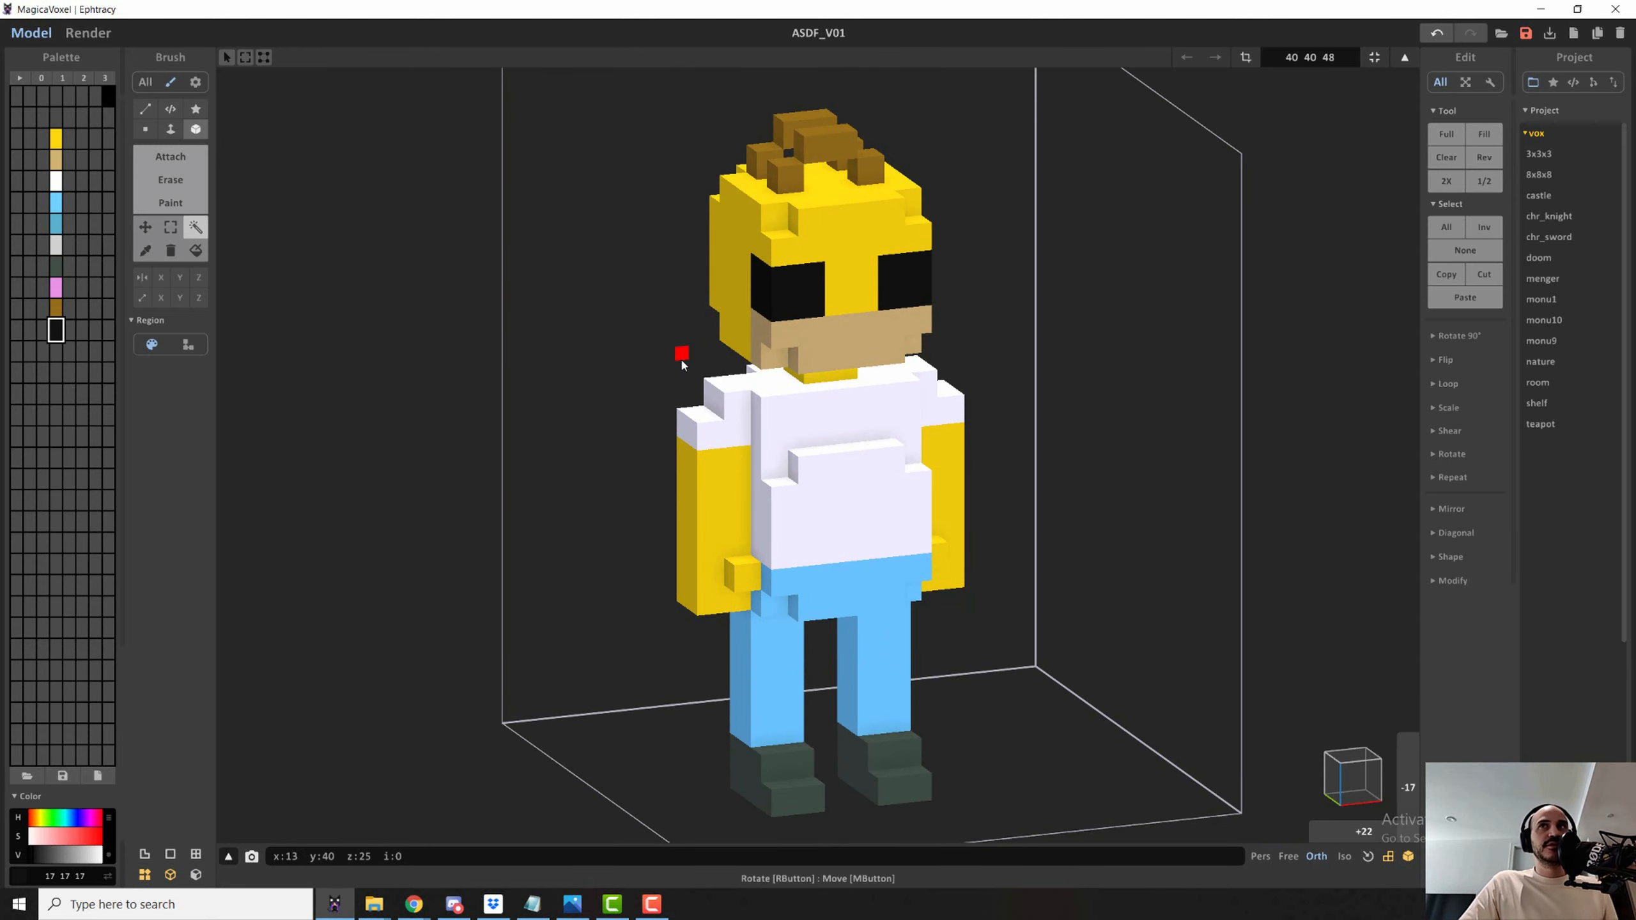
- Paint the side faces and outer front edges of both black eyes yellow, narrowing the eyes
left_click(56, 138)
left_click(187, 204)
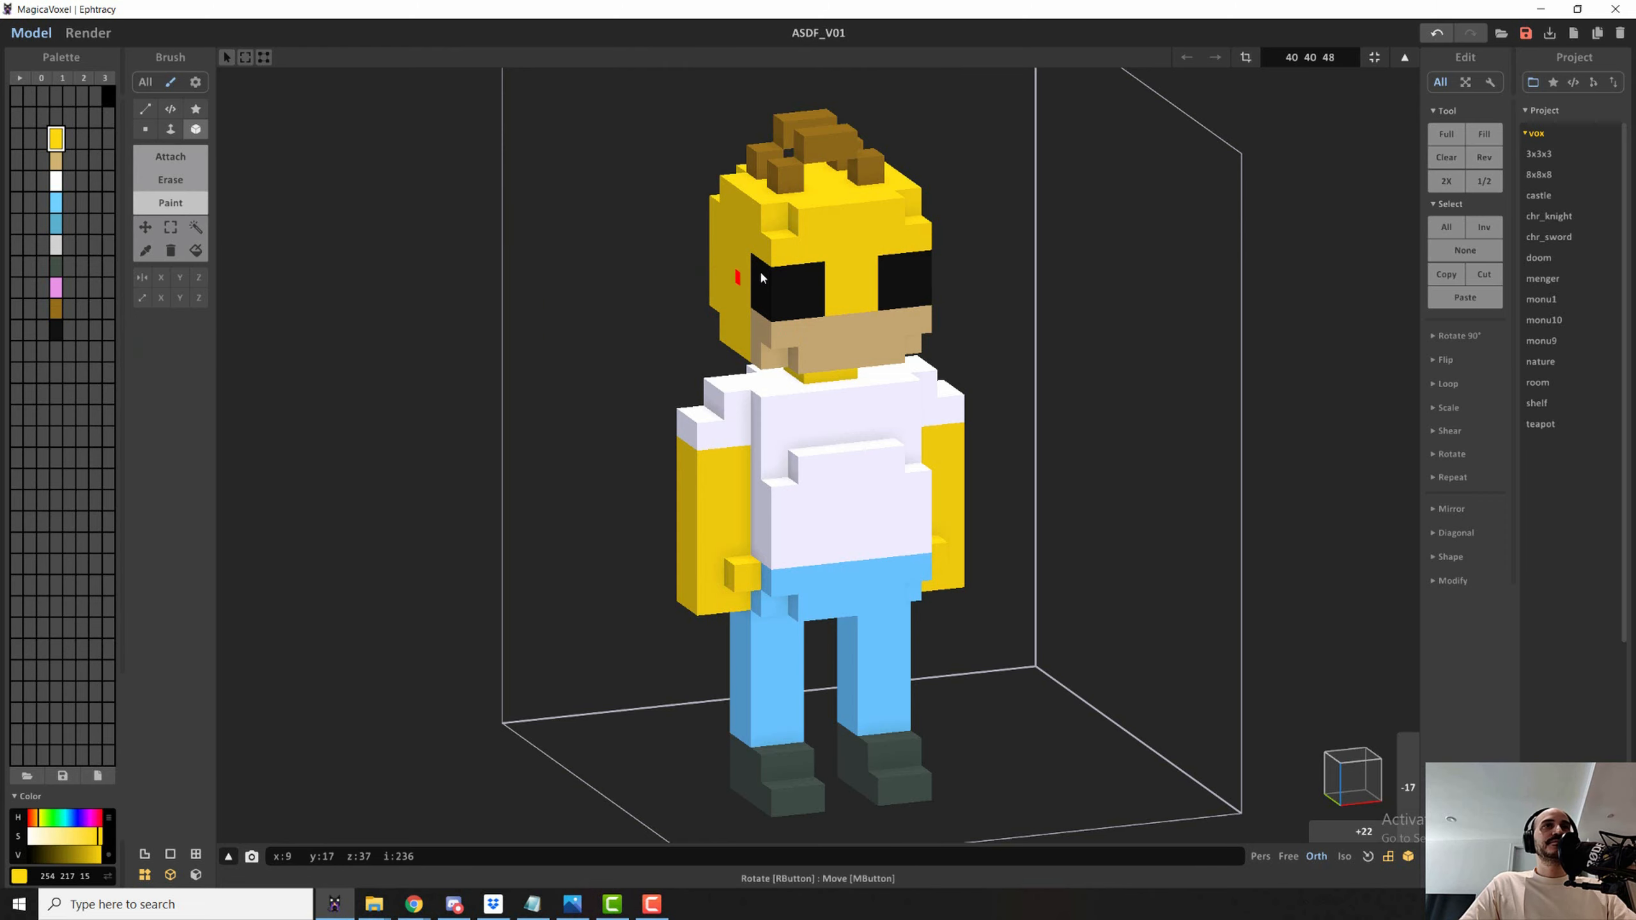
right_click_drag(756, 282, 776, 260)
left_click_drag(776, 260, 803, 311)
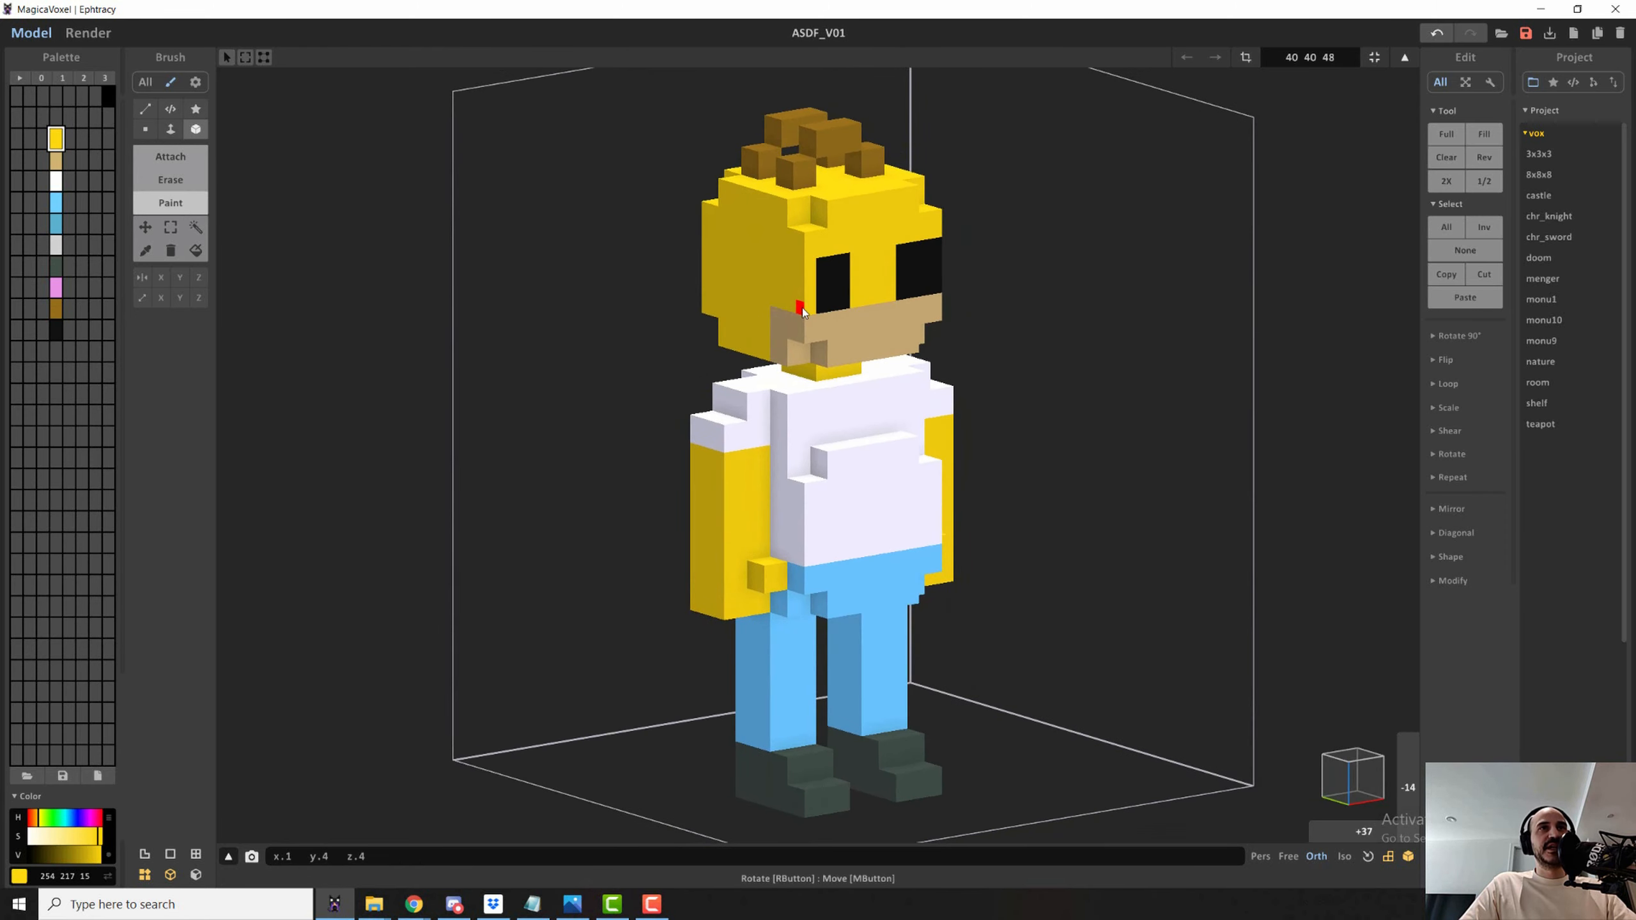
right_click_drag(874, 294, 814, 277)
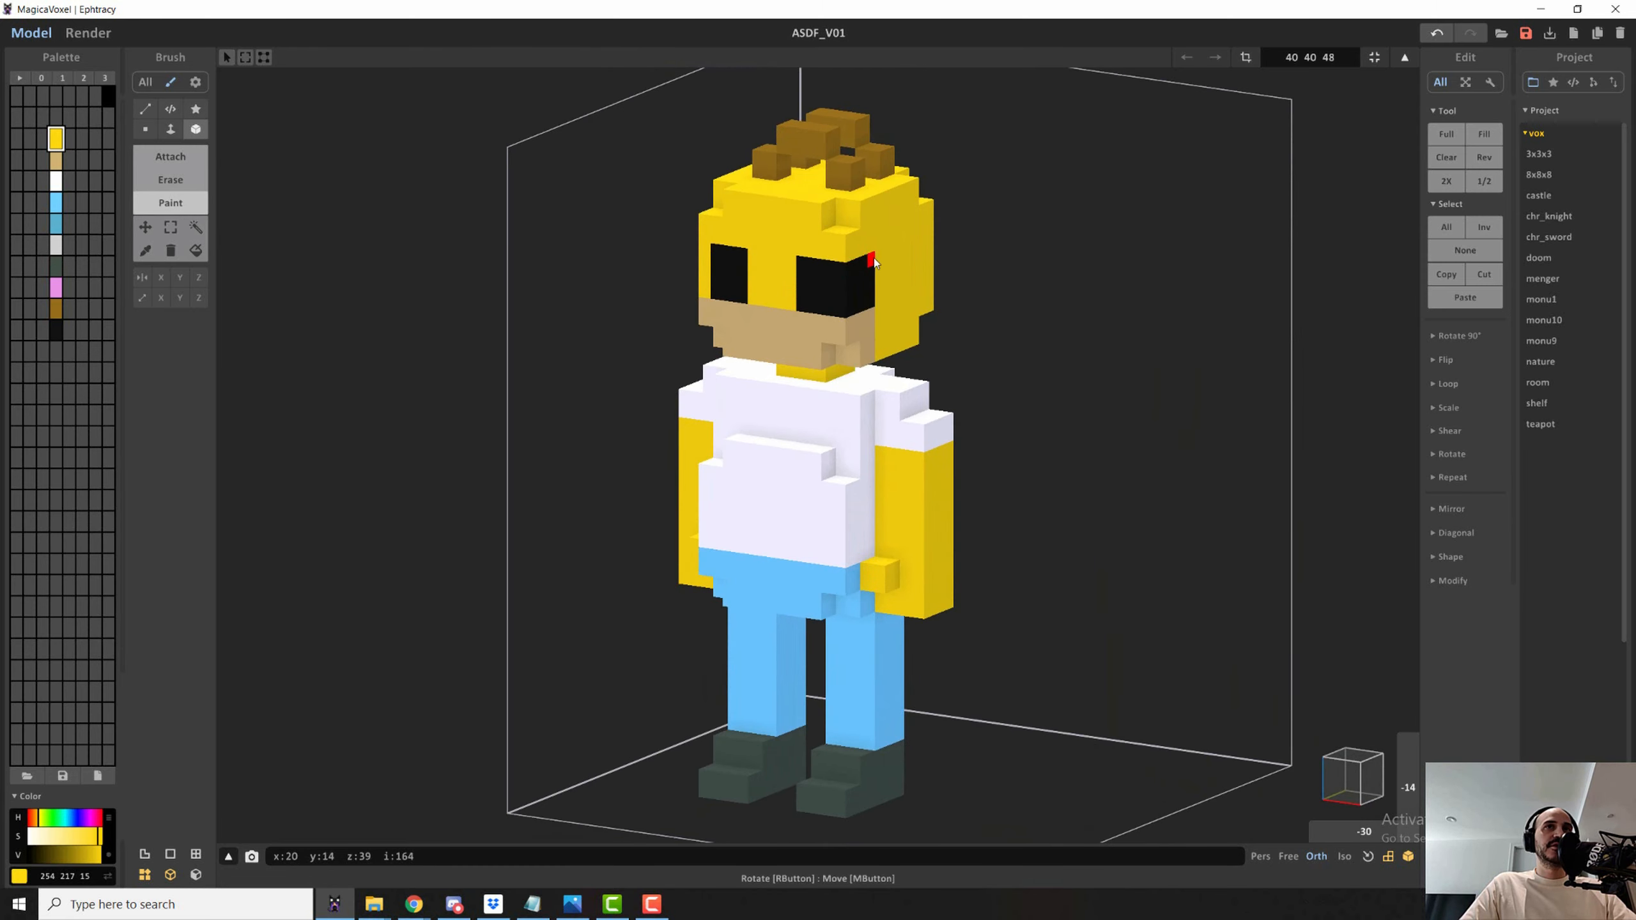
left_click_drag(864, 270, 845, 311)
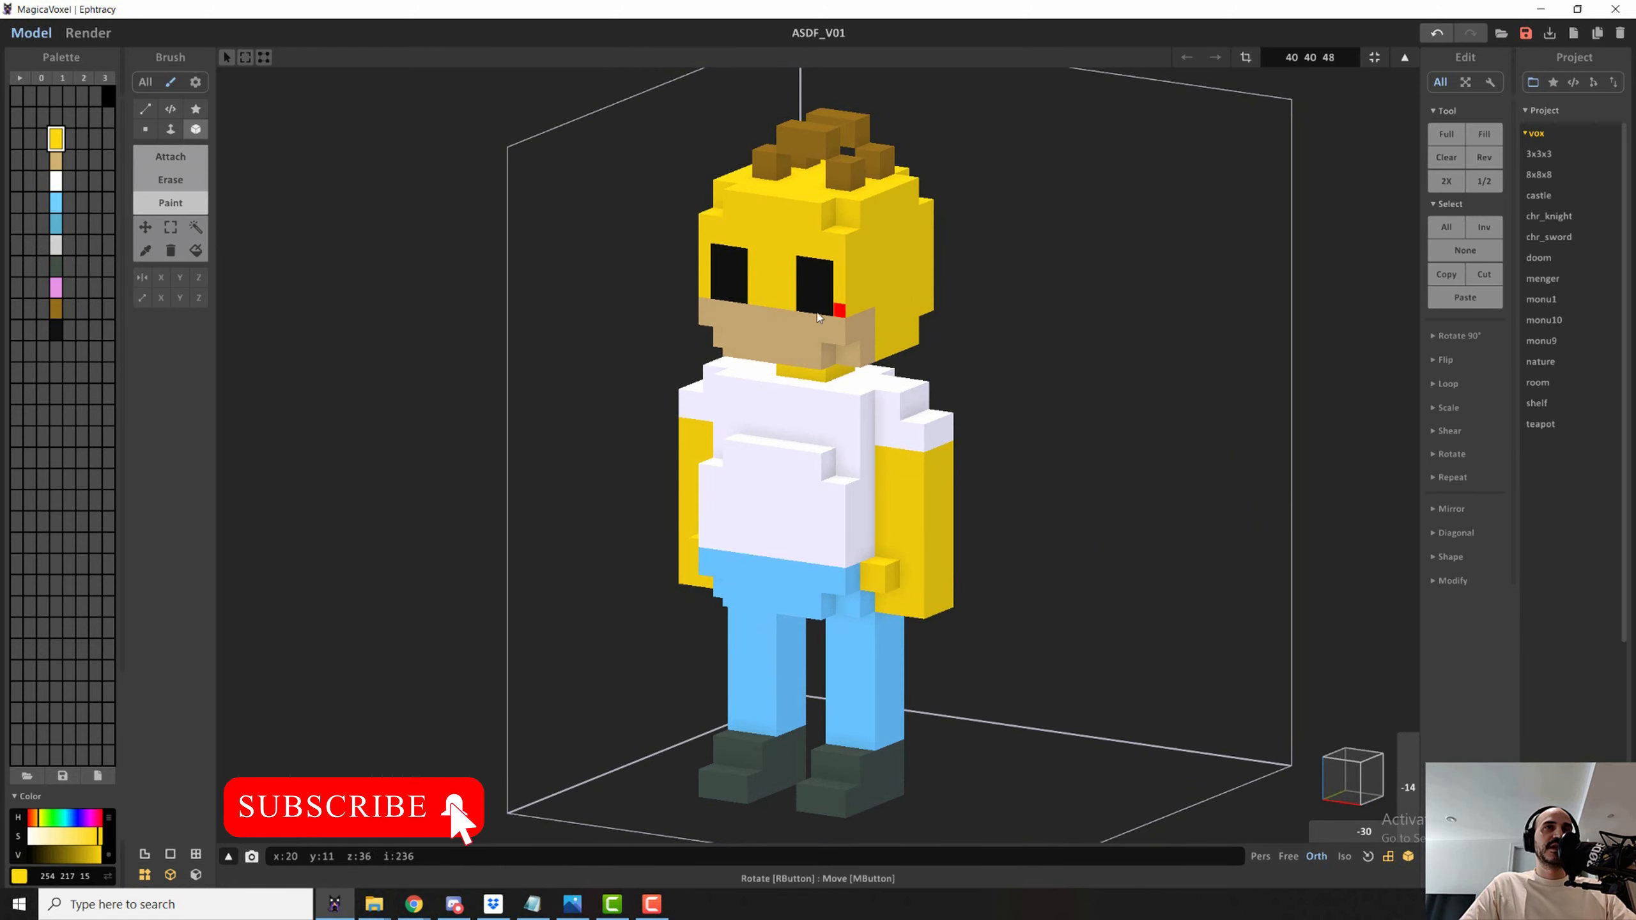
mouse_move(842, 319)
right_mouse_down()
mouse_move(678, 279)
mouse_move(880, 294)
mouse_move(841, 306)
mouse_move(854, 323)
right_mouse_up()
- Paint a taller tan beard strip on both sides of the face and repaint the beard's top front rows yellow
scroll(853, 322, "up", 3)
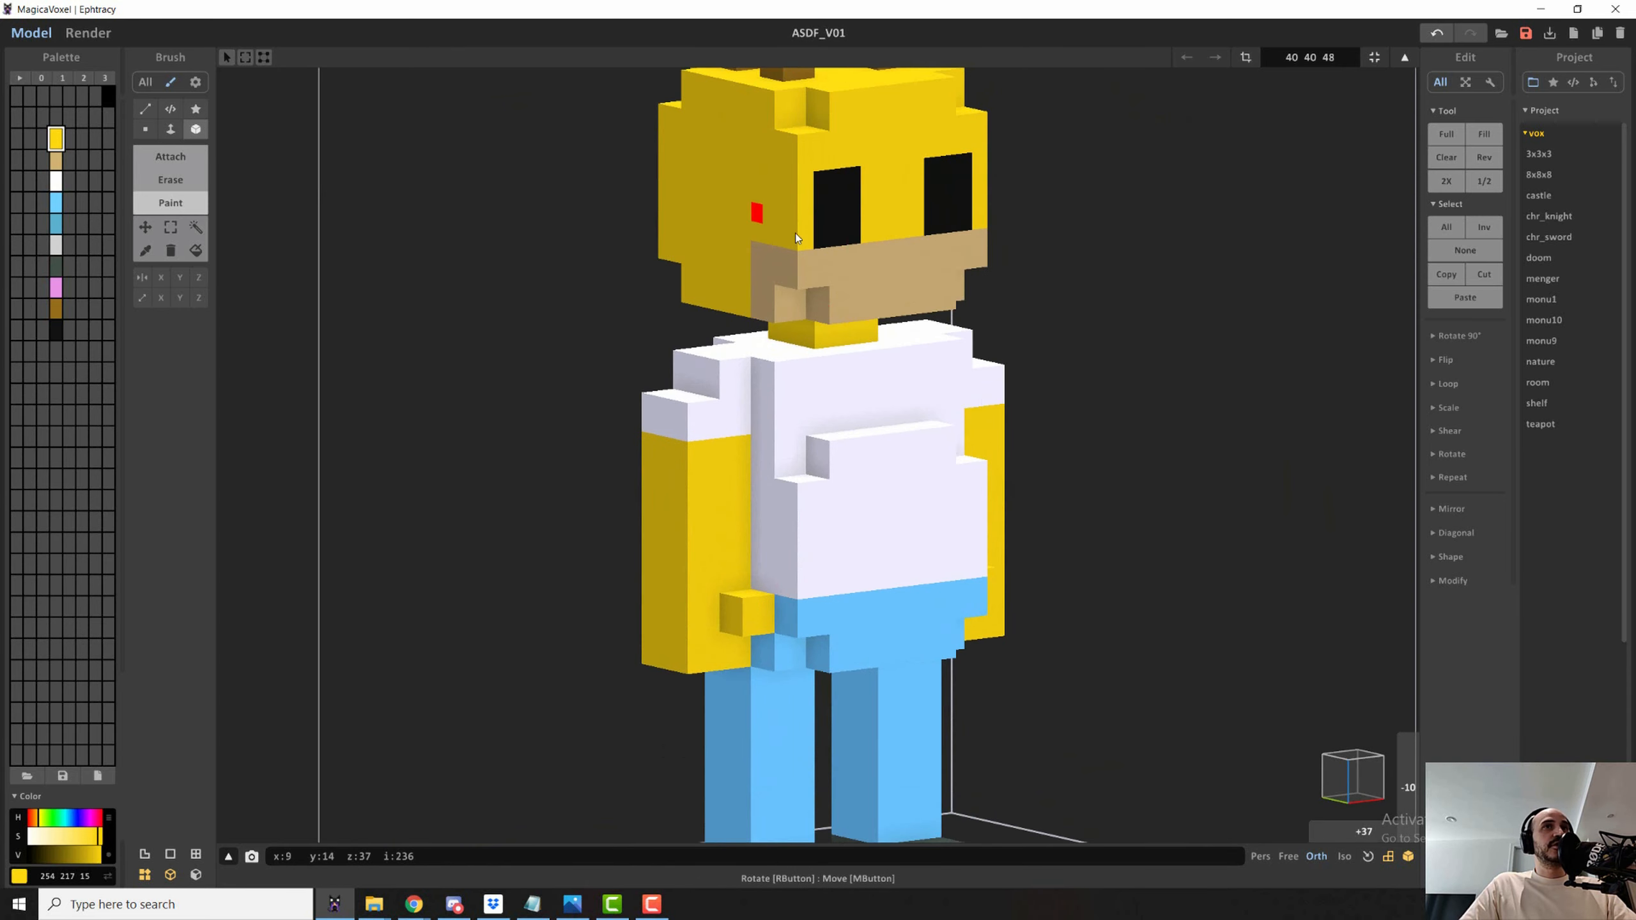
left_click(58, 160)
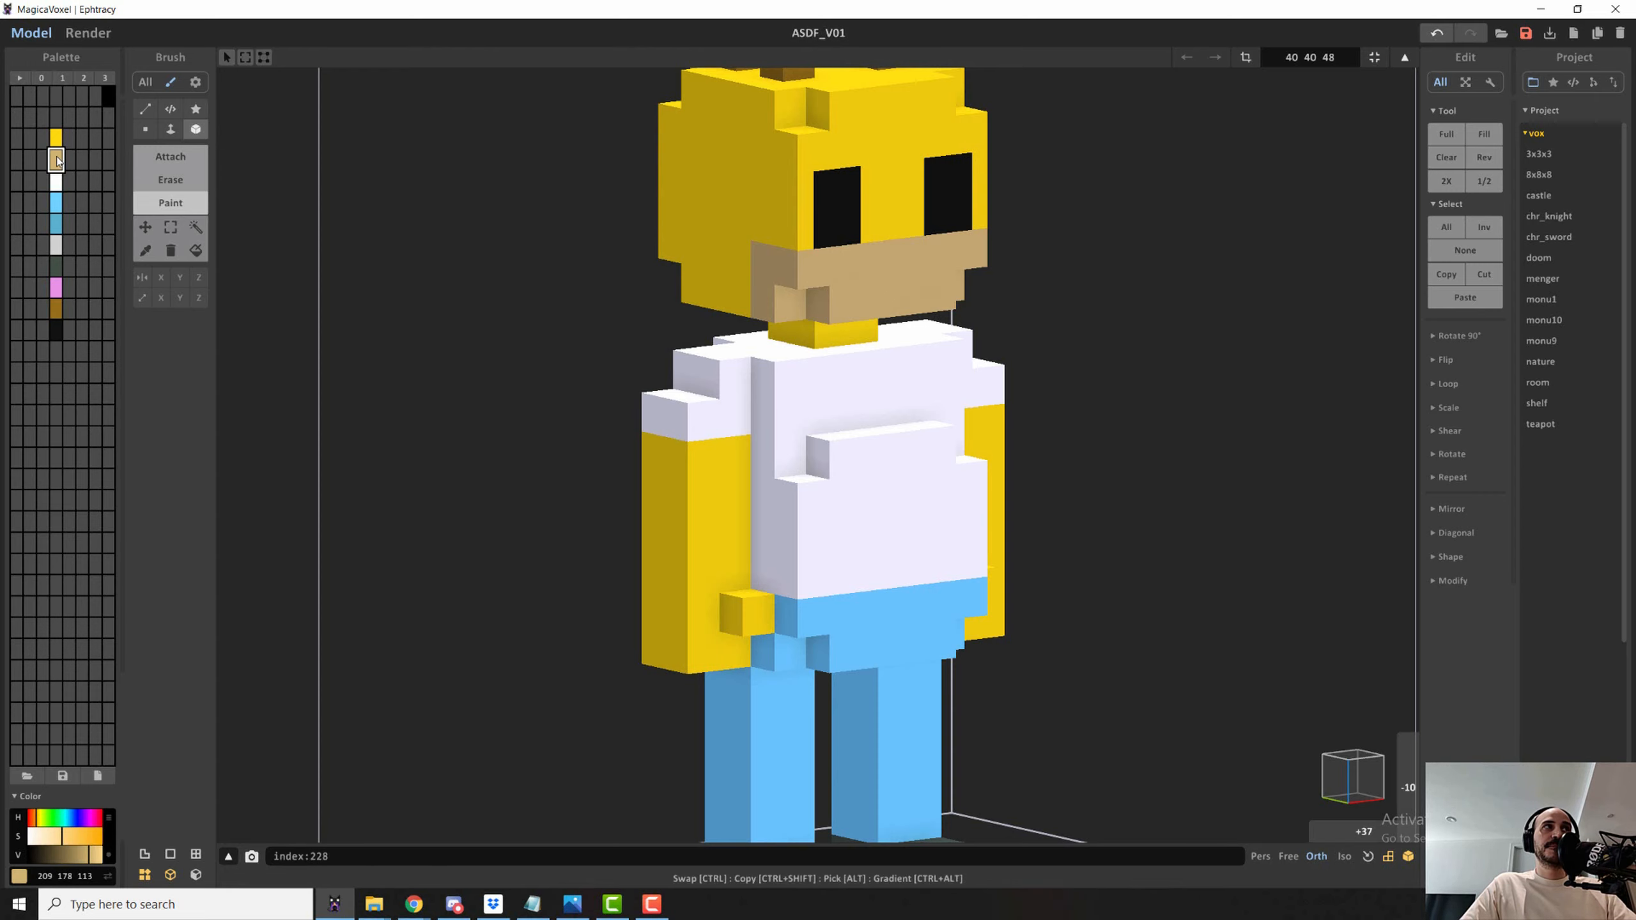
mouse_move(998, 259)
right_mouse_down()
mouse_move(837, 279)
mouse_move(810, 300)
right_mouse_up()
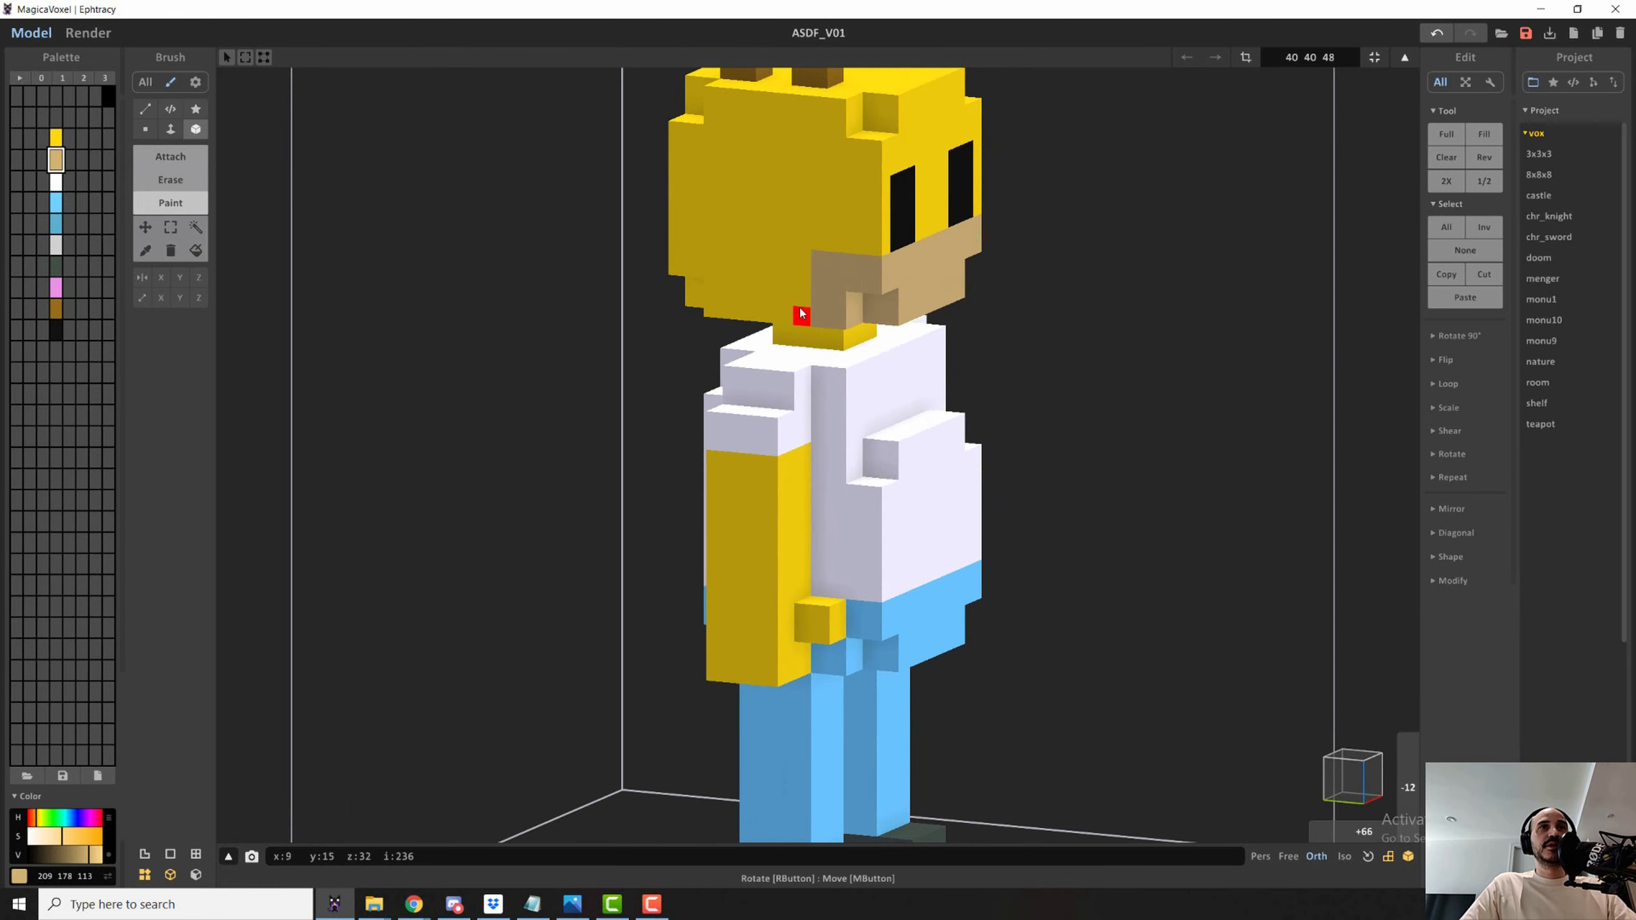
left_click_drag(802, 315, 784, 236)
right_click_drag(992, 284, 659, 260)
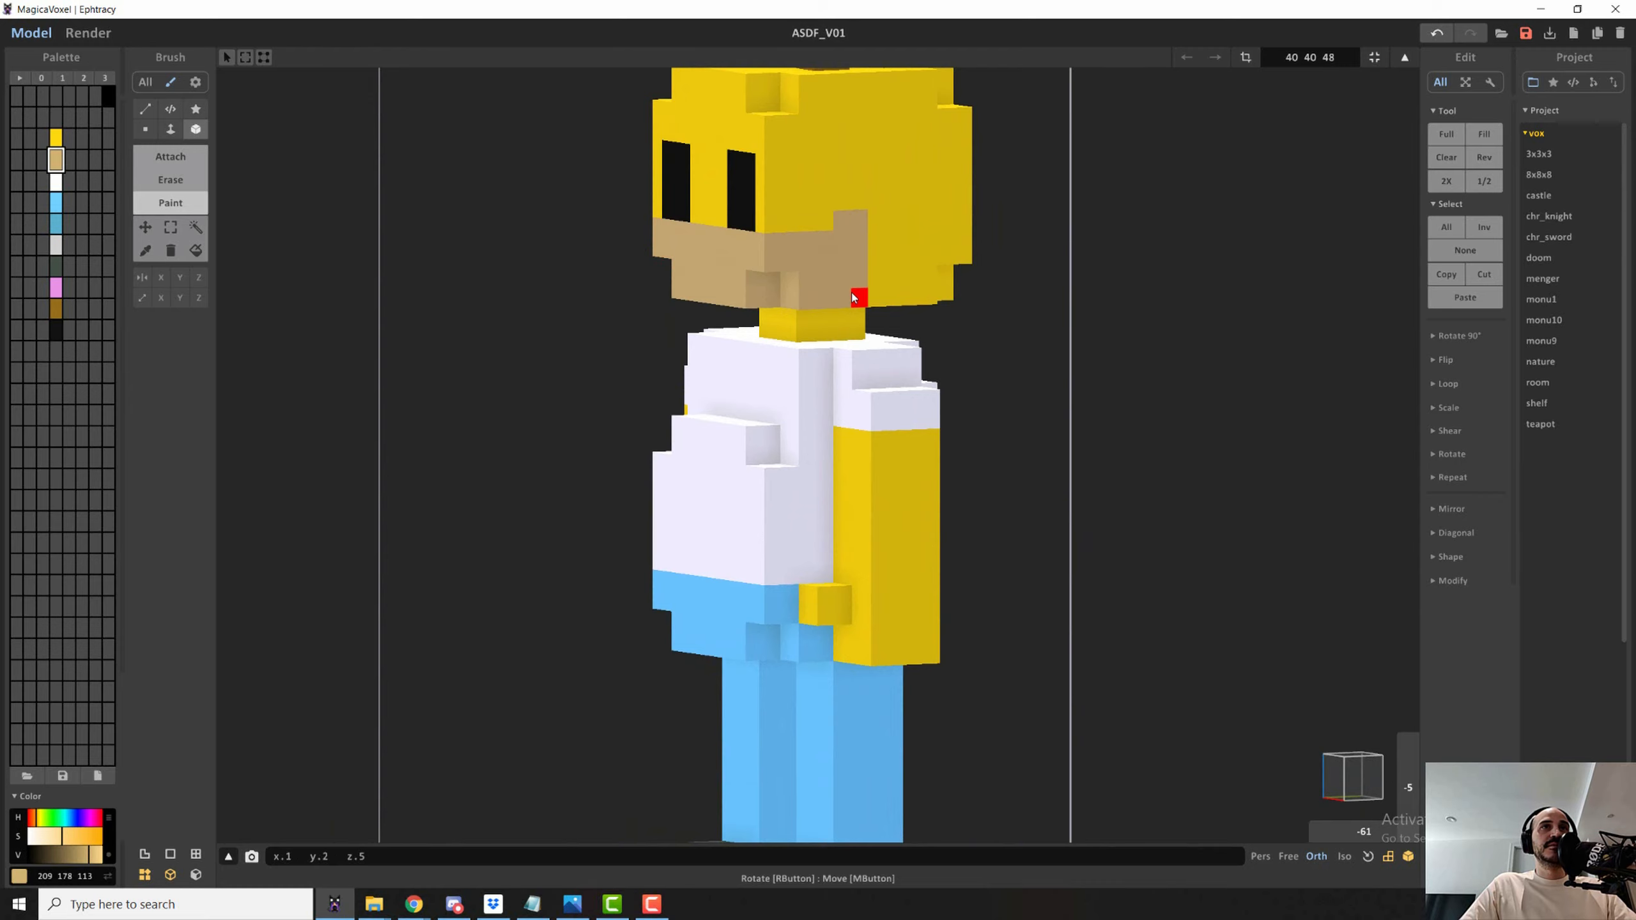
left_click(56, 138)
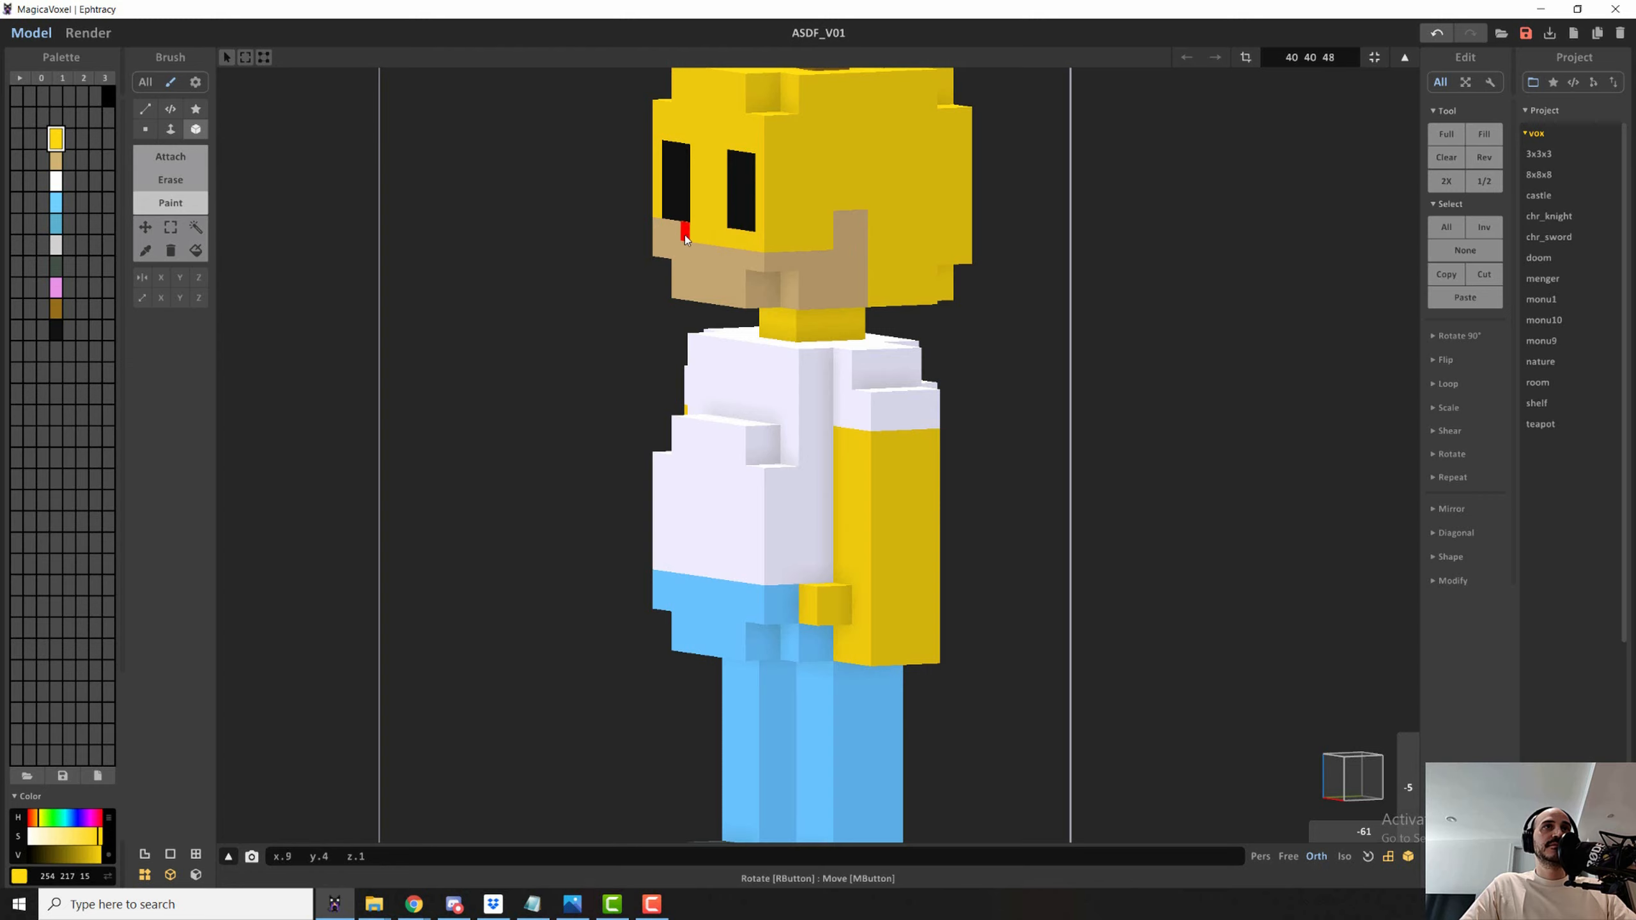
right_click_drag(662, 234, 851, 232)
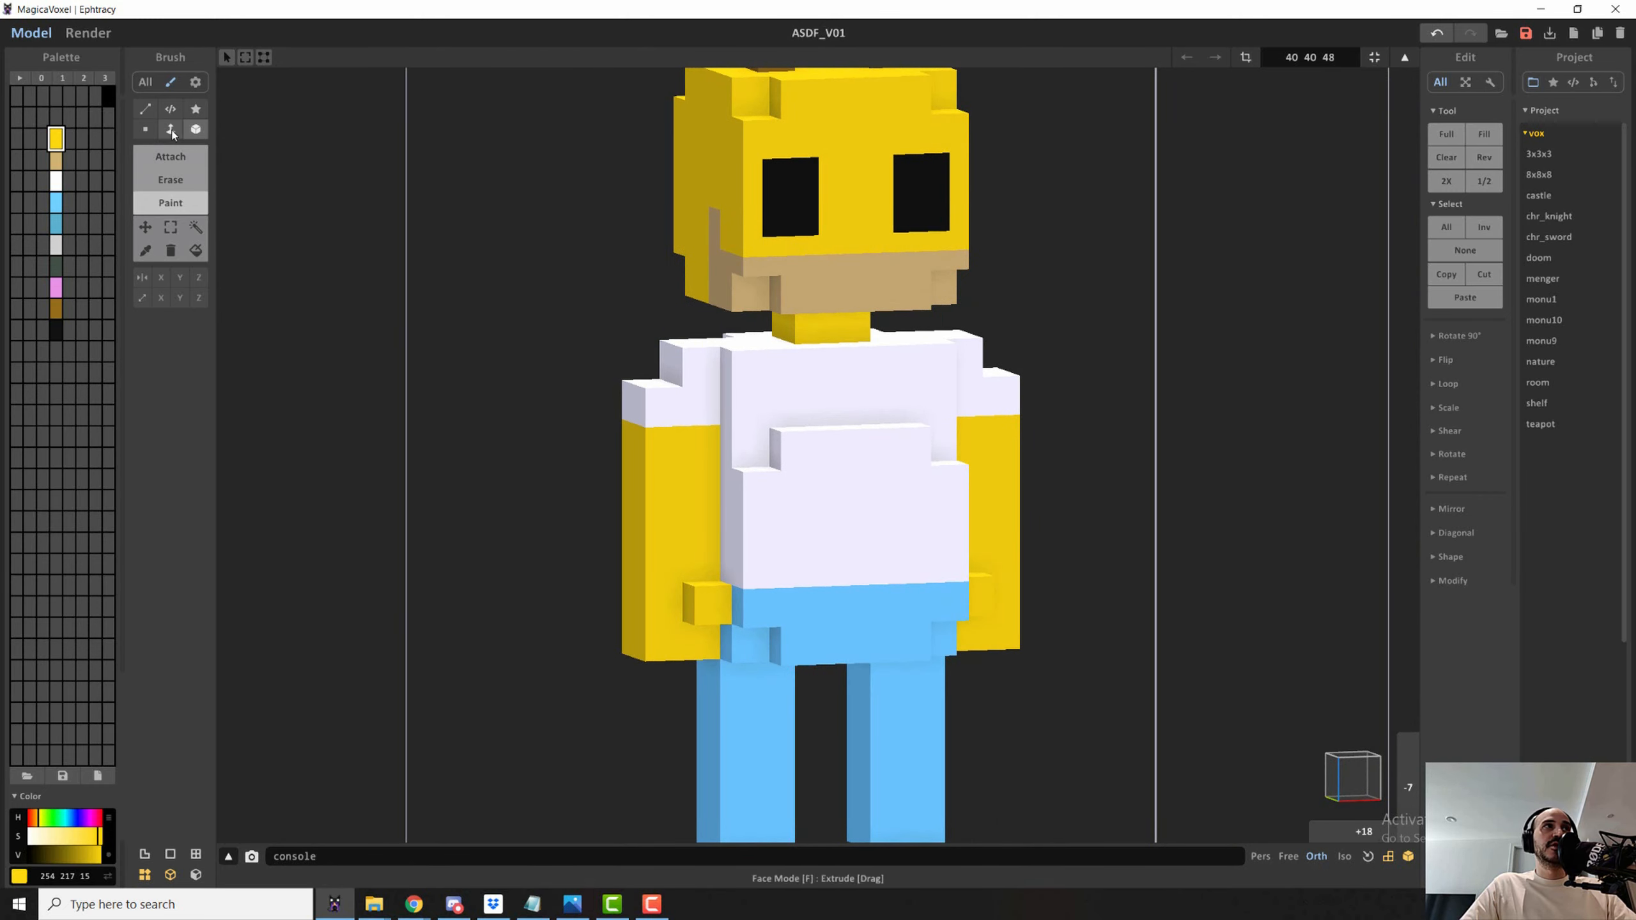
- Attach a protruding yellow nose block, 2 voxels wide and 2 high, centred between the eyes just above the beard
left_click(178, 154)
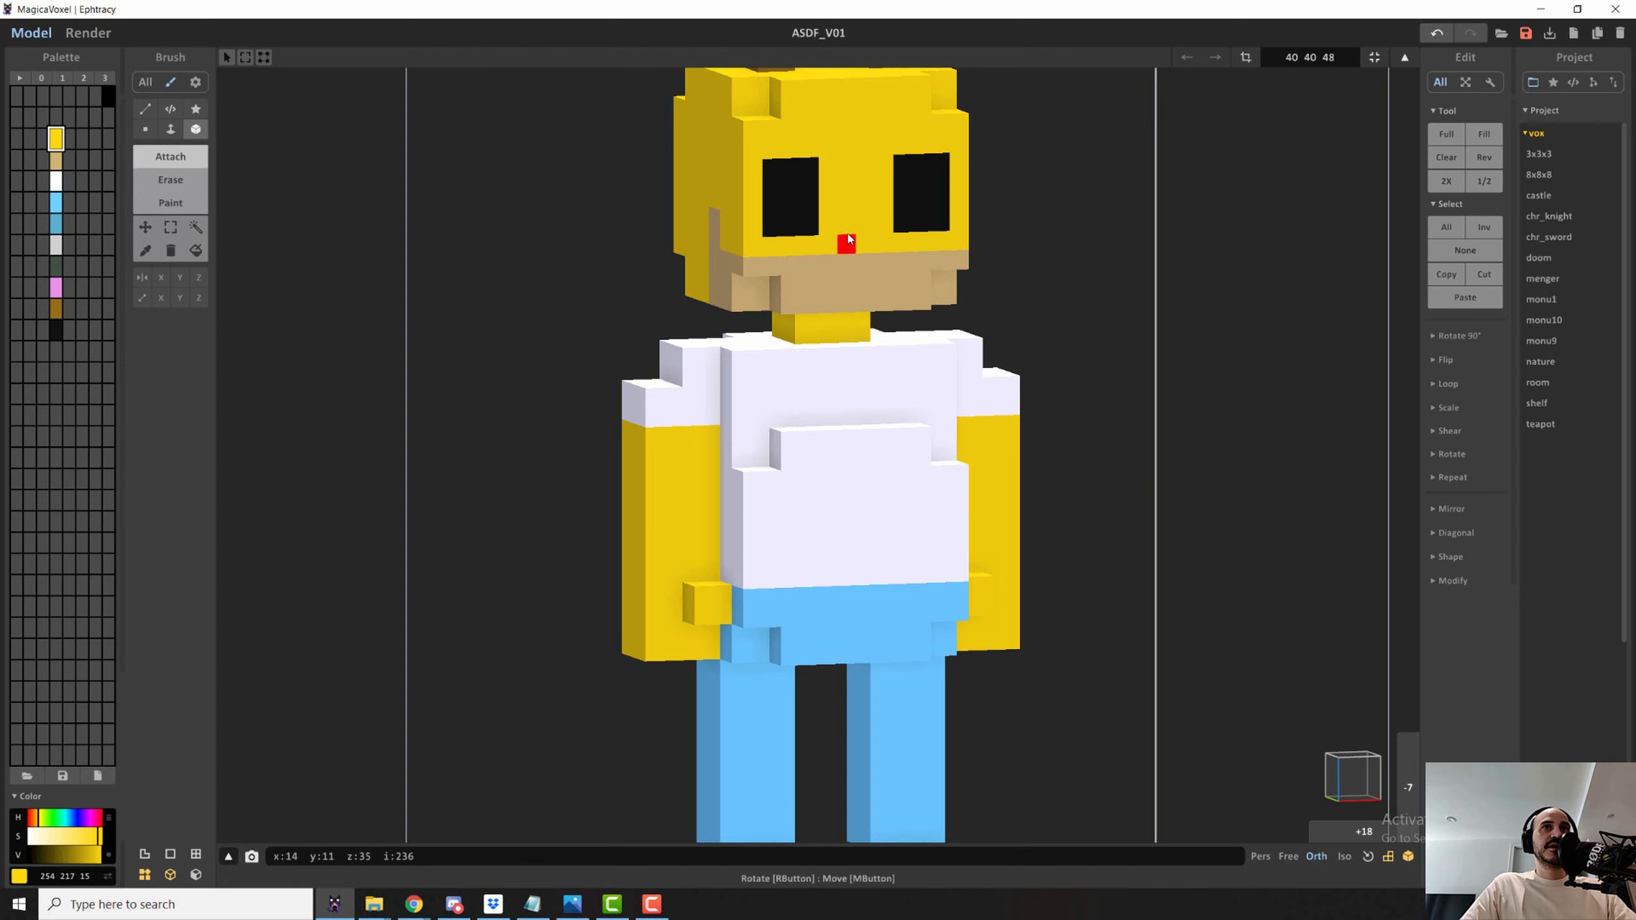
left_click(870, 245)
mouse_move(870, 245)
right_mouse_down()
mouse_move(657, 225)
mouse_move(818, 266)
mouse_move(958, 365)
mouse_move(1061, 370)
mouse_move(987, 372)
right_mouse_up()
key("f")
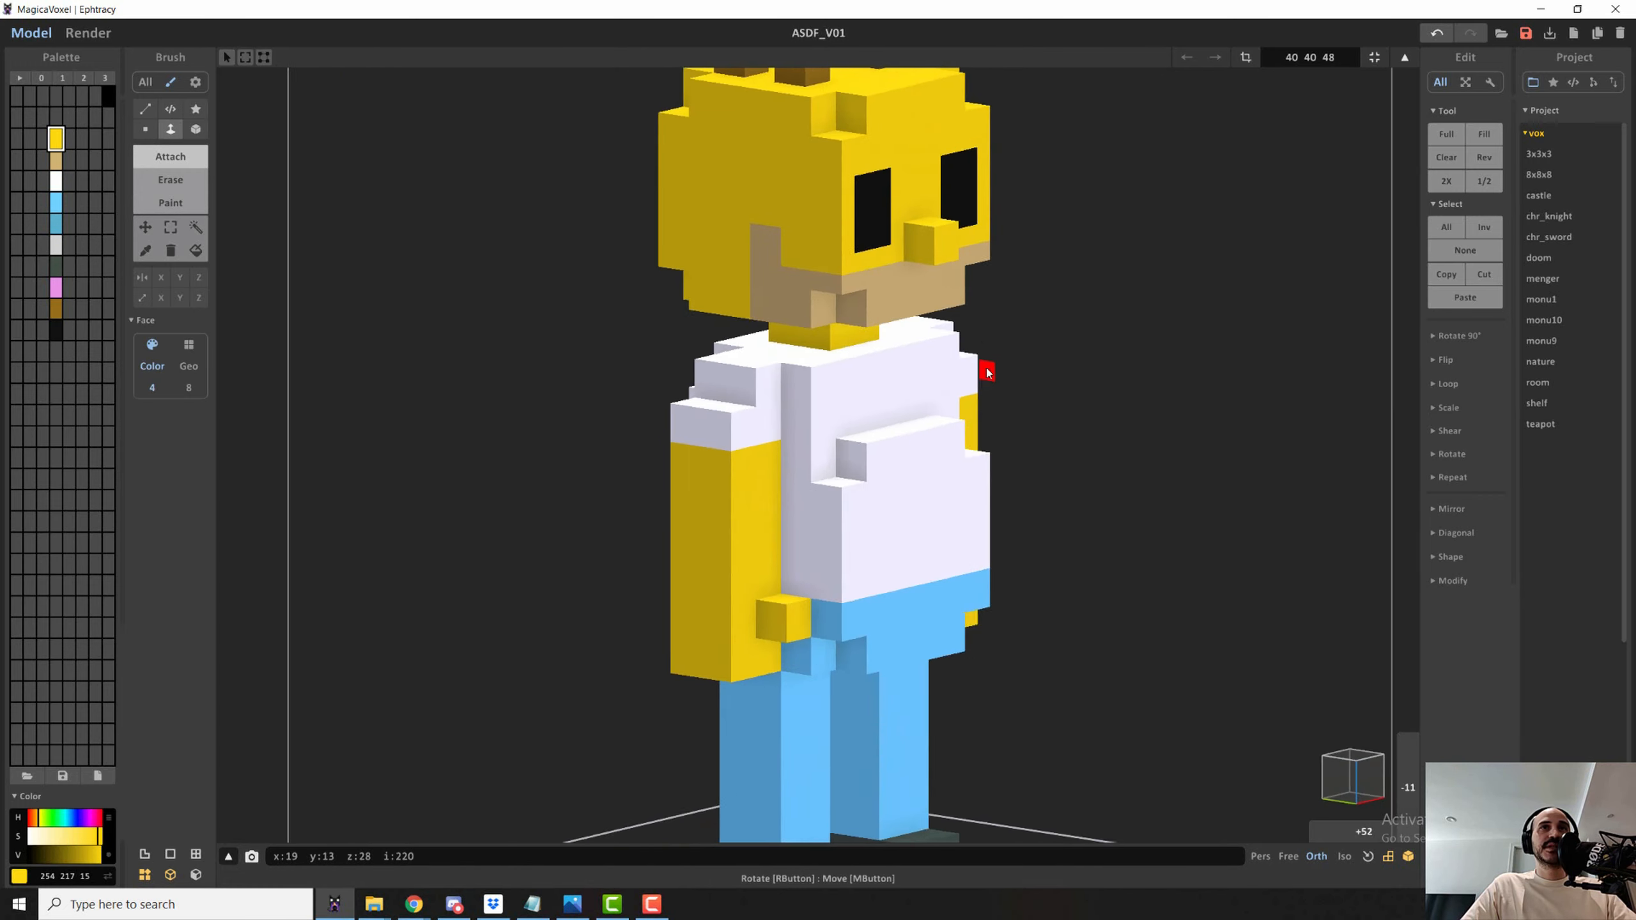
key("b")
mouse_move(1084, 348)
right_mouse_down()
mouse_move(993, 370)
mouse_move(854, 285)
right_mouse_up()
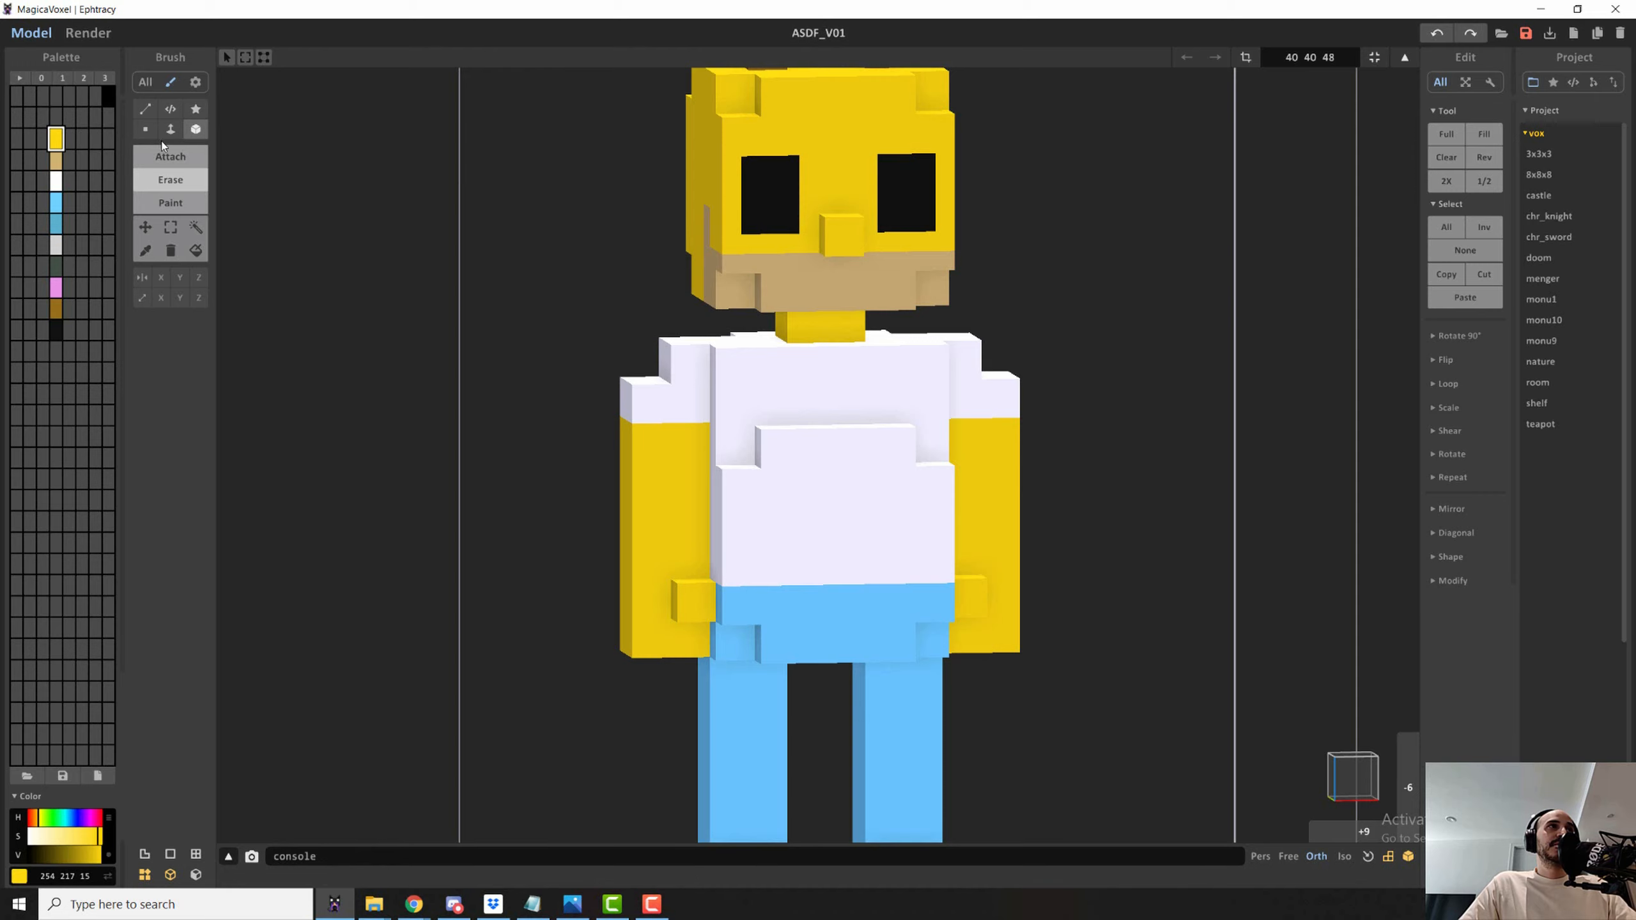
- Try painting the inner columns of both black eyes yellow, undo that, and paint their outer columns yellow instead
left_click(170, 203)
left_click_drag(781, 169, 789, 225)
scroll(830, 284, "down", 4)
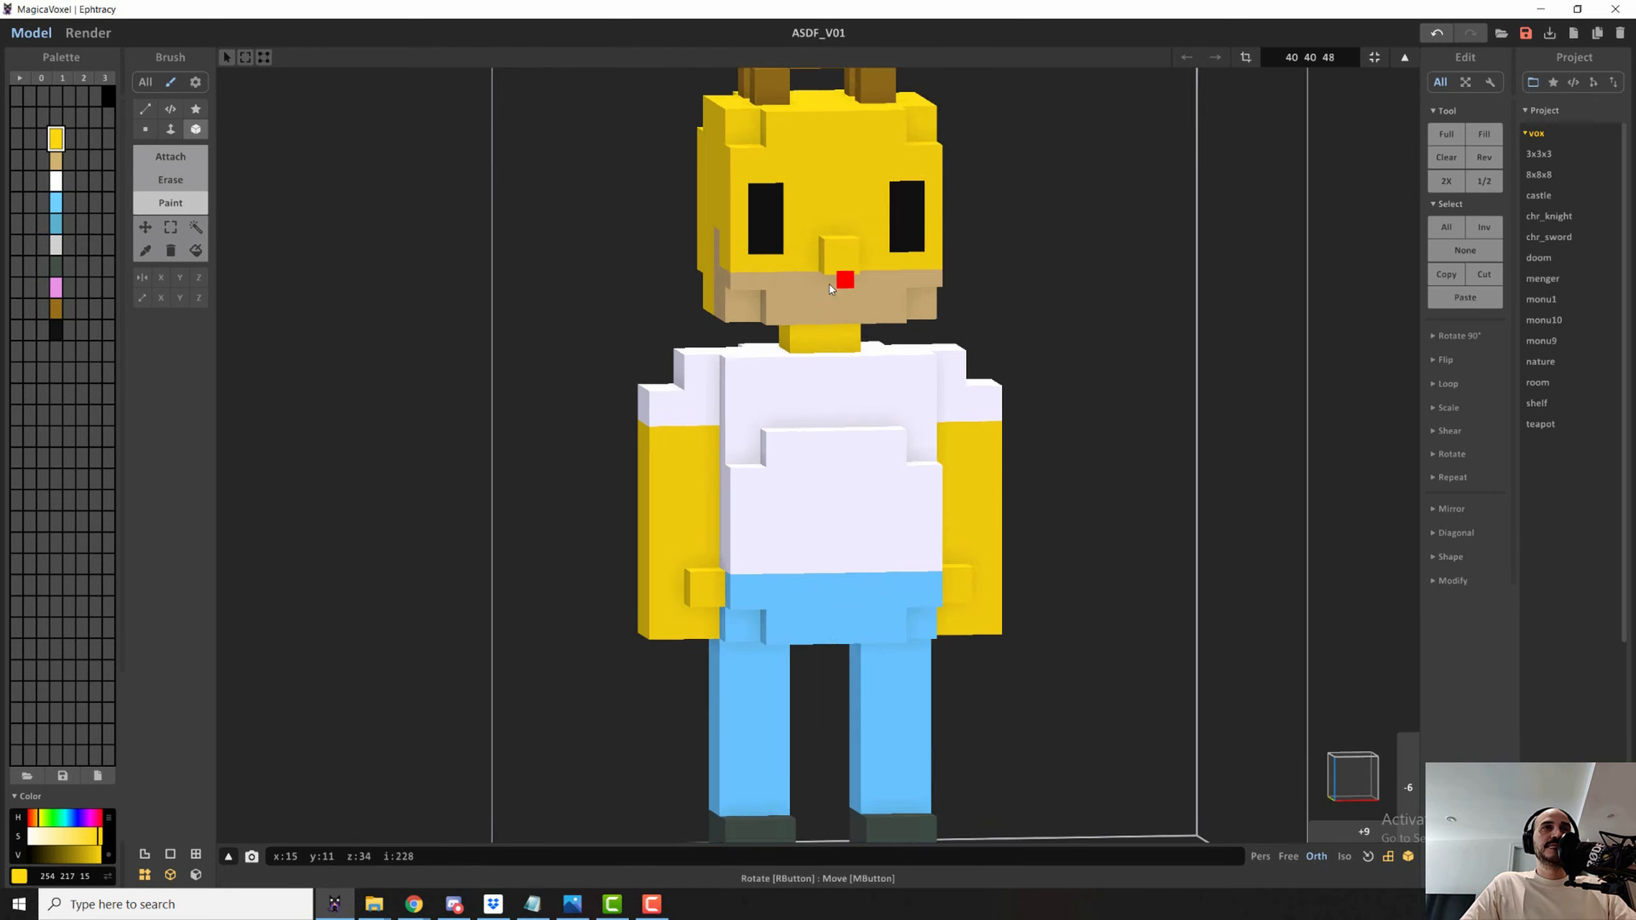
right_click_drag(830, 284, 847, 331)
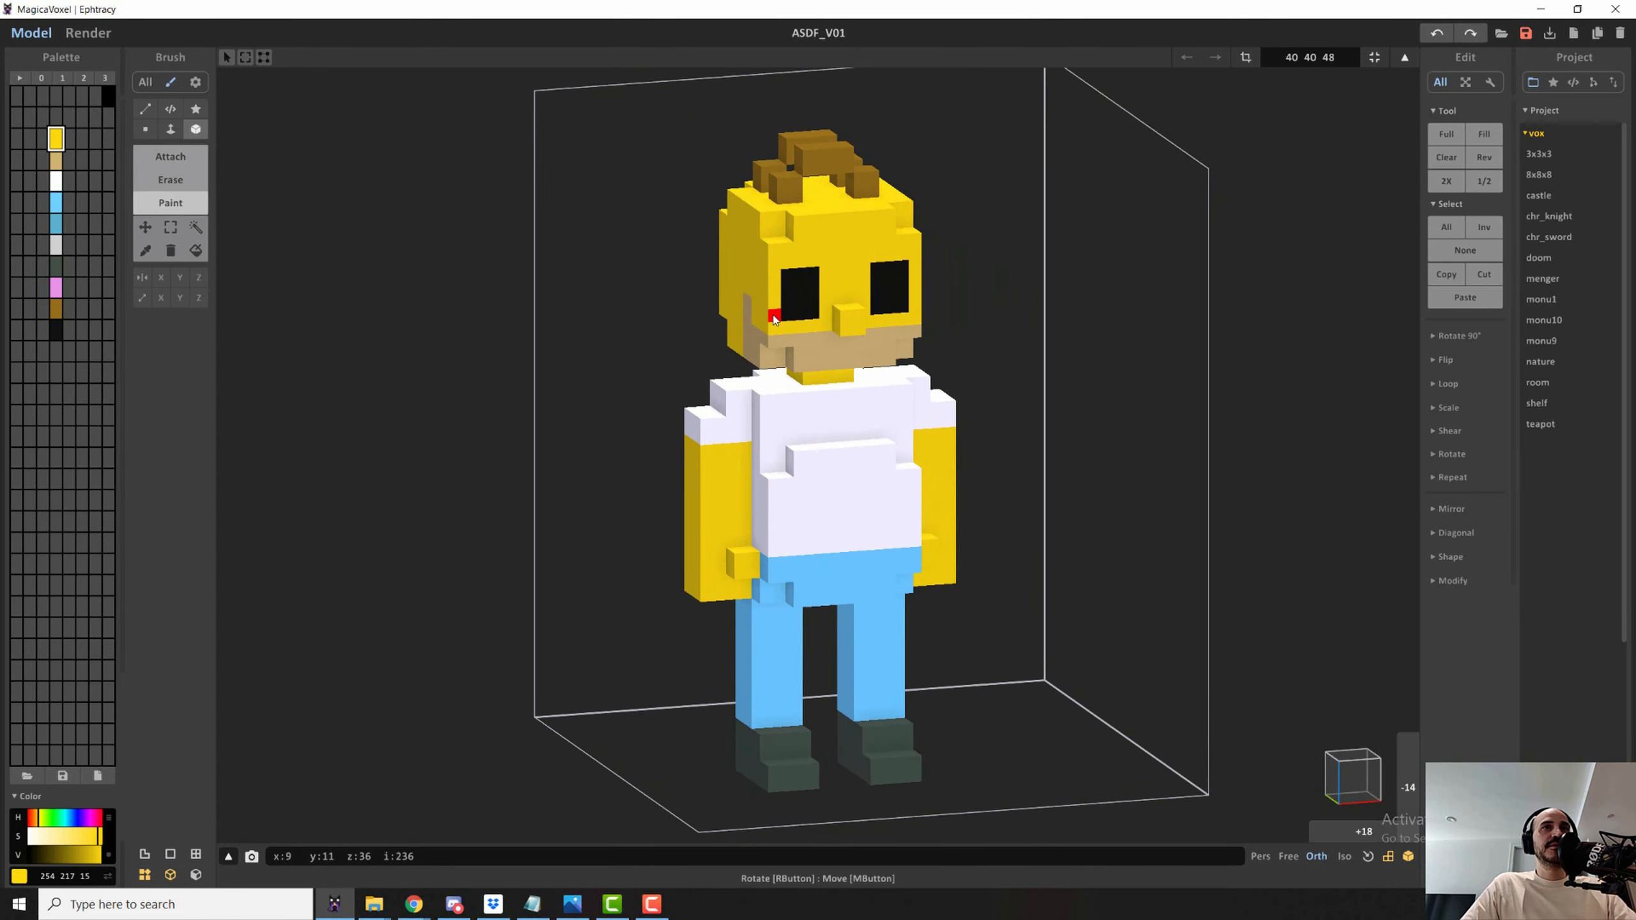
left_click_drag(784, 320, 787, 274)
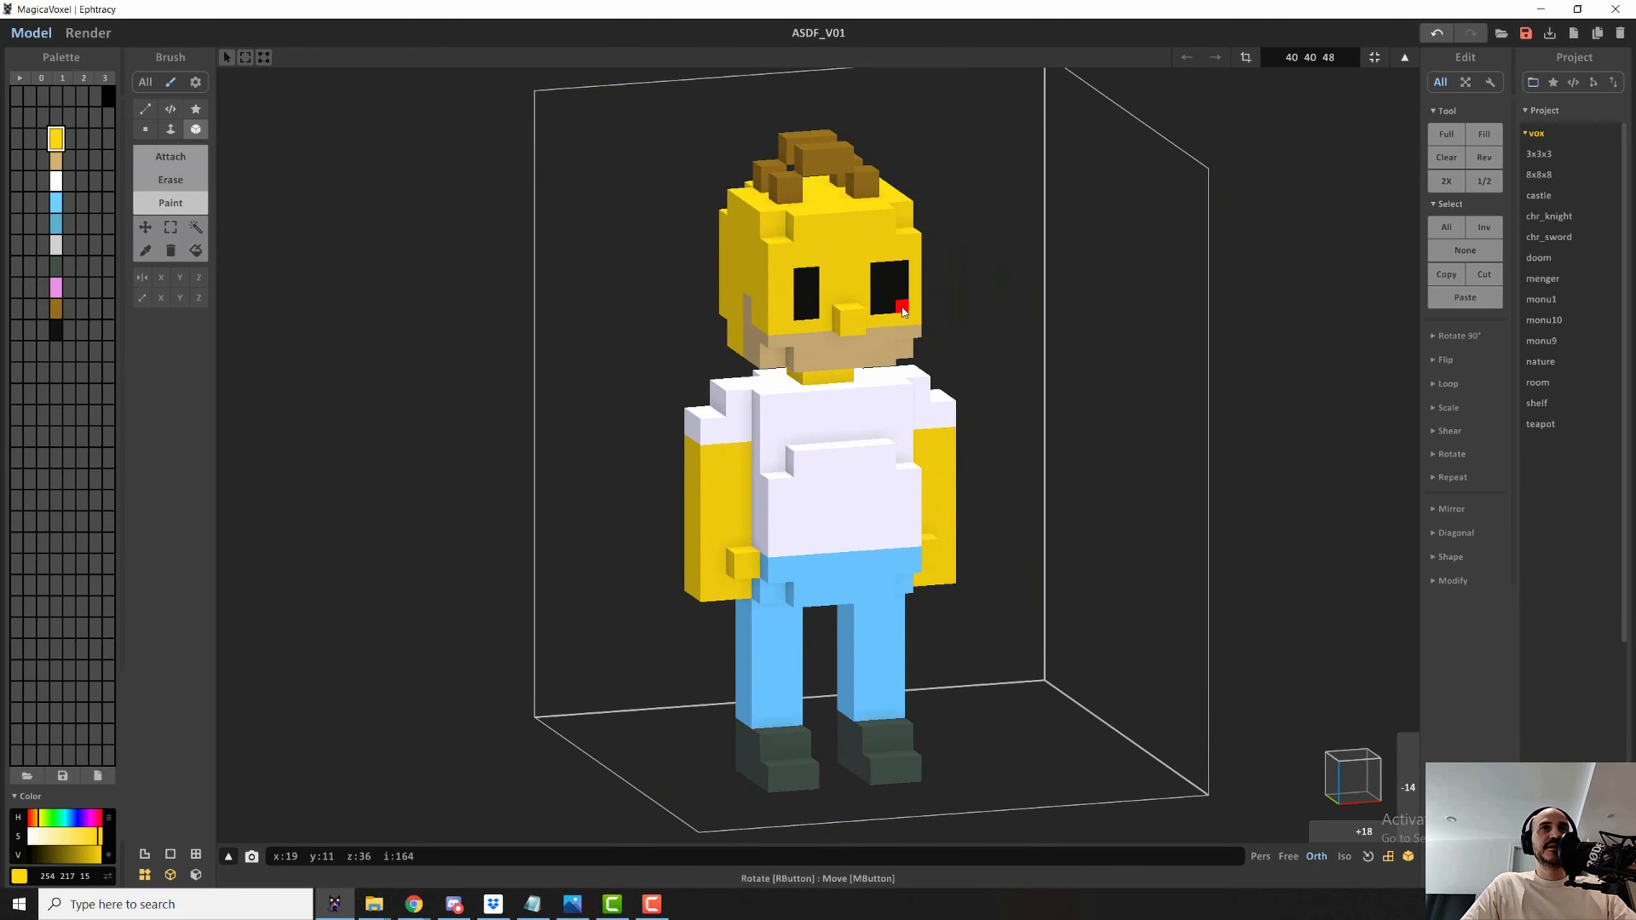
left_click_drag(903, 310, 903, 268)
- Select the brown hair on top of the head by colour region and delete it
mouse_move(868, 322)
right_mouse_down()
mouse_move(804, 322)
mouse_move(940, 321)
mouse_move(883, 297)
right_mouse_up()
key("n")
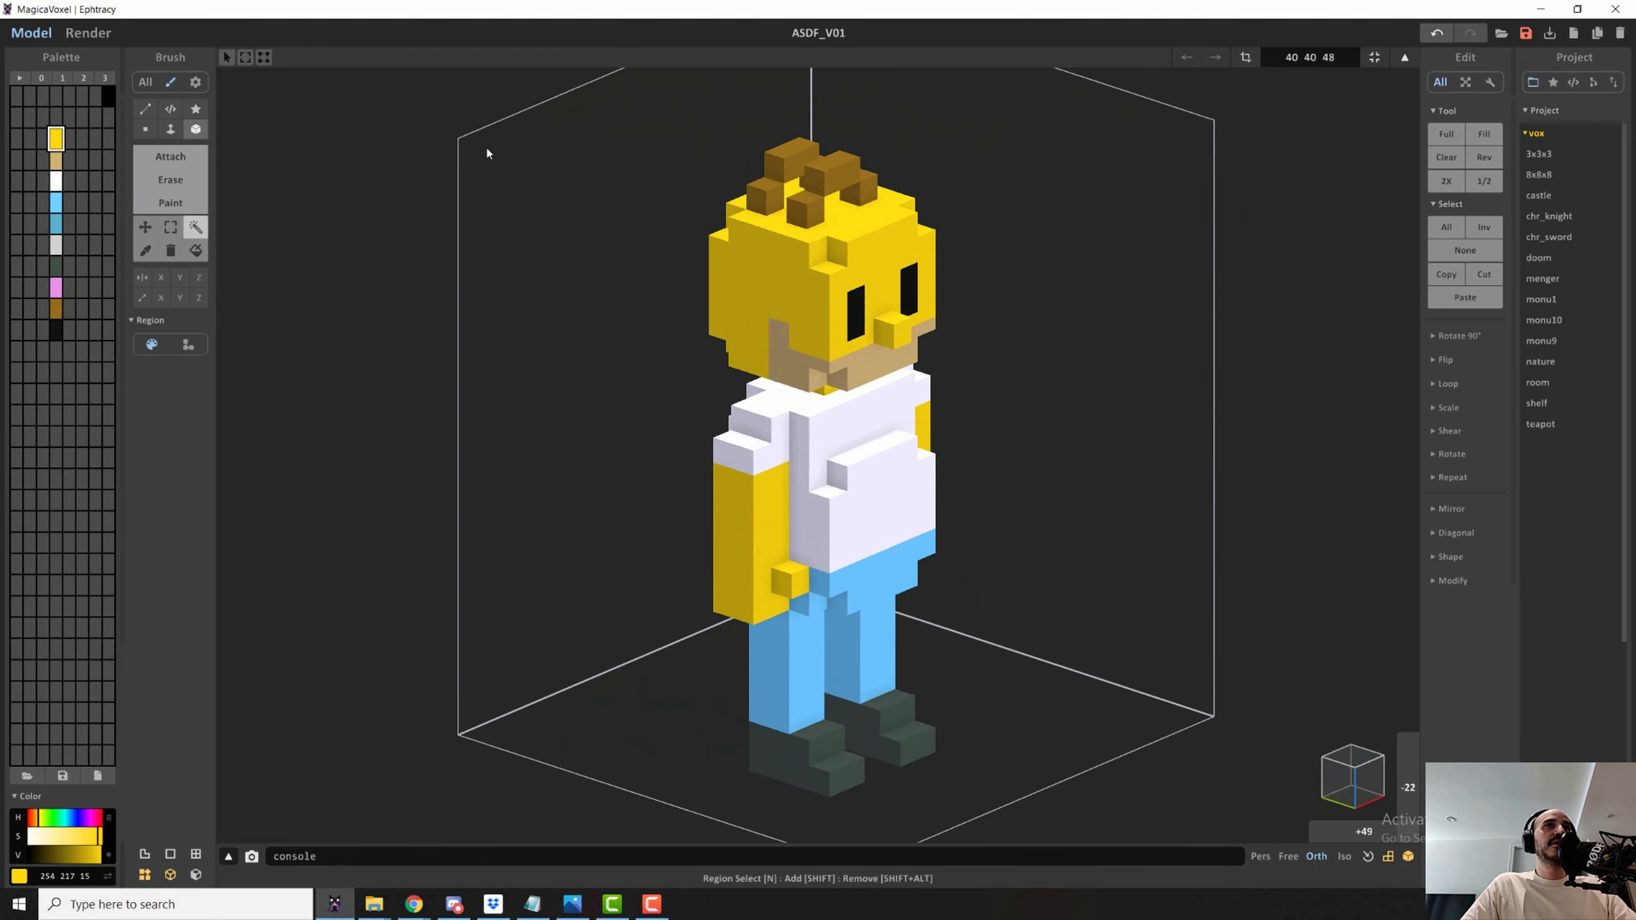
left_click(843, 186)
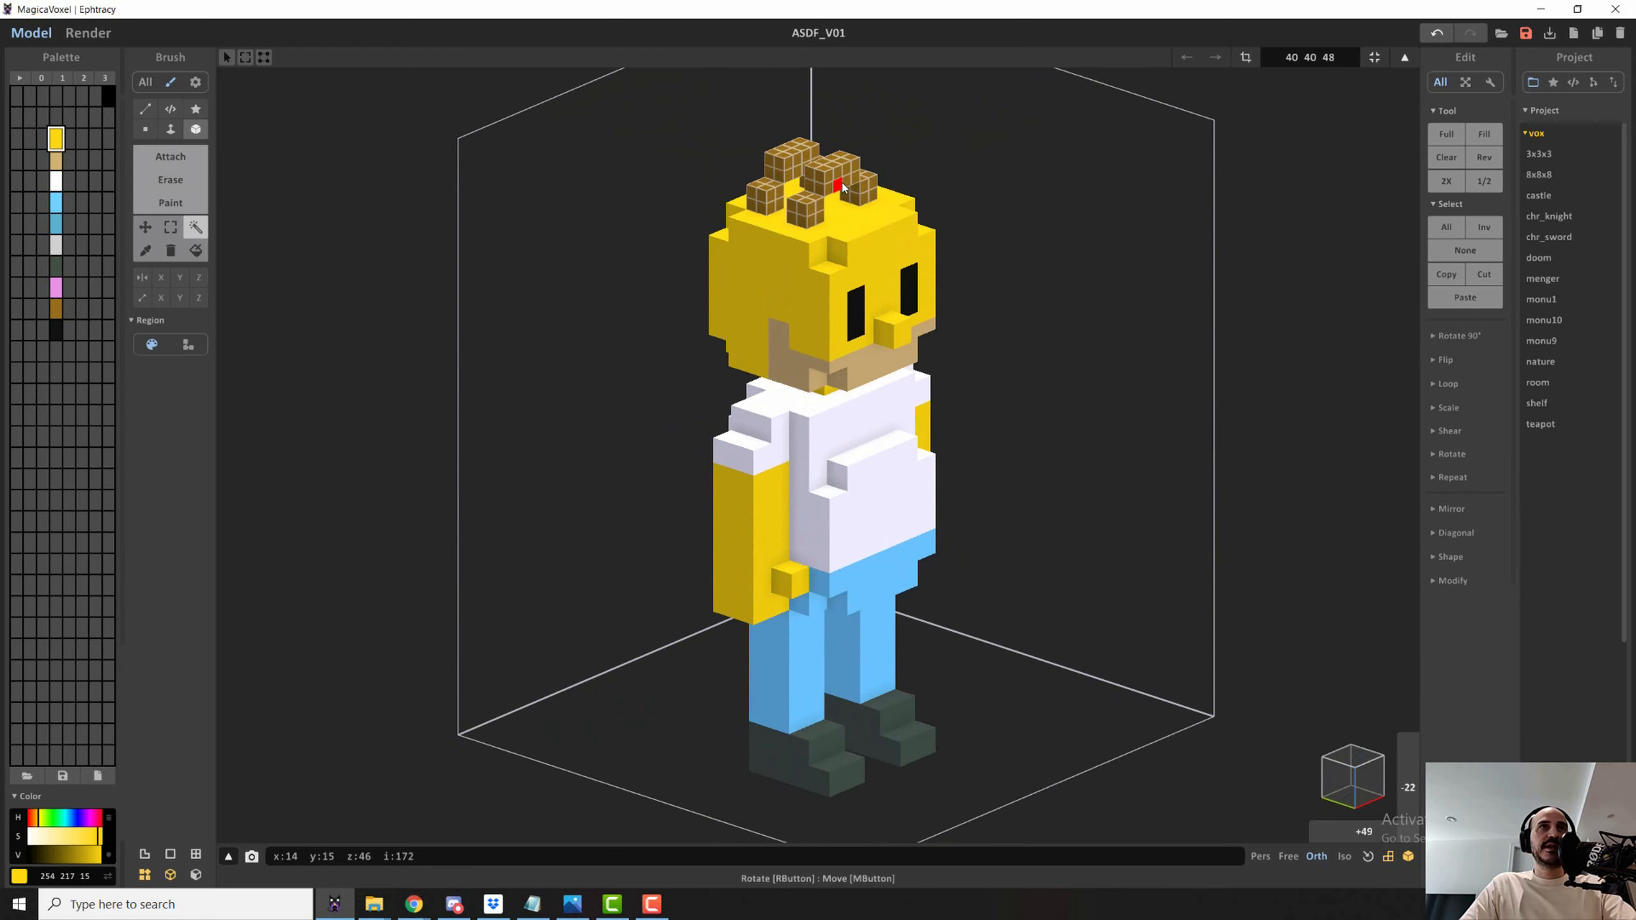
key("Delete")
- Build a thin brown hair arch, one voxel thick, across the top of the head
left_click(56, 309)
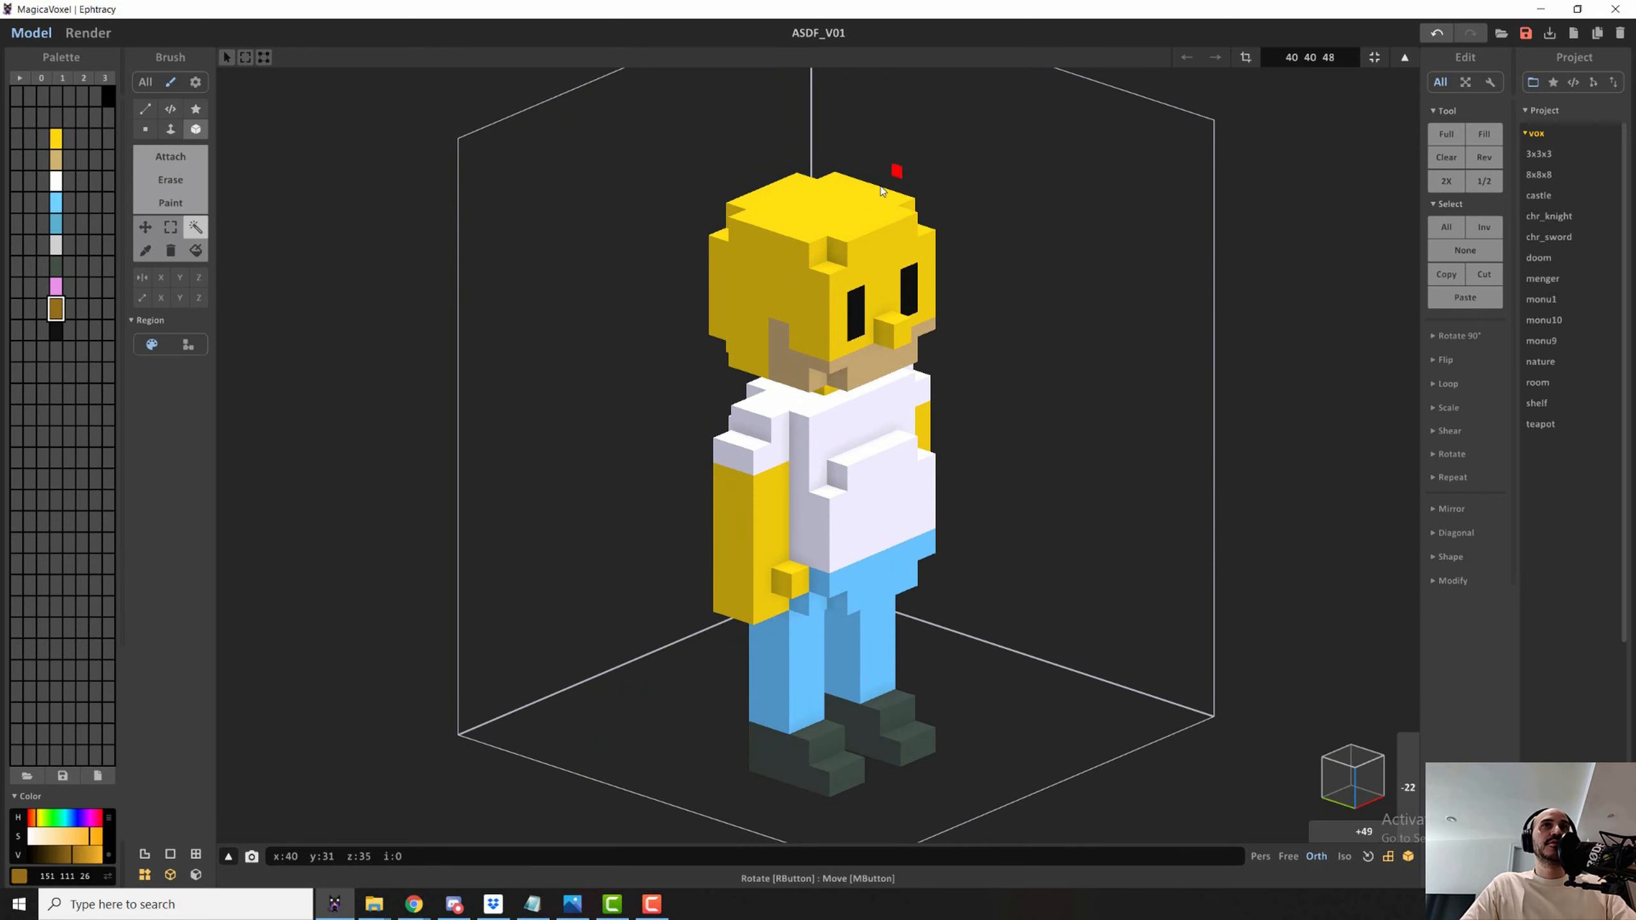
mouse_move(882, 191)
right_mouse_down()
mouse_move(806, 231)
mouse_move(883, 215)
right_mouse_up()
scroll(837, 222, "up", 5)
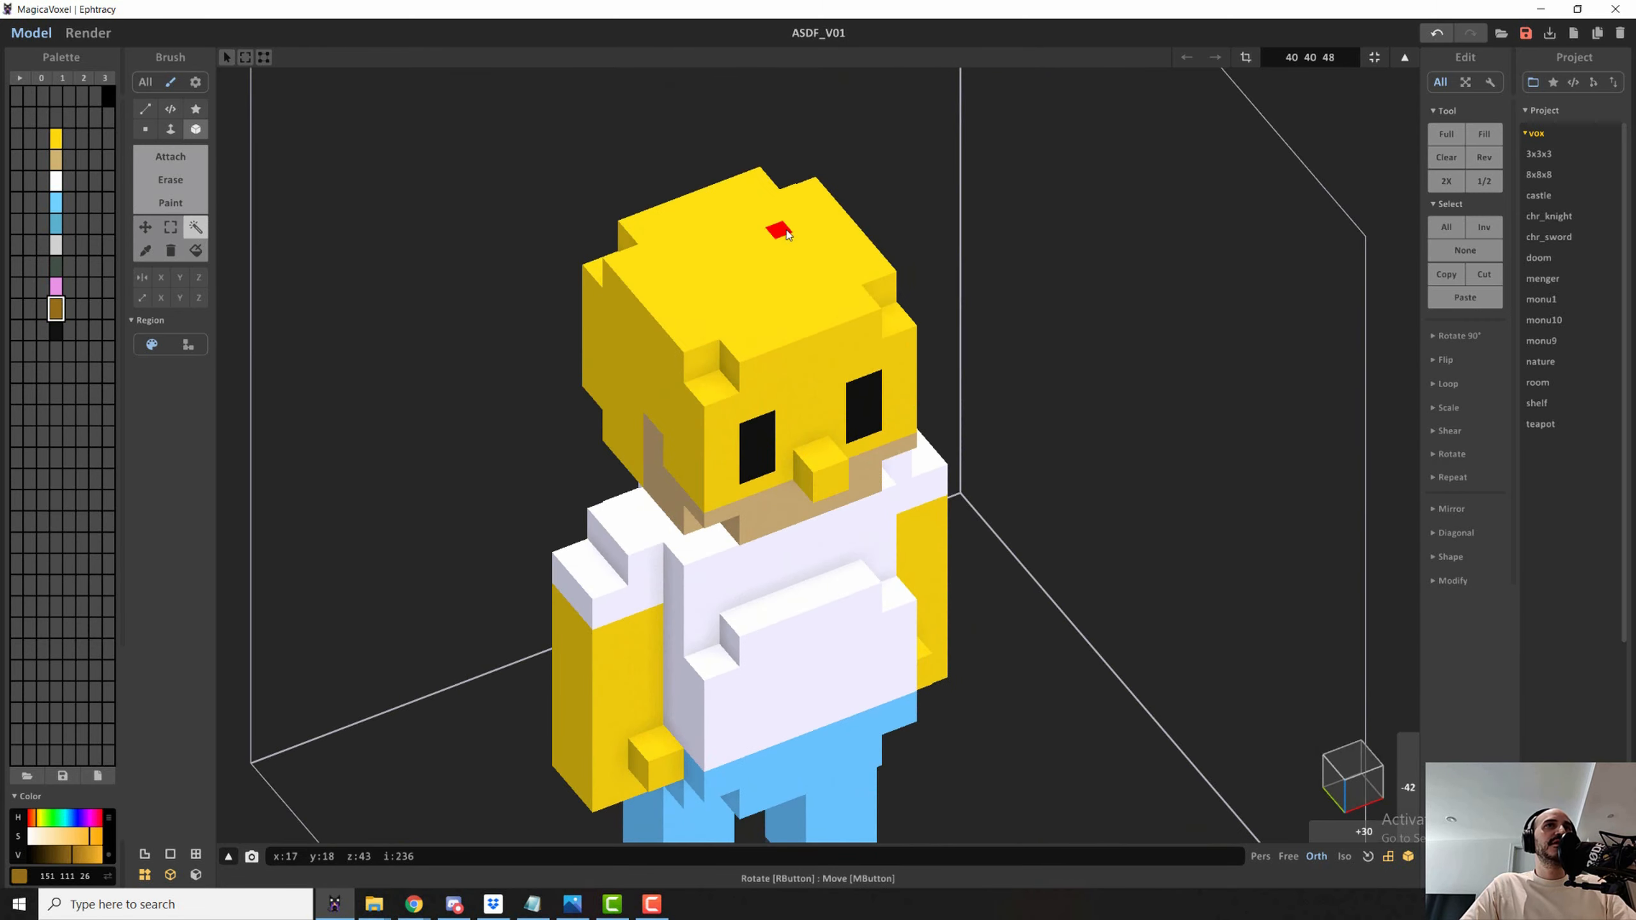
left_click(182, 155)
left_click(56, 310)
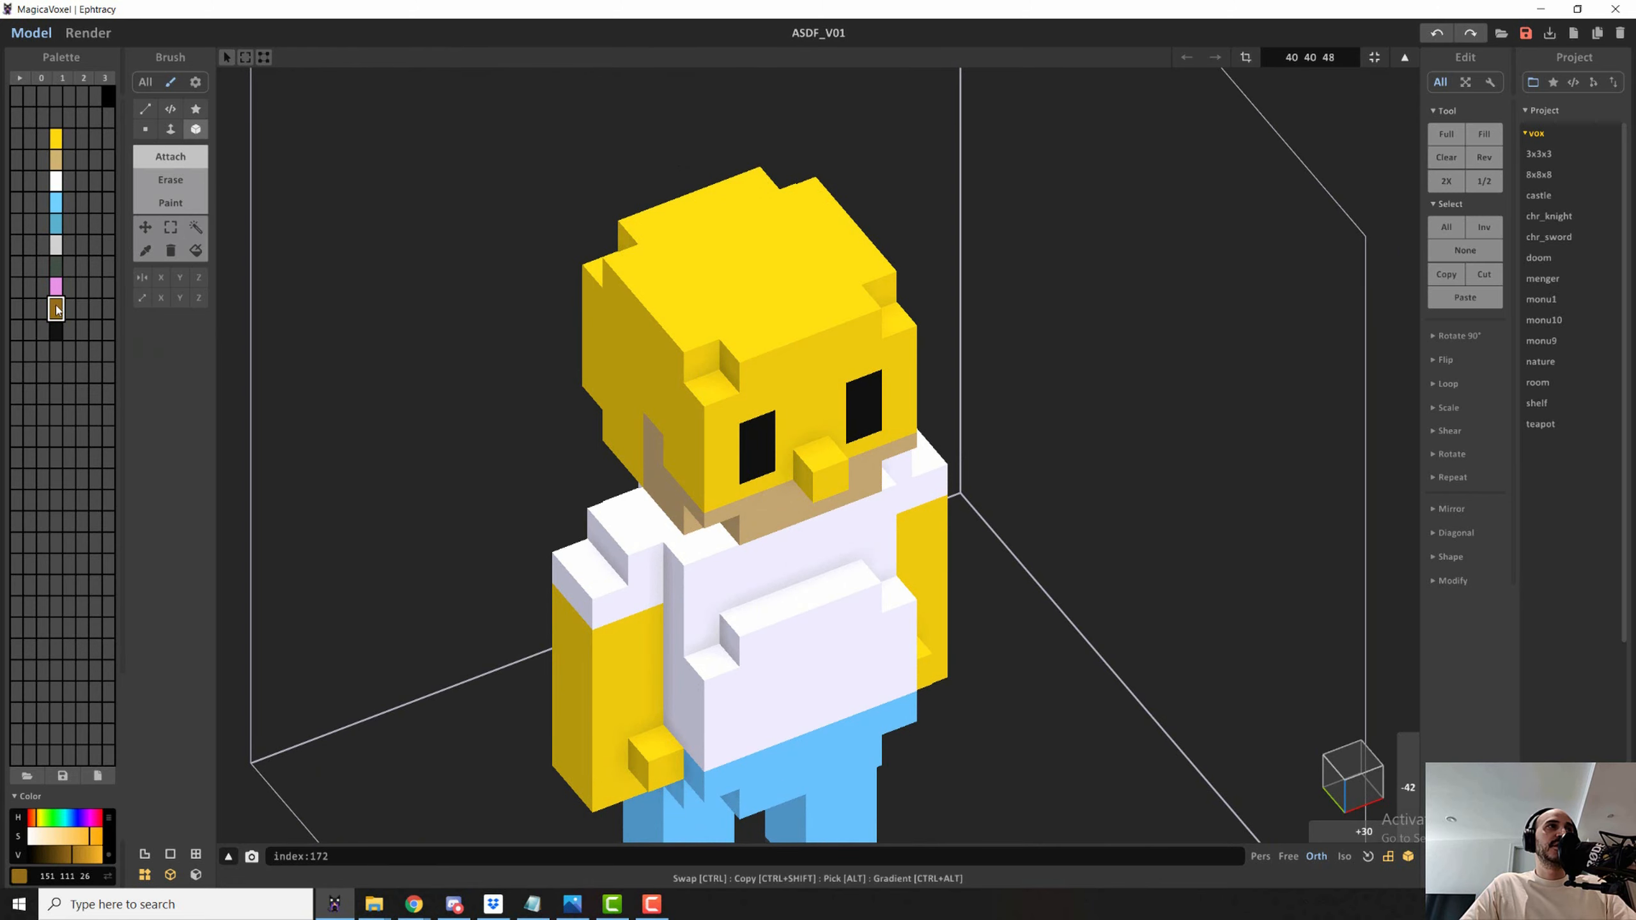
left_click(780, 231)
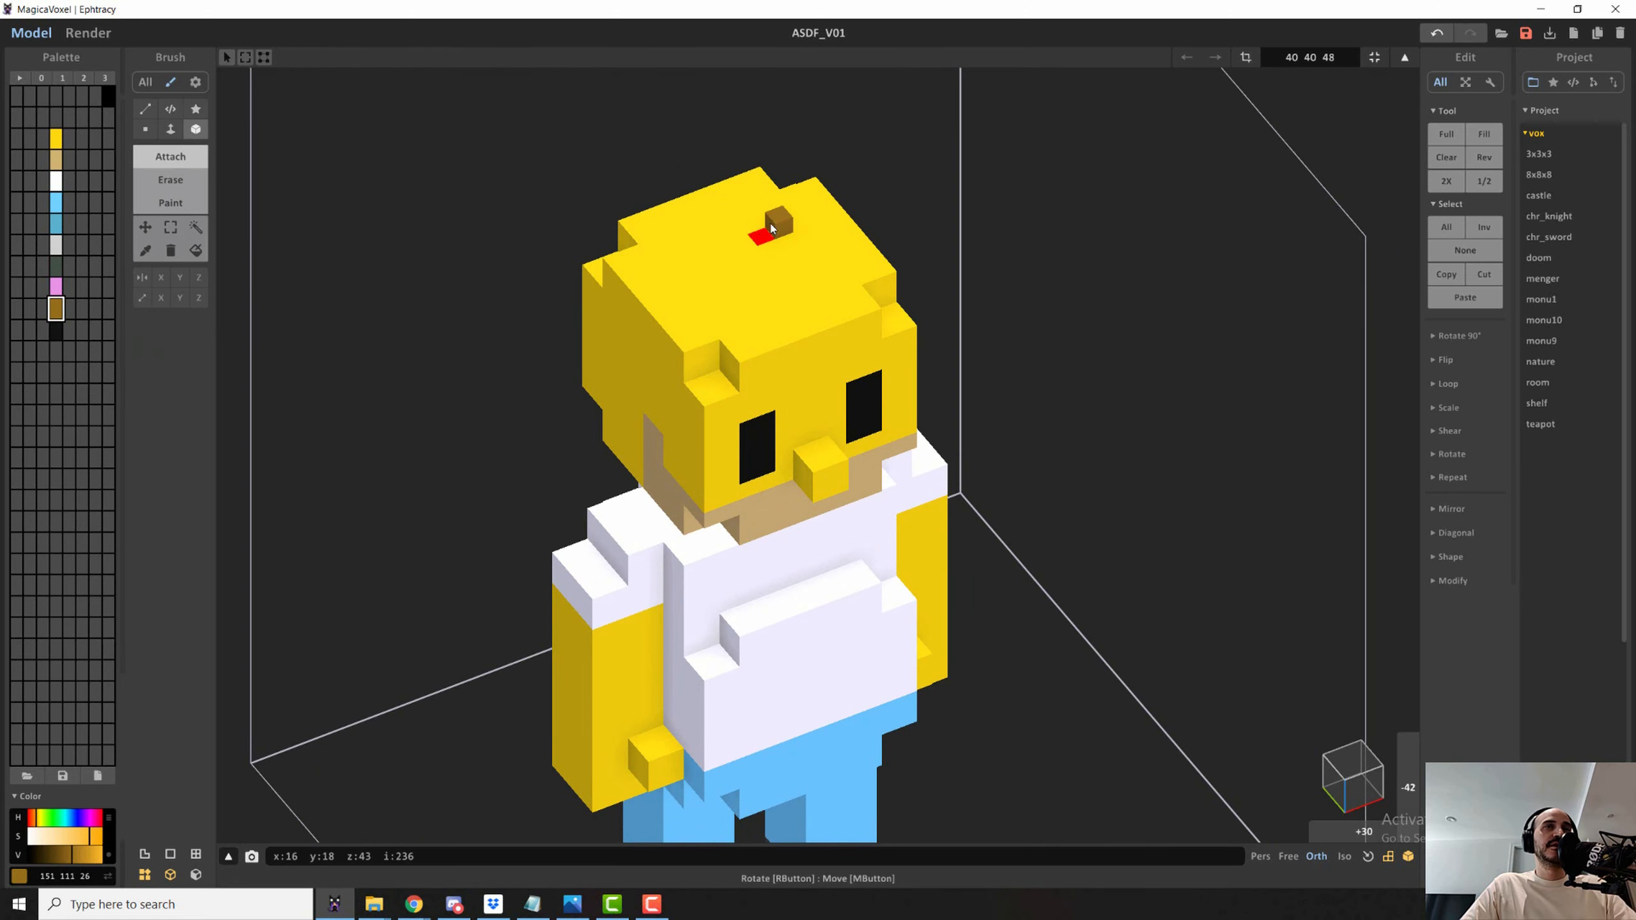
left_click(773, 224)
left_click(772, 212)
left_click(741, 219)
- Shift the arch's feet outward so they meet a raised four-voxel bar diagonally, erasing the excess brown voxels
mouse_move(709, 255)
right_mouse_down()
mouse_move(741, 133)
mouse_move(838, 203)
mouse_move(819, 247)
mouse_move(738, 263)
right_mouse_up()
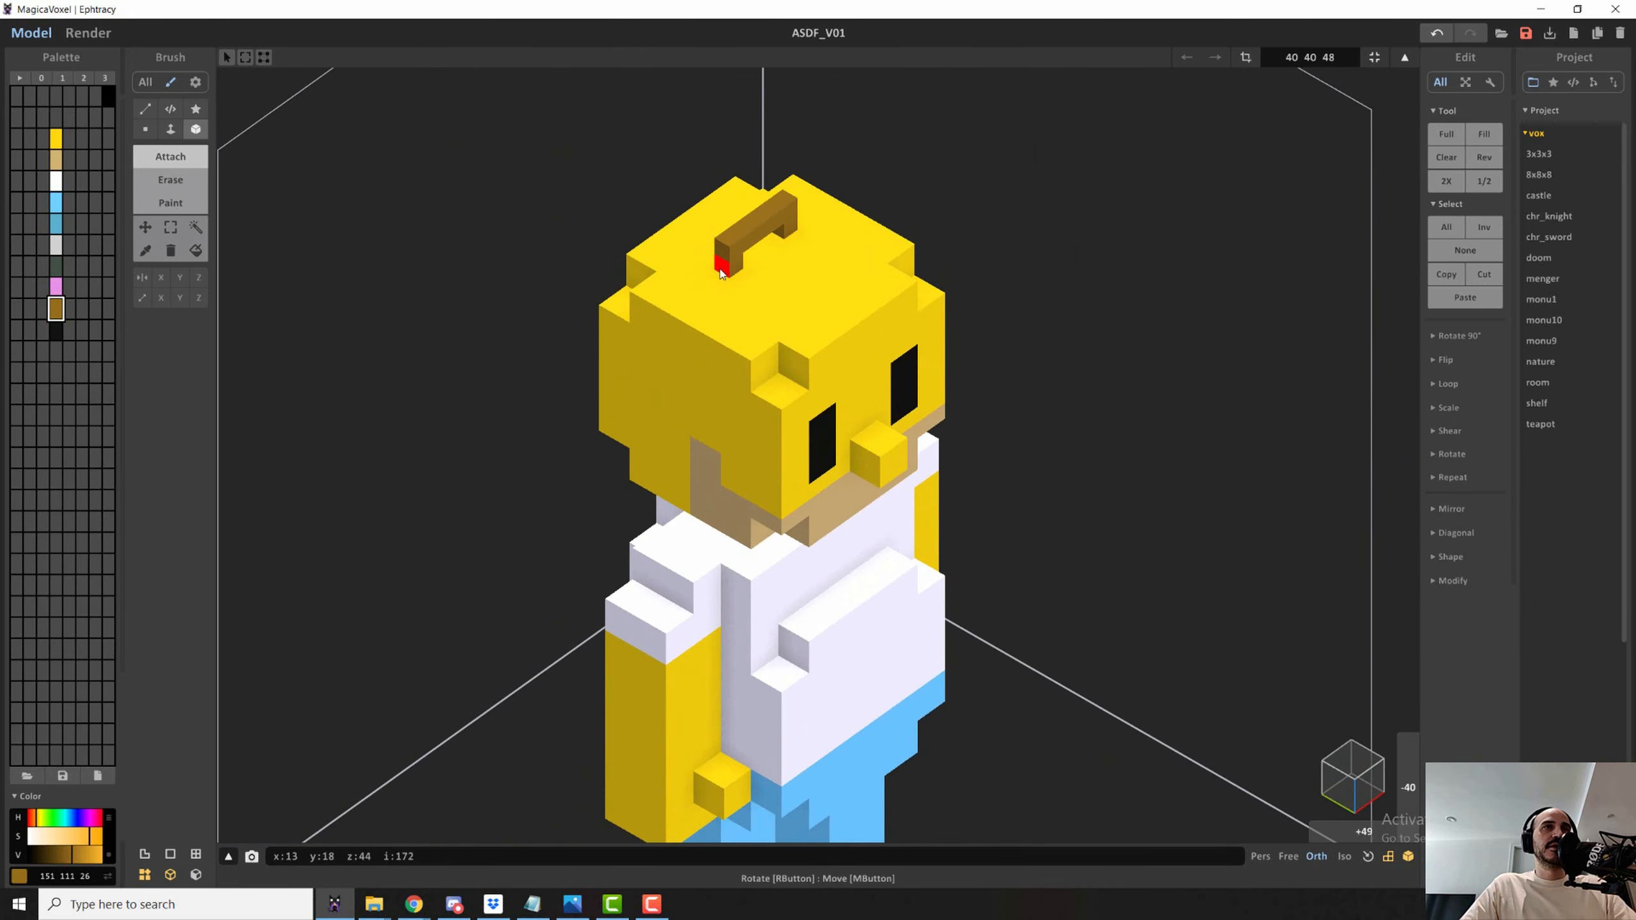
left_click(721, 273)
right_click_drag(704, 278, 648, 266)
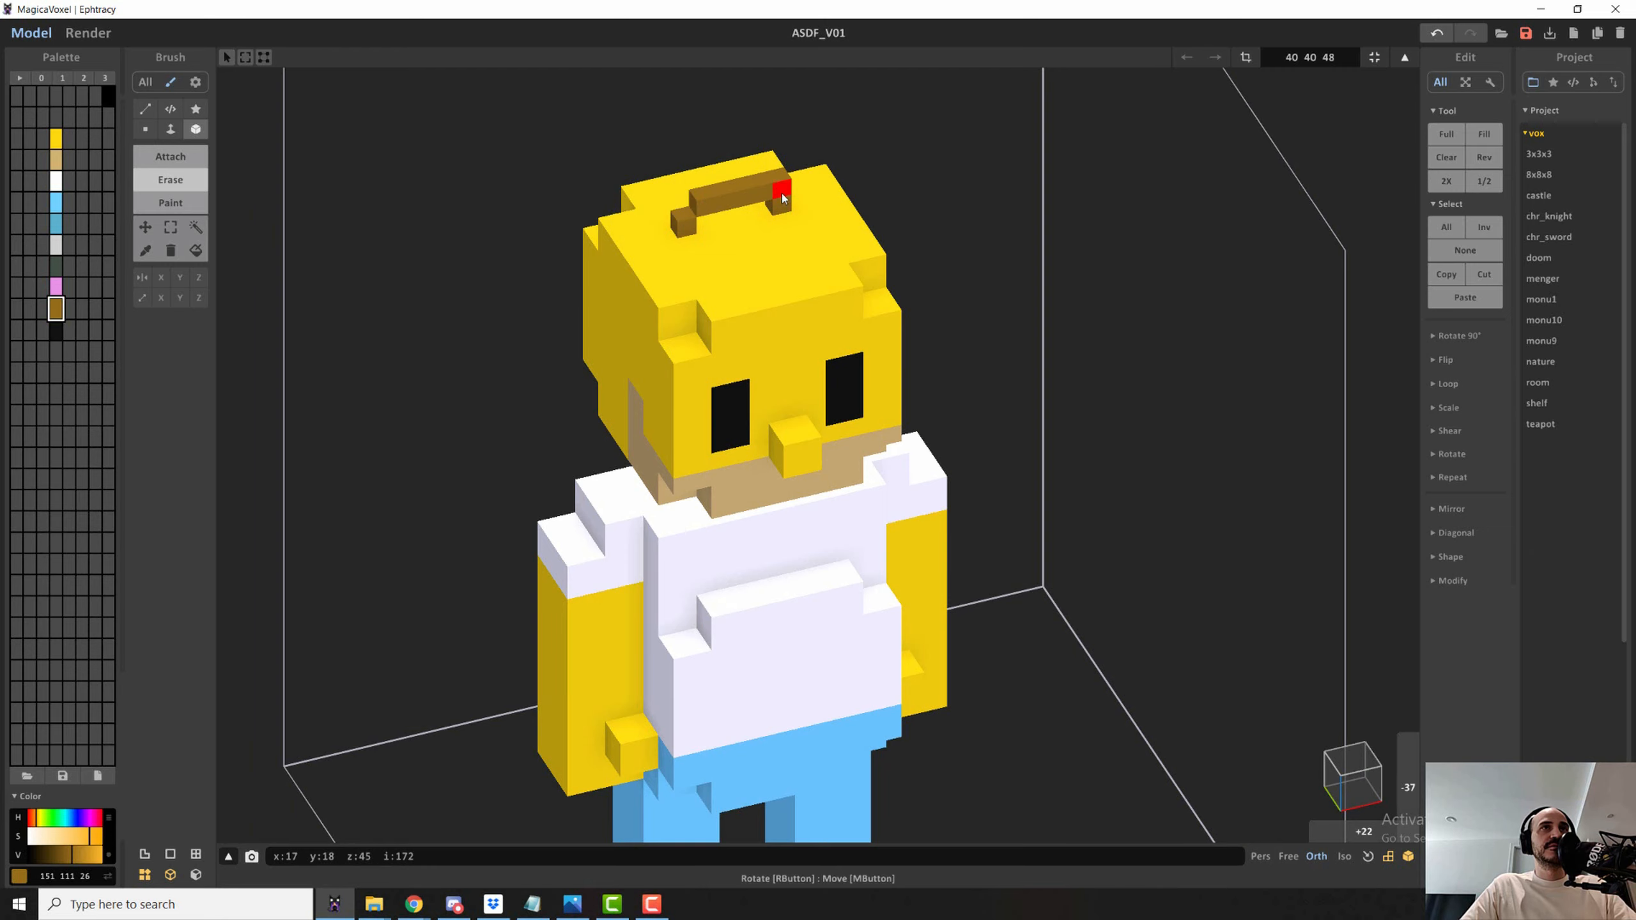
mouse_move(805, 265)
right_mouse_down()
mouse_move(722, 222)
mouse_move(889, 233)
right_mouse_up()
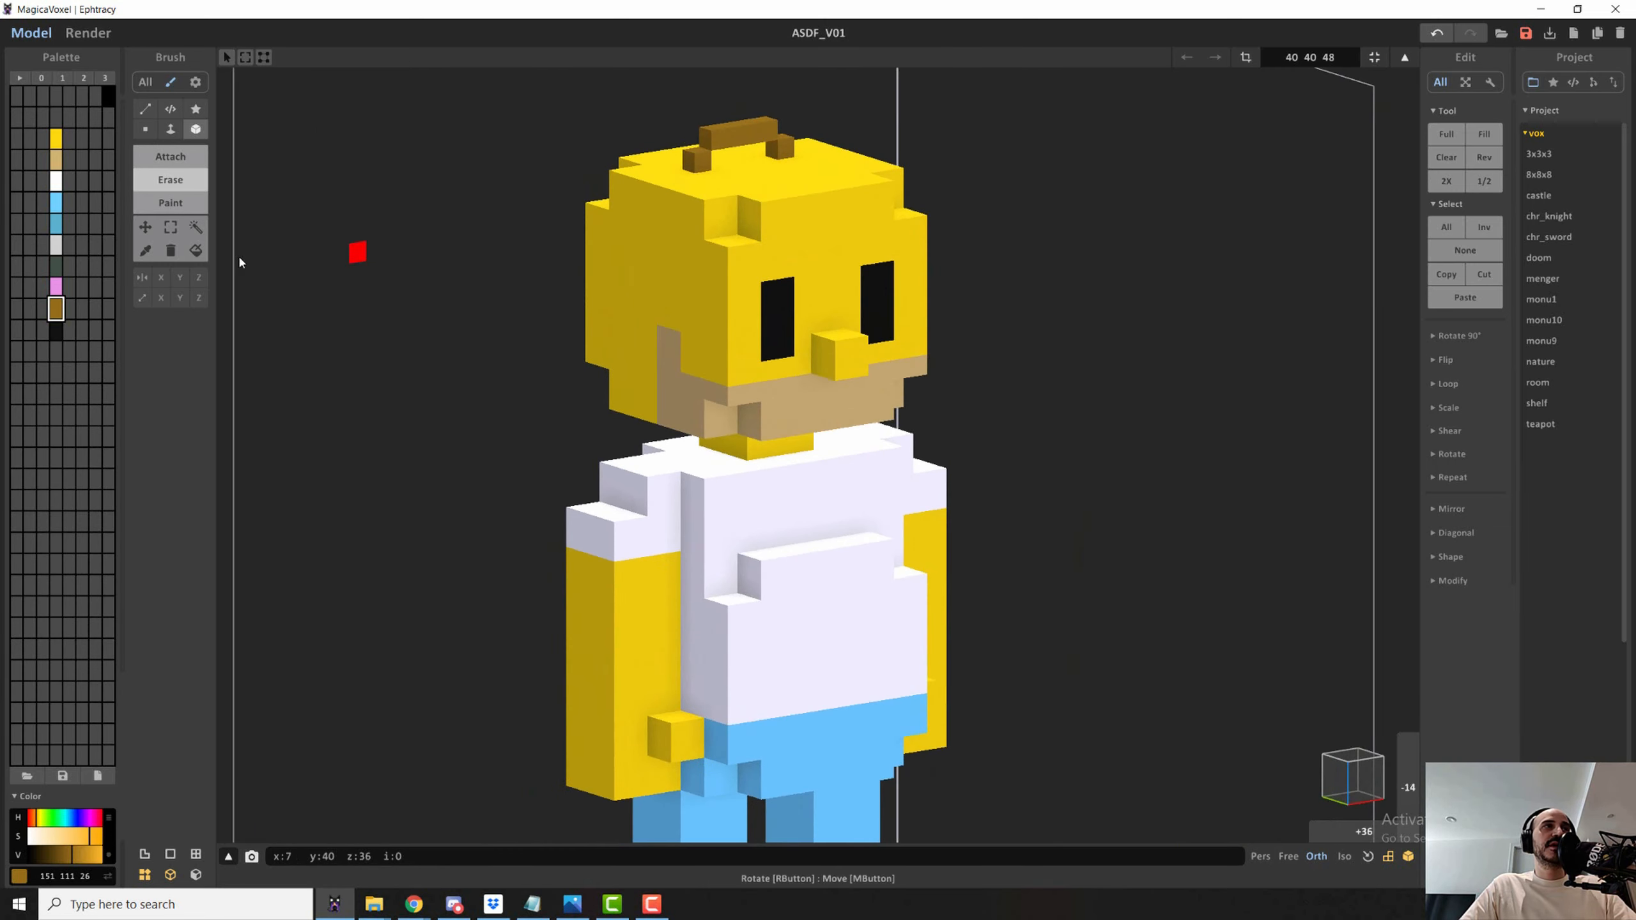
- Select the new brown hair arch by colour region and place a parallel copy in front of it
left_click(195, 227)
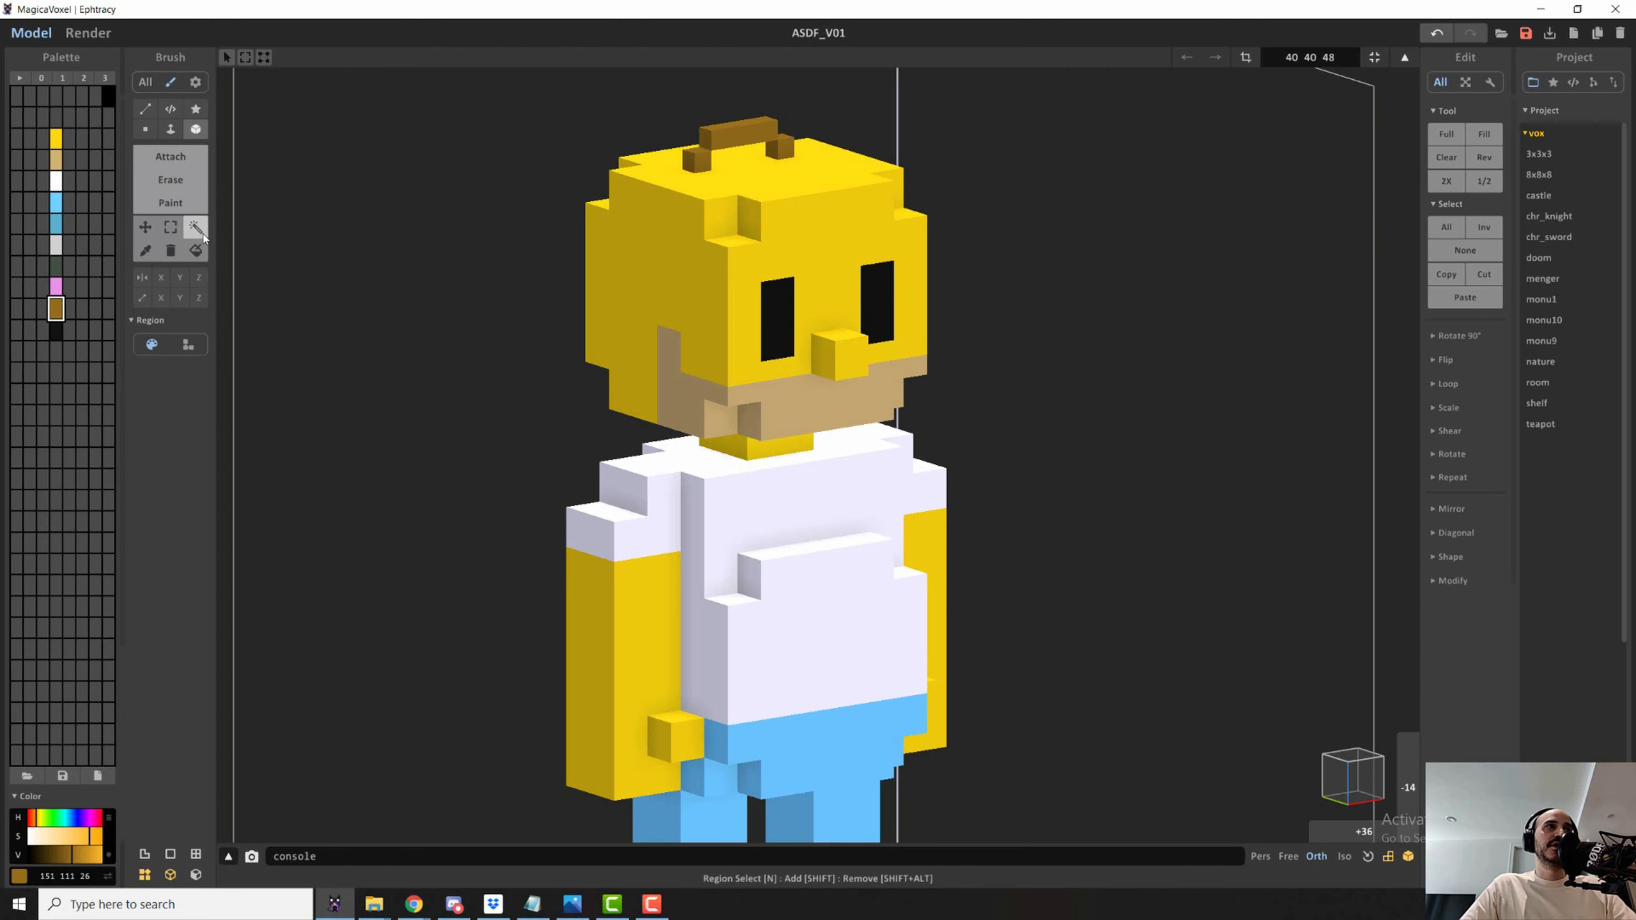
left_click(737, 137)
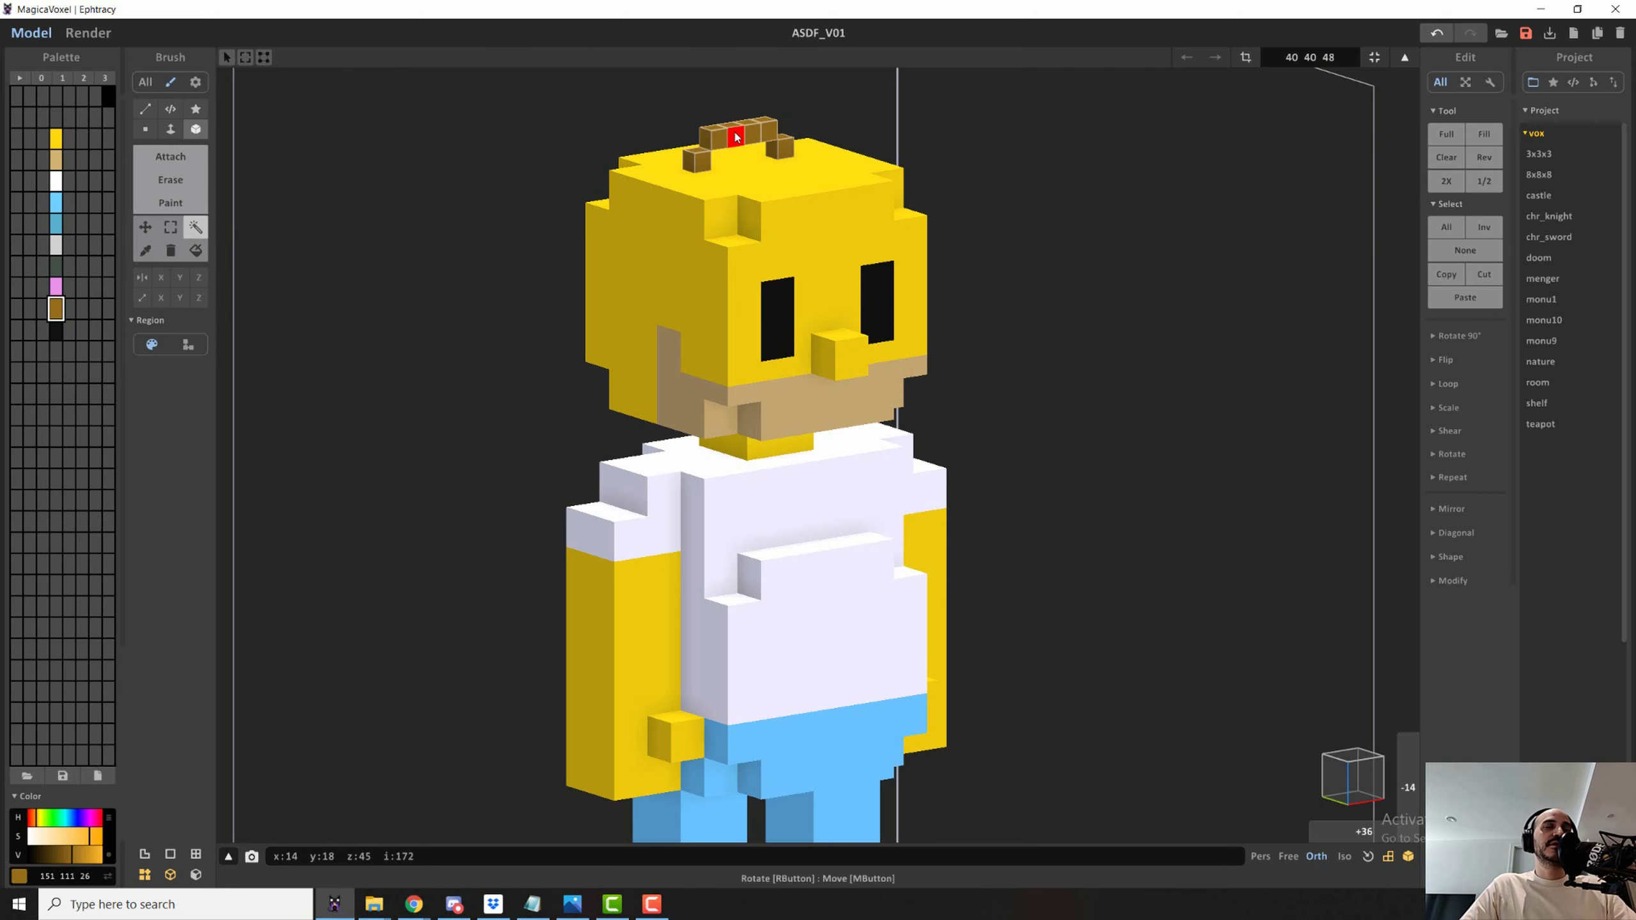
right_click_drag(740, 151, 766, 178)
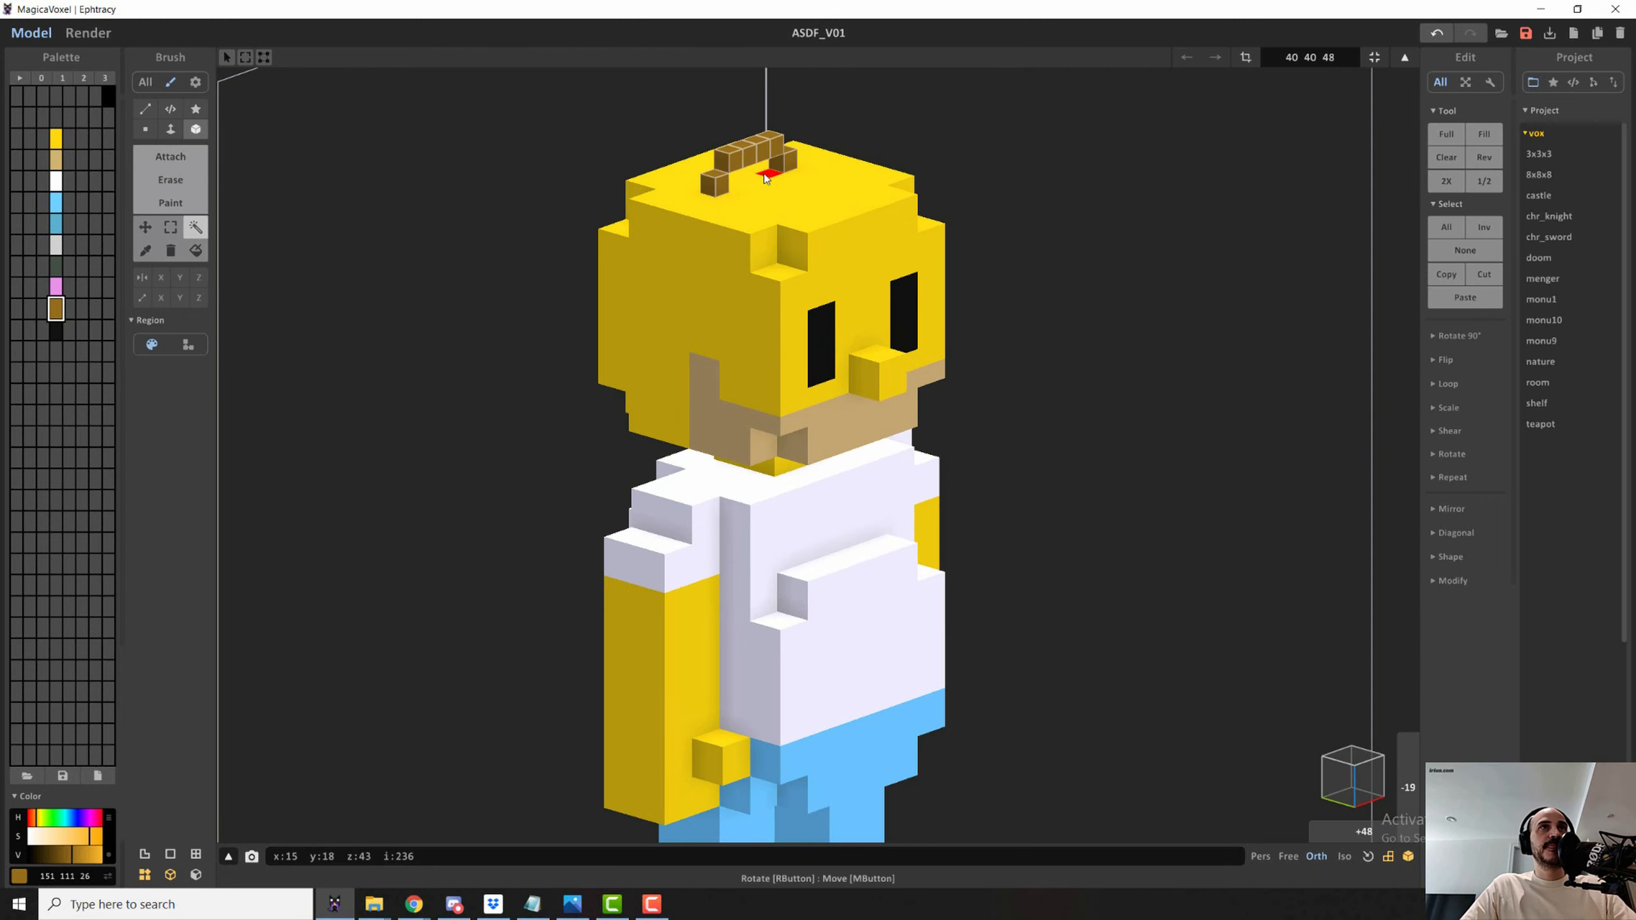
left_click_drag(721, 166, 755, 183)
right_click_drag(782, 190, 1097, 366)
scroll(1093, 361, "down", 5)
left_click(1096, 366)
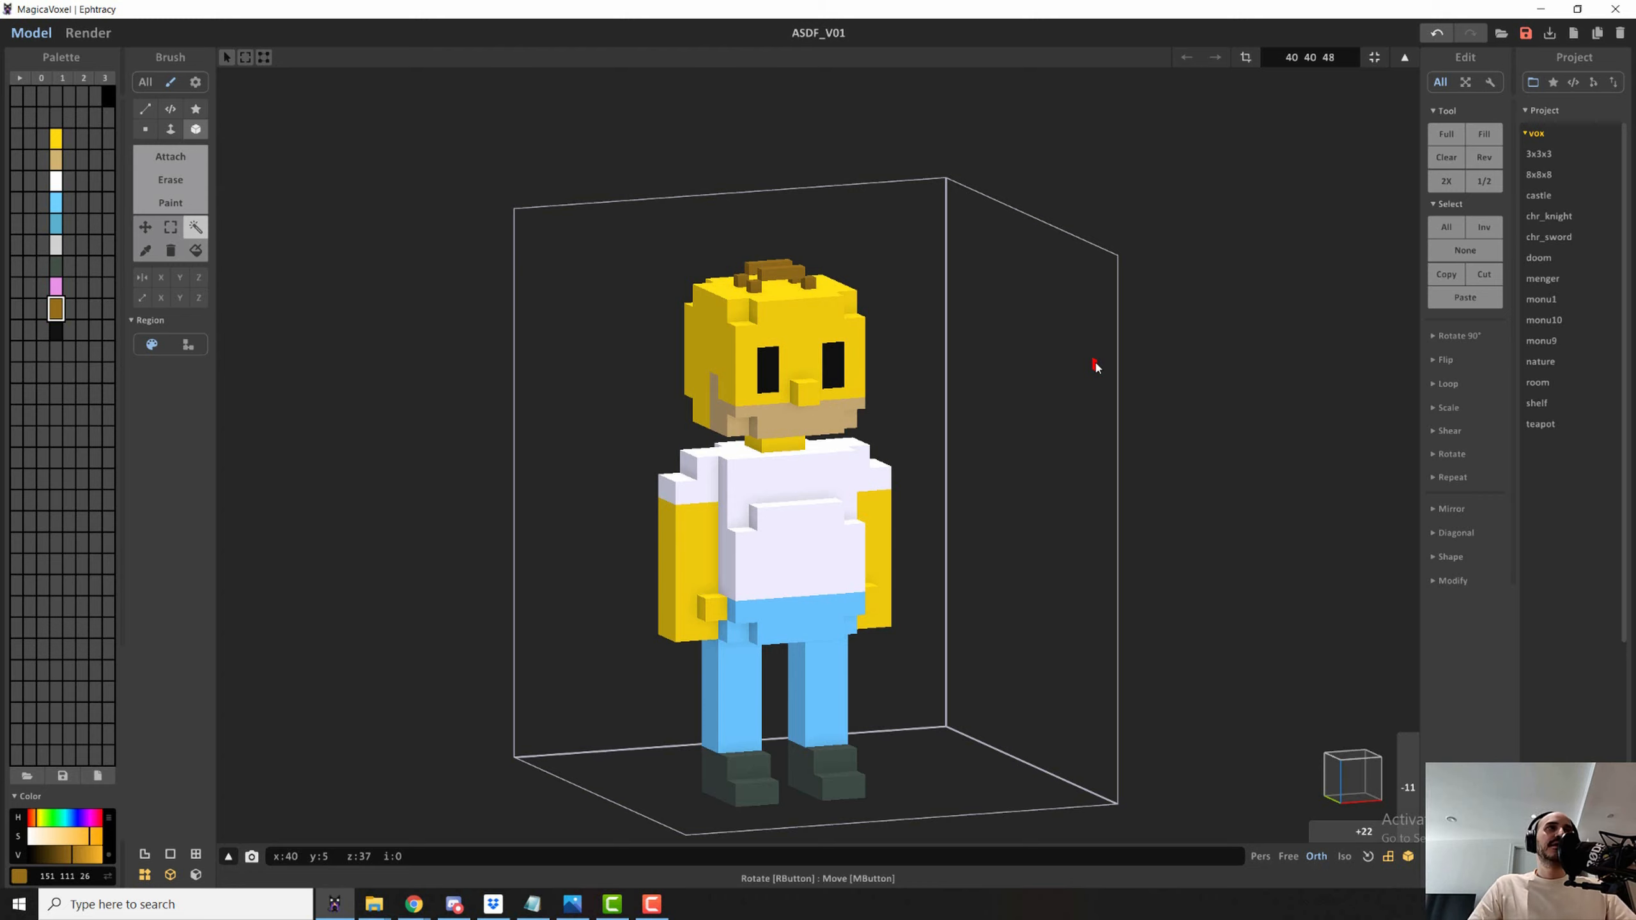
- From a straight front view, marquee-select the lower half of the figure's left arm with its thumb, and expand the Rotate 90° options
mouse_move(1017, 702)
right_mouse_down()
mouse_move(916, 693)
mouse_move(942, 710)
right_mouse_up()
left_click_drag(1362, 836, 1413, 785)
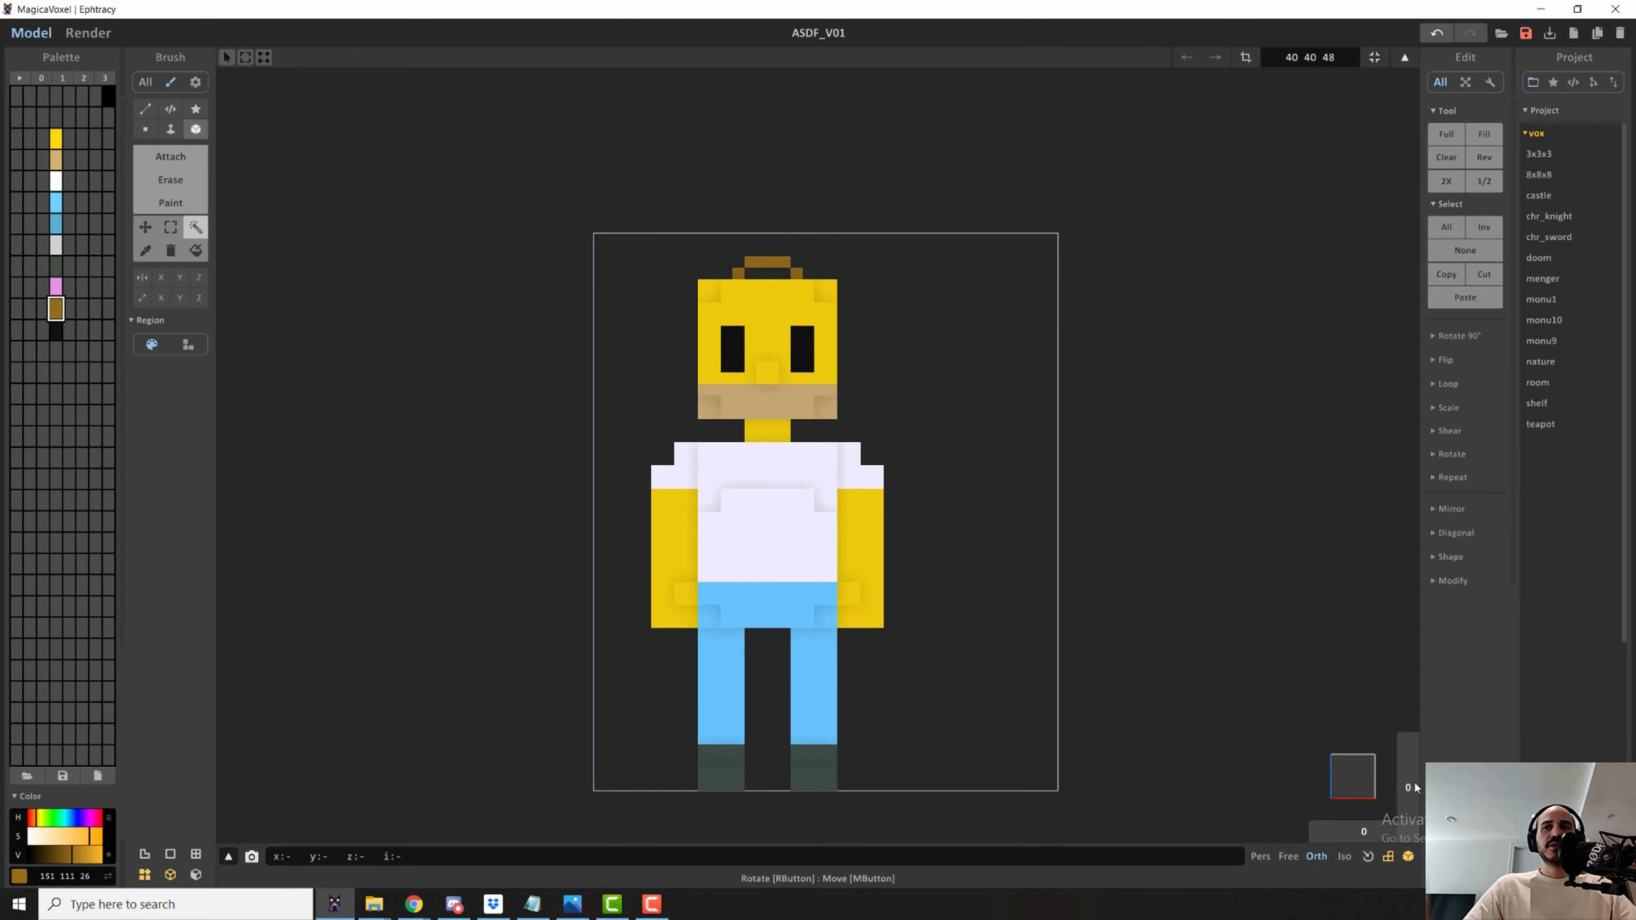
left_click(169, 230)
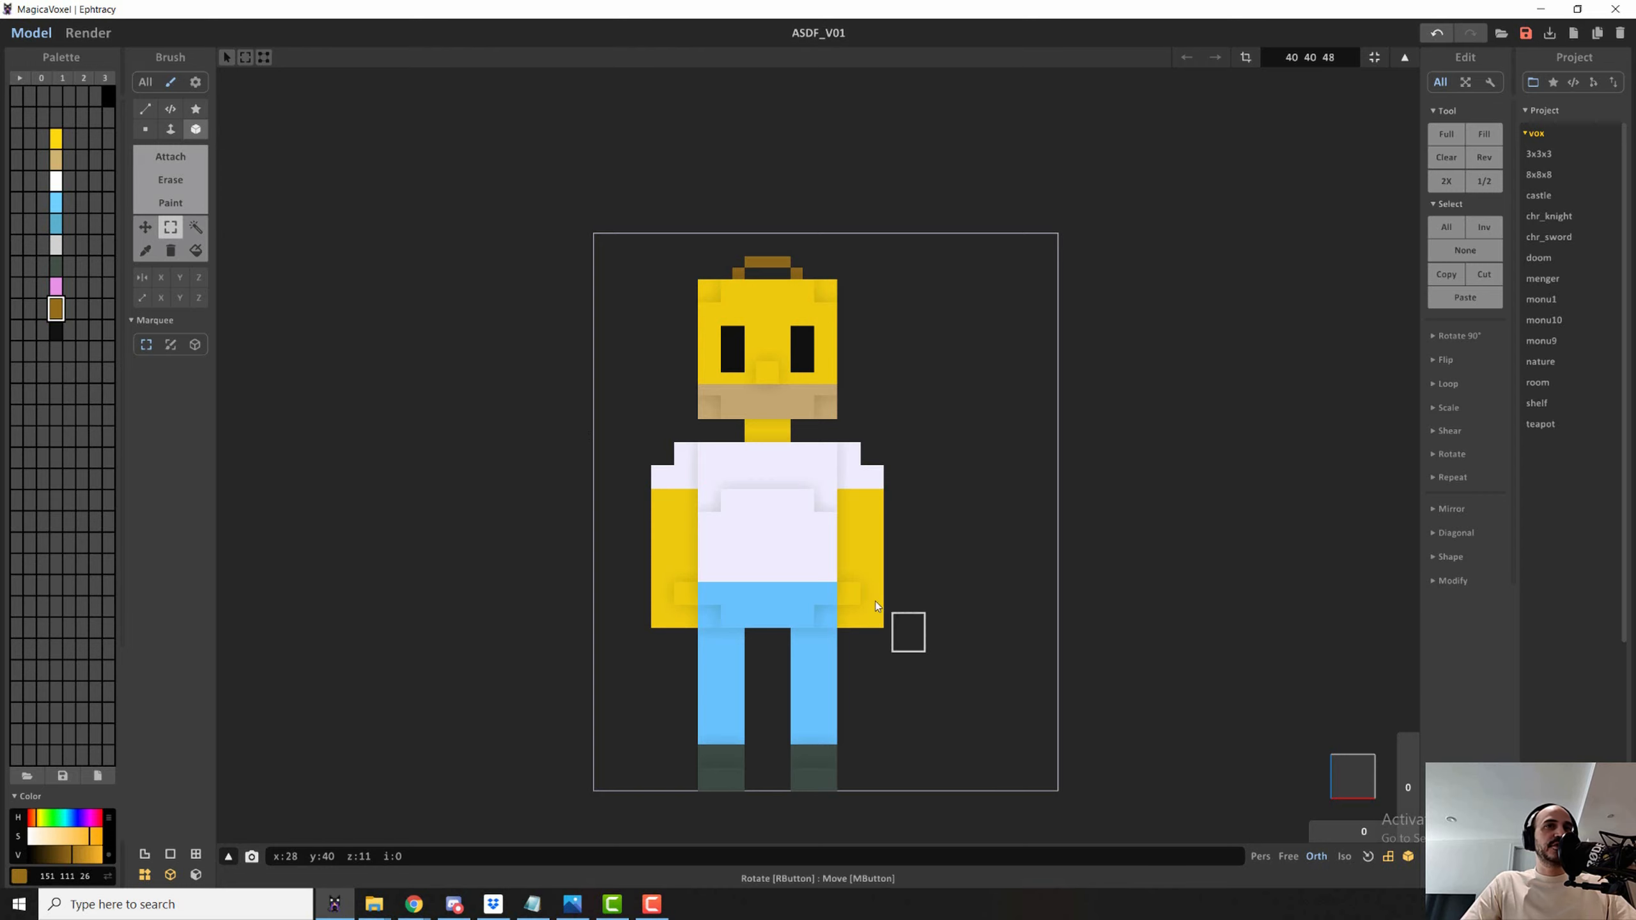
left_click_drag(877, 603, 841, 551)
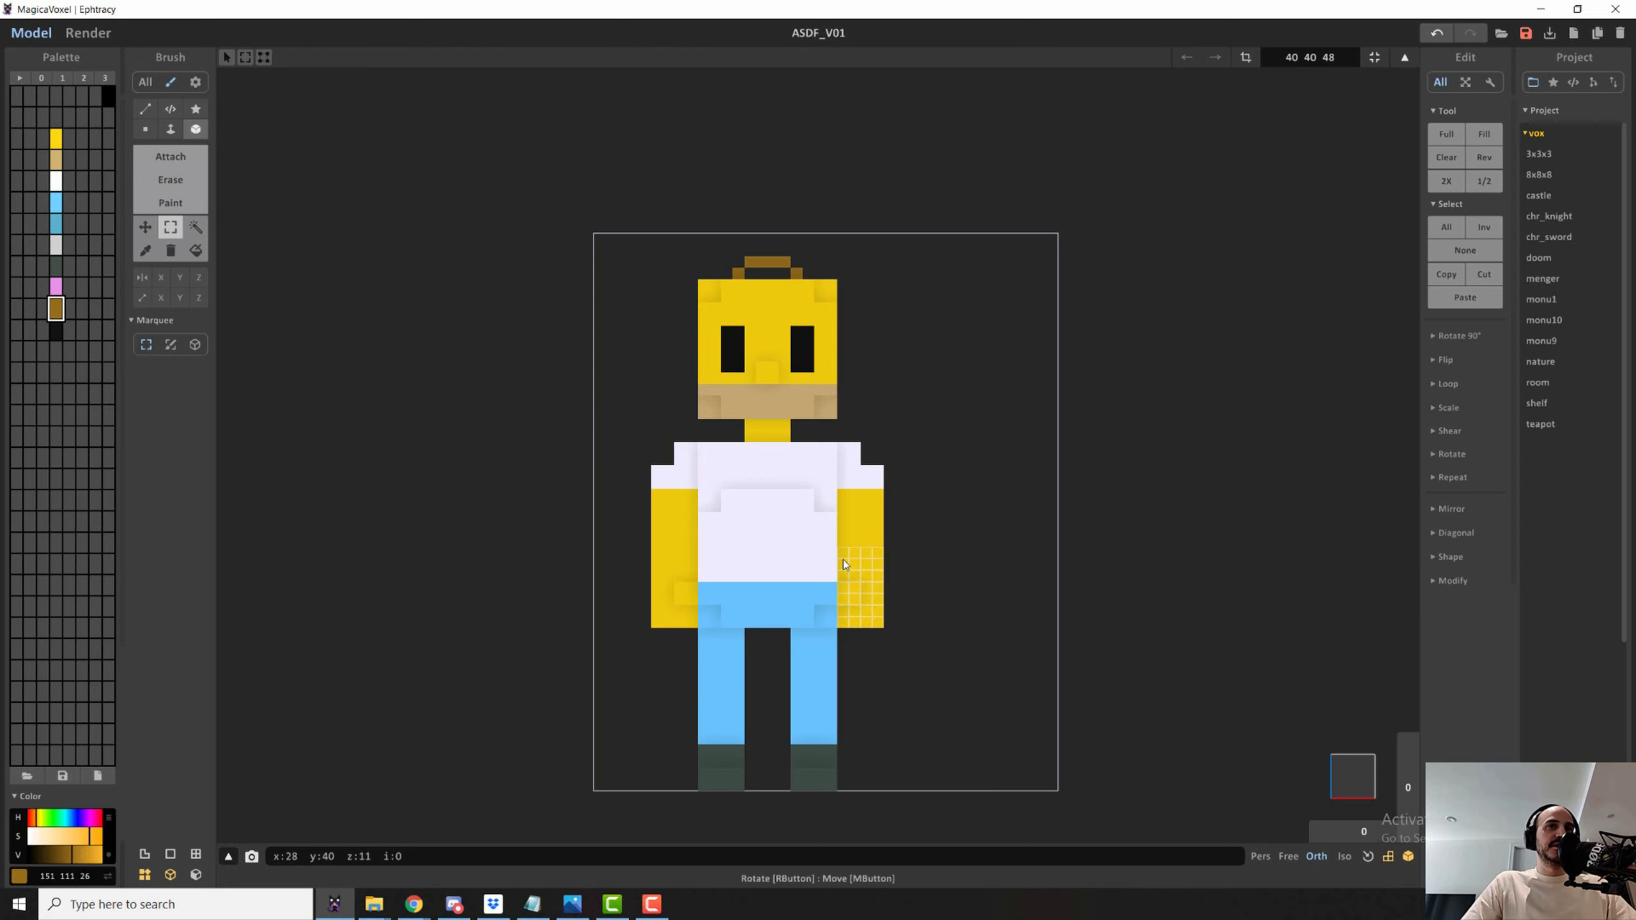
right_click_drag(977, 667, 866, 687)
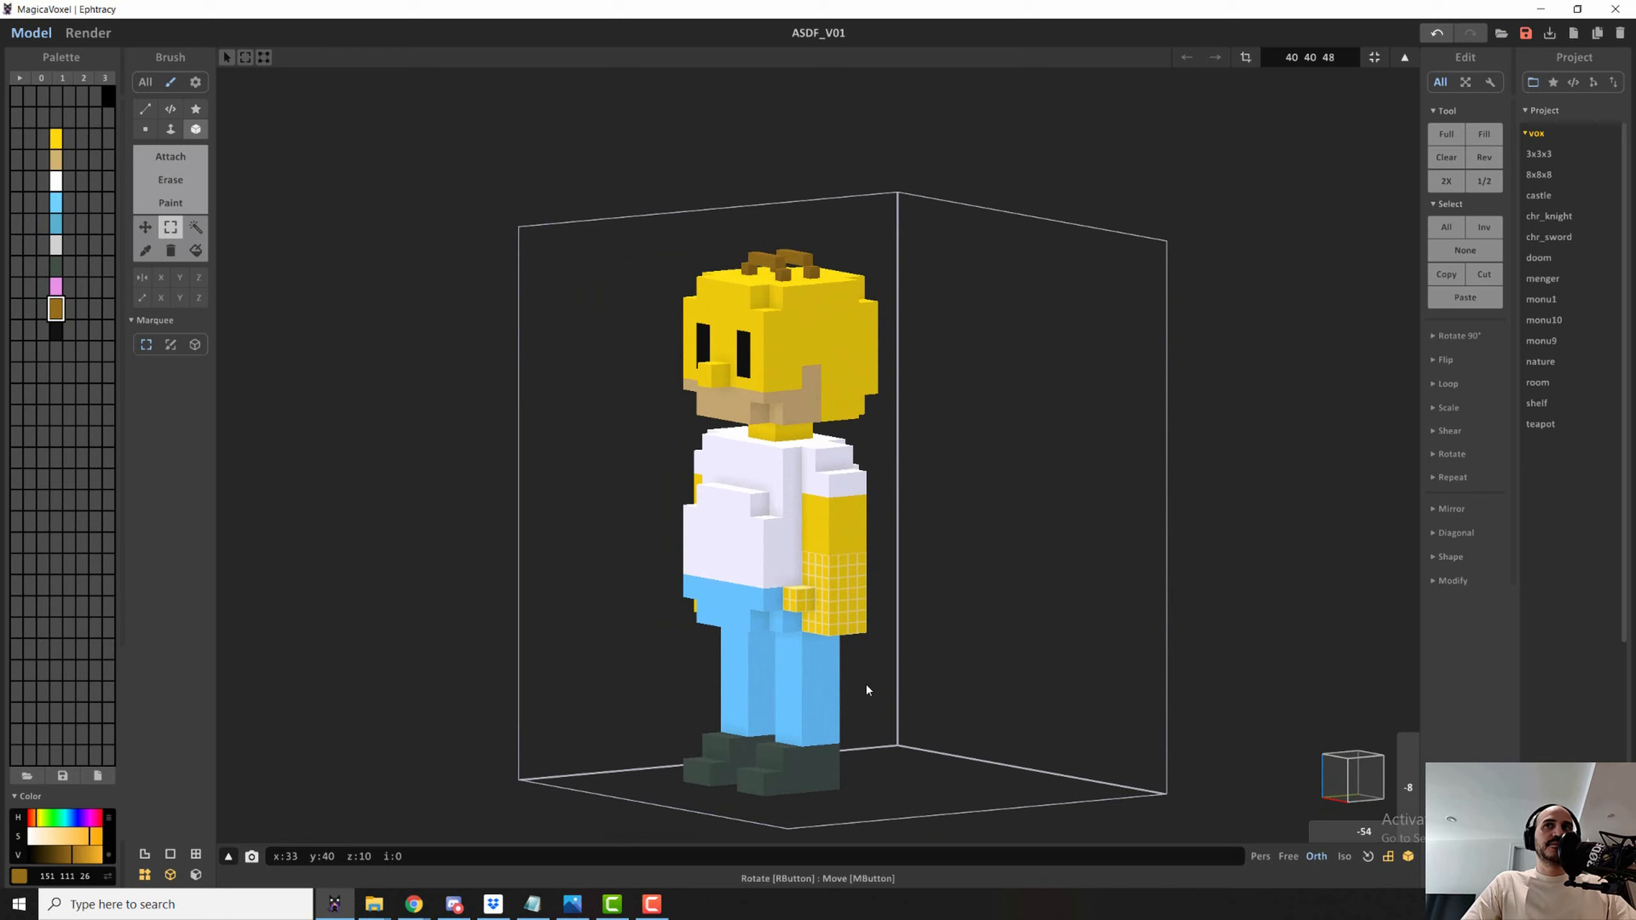
left_click(1447, 337)
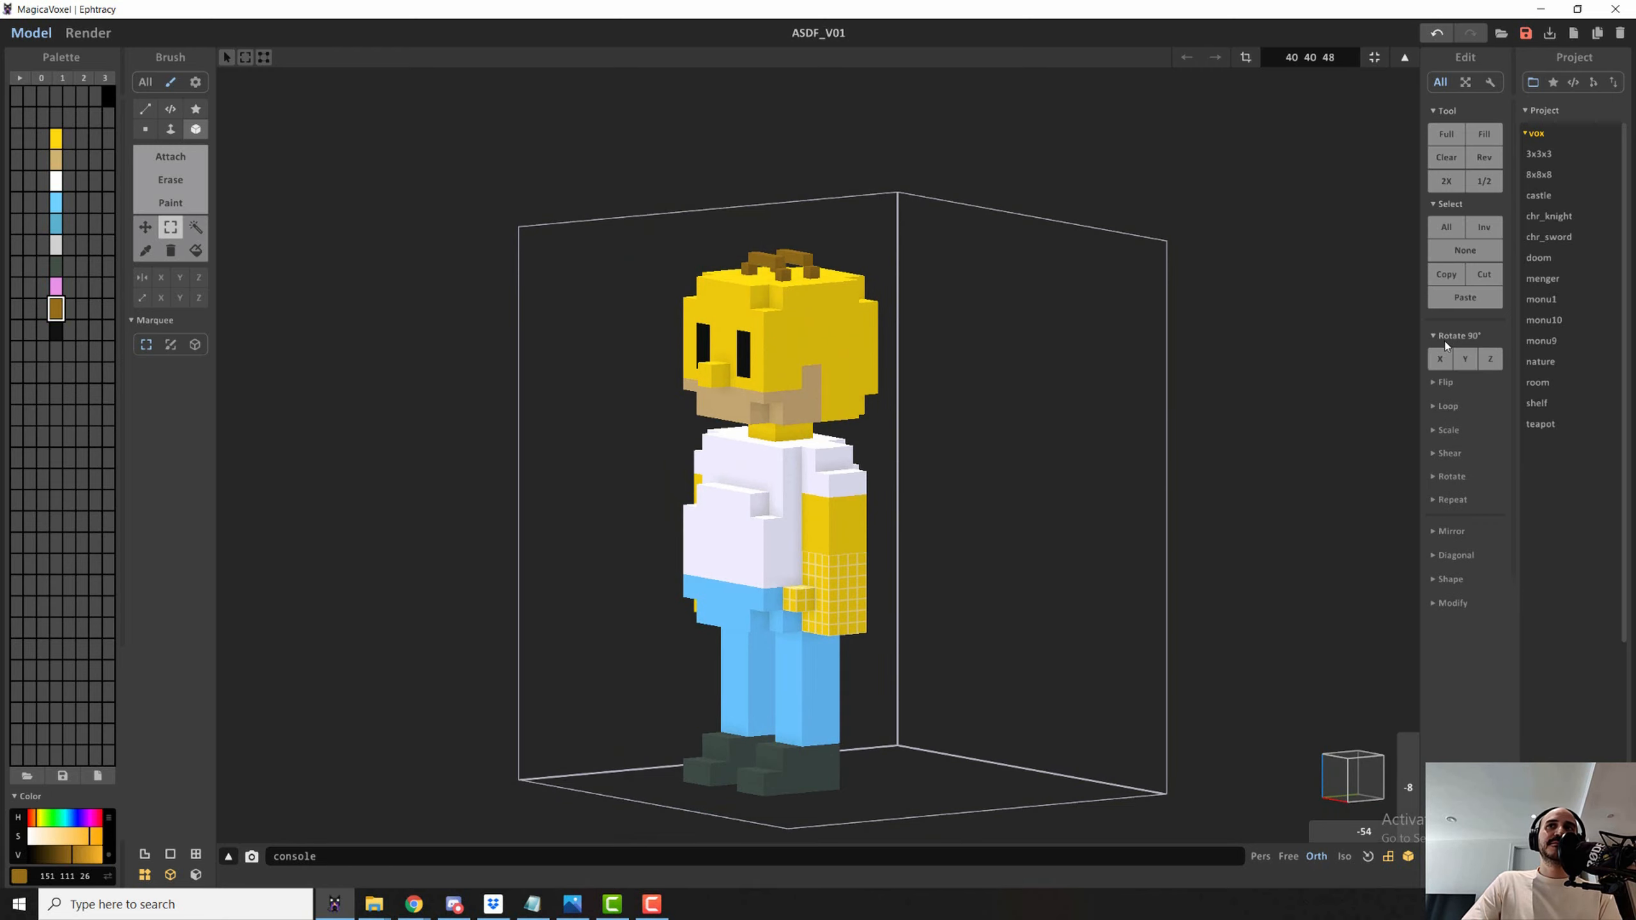
- Try rotating the selected forearm 90 degrees about the X, Y and Z axes, undoing each rotation
left_click(1442, 359)
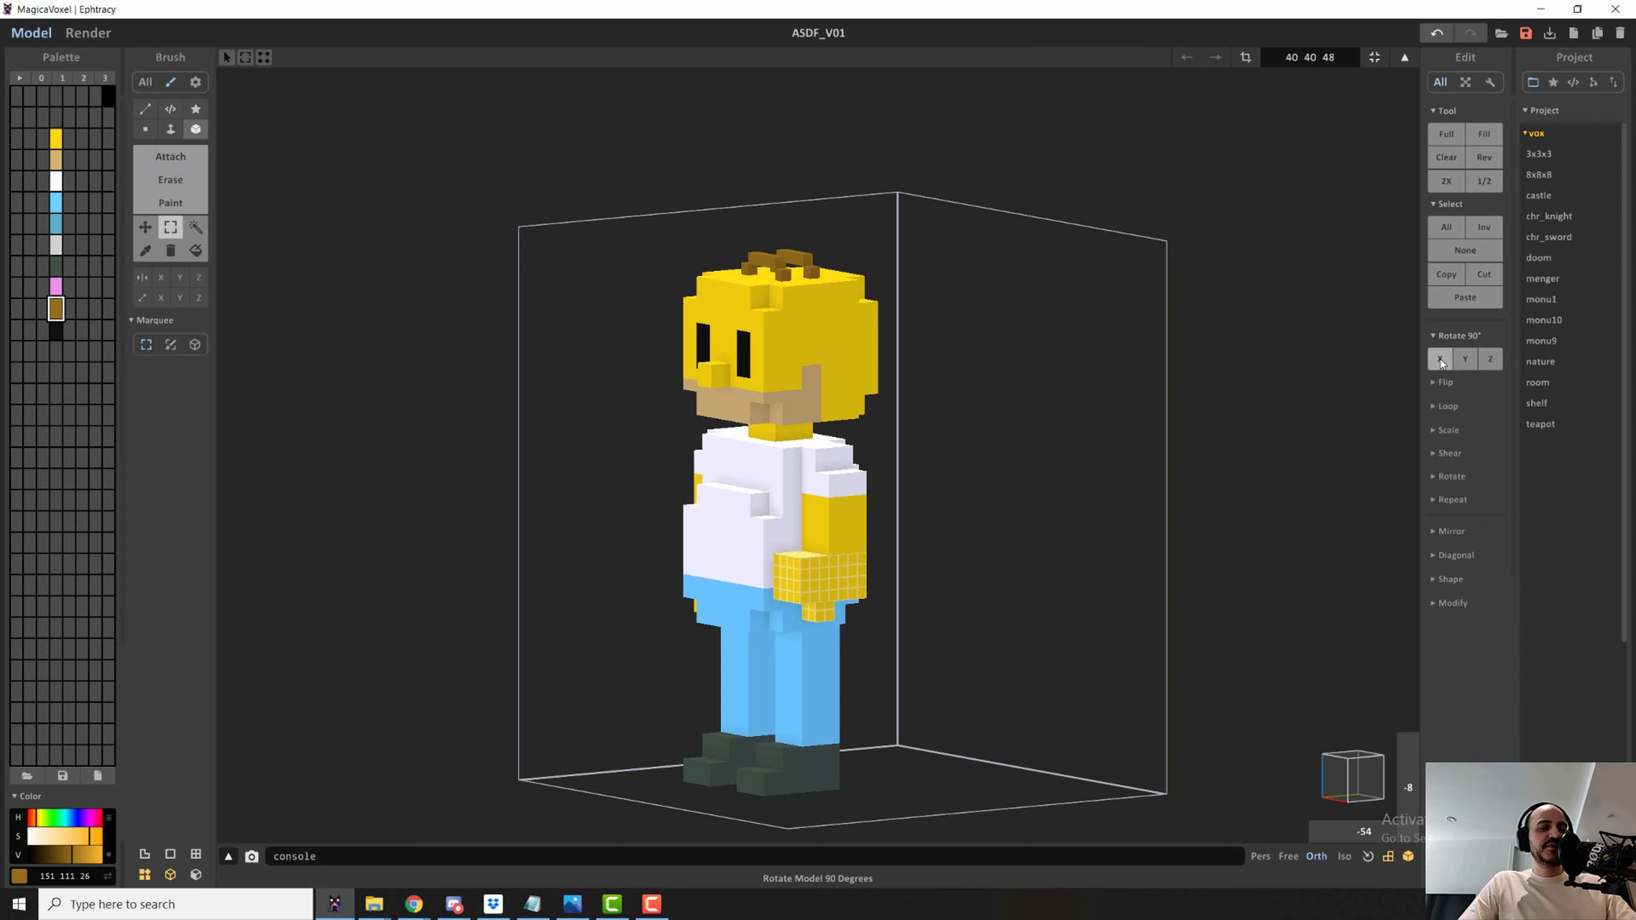
key("ctrl+z")
left_click(1473, 364)
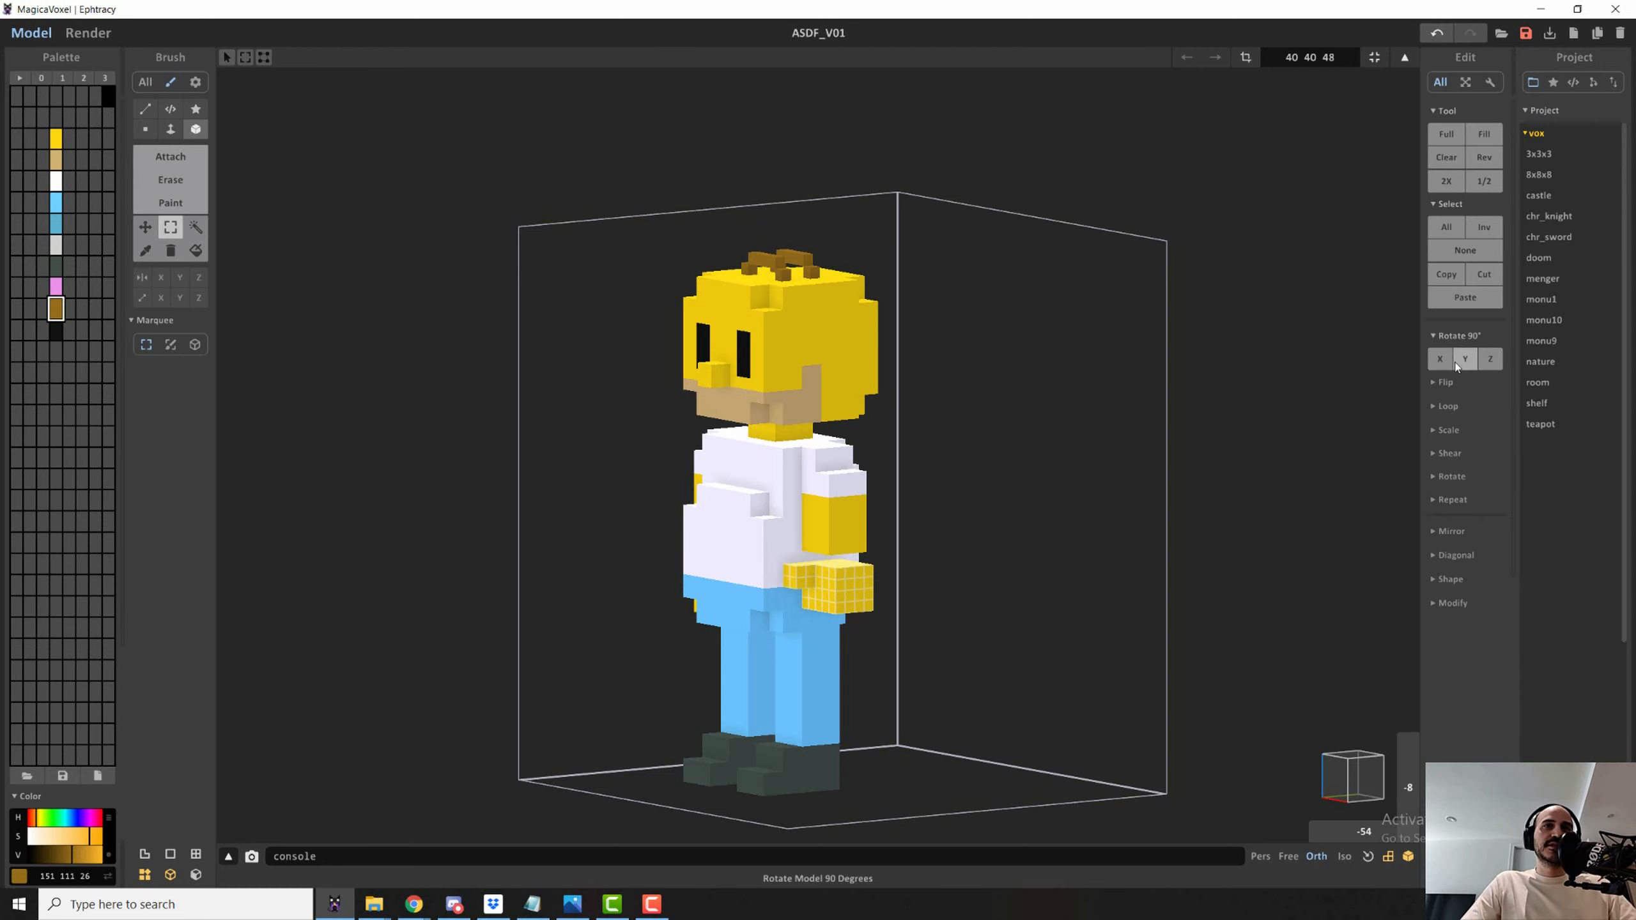
key("ctrl+z")
left_click(1490, 363)
key("ctrl+z")
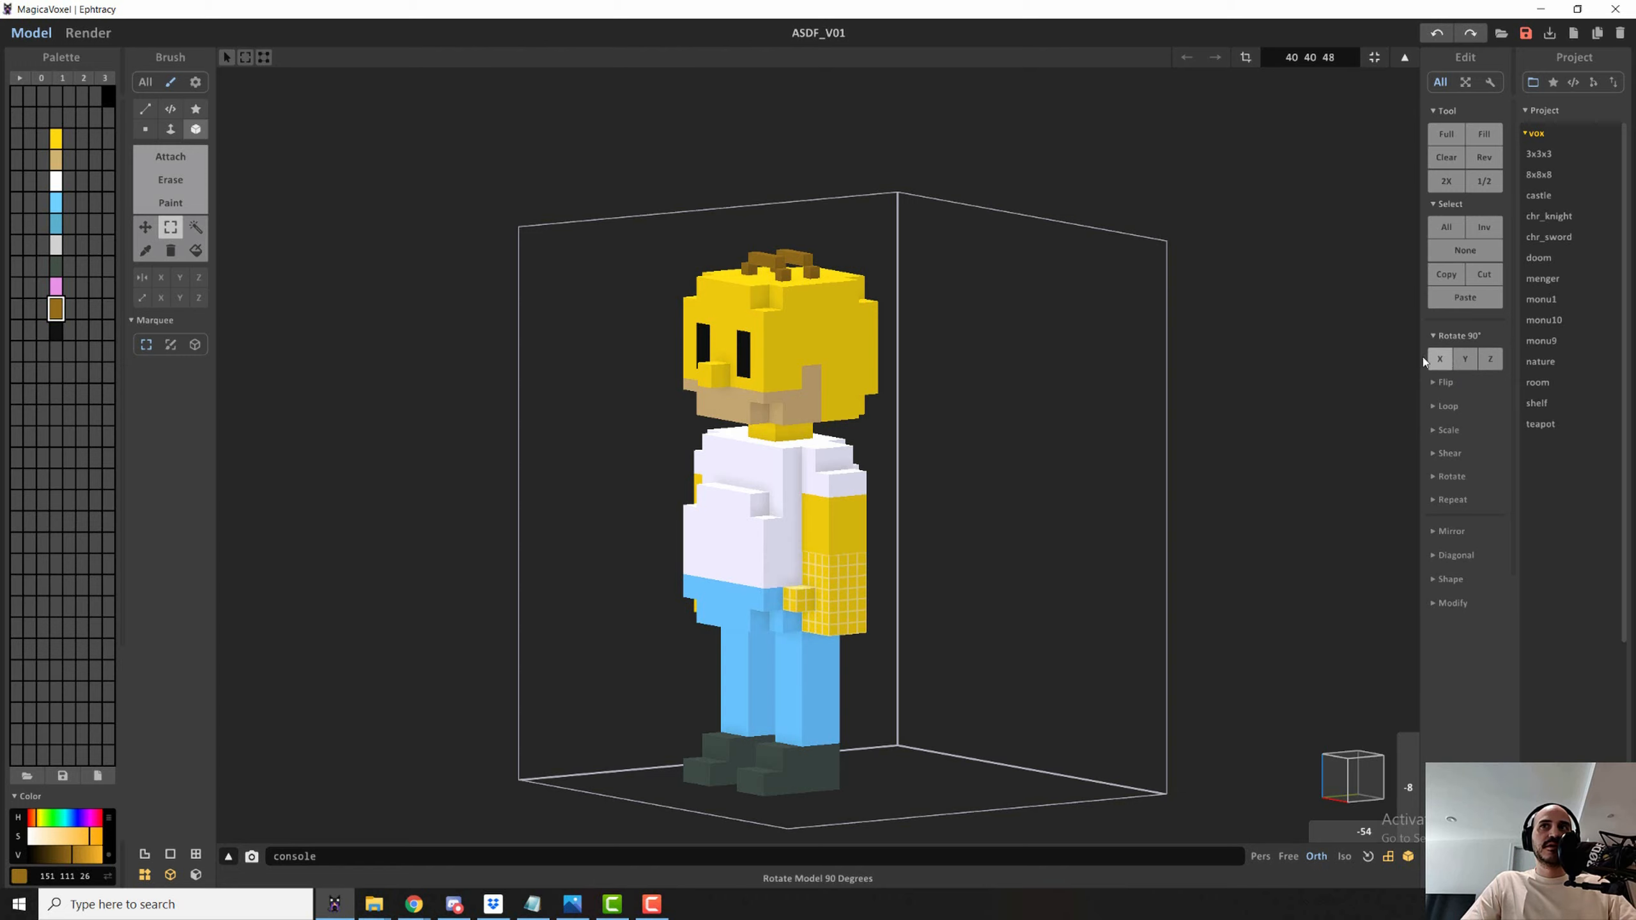
- Rotate the selected forearm 90 degrees about X three times and move it forward and up beneath the upper arm
left_click(1444, 359)
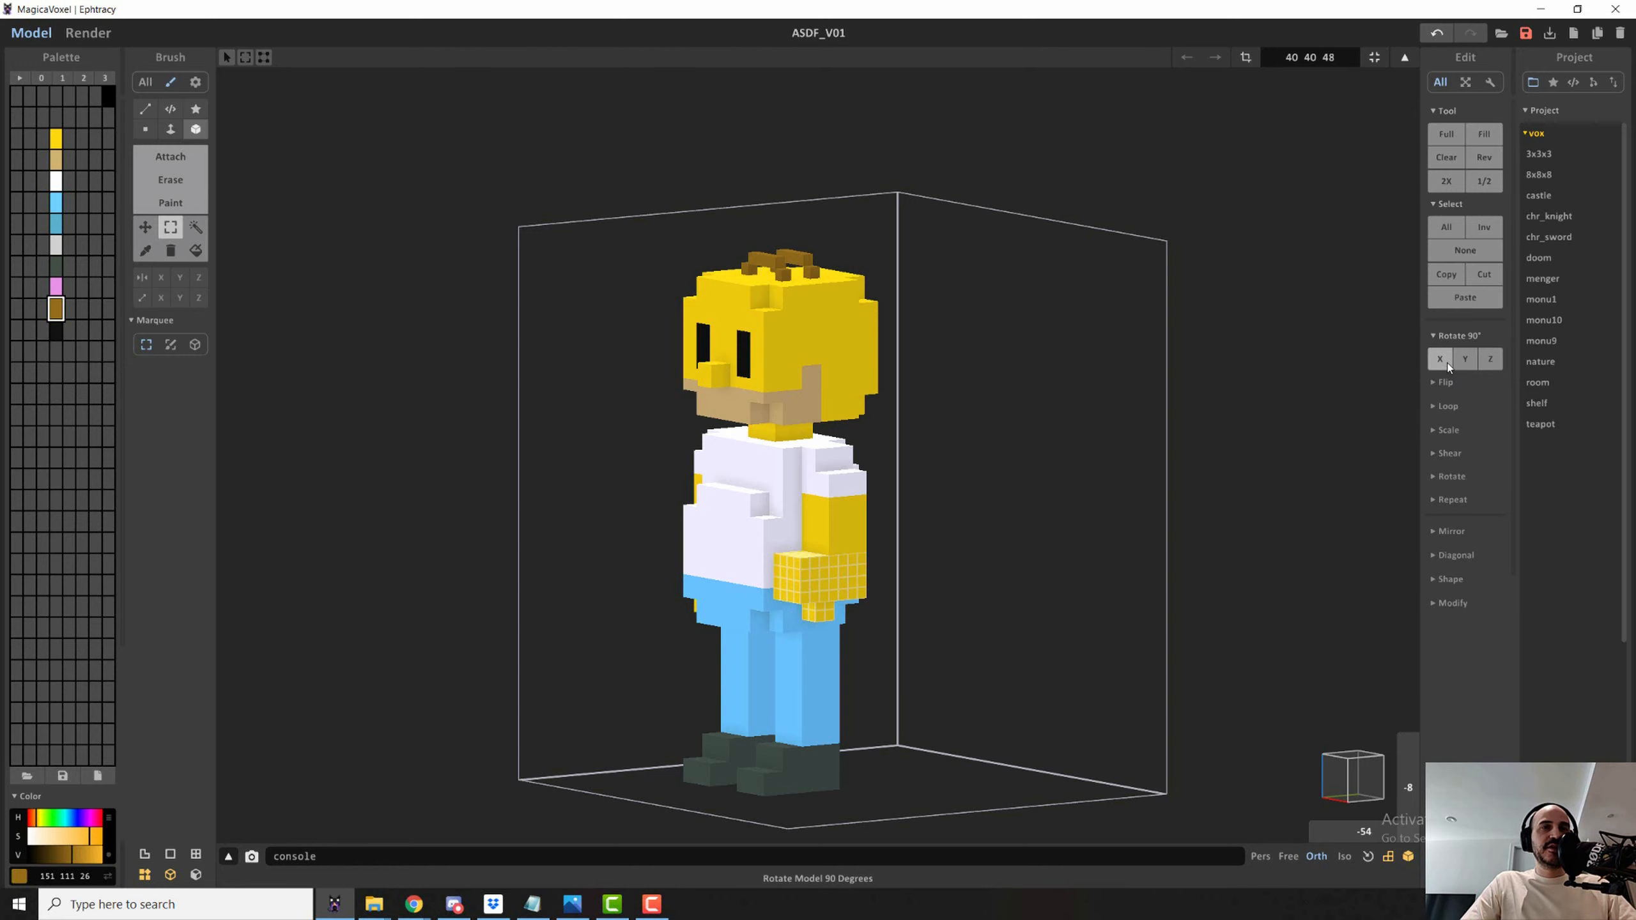
left_click(1447, 363)
left_click(1448, 364)
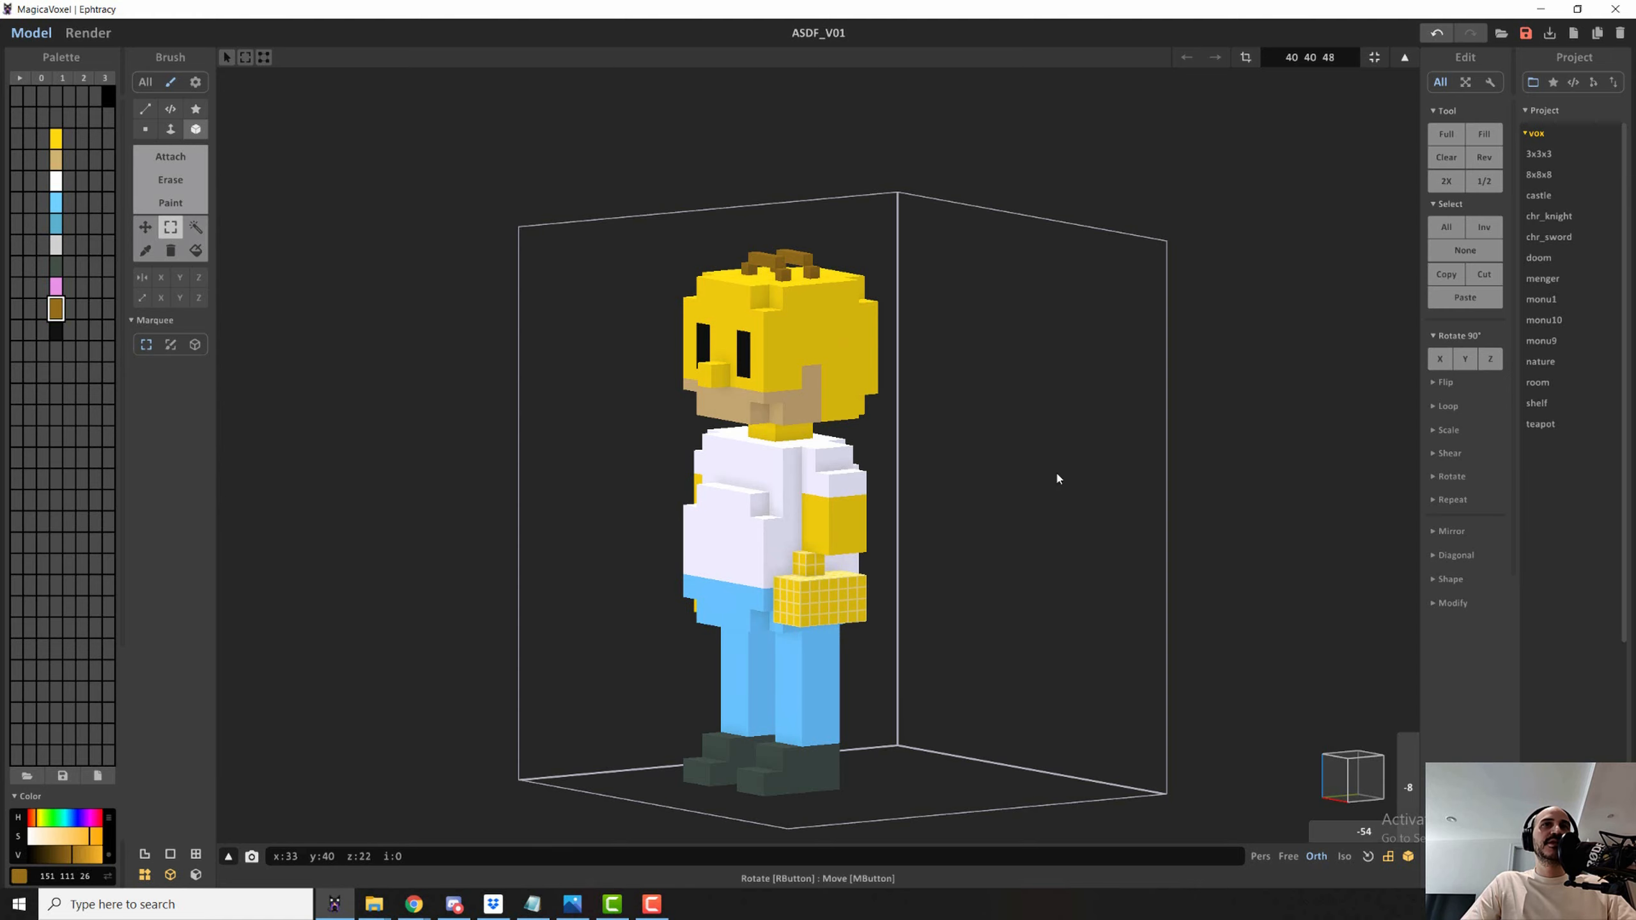
right_click_drag(879, 593, 813, 616)
scroll(794, 616, "up", 4)
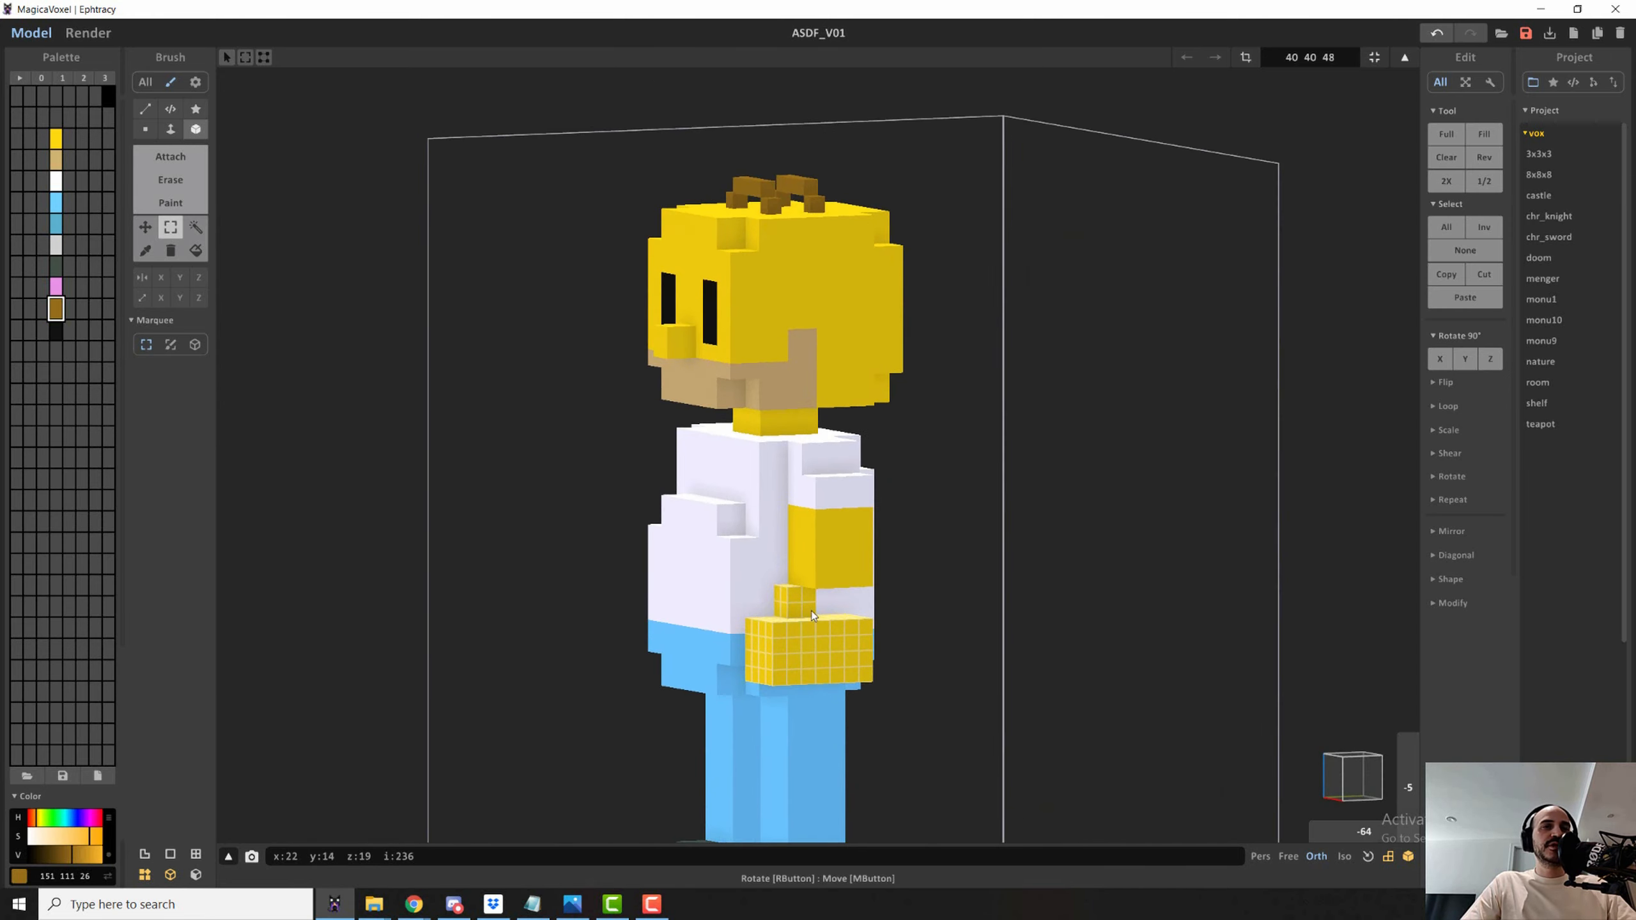
left_click(825, 650)
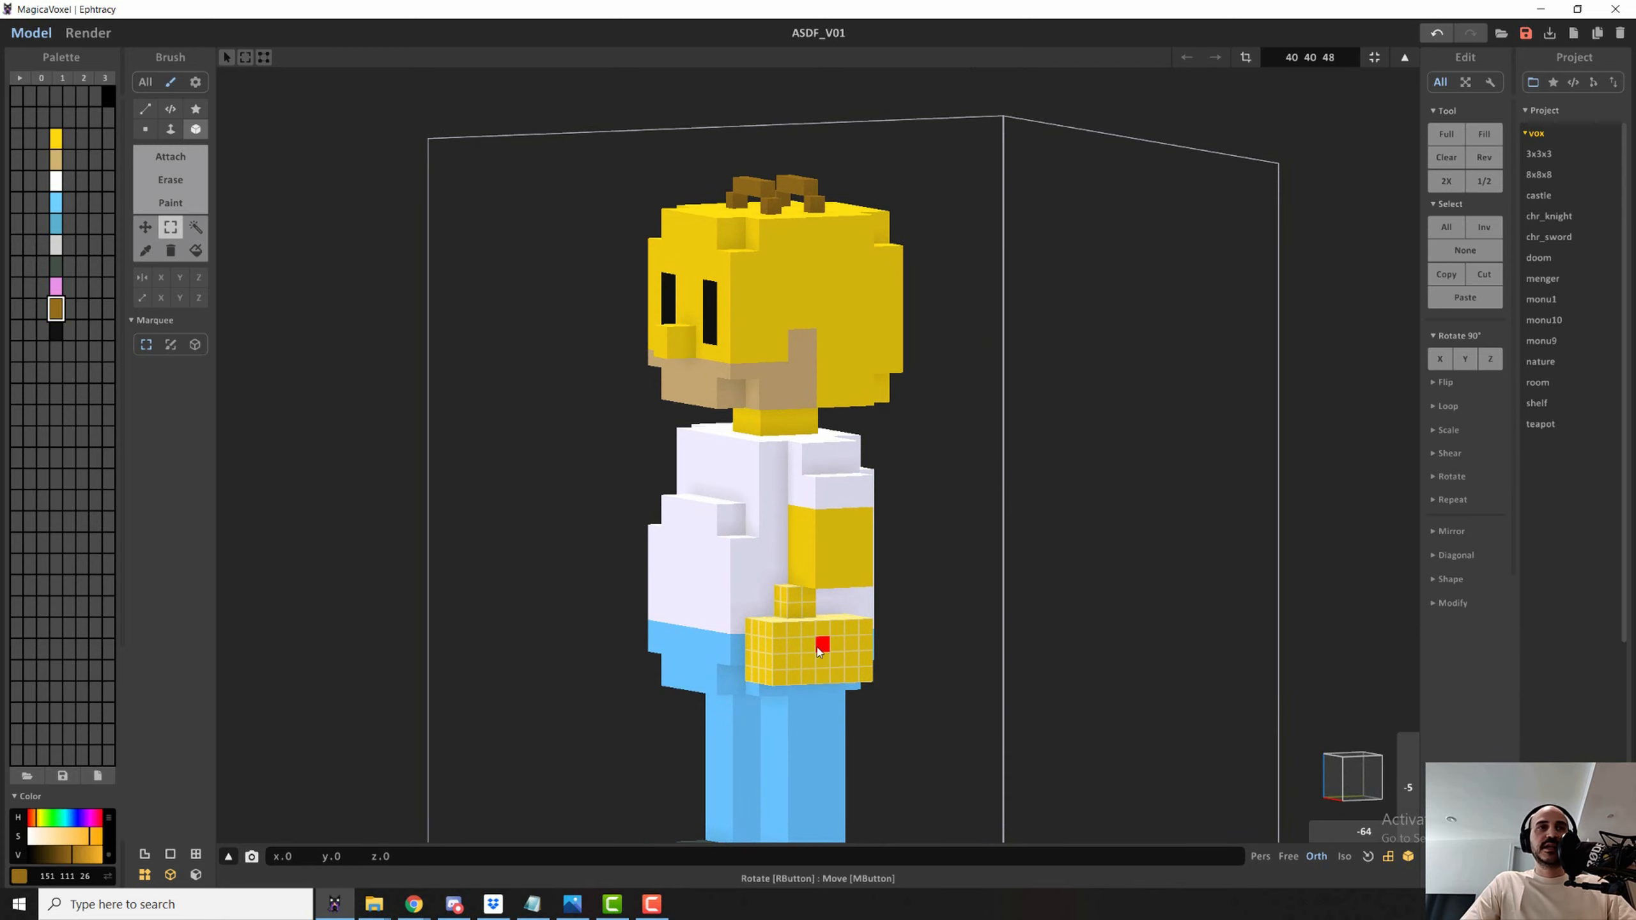
left_click_drag(819, 651, 780, 607)
- Extrude the back face of the raised forearm by one yellow voxel beneath the elbow using Face attach
right_click_drag(860, 633, 744, 611)
scroll(773, 619, "up", 2)
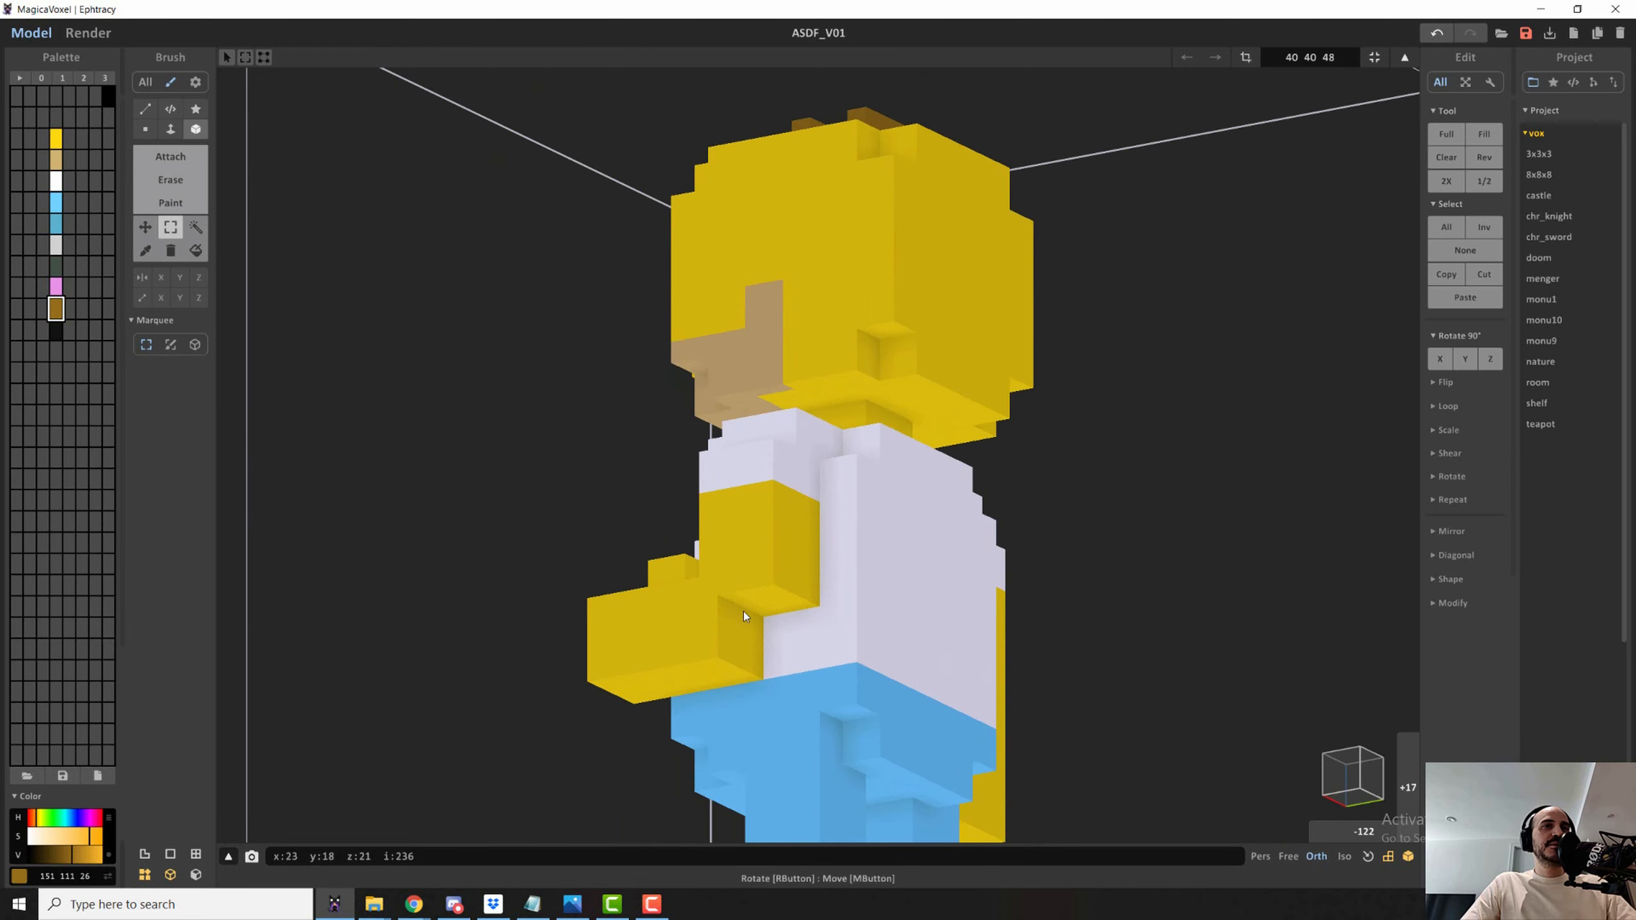
left_click(56, 143)
left_click(151, 154)
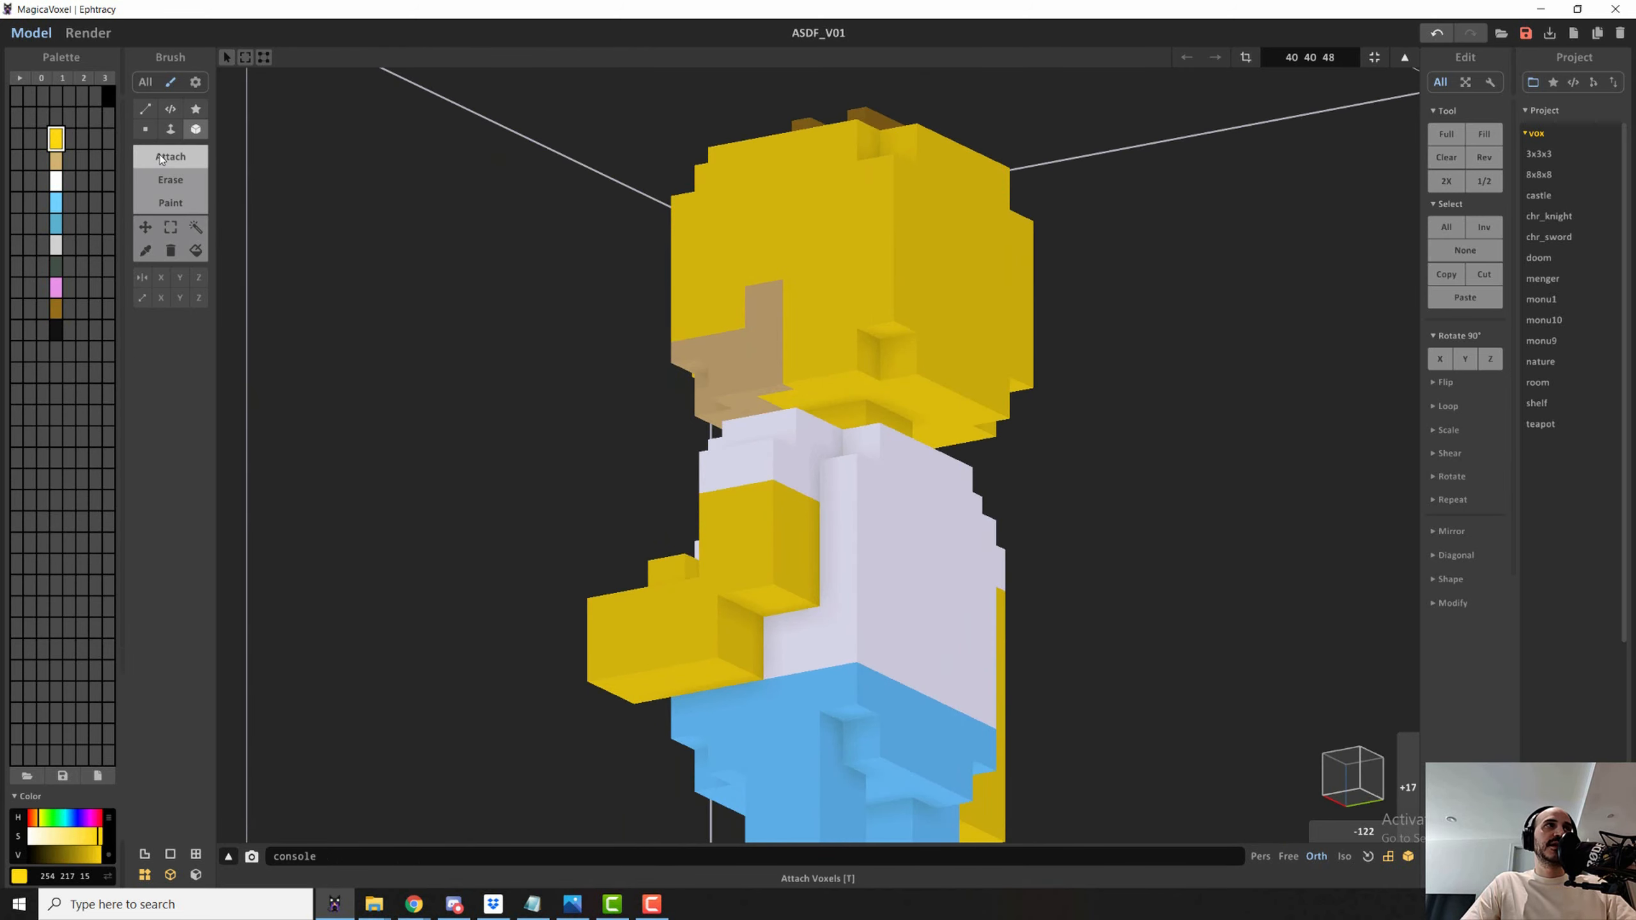
left_click(170, 130)
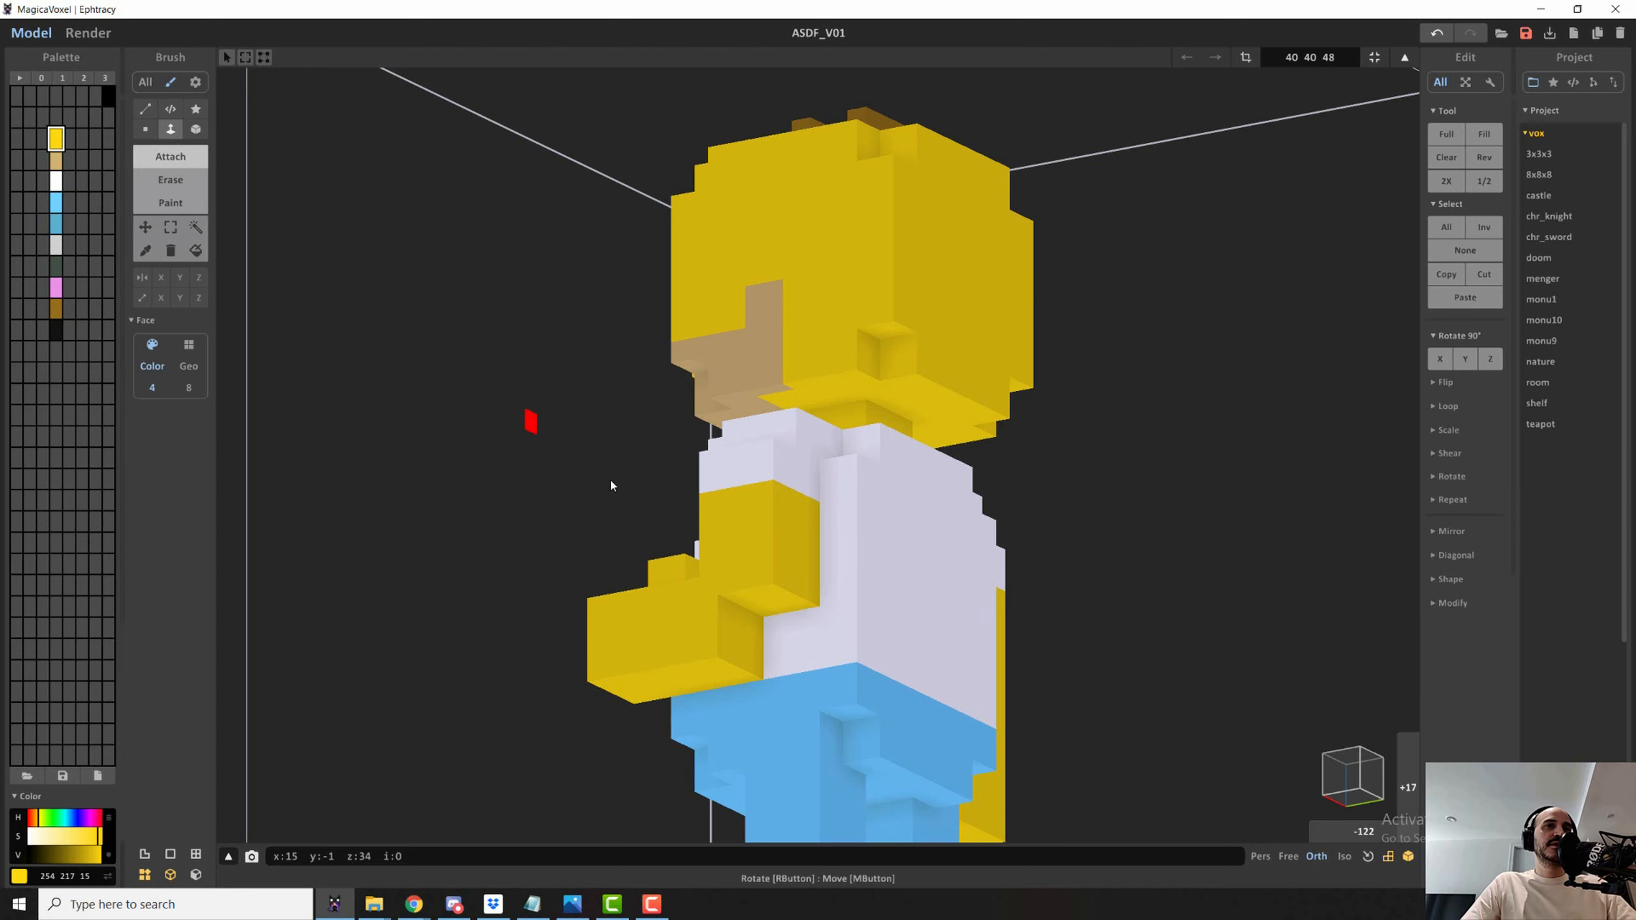
left_click(743, 645)
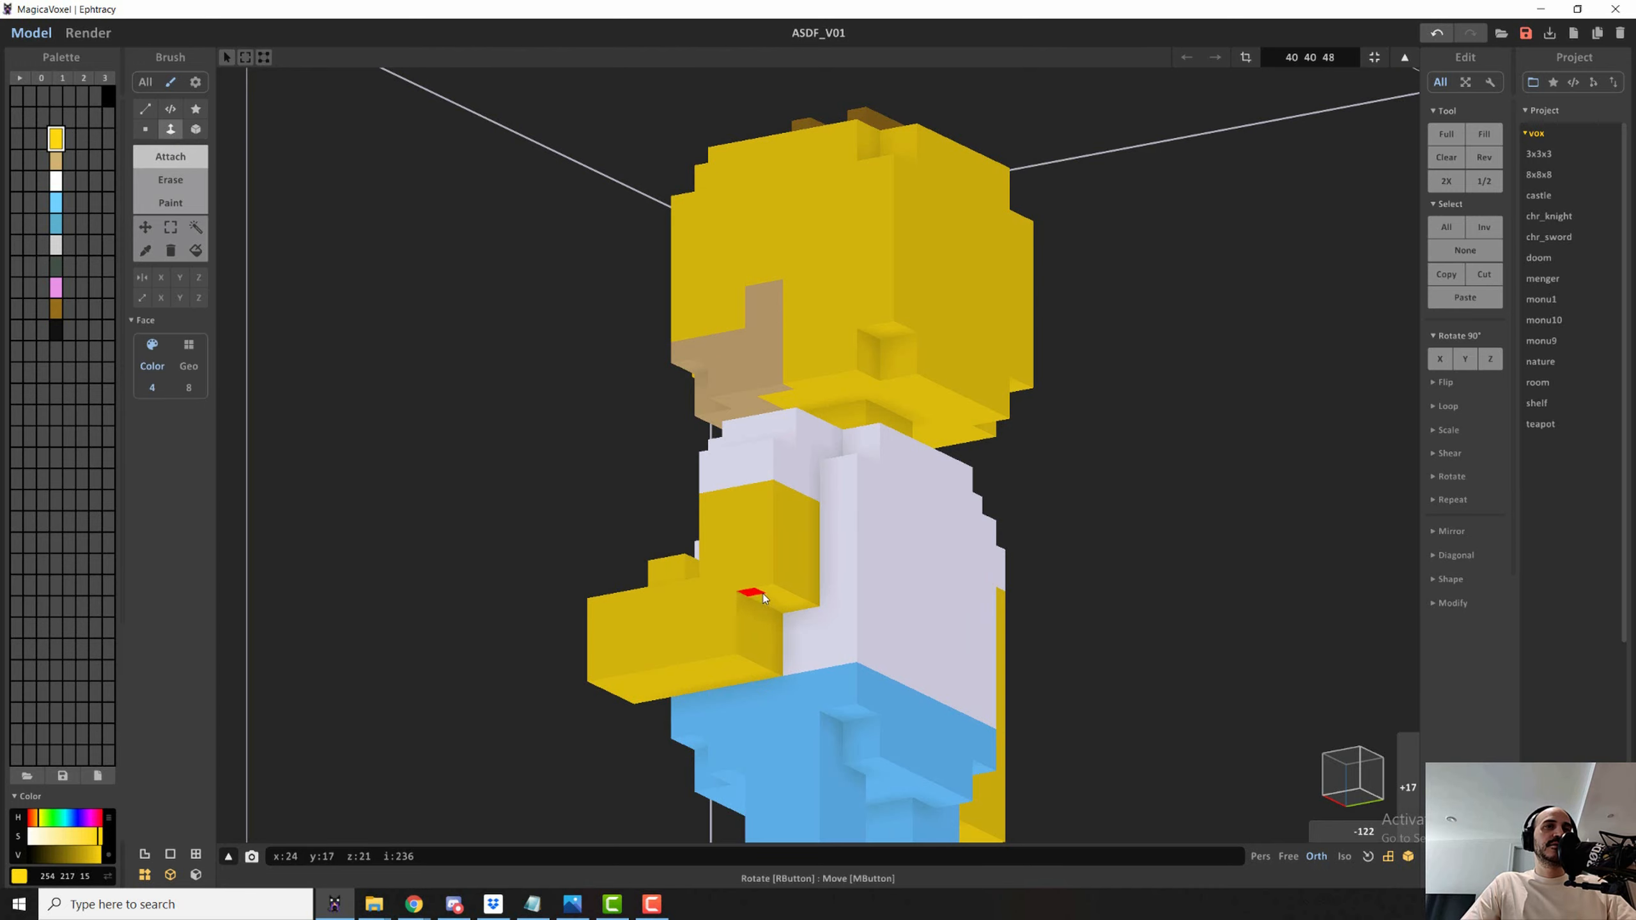
- Choose the brown palette colour and try extruding the raised forearm's top face with it, then undo the extrusion
right_click_drag(757, 620, 847, 624)
right_click_drag(744, 689, 1104, 702)
scroll(1066, 650, "down", 5)
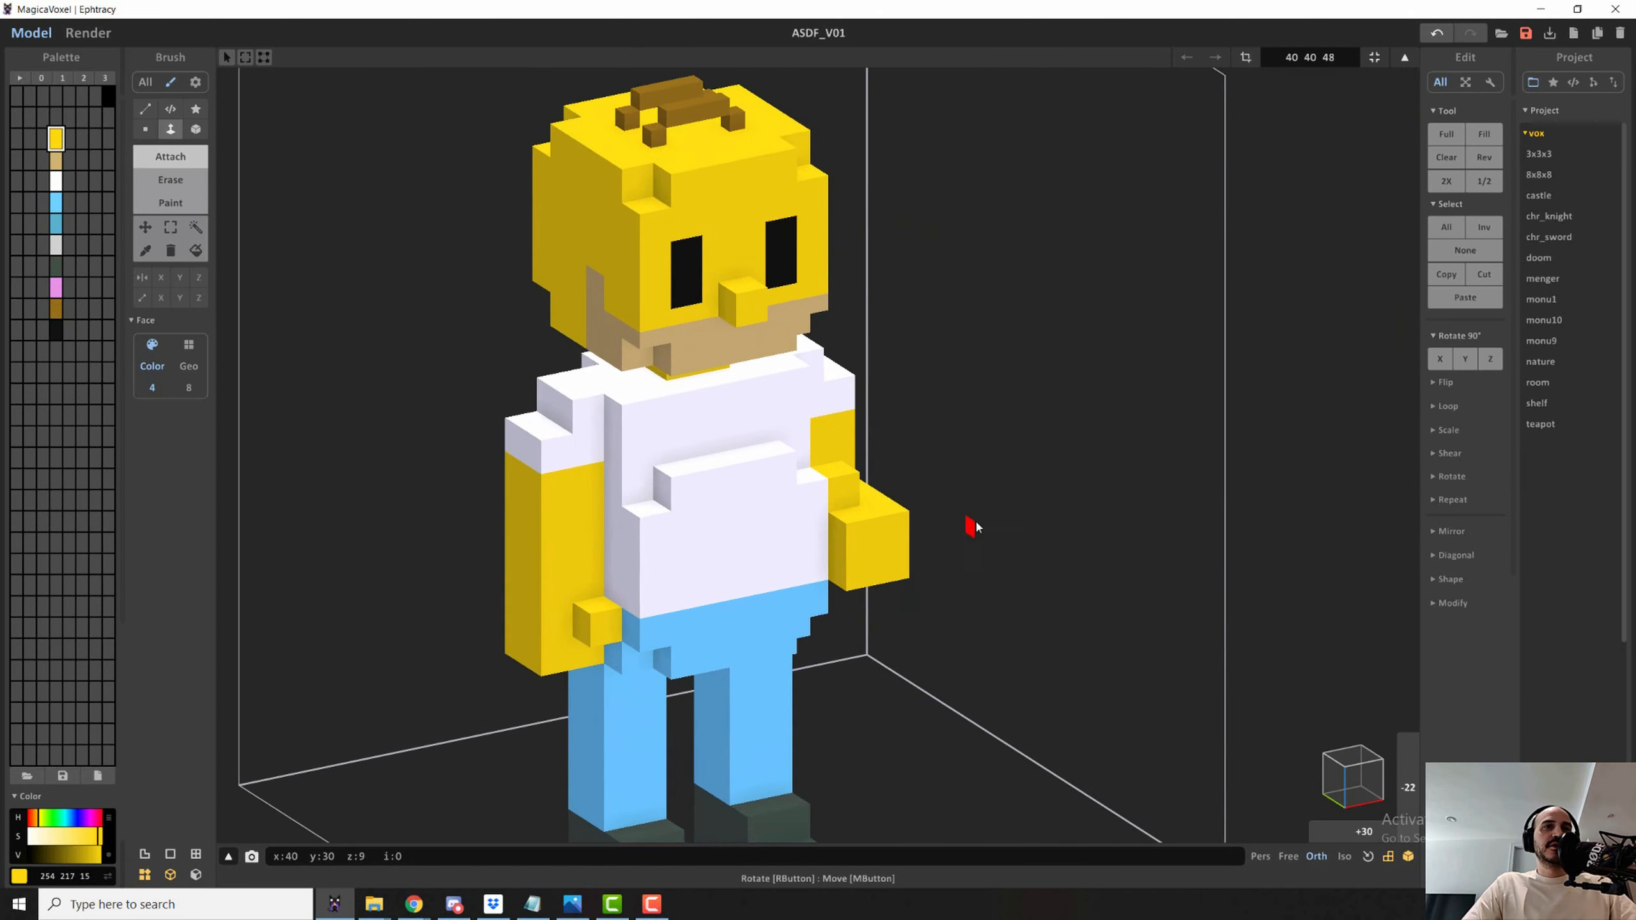
scroll(973, 500, "up", 4)
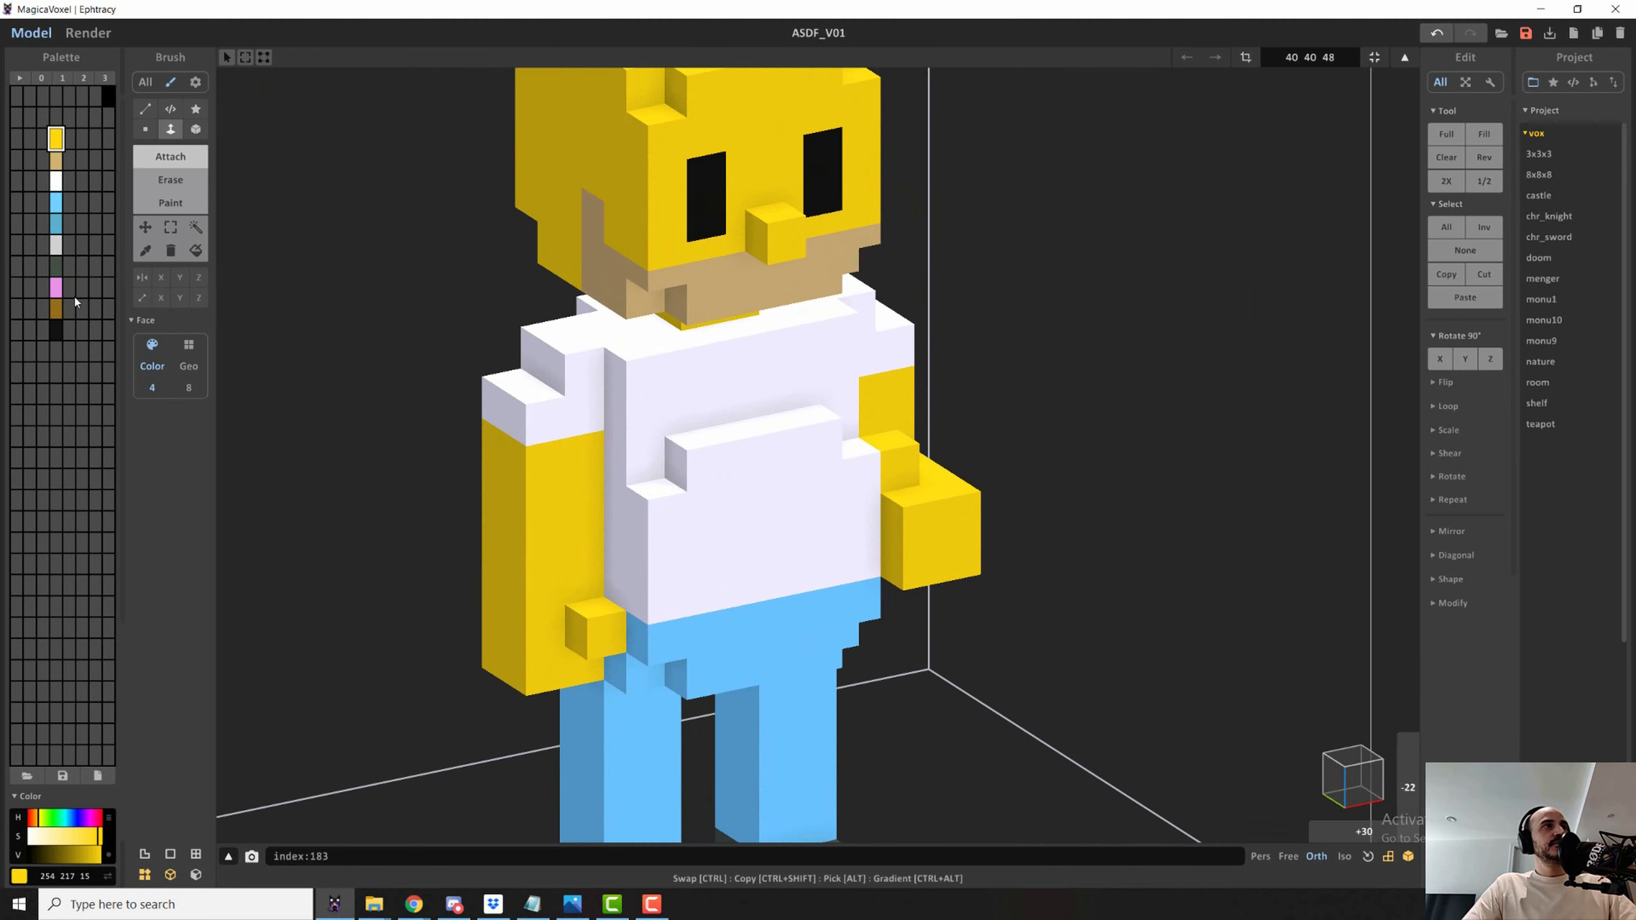
left_click(56, 309)
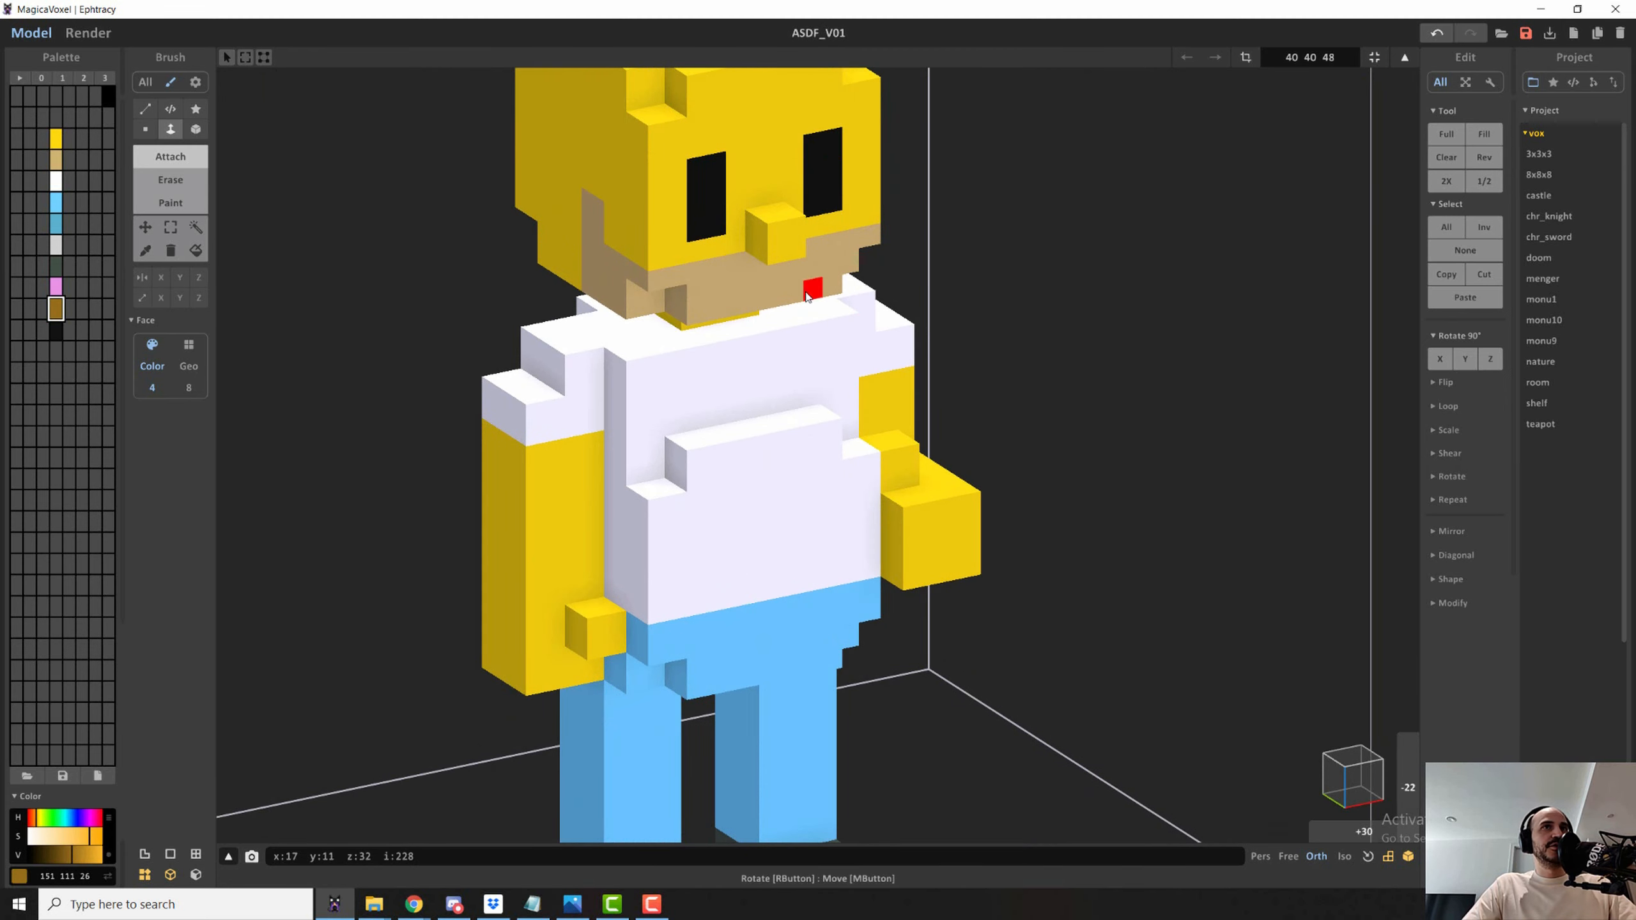
middle_click_drag(804, 285, 788, 431)
right_click_drag(907, 622, 898, 667)
scroll(898, 668, "up", 1)
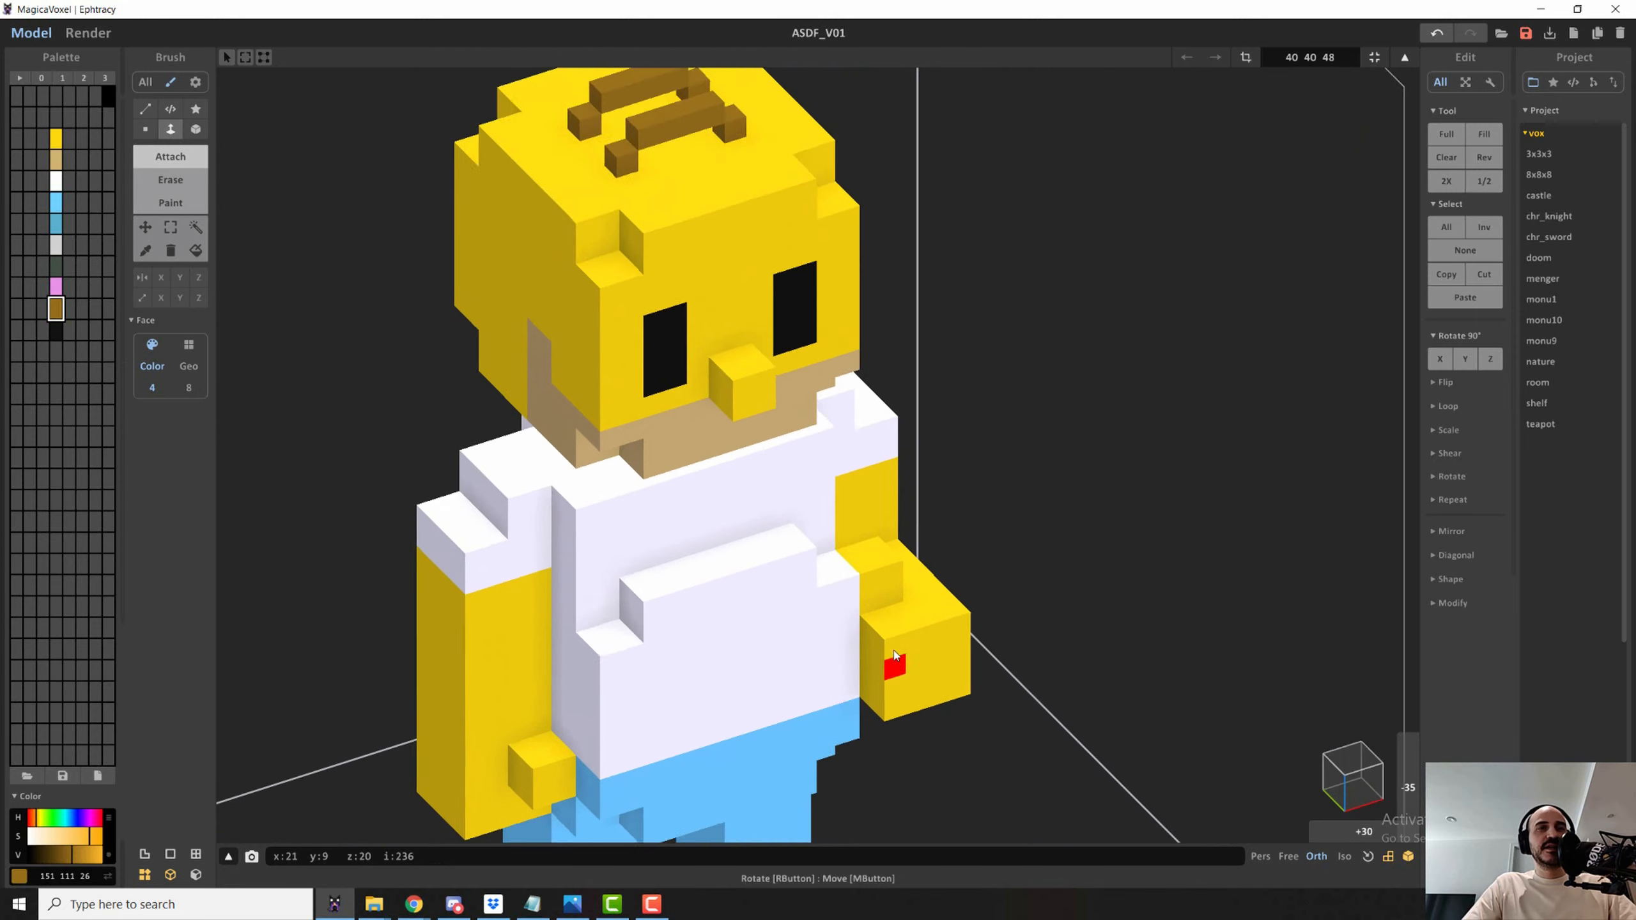
middle_click_drag(897, 667, 858, 516)
scroll(856, 510, "up", 4)
left_click(865, 536)
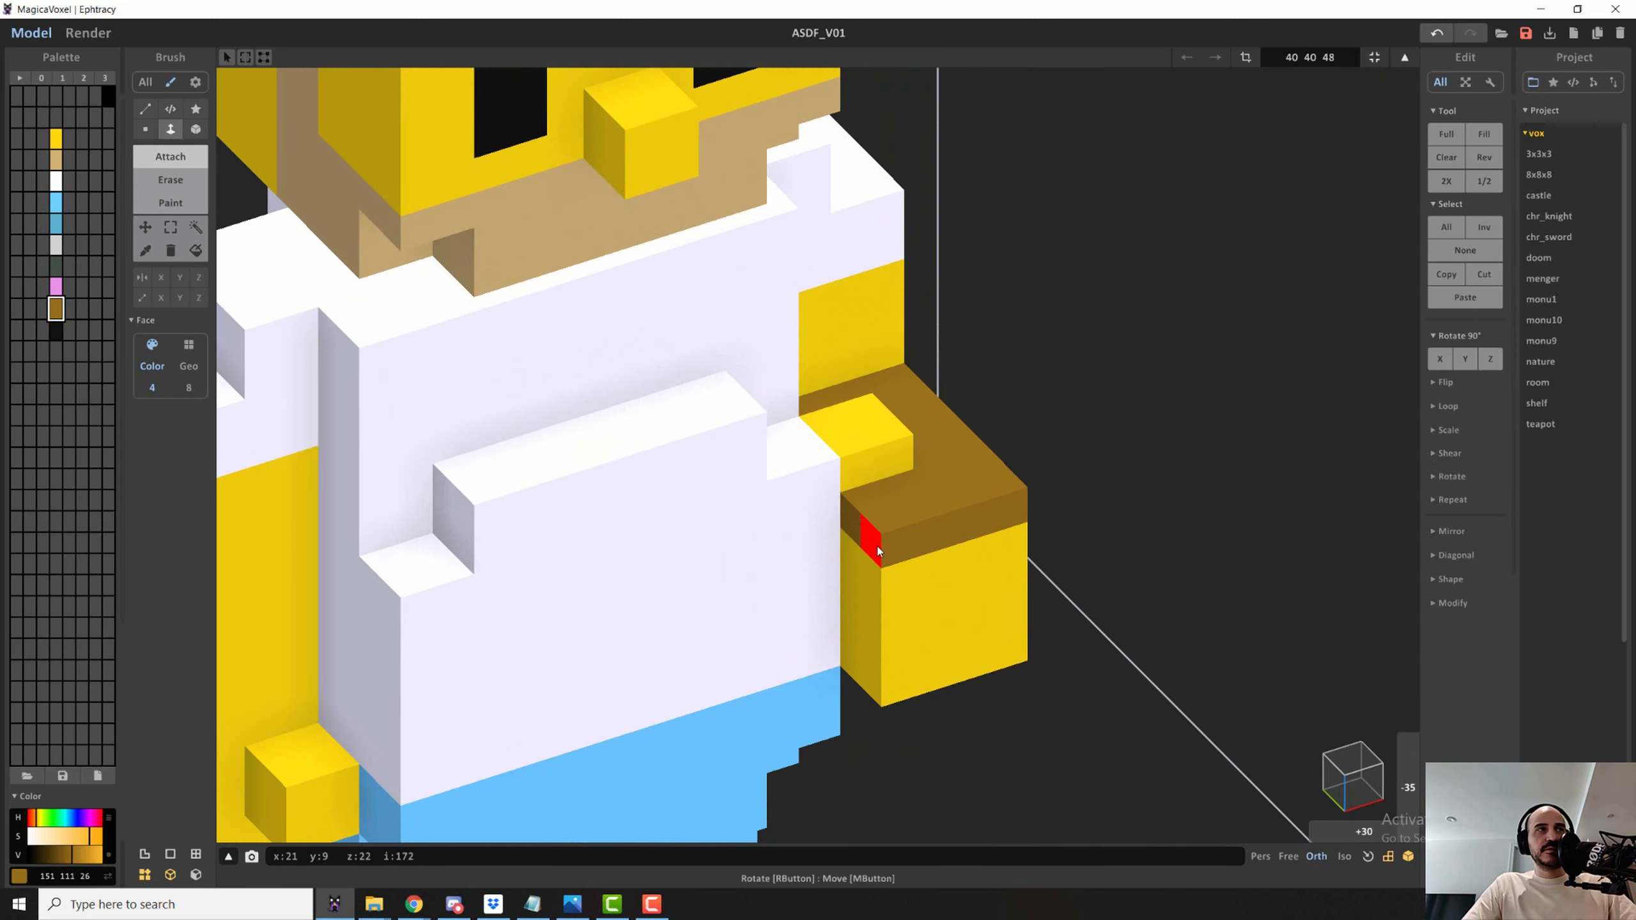
key("ctrl+z")
- Build a one-voxel-thick brown 3x3 ring with an open centre on the raised hand beside the thumb, using Box attach
left_click(195, 130)
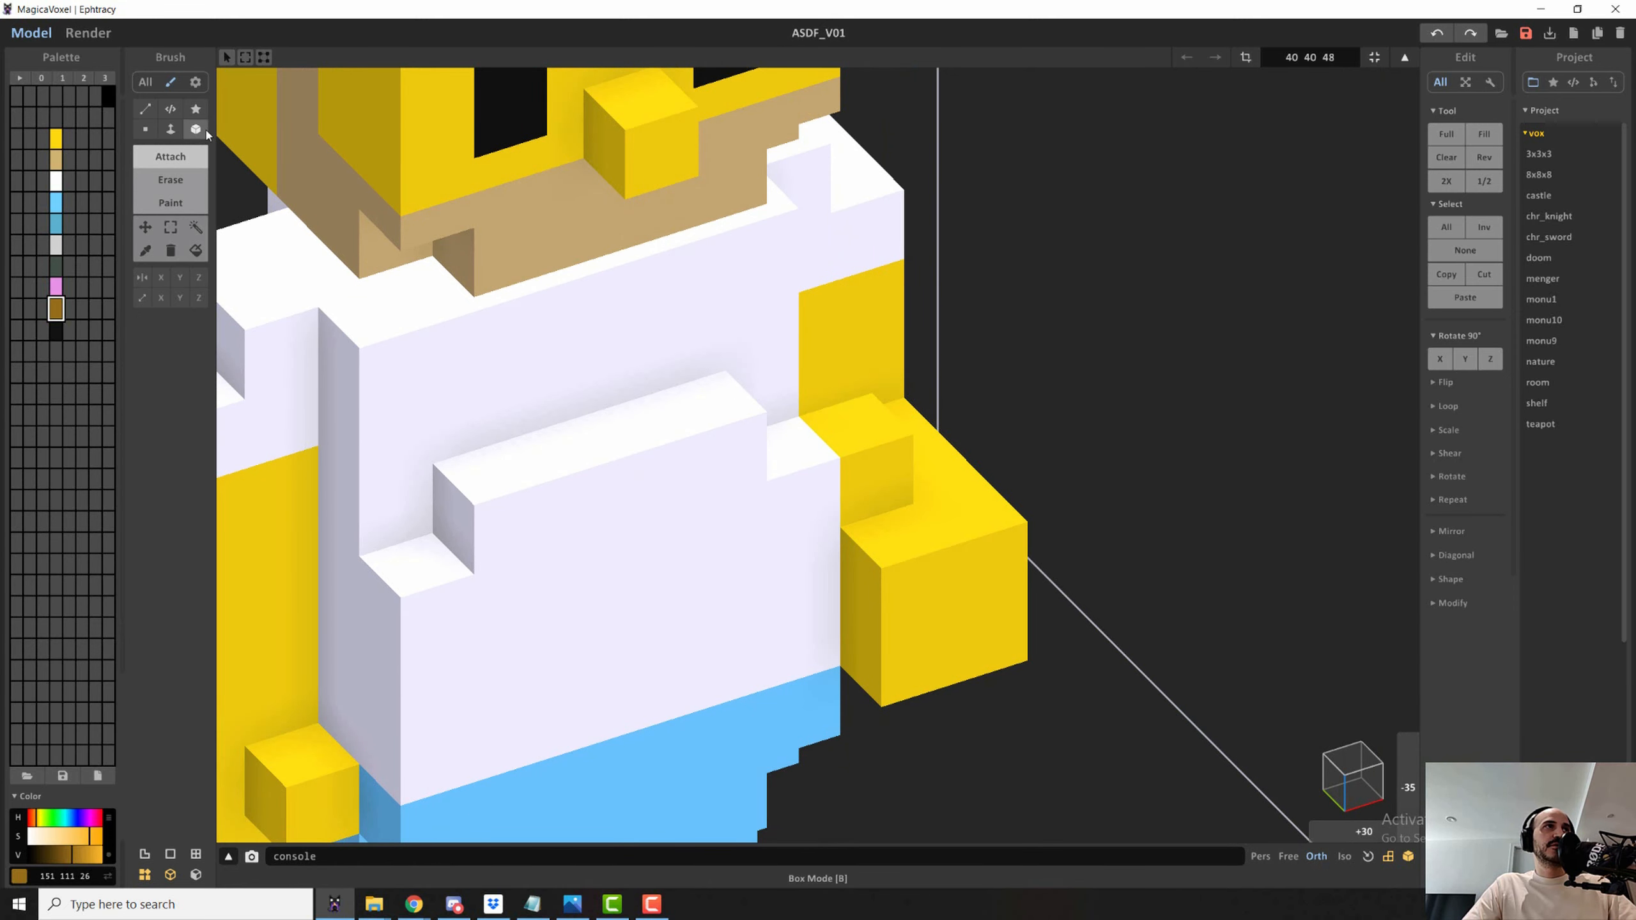
left_click(876, 535)
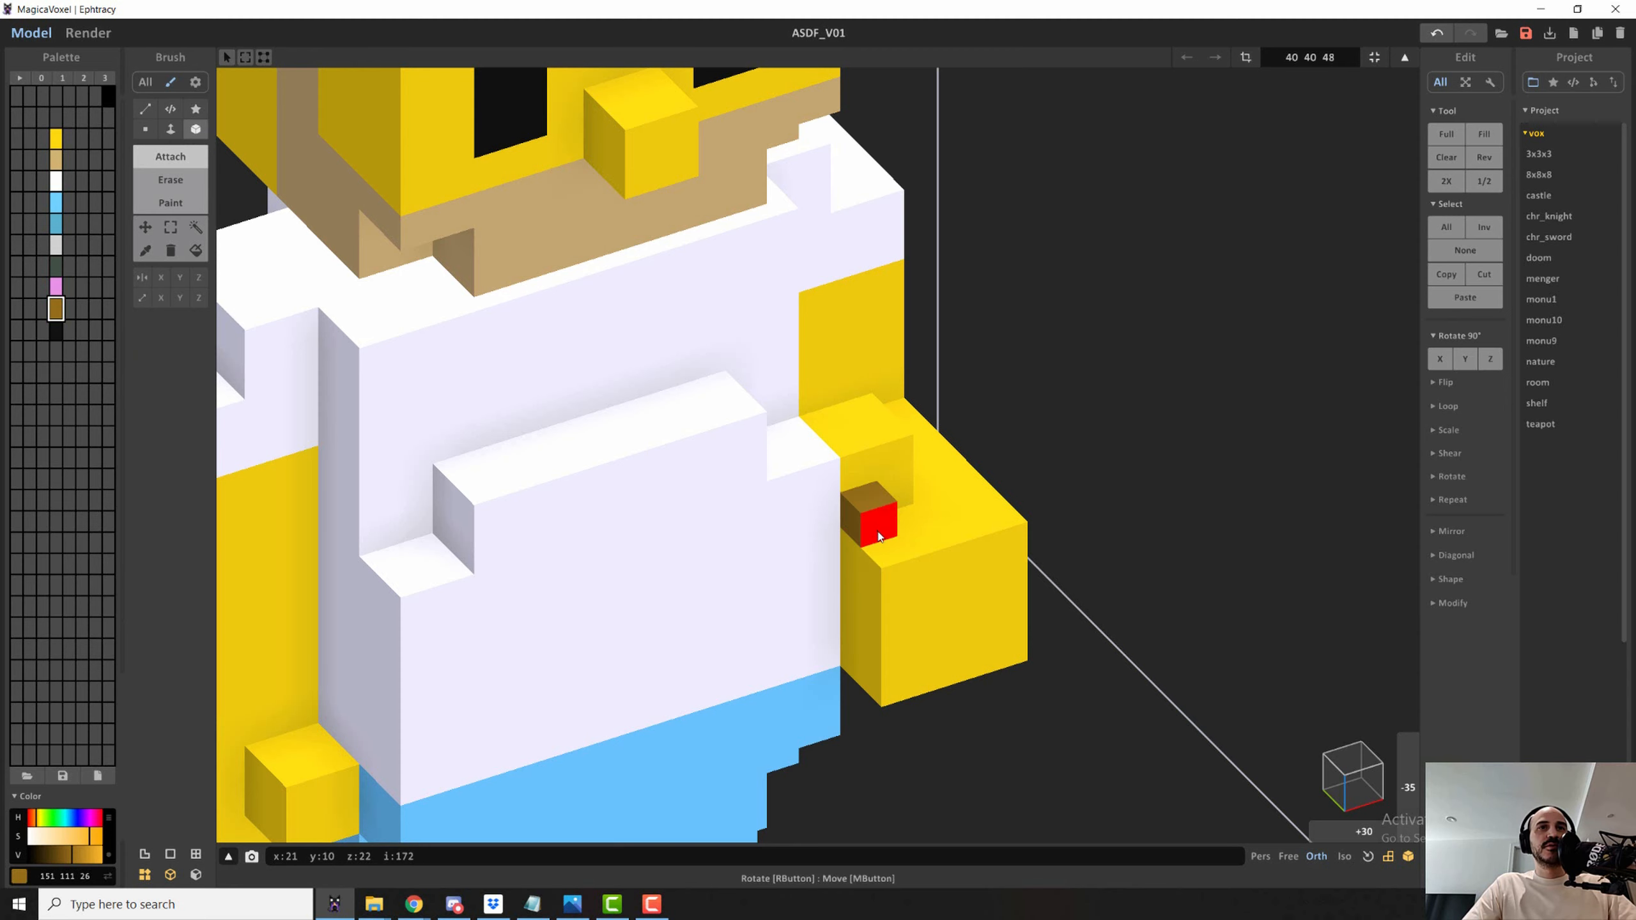
left_click_drag(895, 547, 966, 593)
right_click_drag(967, 593, 946, 565)
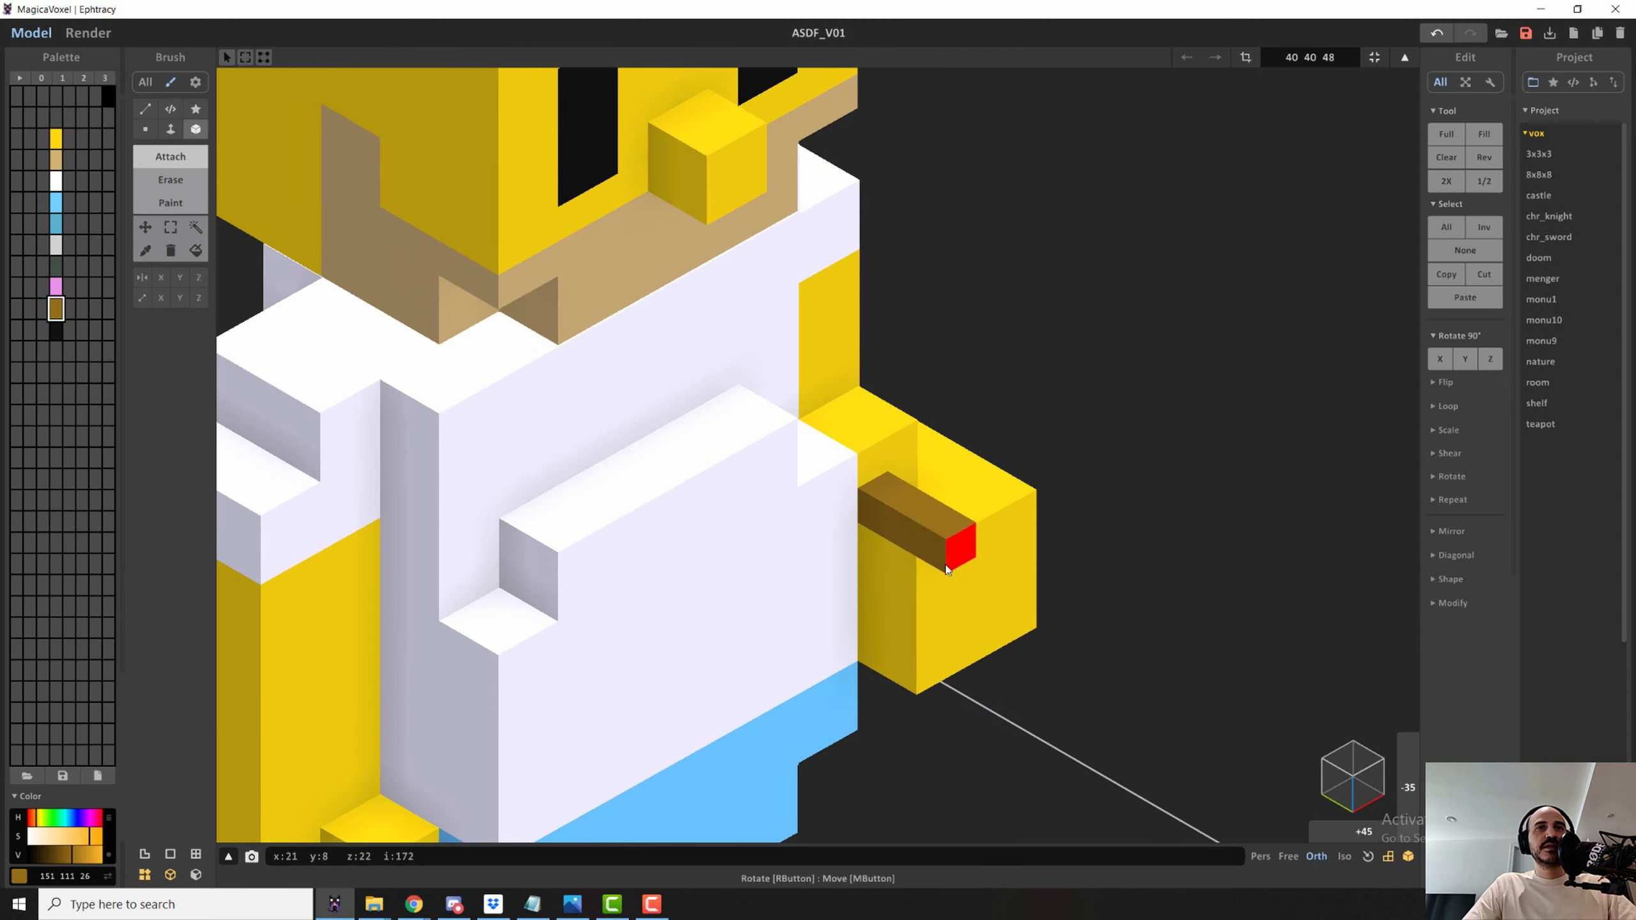
left_click_drag(946, 565, 915, 571)
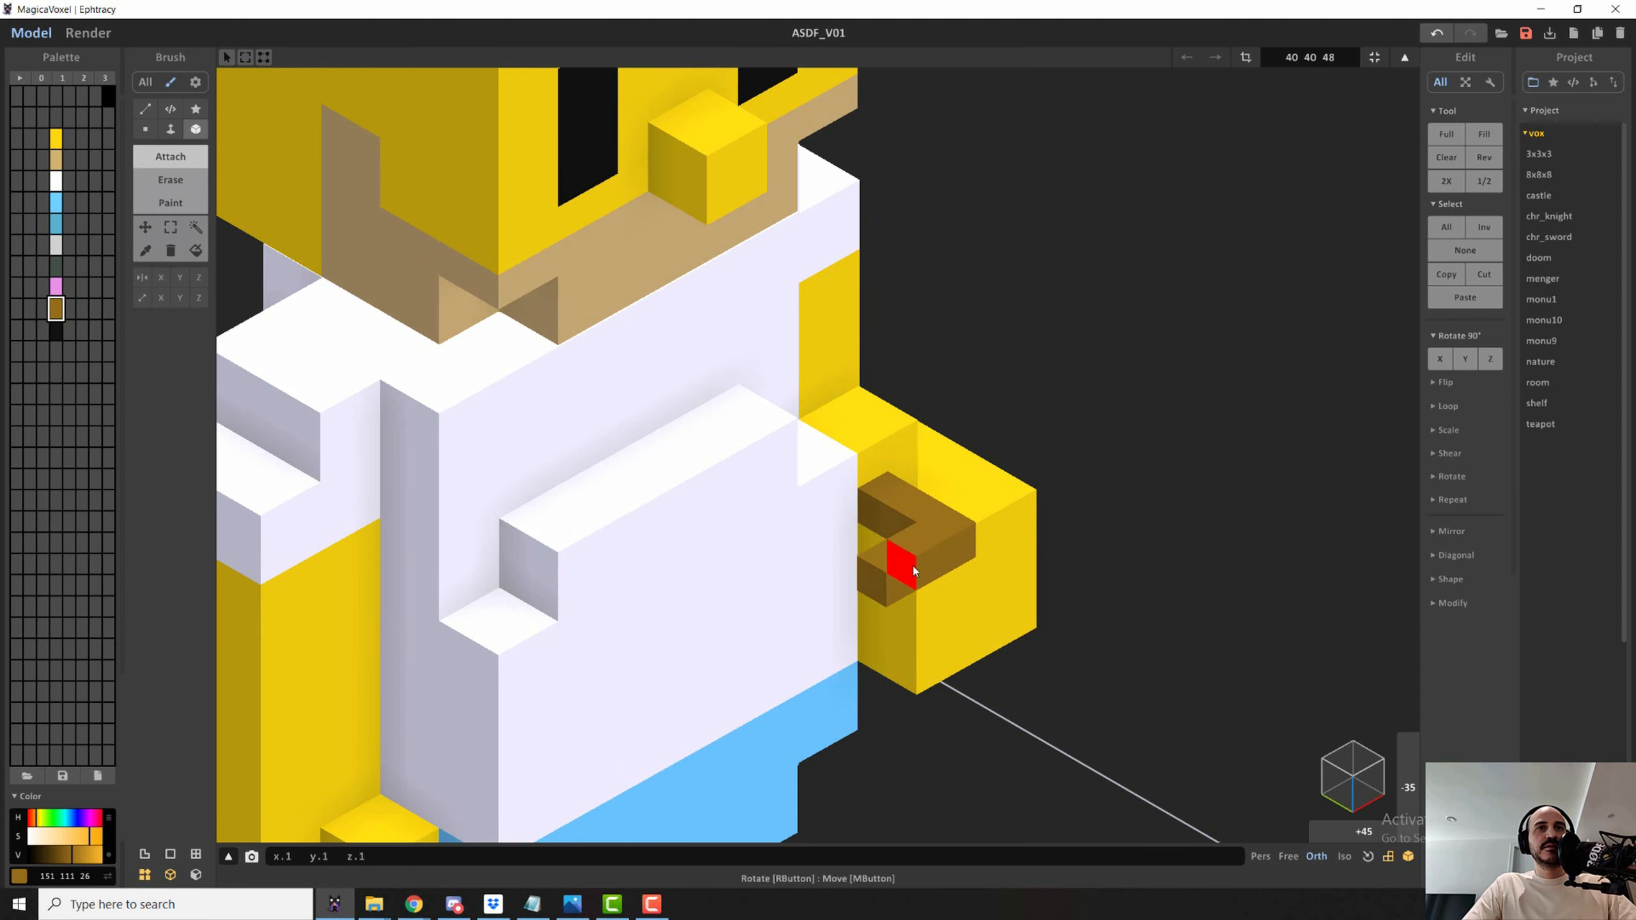
left_click(862, 514)
left_click(841, 557)
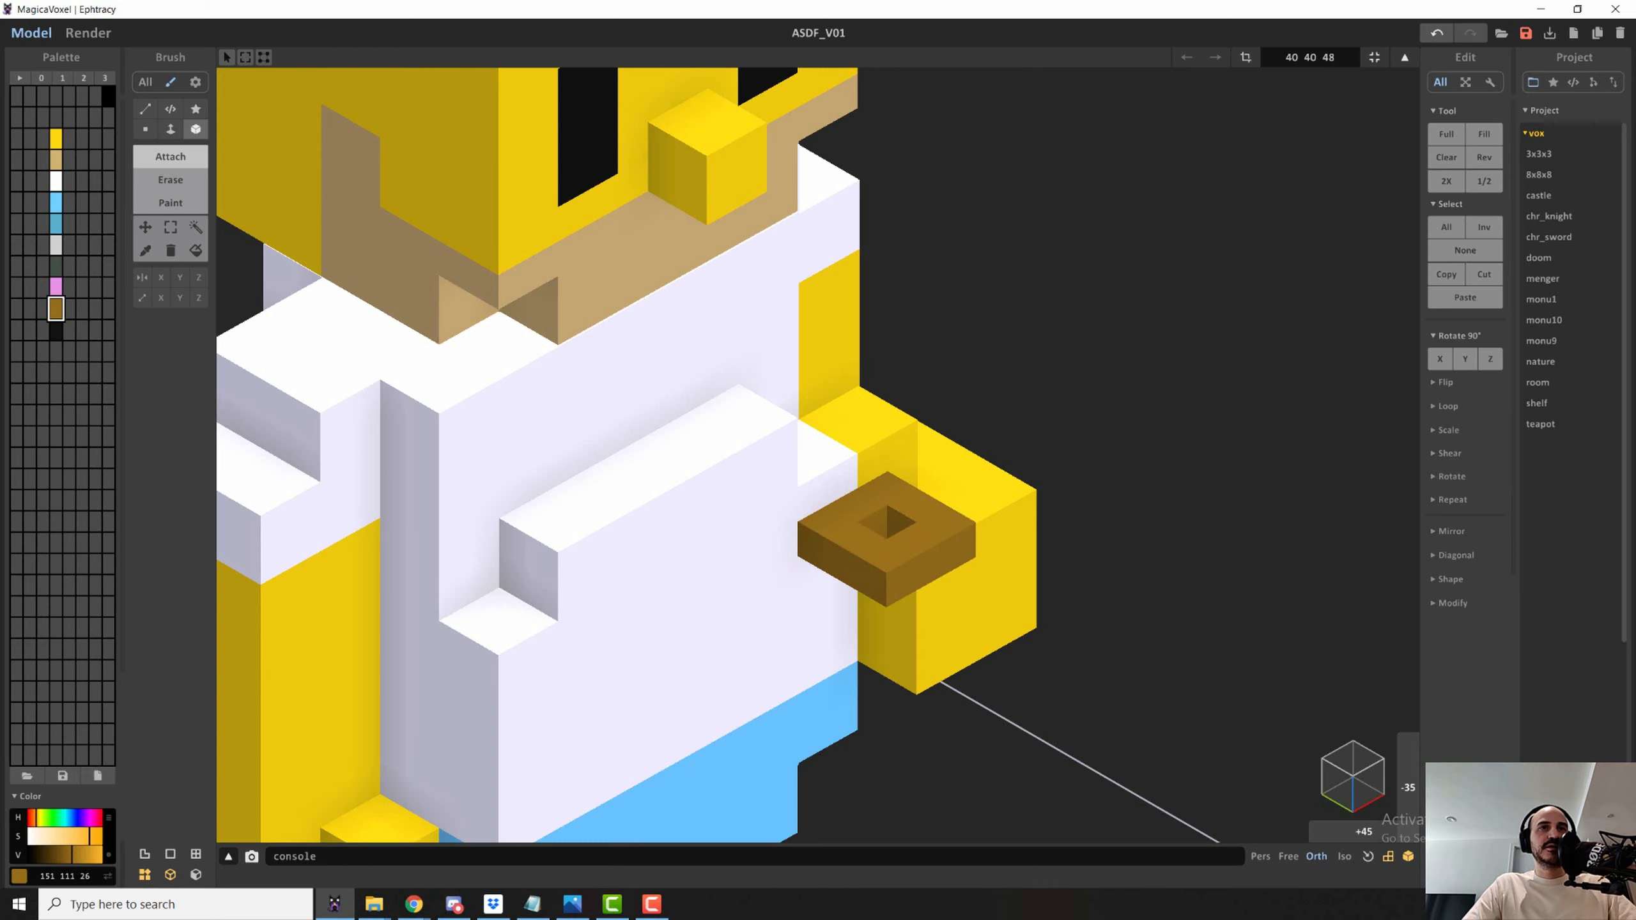
- Extrude the brown ring's top face upward by one pink voxel layer with Face attach to form the donut icing
left_click(56, 287)
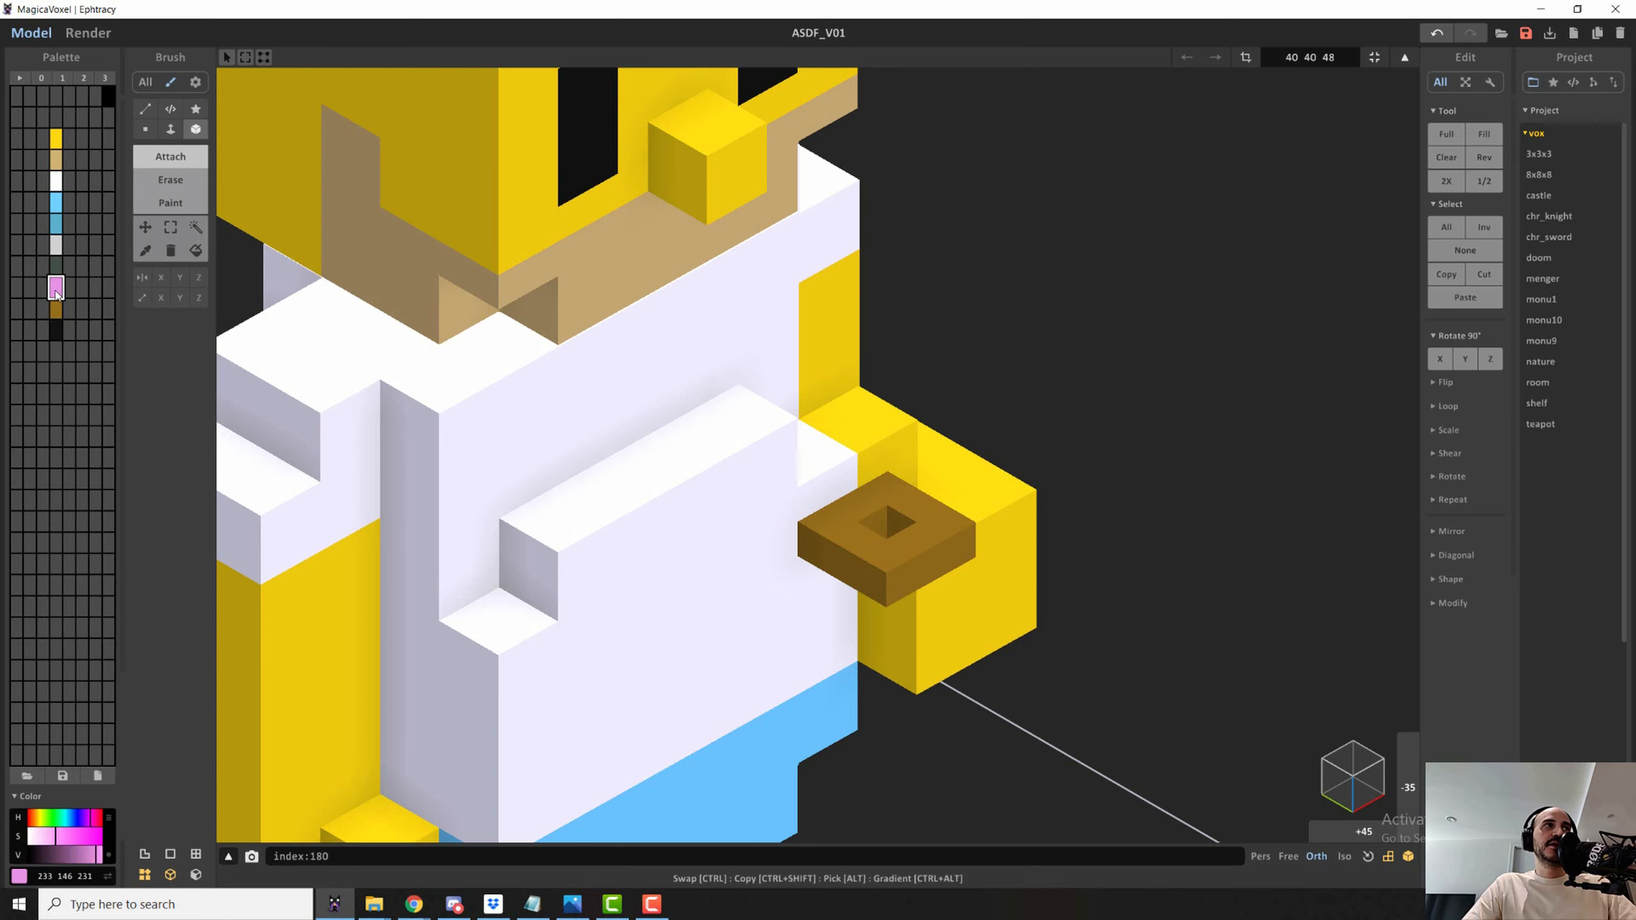
left_click(170, 129)
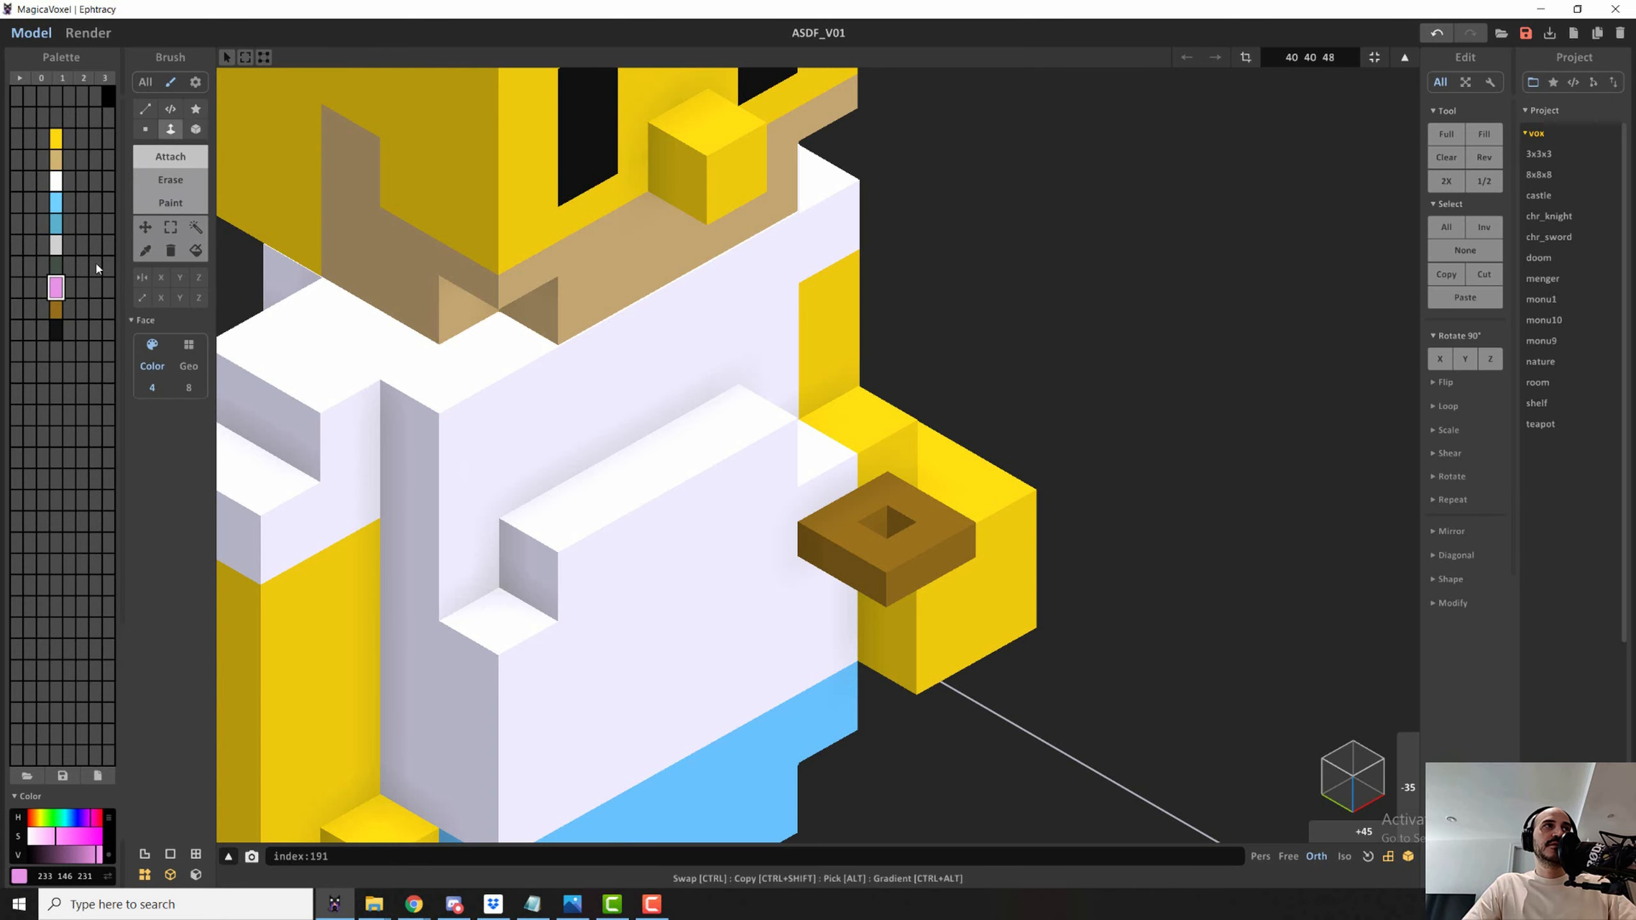
left_click(922, 515)
right_click_drag(1094, 714, 767, 638)
scroll(767, 638, "down", 10)
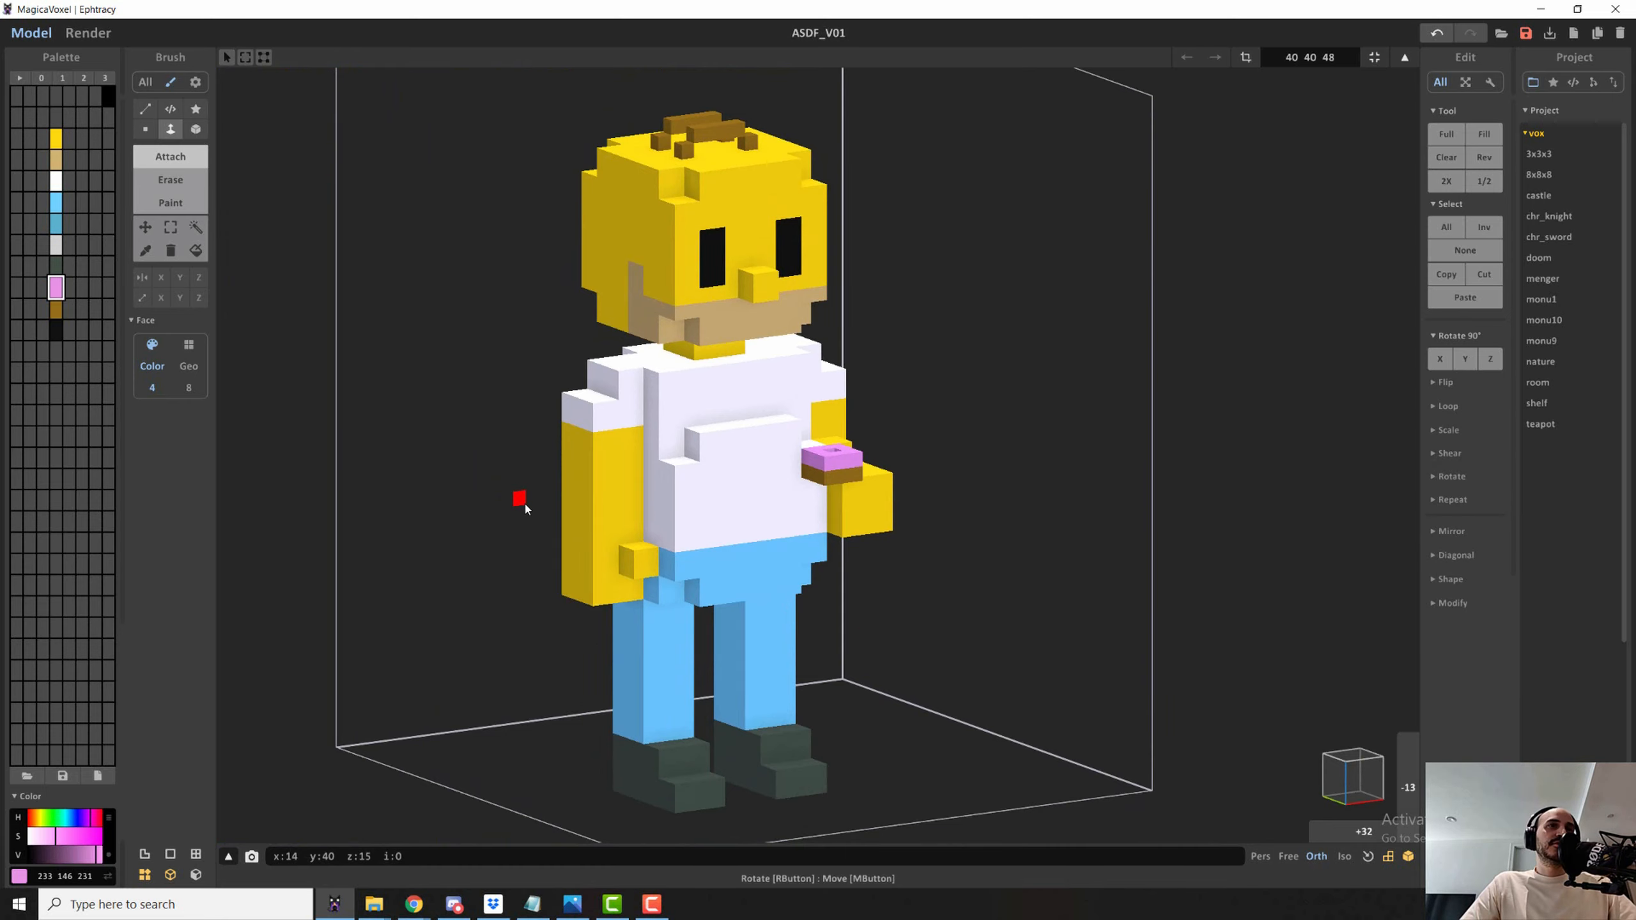
- Paint the top voxel row of the trousers darker blue (92 177 208) as a waistband, using Box paint
left_click(57, 226)
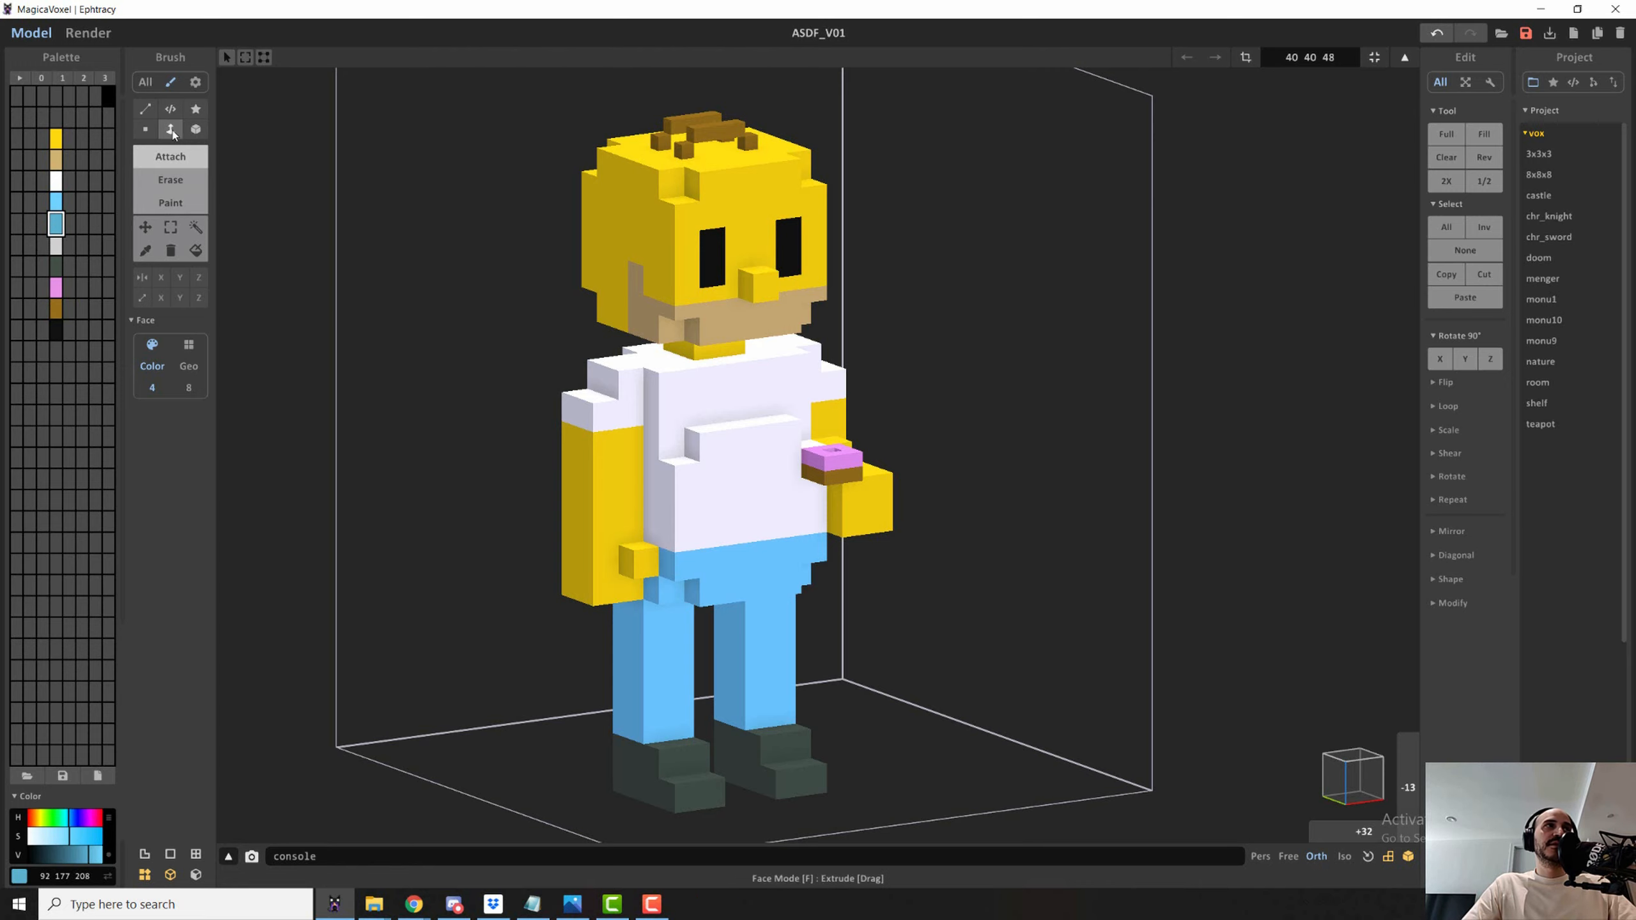
left_click(170, 203)
left_click(196, 129)
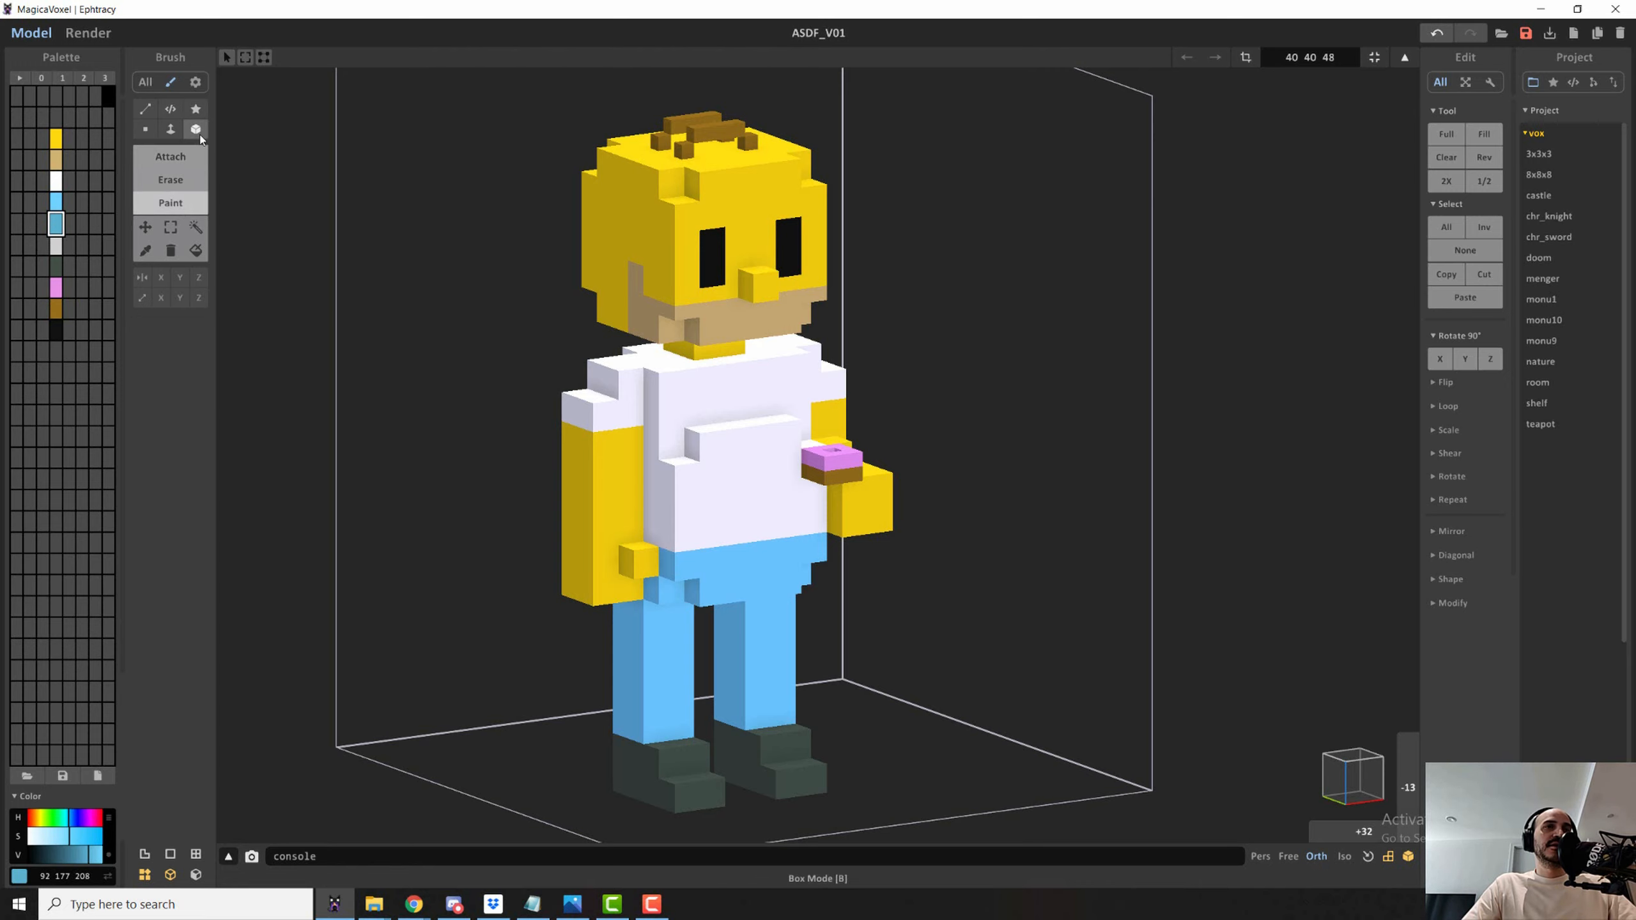
left_click_drag(823, 541, 678, 559)
key("f")
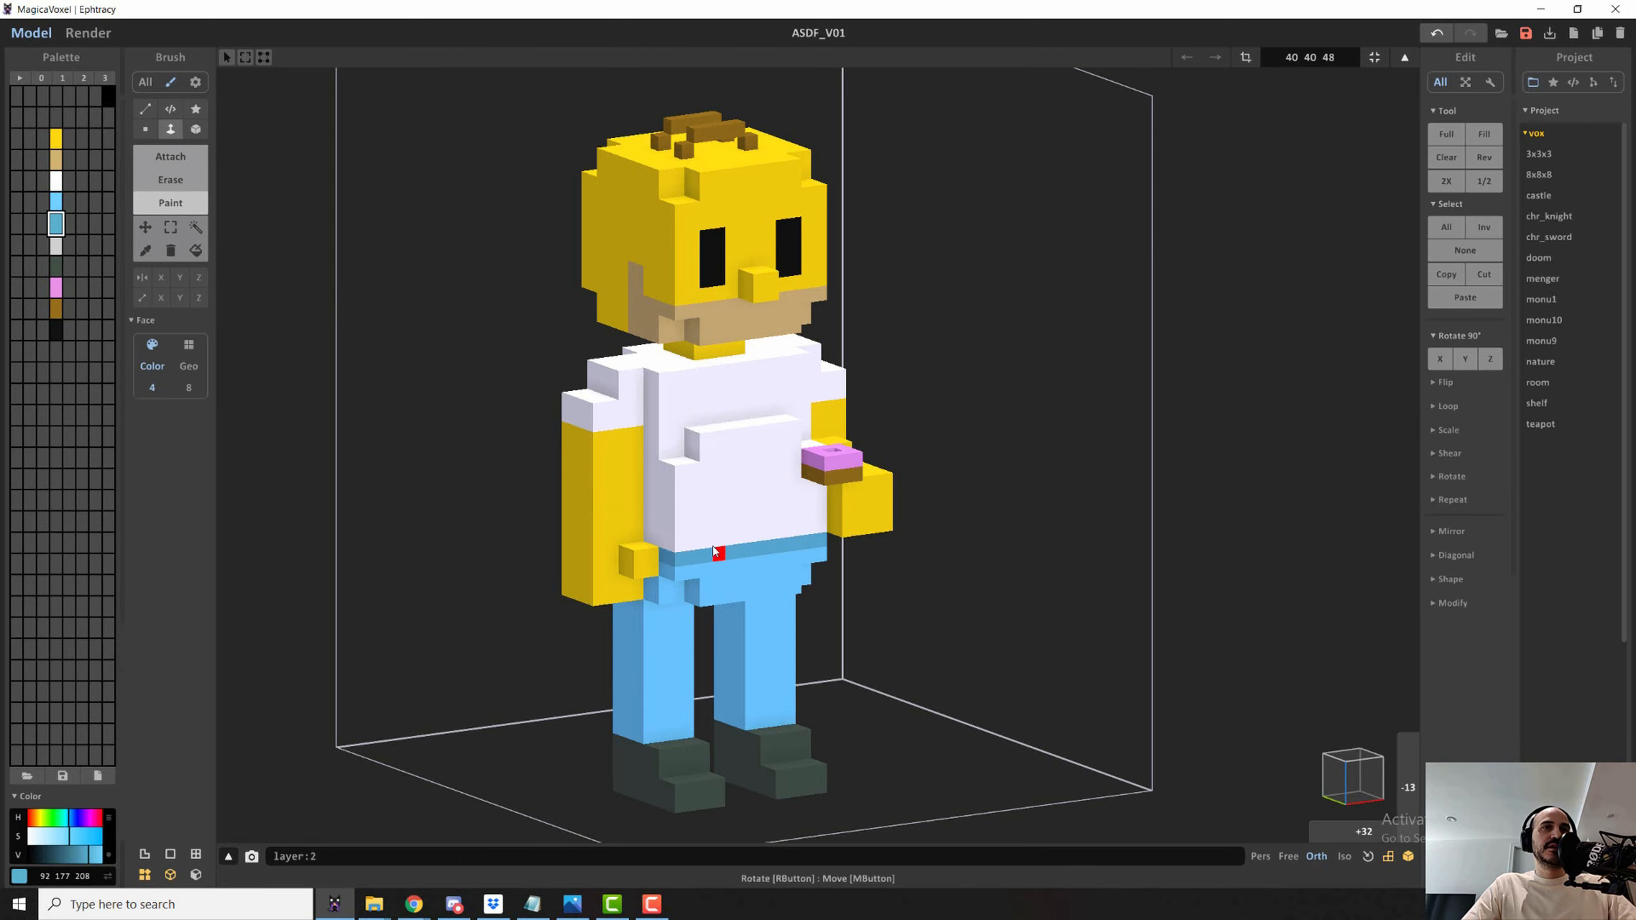
mouse_move(488, 463)
right_mouse_down()
mouse_move(644, 457)
mouse_move(513, 441)
right_mouse_up()
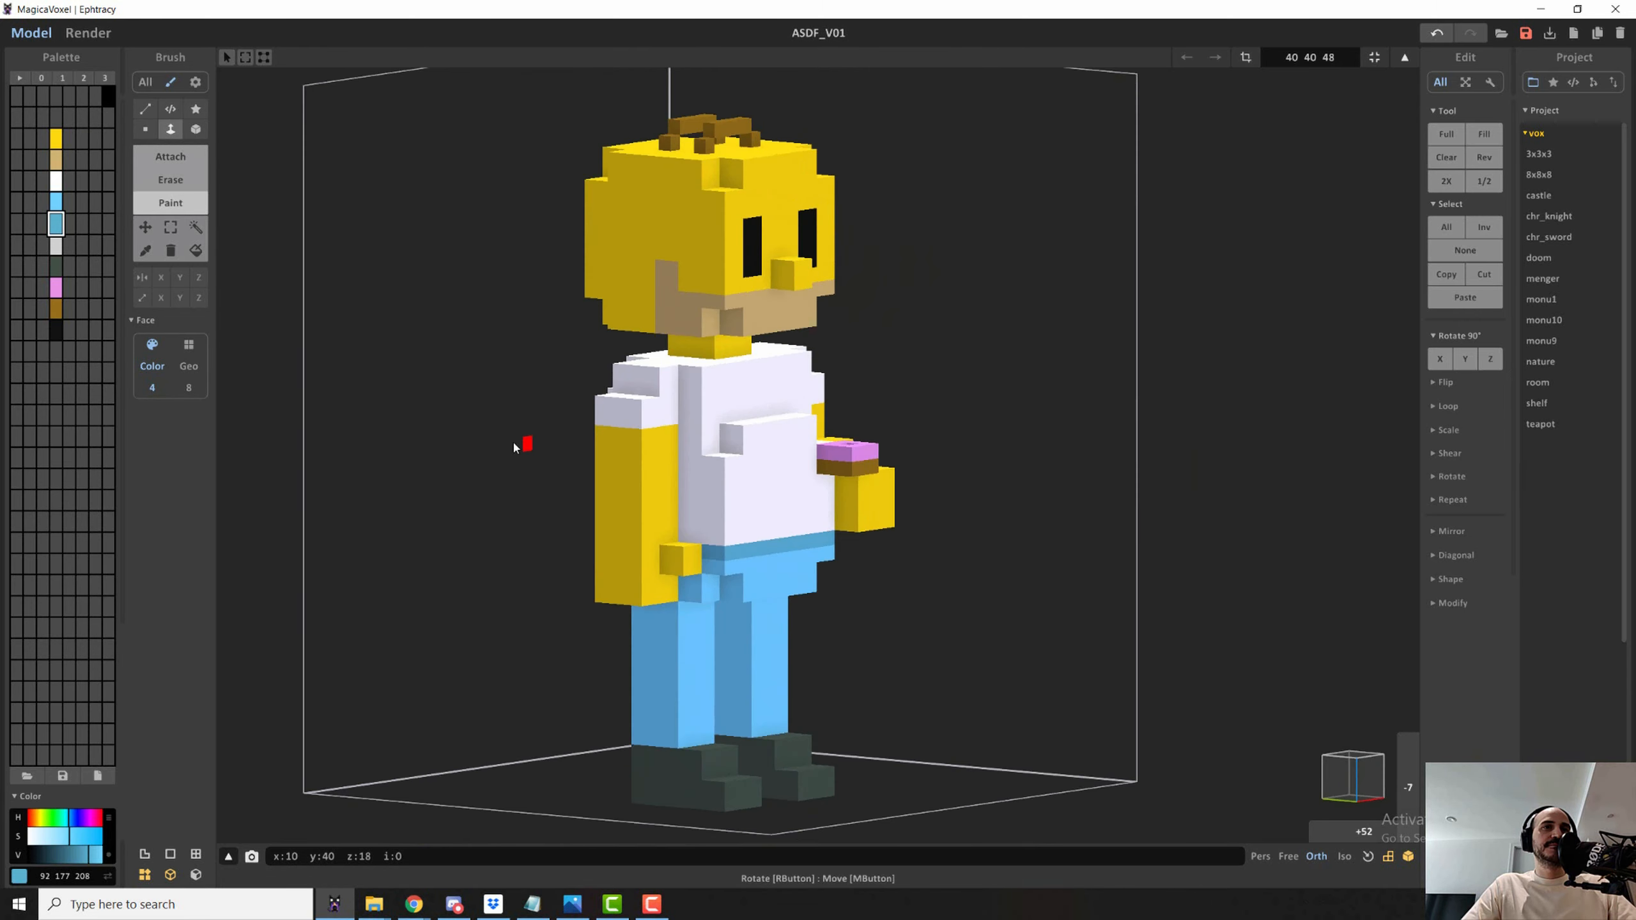
- Paint the lowest voxel row of both trouser legs, just above the shoes, in the darker blue with Box paint
left_click(195, 132)
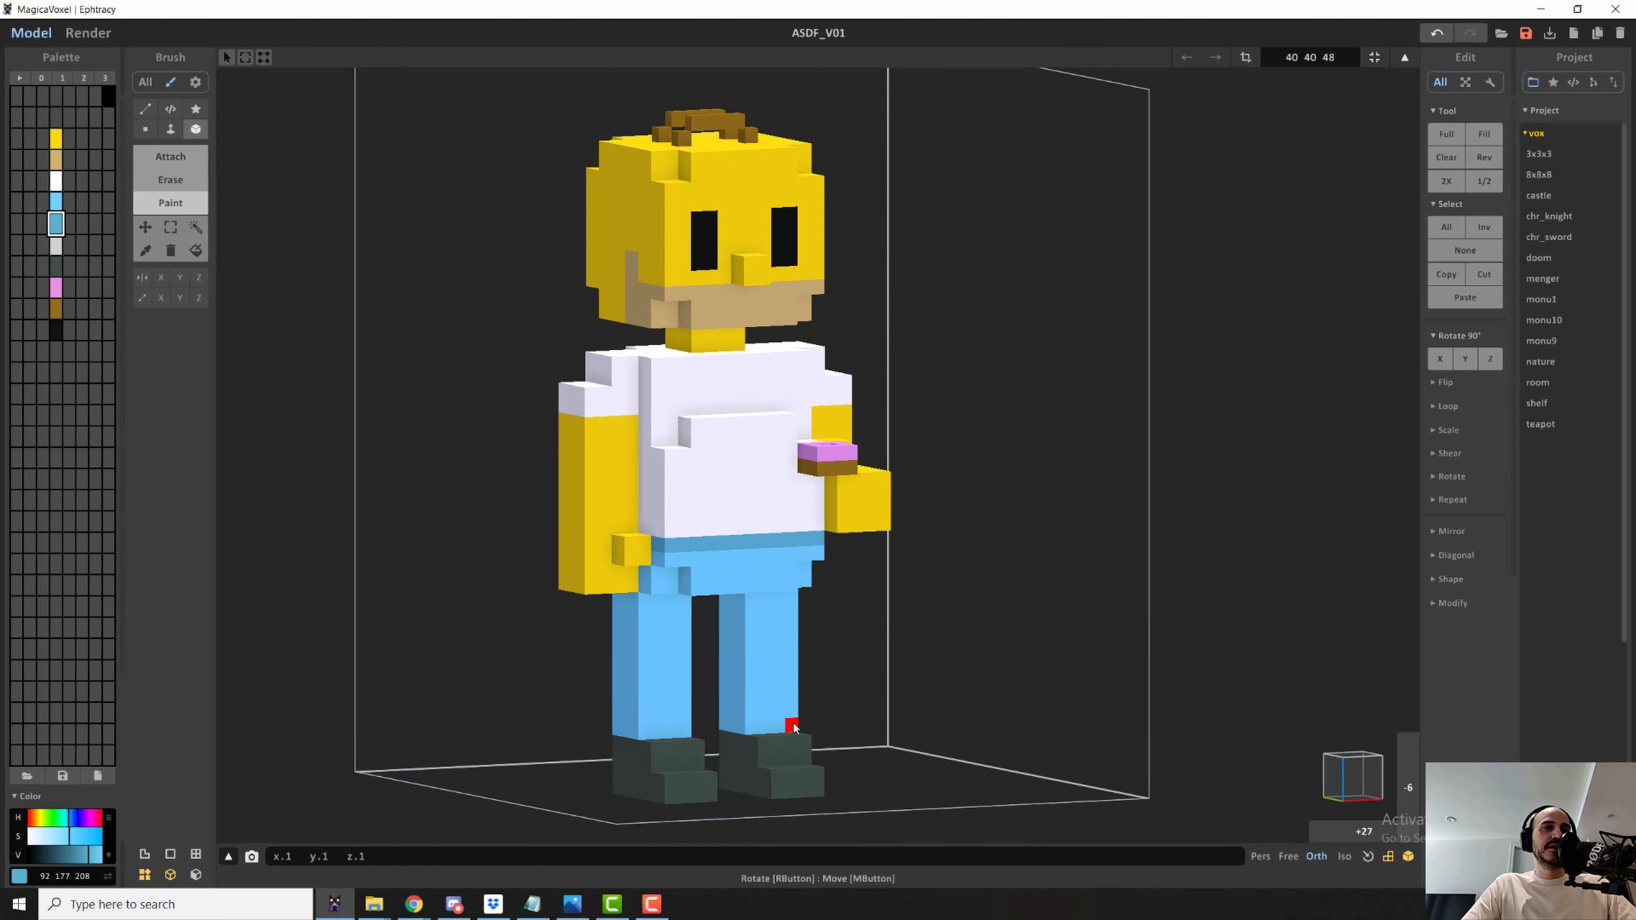
left_click_drag(794, 727, 612, 729)
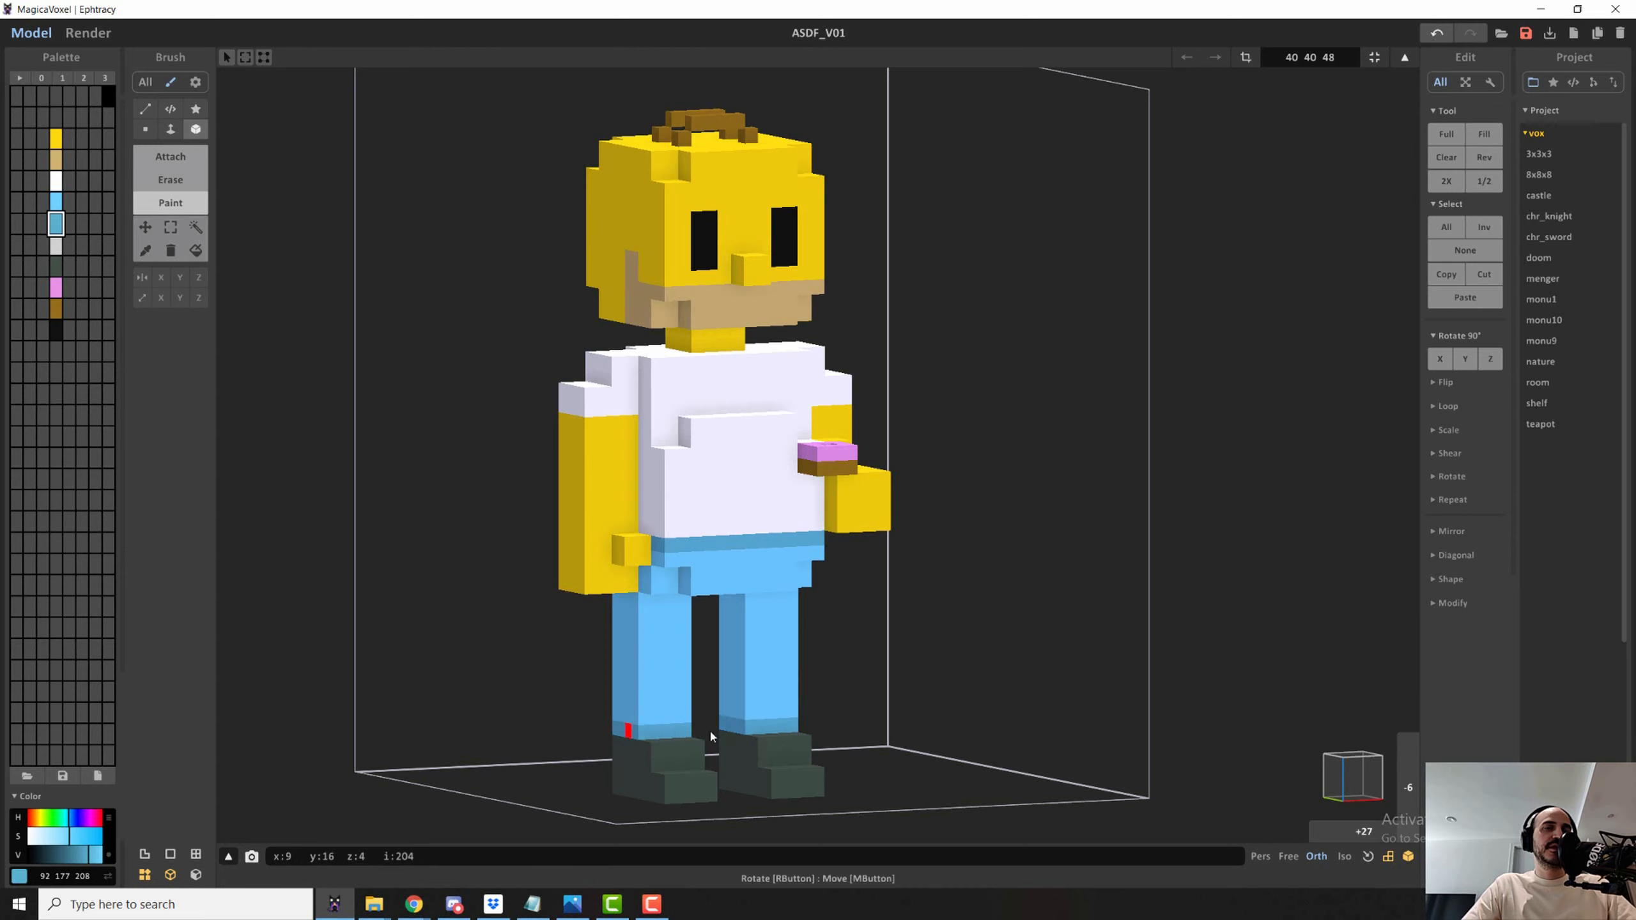
right_click_drag(838, 726, 515, 728)
right_click_drag(921, 735, 822, 730)
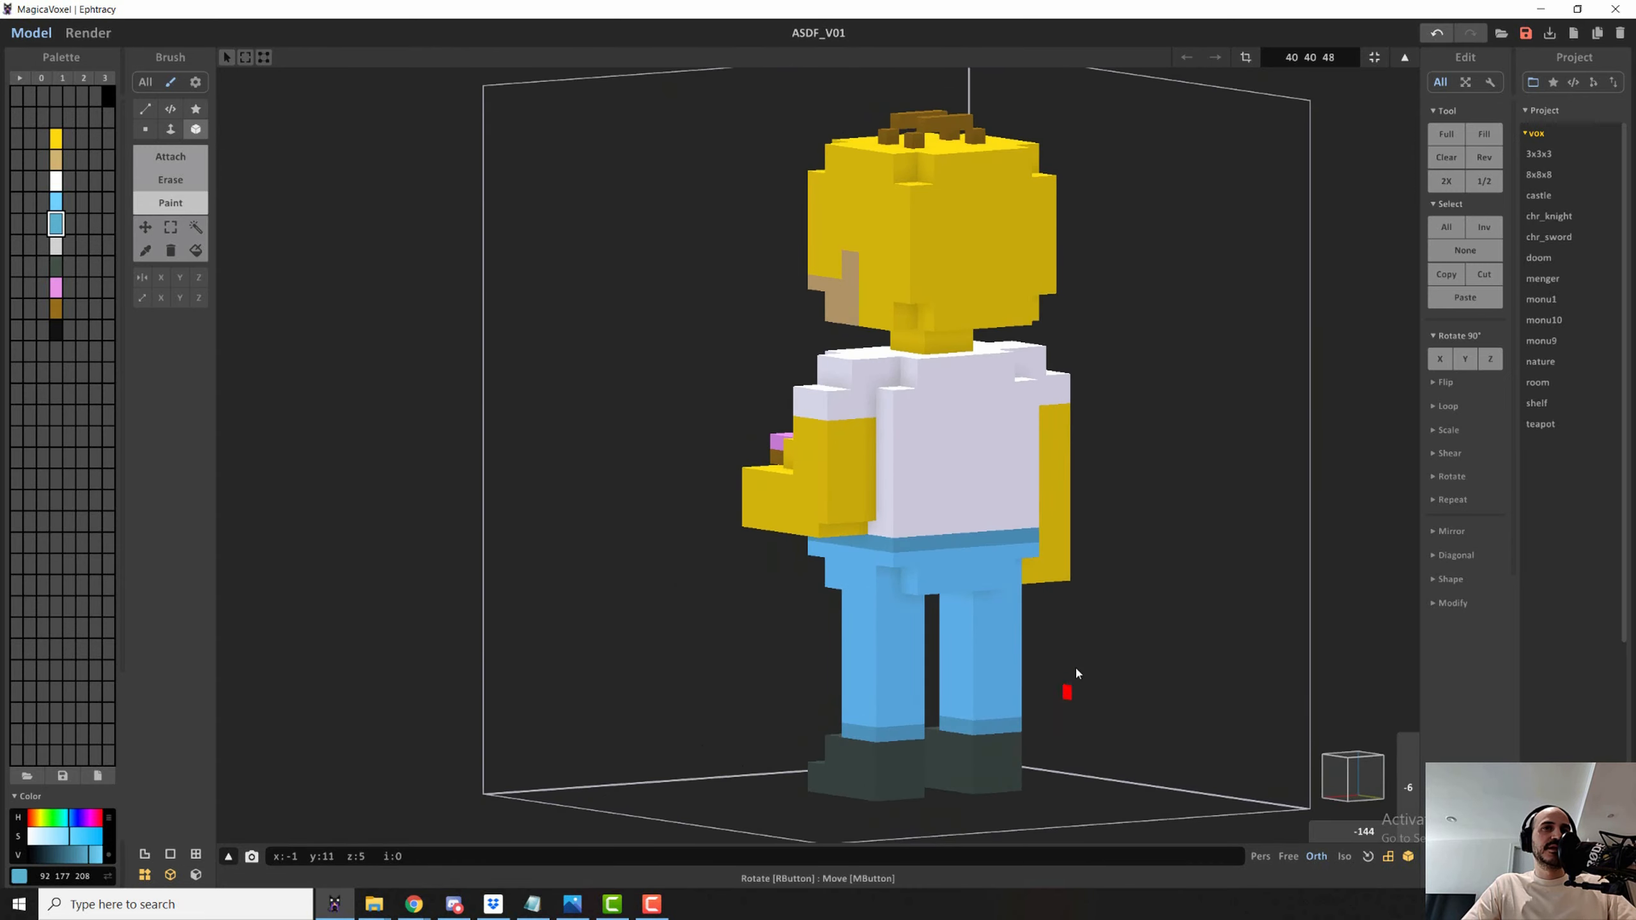
right_click_drag(1076, 671, 538, 574)
- Paint the bottom voxel row of both shirt sleeves light grey (209 209 209) with Box paint
left_click(56, 246)
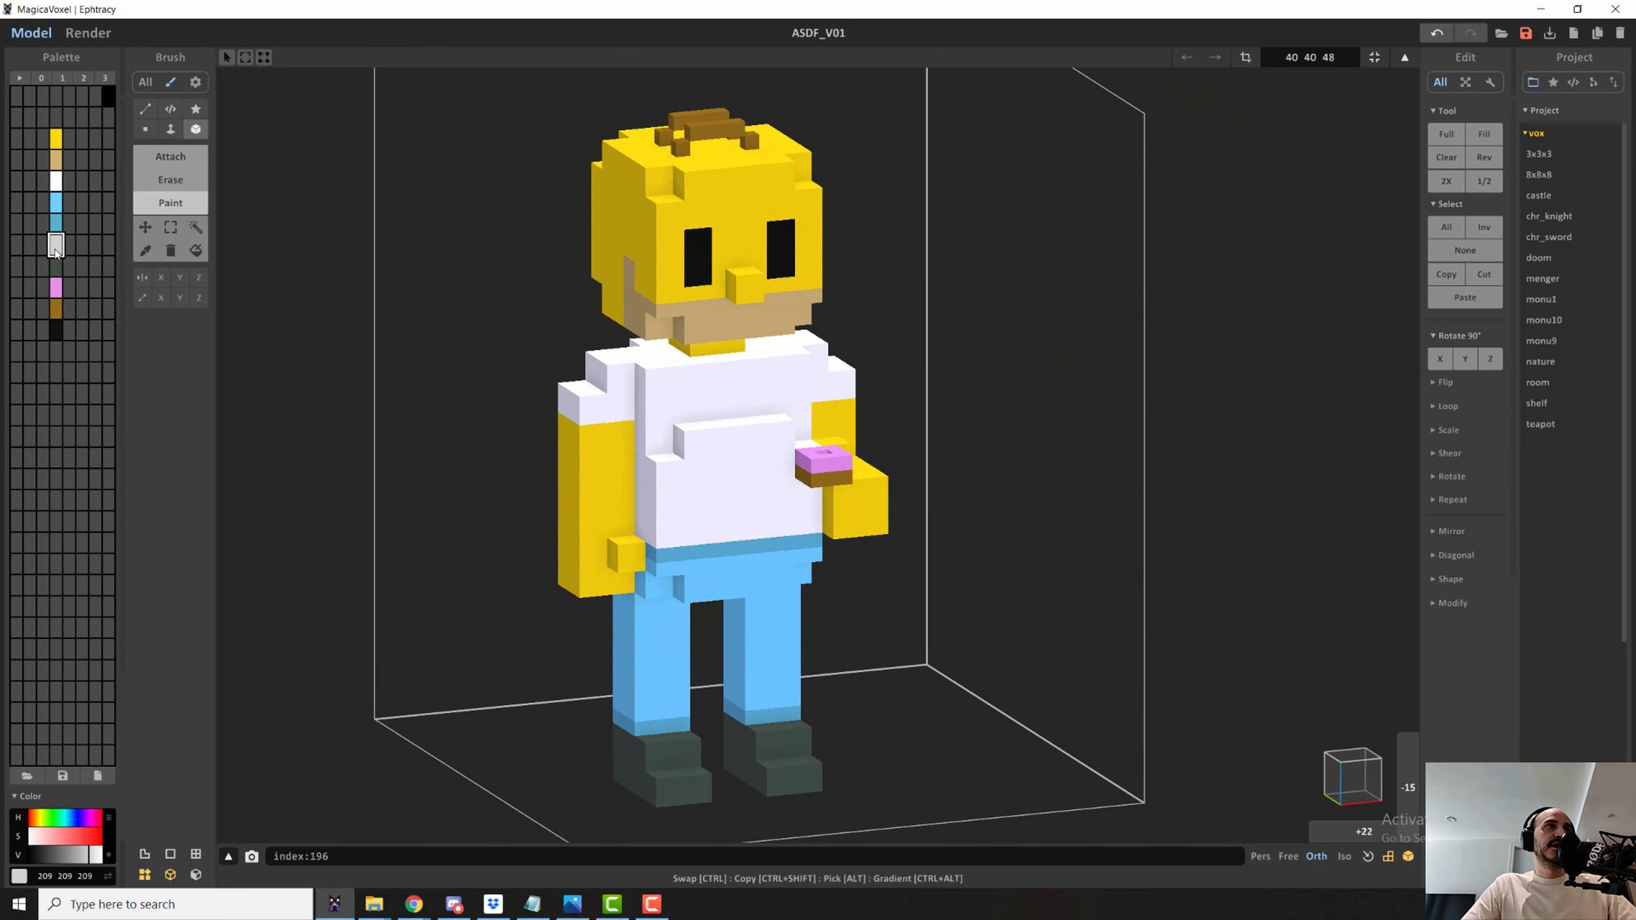
mouse_move(888, 548)
right_mouse_down()
mouse_move(847, 556)
mouse_move(858, 541)
right_mouse_up()
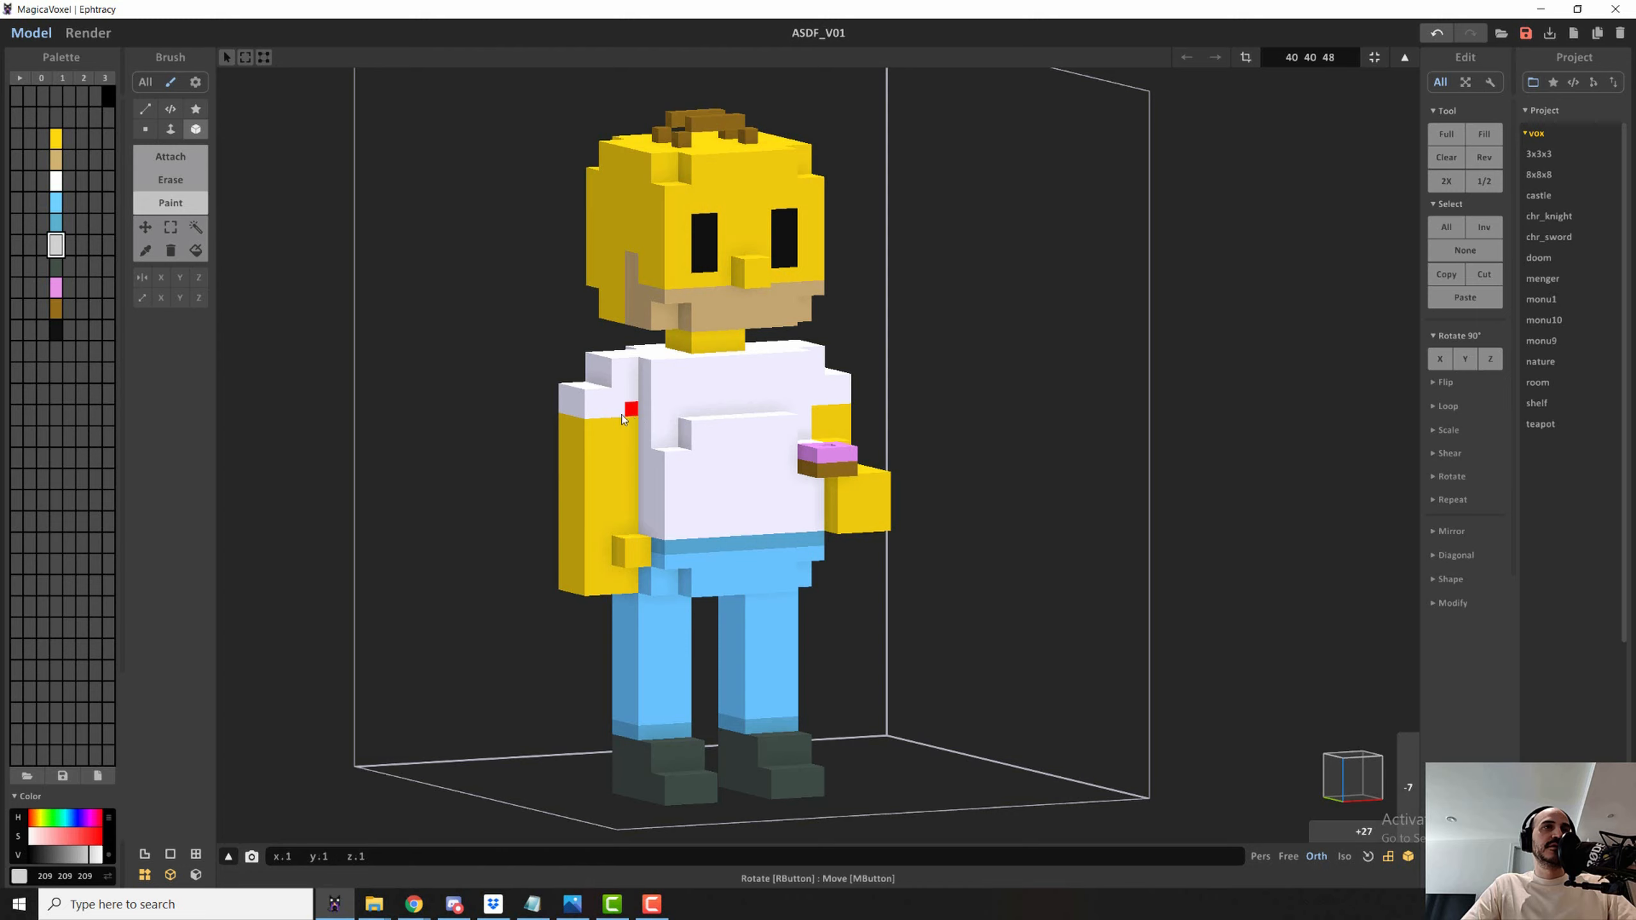
right_click_drag(699, 412, 829, 409)
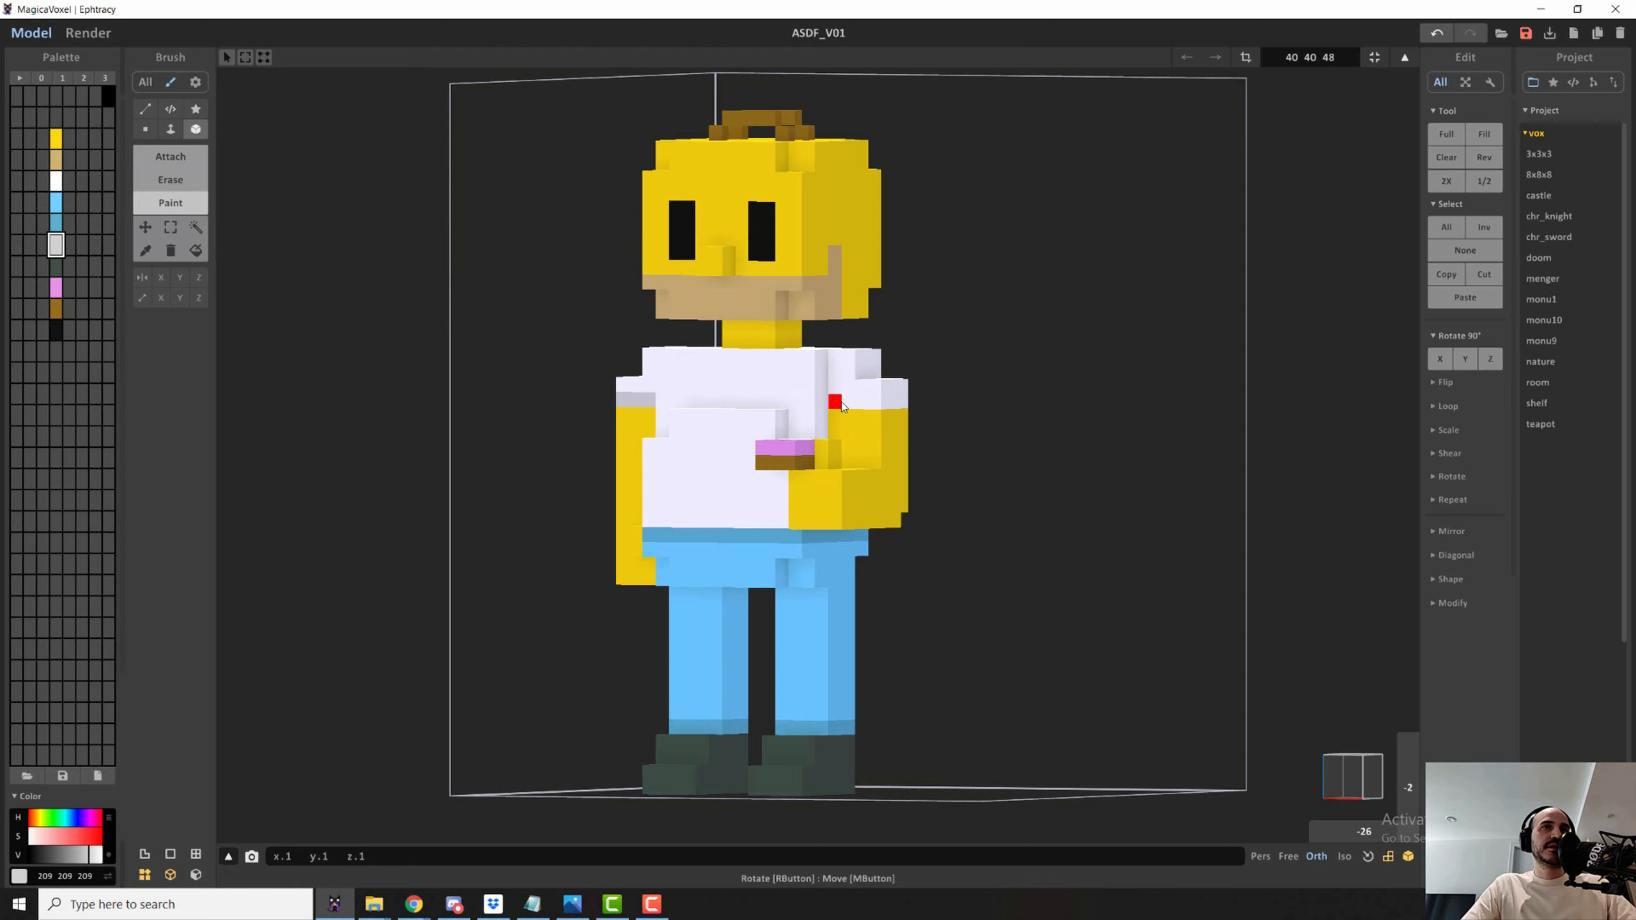
right_click_drag(898, 395, 838, 429)
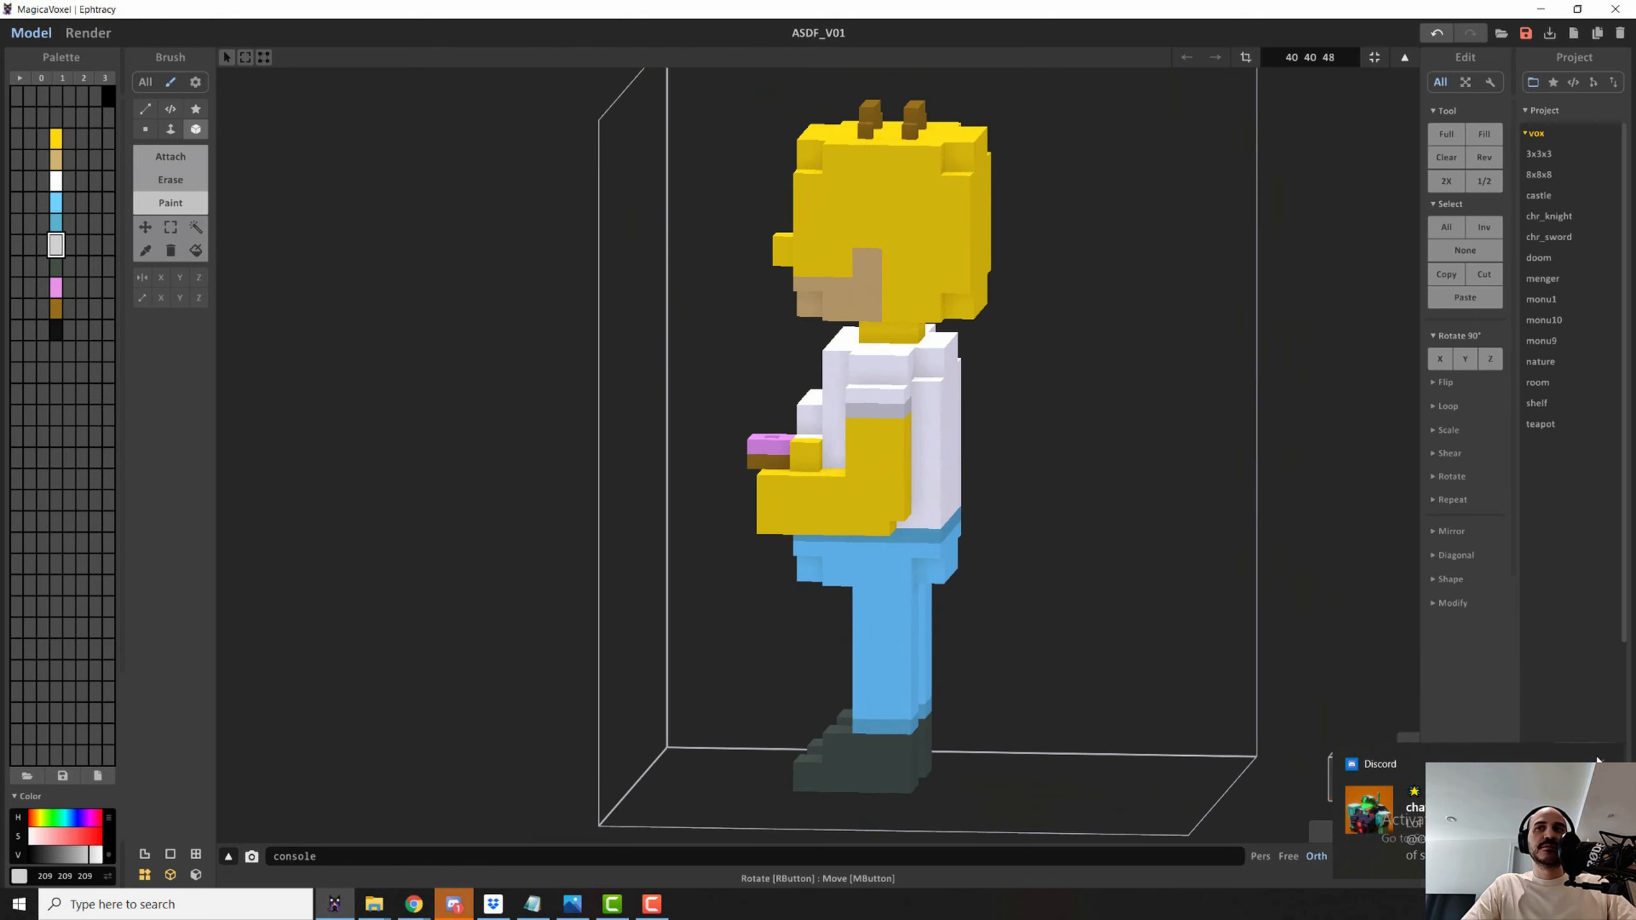
right_click_drag(967, 445, 624, 469)
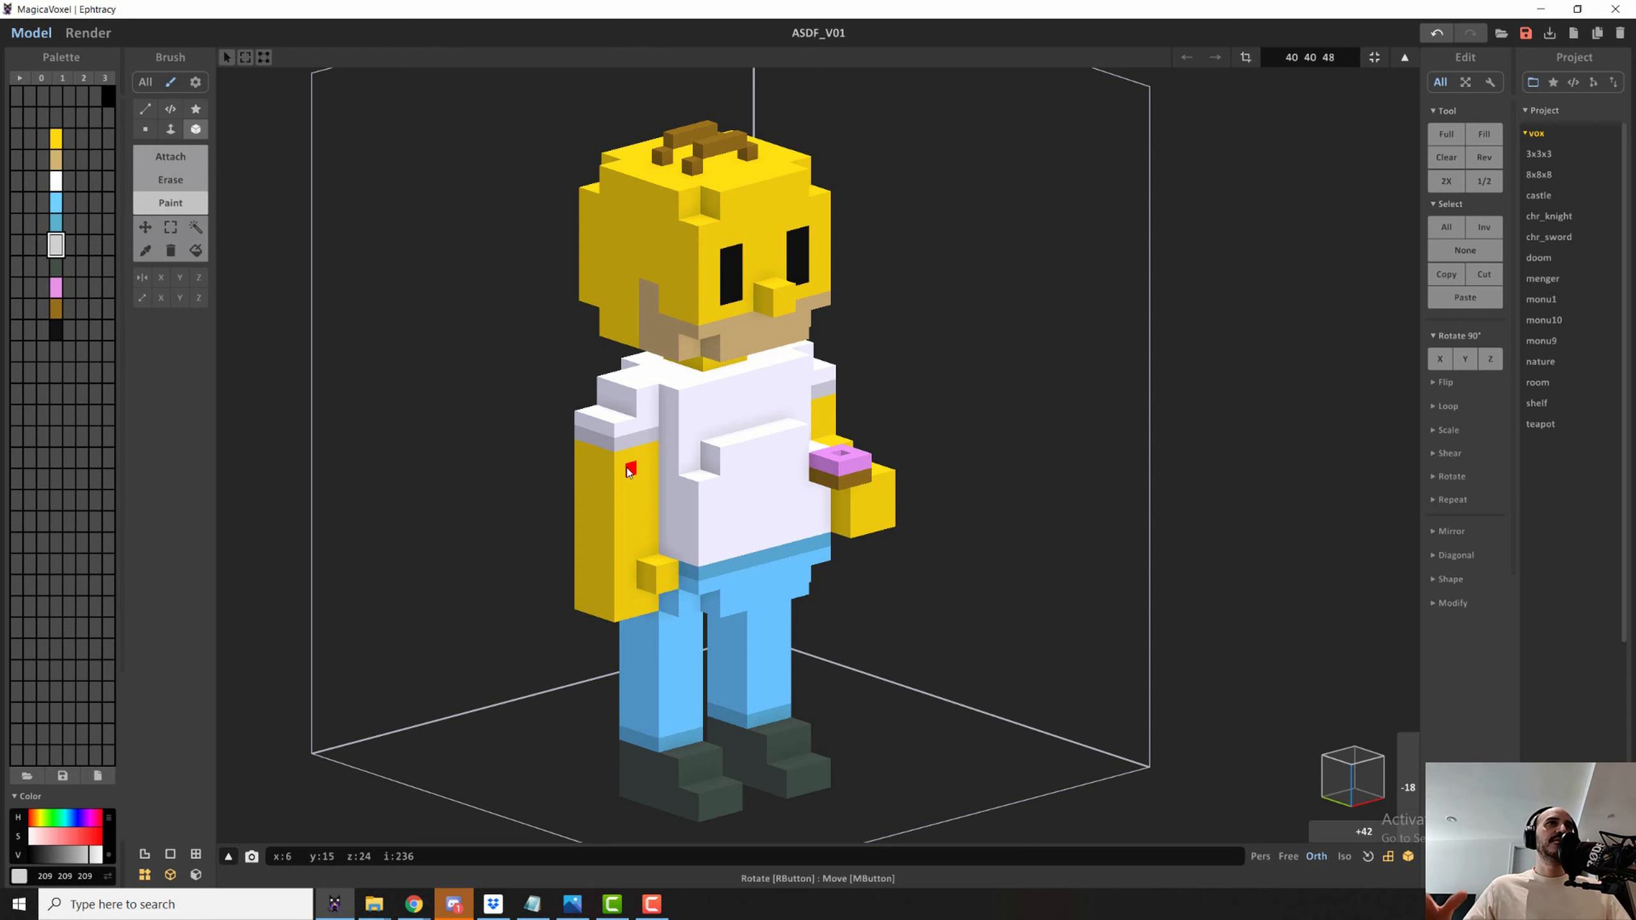
- Preview the whole figure as a render and return to modelling
right_click_drag(918, 380, 851, 371)
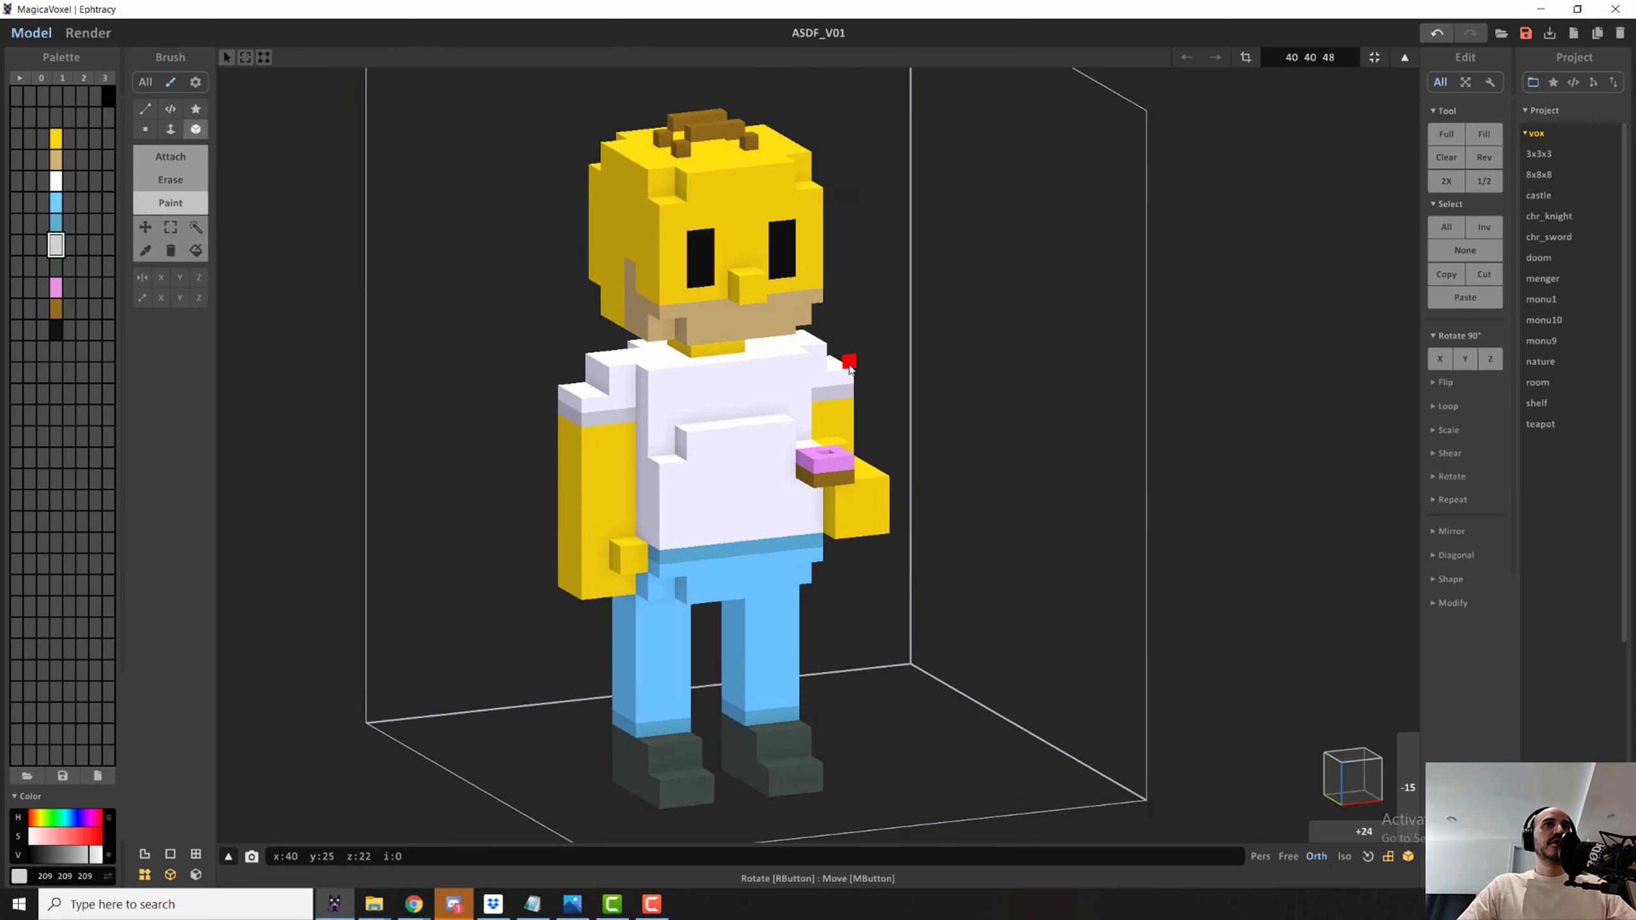
scroll(849, 407, "down", 4)
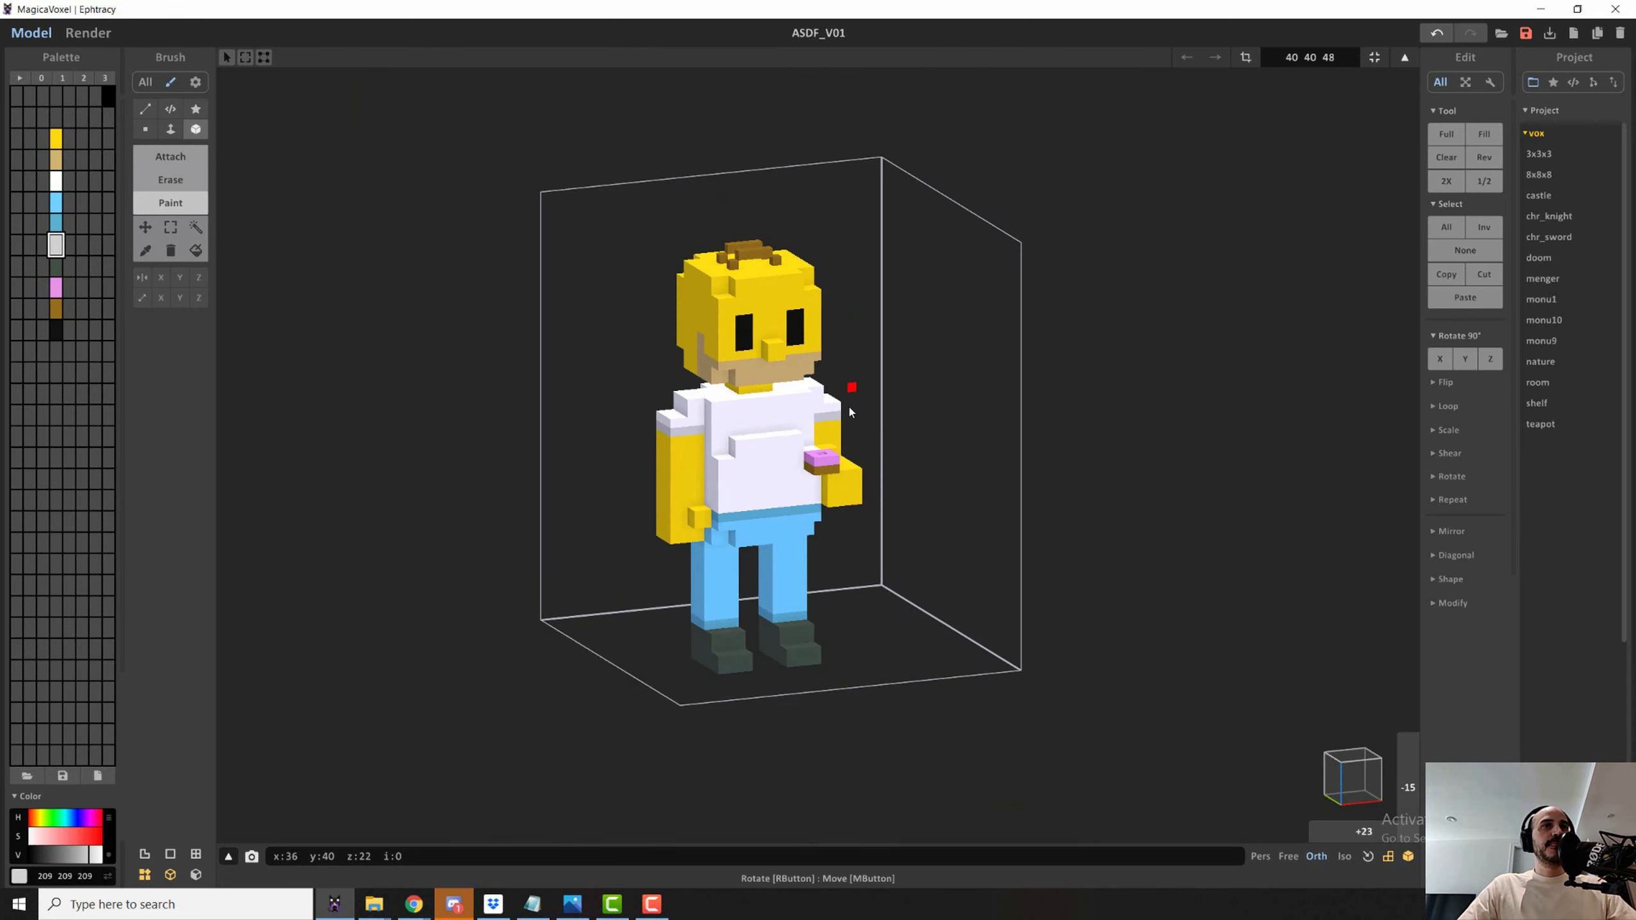
left_click(88, 32)
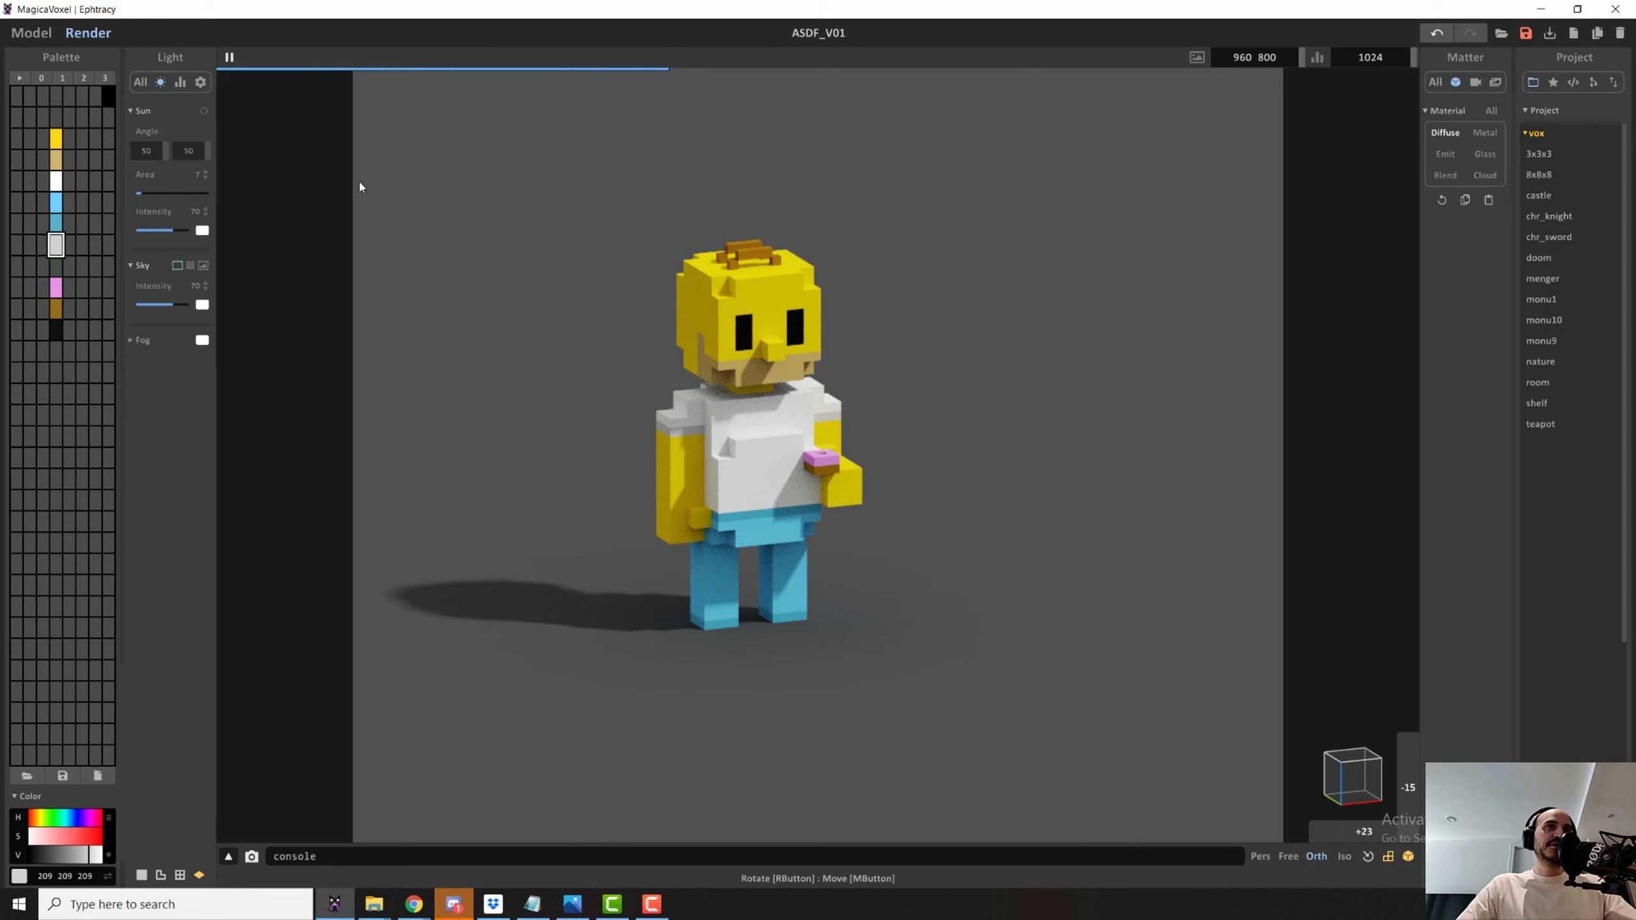
left_click(31, 33)
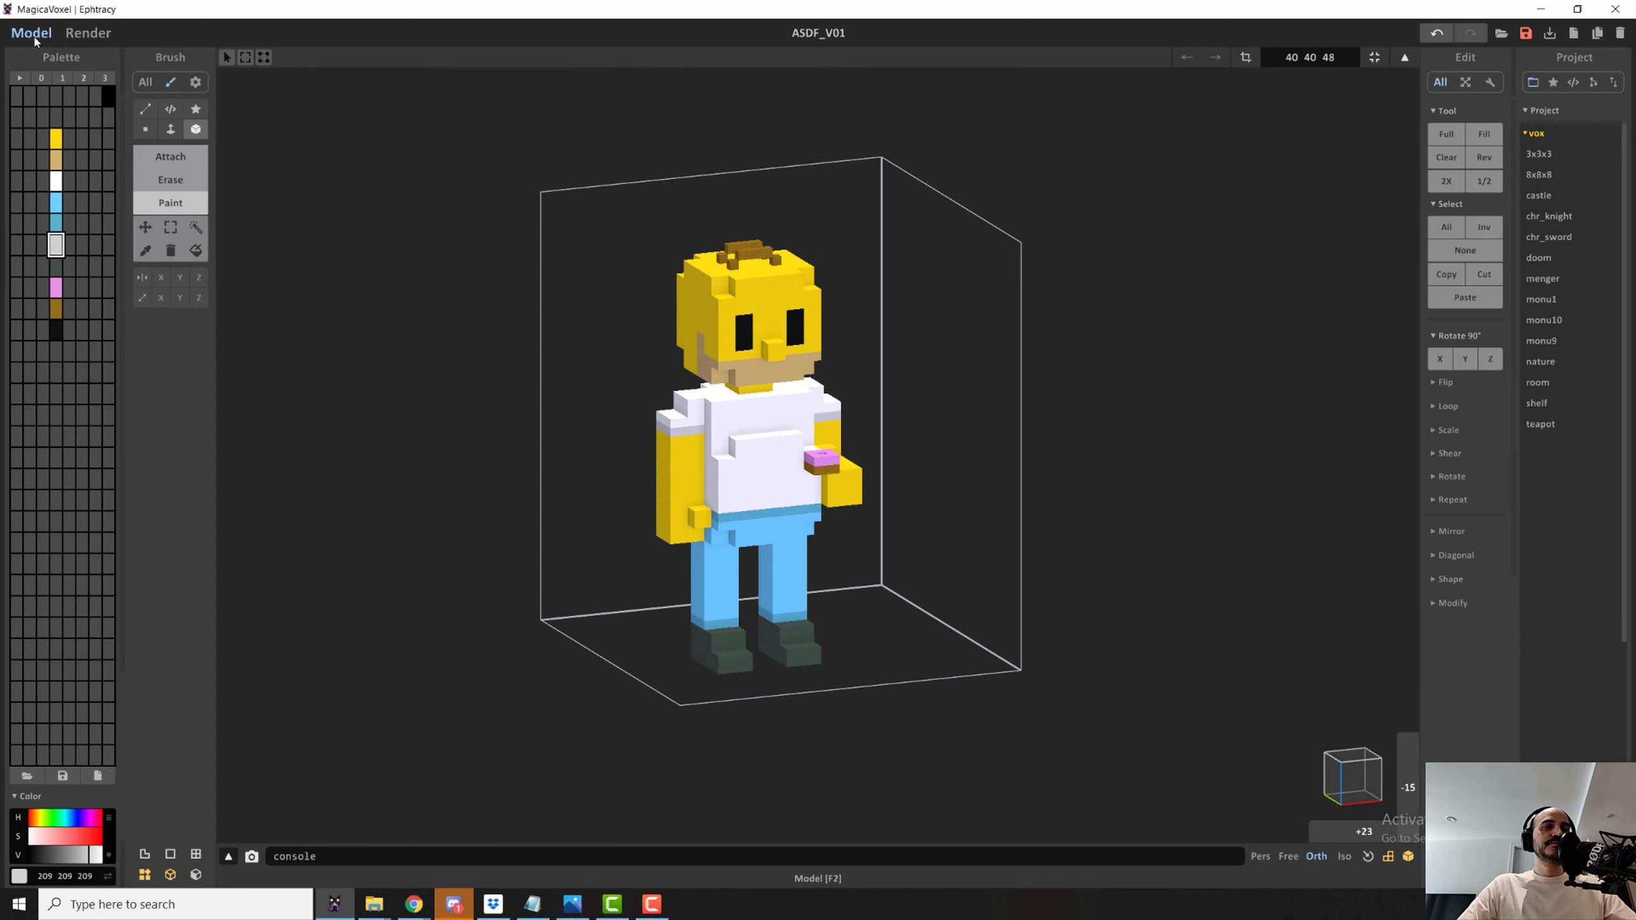
- In world view, move the whole object slightly along X and raise it until its feet rest on the ground plane
key("Tab")
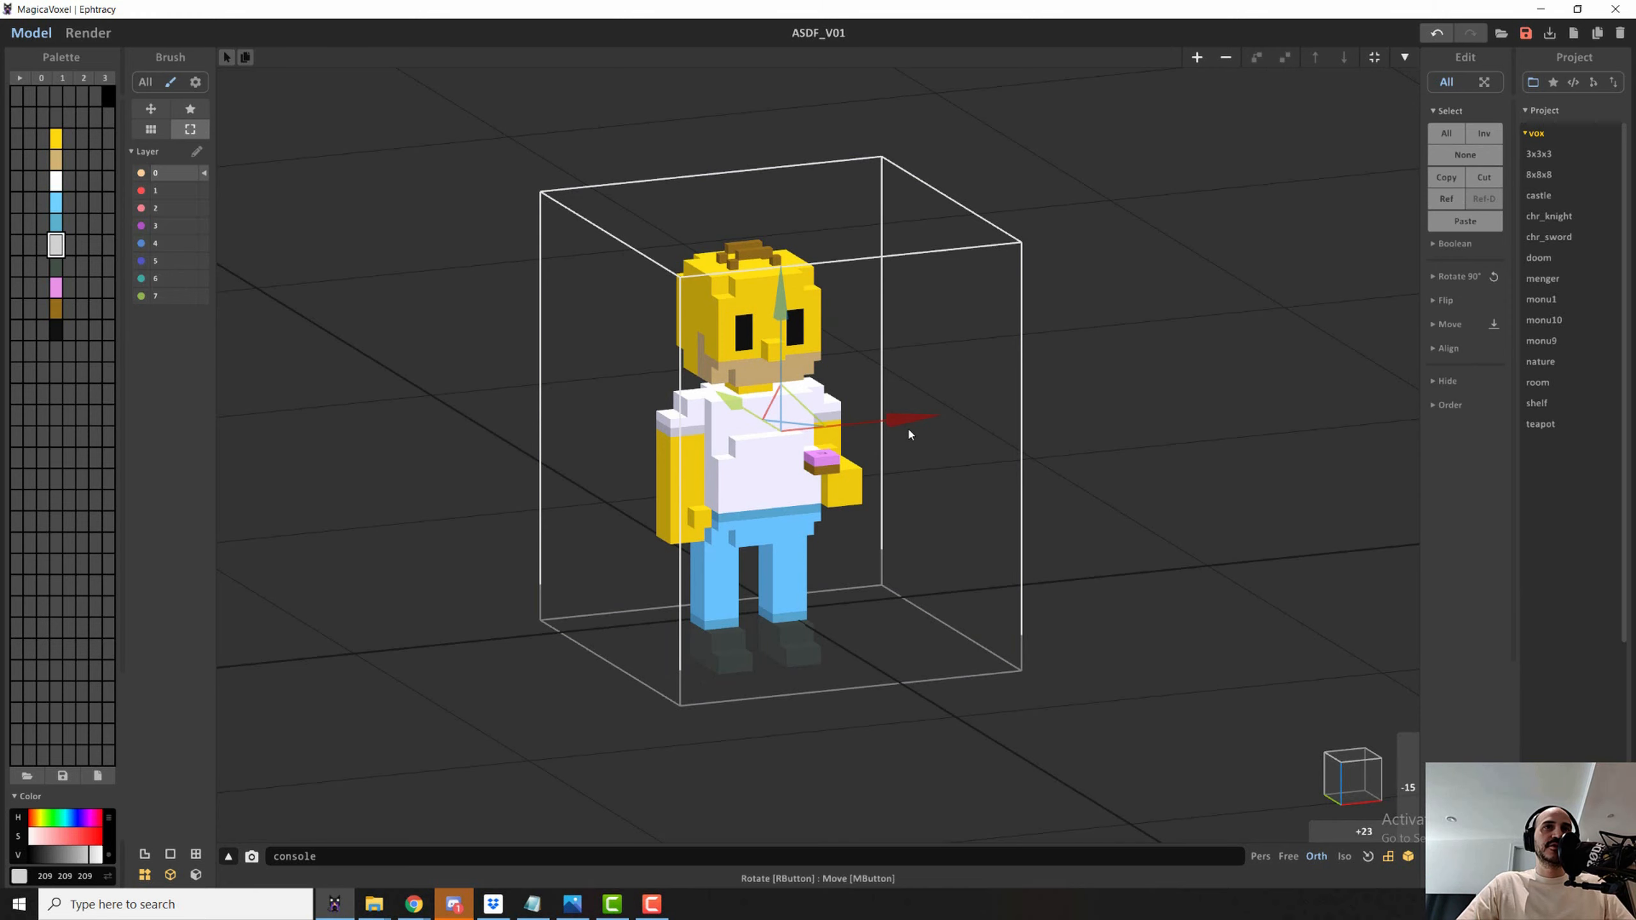
left_click_drag(907, 427, 882, 604)
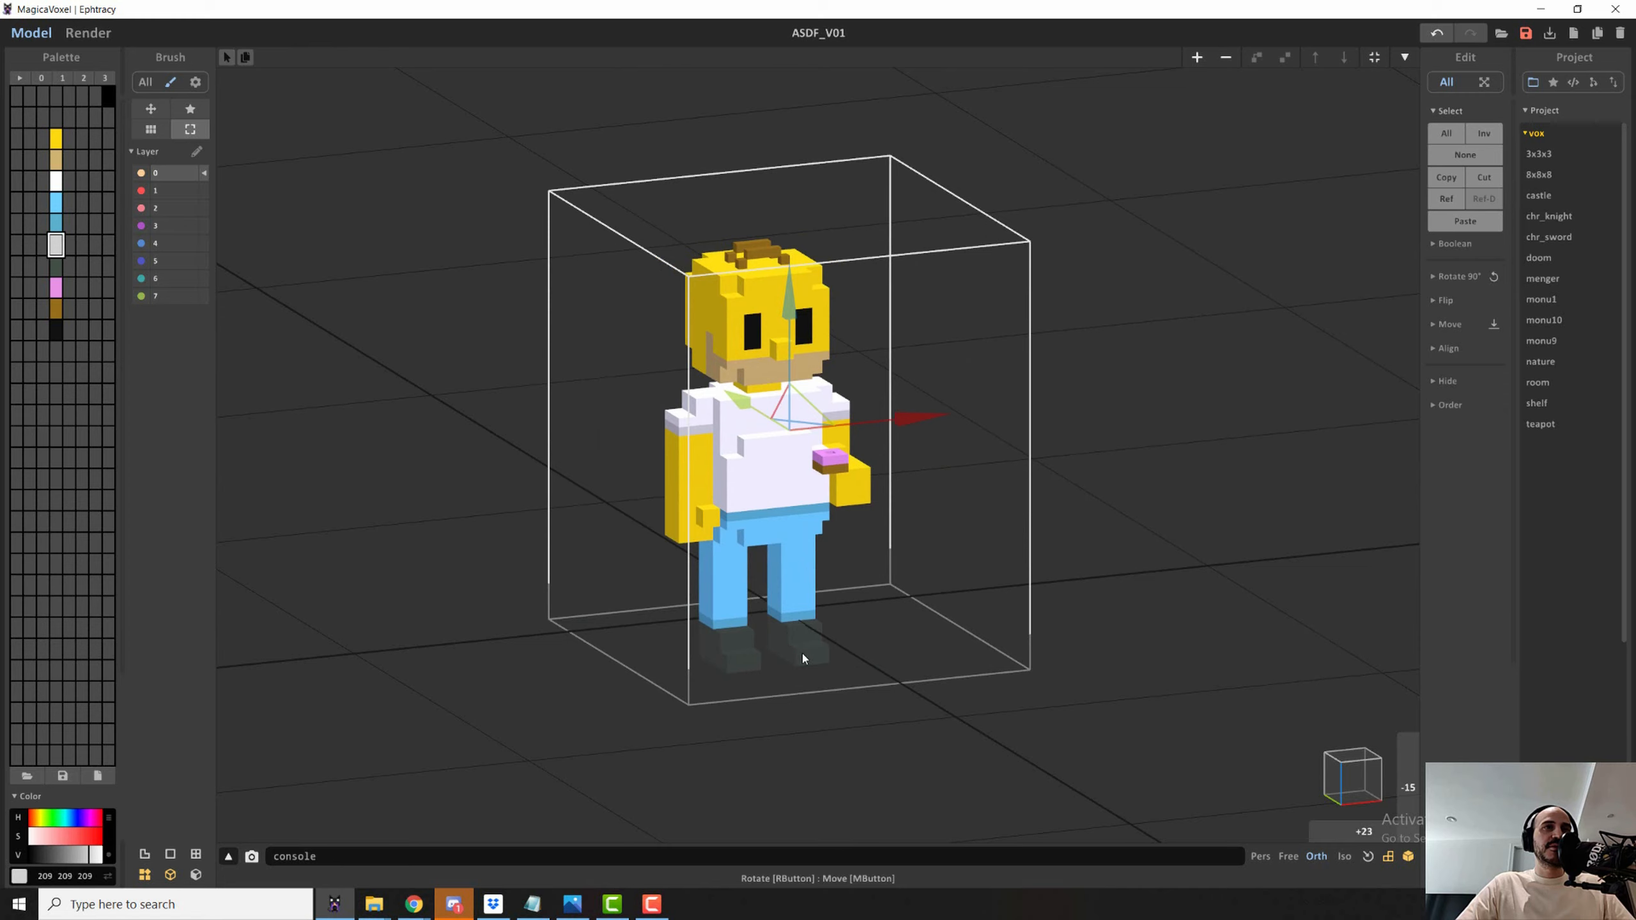
mouse_move(797, 341)
left_mouse_down()
mouse_move(781, 309)
mouse_move(781, 344)
mouse_move(792, 322)
left_mouse_up()
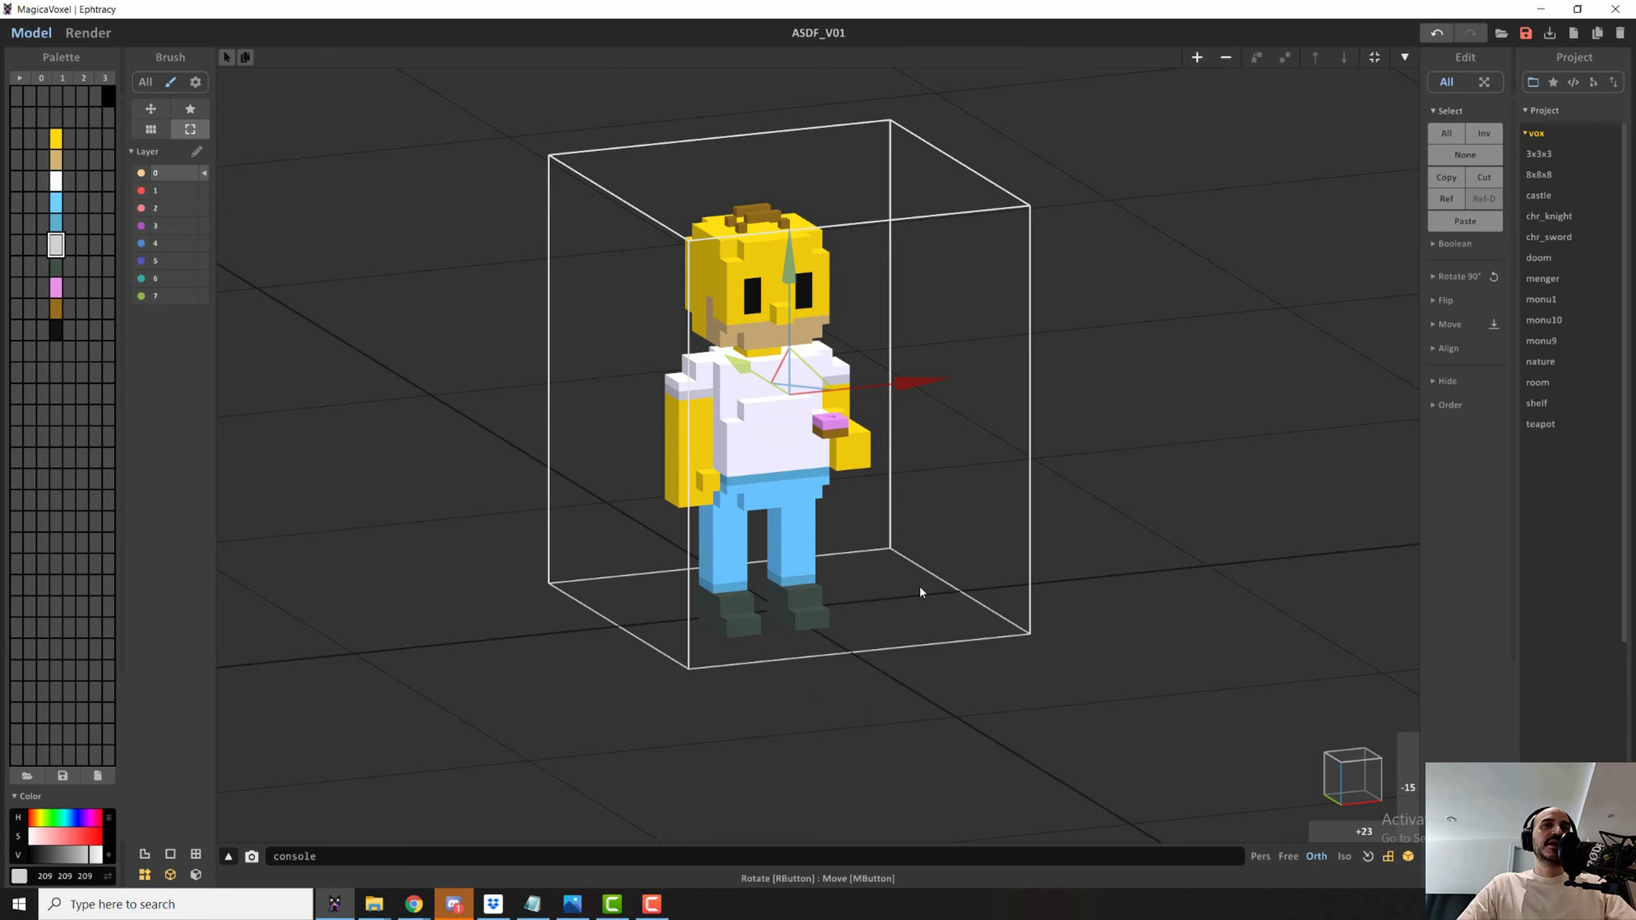
right_click_drag(884, 409, 880, 366)
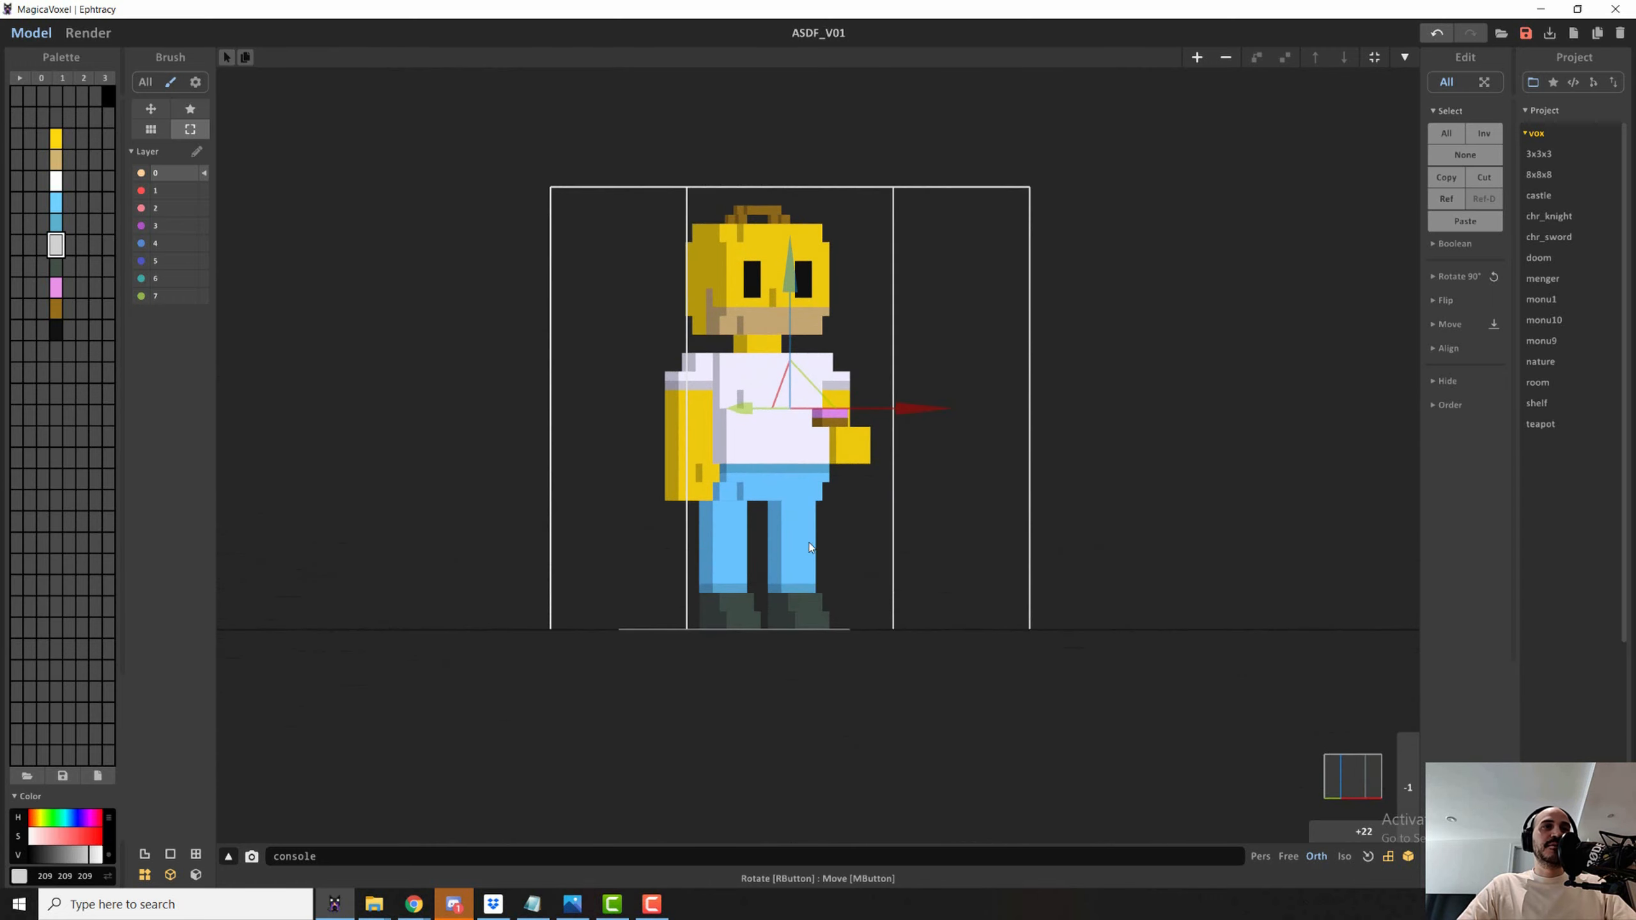
- Shift the figure's voxels upward inside their bounding box and return to the world view to compare it with the ground
key("Tab")
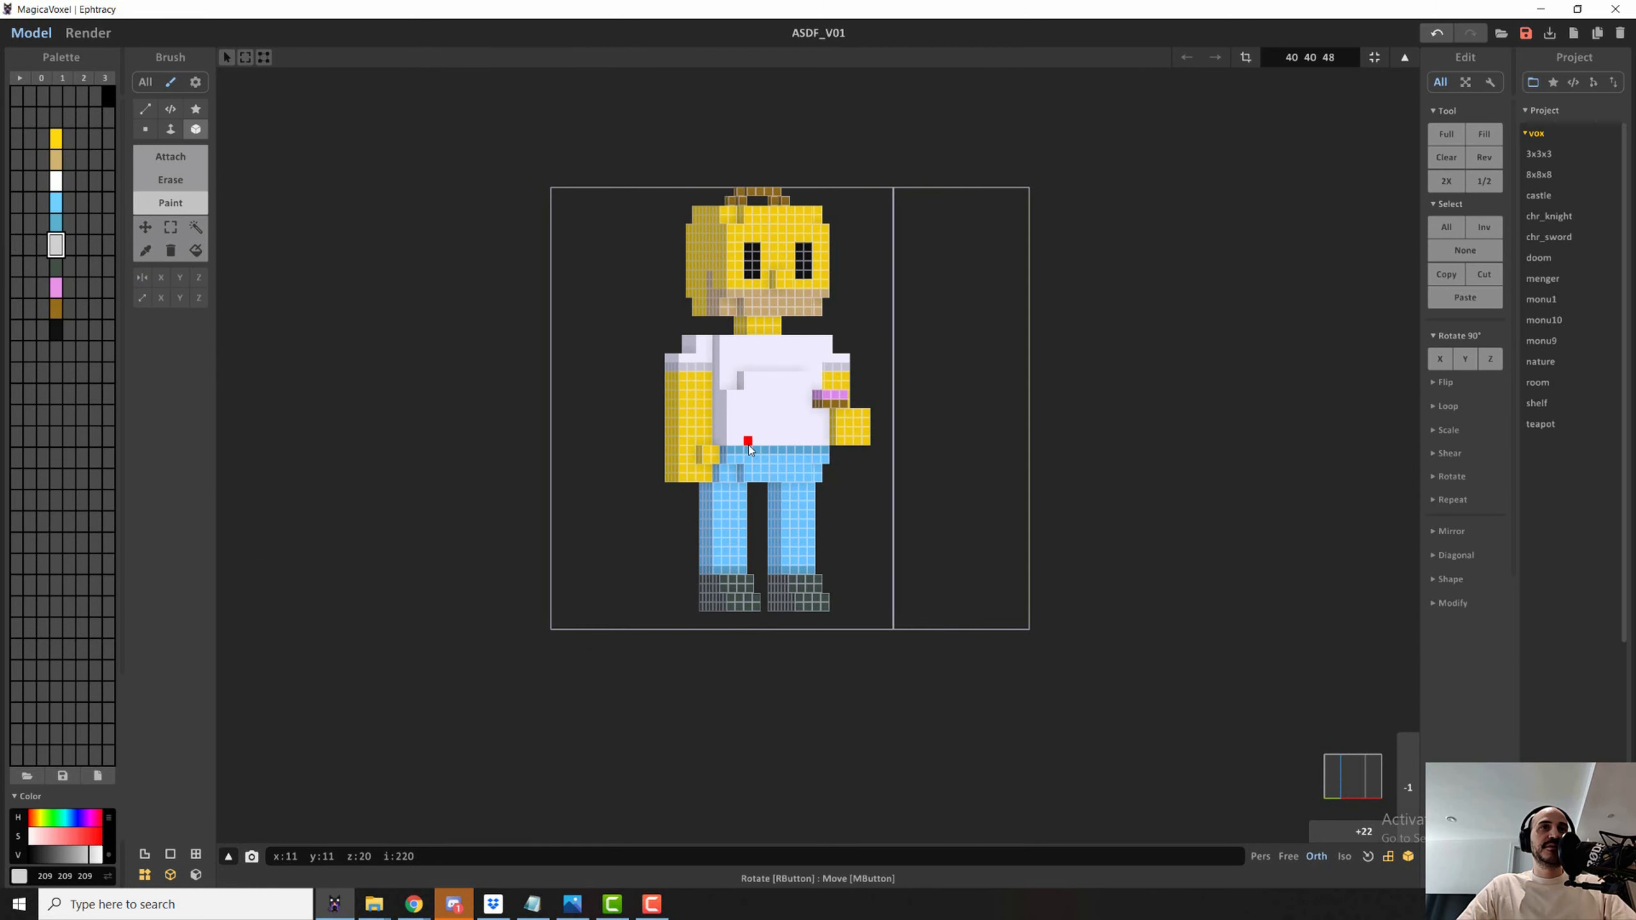
key("Tab")
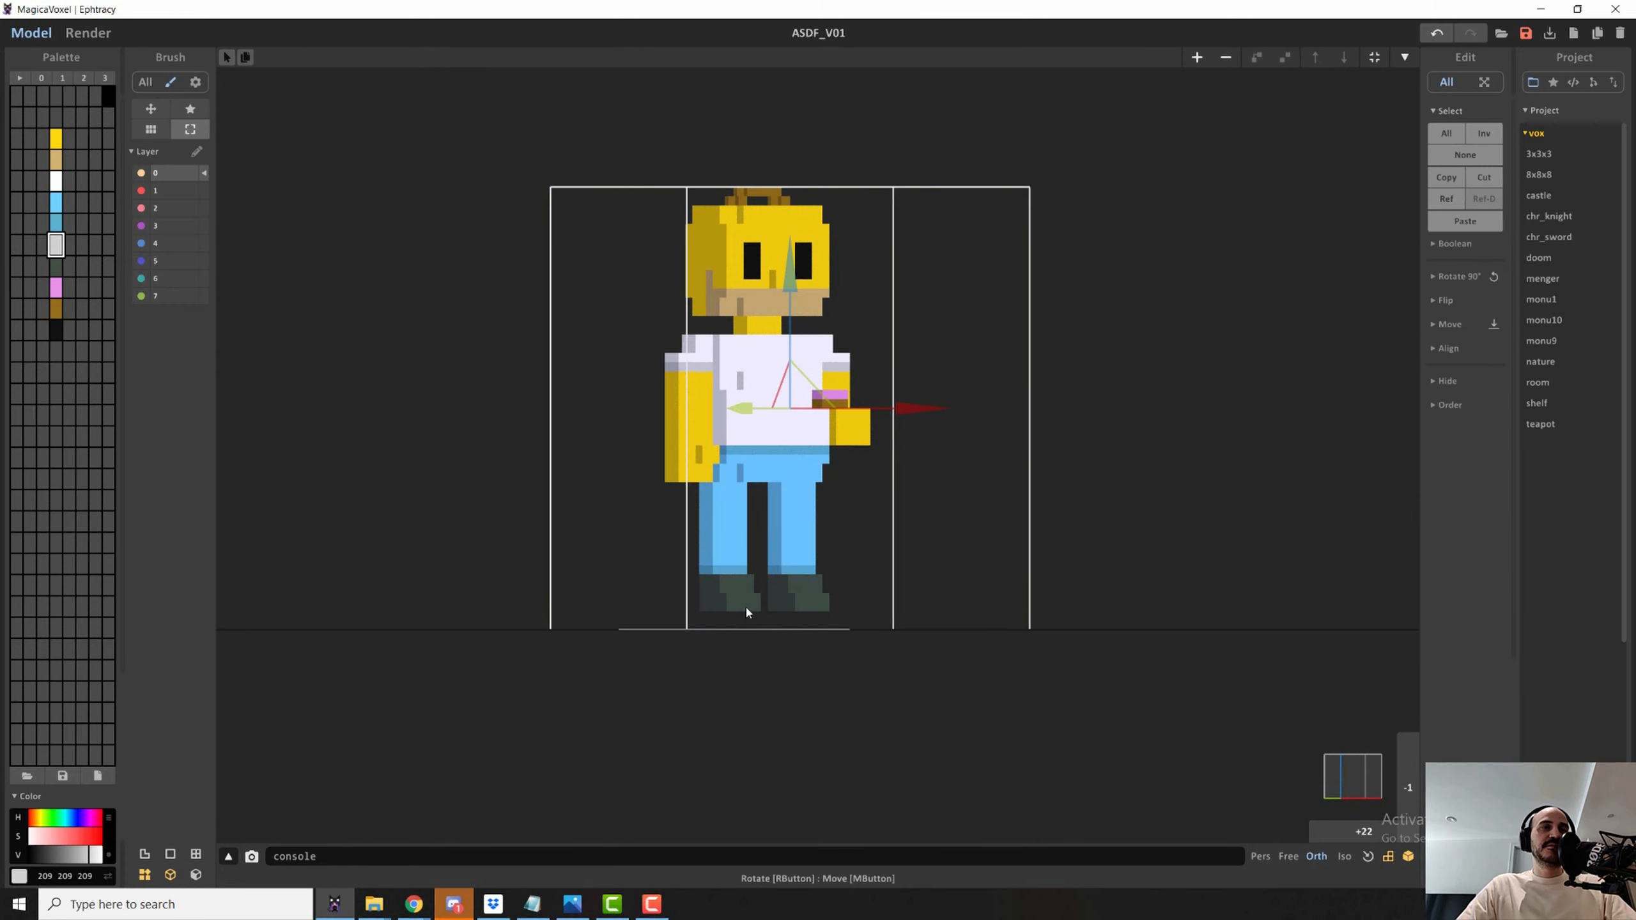
- Fit the object's bounding box to the figure in world view and drop it onto the ground plane
key("Tab")
key("Tab")
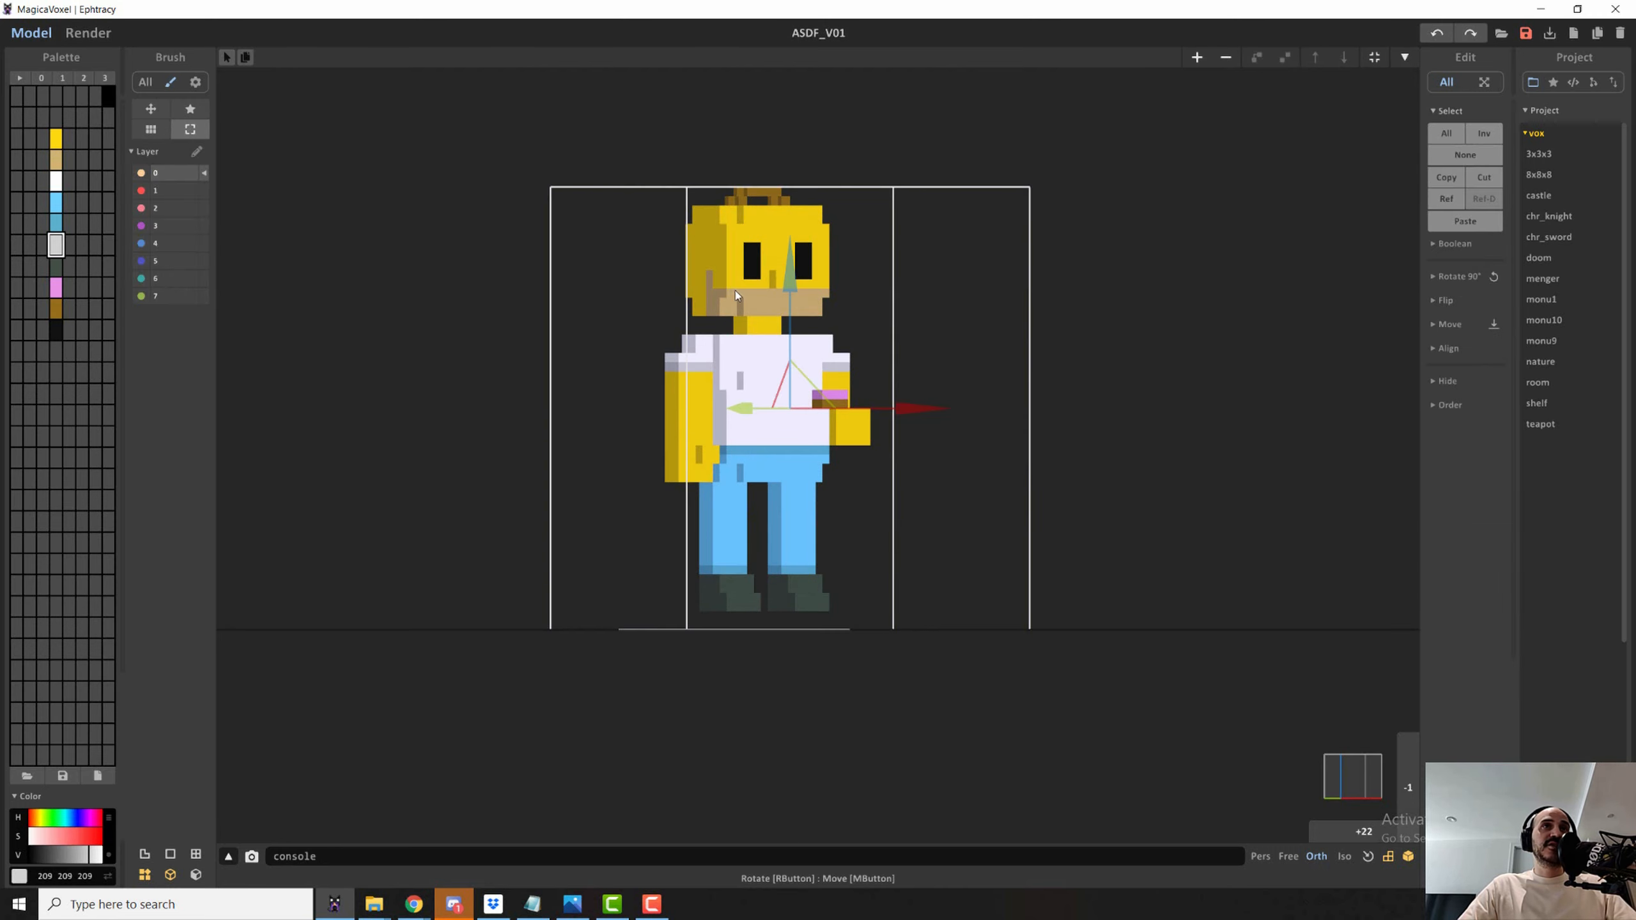
key("Tab")
key("Tab")
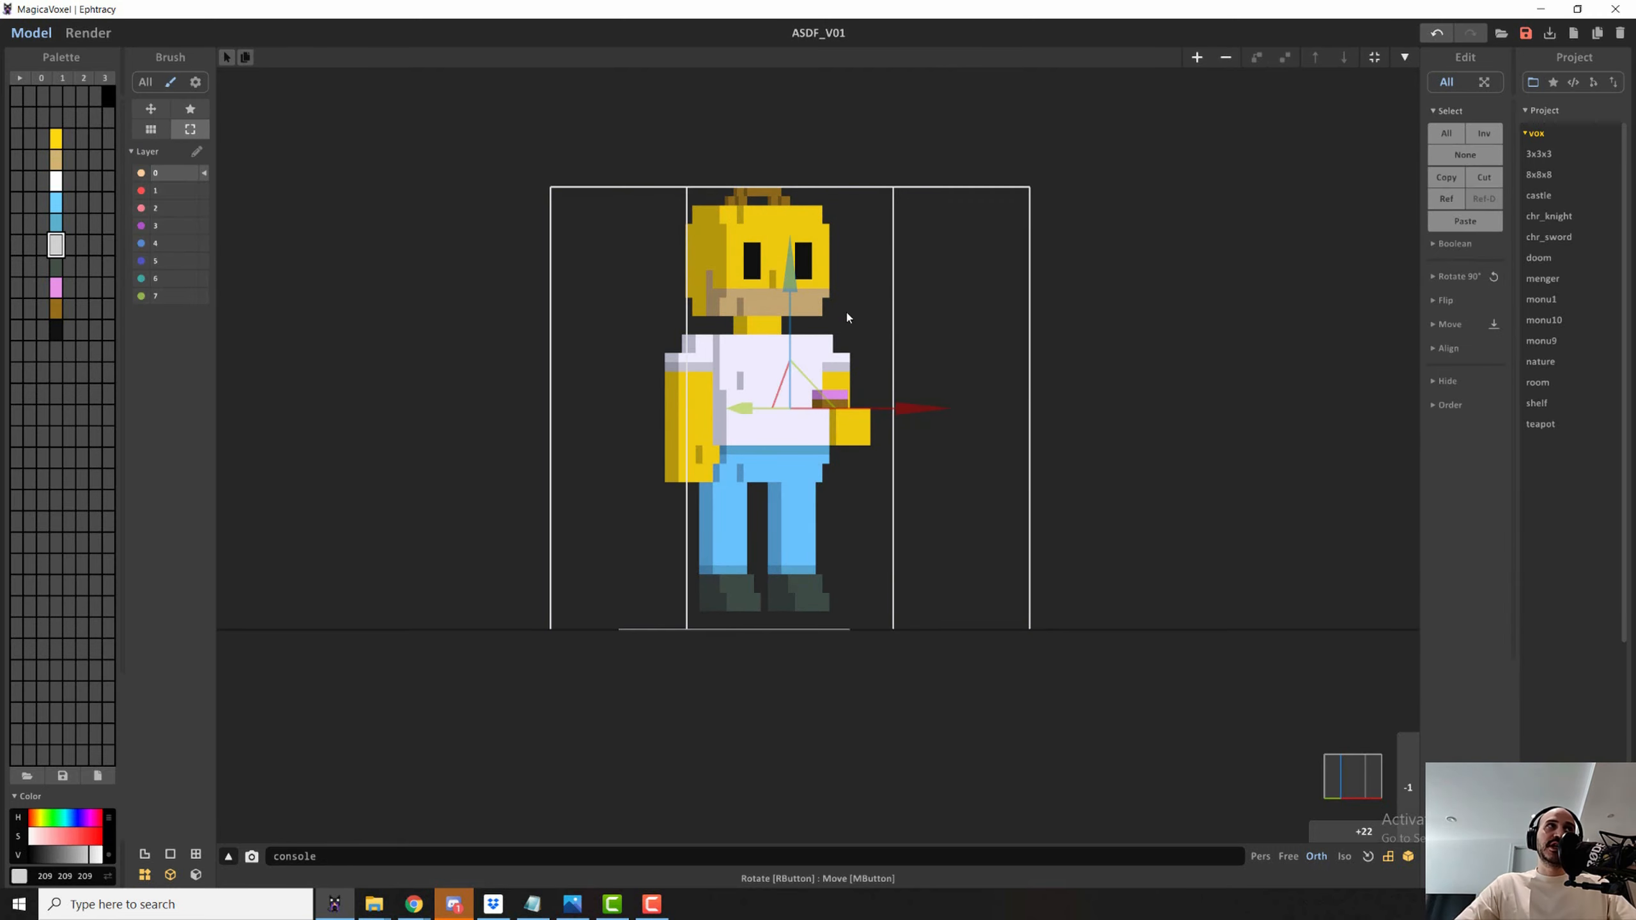
left_click(1374, 60)
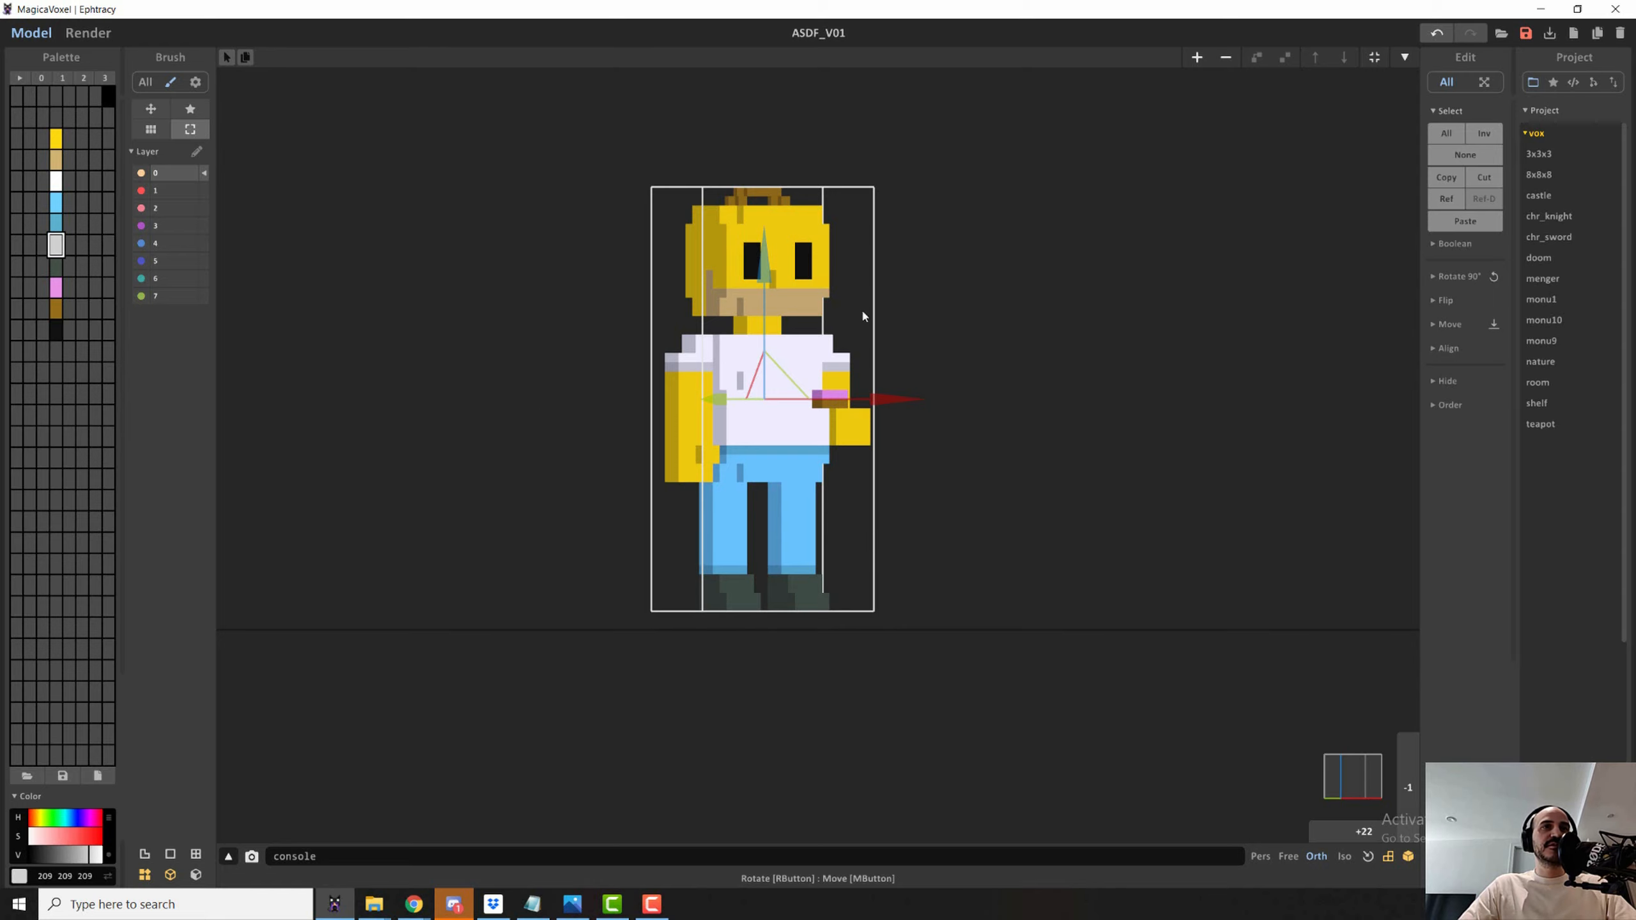
key("d")
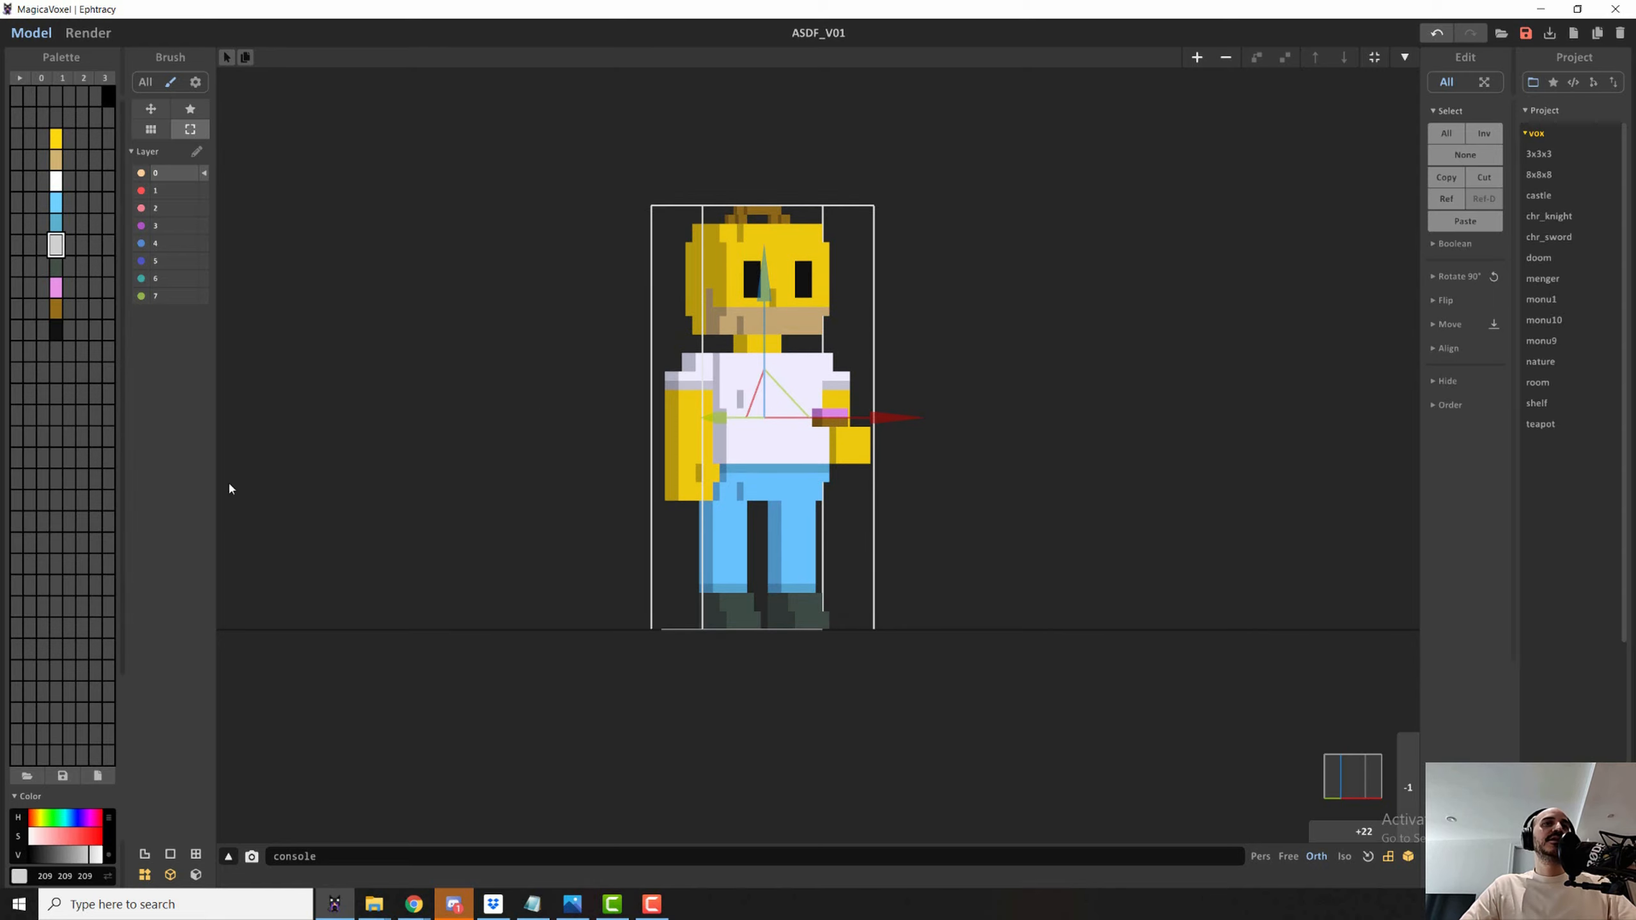
right_click_drag(772, 525, 797, 588)
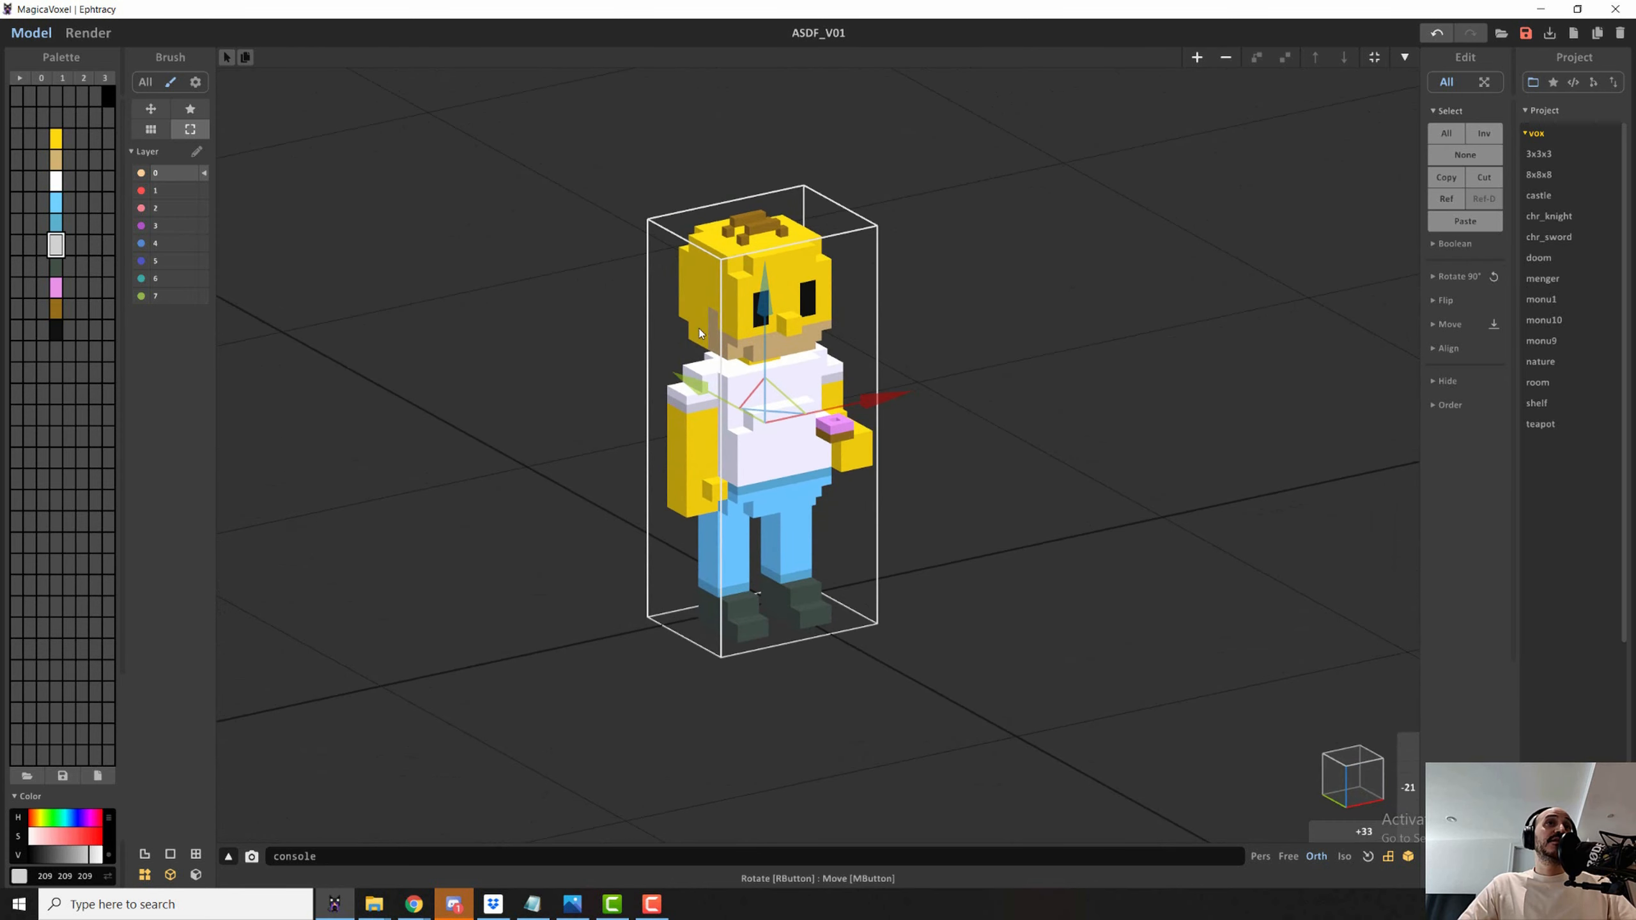
- Open the figure for voxel editing and enlarge its model size to 256 256 256
key("Tab")
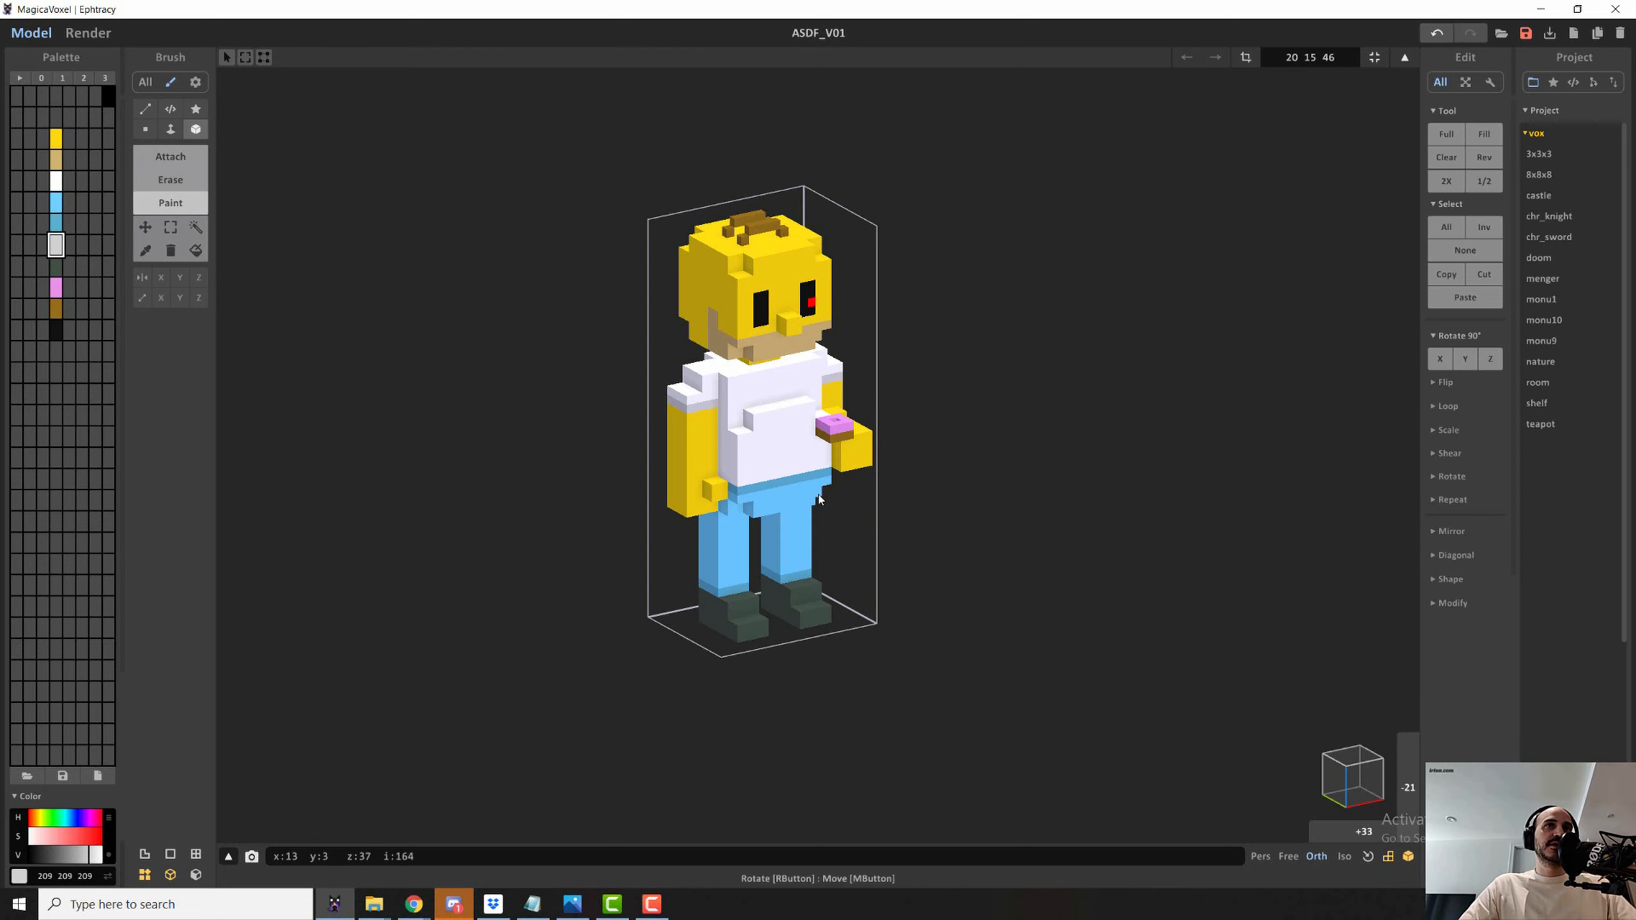
left_click(1289, 58)
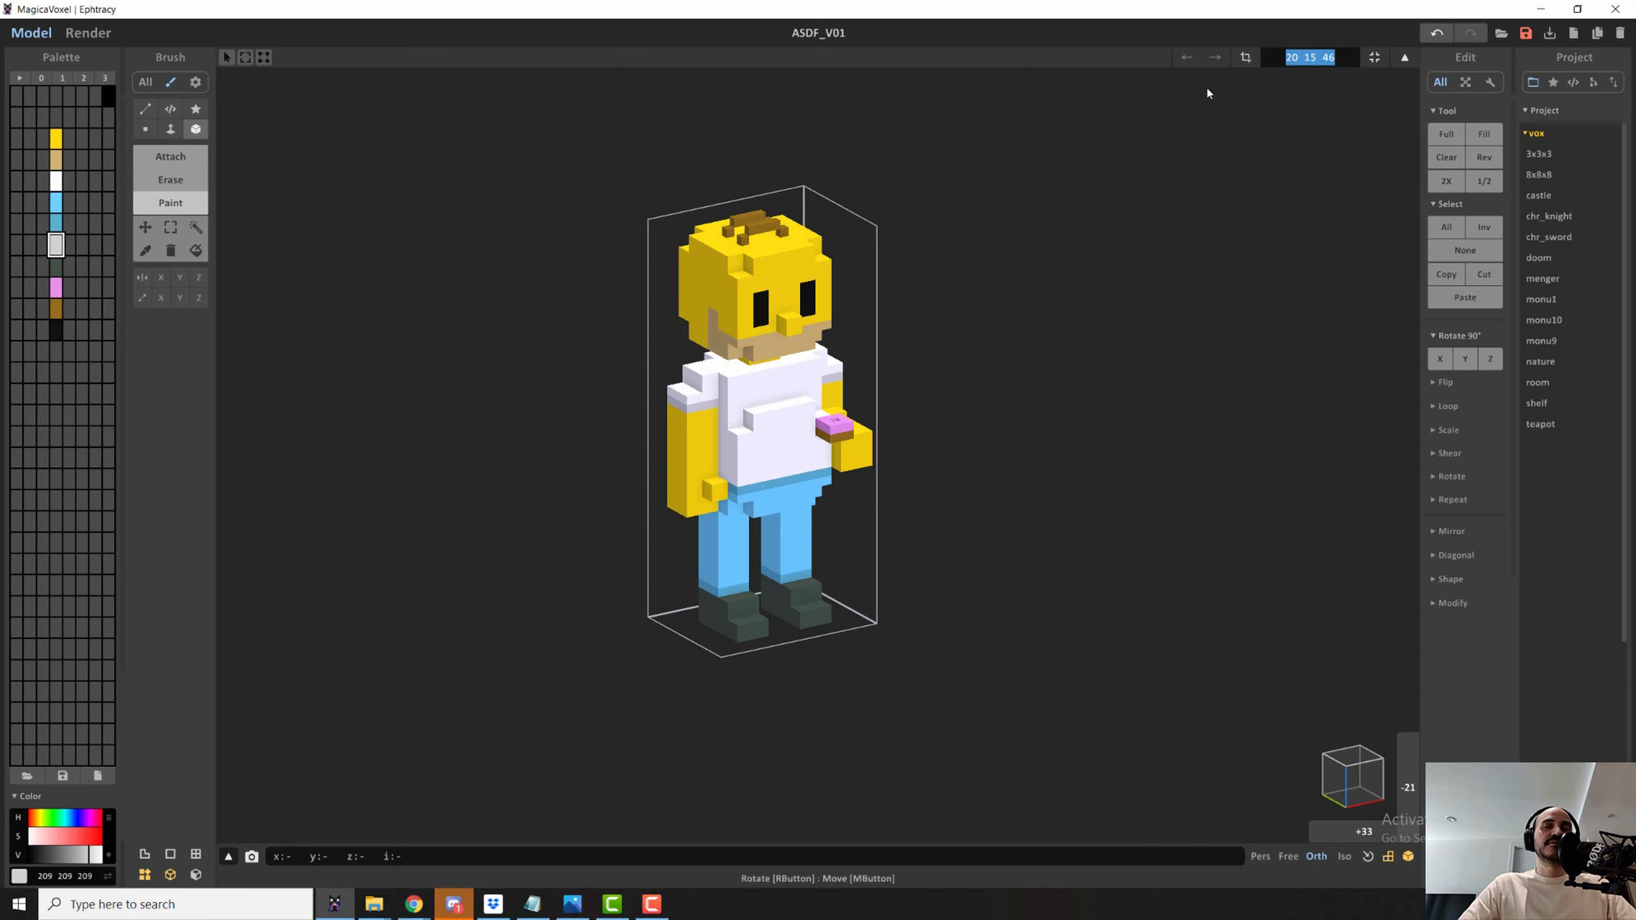
type("256 256 256")
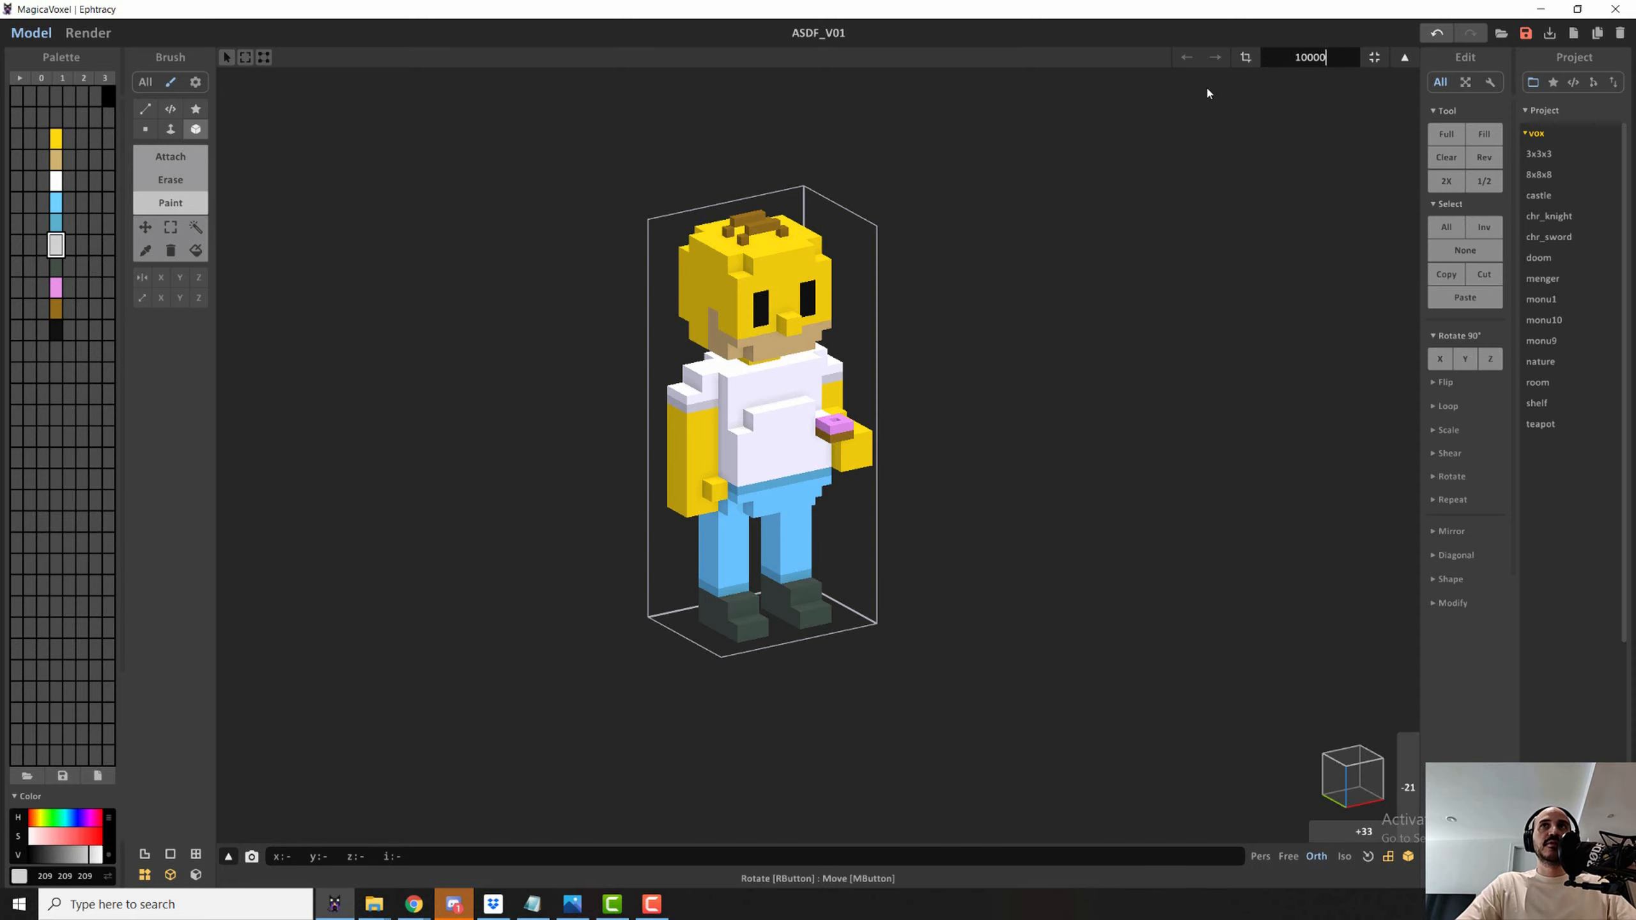
key("Return")
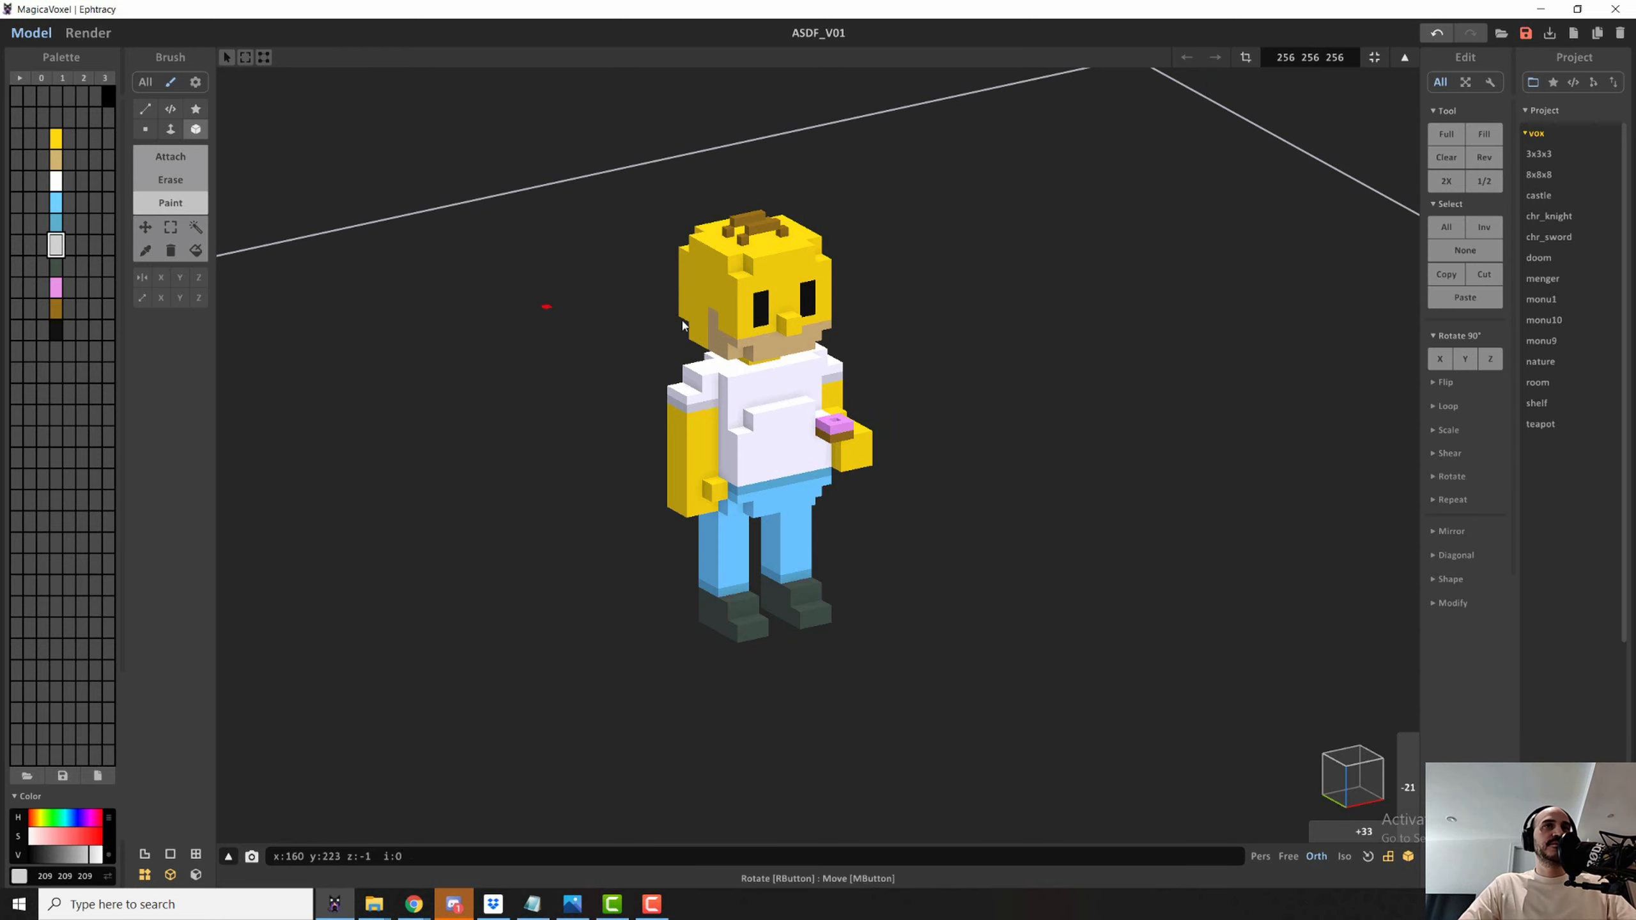
- Try extruding the enlarged volume's floor with the Face brush, undo it, and fit the model size to the figure
mouse_move(836, 379)
right_mouse_down()
mouse_move(795, 374)
mouse_move(853, 394)
right_mouse_up()
scroll(797, 374, "down", 10)
key("f")
key("t")
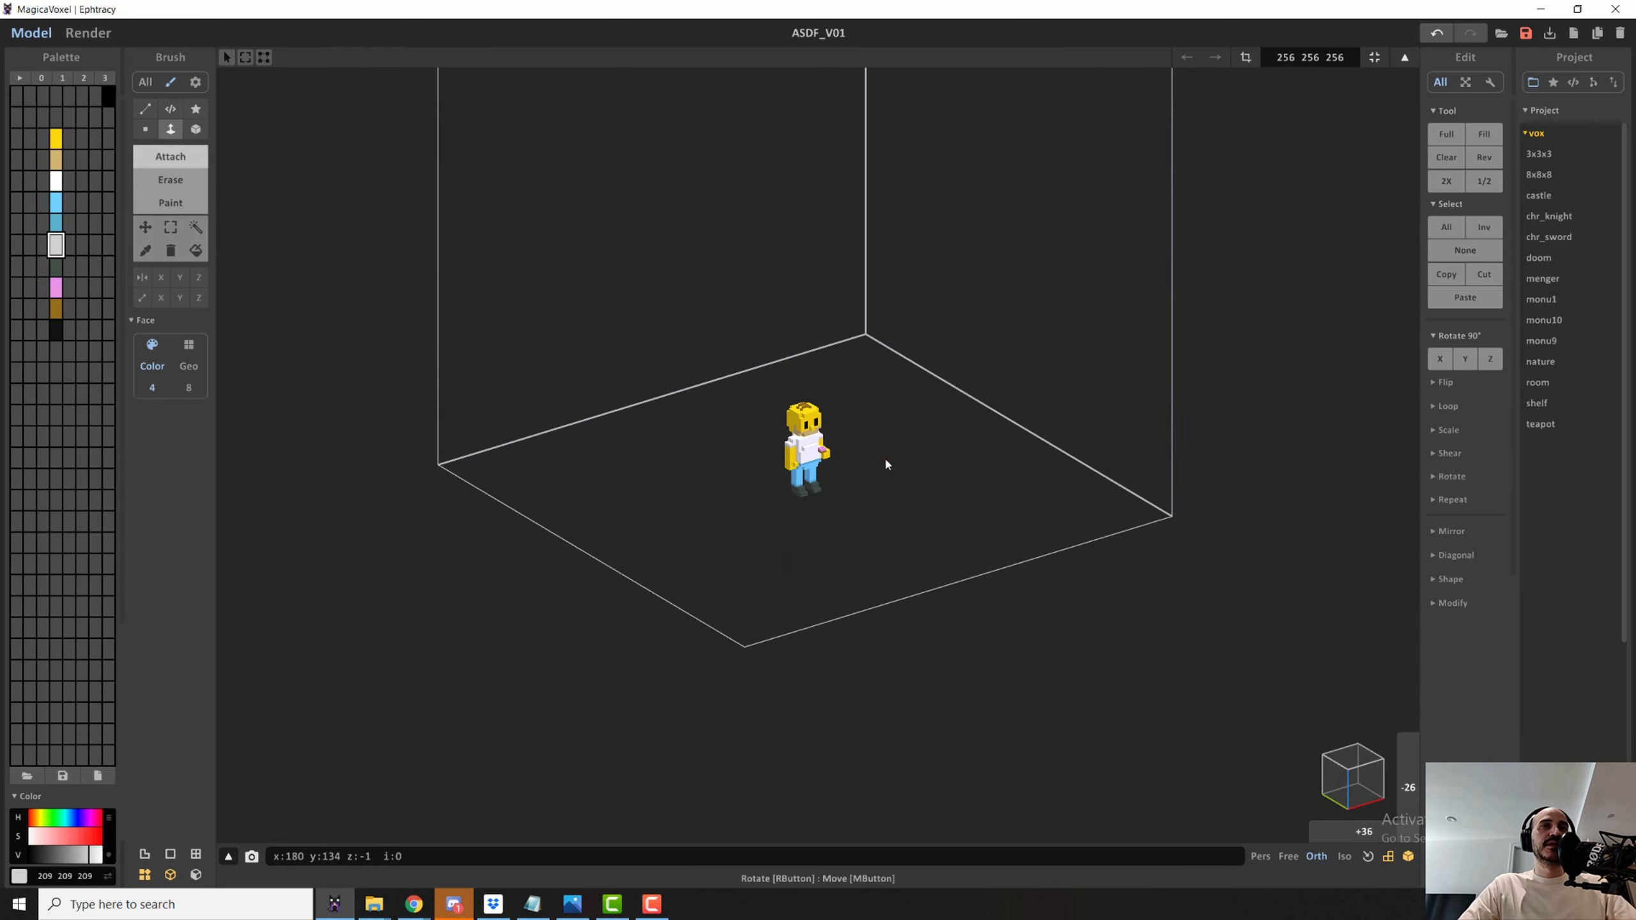
mouse_move(885, 455)
left_mouse_down()
mouse_move(898, 368)
mouse_move(883, 80)
left_mouse_up()
key("ctrl+z")
right_click_drag(917, 462, 917, 464)
scroll(917, 464, "up", 4)
left_click(1375, 57)
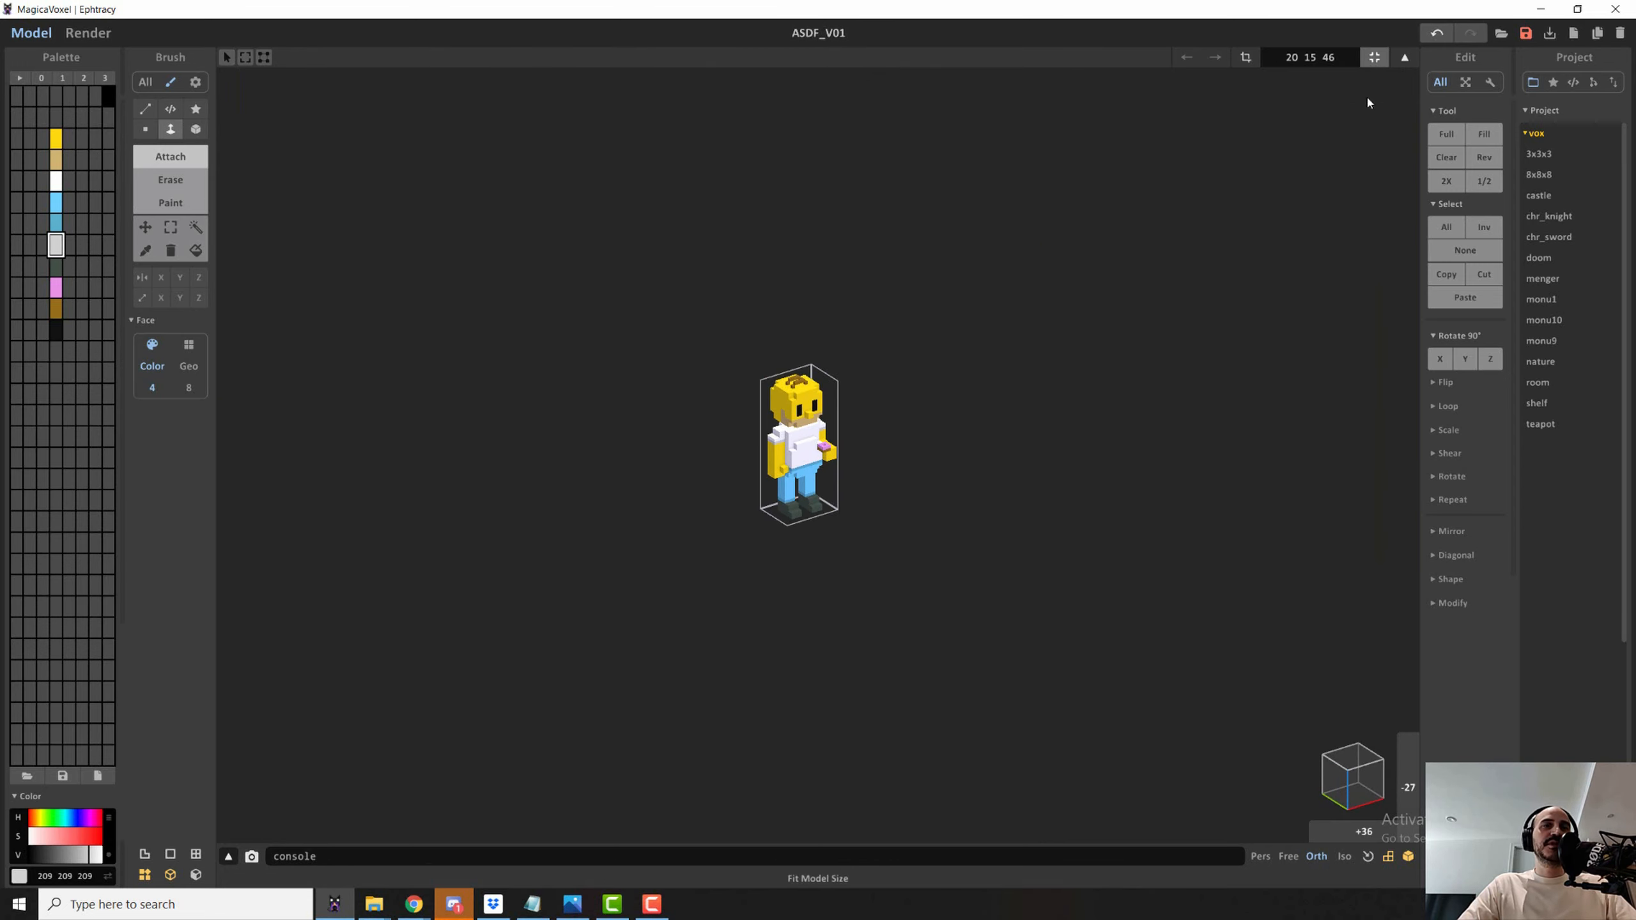
scroll(870, 569, "up", 2)
scroll(870, 569, "up", 4)
scroll(869, 569, "down", 2)
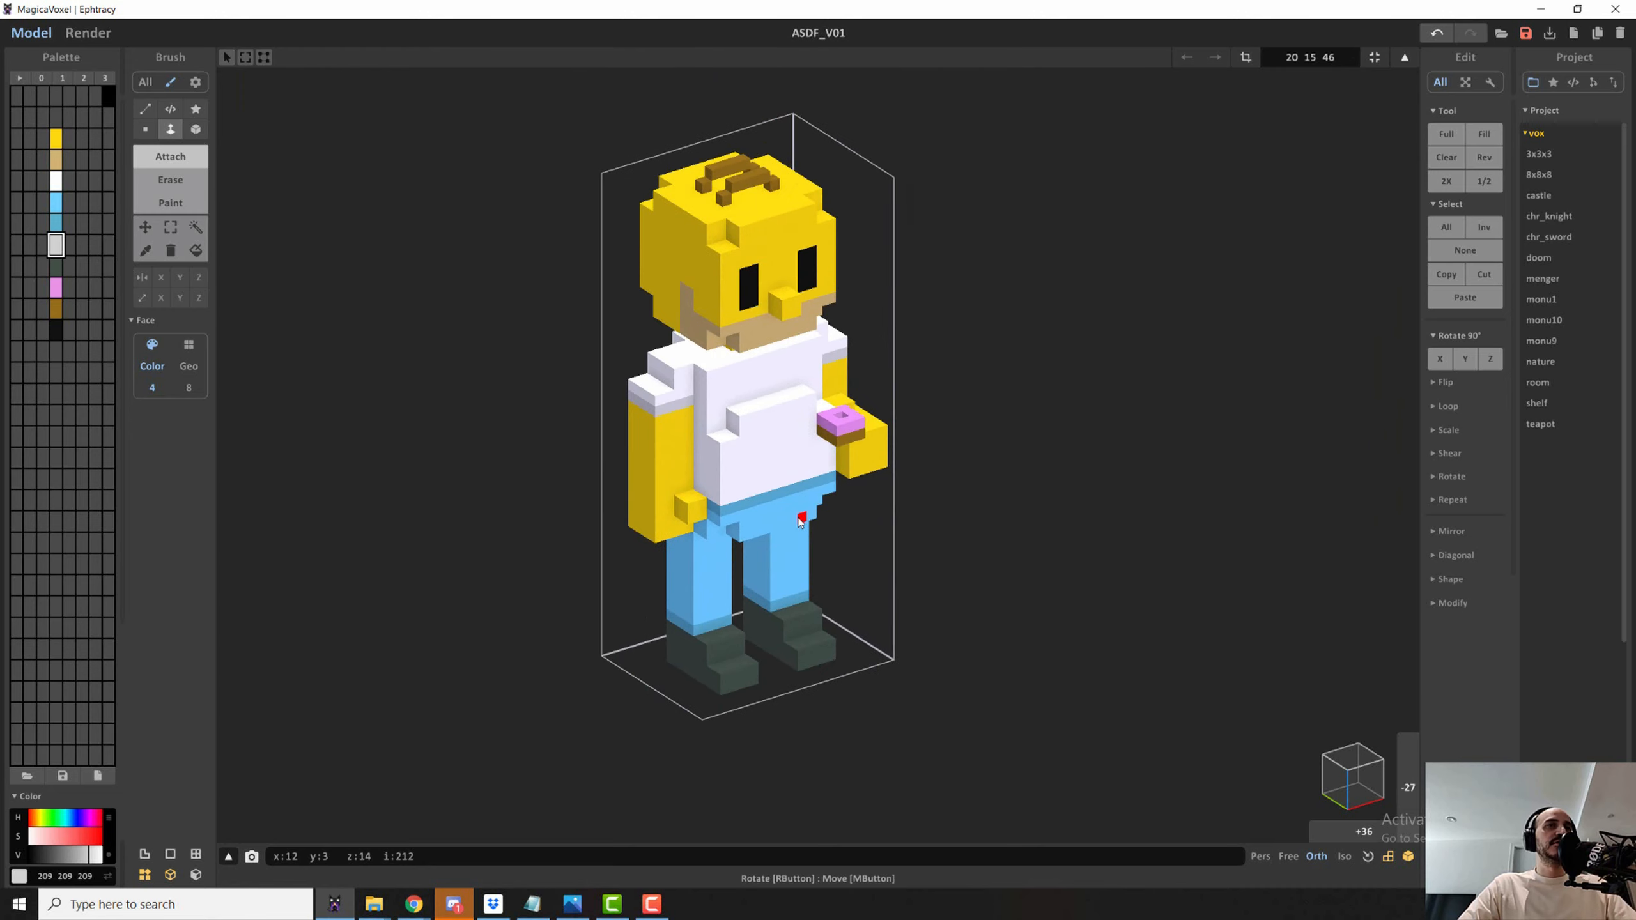
- Render the figure, compare the perspective and orthogonal cameras, and frame it in the orthogonal view
left_click(102, 39)
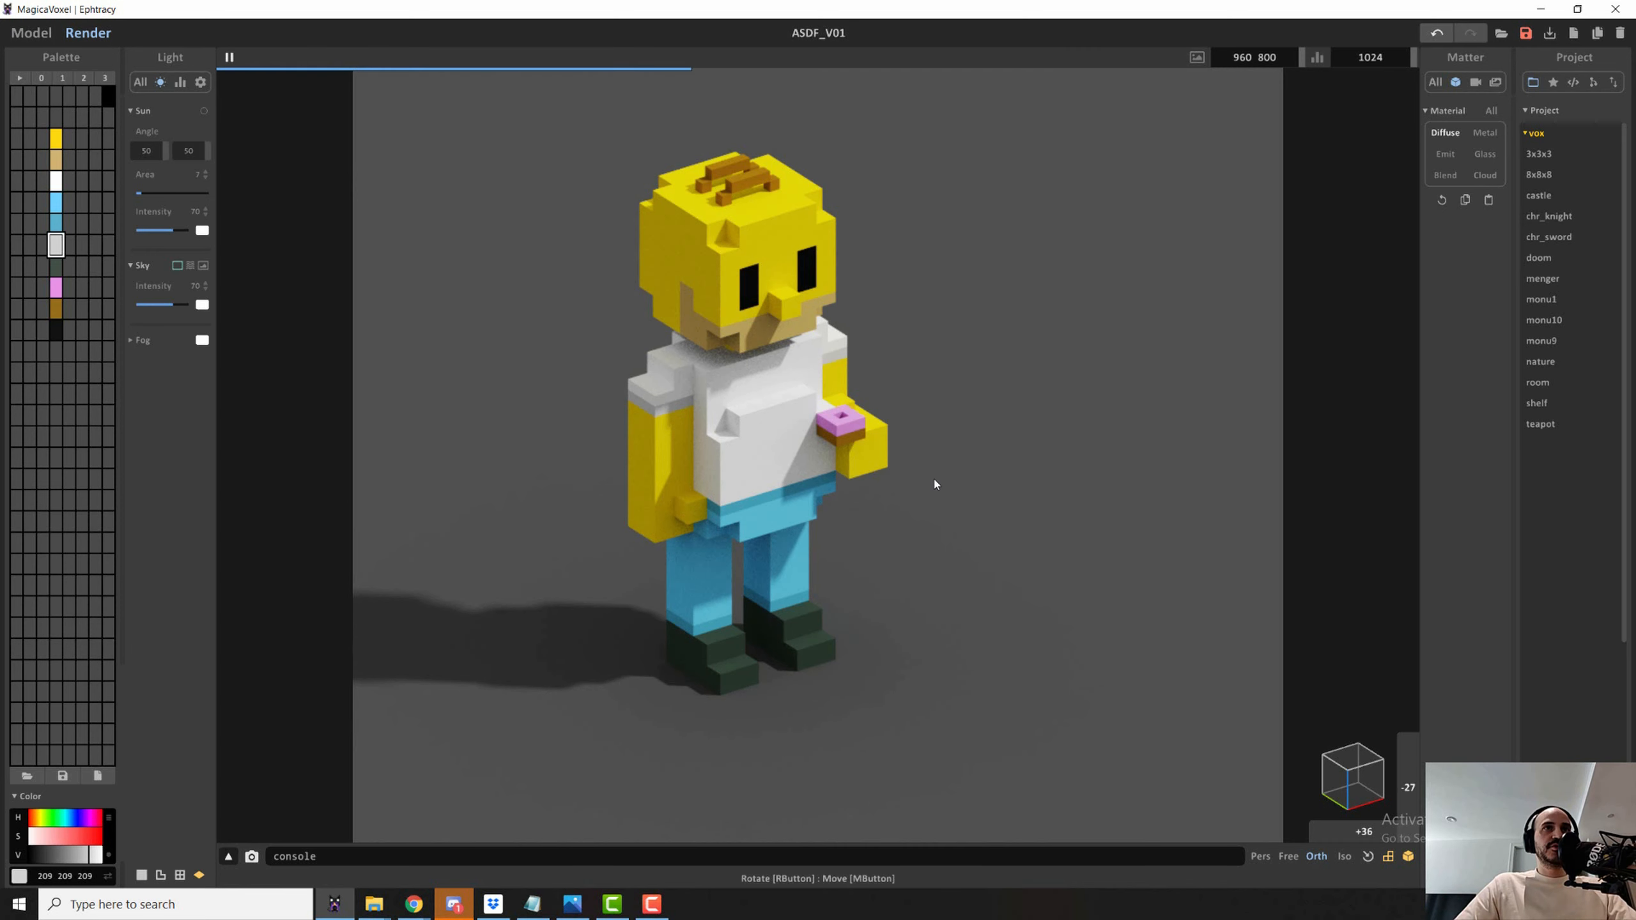
right_click_drag(839, 502, 838, 491)
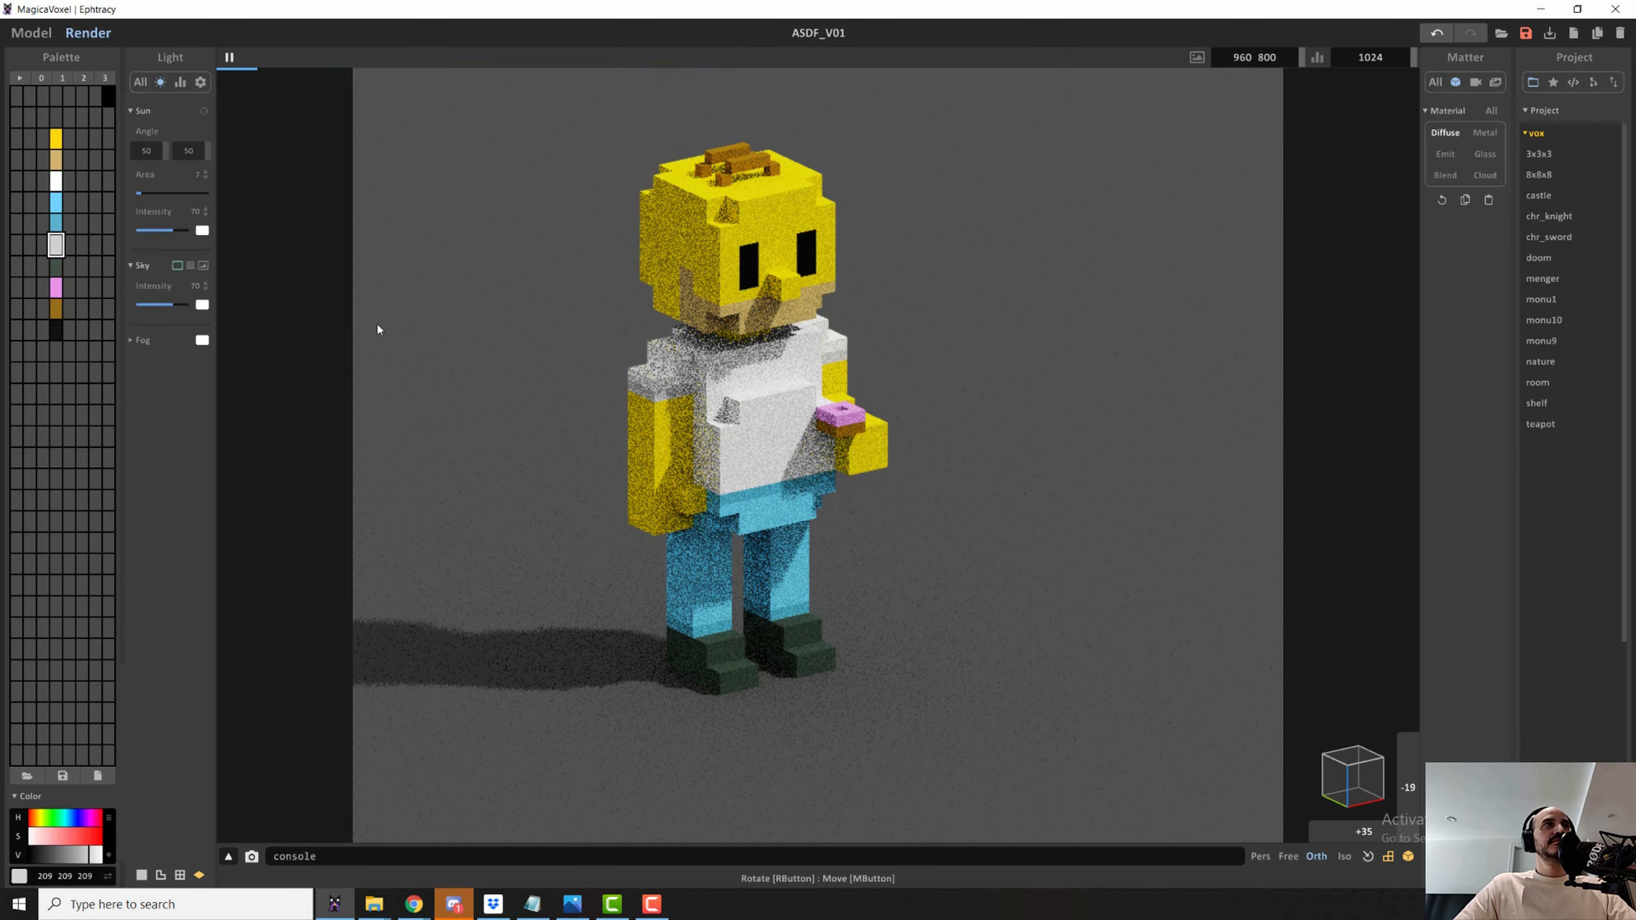
left_click(1261, 857)
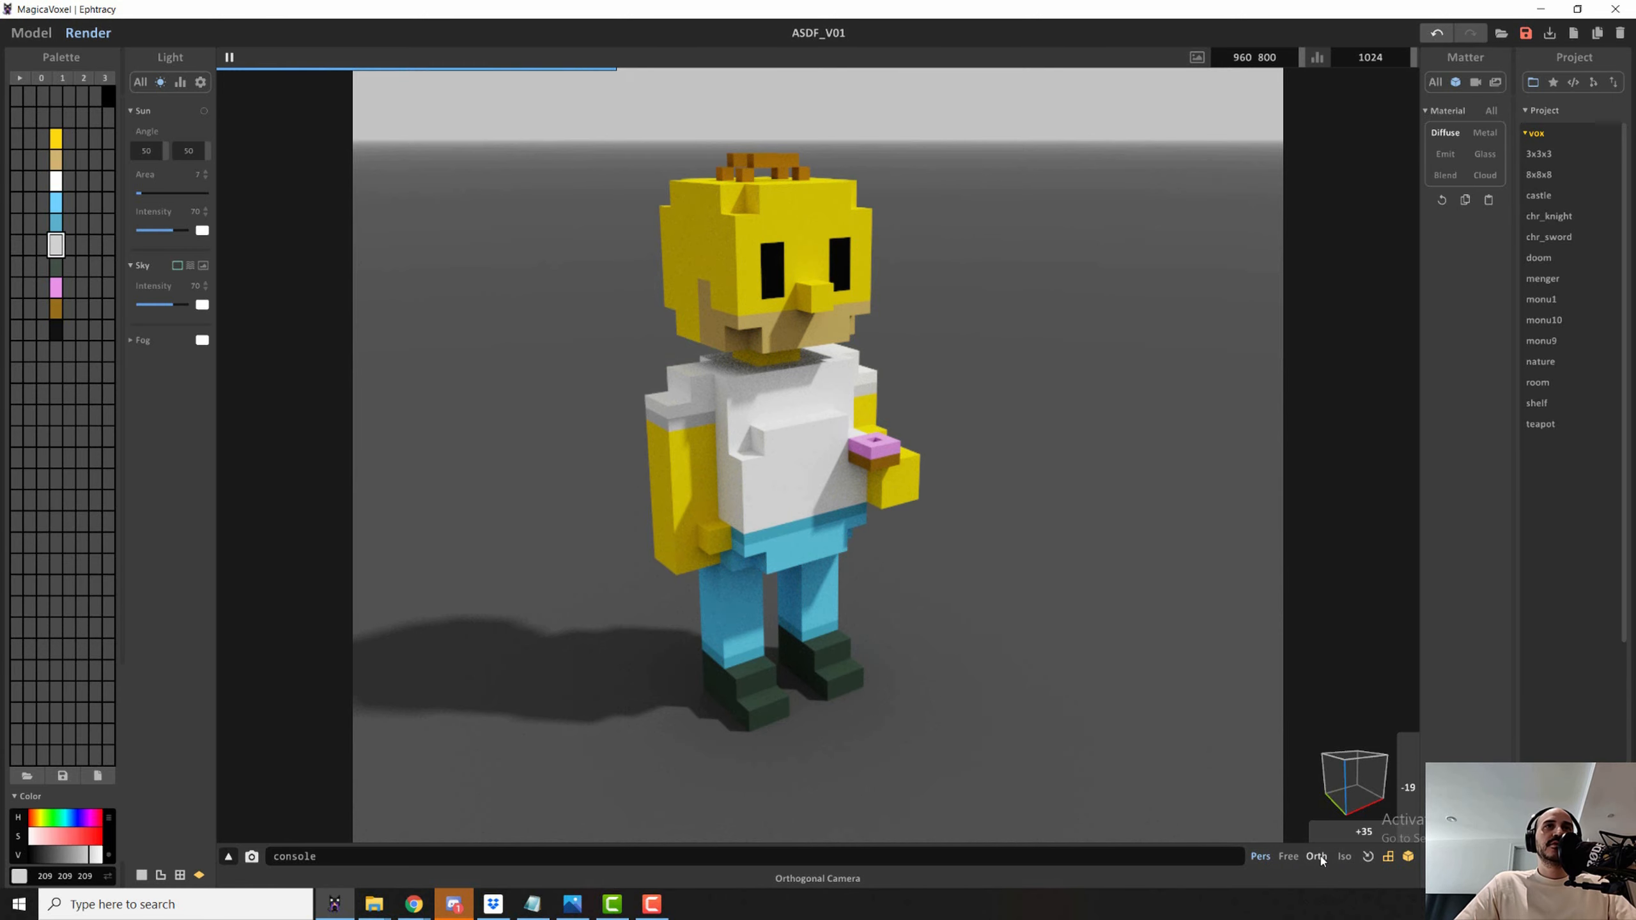
left_click(1318, 858)
left_click(1262, 857)
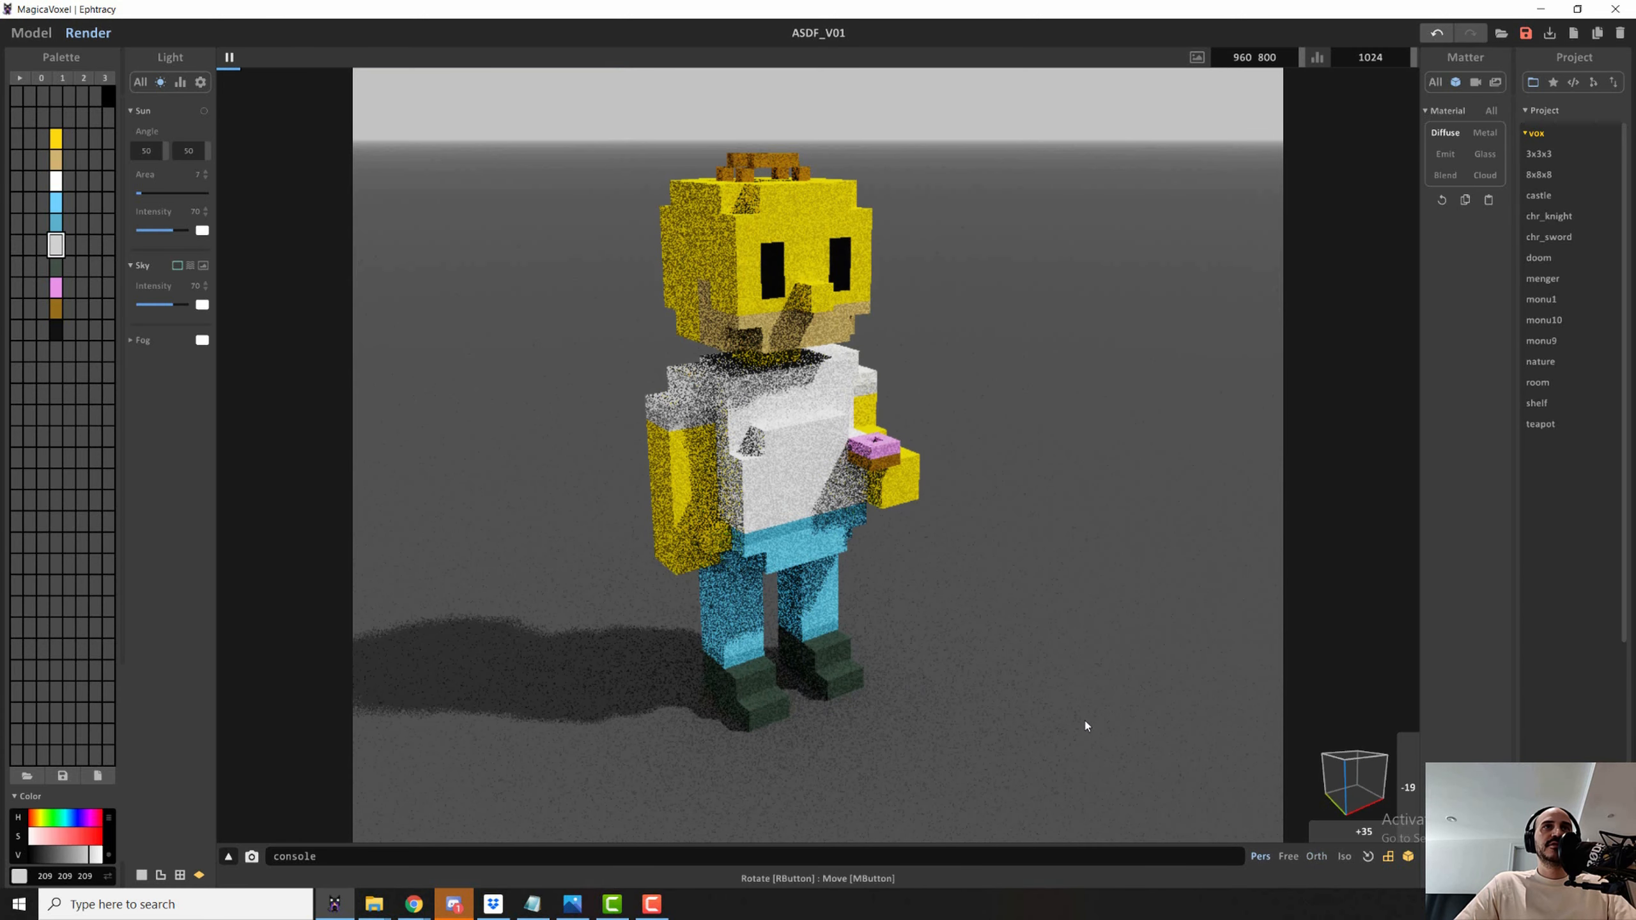
right_click_drag(1075, 702, 1136, 756)
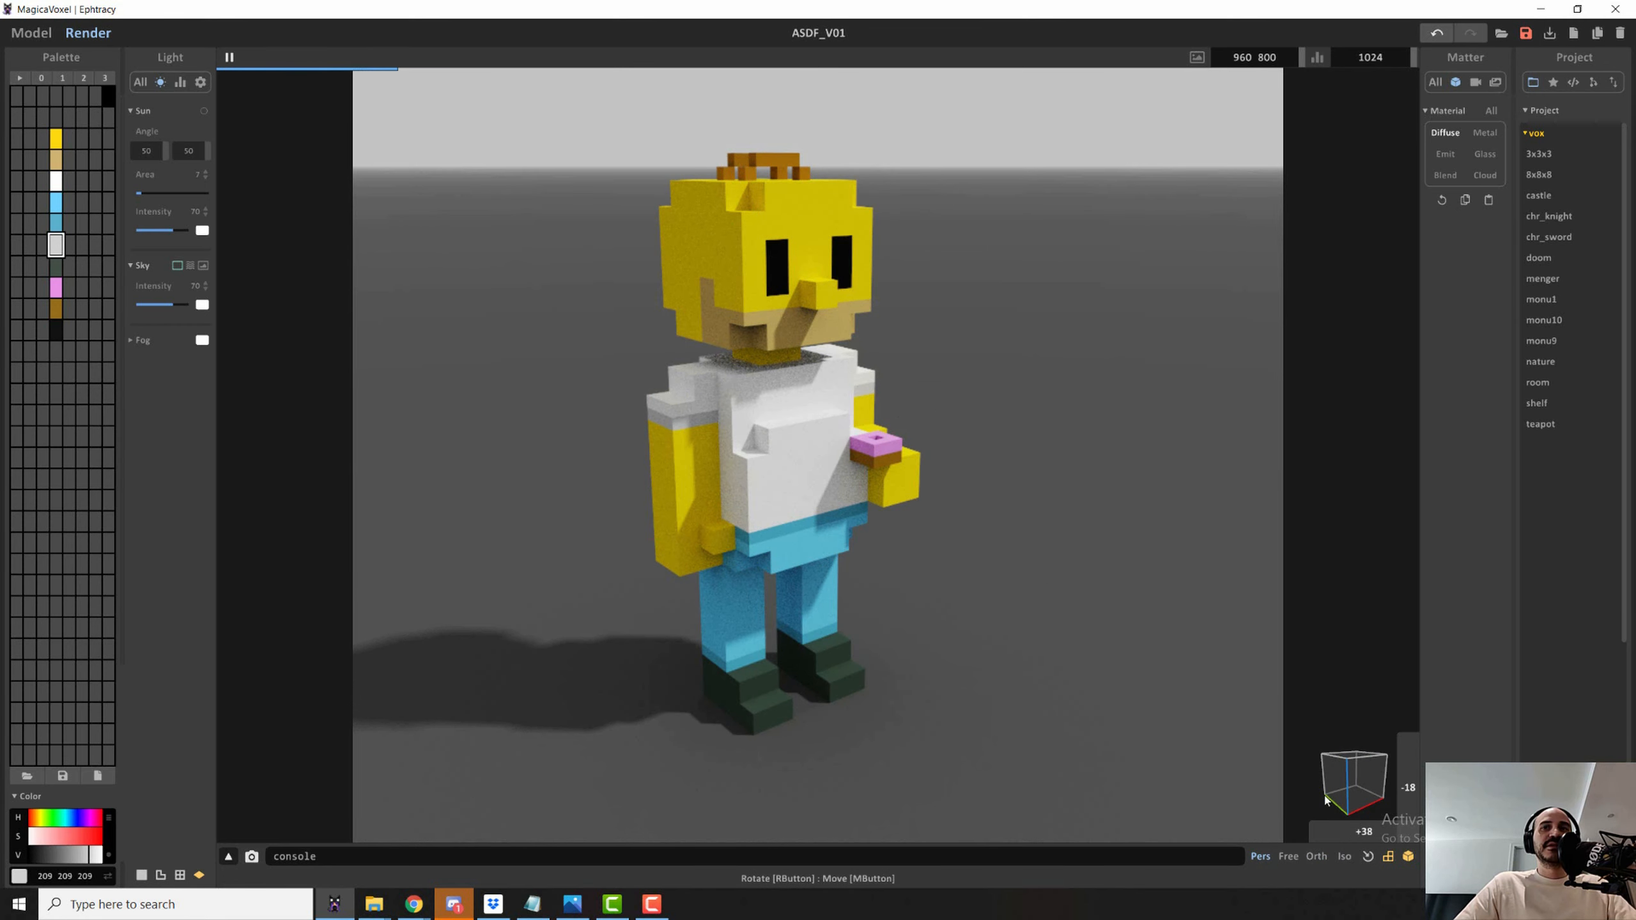
left_click(1317, 856)
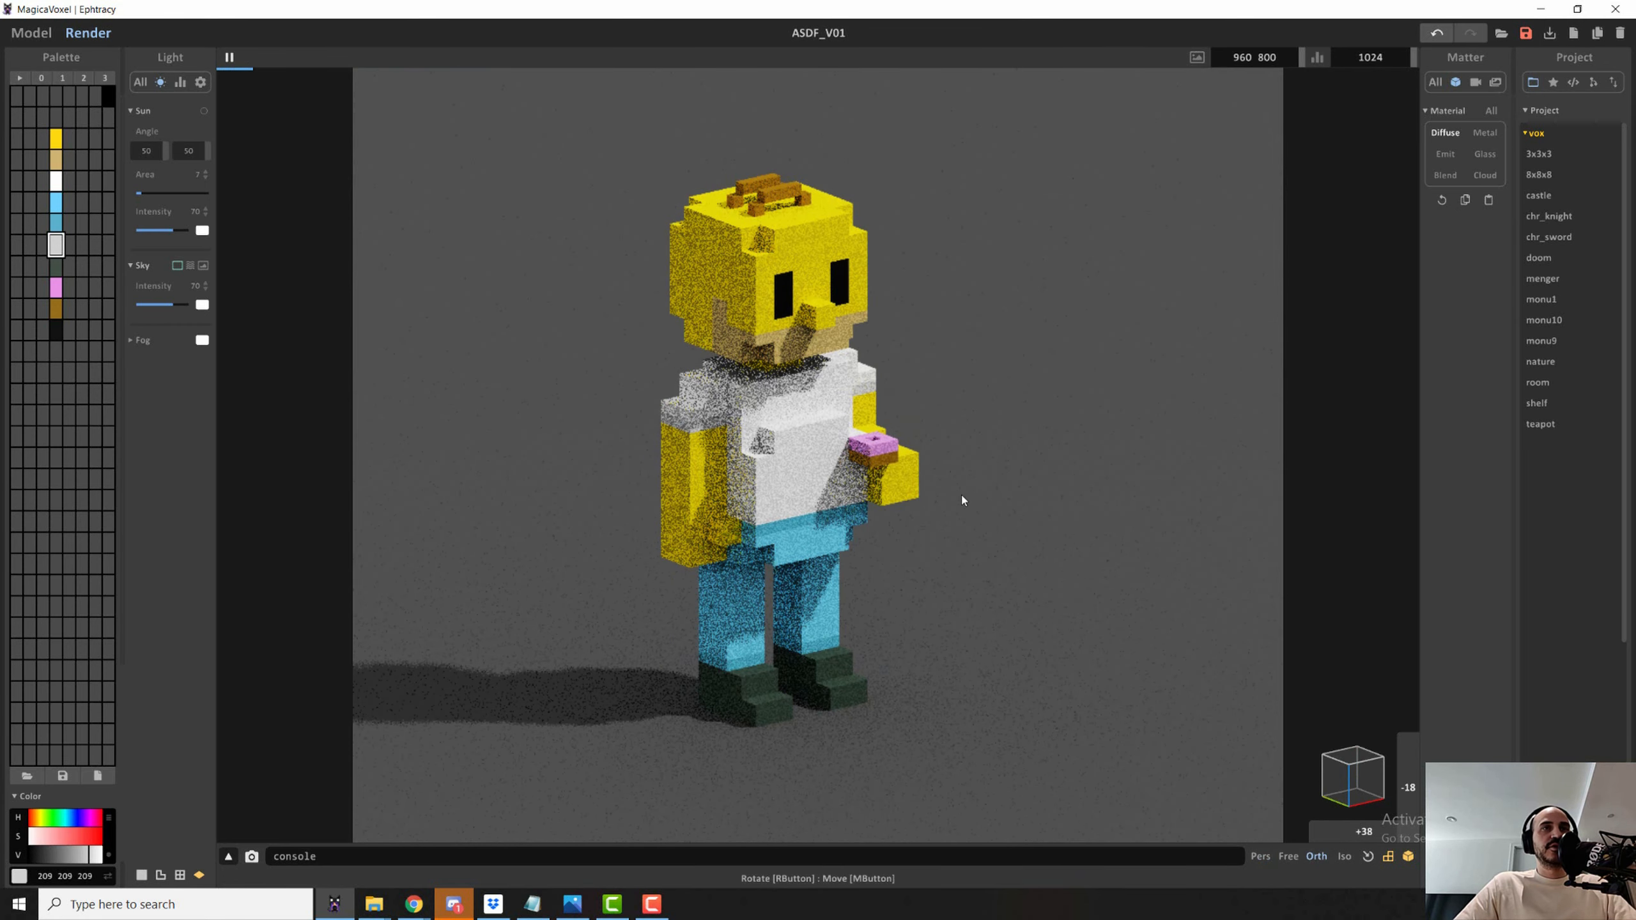
middle_click_drag(887, 441, 912, 437)
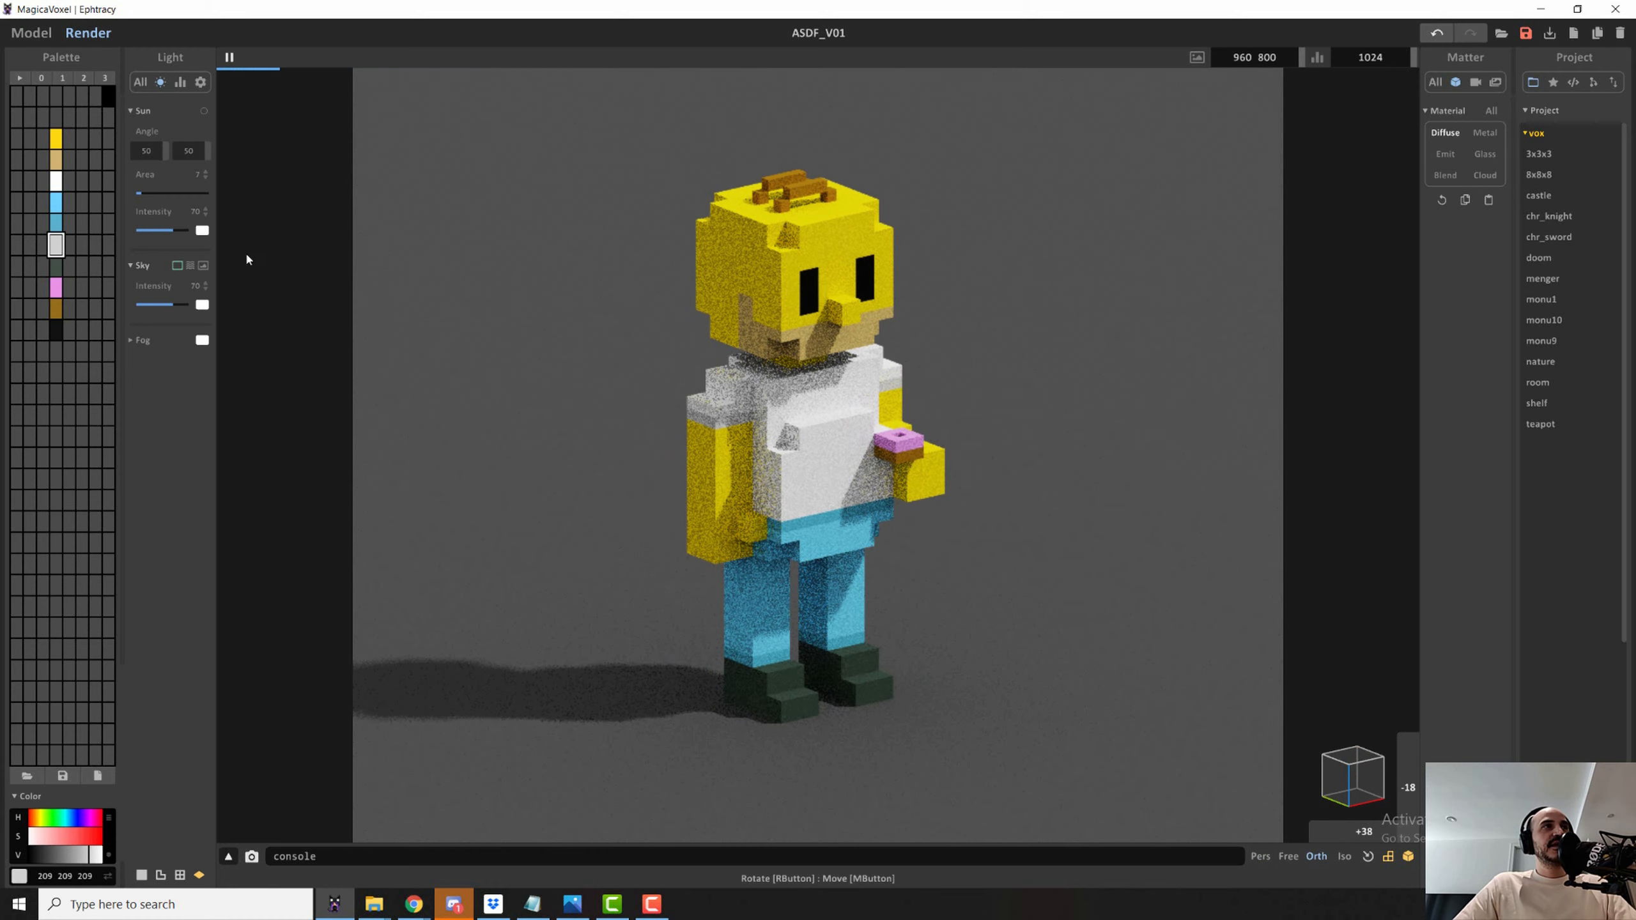
- Light the render with the HDR image sky rotated to 337 and set the sun area to 59
left_click(205, 266)
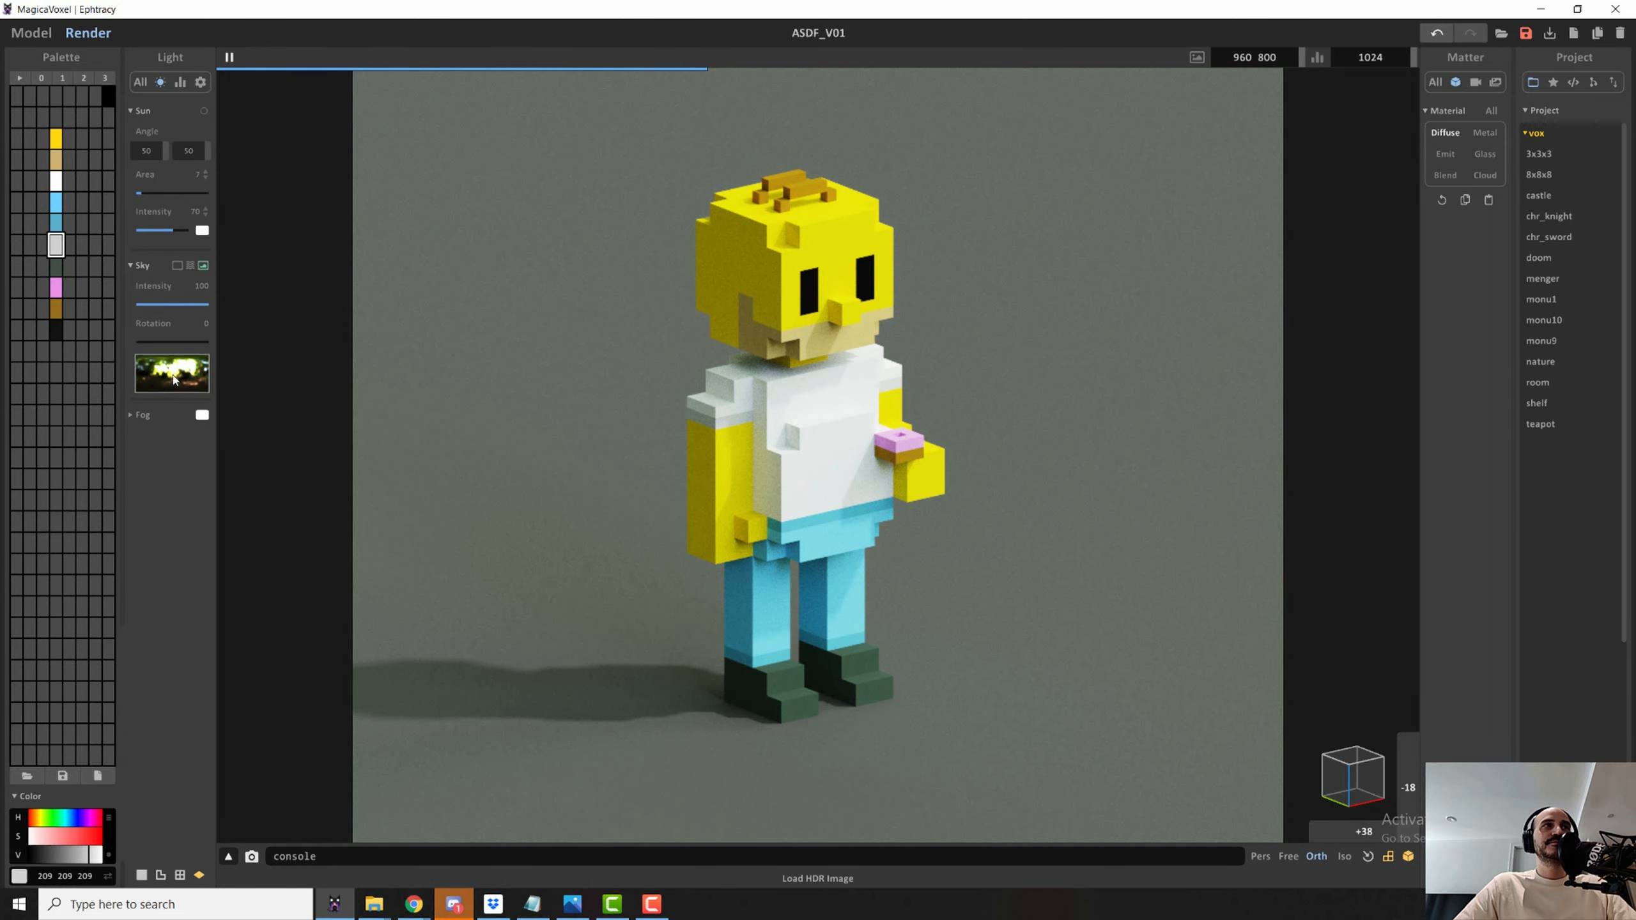
left_click_drag(147, 339, 214, 360)
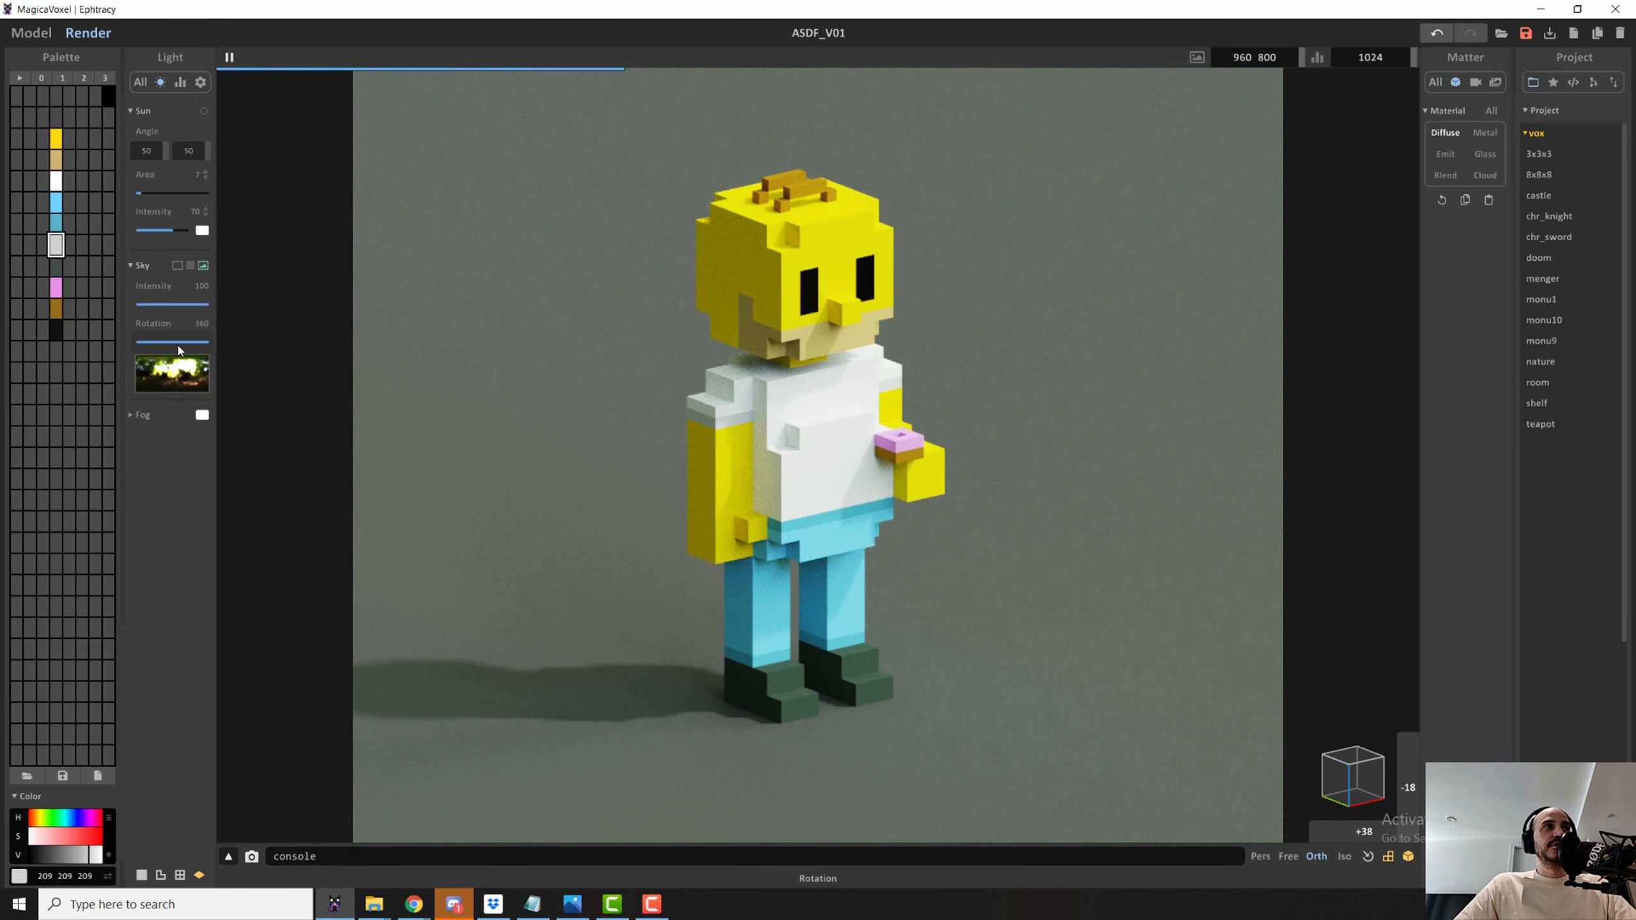
mouse_move(193, 359)
left_mouse_down()
mouse_move(179, 358)
mouse_move(217, 361)
mouse_move(155, 368)
mouse_move(184, 384)
left_mouse_up()
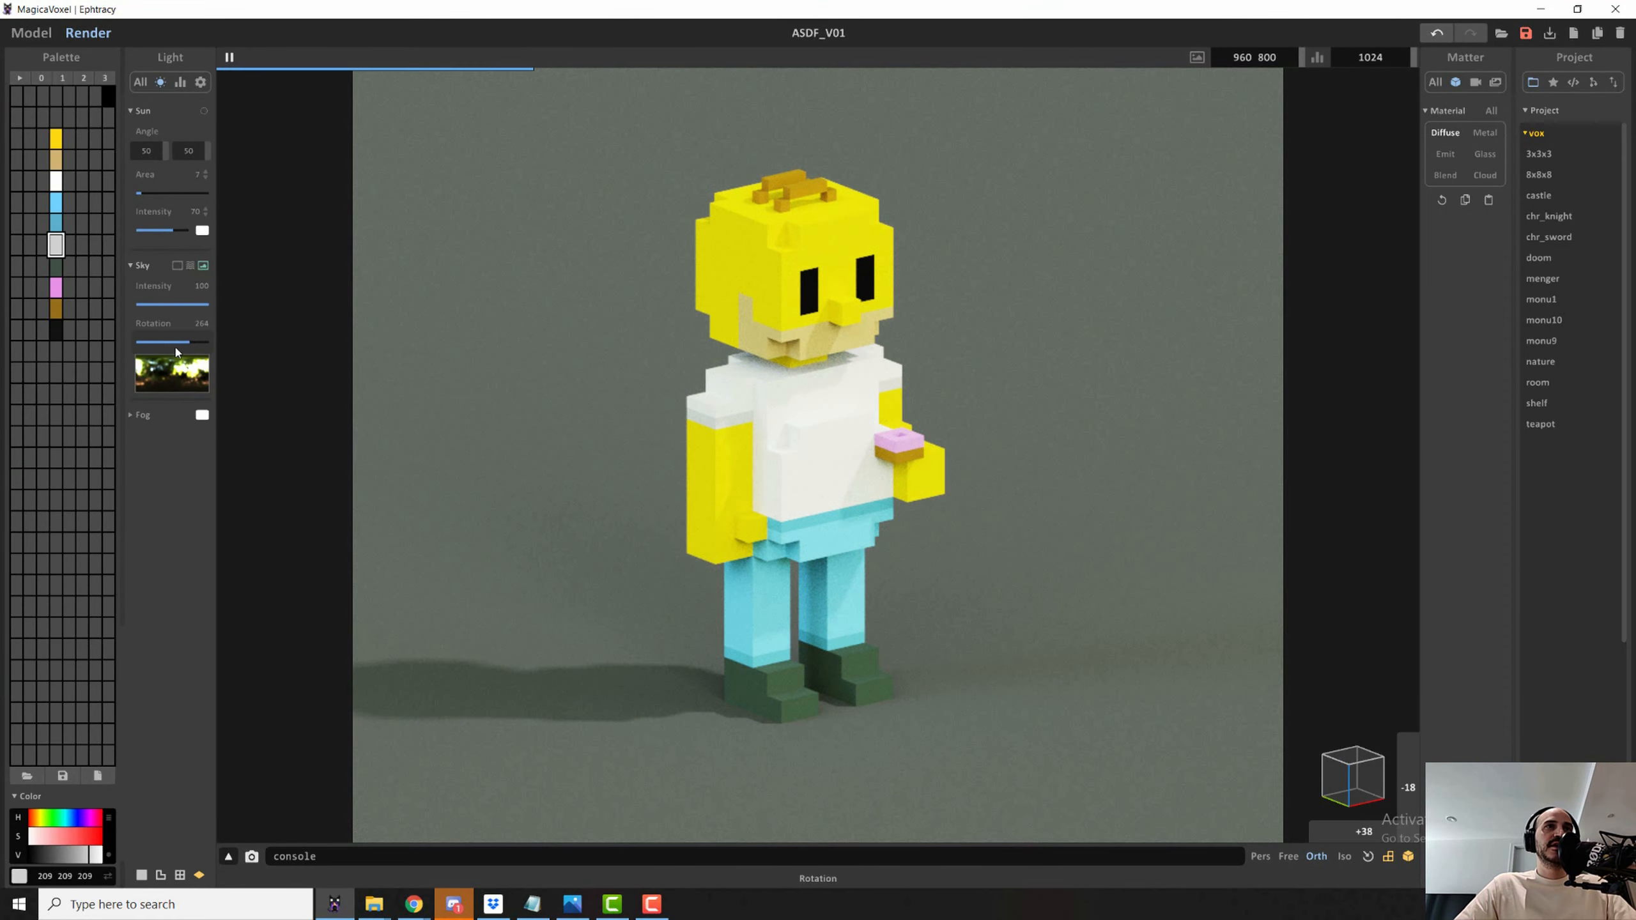
left_click_drag(182, 344, 204, 342)
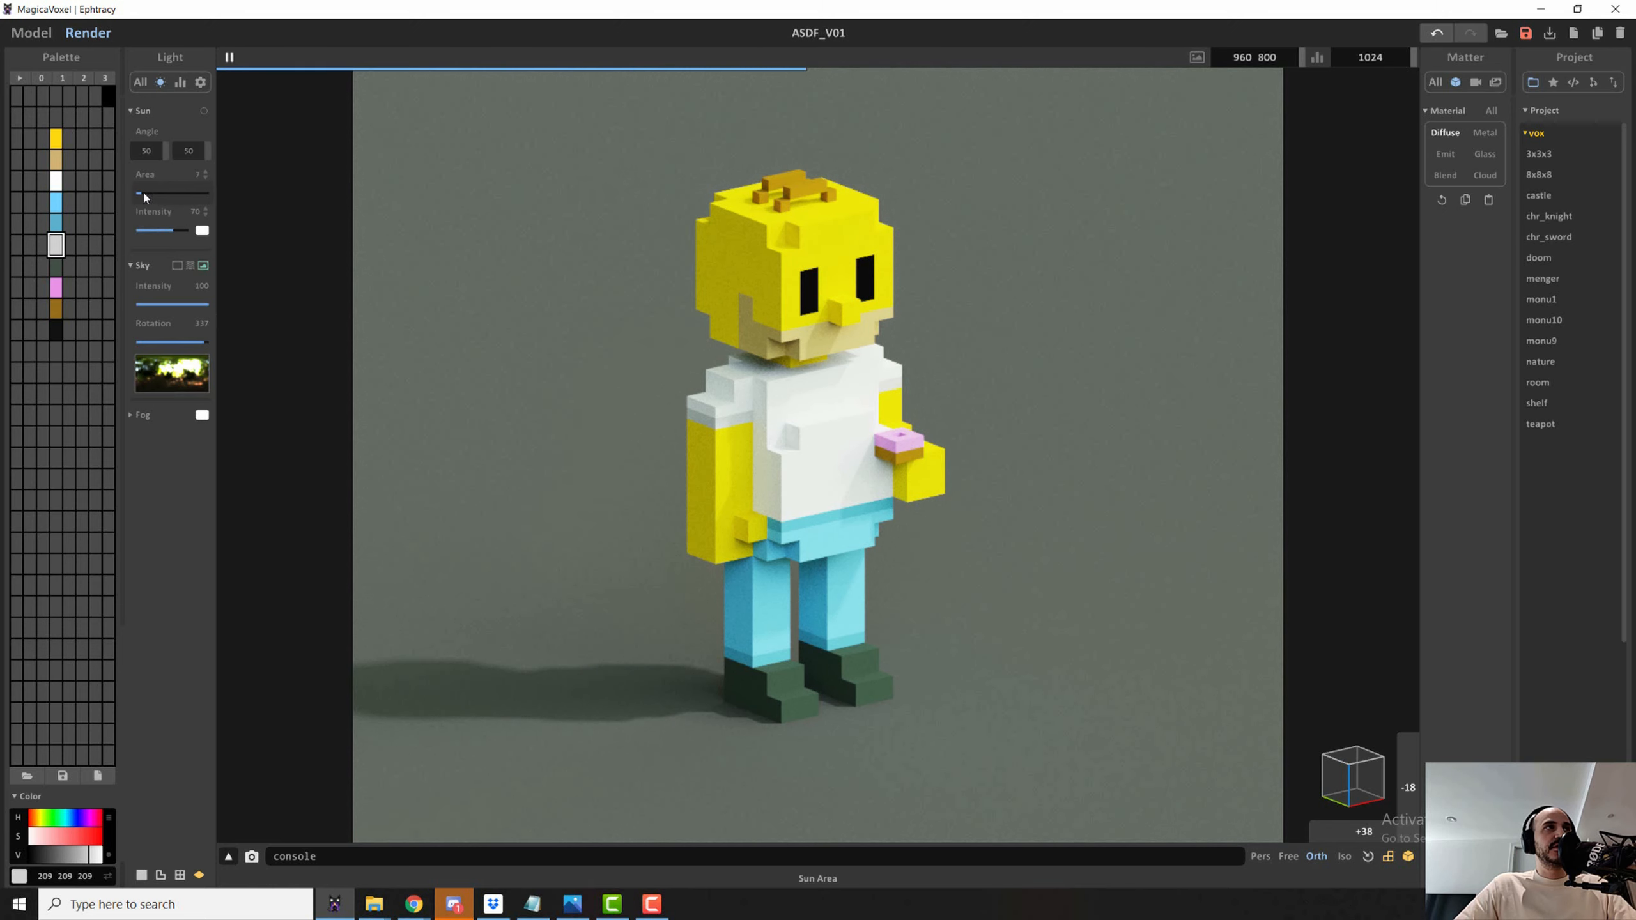
left_click_drag(145, 194, 176, 201)
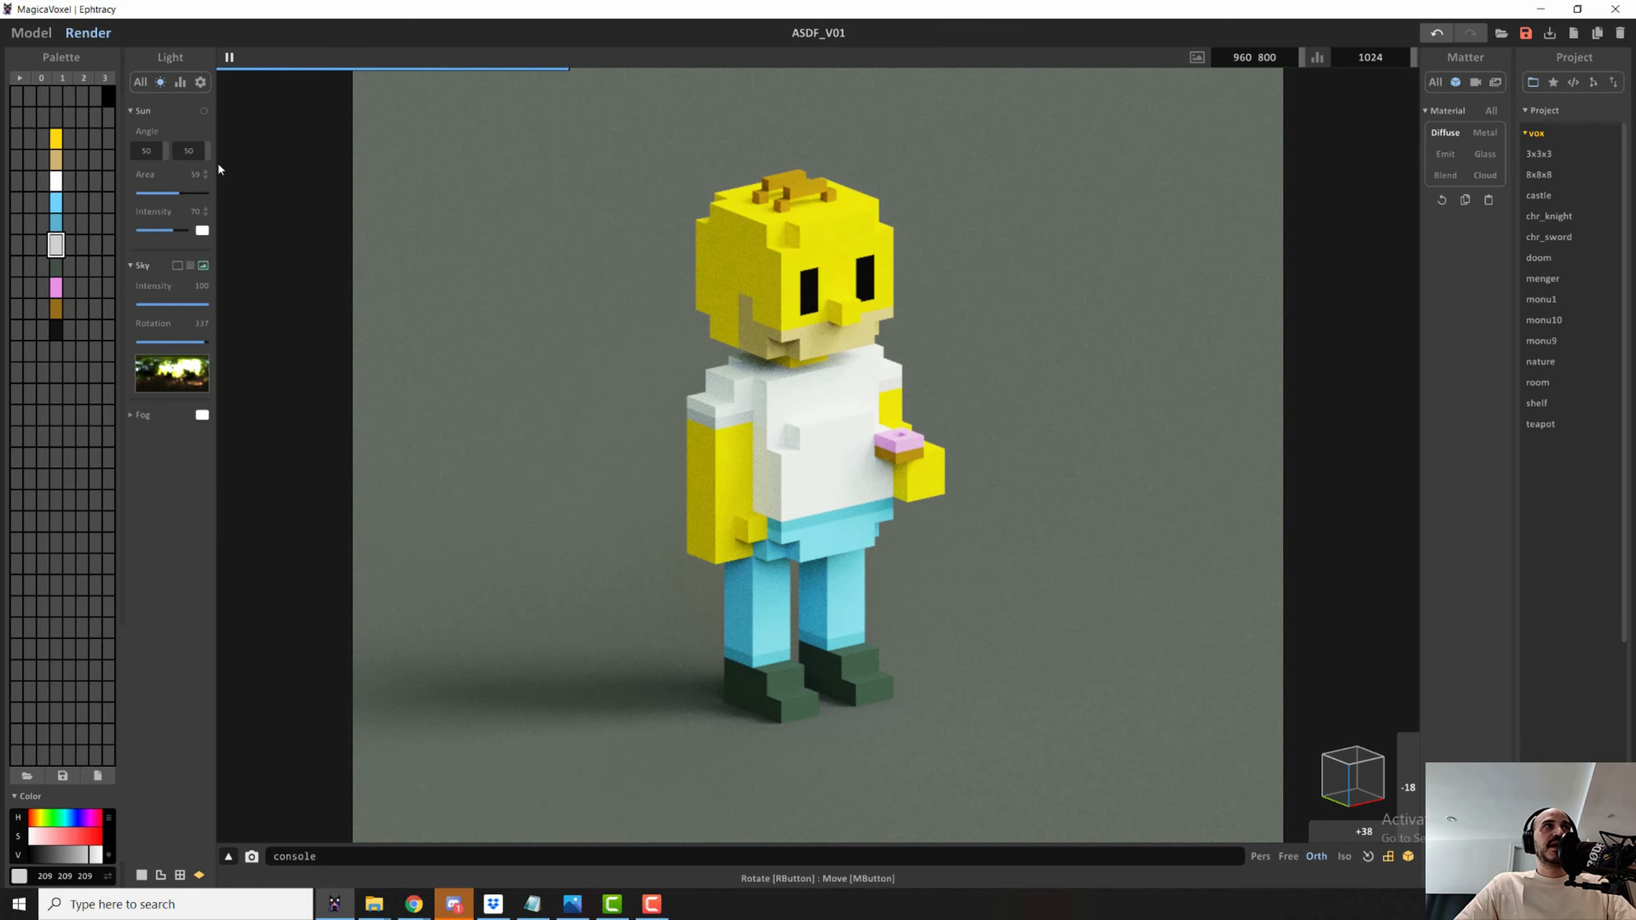
- Select the palette range covering all the figure's colours and apply a Blend material with the subsurface scattering media type
left_click_drag(18, 98, 95, 288)
left_click_drag(125, 480, 127, 530)
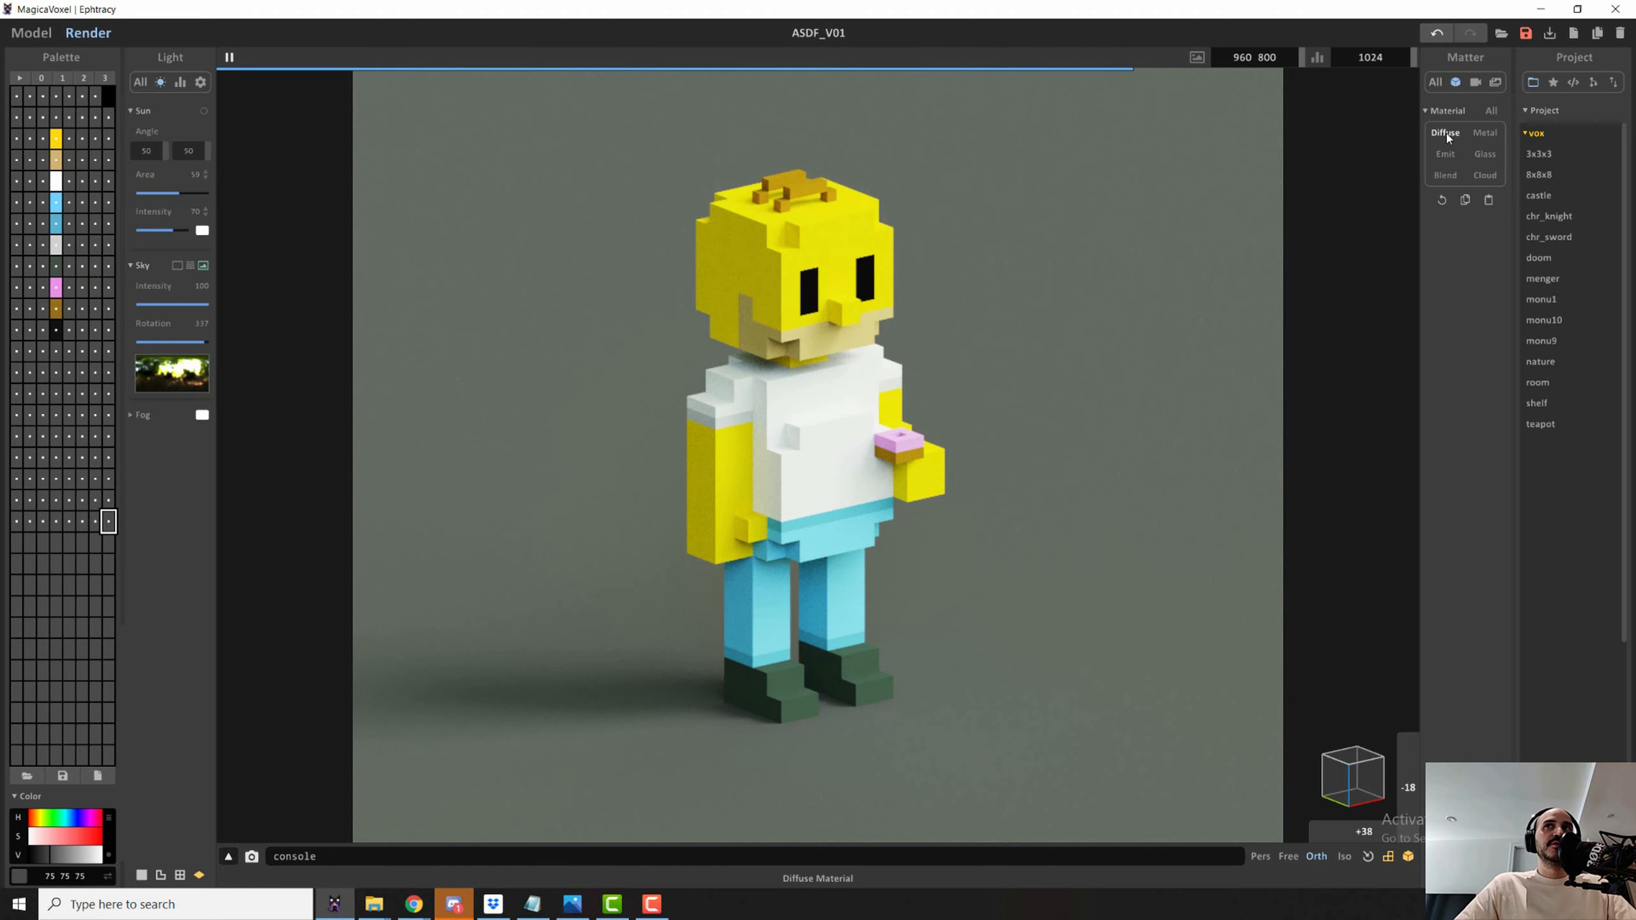
left_click(1450, 177)
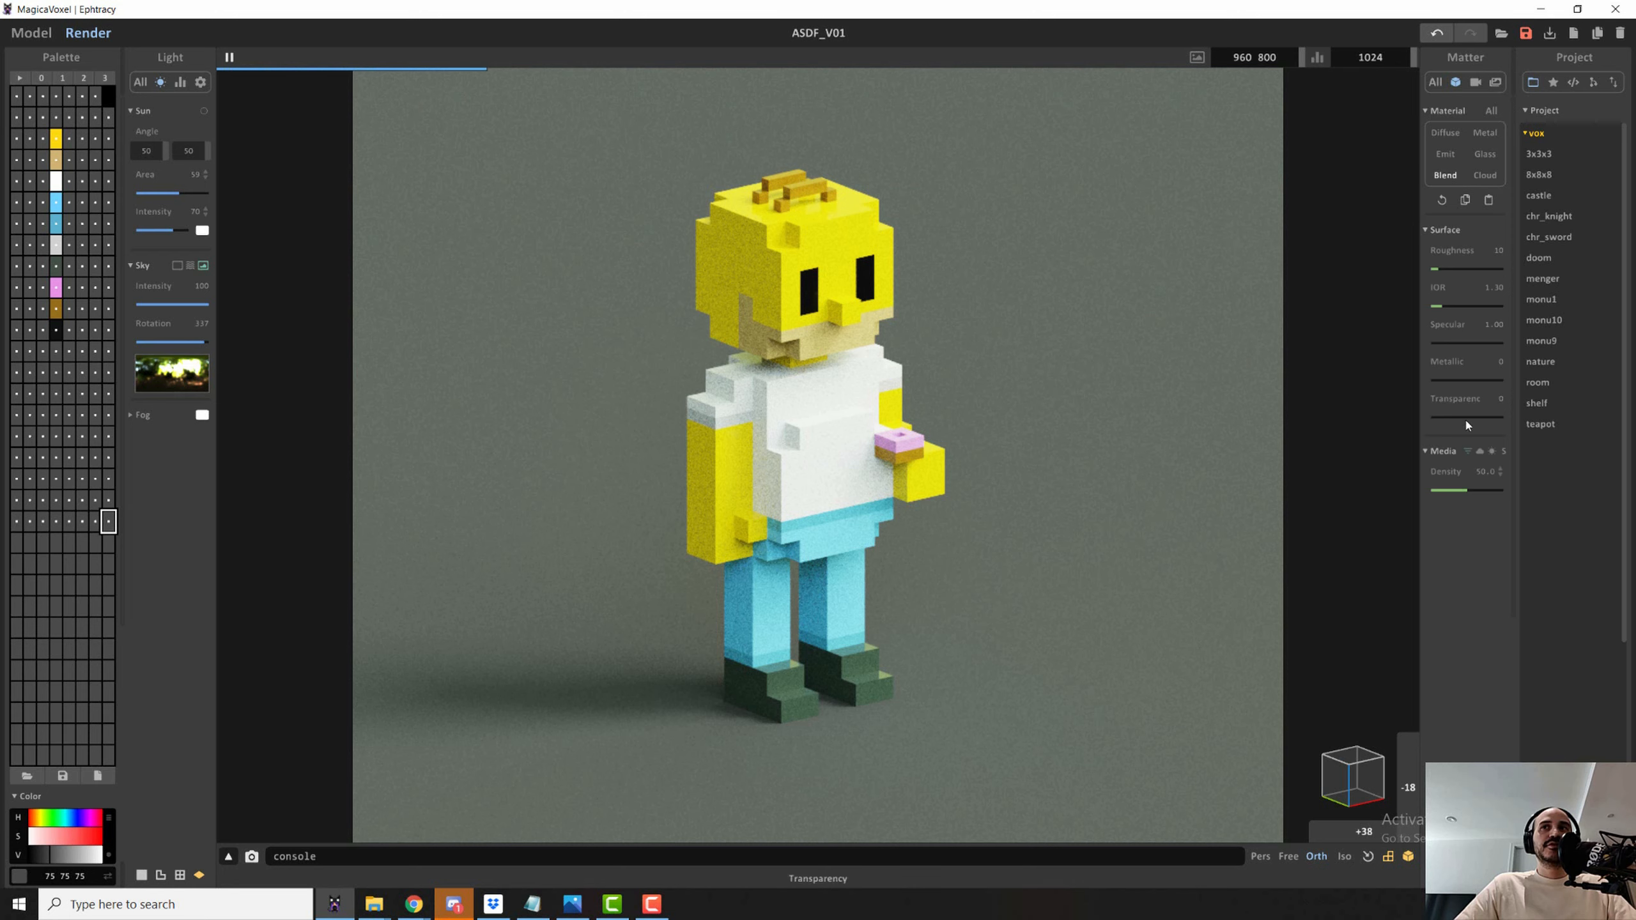
left_click(1505, 452)
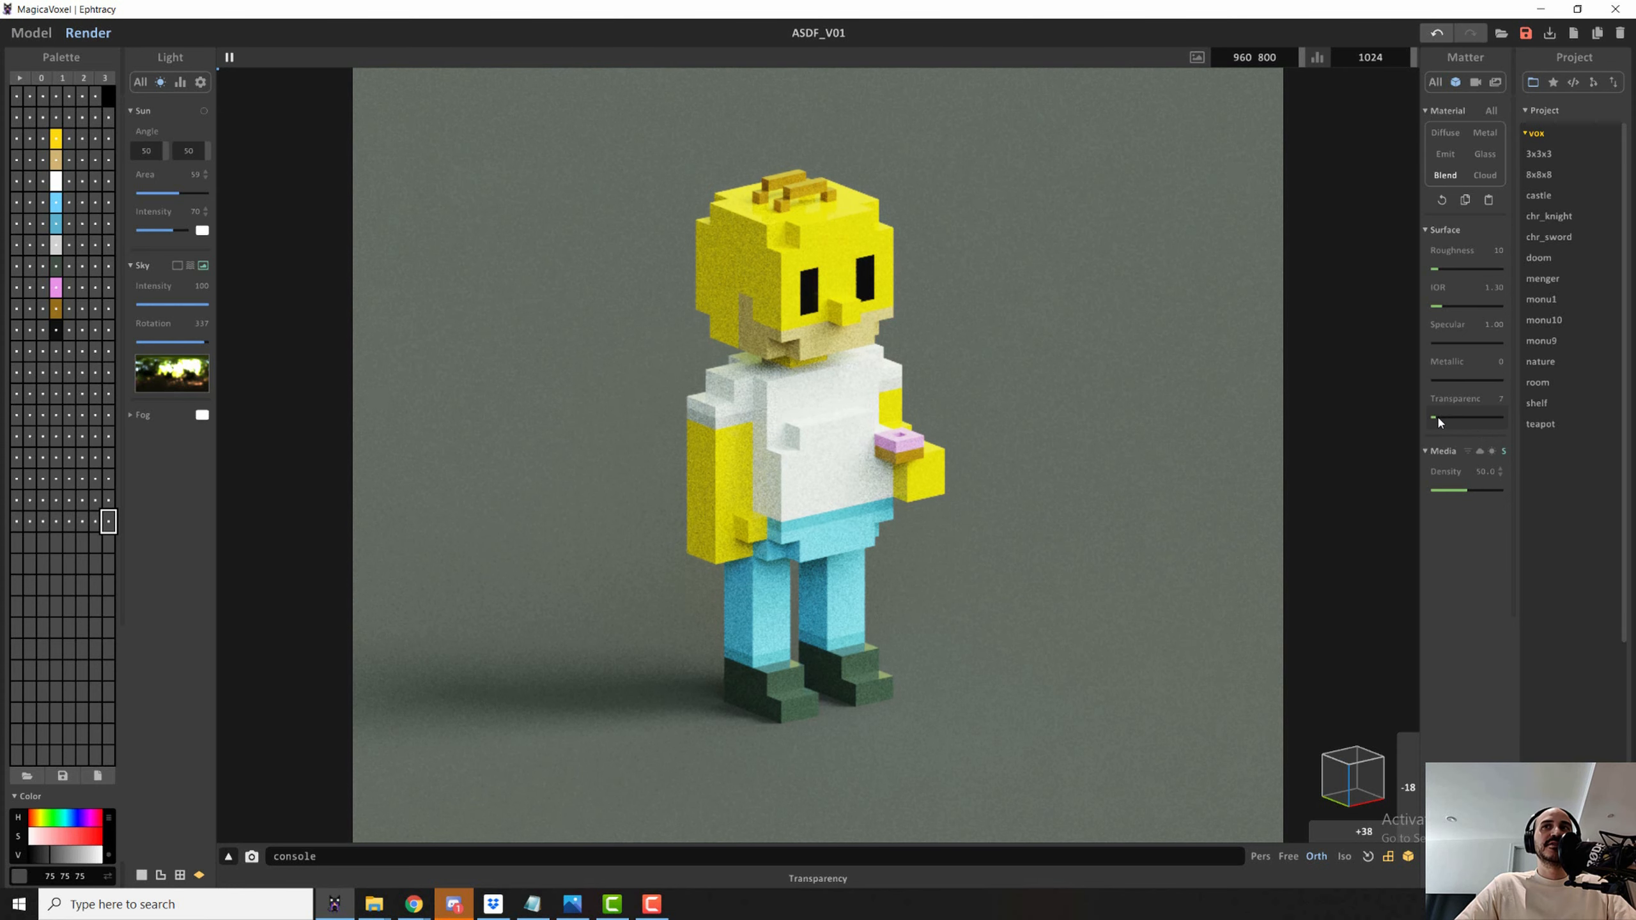
- Set the Blend material's transparency to 48, media density to 100 and surface roughness to 62
left_click_drag(1438, 420, 1467, 424)
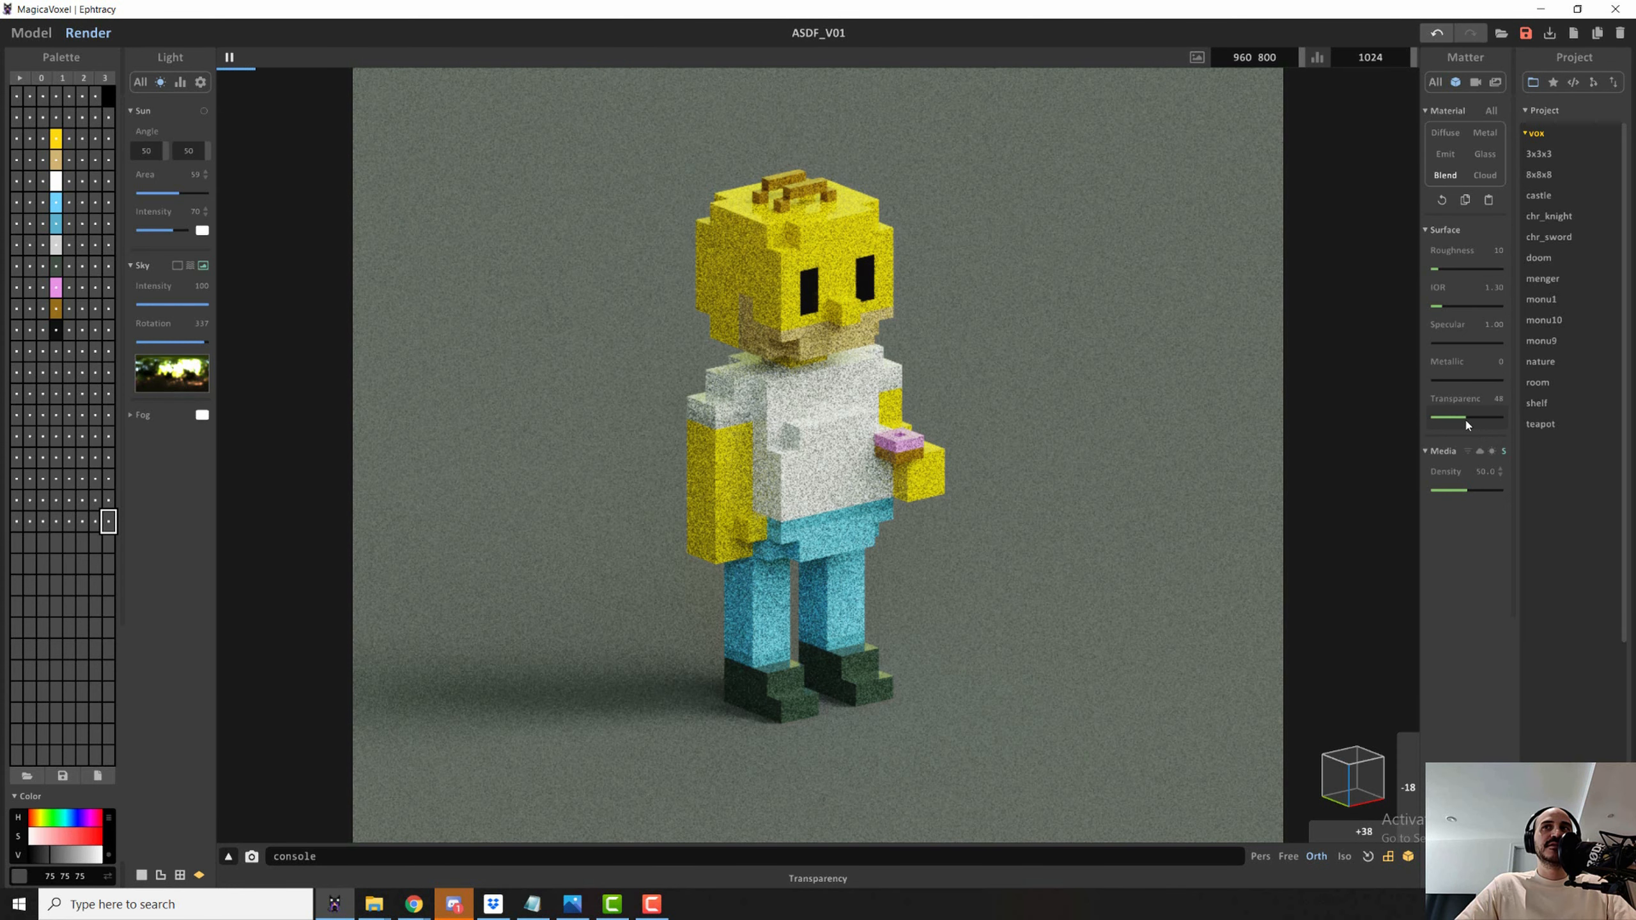
left_click_drag(1468, 489, 1521, 493)
left_click(1450, 270)
left_click_drag(1452, 270, 1477, 269)
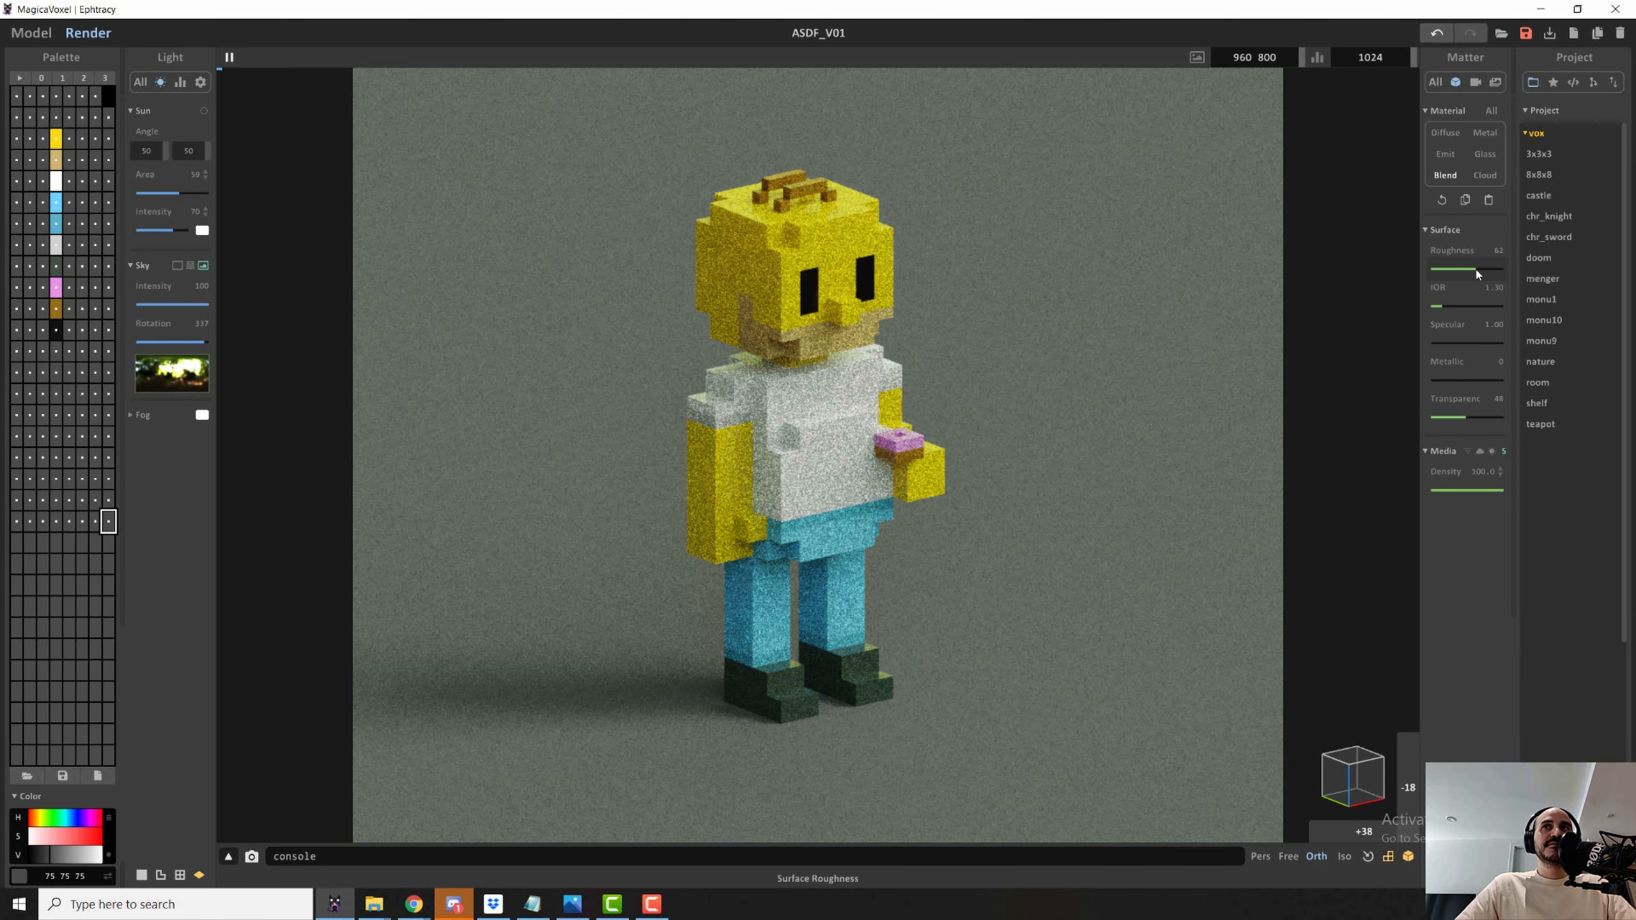
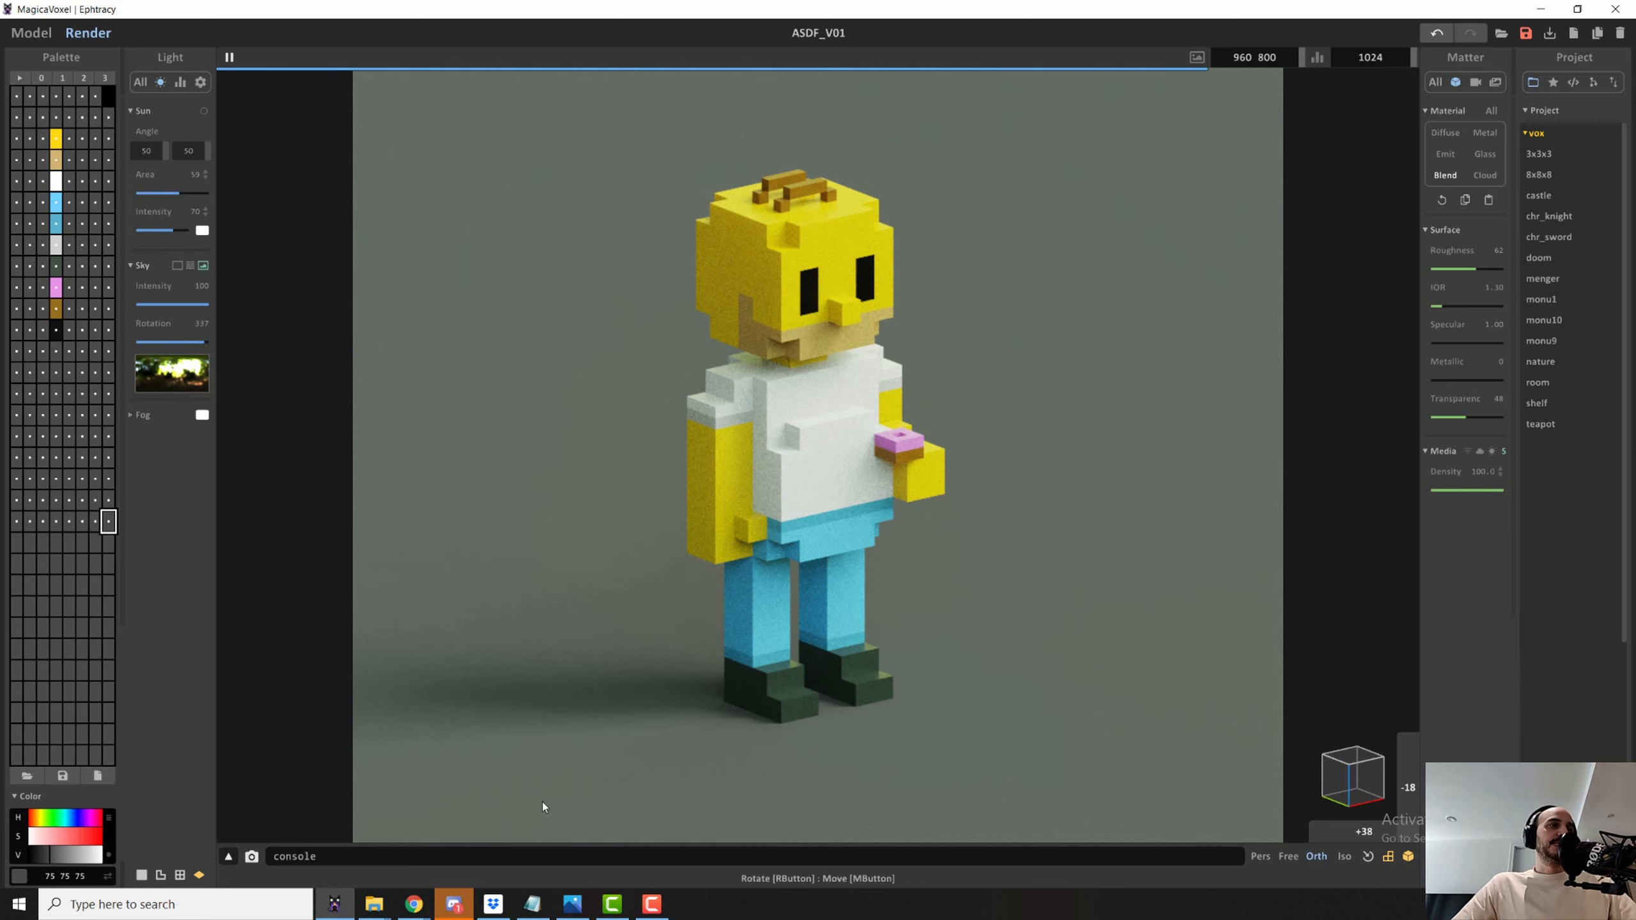
- Try the render without the ground and restore the ground display
left_click(201, 876)
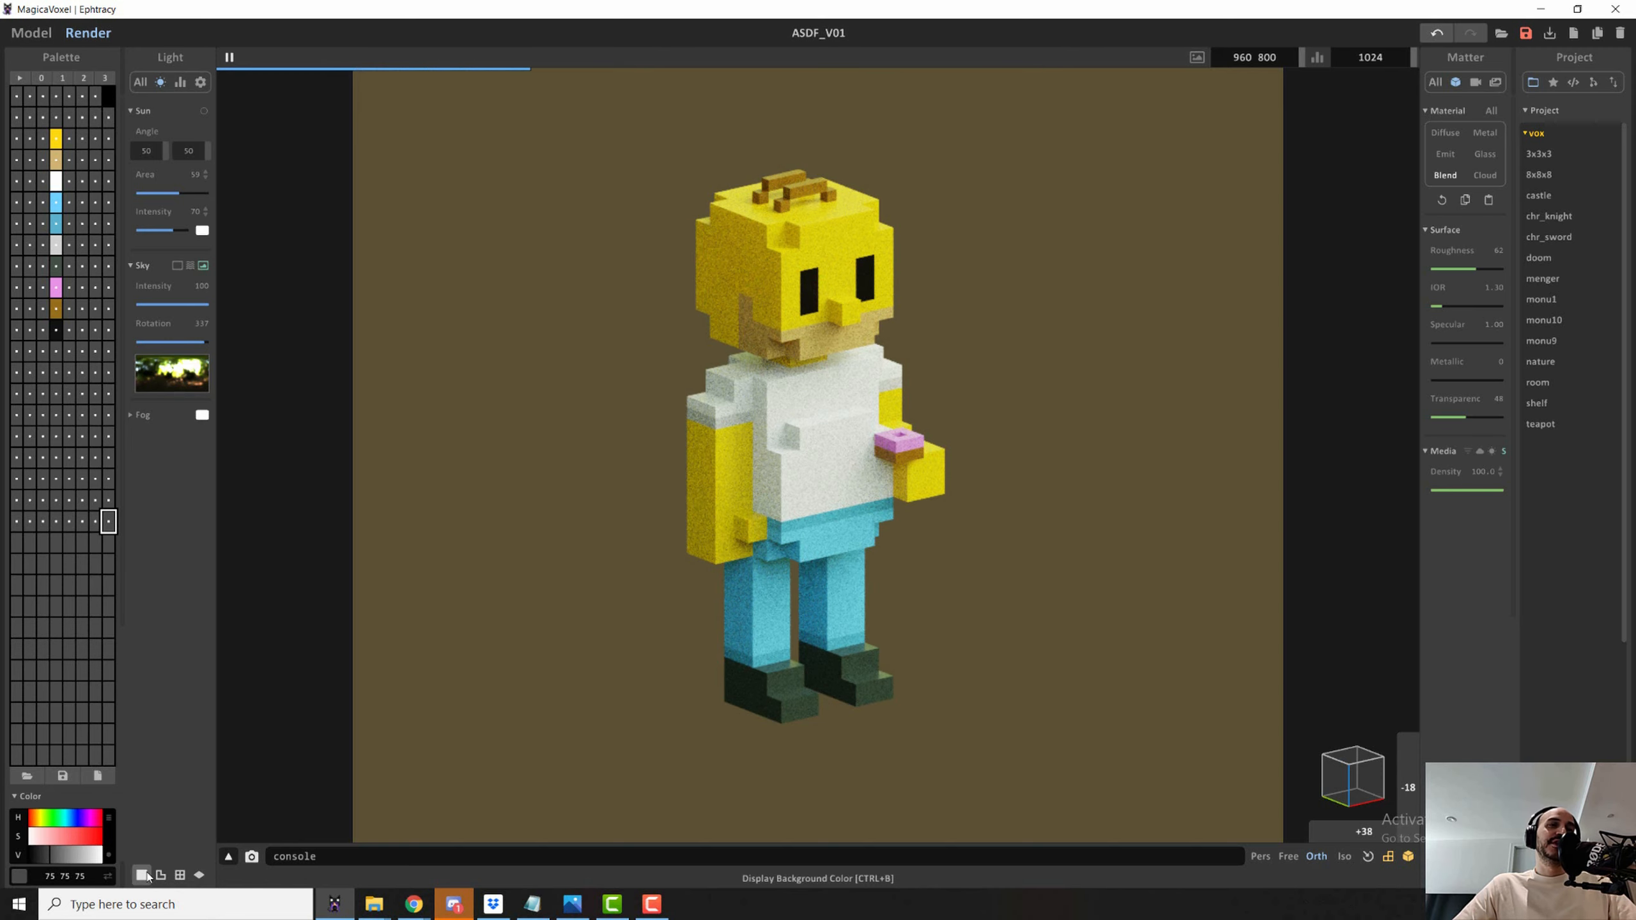
left_click(199, 875)
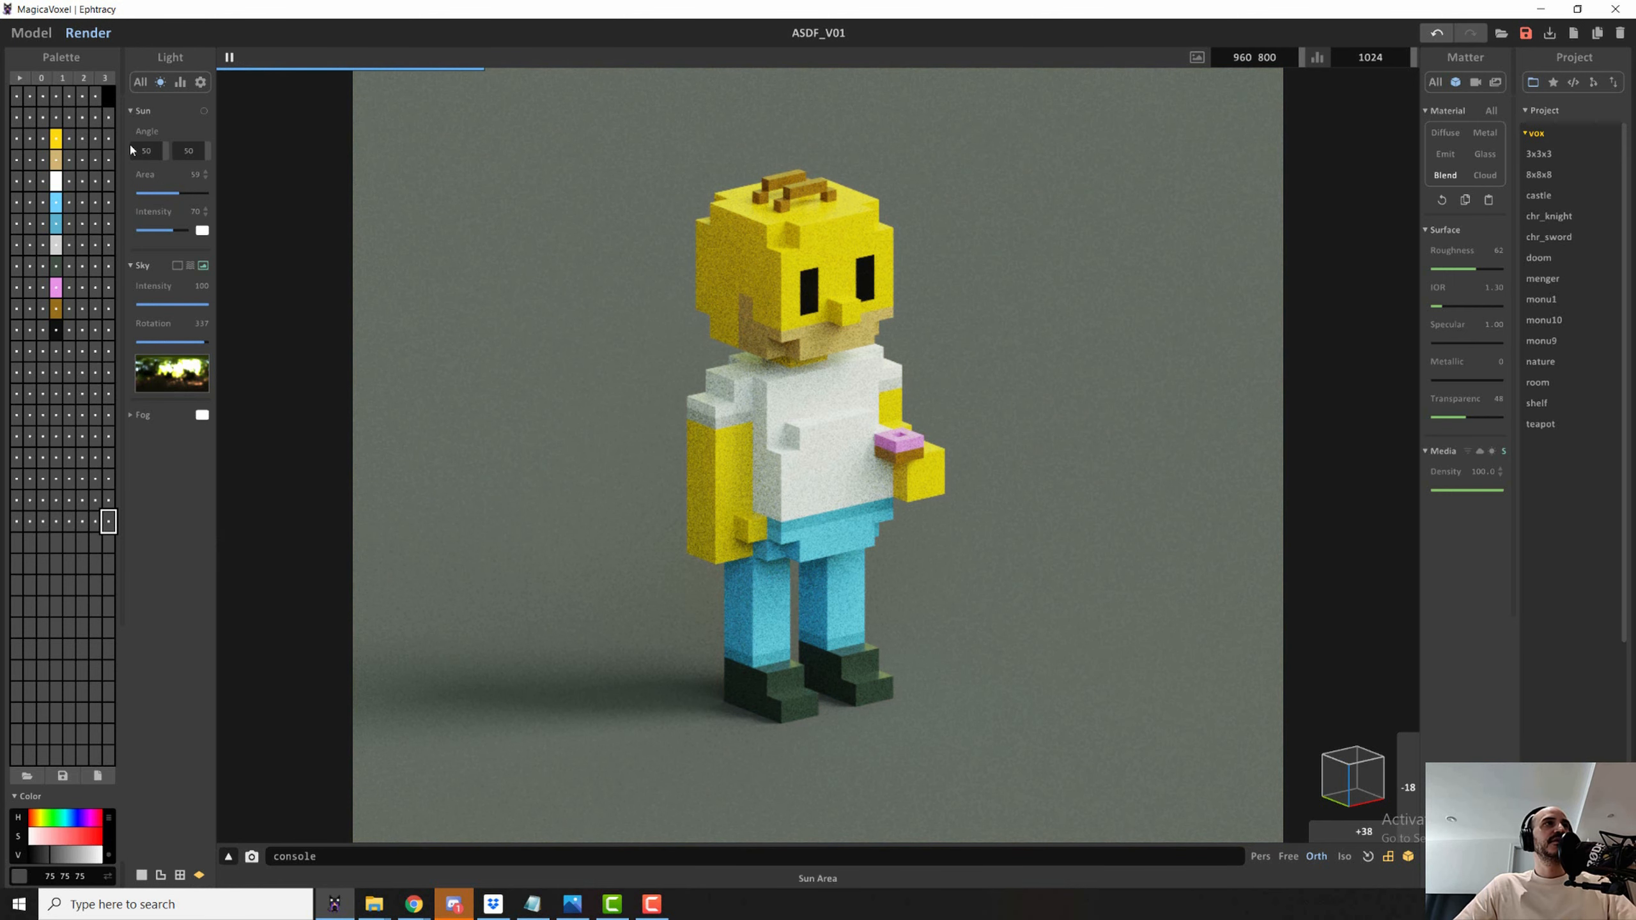
- Change the render's ground colour to a muted blue with hue 222 and value 107
left_click(141, 83)
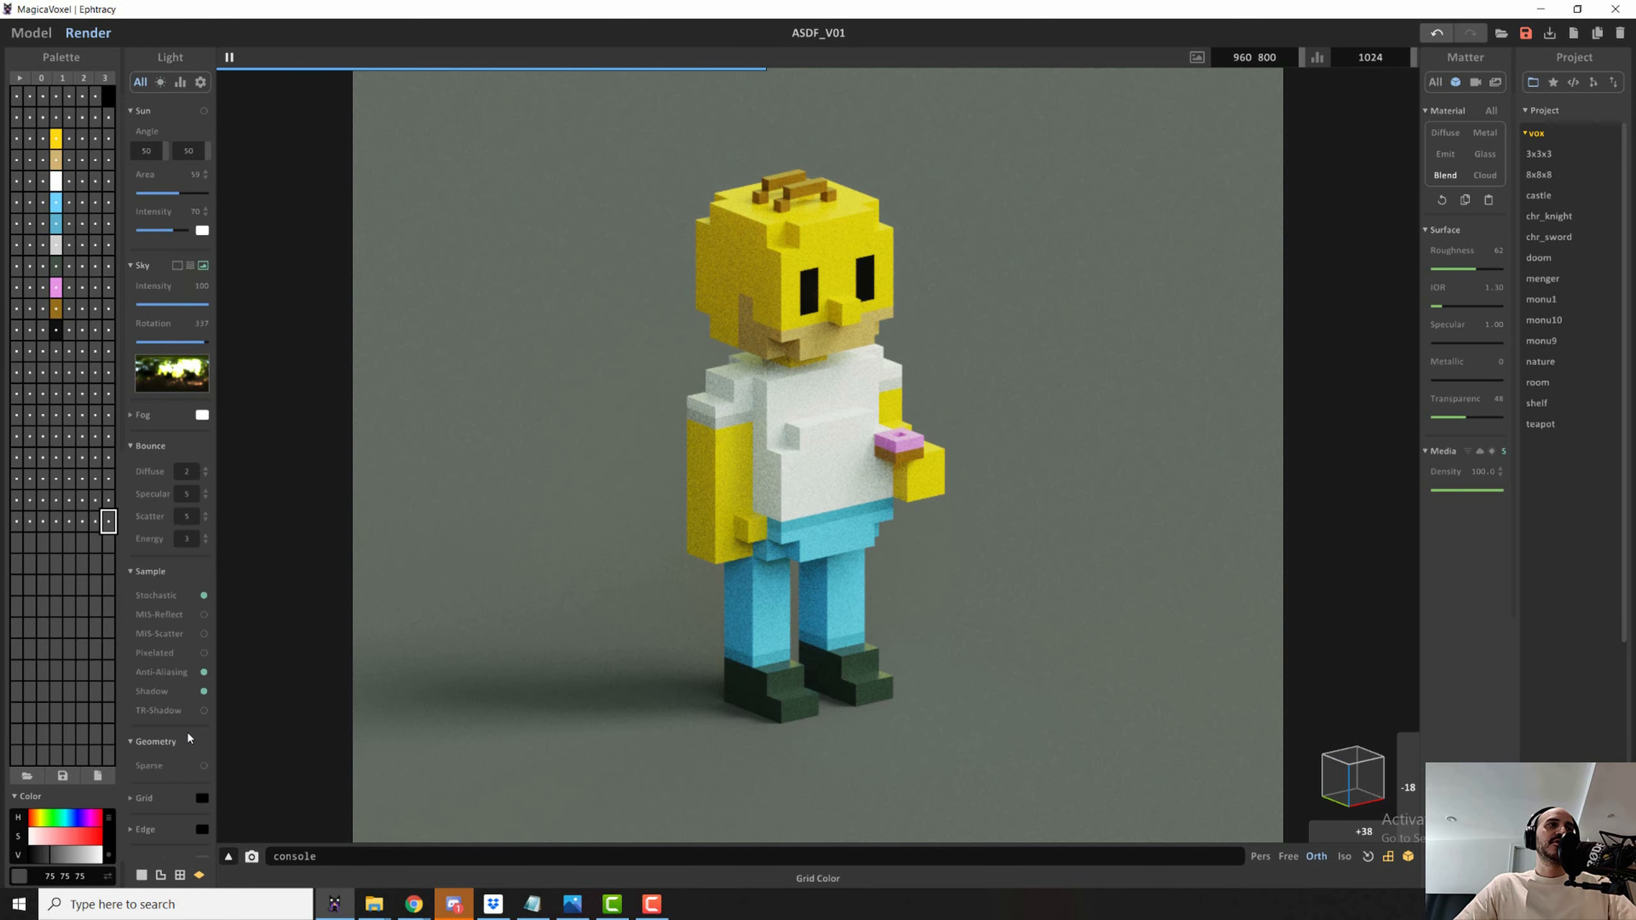
scroll(180, 583, "down", 3)
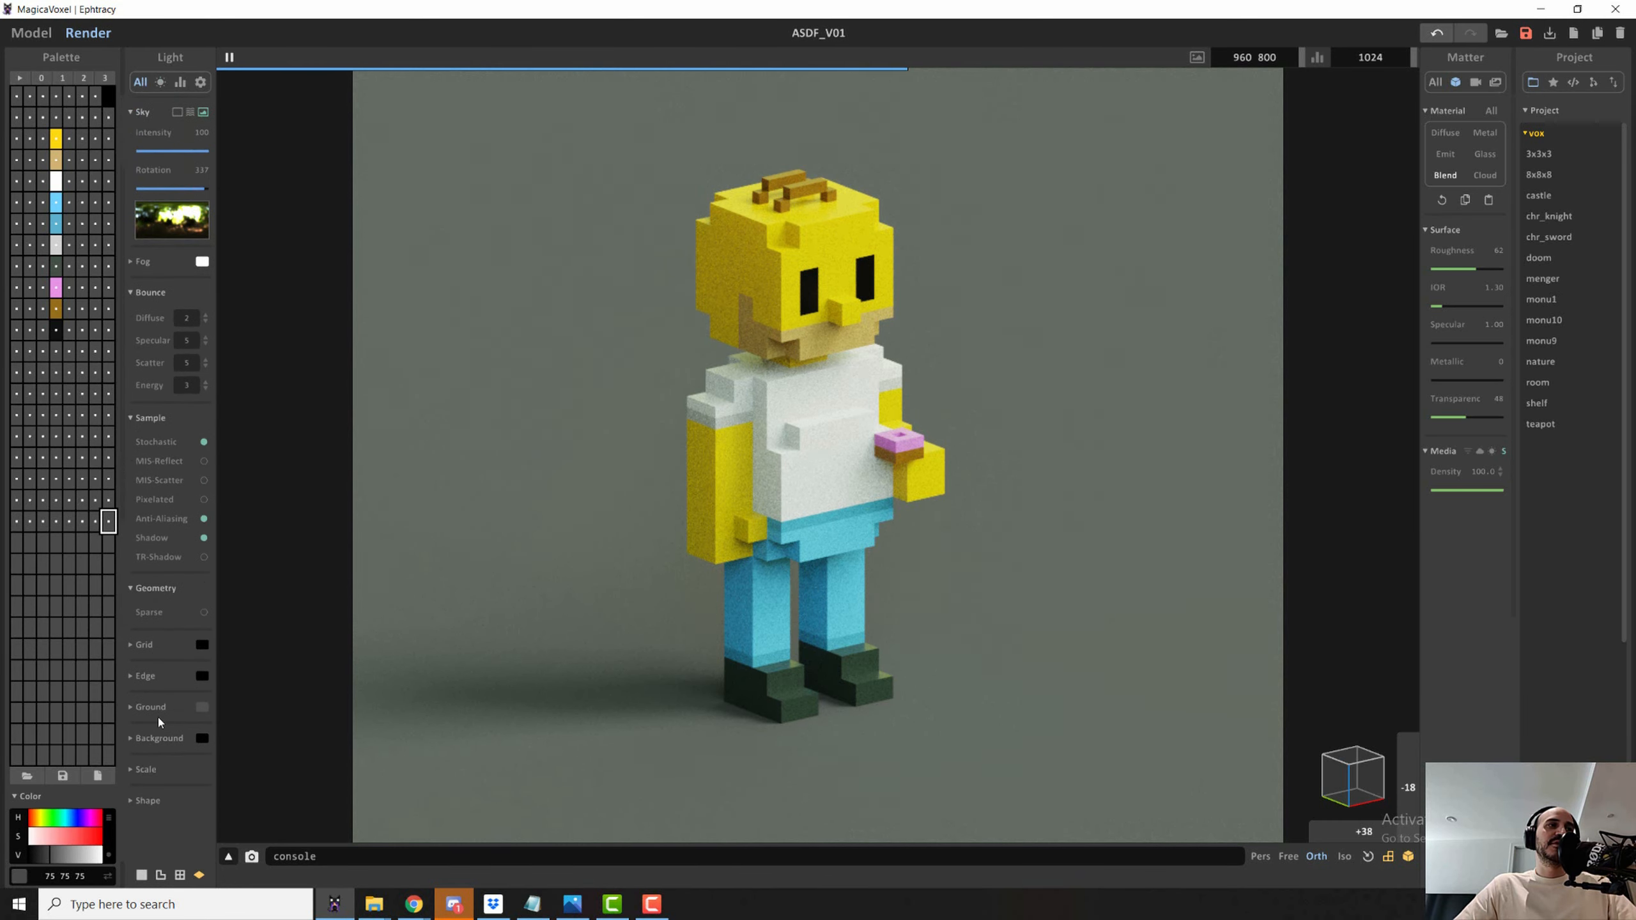
left_click(202, 708)
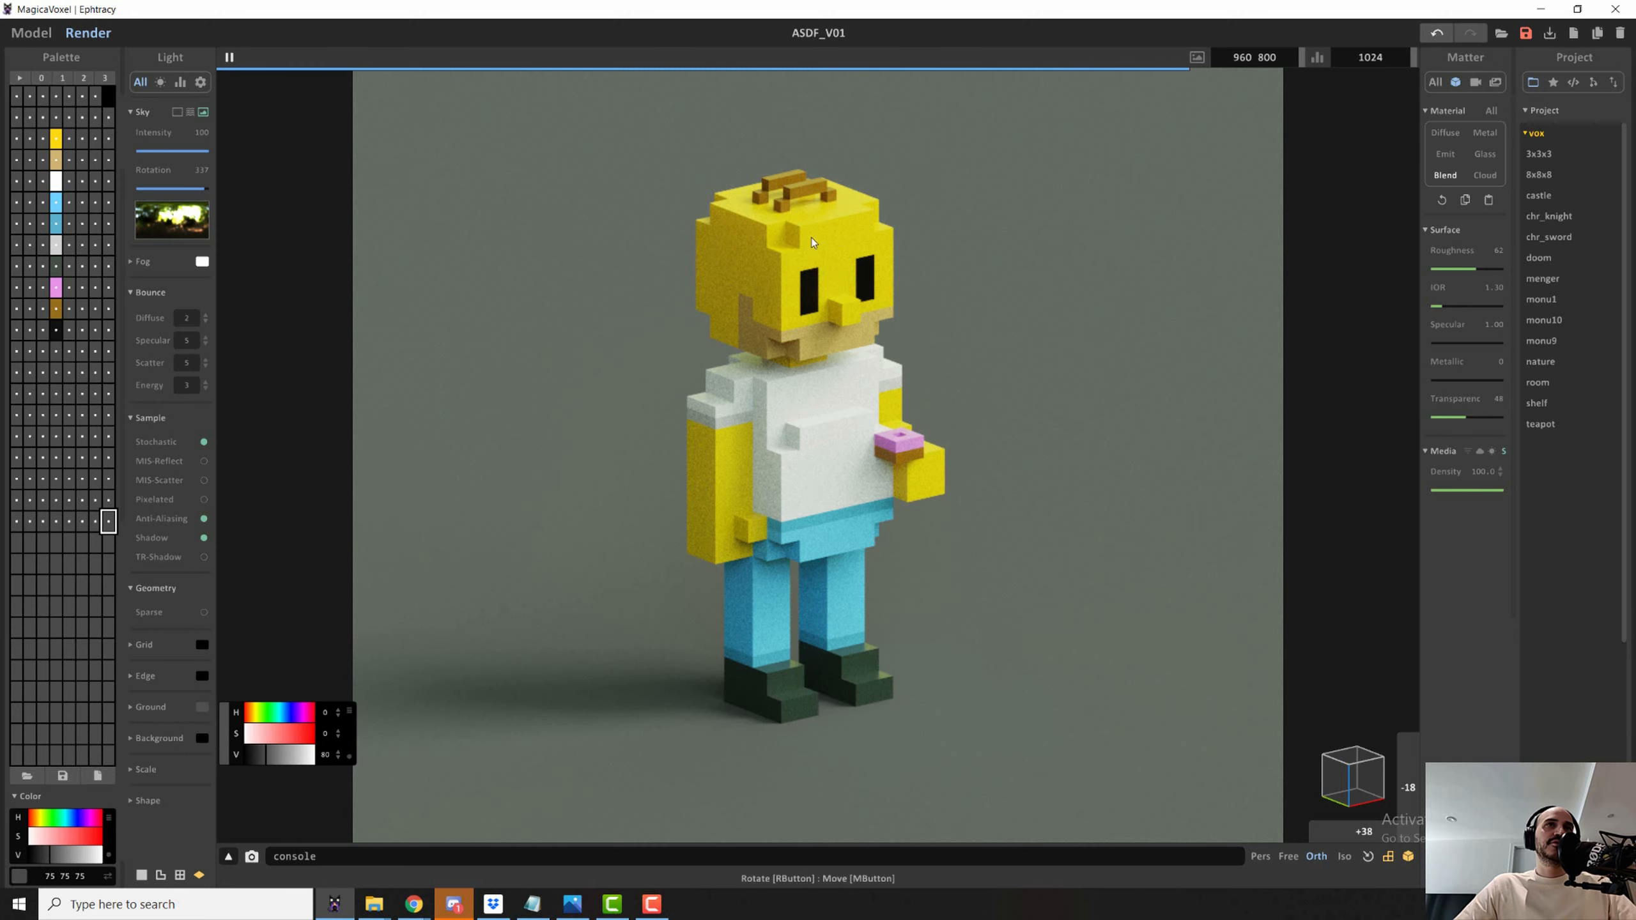
left_click(288, 714)
left_click(273, 734)
left_click(283, 757)
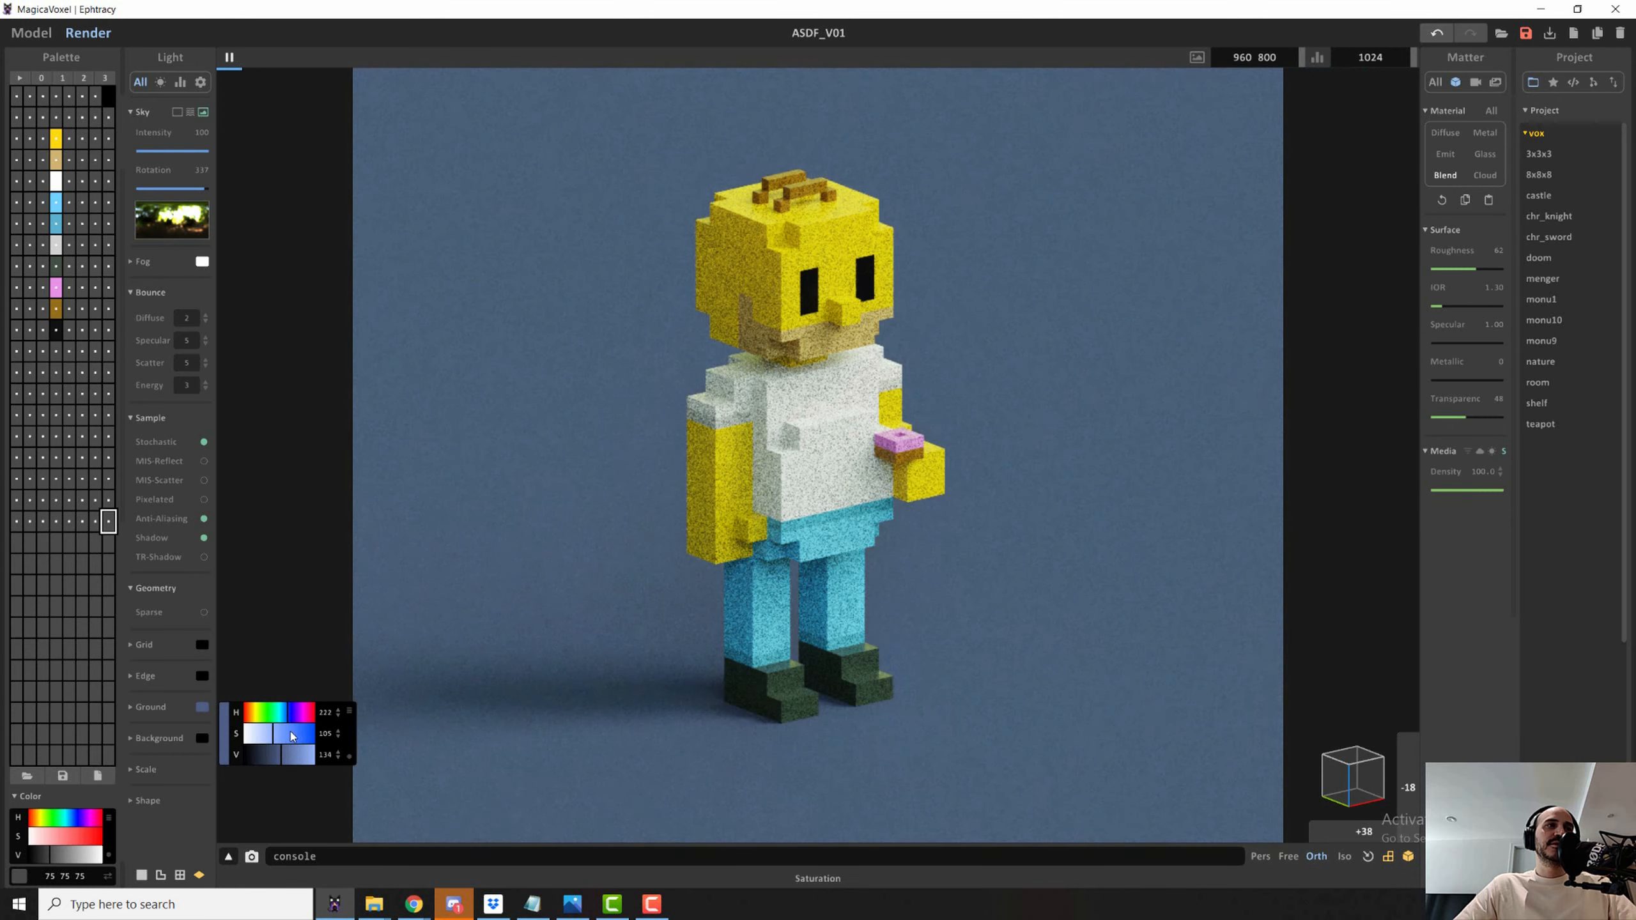
left_click(269, 742)
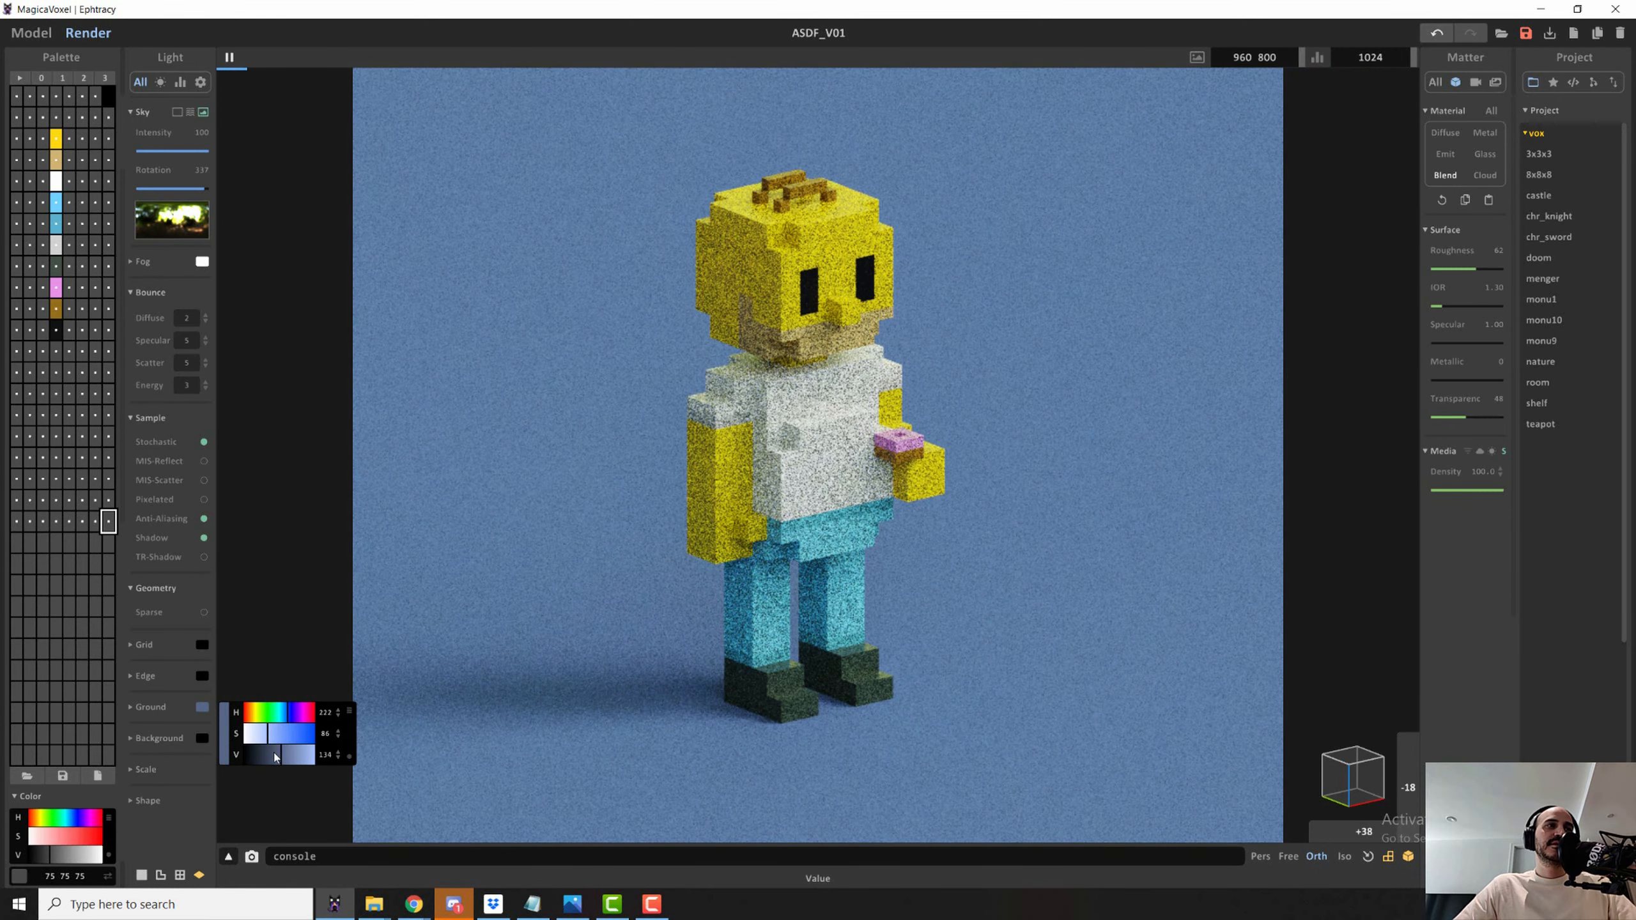
left_click(273, 756)
left_click(279, 736)
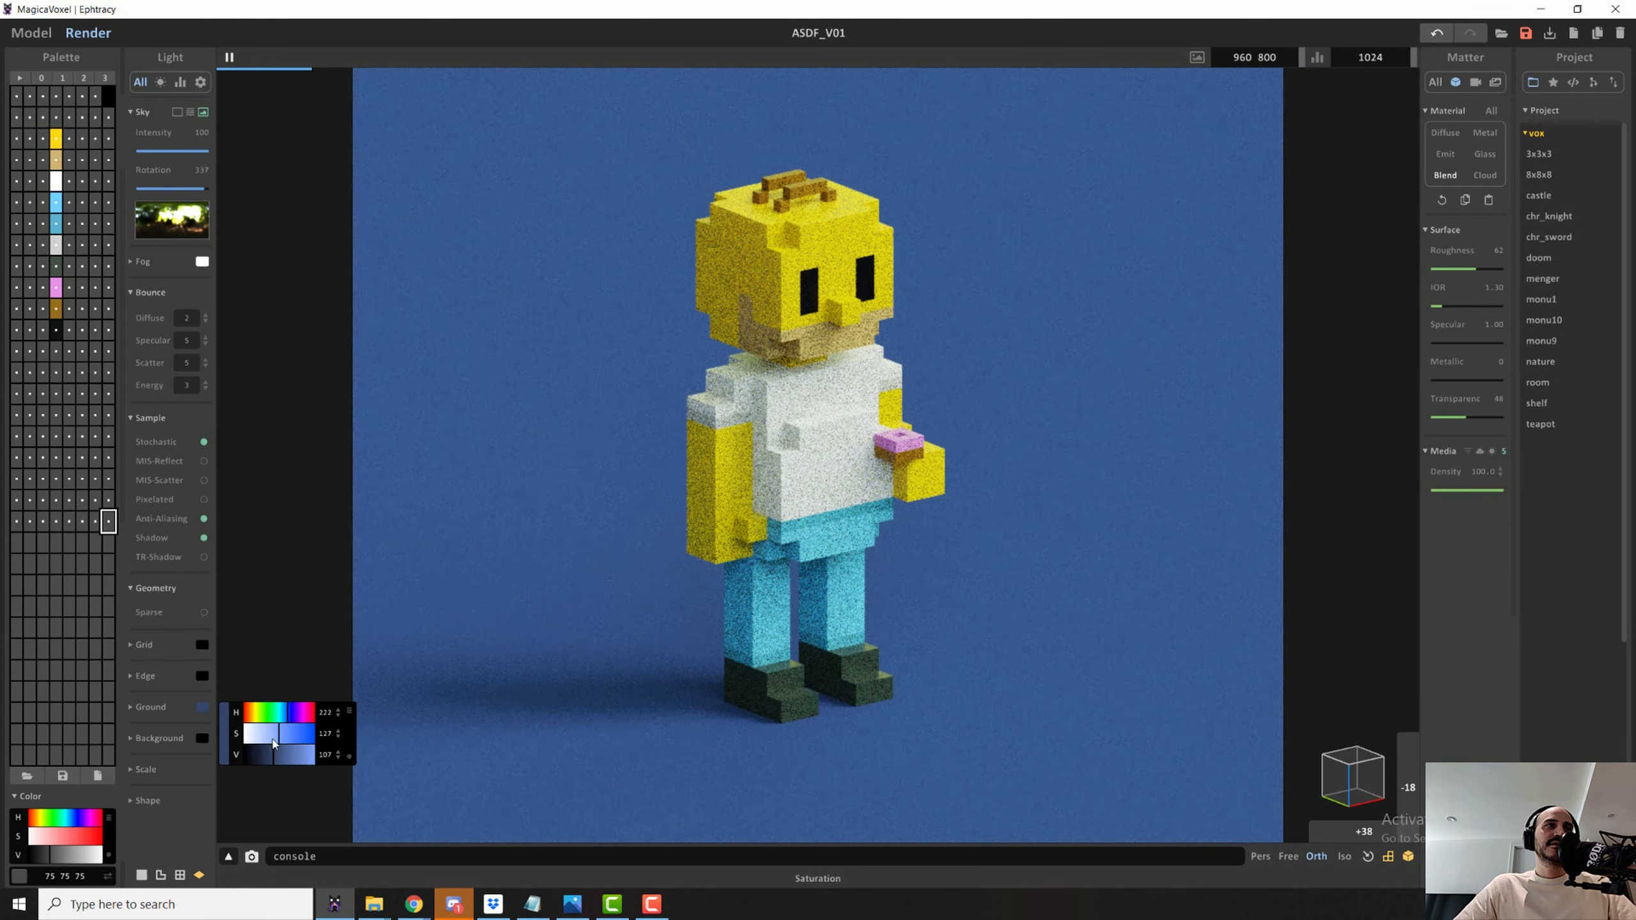
left_click(273, 742)
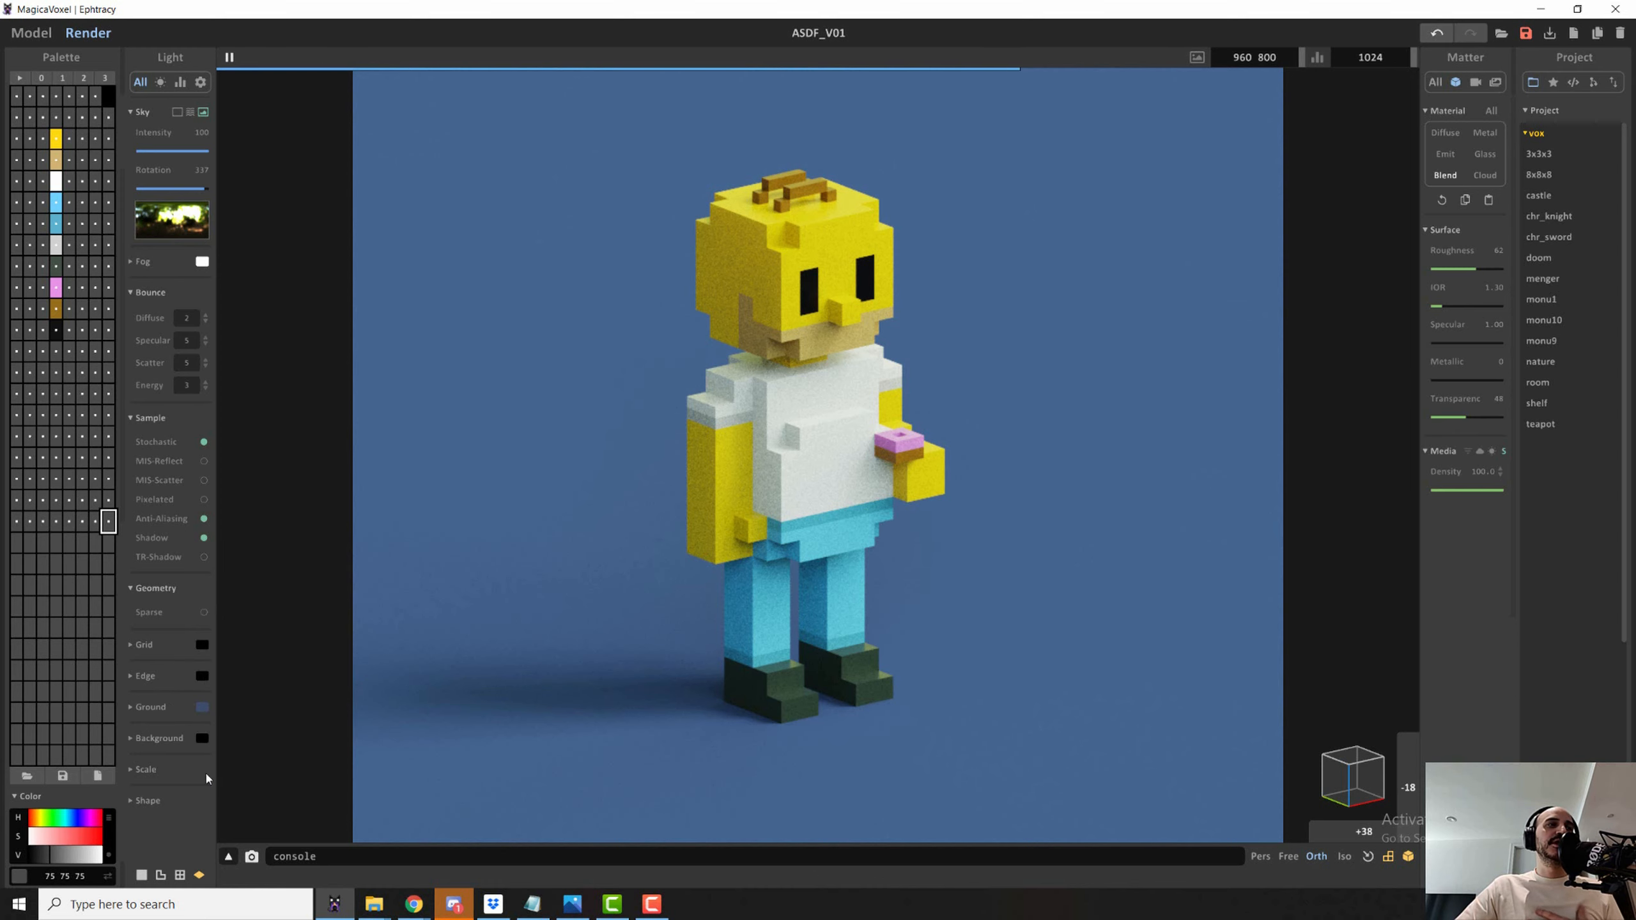
- Display the voxel edges in the render with a width of 0.01 and a grey edge colour of value 130
left_click(163, 876)
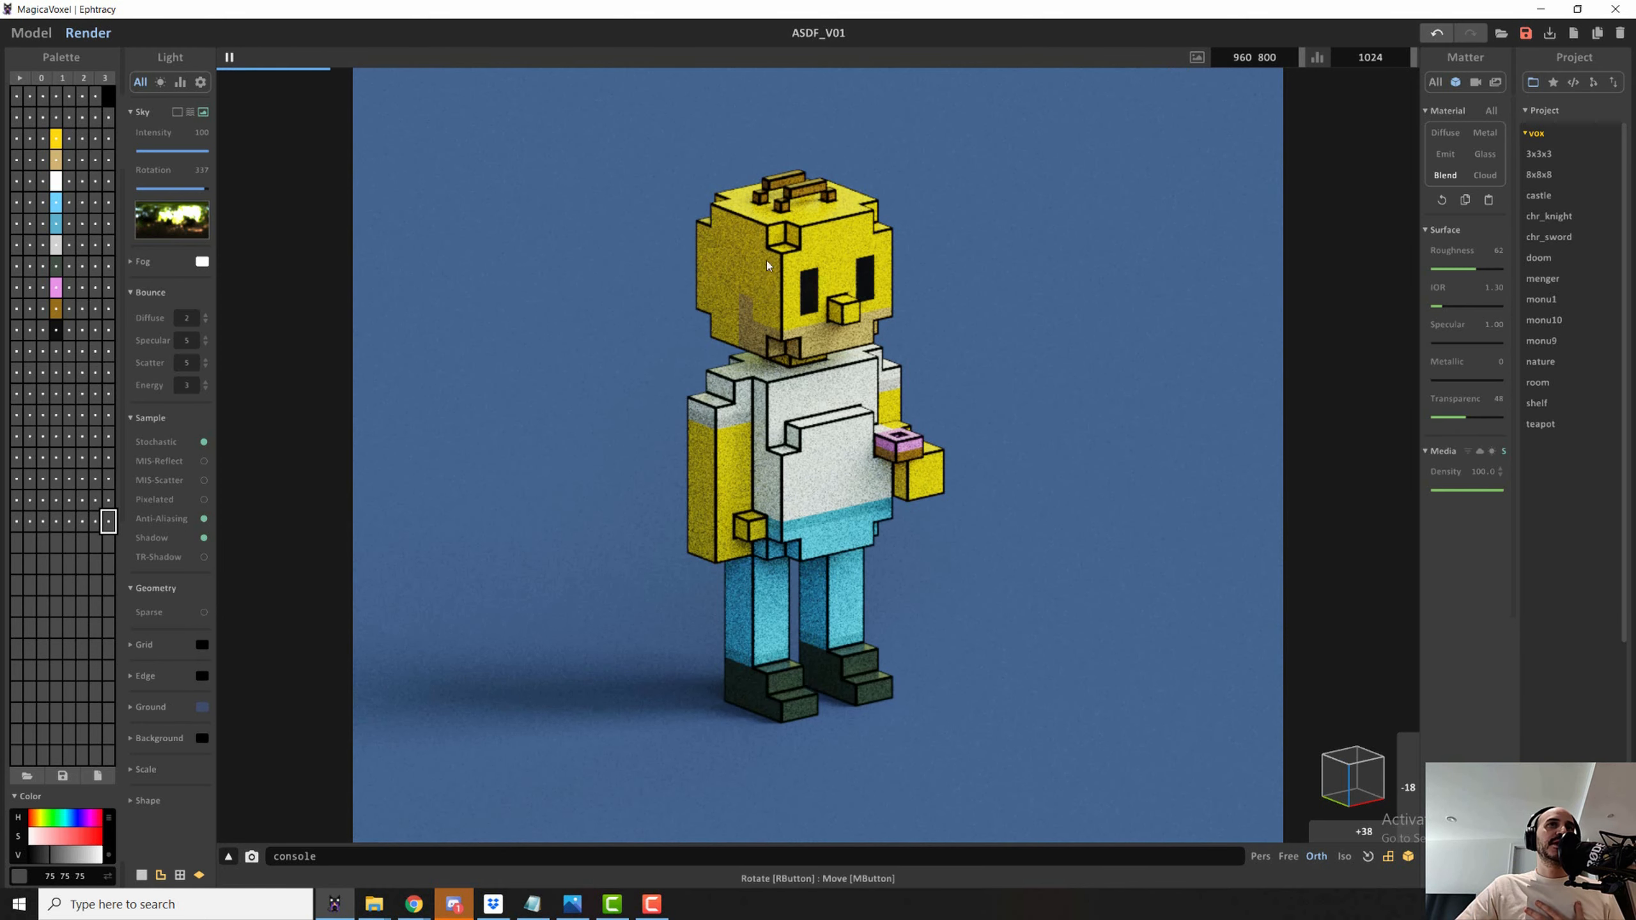
left_click(131, 677)
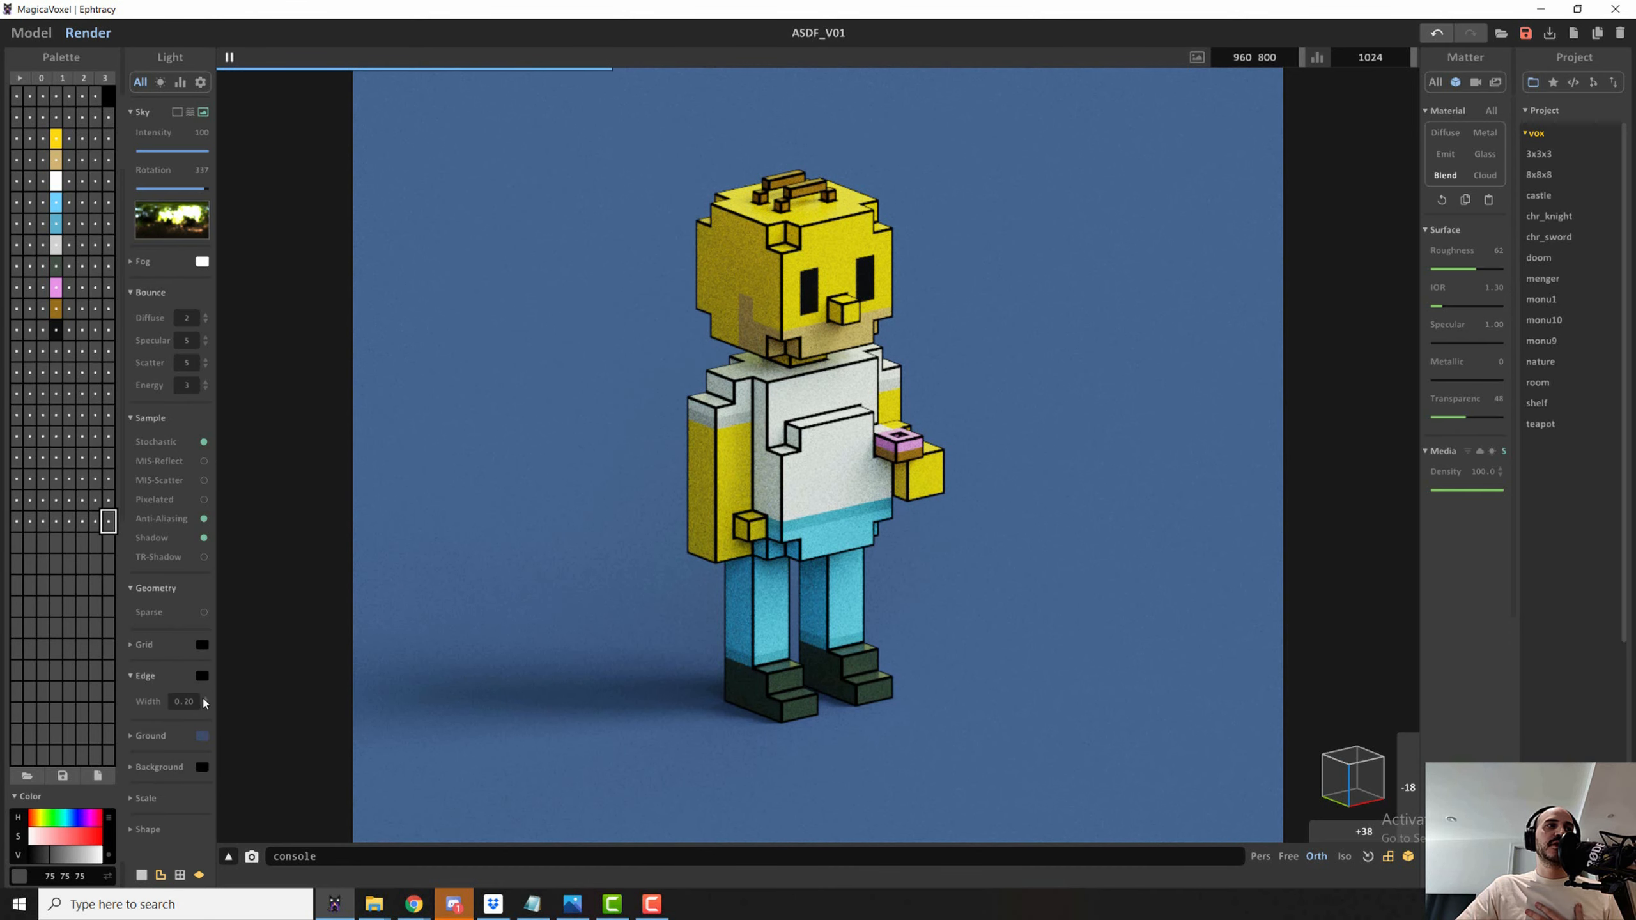
left_click_drag(205, 703, 207, 738)
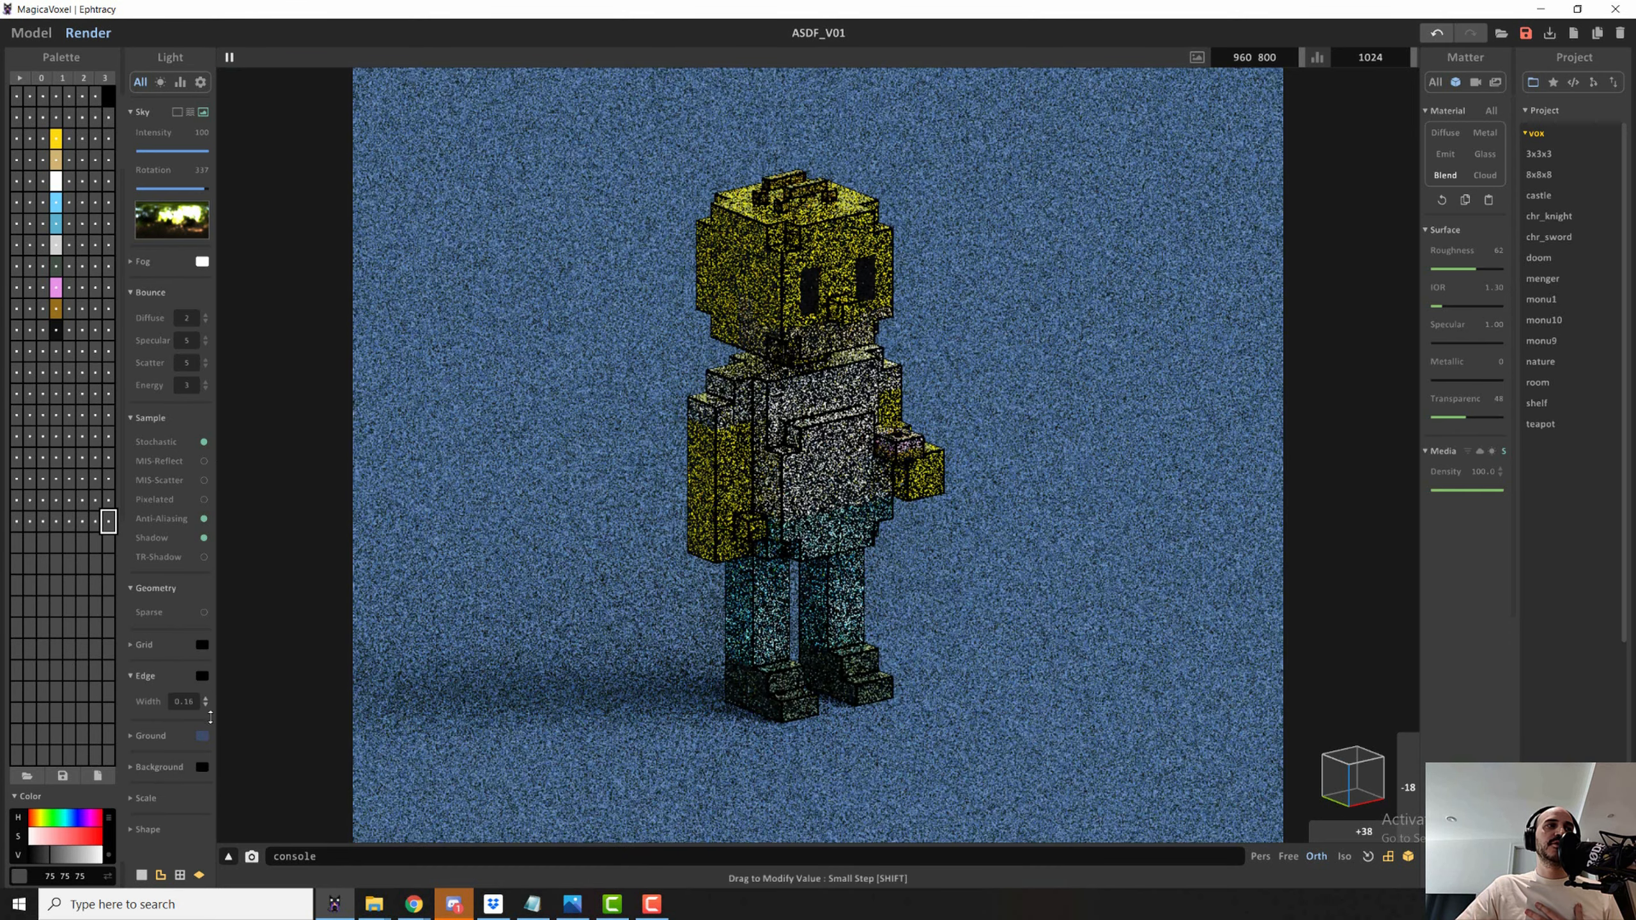
left_click(204, 675)
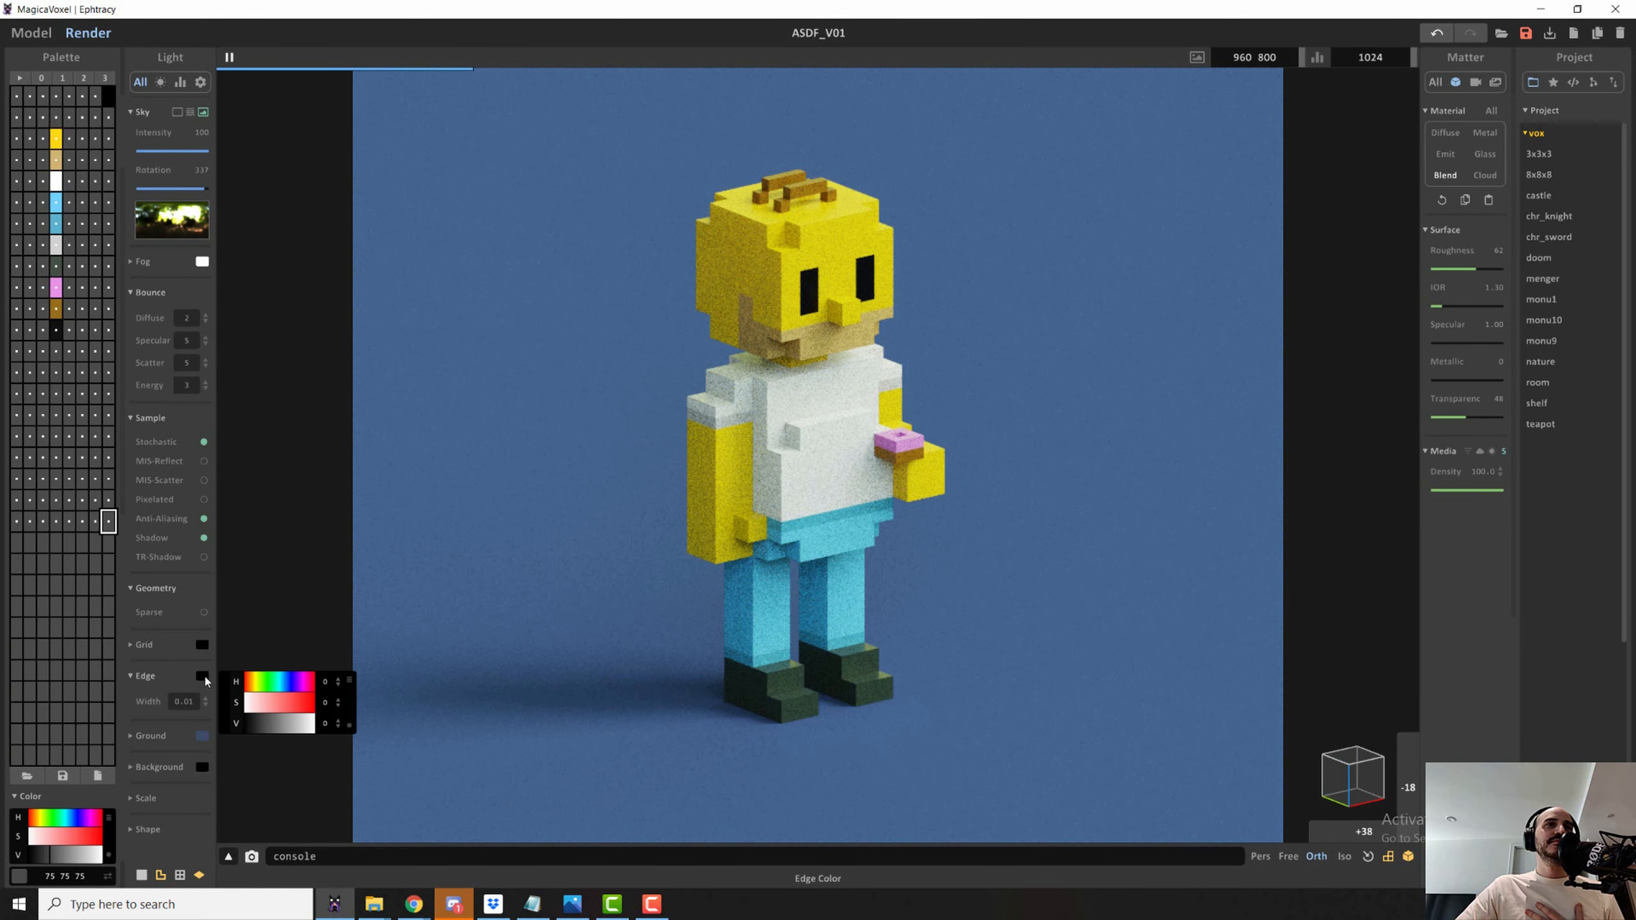
left_click(277, 726)
left_click_drag(278, 728, 281, 729)
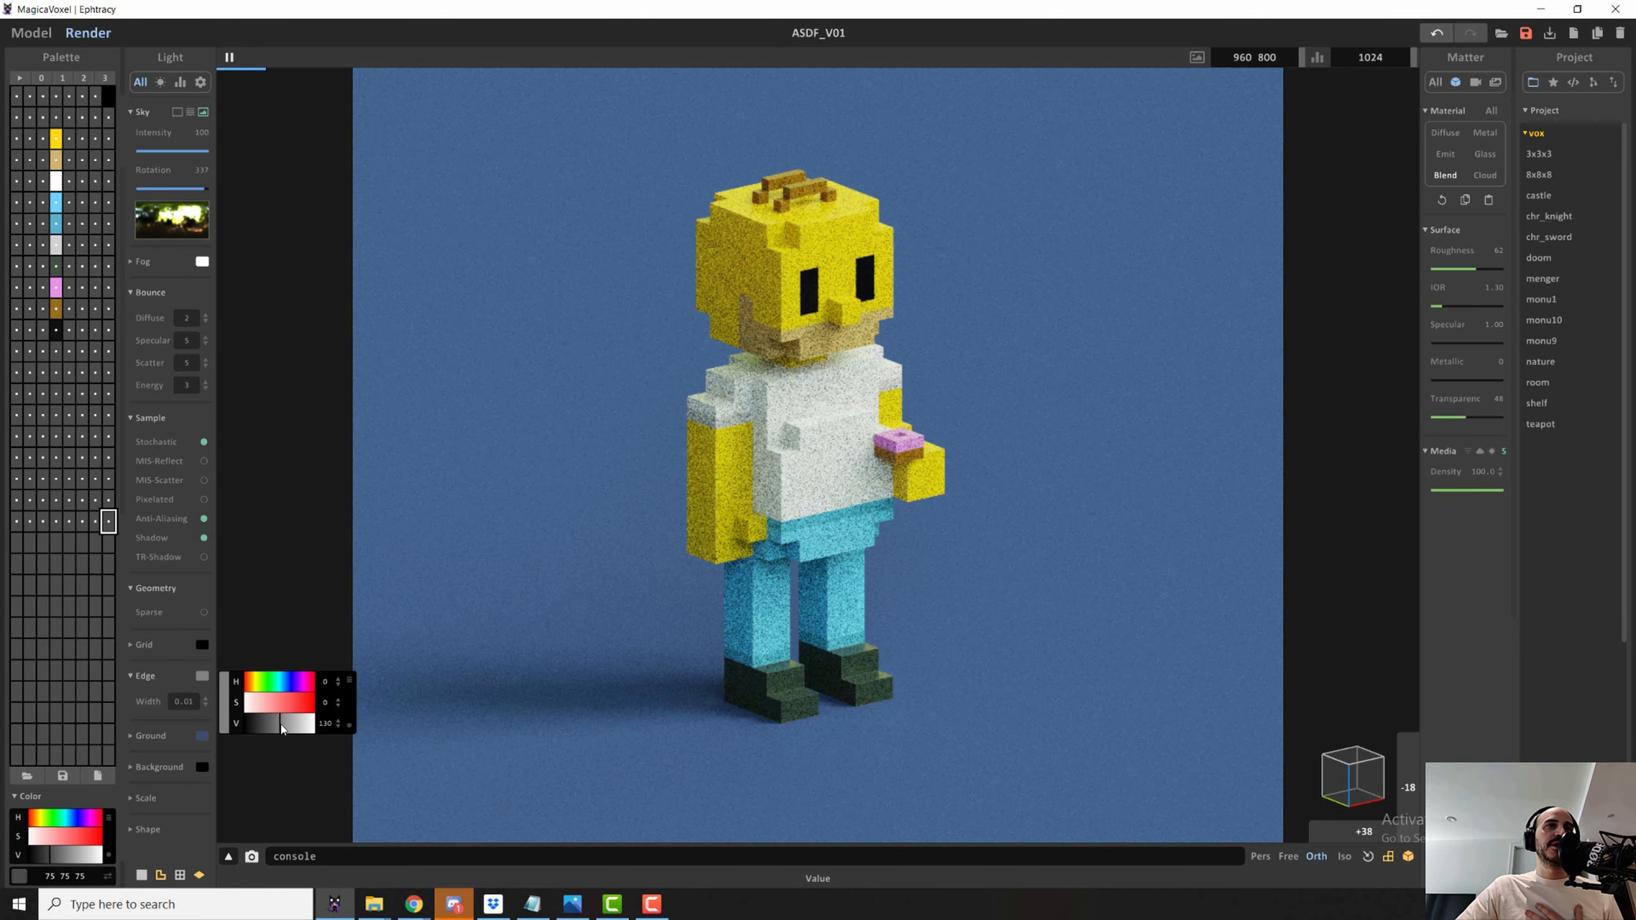
left_click(449, 387)
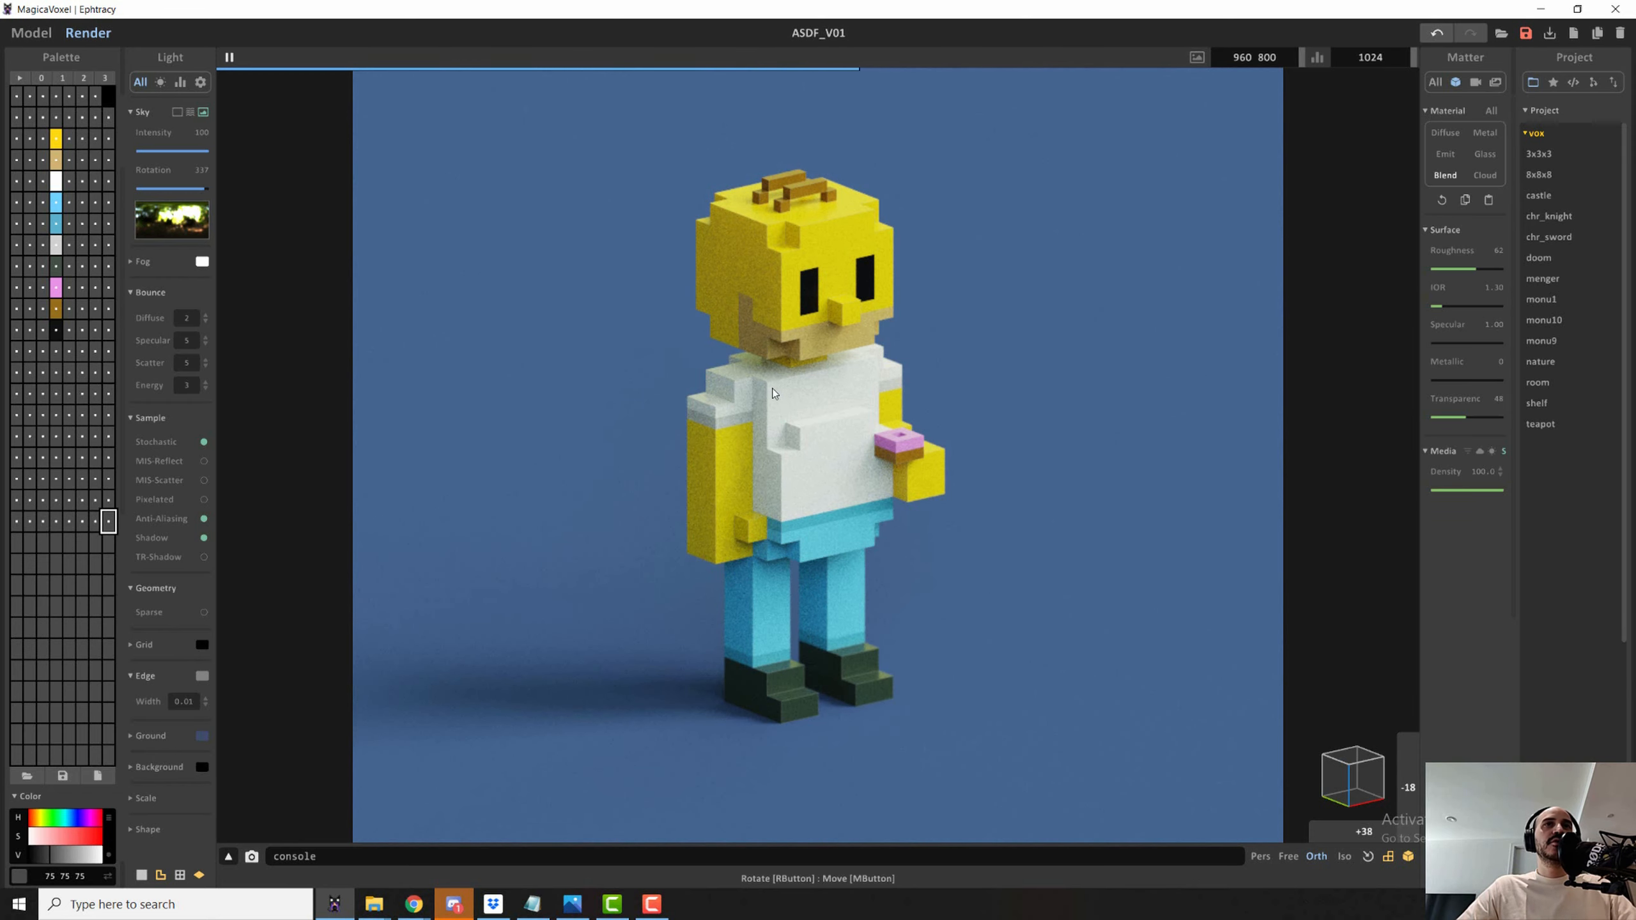
- Try the camera focus on the ground behind the figure and refocus on its face
left_click(584, 390)
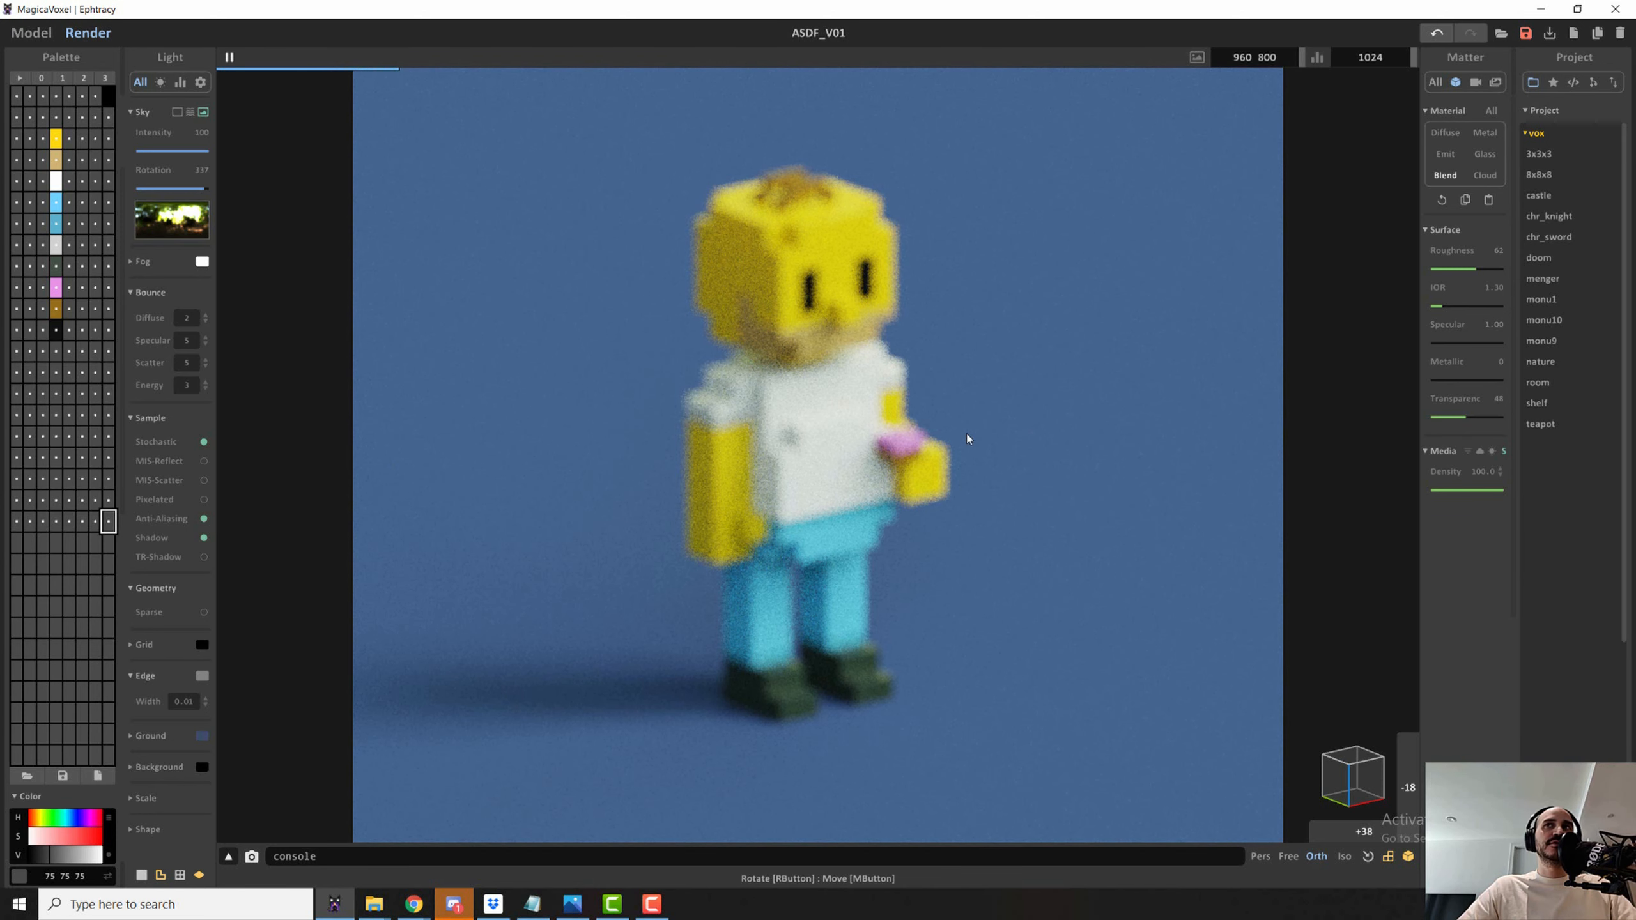
left_click(734, 476)
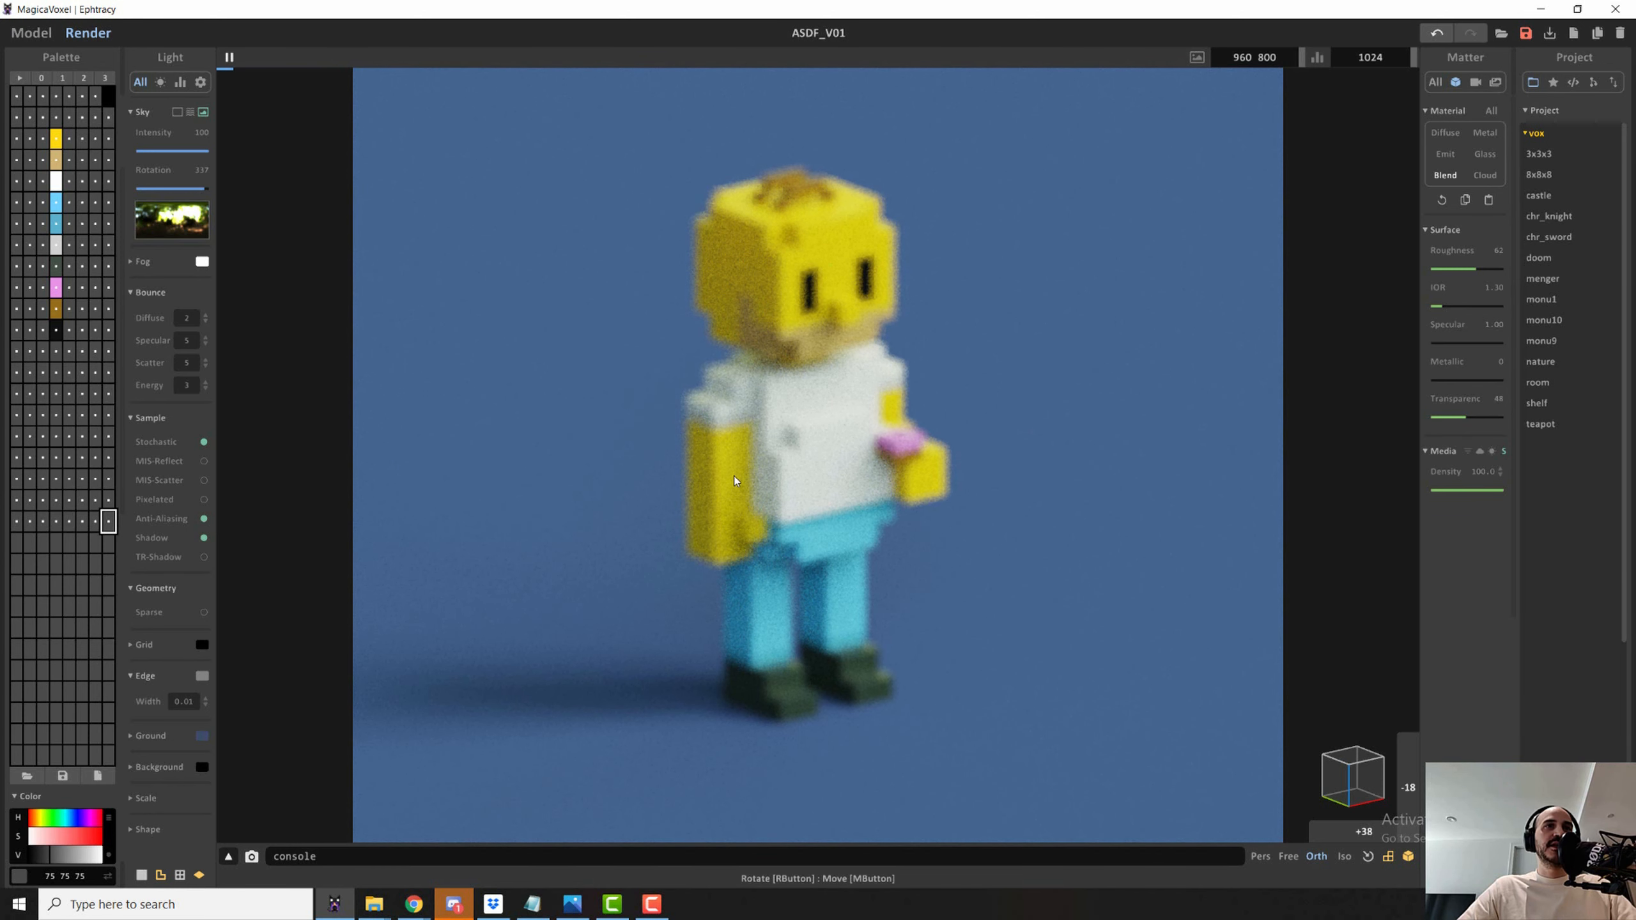
left_click(831, 292)
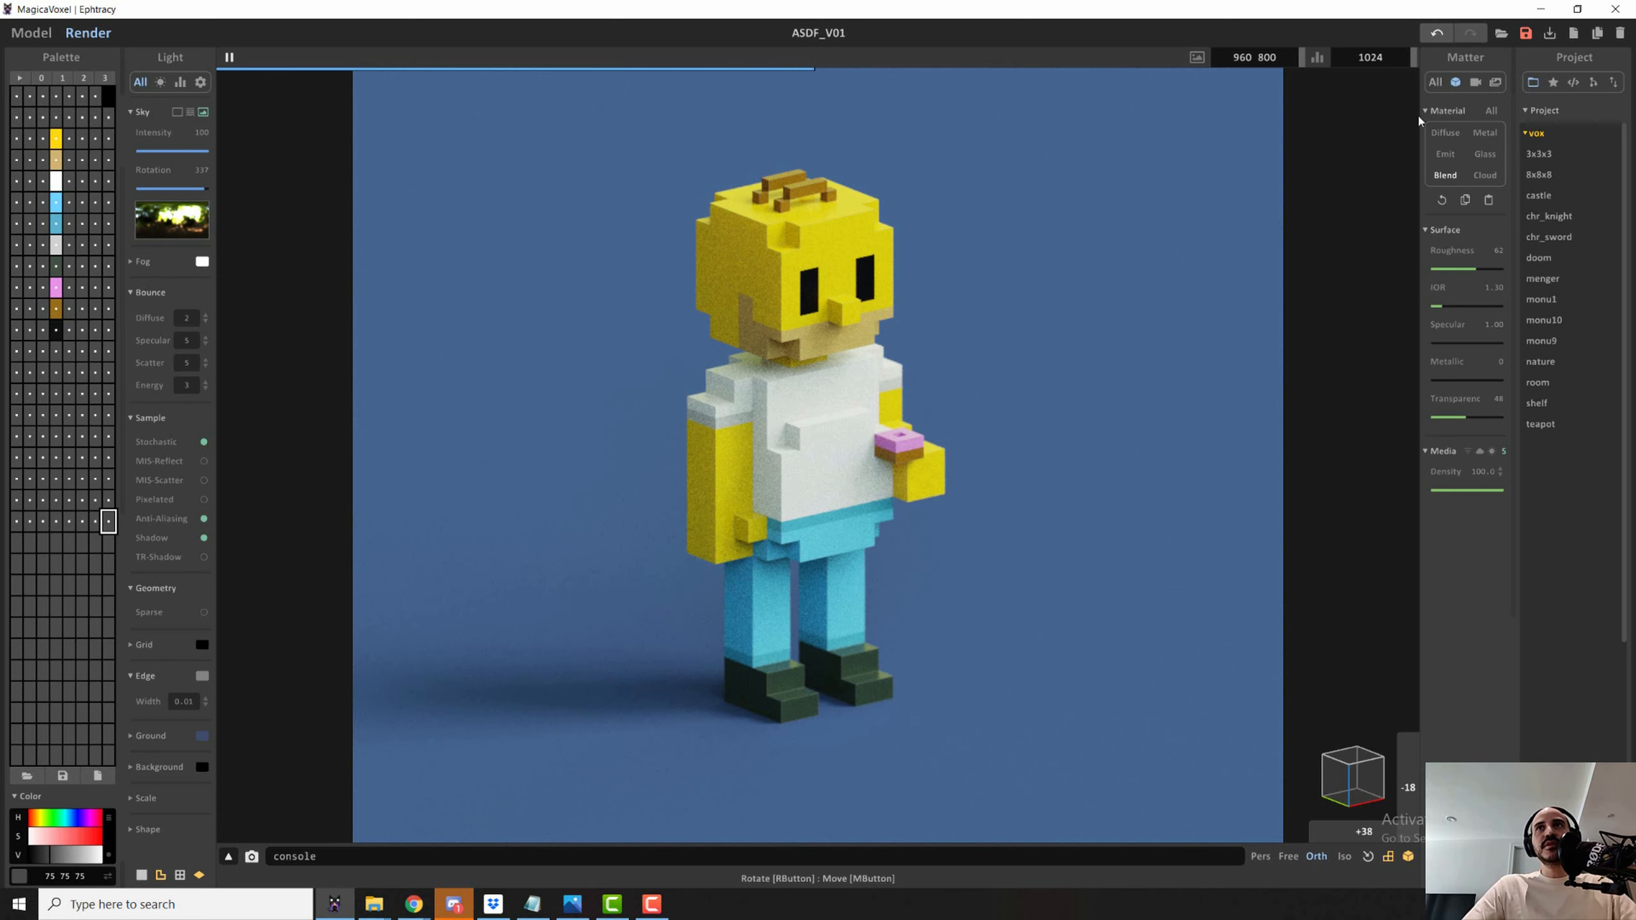
- Try a camera aperture of 75 with the focus on the donut and the feet, refocus on the figure and return the aperture to 25
left_click(1477, 84)
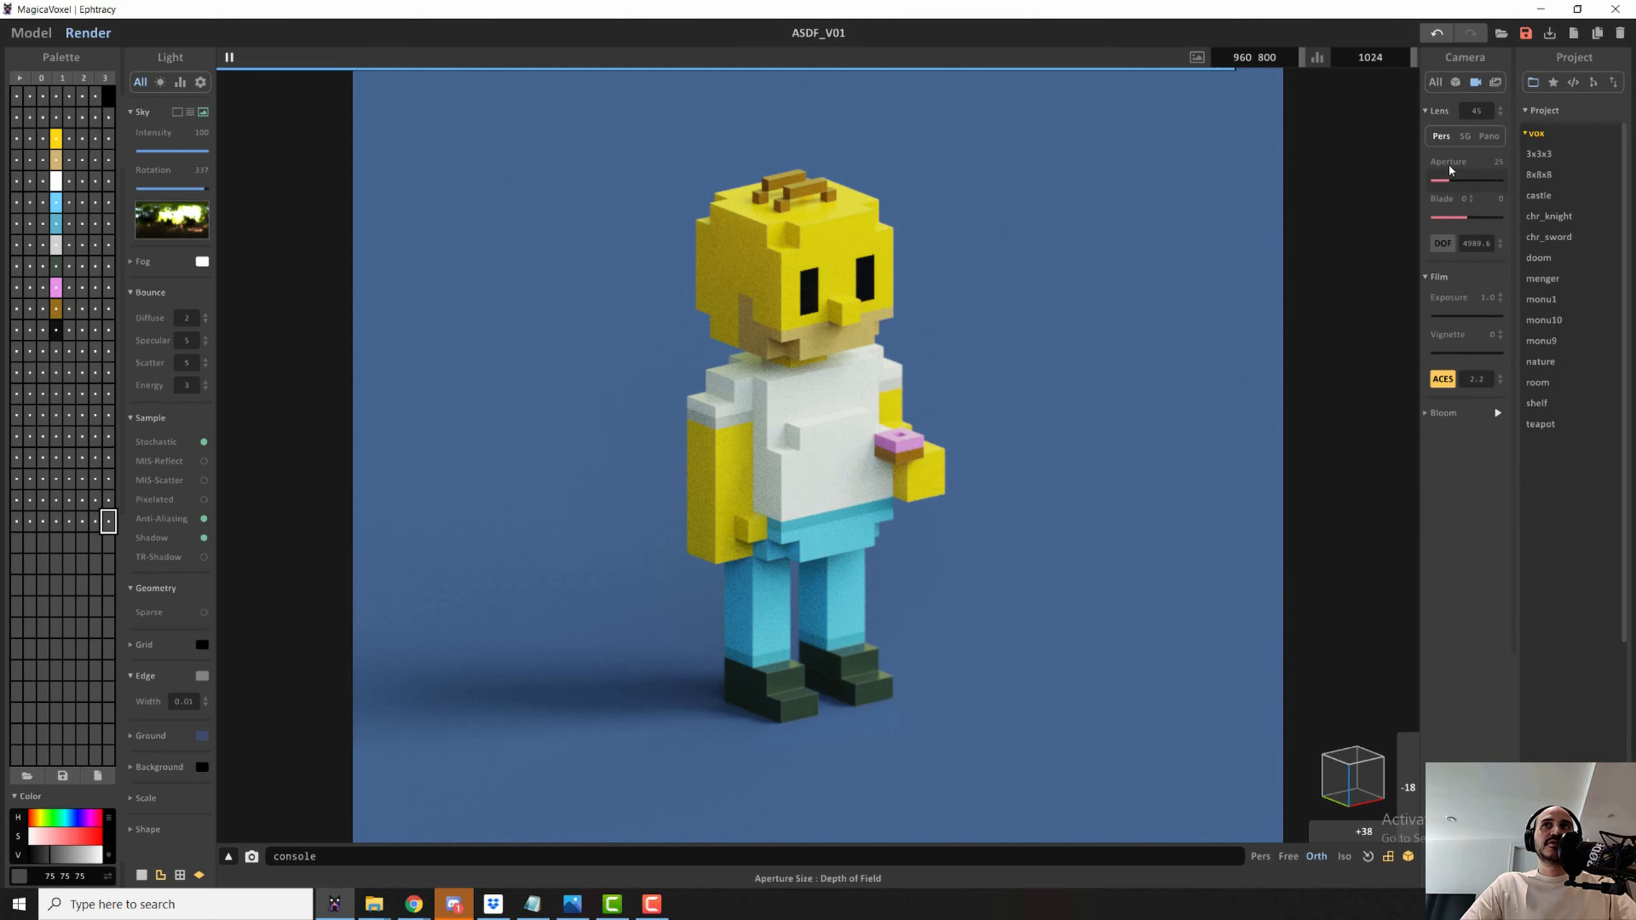
left_click_drag(1462, 181, 1488, 185)
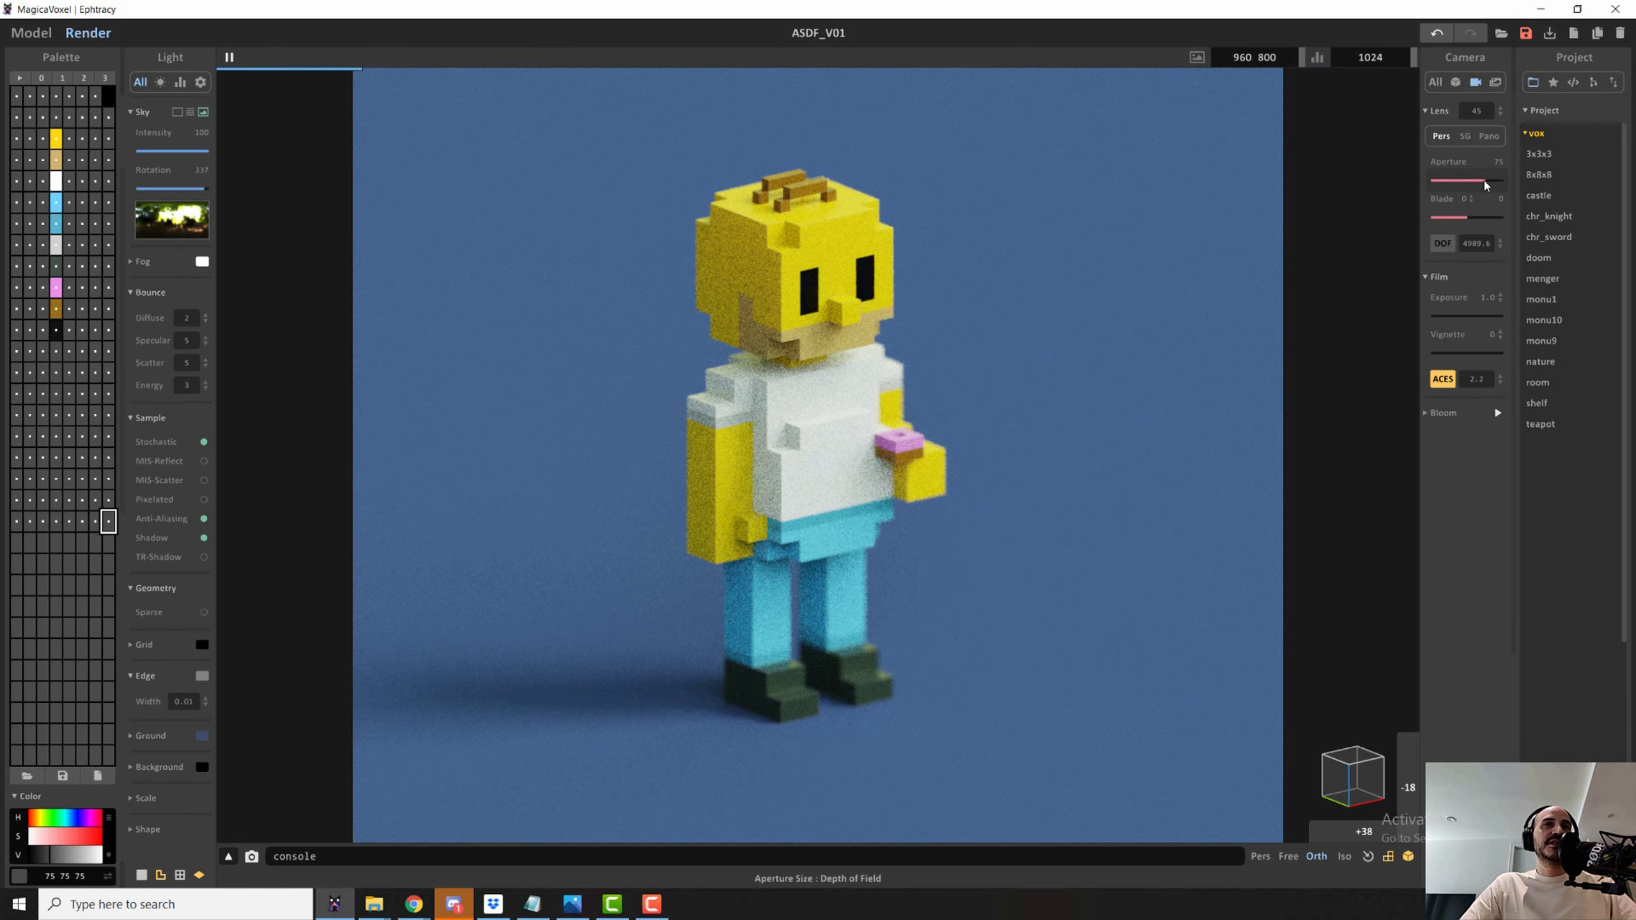
left_click(902, 446)
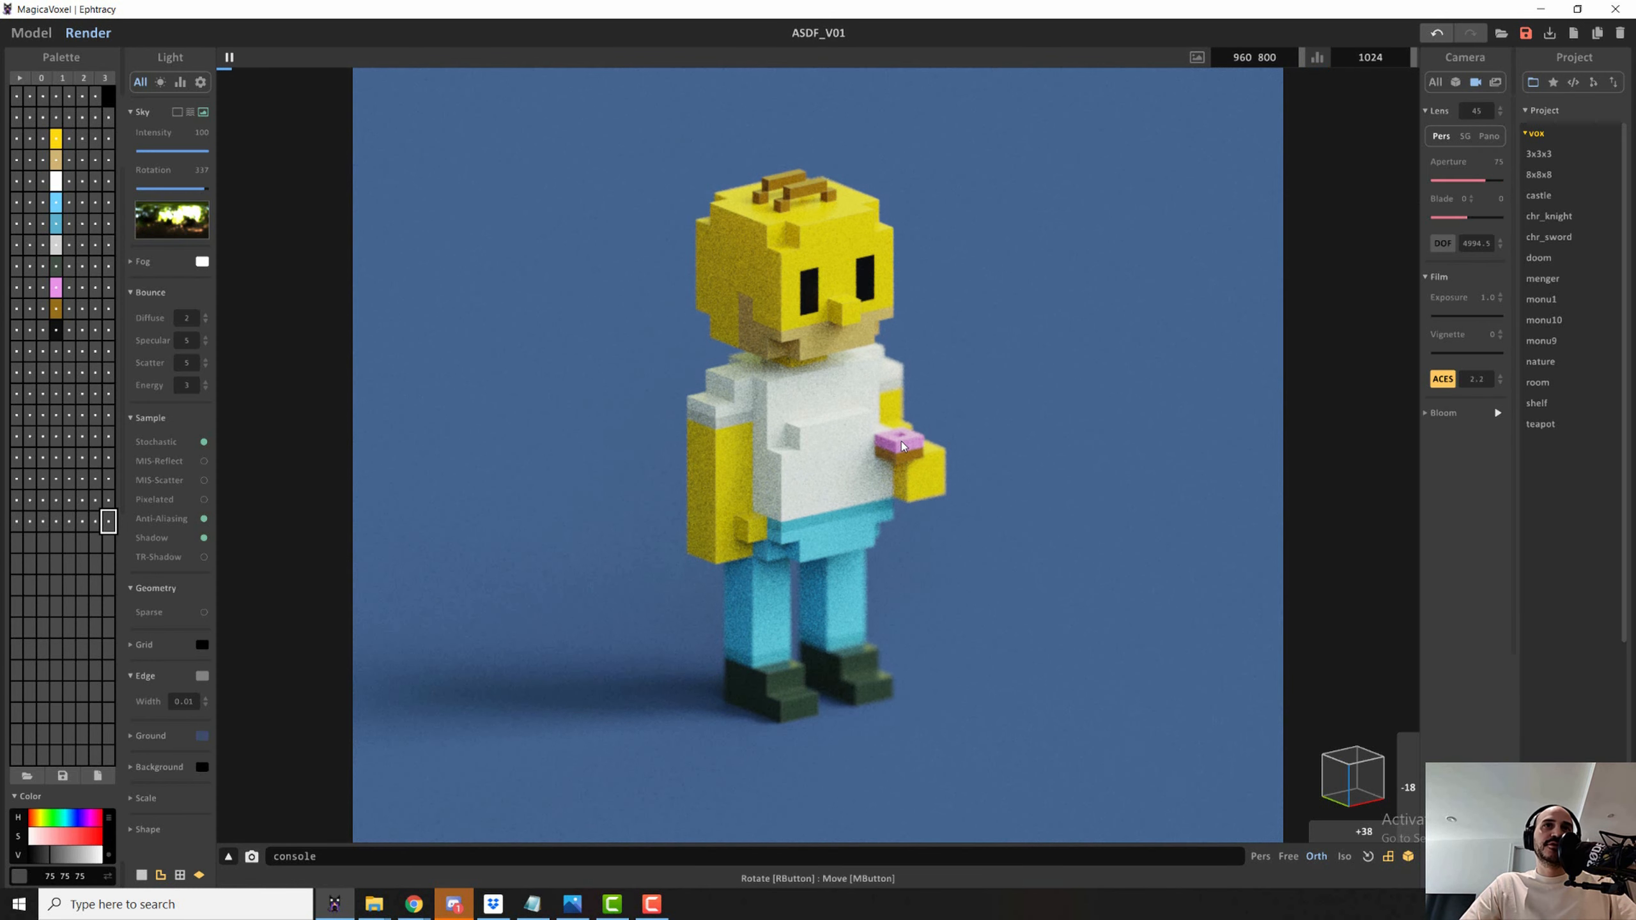
left_click(863, 657)
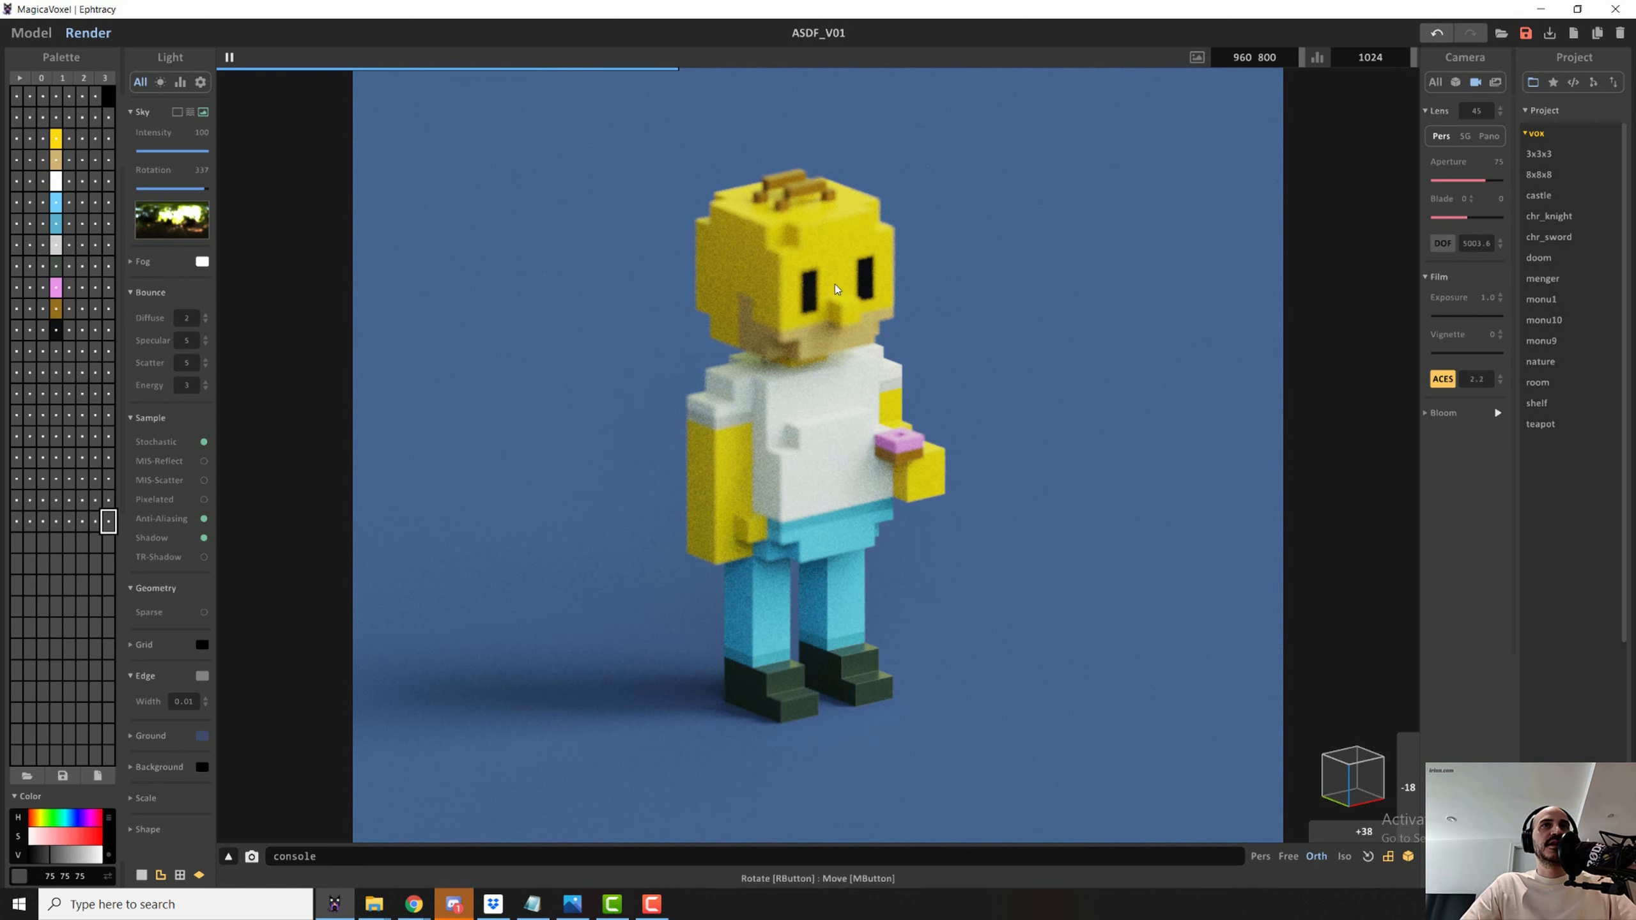
left_click(861, 567)
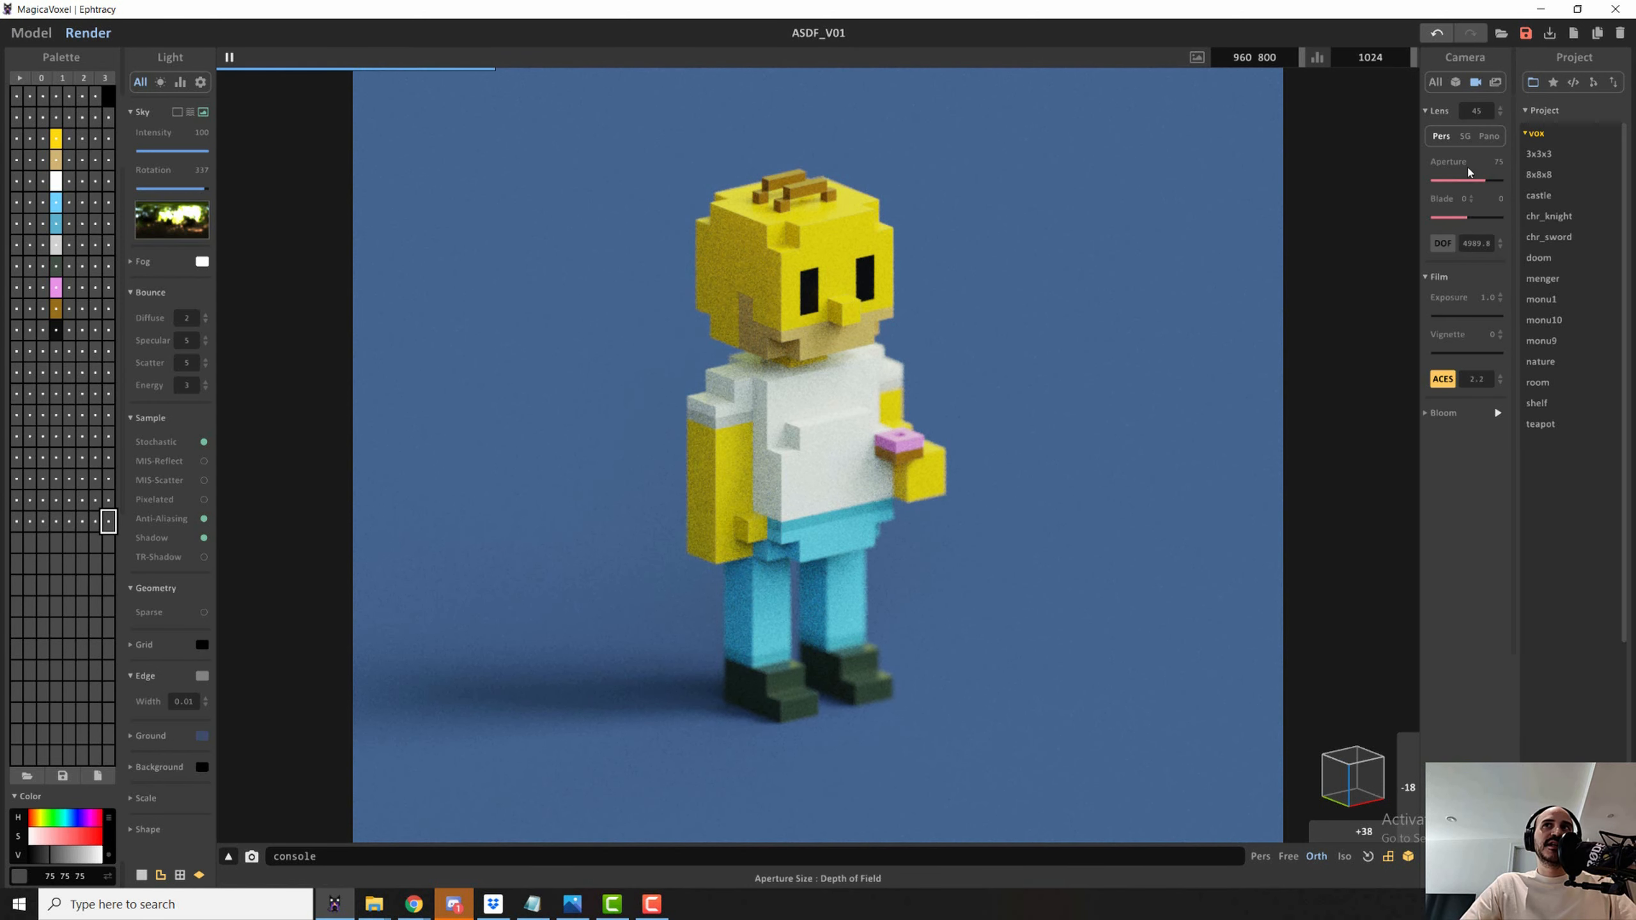
left_click(1449, 181)
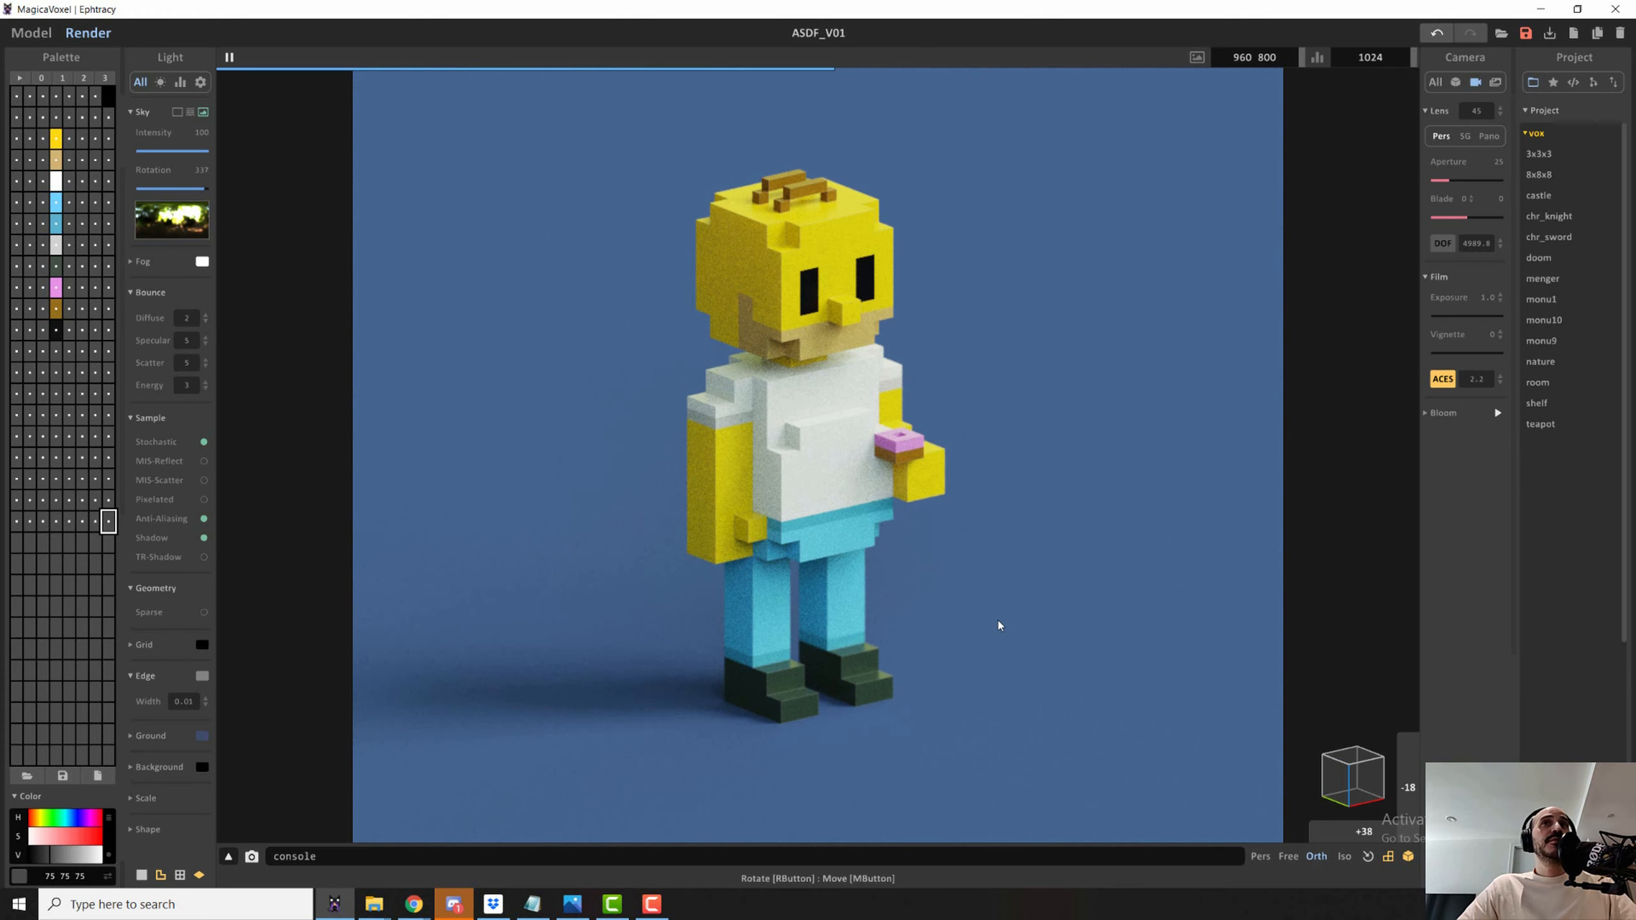
- Darken the yellow skin colour to RGB 240 202 15 and desaturate the light blue trouser colour to RGB 121 209 254
left_click(80, 414)
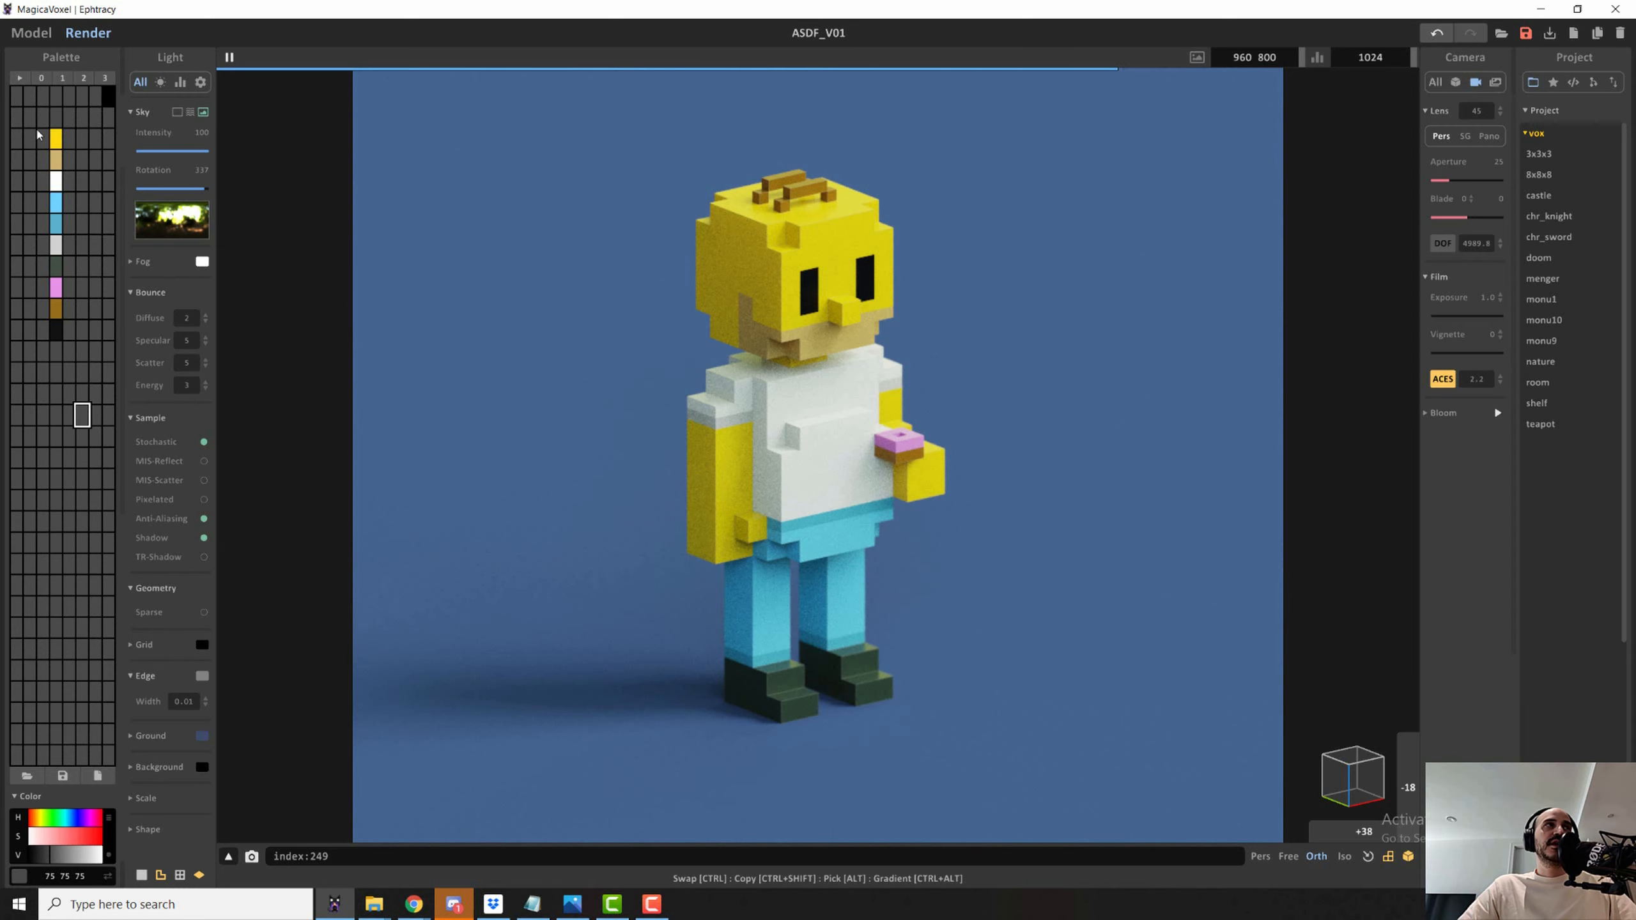
left_click(57, 139)
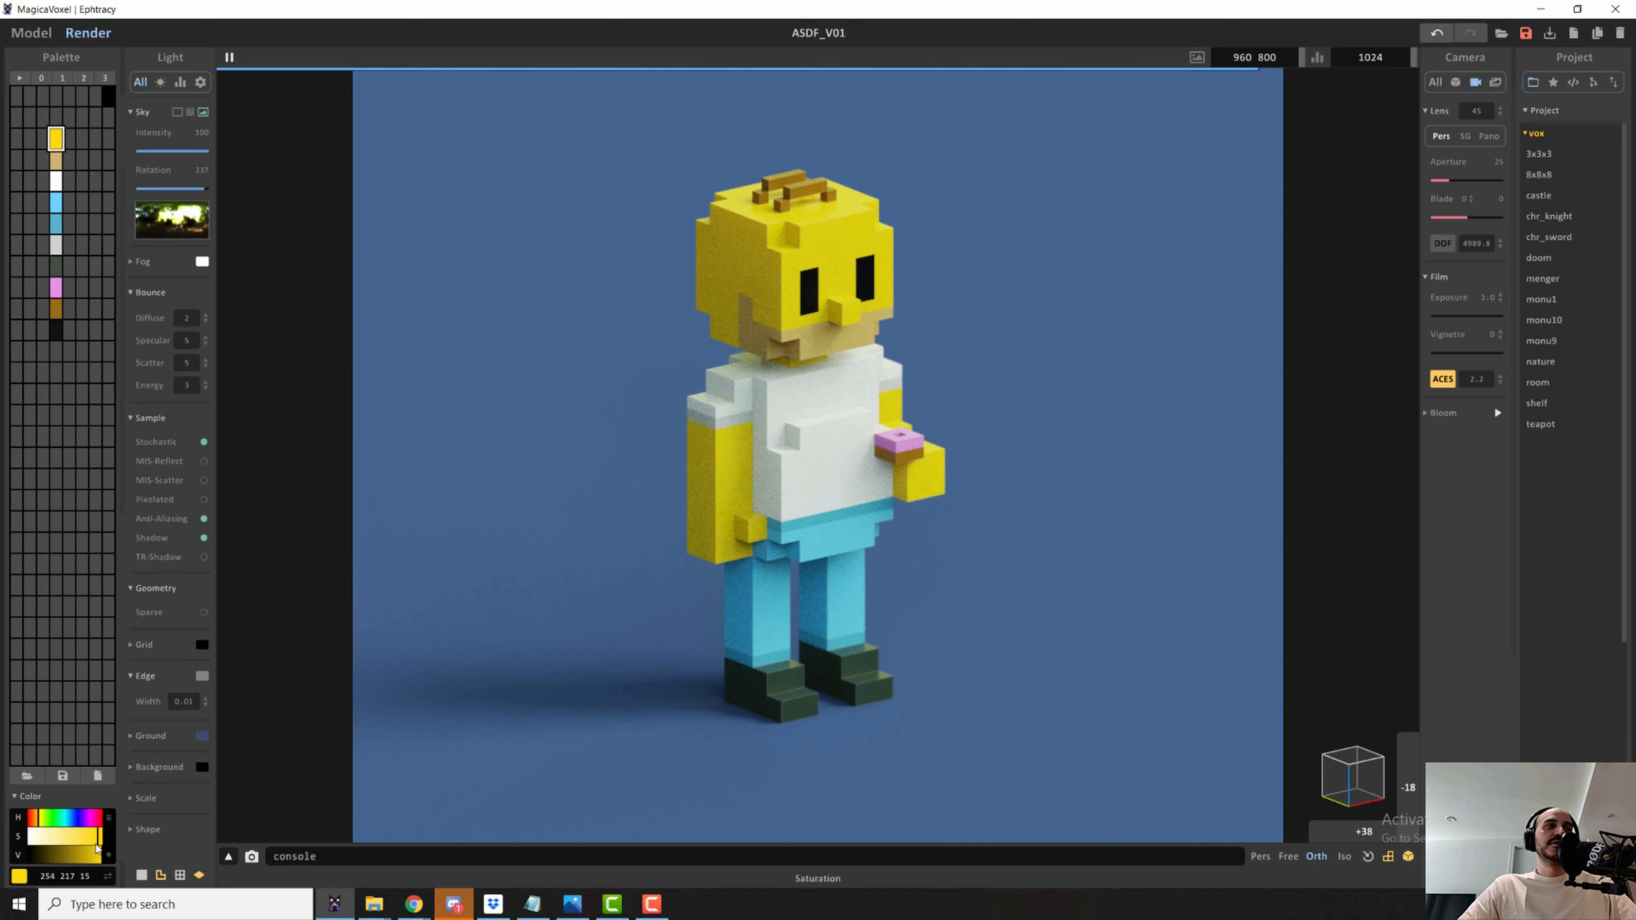
left_click(98, 852)
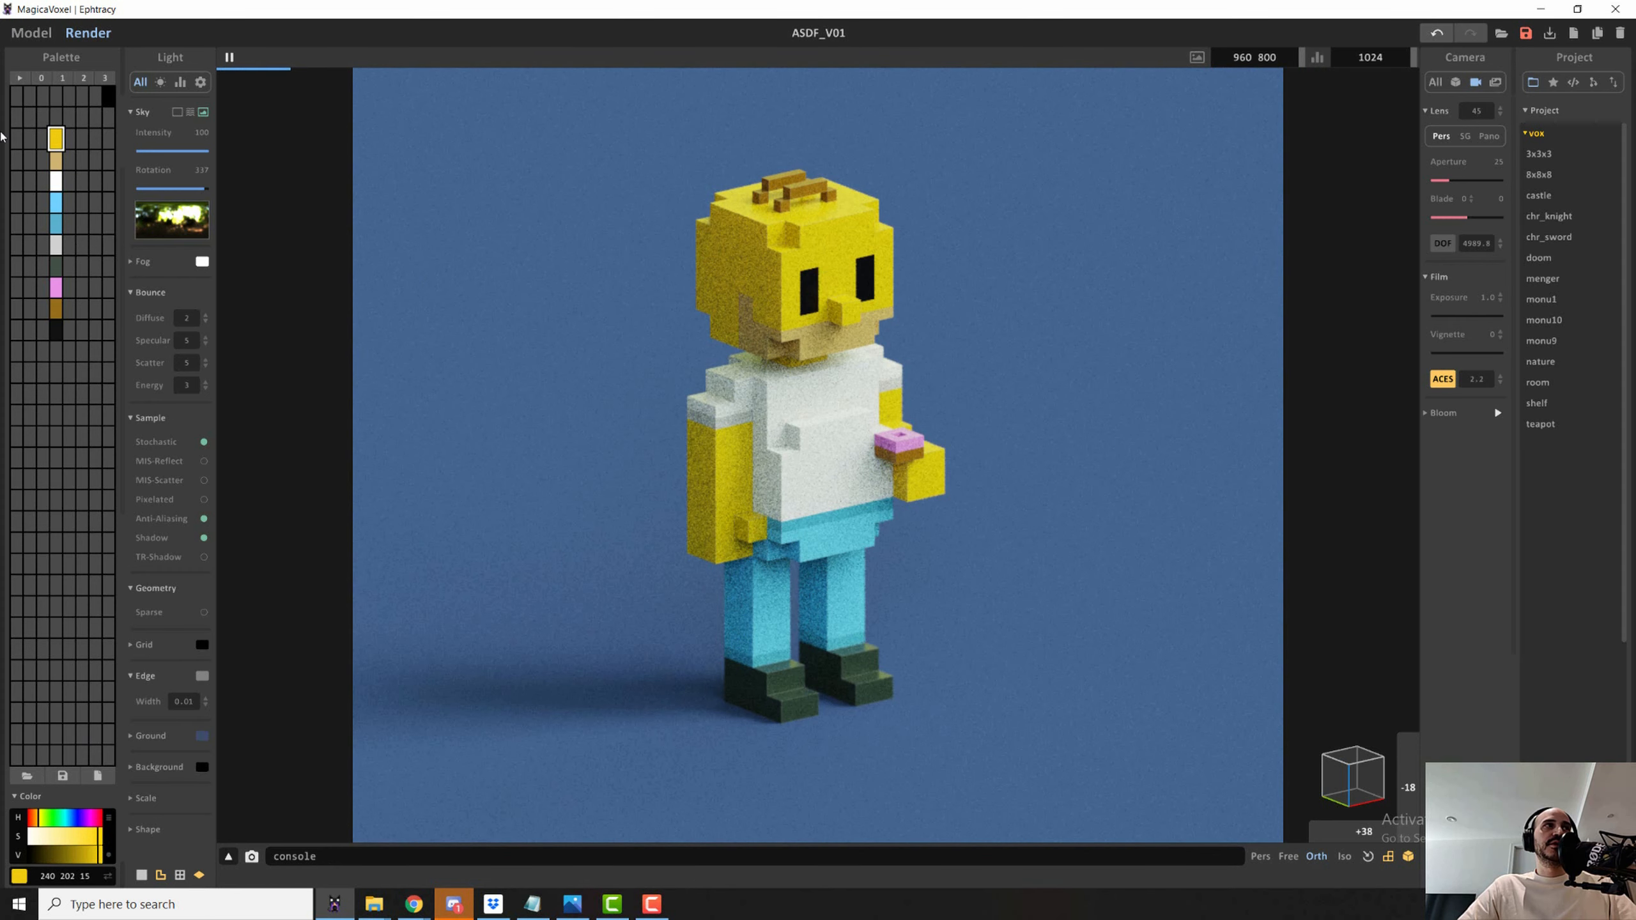
left_click(55, 202)
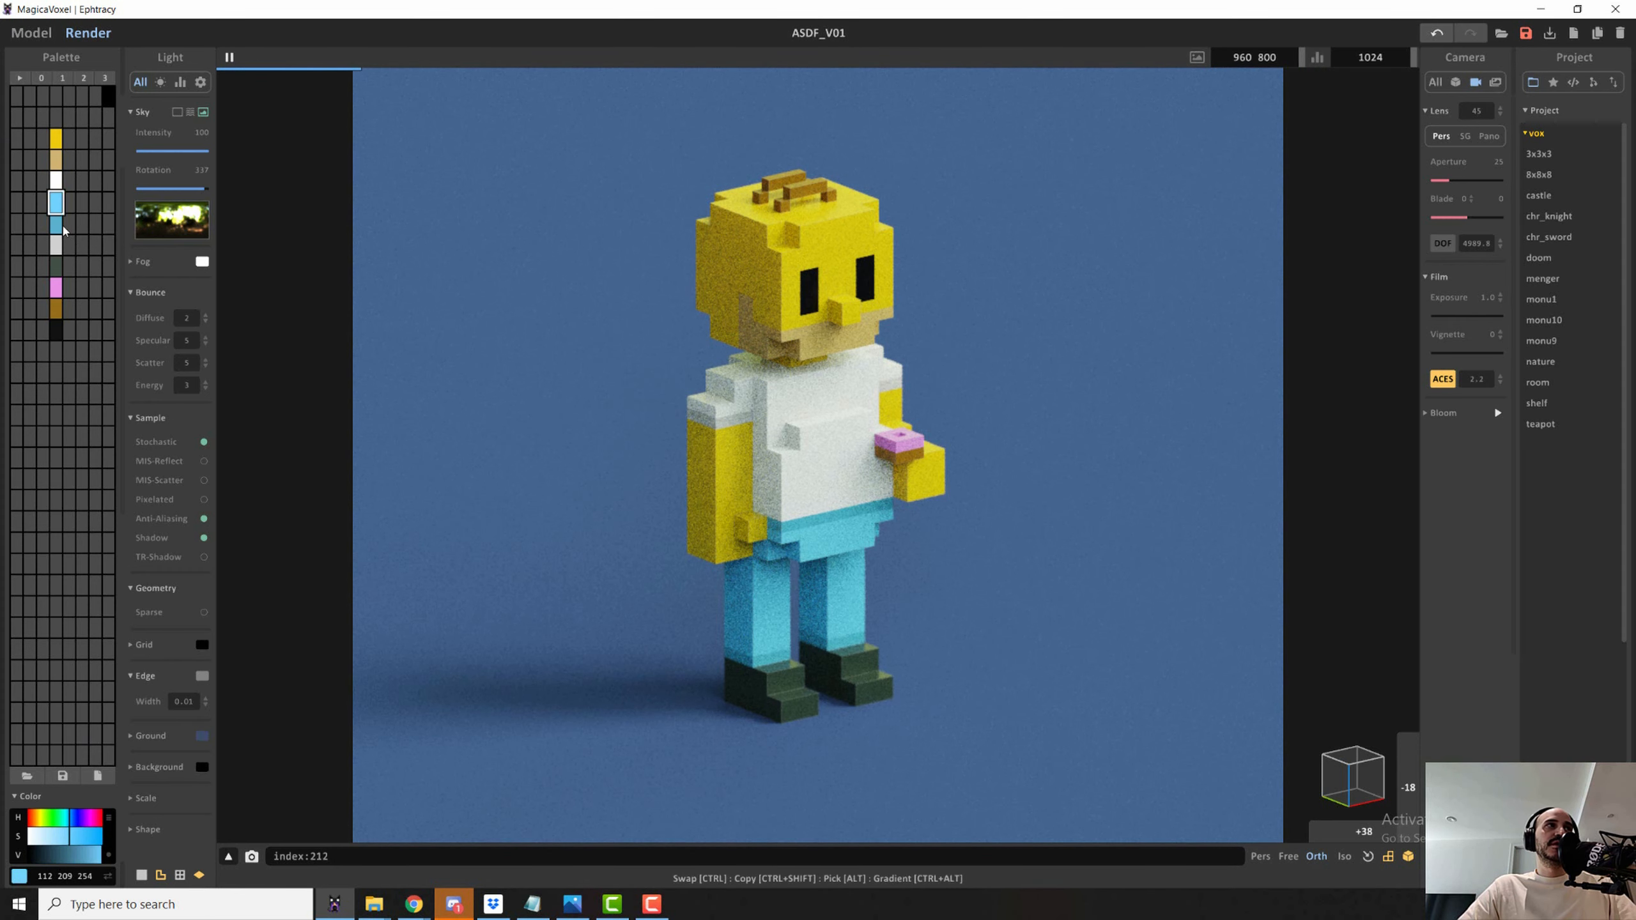
left_click(69, 838)
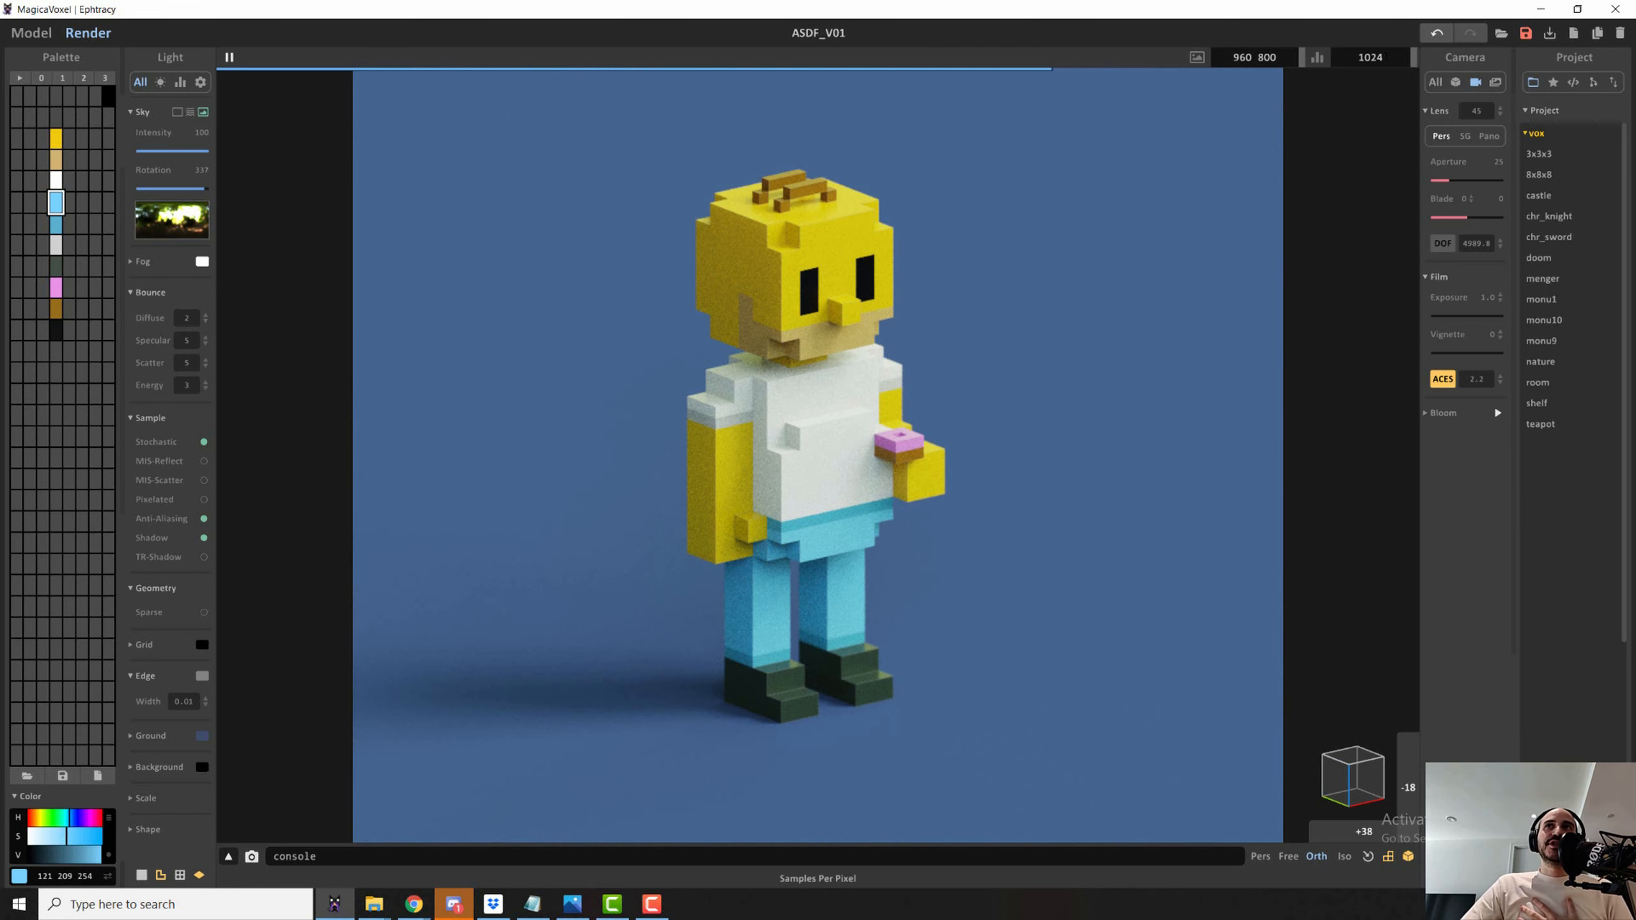
- Set the render's samples per pixel to 5000
left_click(1370, 57)
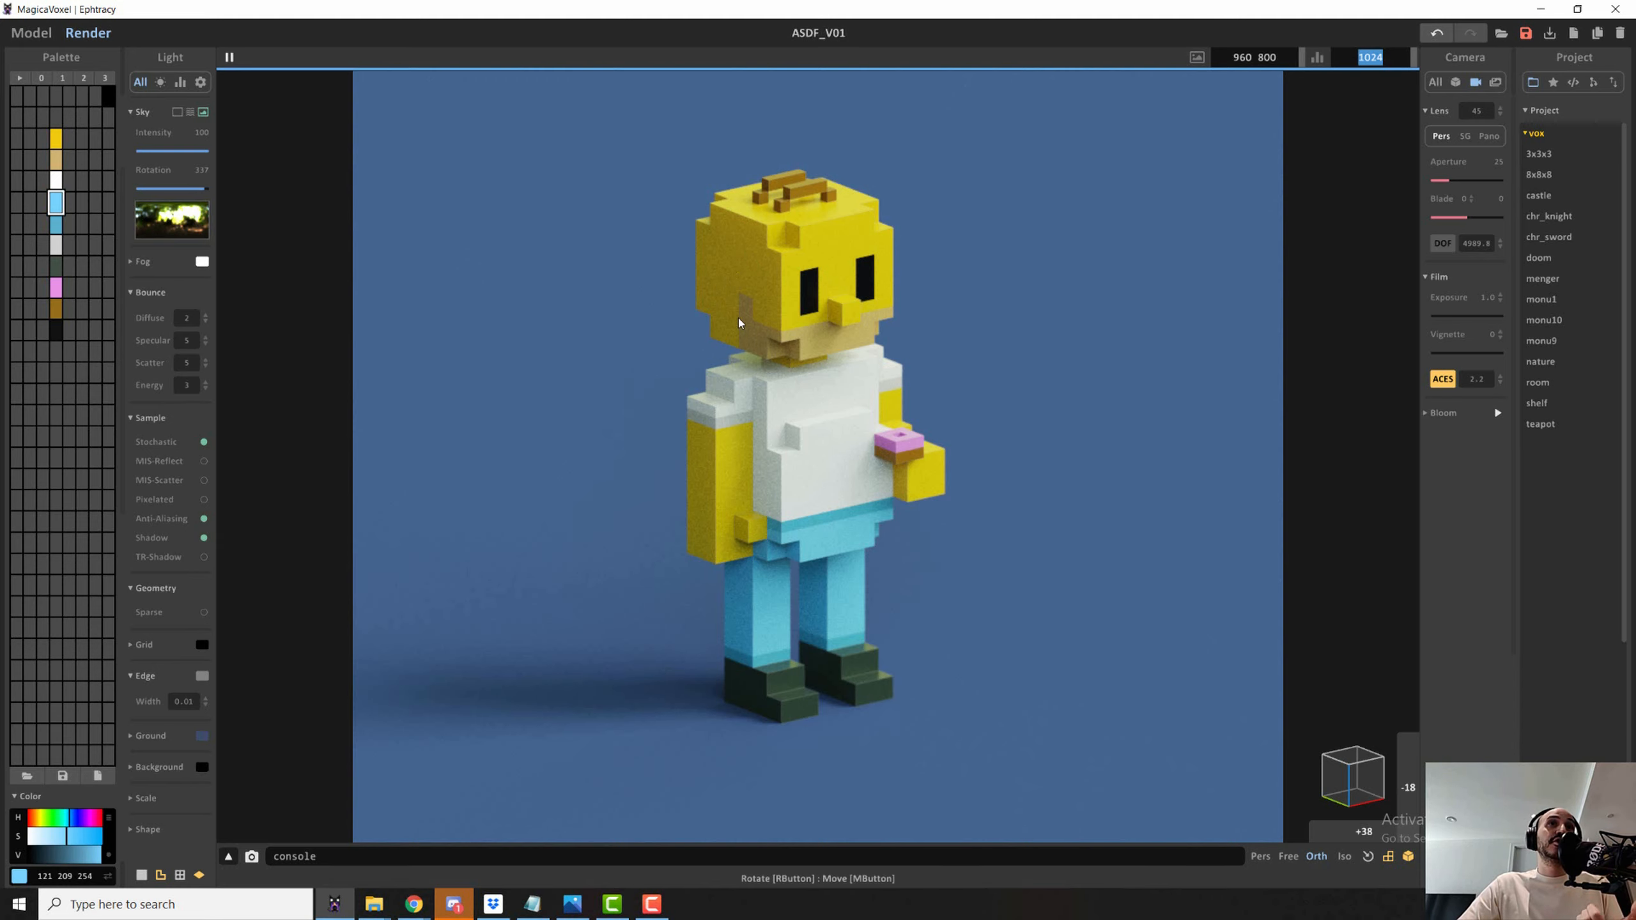
type("5000")
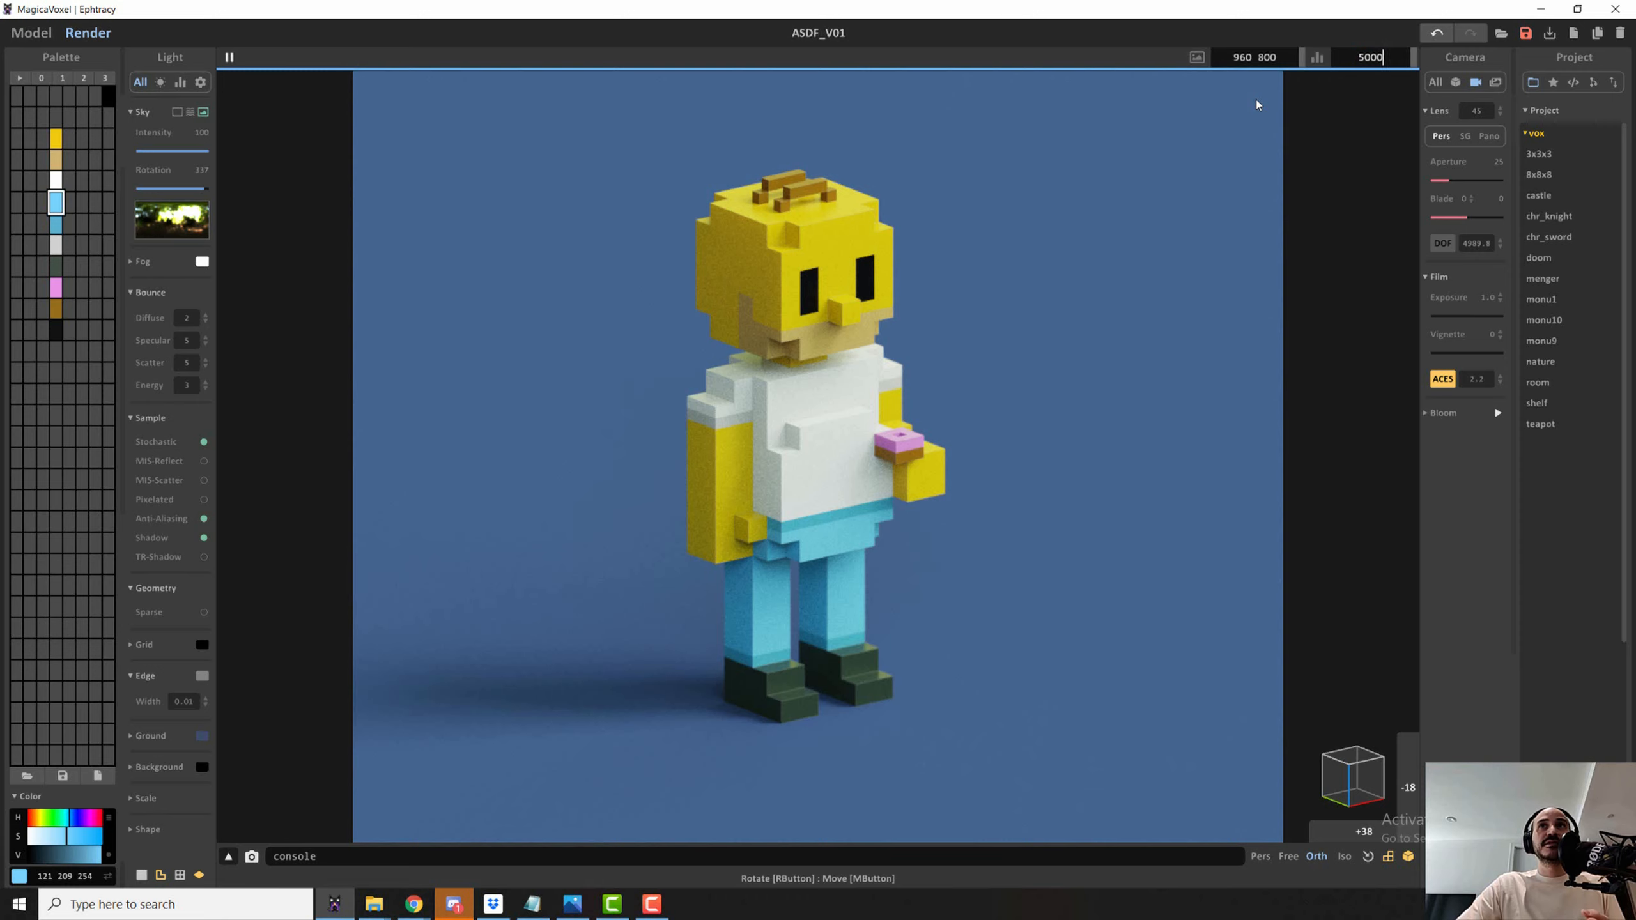
key("Return")
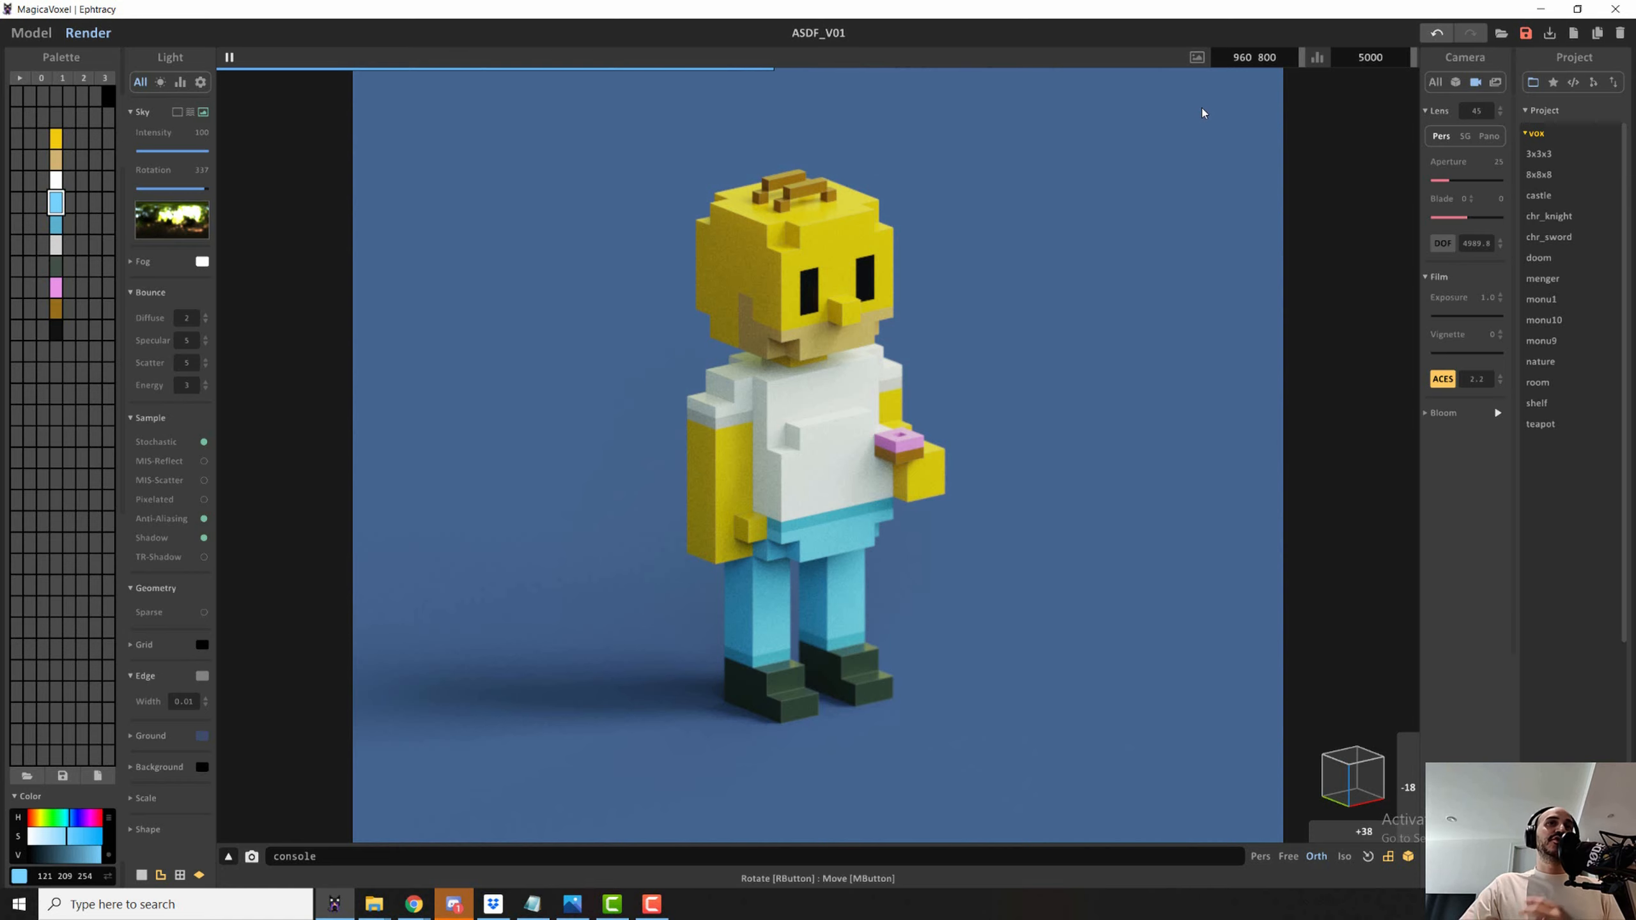
- Set the output photo's image size to 1920 wide by 1080 high
left_click(1496, 82)
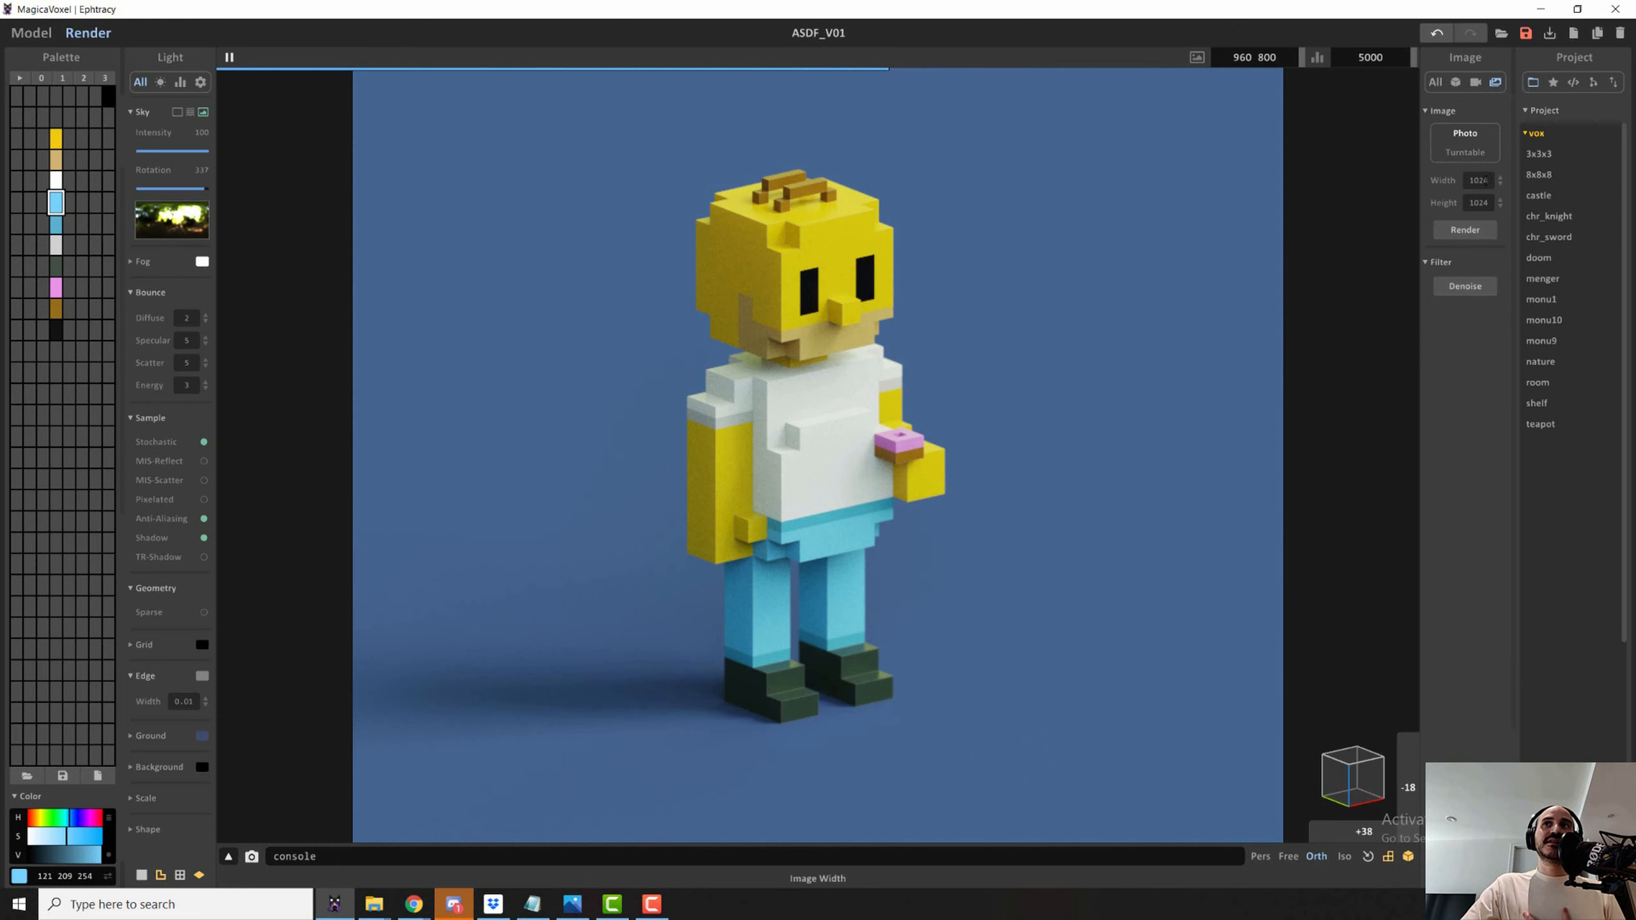
left_click(1479, 181)
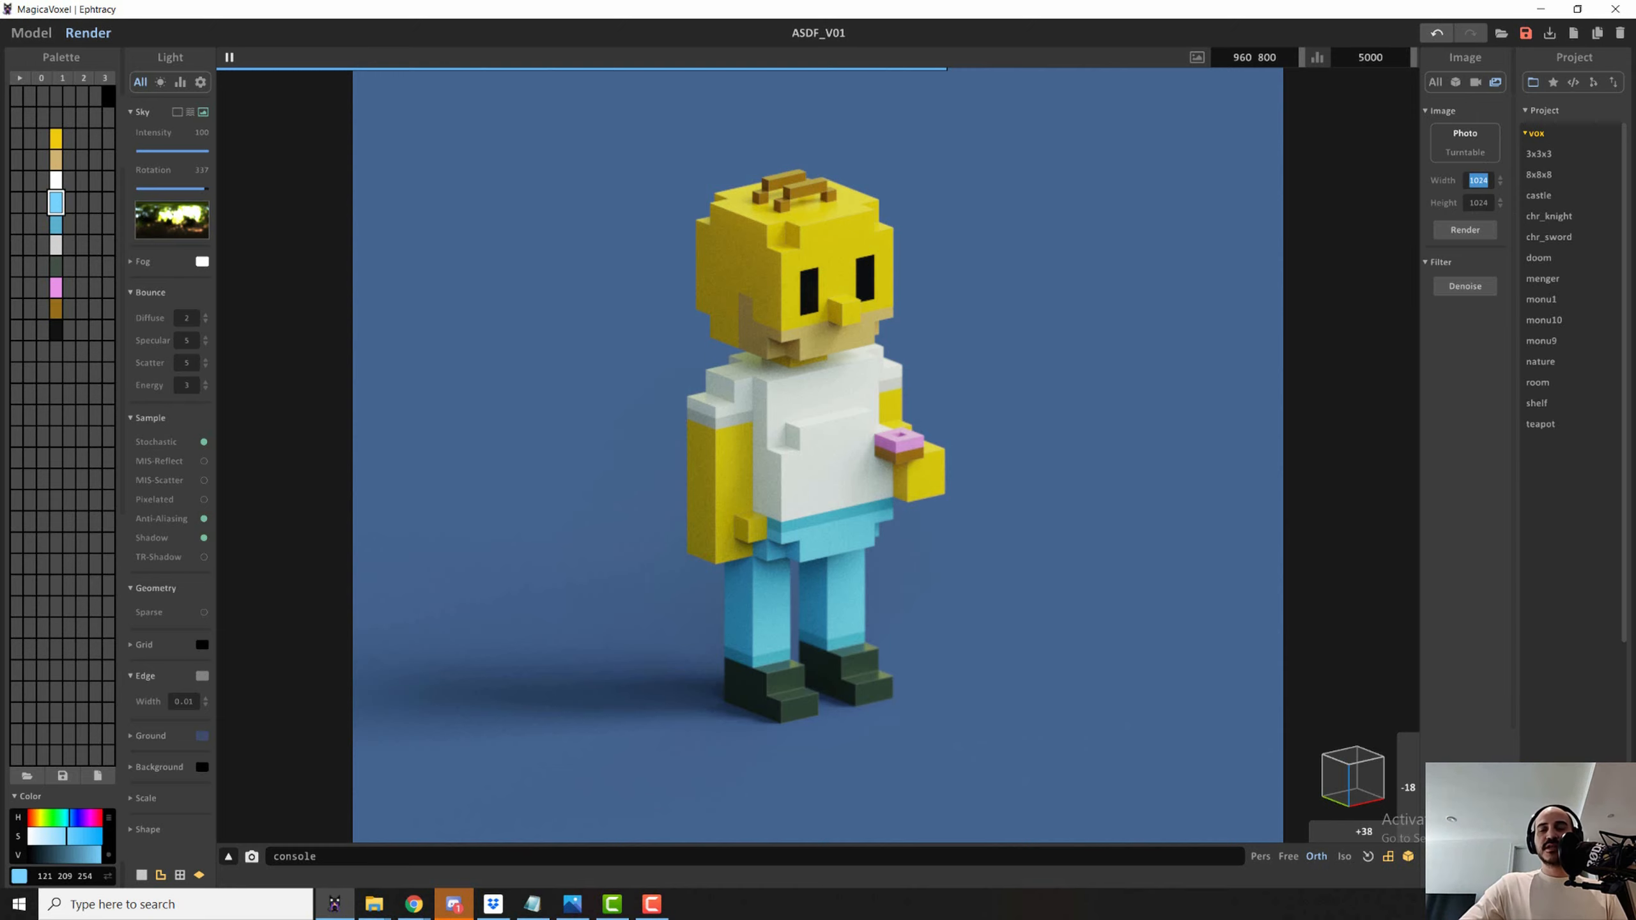
type("1920")
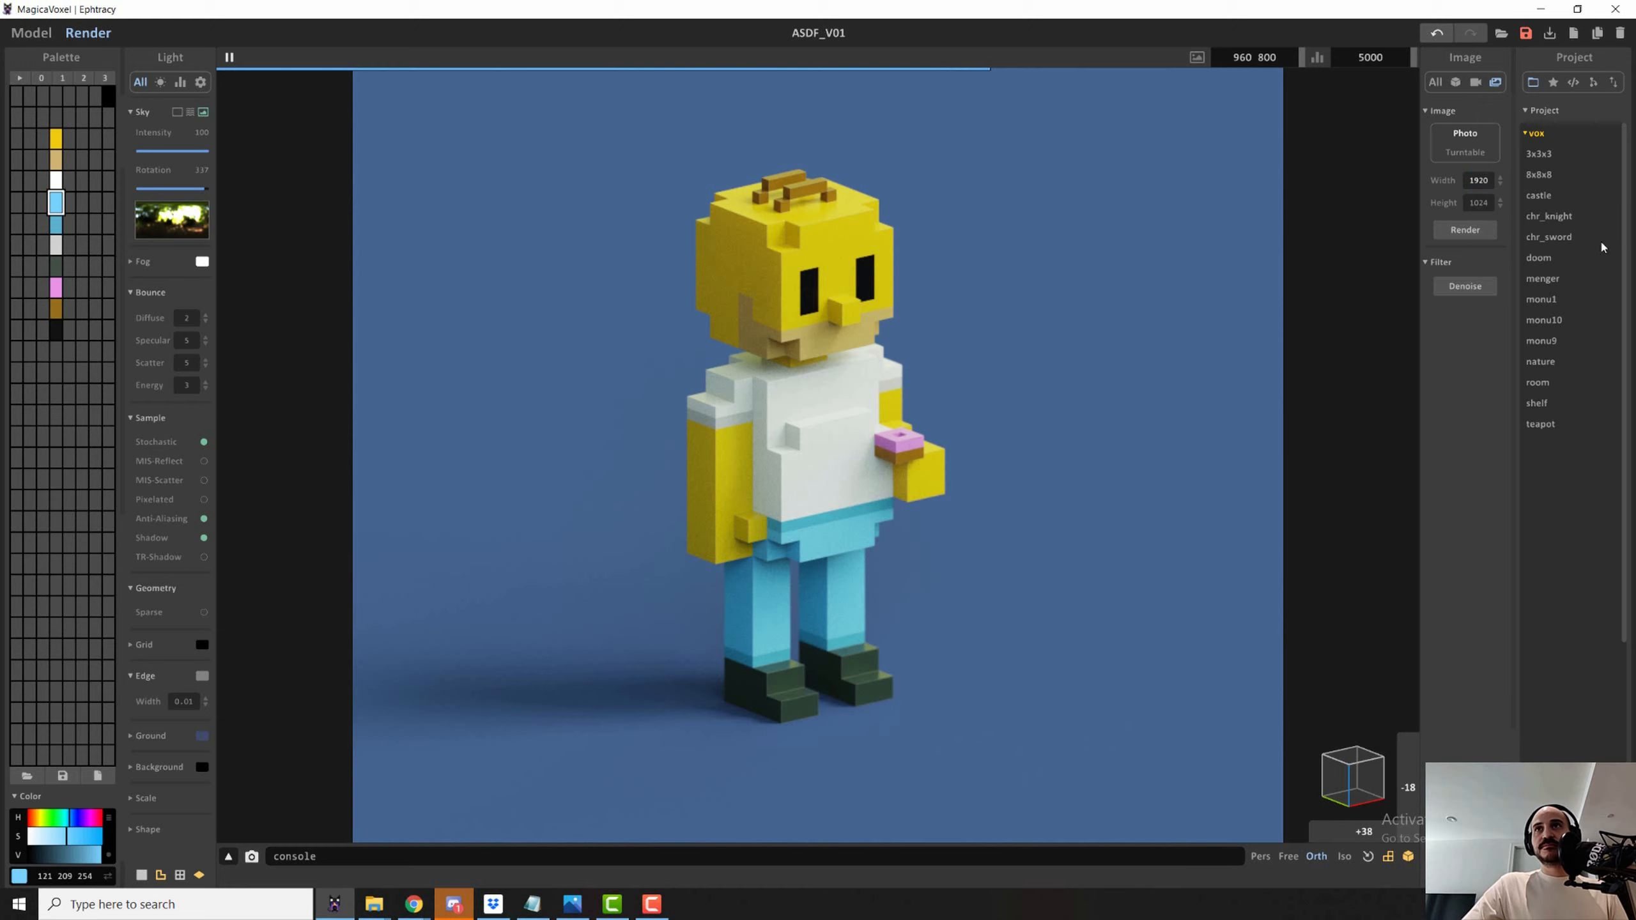
left_click(1481, 204)
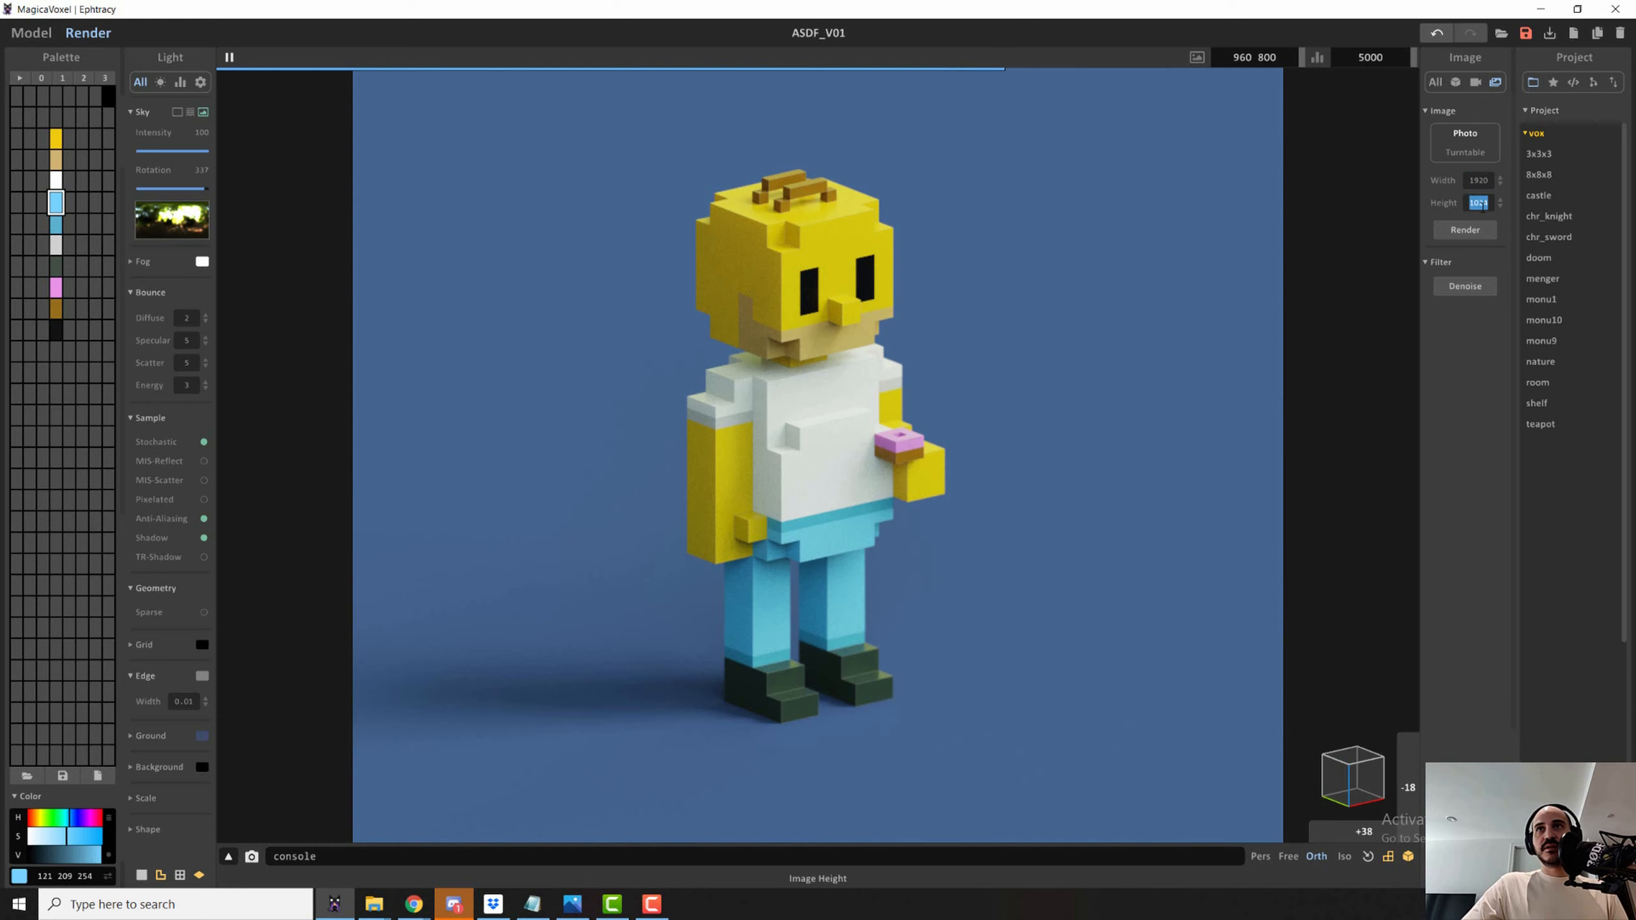
type("182")
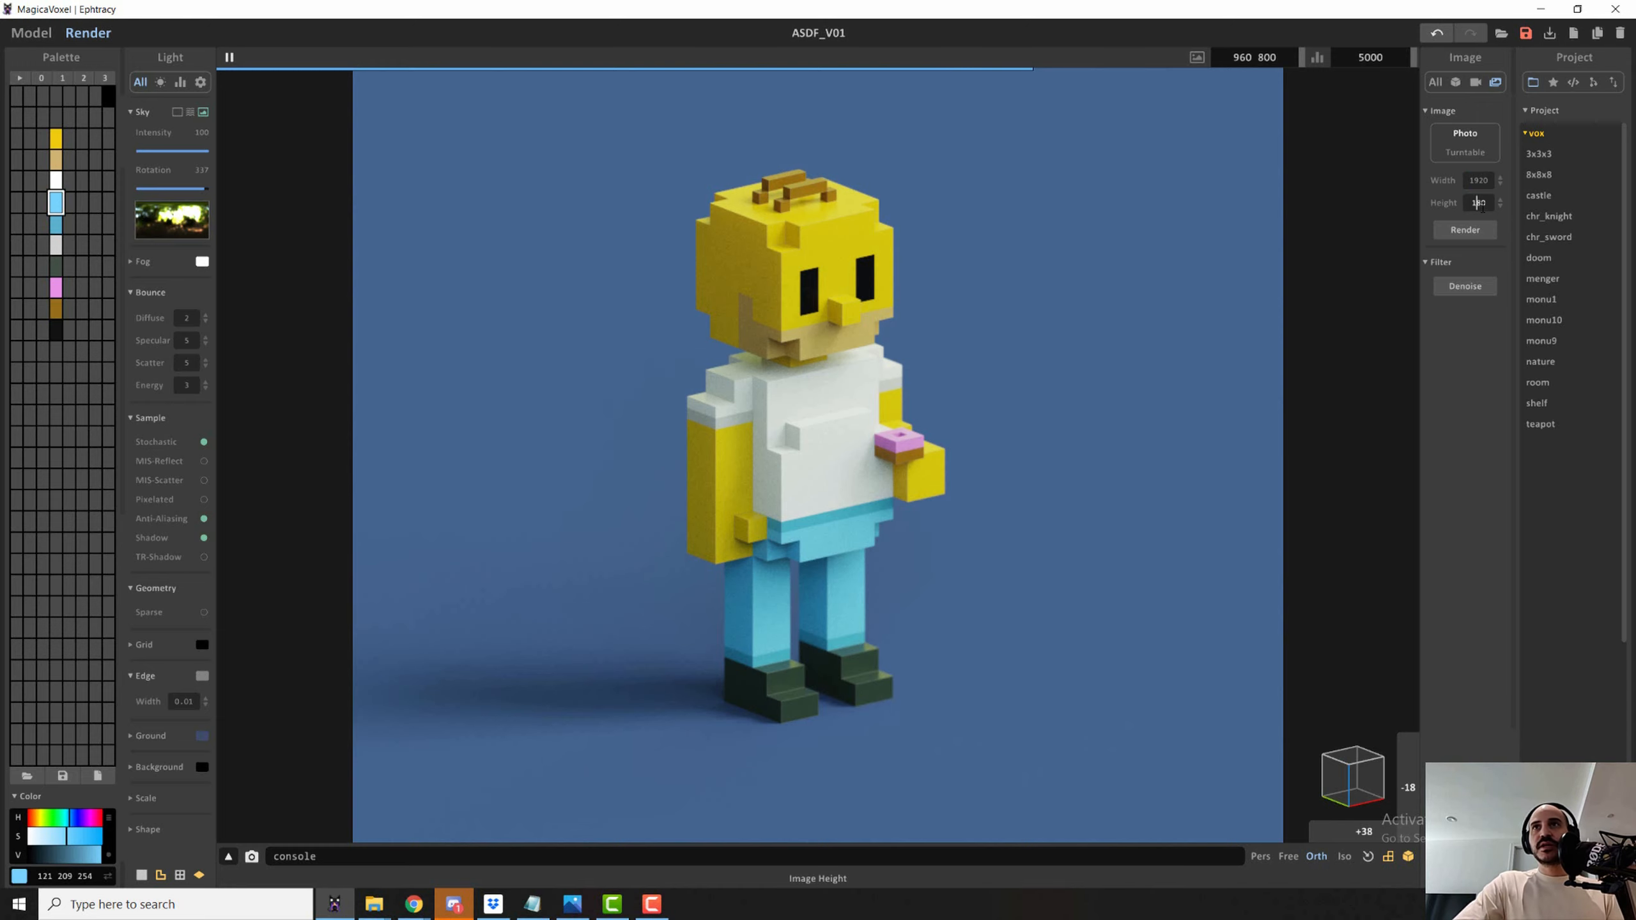
type("0")
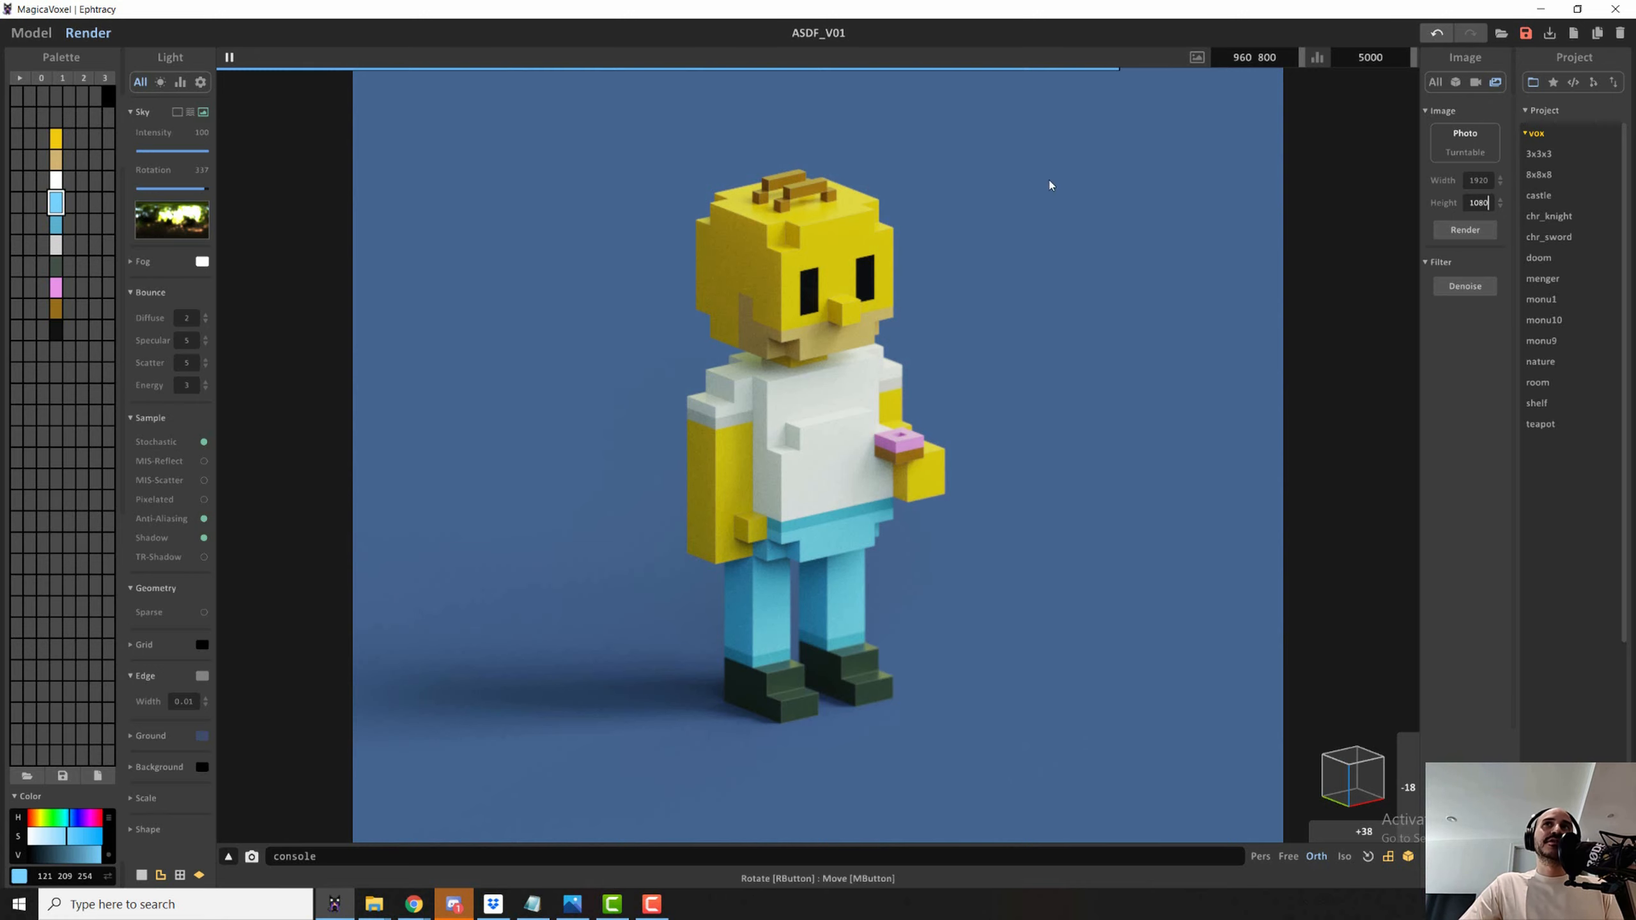
- Set the viewport's render preview resolution to 1920 by 1080
left_click_drag(1282, 58, 1224, 58)
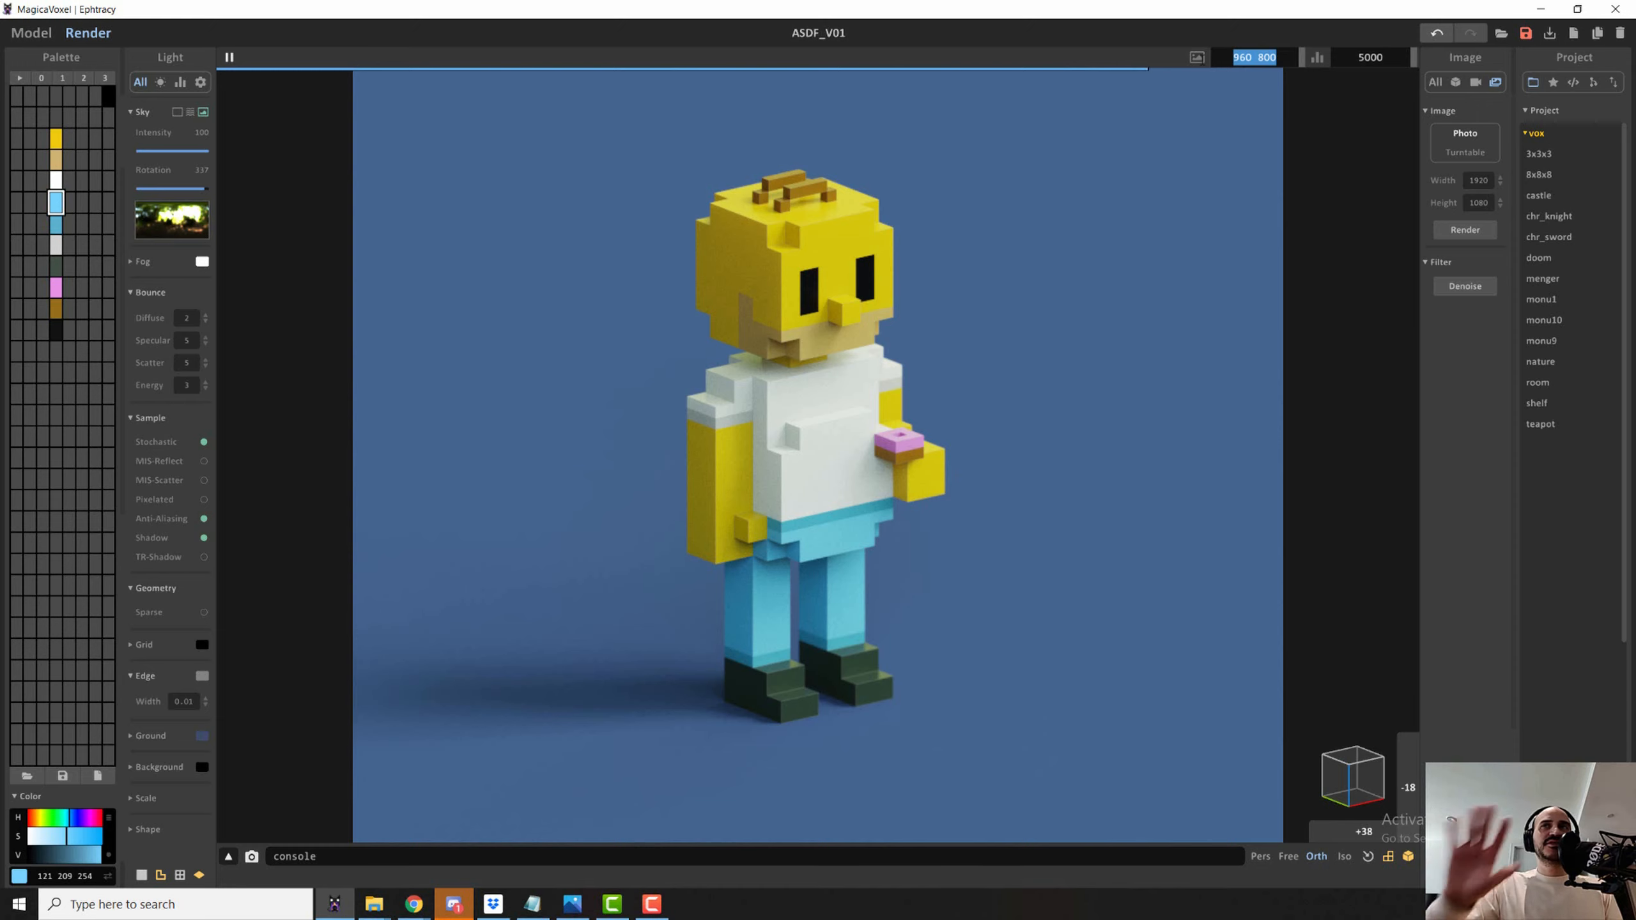
type("1920")
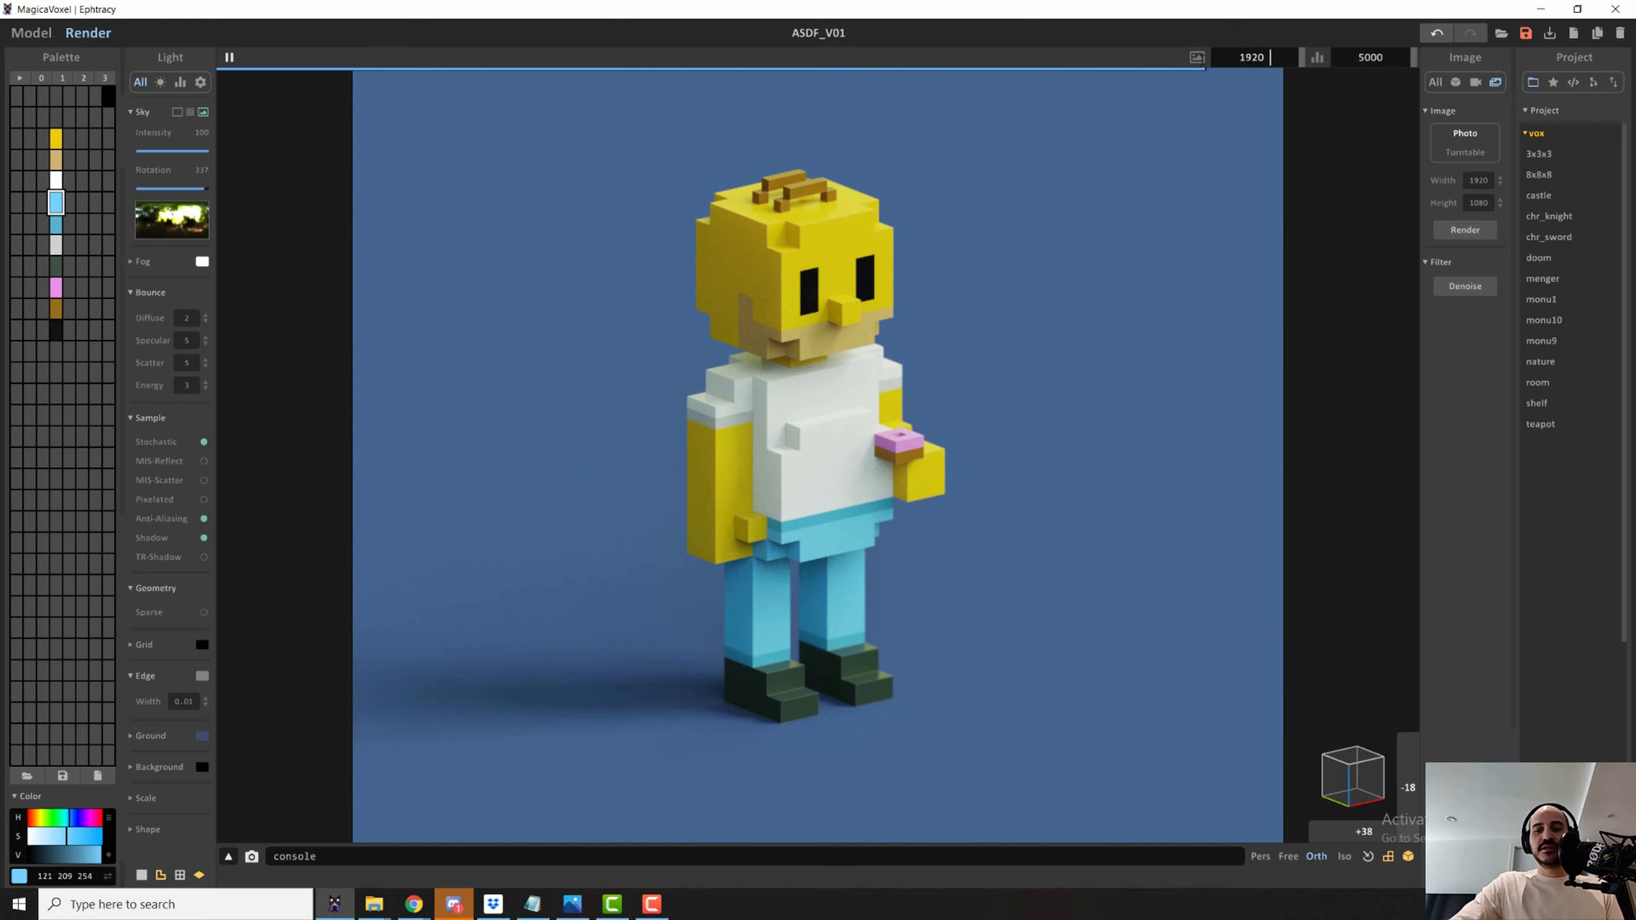
type(" 1080")
key("Return")
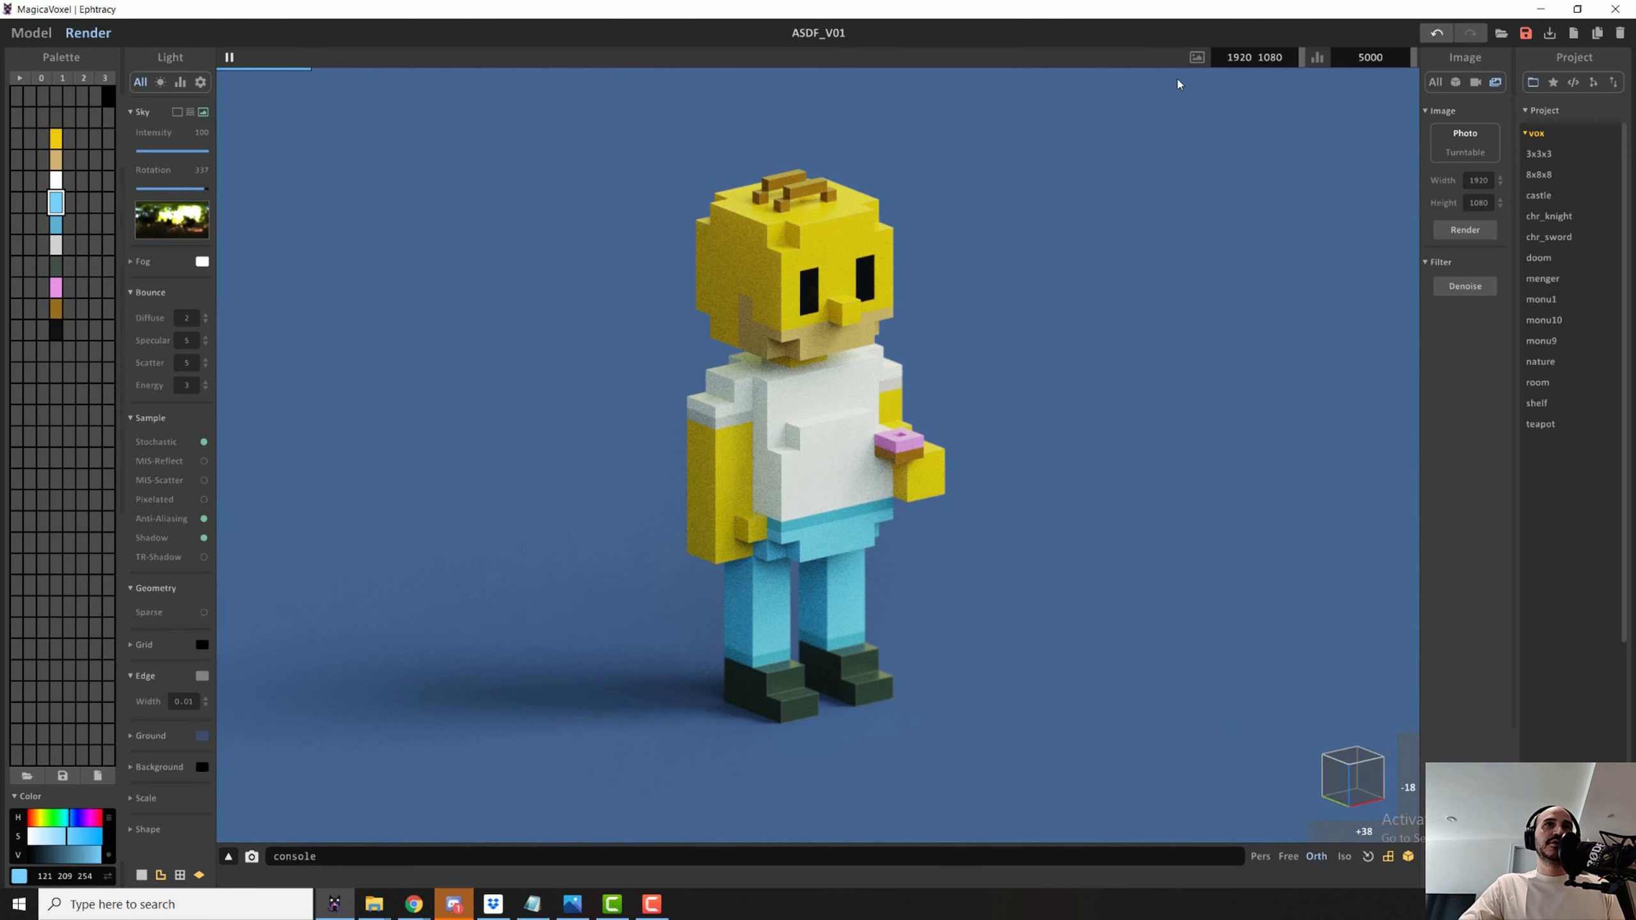
- Set the render preview's width to 1080, keeping the height at 1080 for a square frame
left_click(1252, 57)
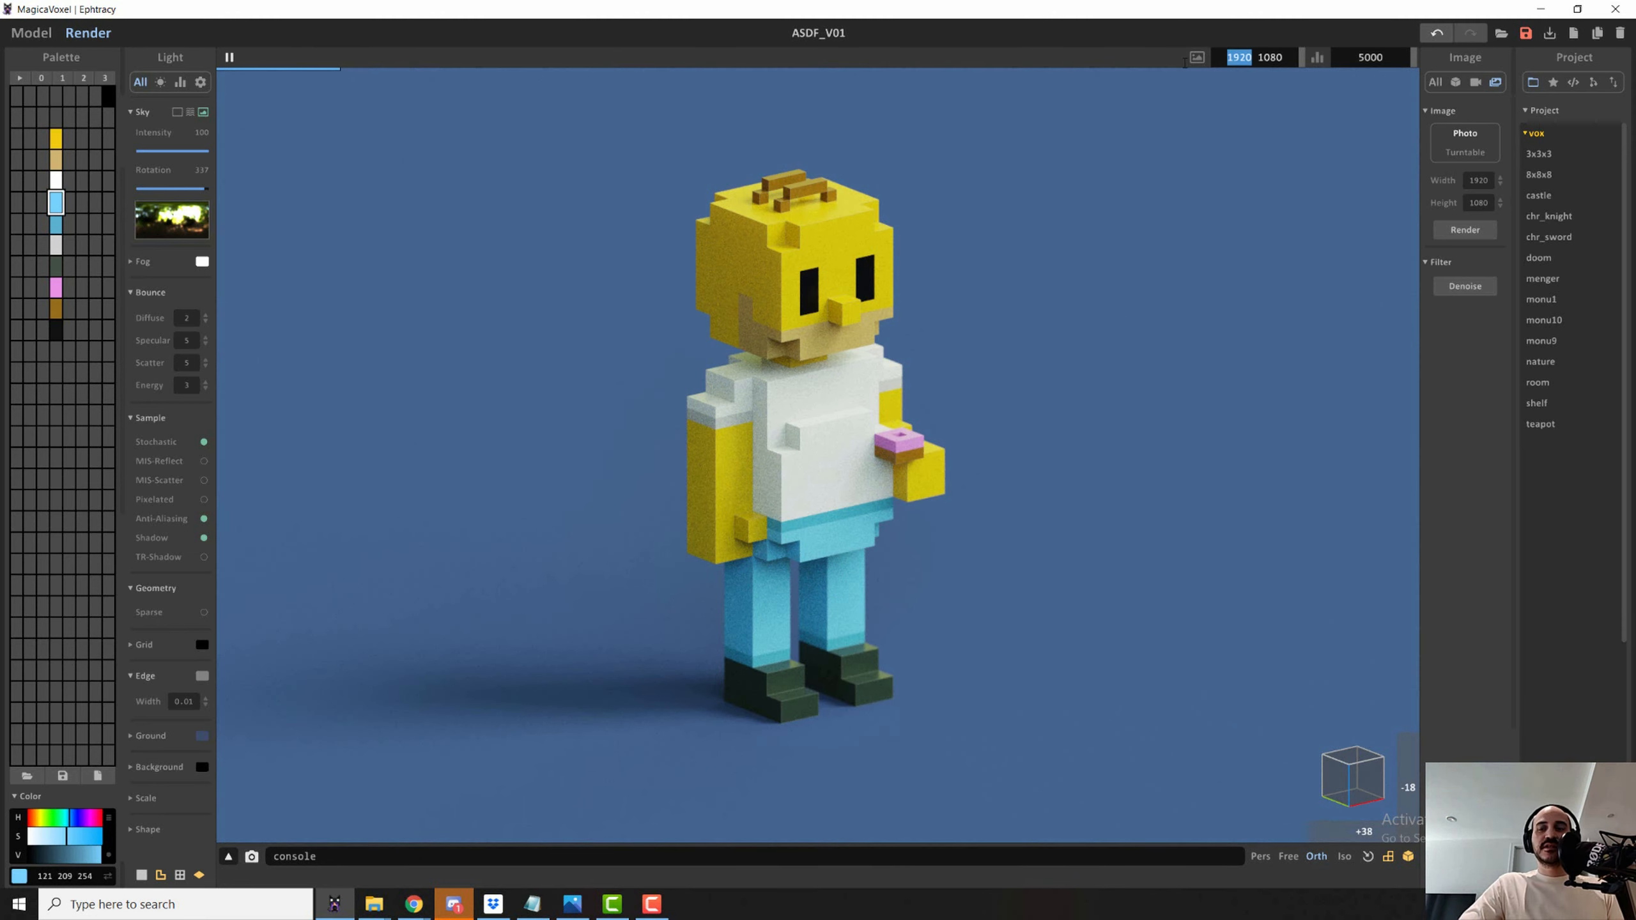
key("BackSpace")
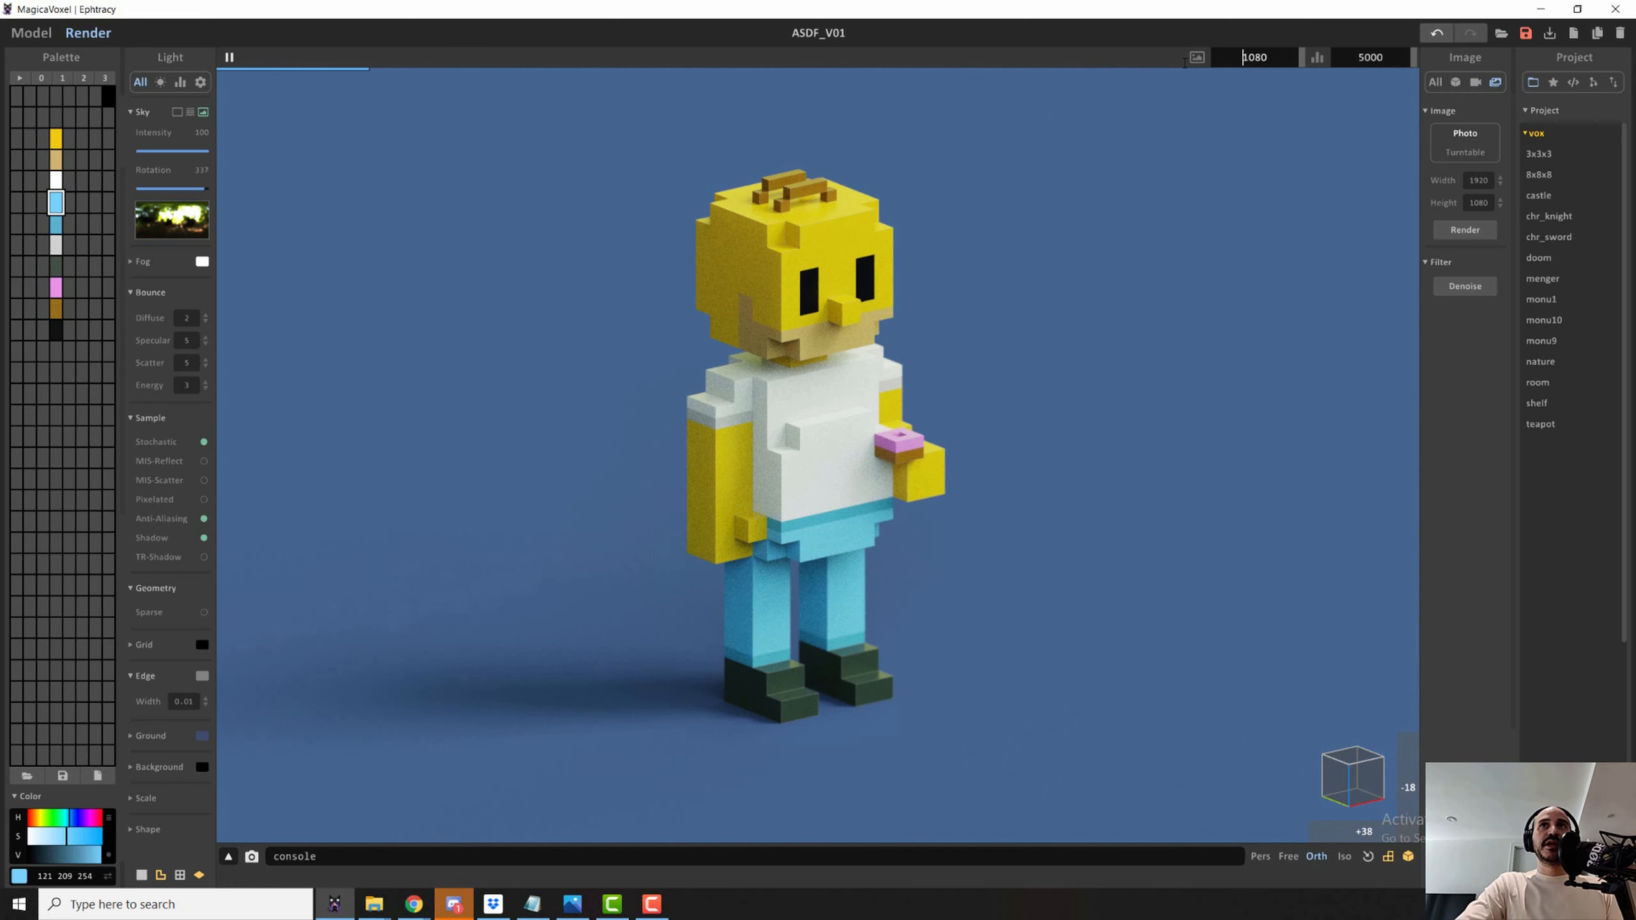
type("1080")
key("Return")
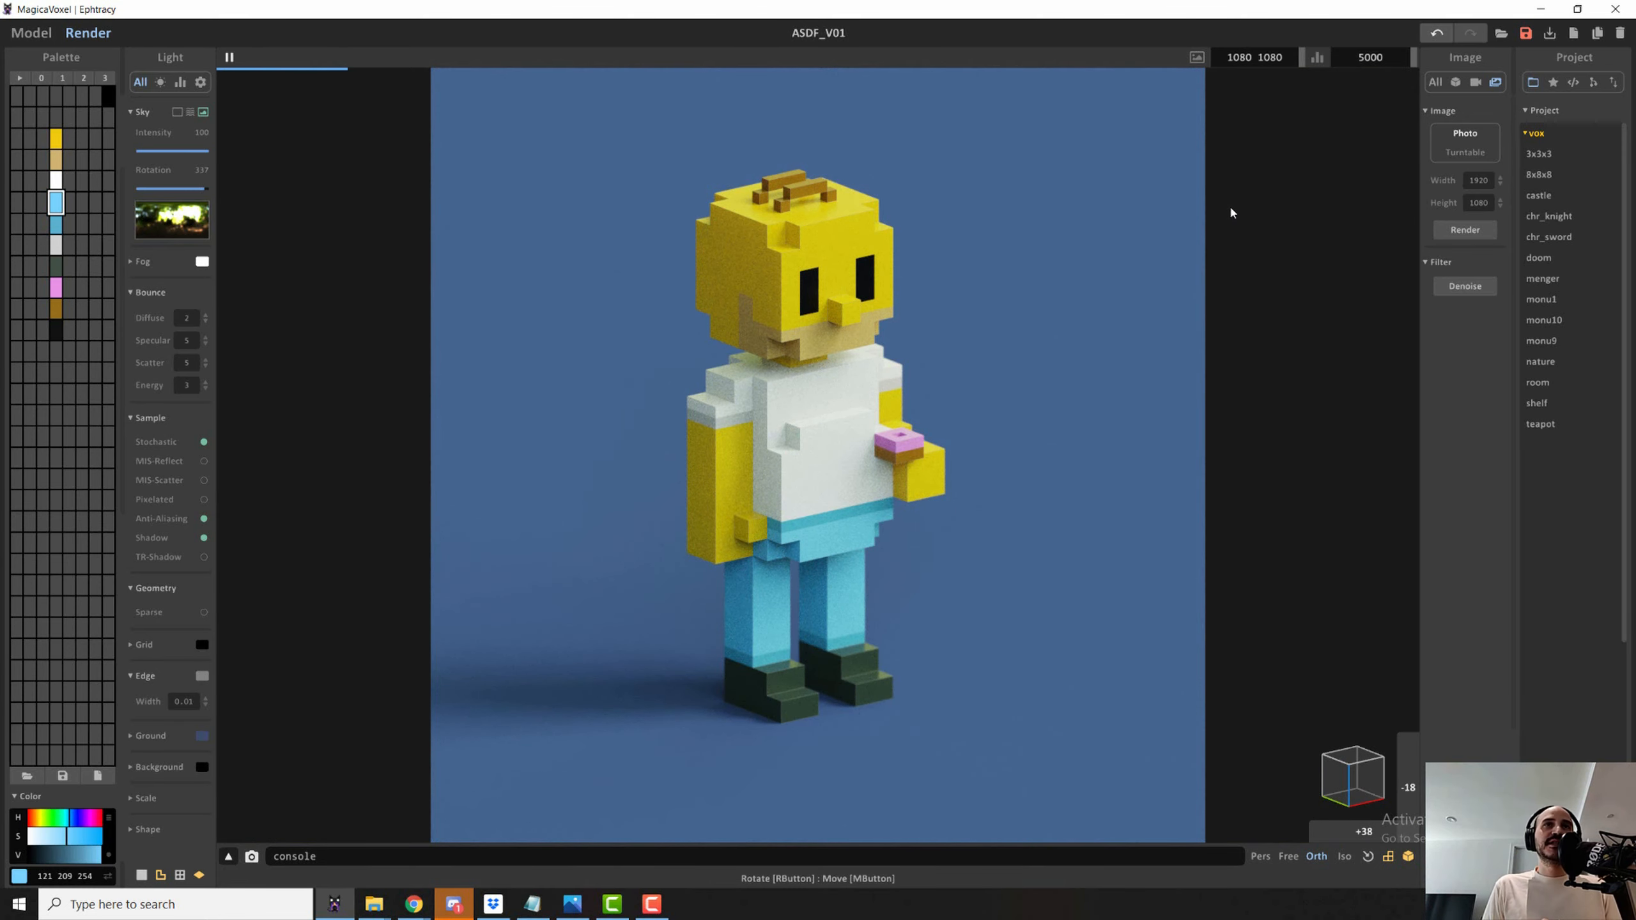
- Render the photo and save it to the Desktop as a PNG named homer_tutorial_V01
left_click(1475, 231)
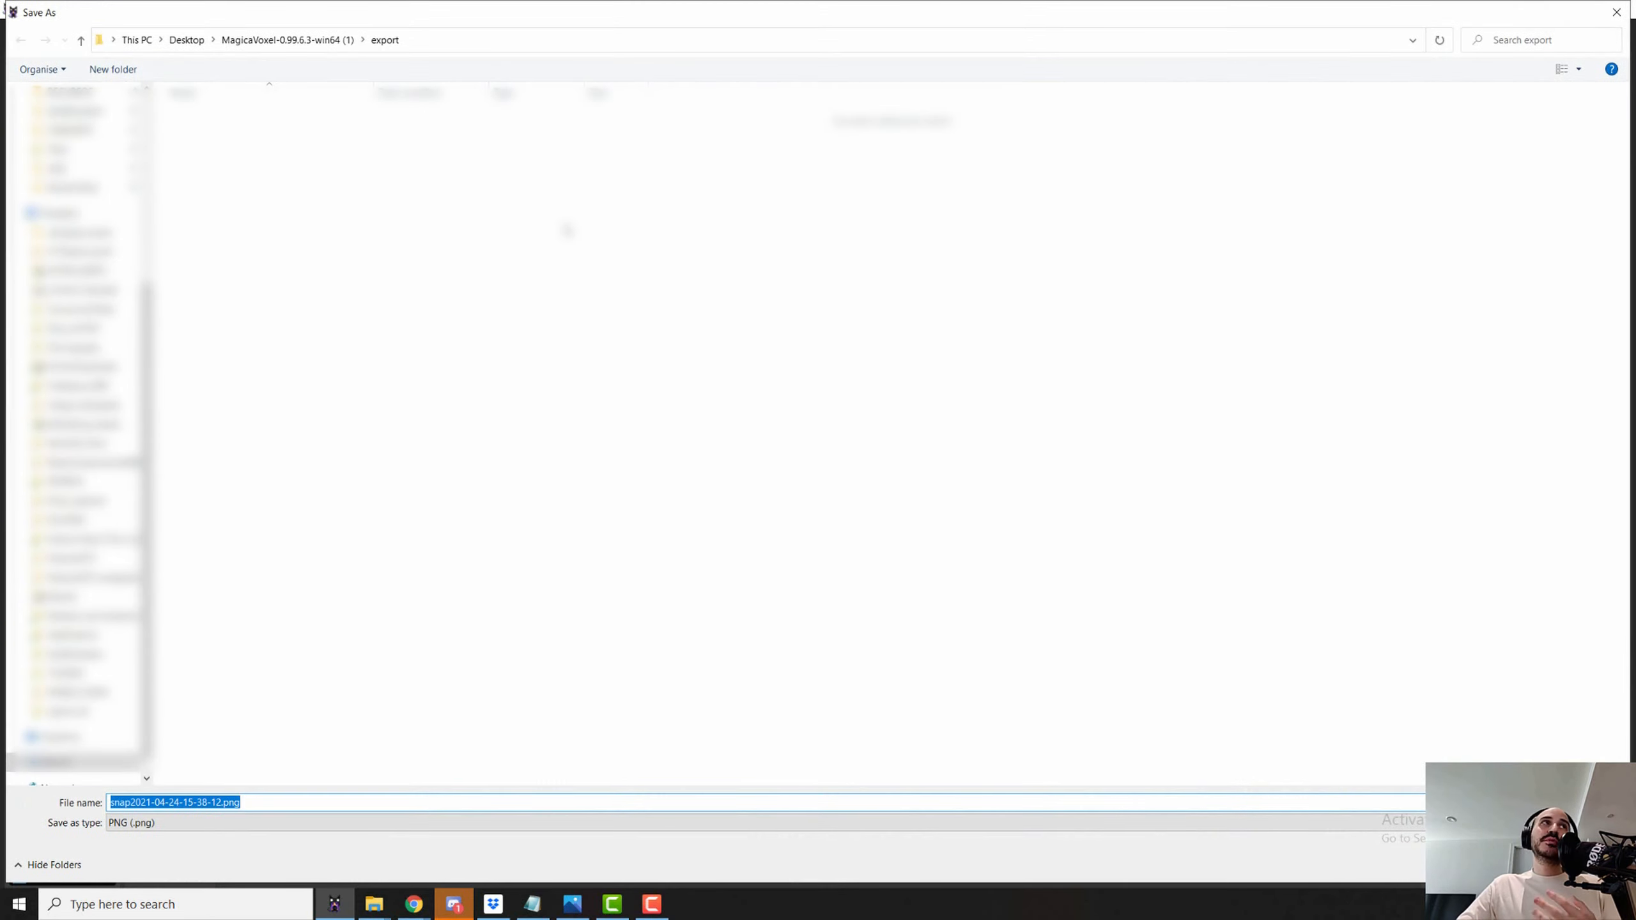
scroll(84, 387, "up", 10)
left_click(83, 126)
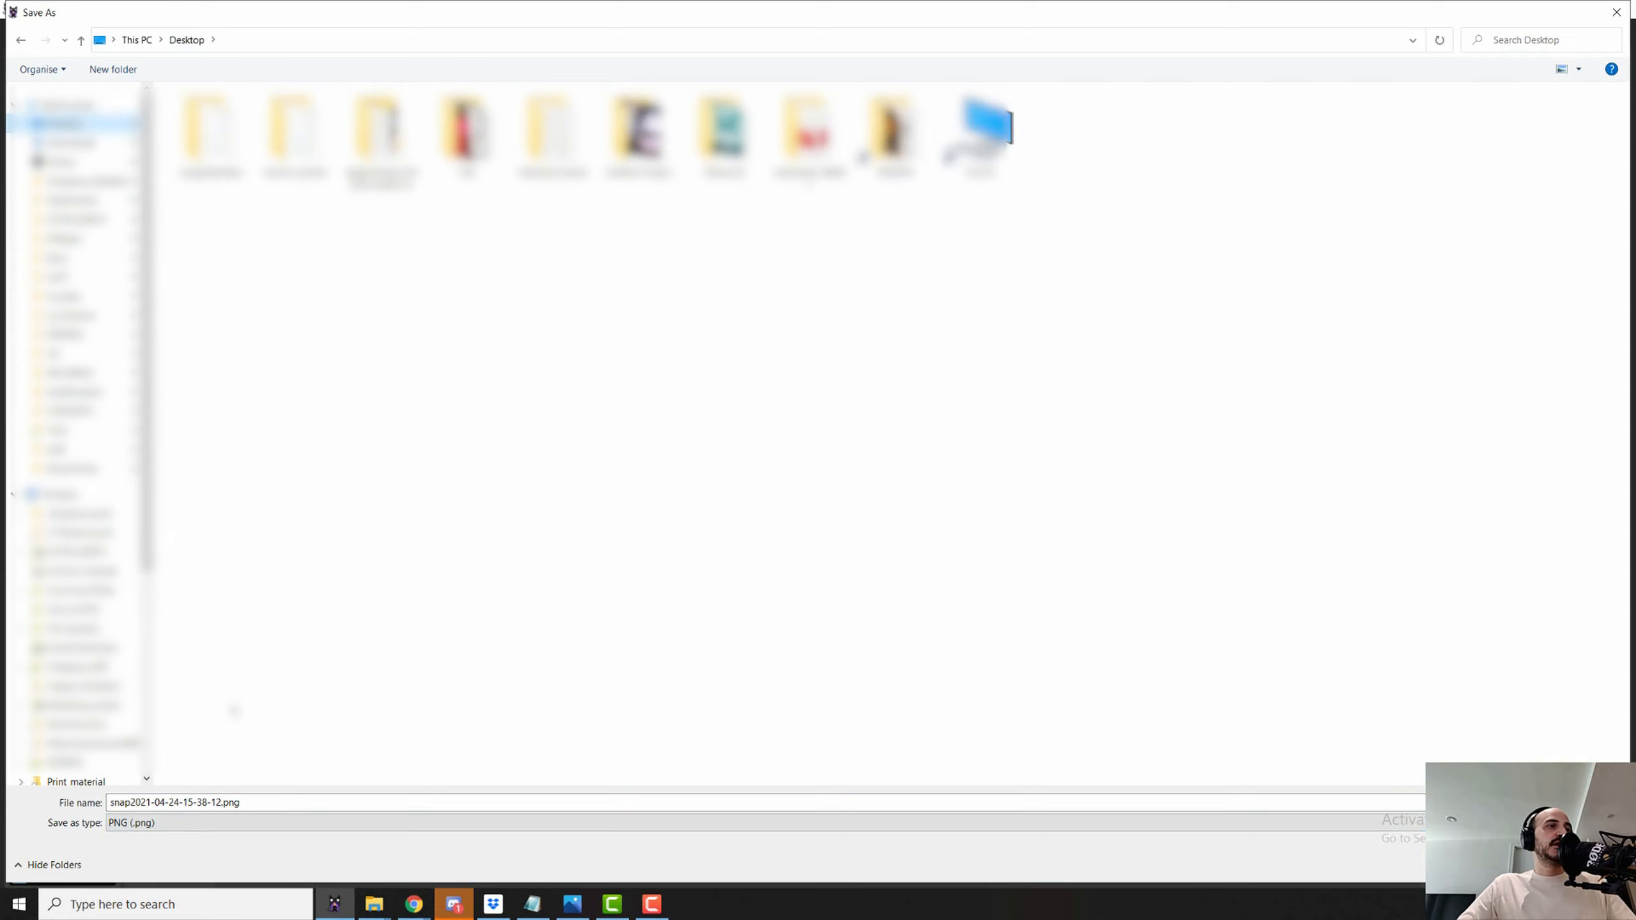
left_click(284, 804)
type("homer")
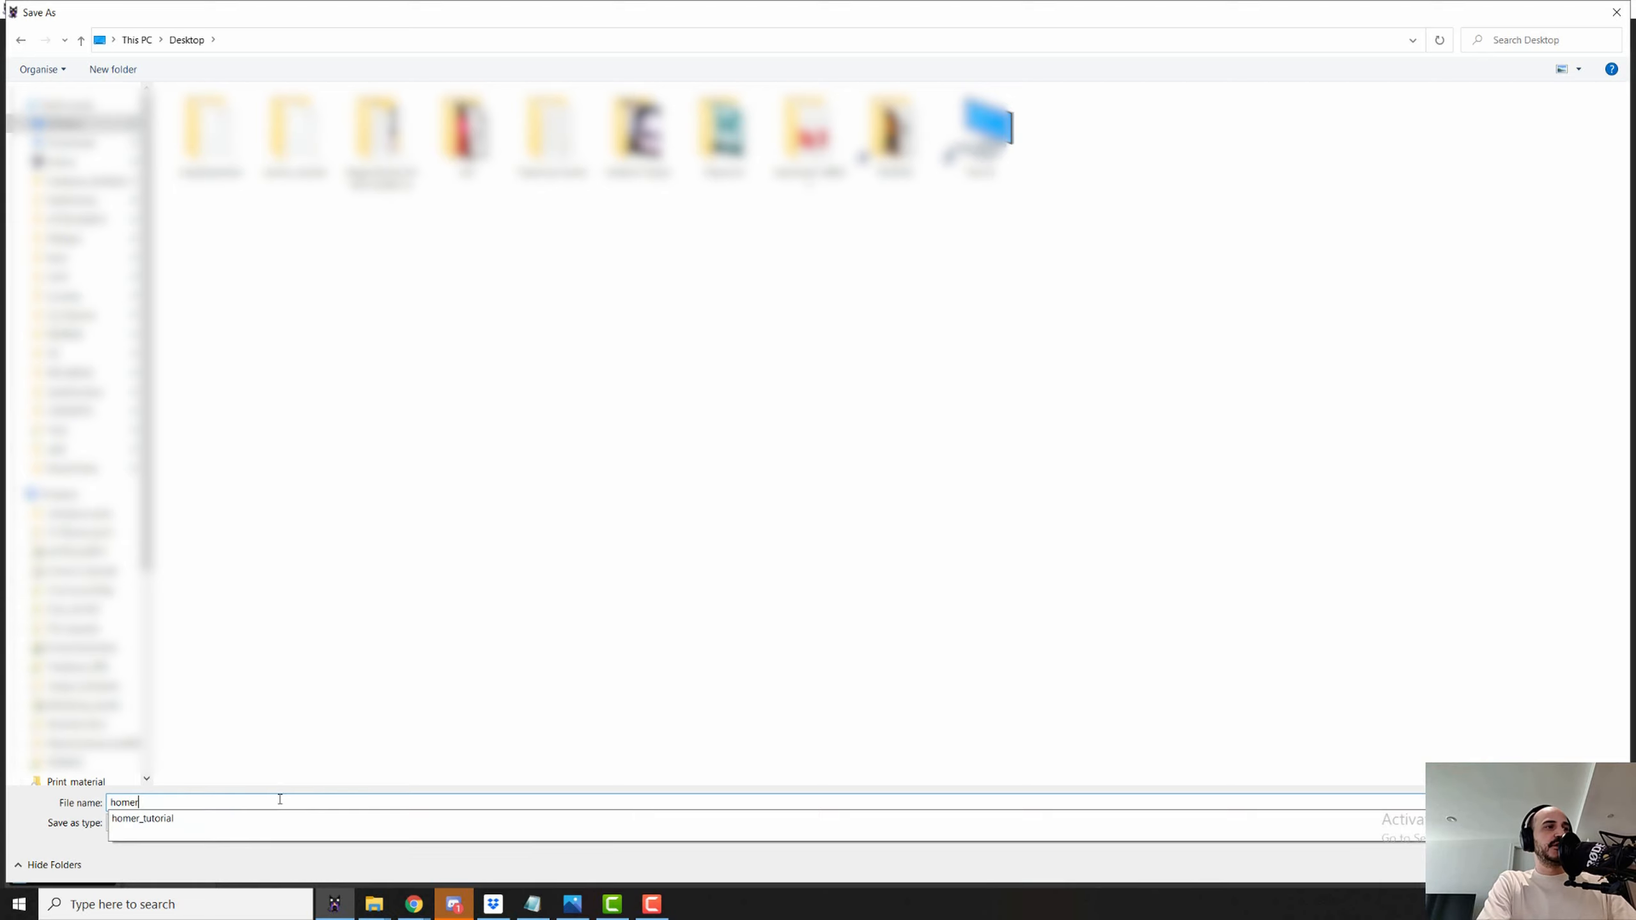
type("_tutorial")
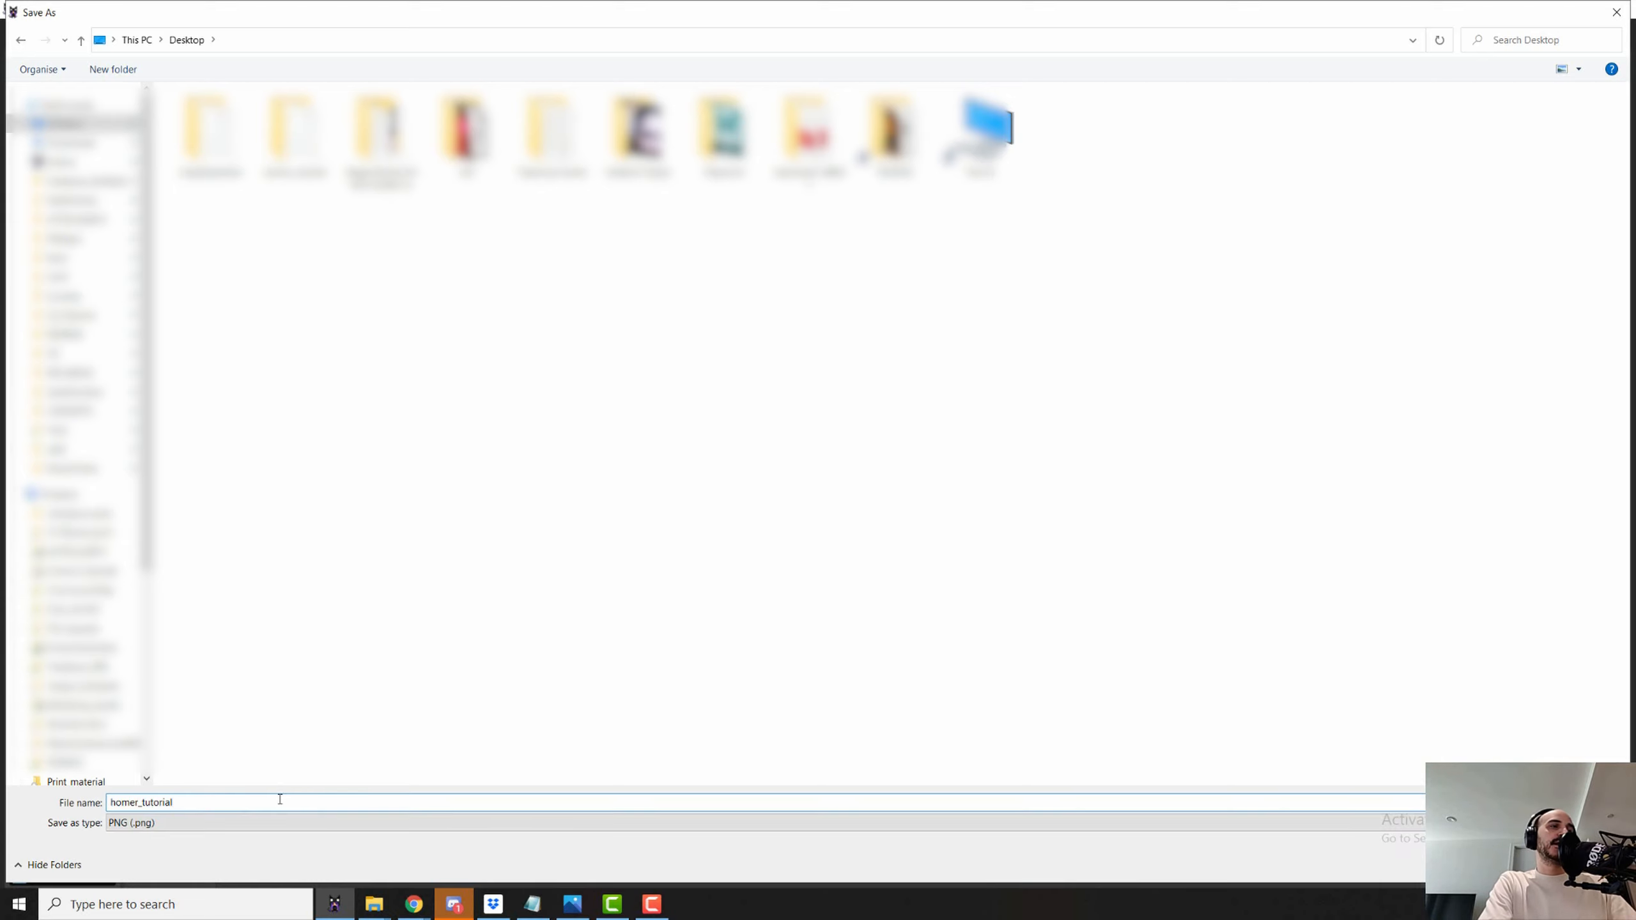
type("_V01")
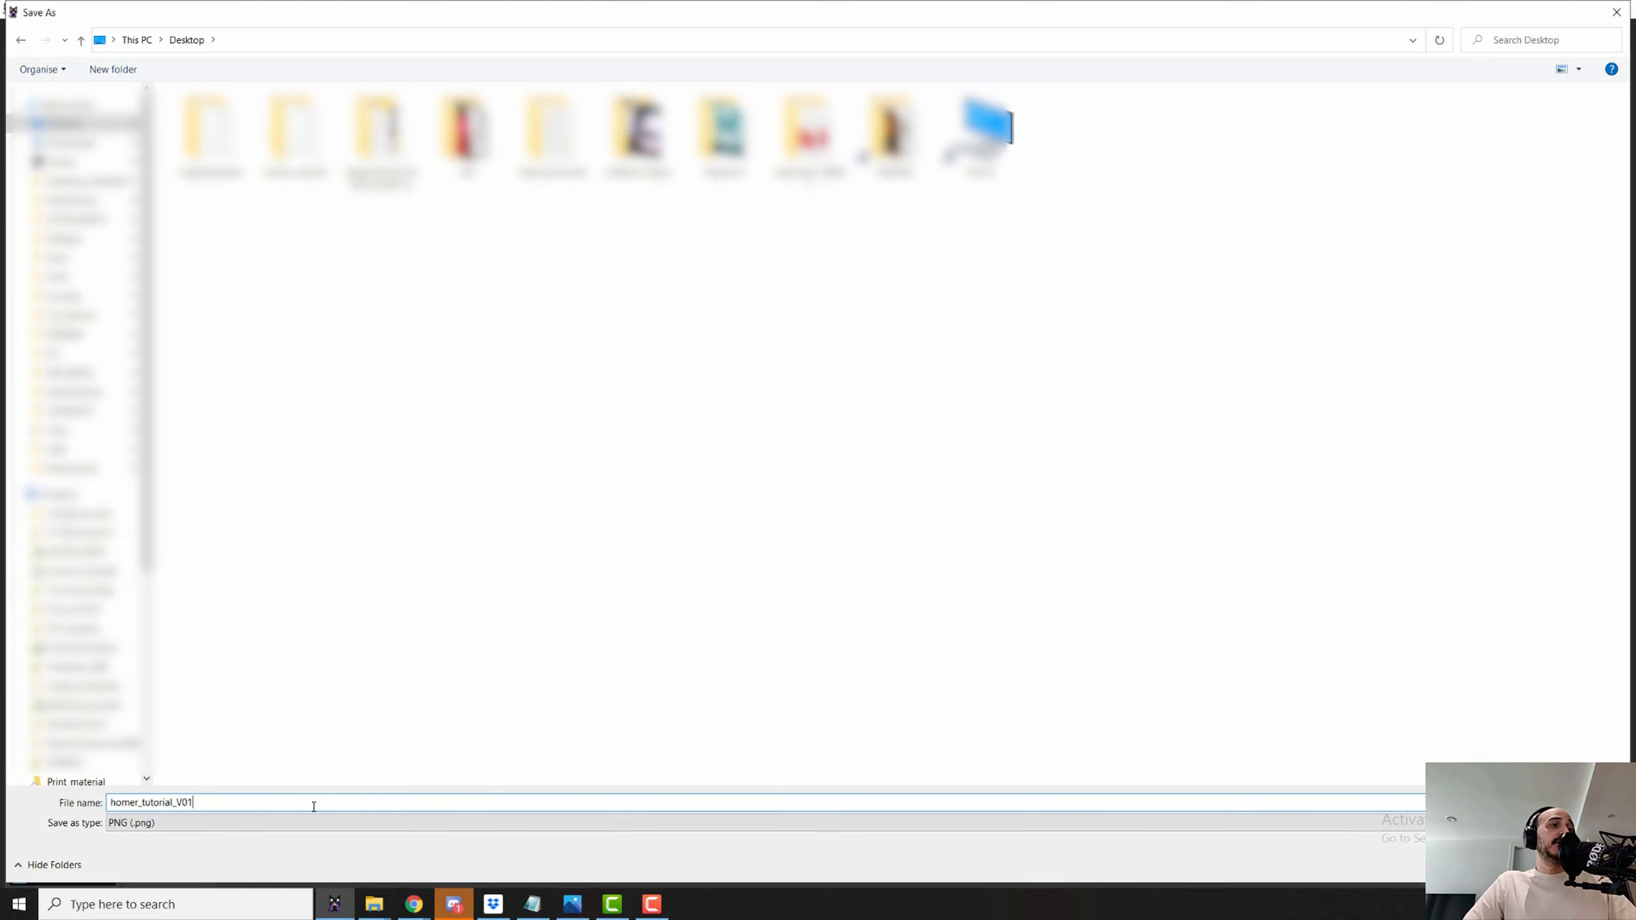
left_click(295, 822)
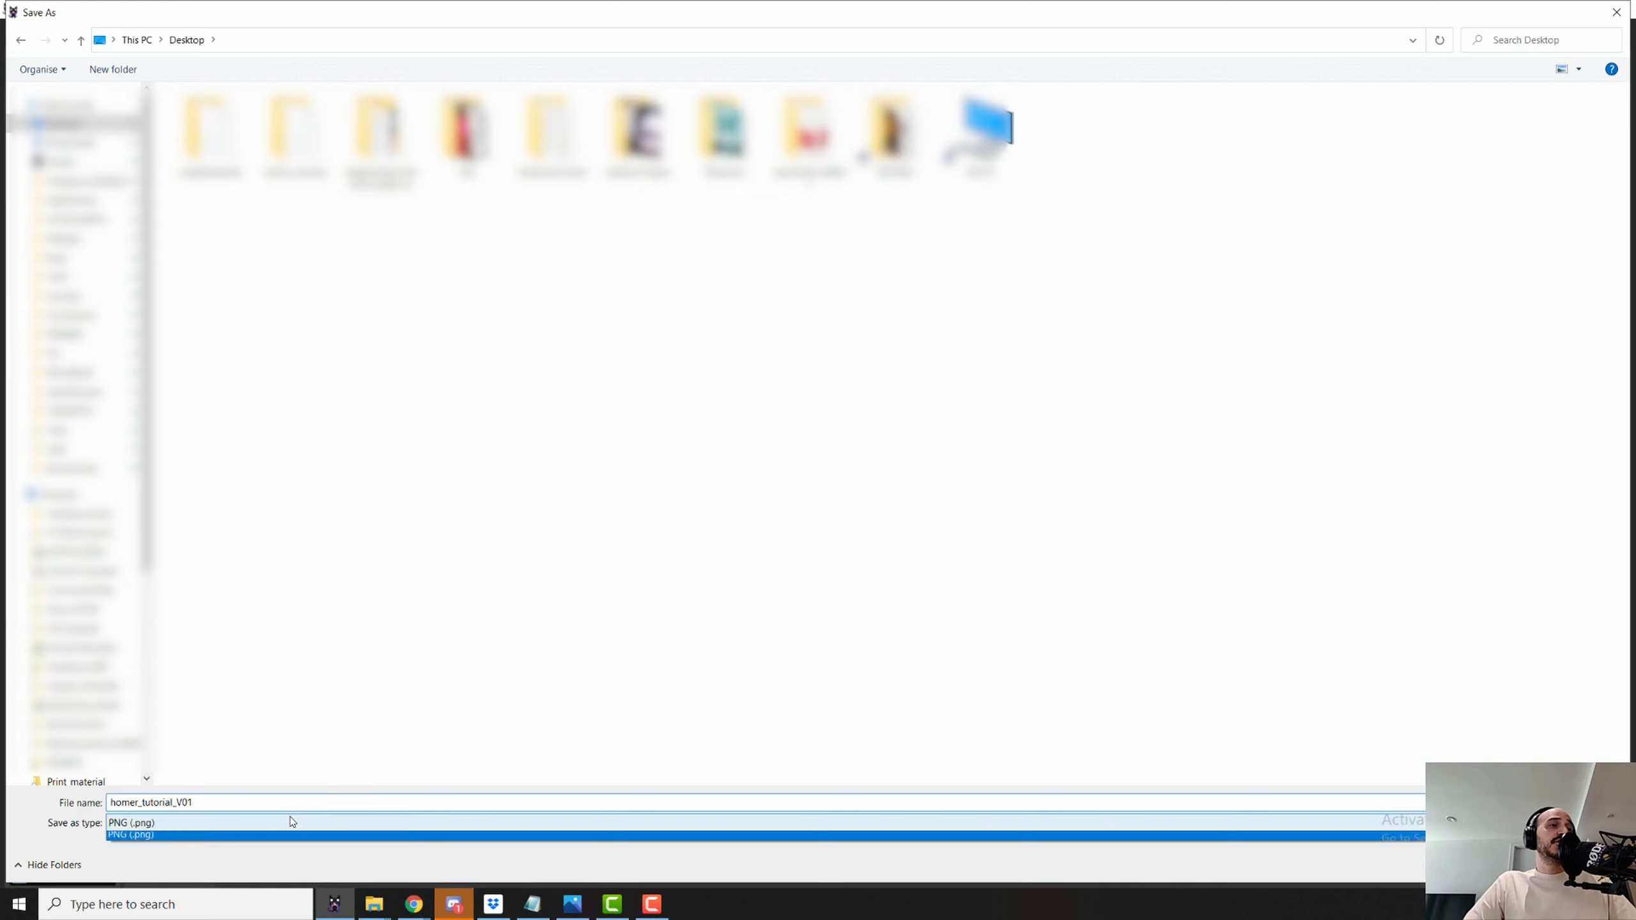
left_click(172, 824)
double_click(193, 803)
left_click(216, 806)
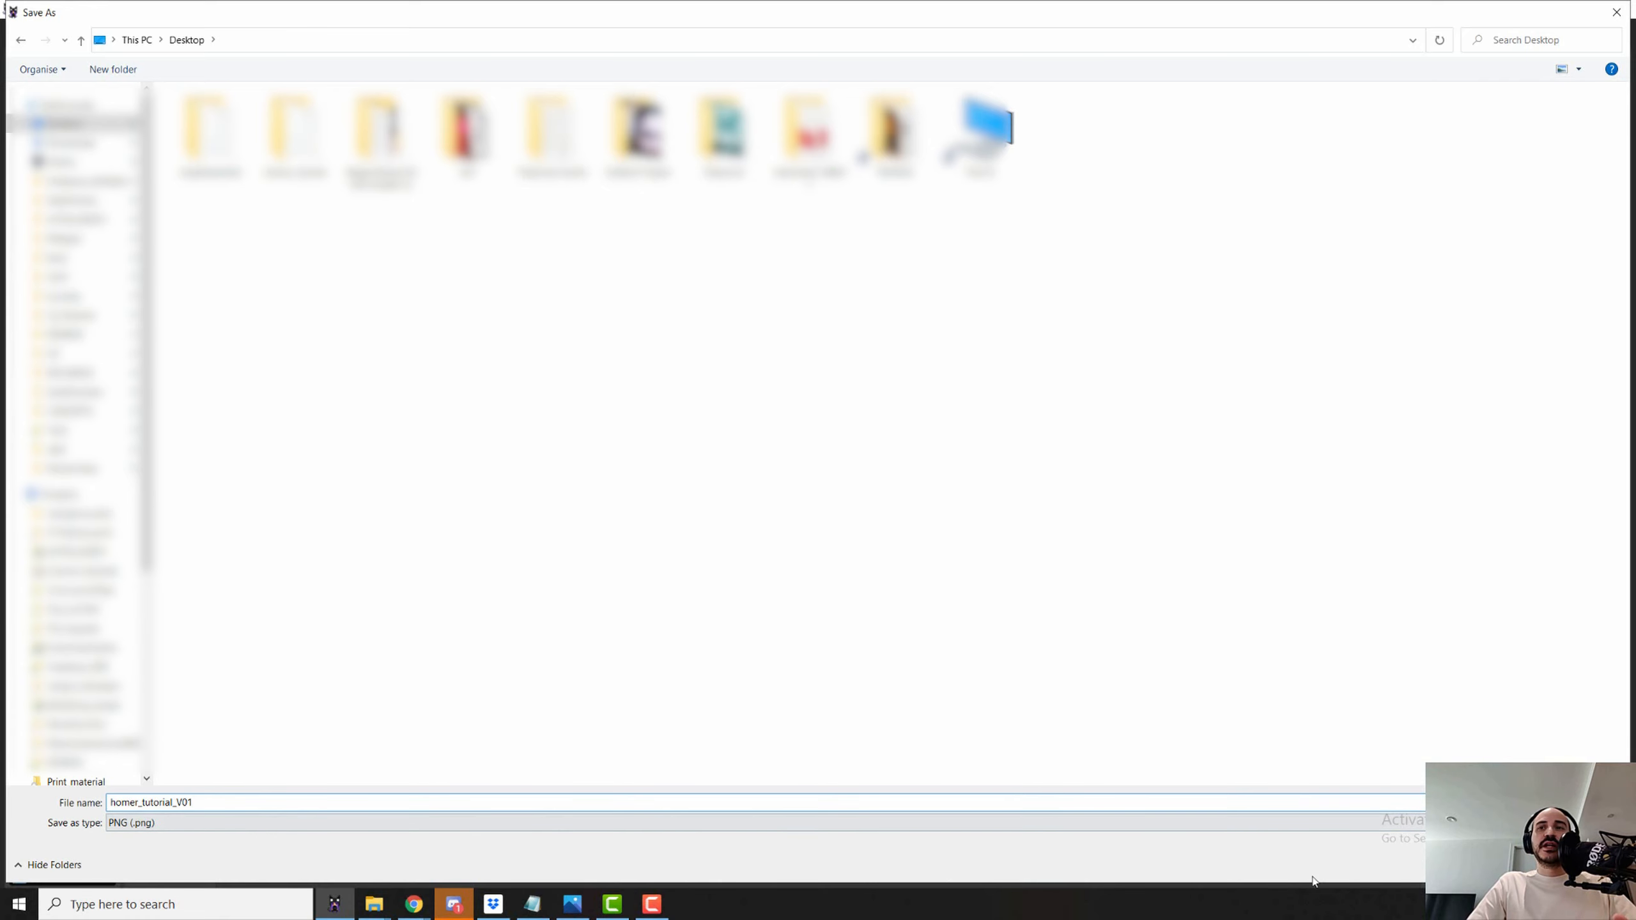
key("Return")
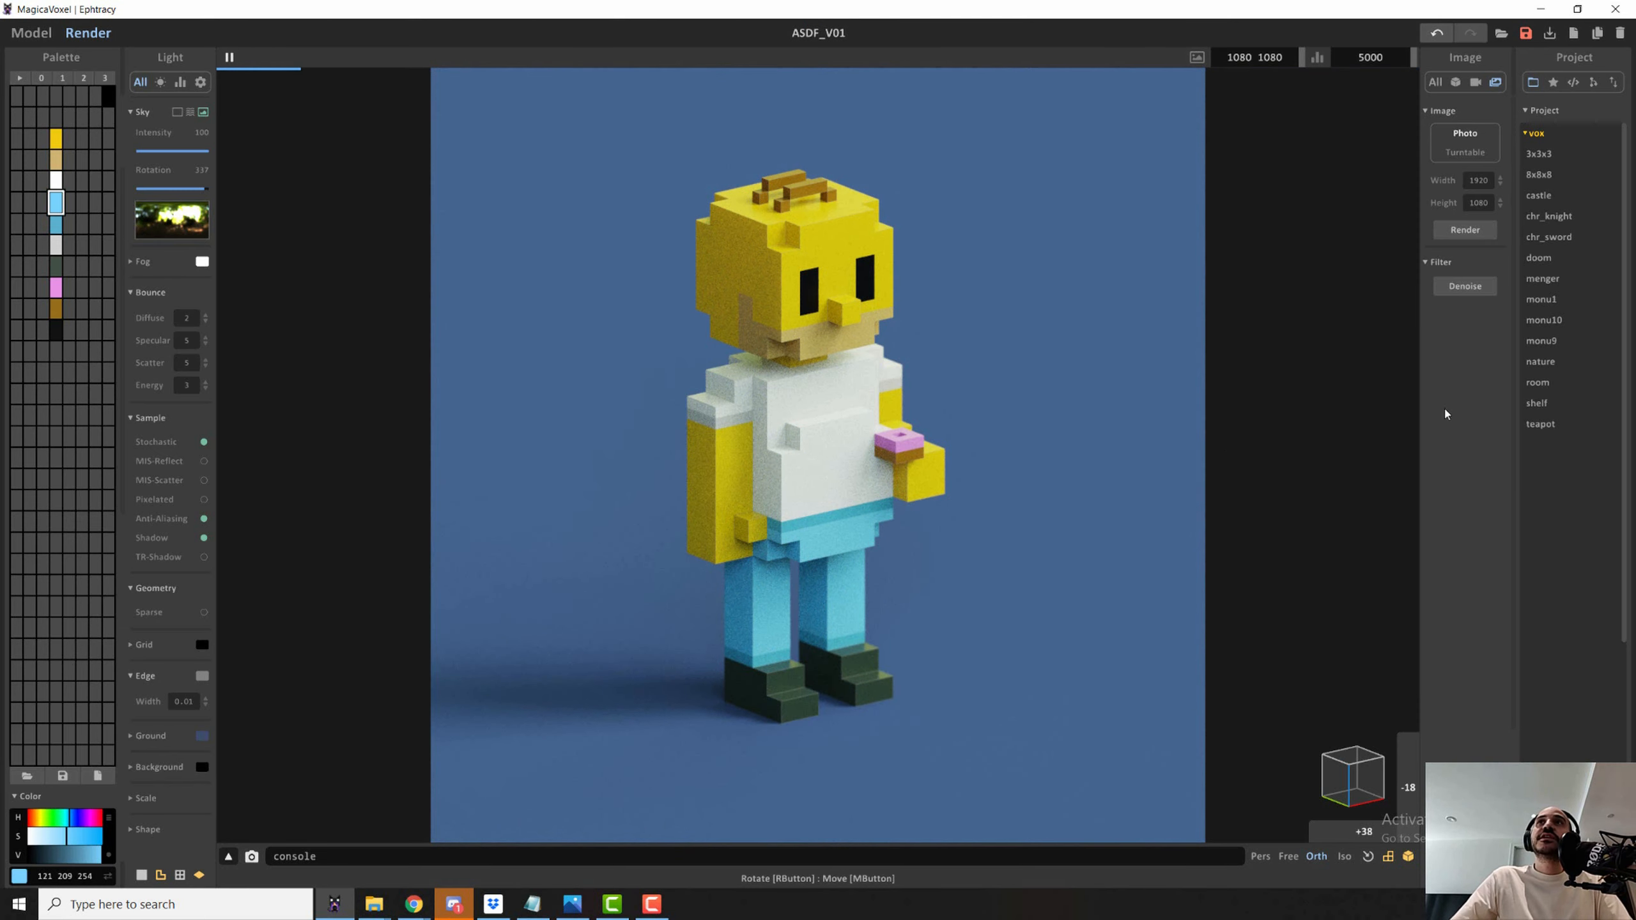
- Minimise the voxel editor and view homer_tutorial_V01.png from the desktop in a maximised Photos window
left_click(1541, 9)
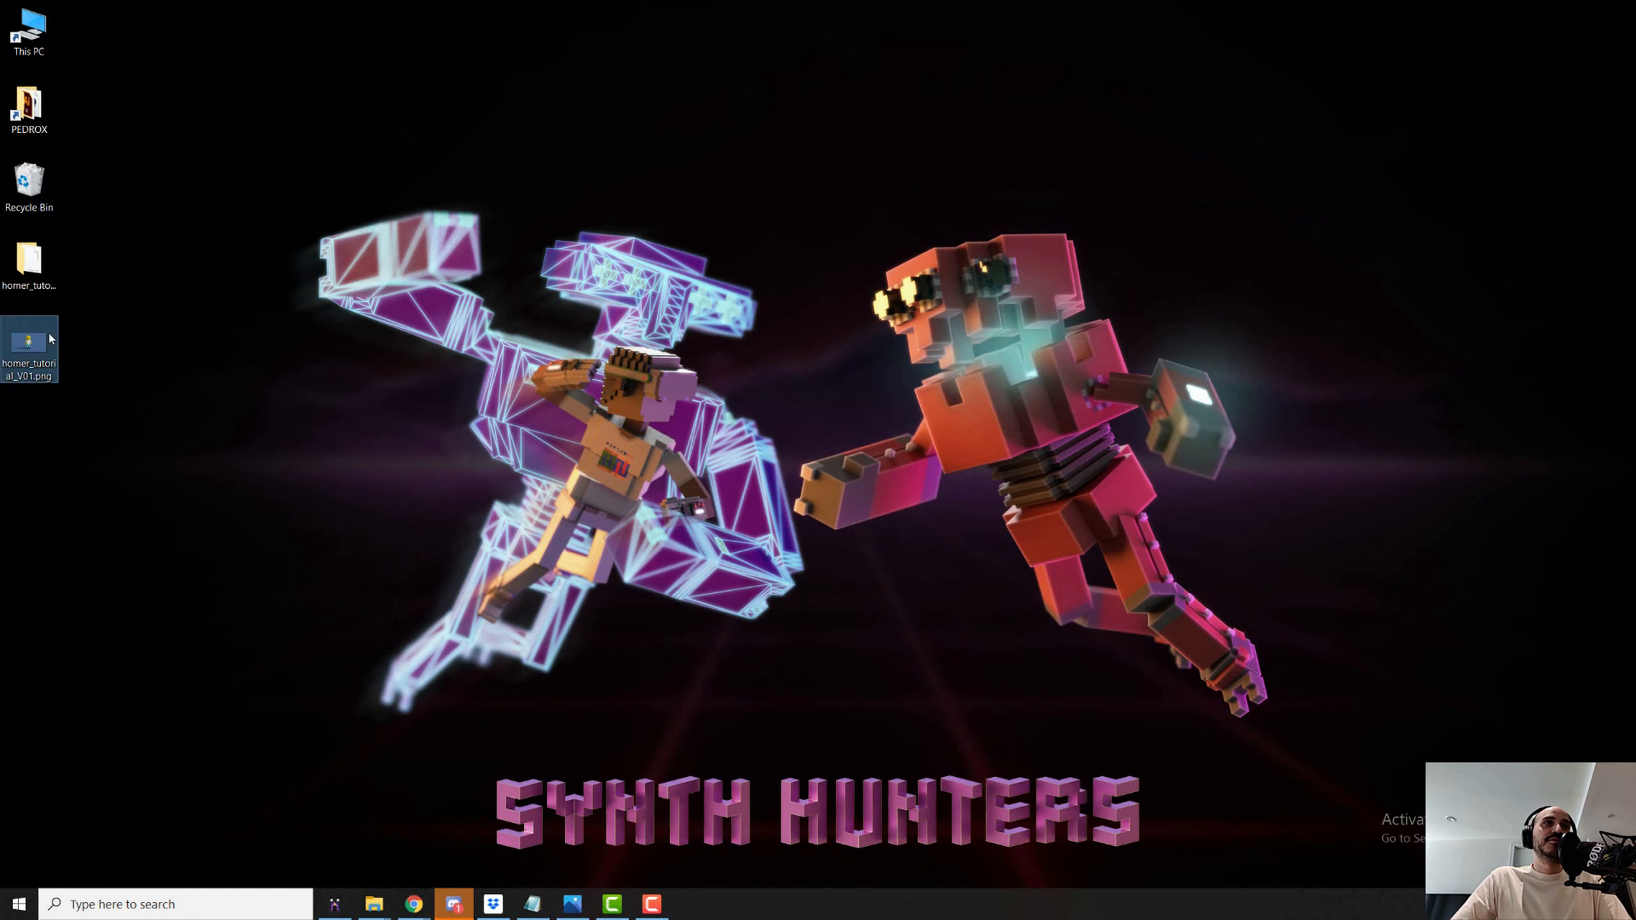
double_click(50, 338)
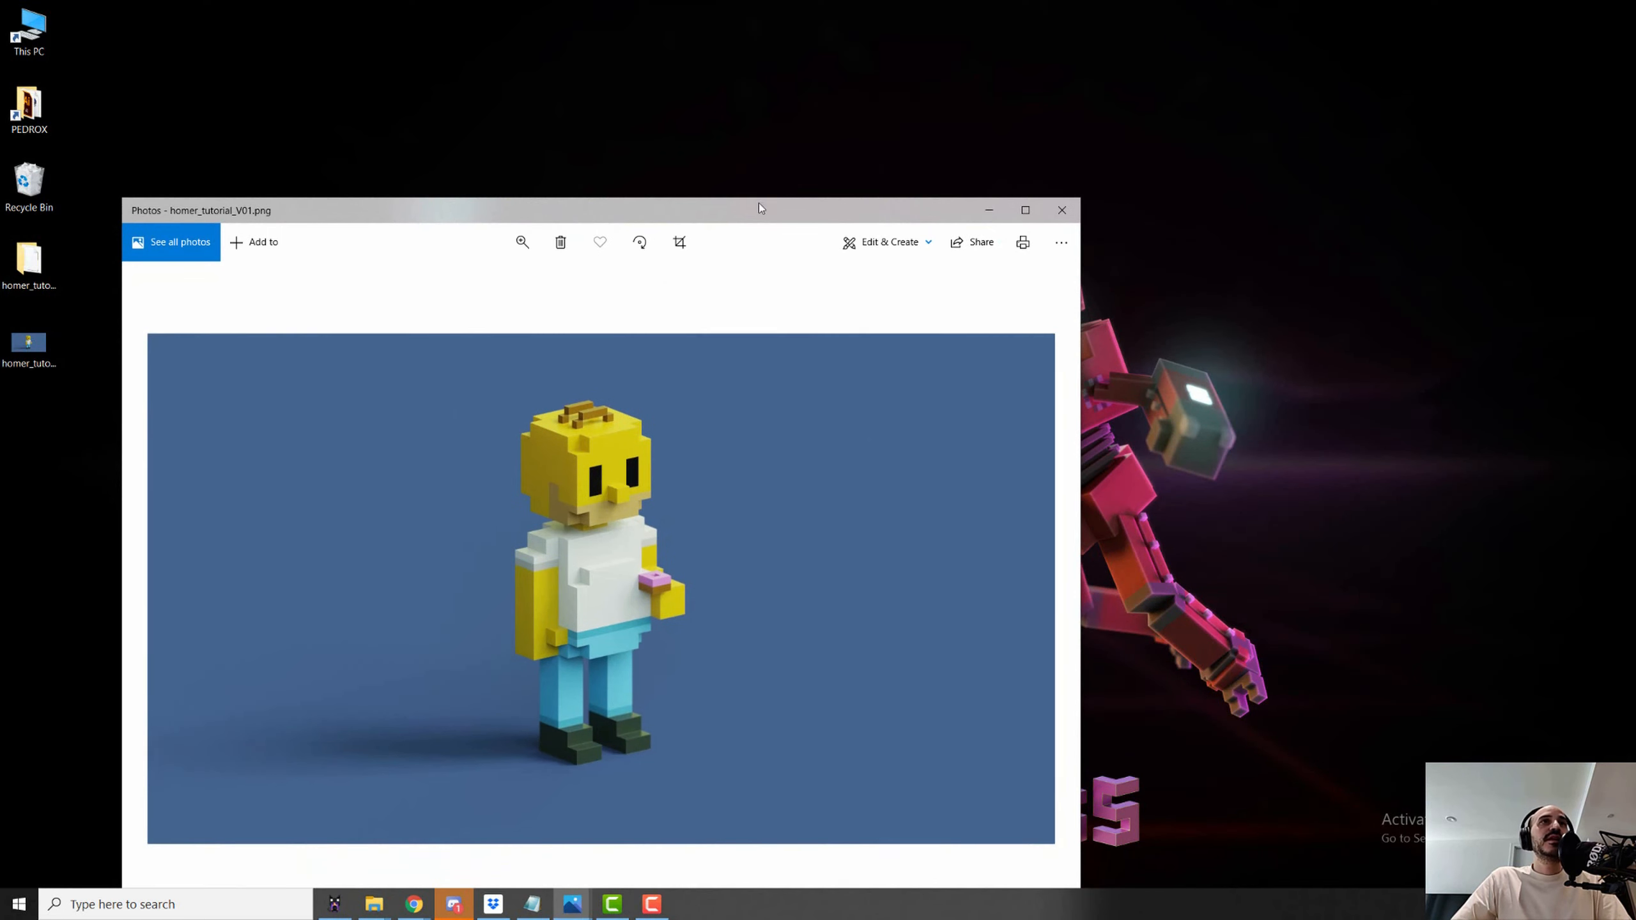
double_click(760, 208)
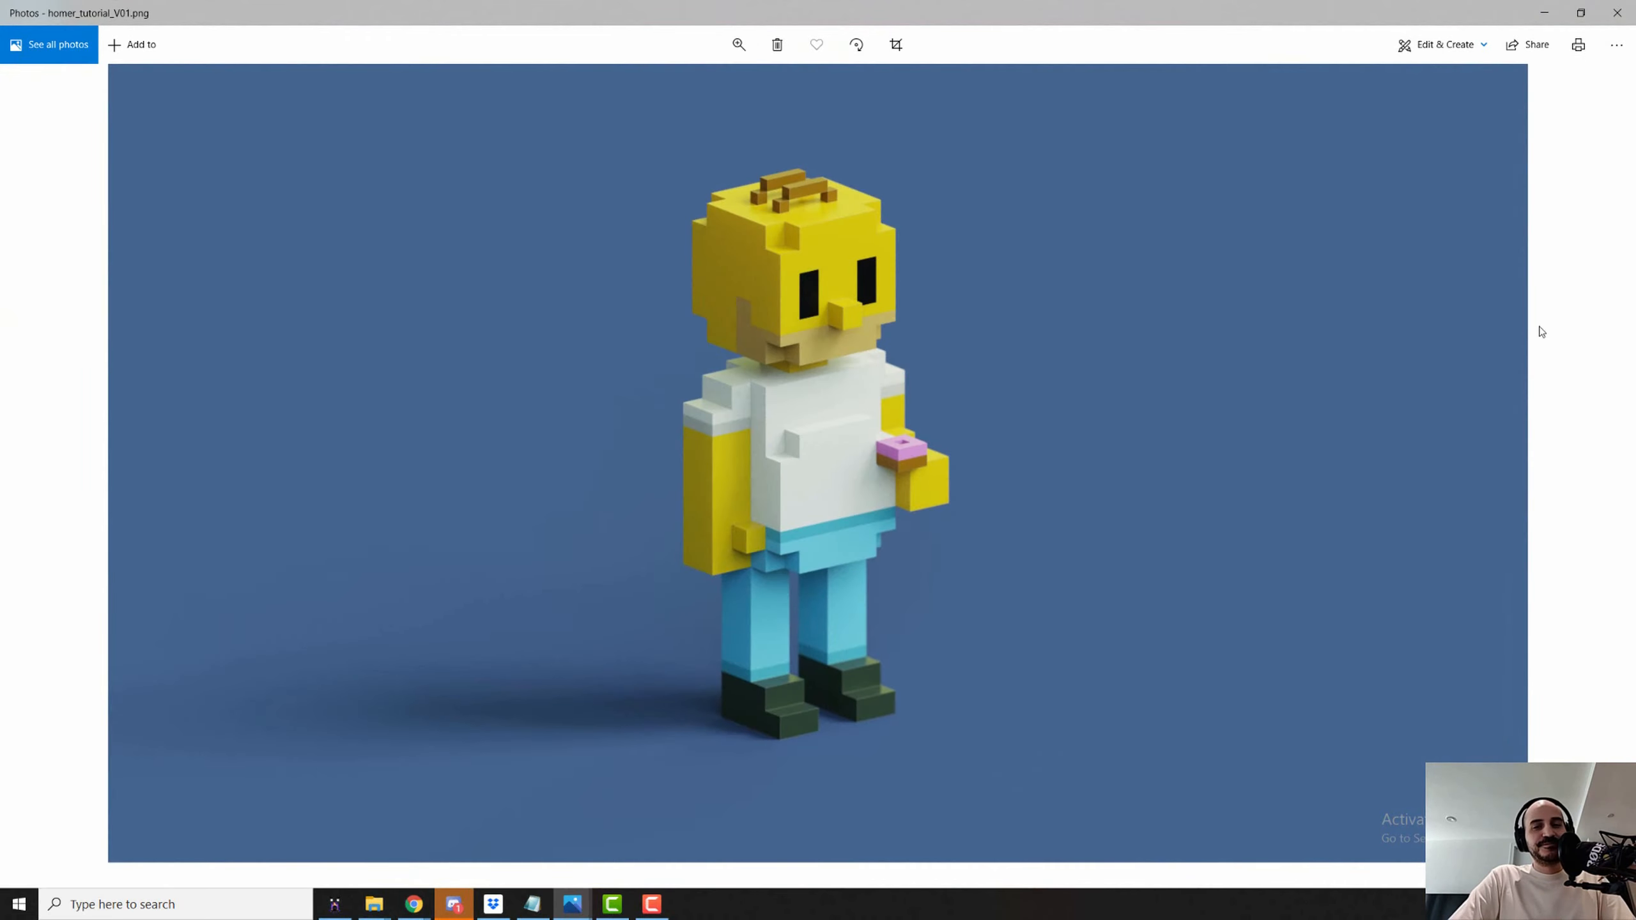